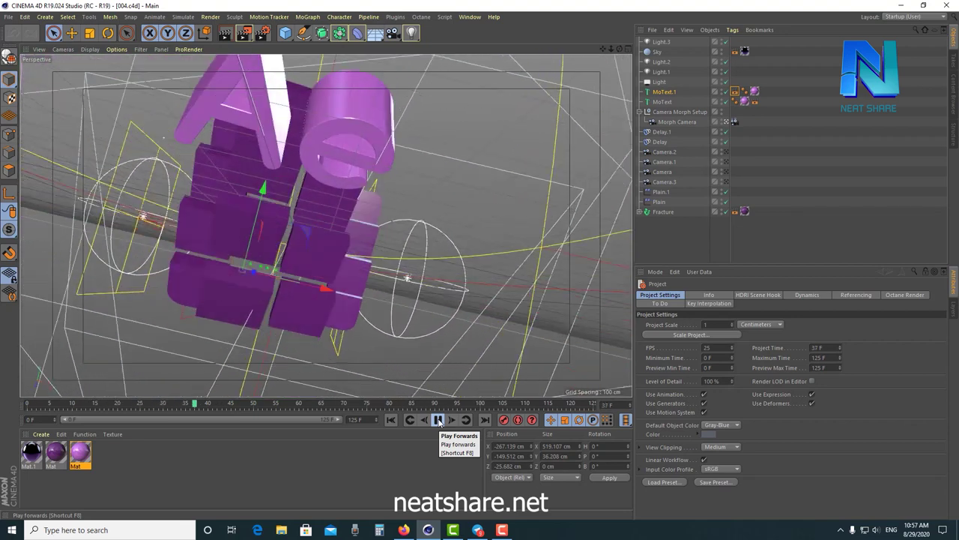
- Stop the Ae logo playback and start a new empty scene, Untitled 2
{"action": "left_click", "coordinate": [438, 421]}
{"action": "left_click", "coordinate": [8, 17]}
{"action": "left_click", "coordinate": [20, 32]}
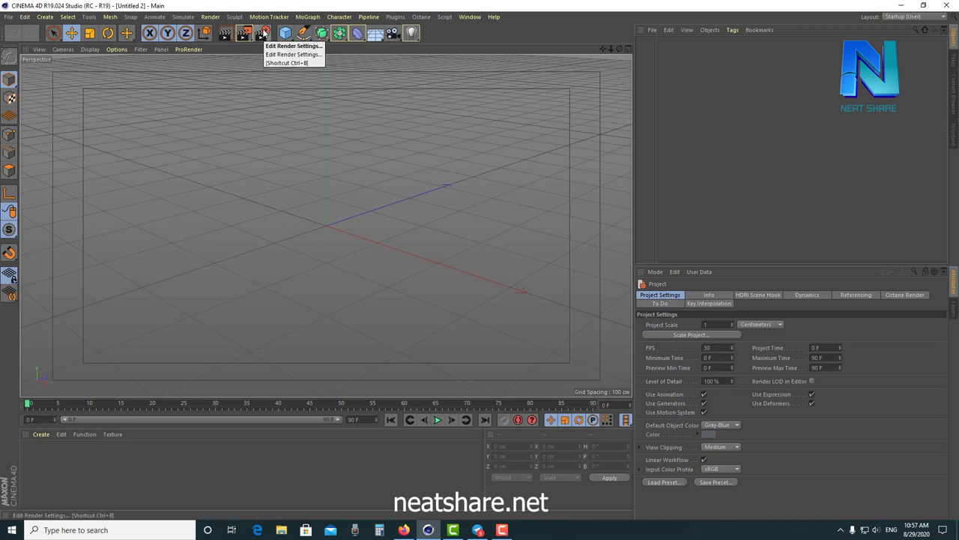
- Apply the Film/Video HDTV 1080 25 preset (1920×1080) in Render Settings
{"action": "left_click", "coordinate": [263, 31]}
{"action": "left_click_drag", "start_coordinate": [275, 16], "coordinate": [388, 145]}
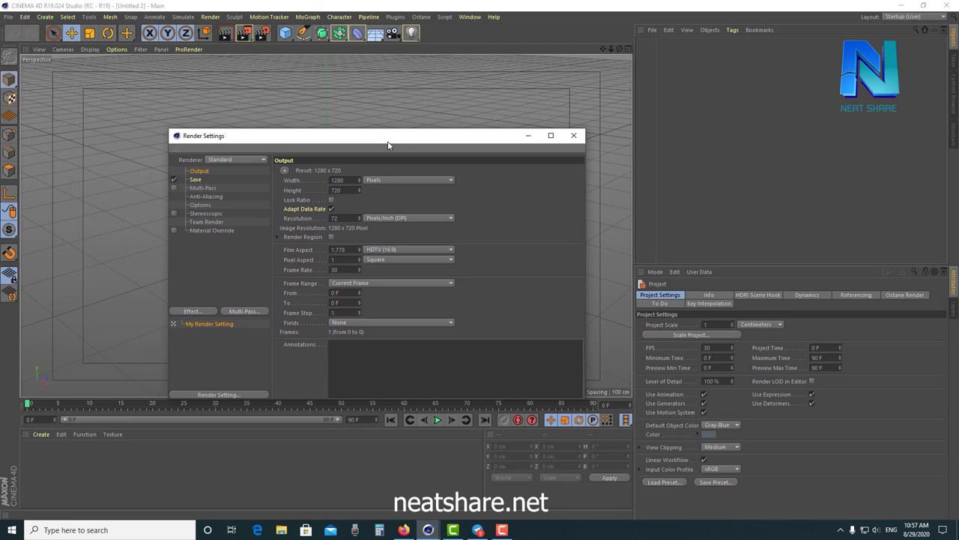
{"action": "left_click", "coordinate": [284, 170]}
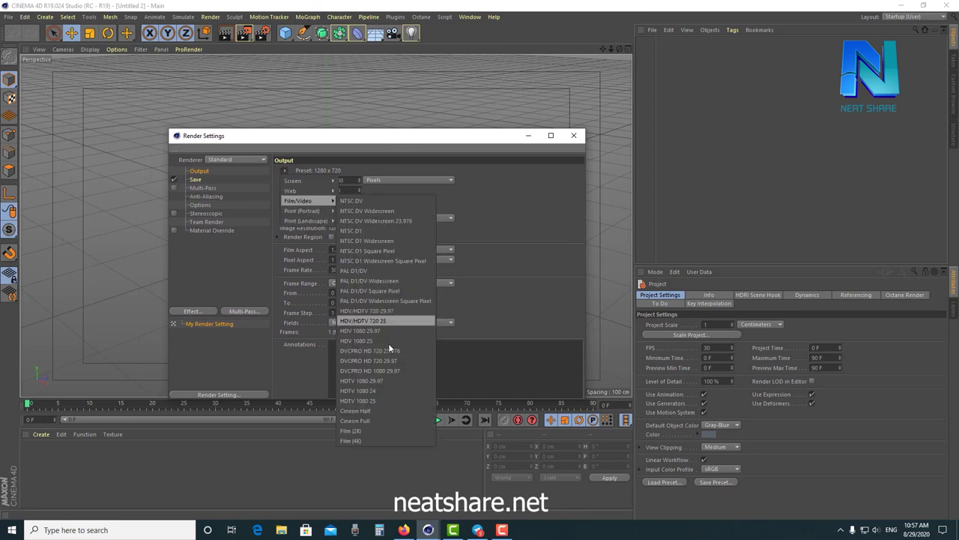
{"action": "left_click", "coordinate": [357, 402]}
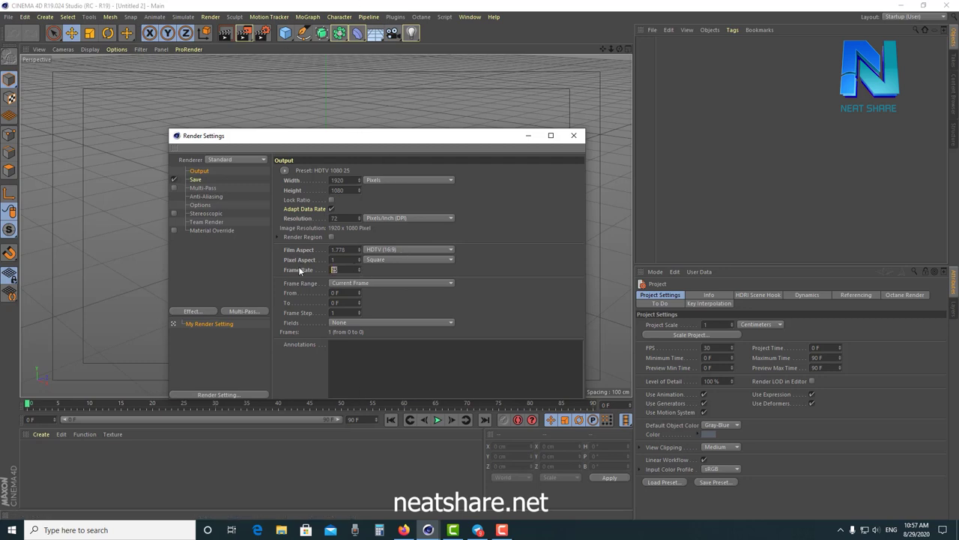
{"action": "left_click_drag", "start_coordinate": [480, 140], "coordinate": [394, 102]}
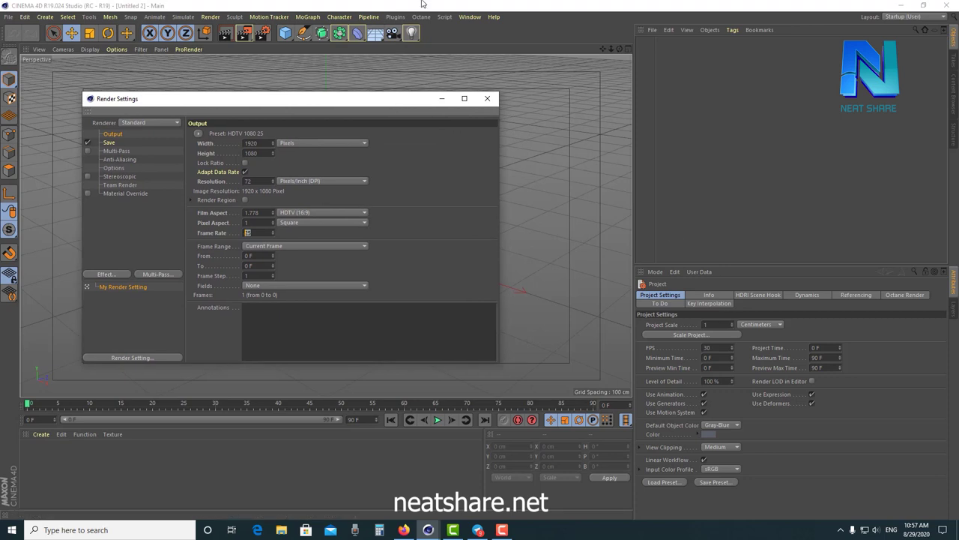
- Set the project frame rate to 25 FPS and close Render Settings
{"action": "left_click", "coordinate": [736, 396]}
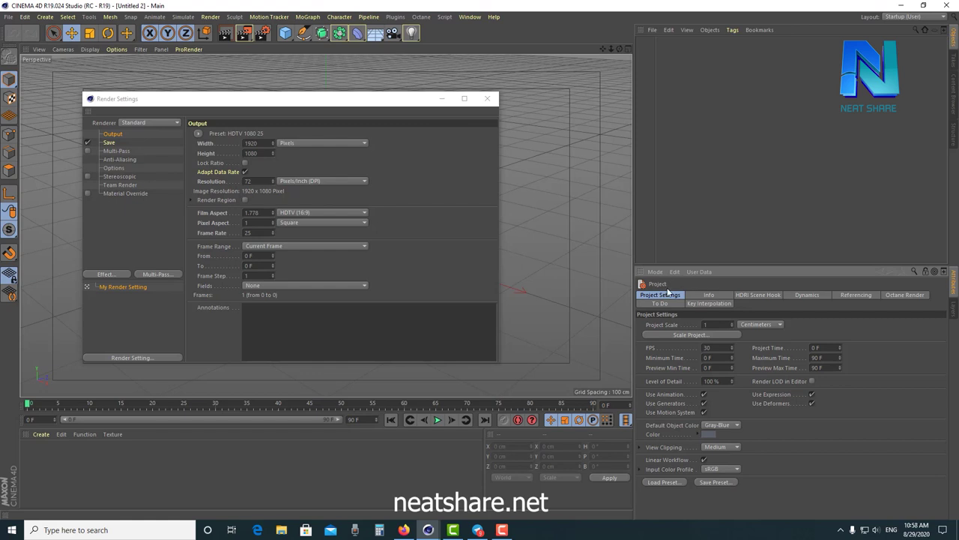
{"action": "key", "text": "shift+v"}
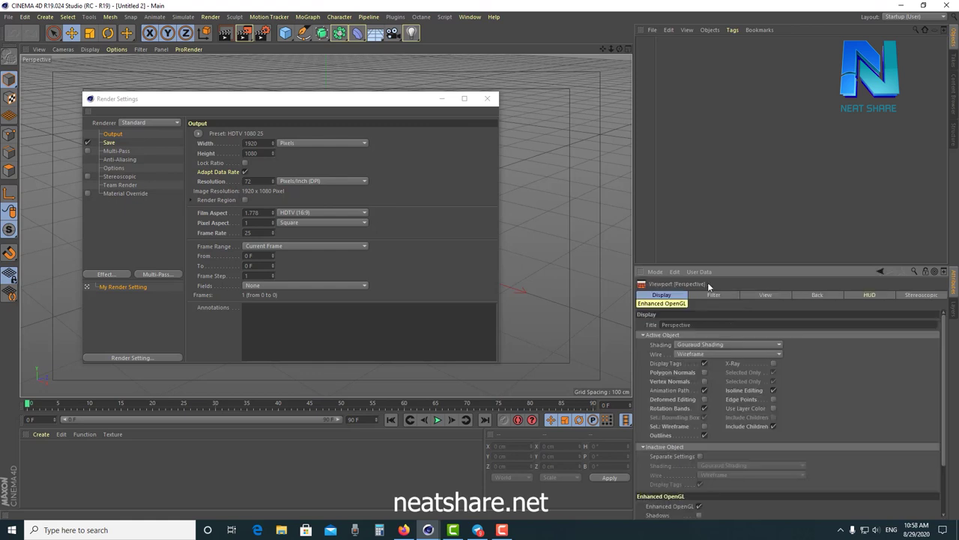
{"action": "key", "text": "ctrl+d"}
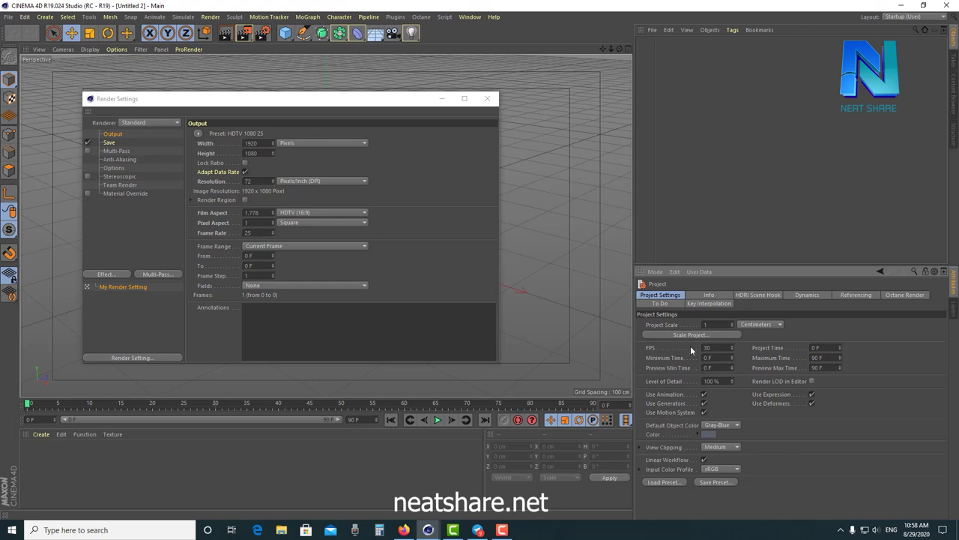
{"action": "type", "text": "15"}
{"action": "key", "text": "Return"}
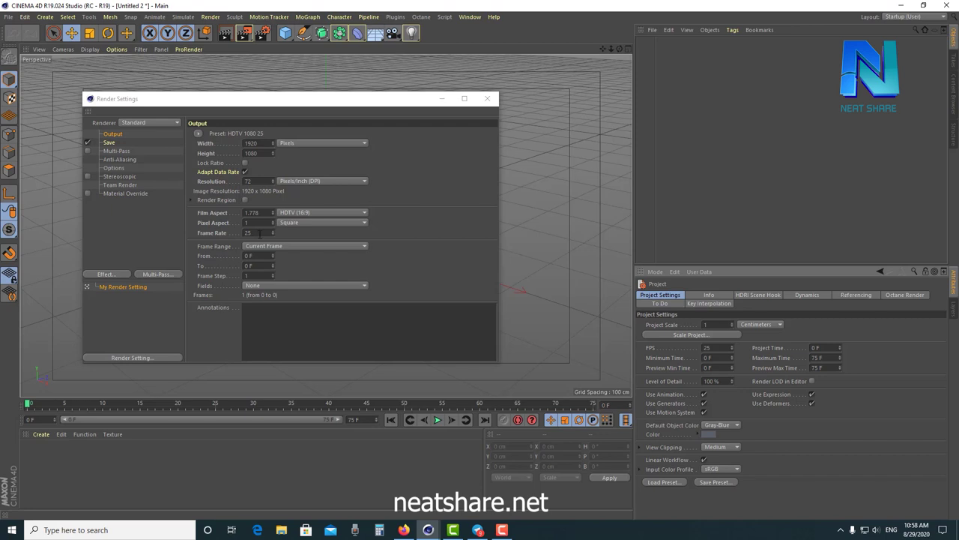
{"action": "left_click", "coordinate": [260, 233]}
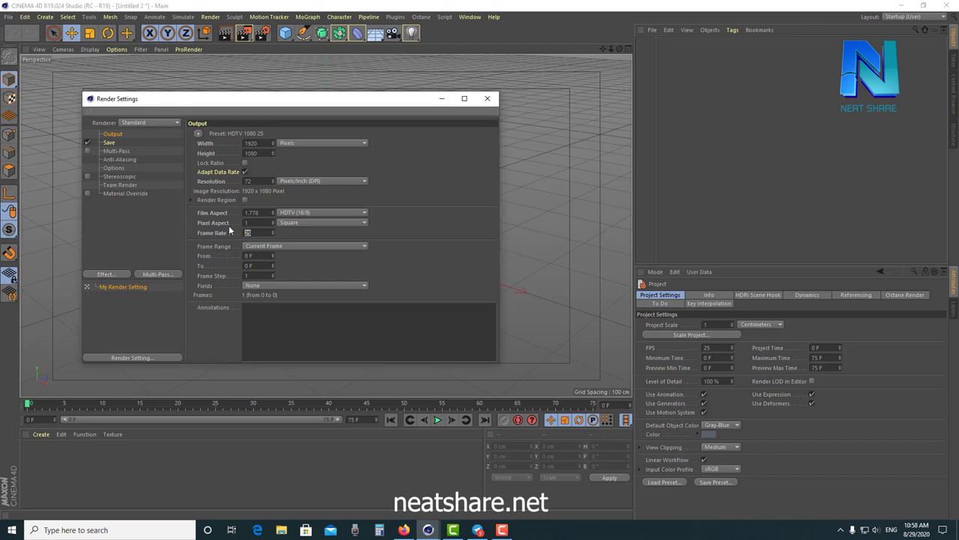
{"action": "left_click", "coordinate": [487, 99]}
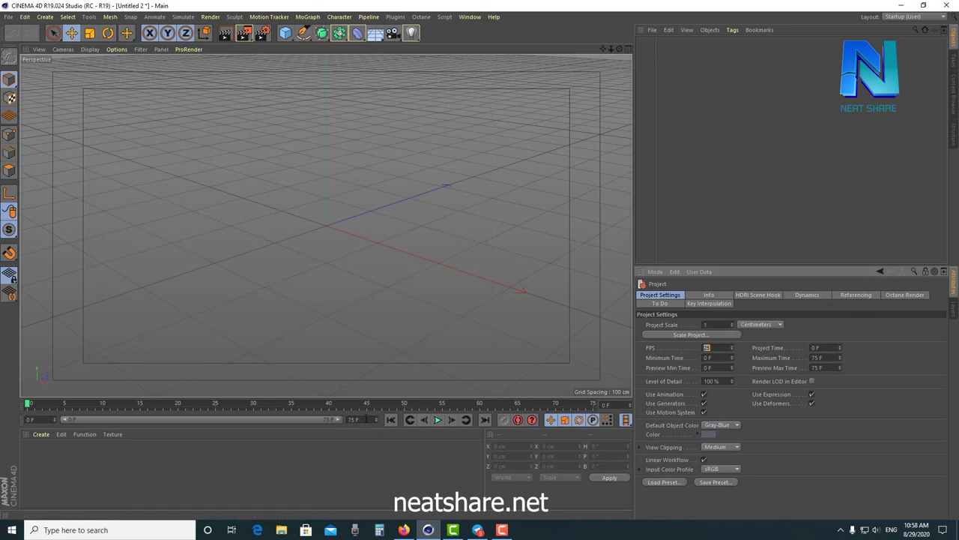
- Set the maximum frame to 125 and stretch the preview range to 0–125 F
{"action": "left_click", "coordinate": [352, 419]}
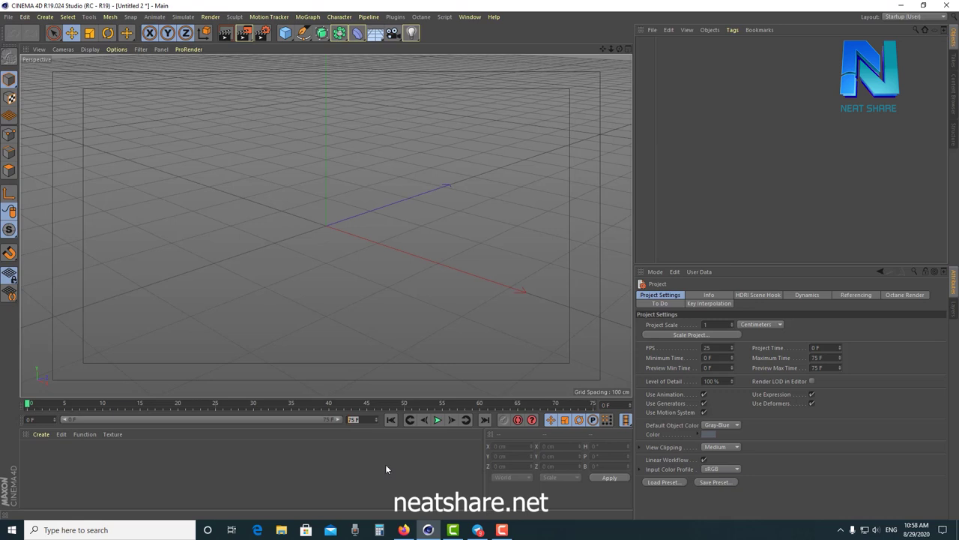
{"action": "key", "text": "BackSpace"}
{"action": "type", "text": "5"}
{"action": "key", "text": "Return"}
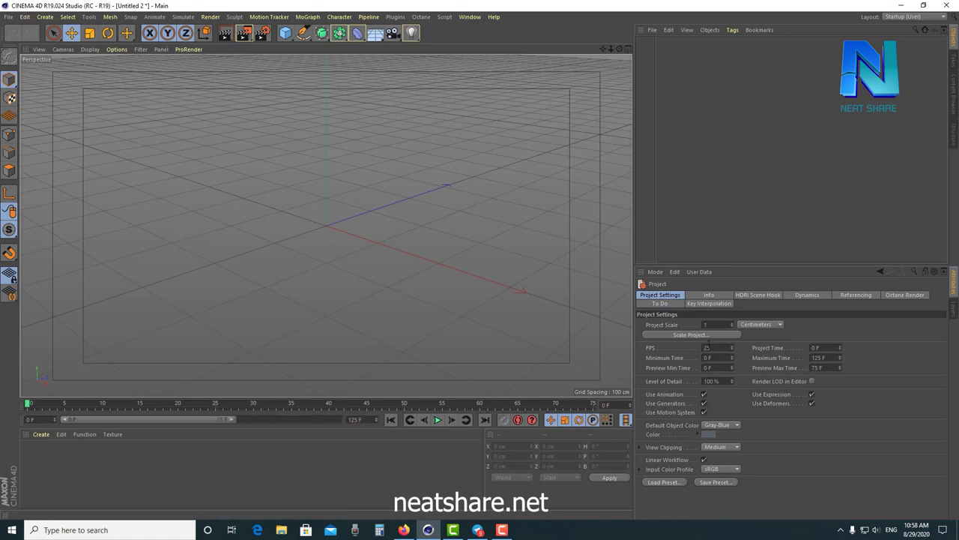
{"action": "left_click", "coordinate": [707, 347]}
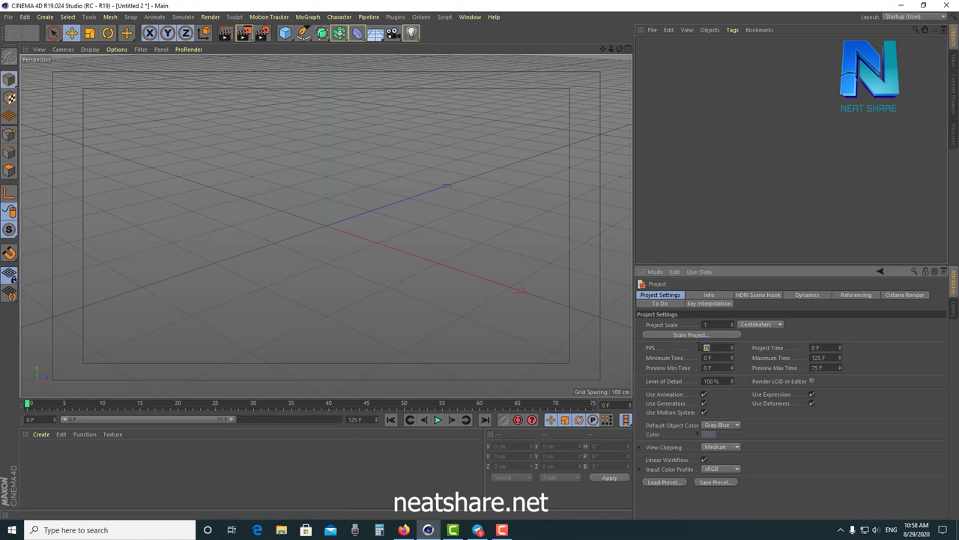
{"action": "left_click", "coordinate": [434, 463]}
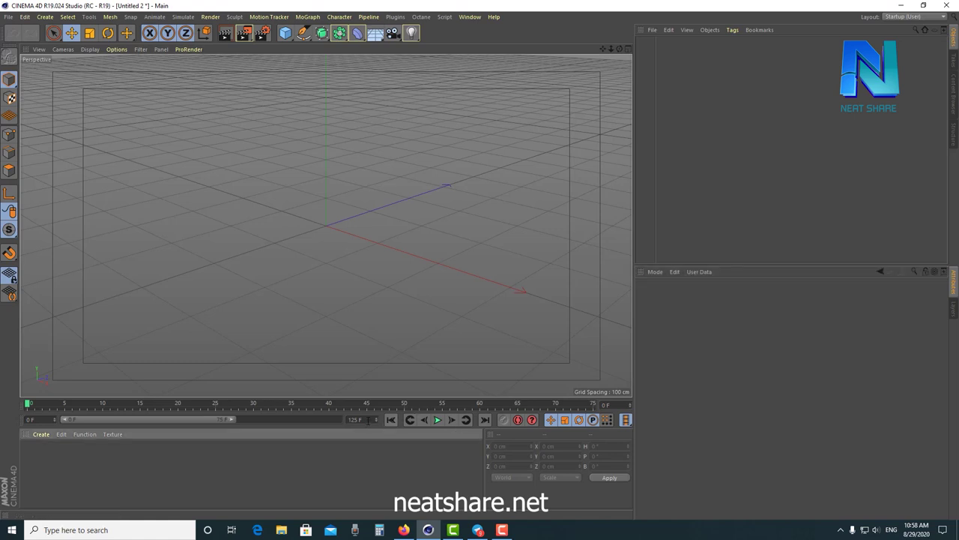
{"action": "left_click_drag", "start_coordinate": [231, 419], "coordinate": [358, 421]}
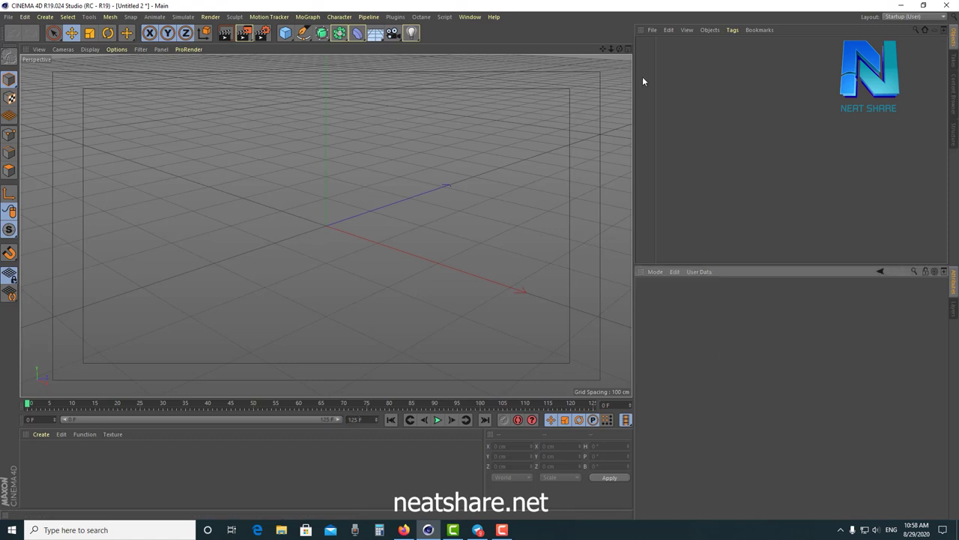
{"action": "mouse_move", "coordinate": [380, 230]}
{"action": "left_mouse_down", "text": "alt"}
{"action": "mouse_move", "coordinate": [483, 222]}
{"action": "mouse_move", "coordinate": [449, 224]}
{"action": "left_mouse_up", "text": "alt"}
{"action": "left_click_drag", "start_coordinate": [397, 182], "coordinate": [389, 163], "text": "alt"}
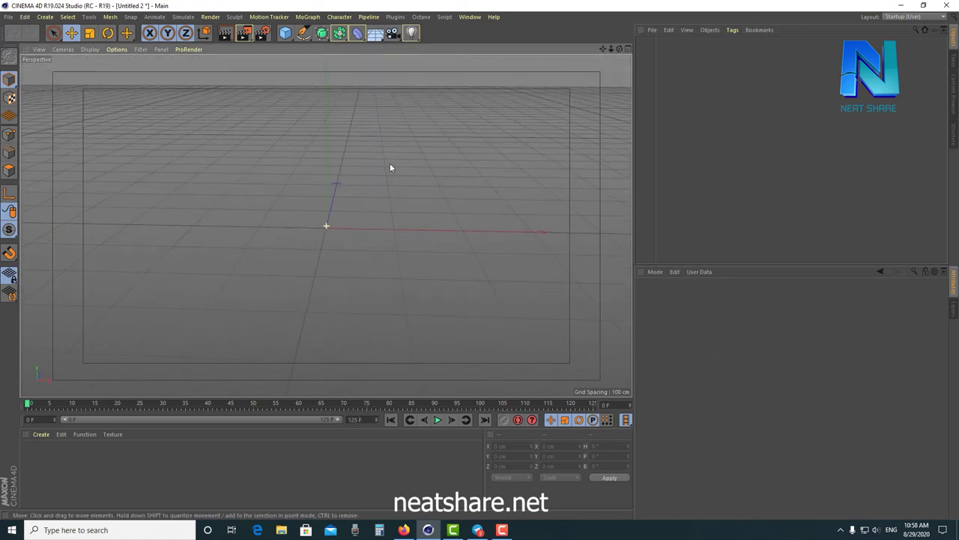
- Add a Rectangle spline from the spline palette
{"action": "left_click", "coordinate": [308, 37]}
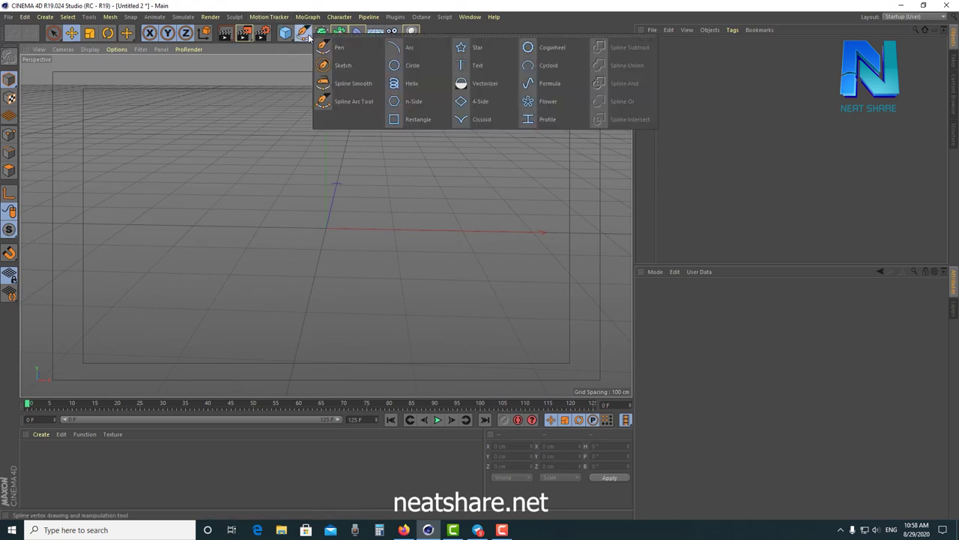
{"action": "left_click", "coordinate": [426, 121]}
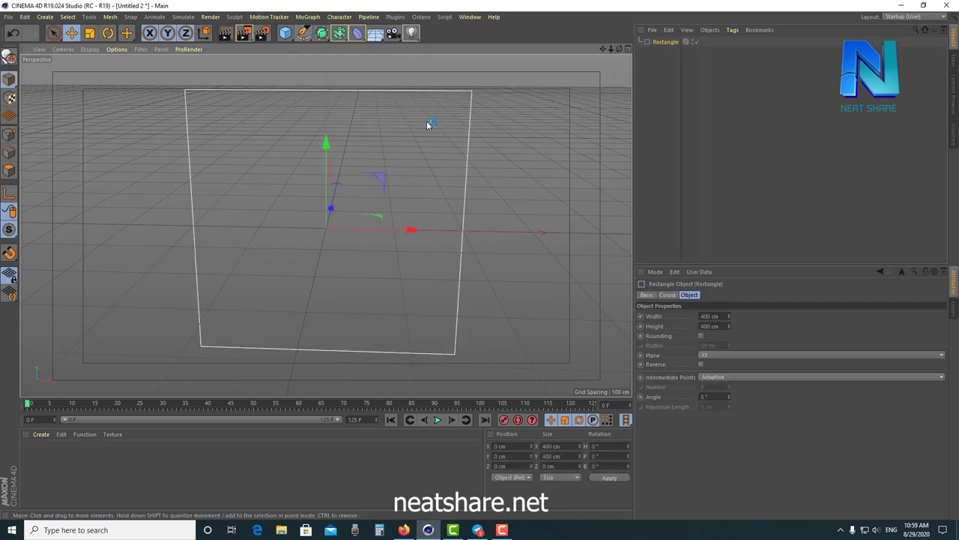
{"action": "mouse_move", "coordinate": [438, 159]}
{"action": "left_mouse_down", "text": "alt"}
{"action": "mouse_move", "coordinate": [440, 138]}
{"action": "mouse_move", "coordinate": [432, 150]}
{"action": "mouse_move", "coordinate": [444, 169]}
{"action": "left_mouse_up", "text": "alt"}
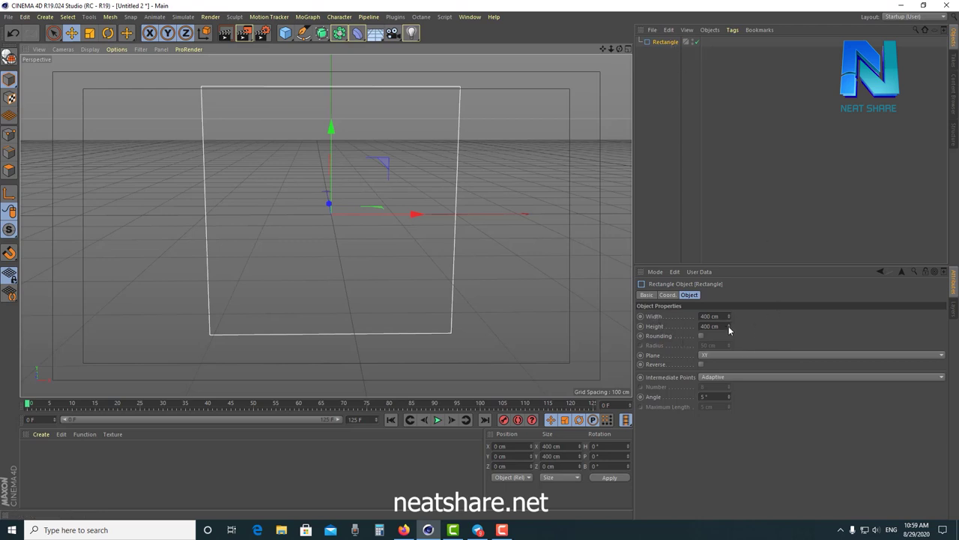
- Set the rectangle's Width and Height to 150 cm each
{"action": "left_click", "coordinate": [712, 315]}
{"action": "type", "text": "15"}
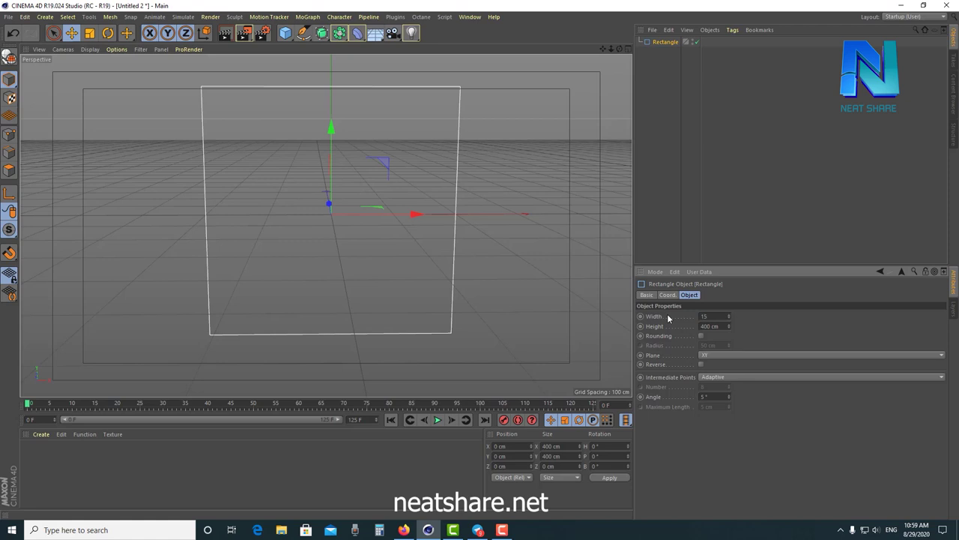
{"action": "type", "text": "0"}
{"action": "left_click_drag", "start_coordinate": [729, 327], "coordinate": [739, 332]}
{"action": "left_click", "coordinate": [714, 326]}
{"action": "type", "text": "15"}
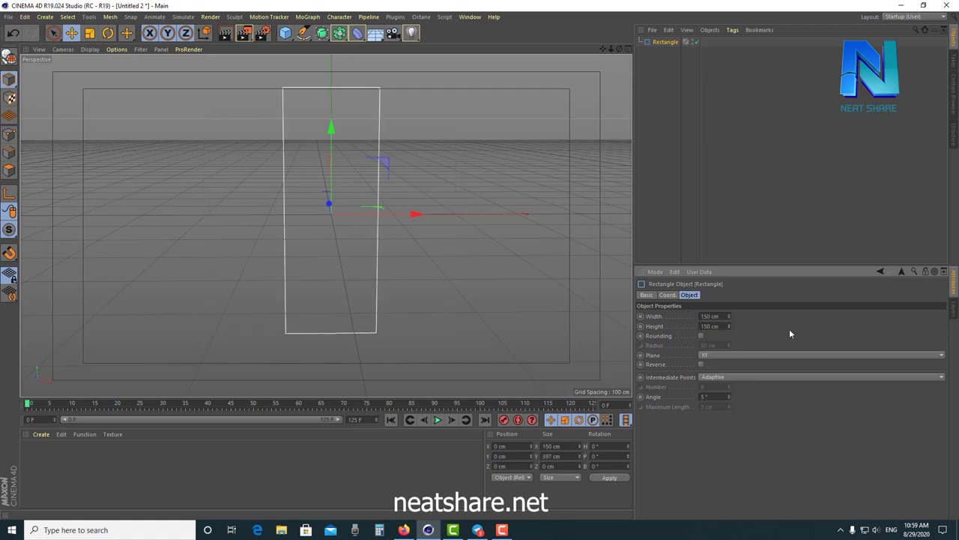
{"action": "key", "text": "Tab"}
{"action": "left_click", "coordinate": [754, 335]}
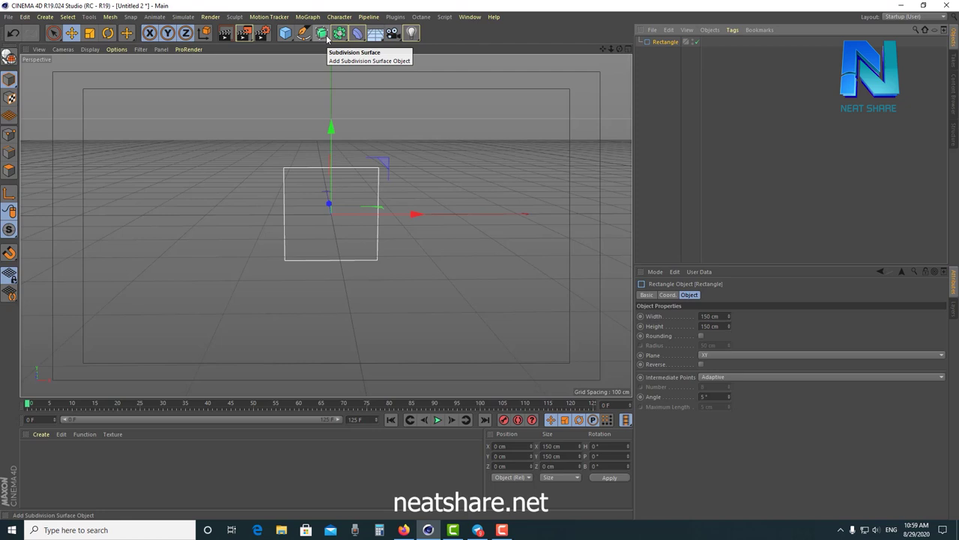
- Extrude the rectangle with a 20 cm Movement depth into a solid 150 × 150 cm panel
{"action": "left_click_drag", "start_coordinate": [326, 39], "coordinate": [418, 50]}
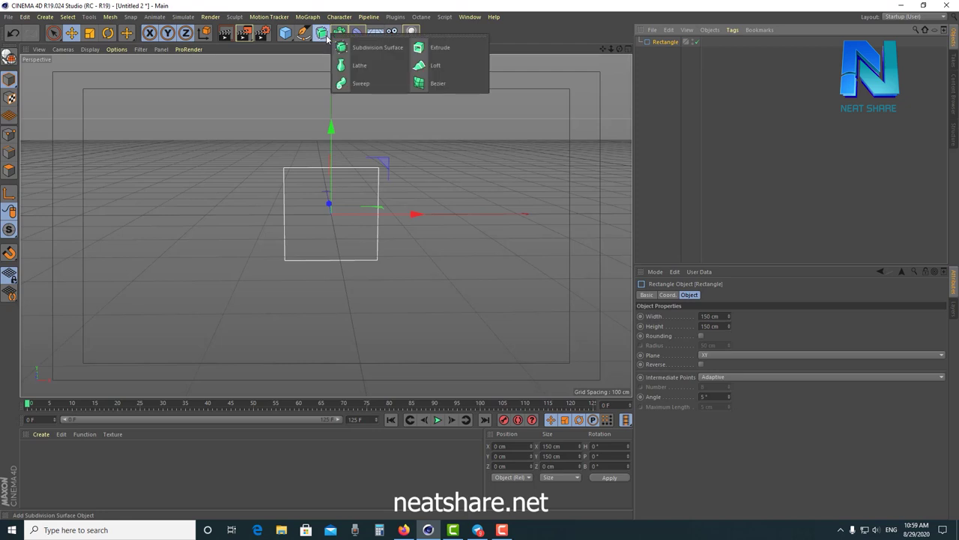
{"action": "left_click", "coordinate": [418, 50]}
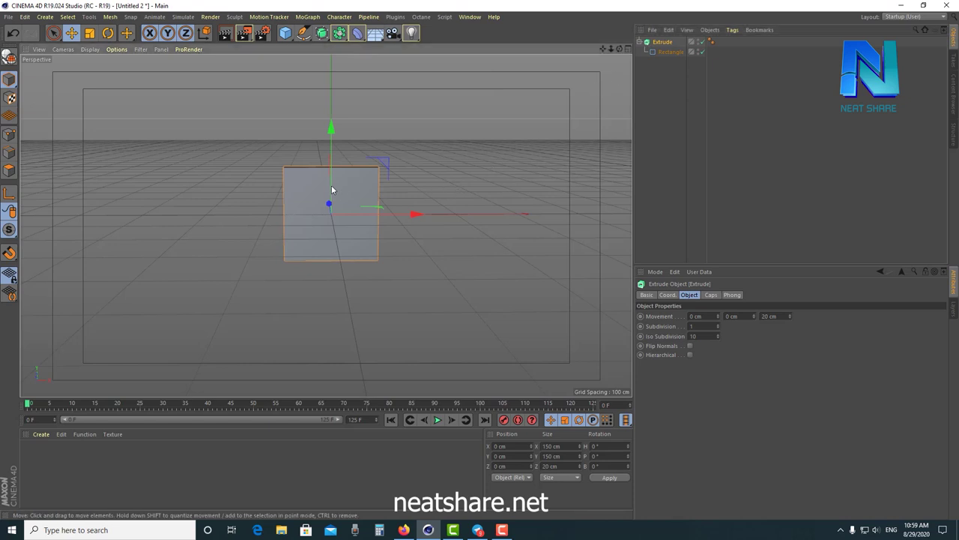
{"action": "left_click_drag", "start_coordinate": [332, 190], "coordinate": [375, 177], "text": "alt"}
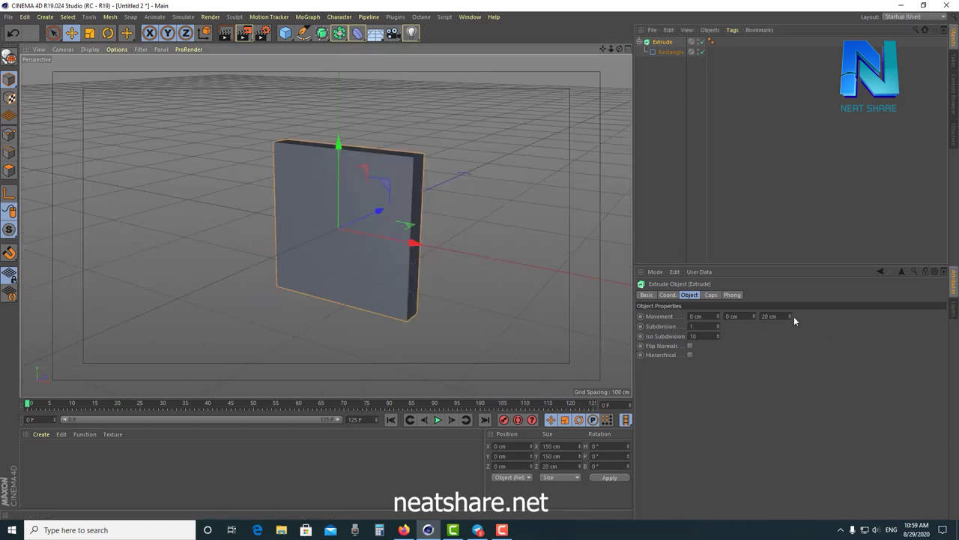
{"action": "left_click_drag", "start_coordinate": [789, 315], "coordinate": [789, 285]}
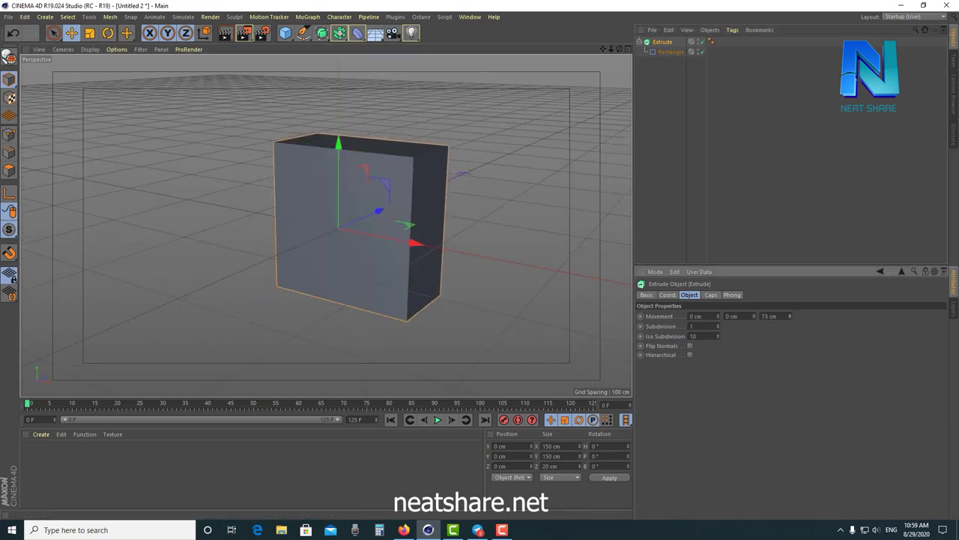
{"action": "left_click", "coordinate": [784, 315]}
{"action": "type", "text": "20"}
{"action": "key", "text": "Return"}
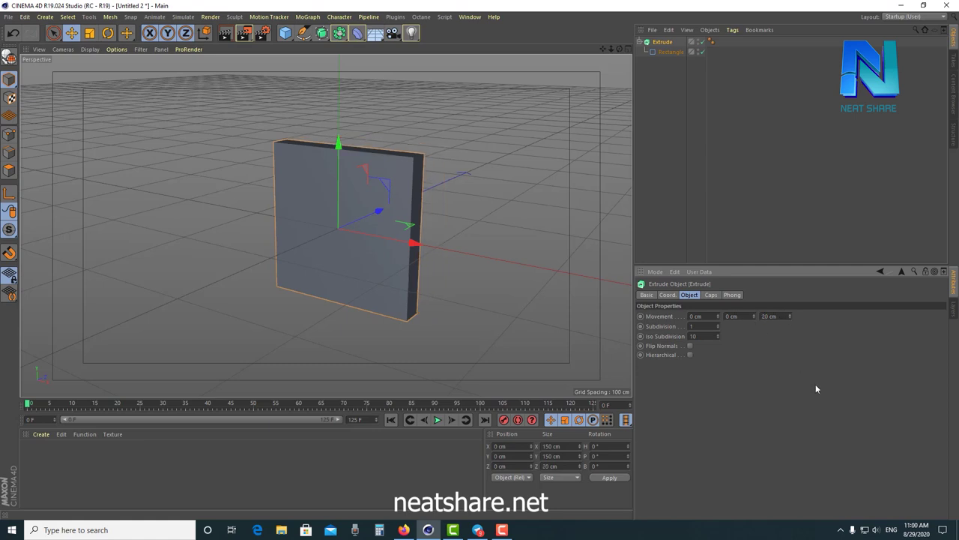
{"action": "left_click", "coordinate": [711, 295]}
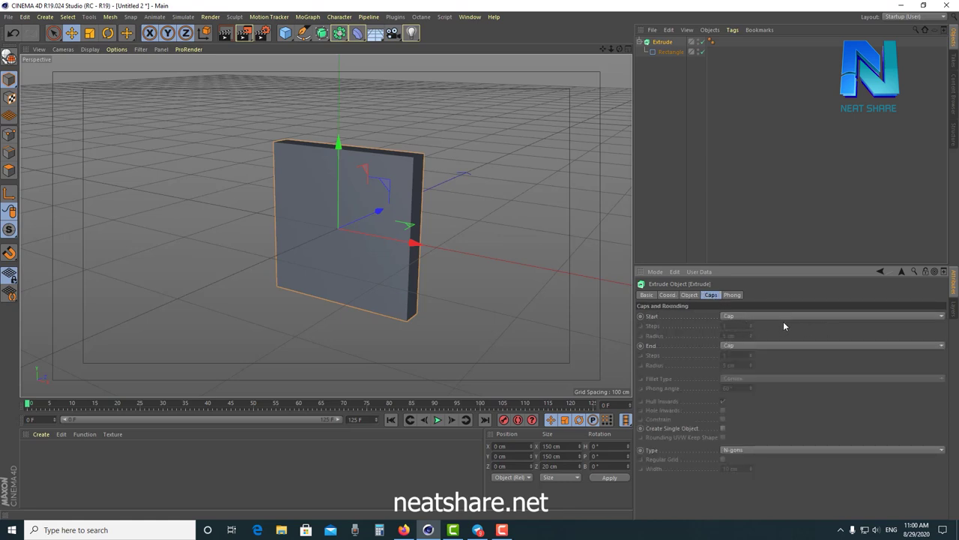
{"action": "left_click", "coordinate": [690, 296]}
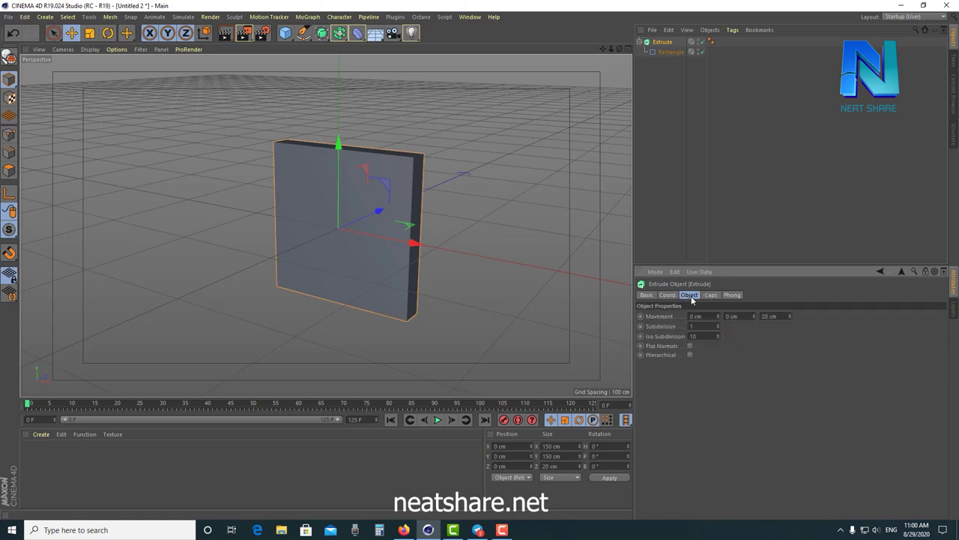
{"action": "left_click_drag", "start_coordinate": [373, 239], "coordinate": [479, 210], "text": "alt"}
{"action": "left_click", "coordinate": [640, 42]}
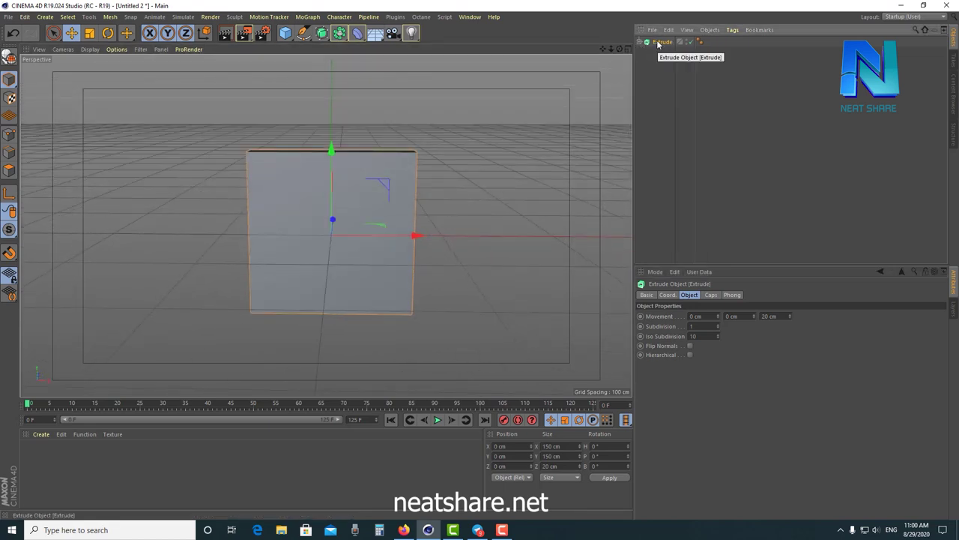
- Add a MoGraph Cloner and make the Extrude its child
{"action": "left_click", "coordinate": [308, 16]}
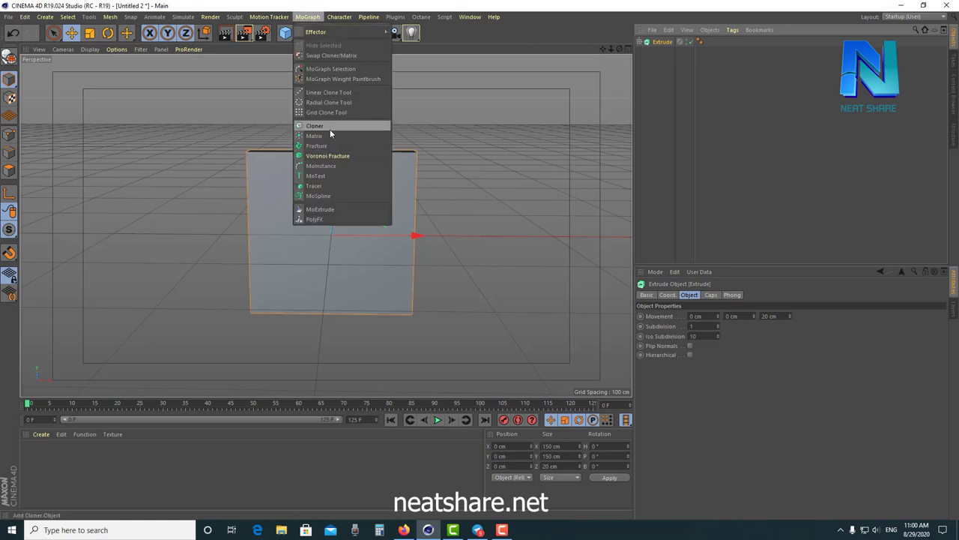
{"action": "left_click", "coordinate": [330, 128]}
{"action": "left_click", "coordinate": [662, 53]}
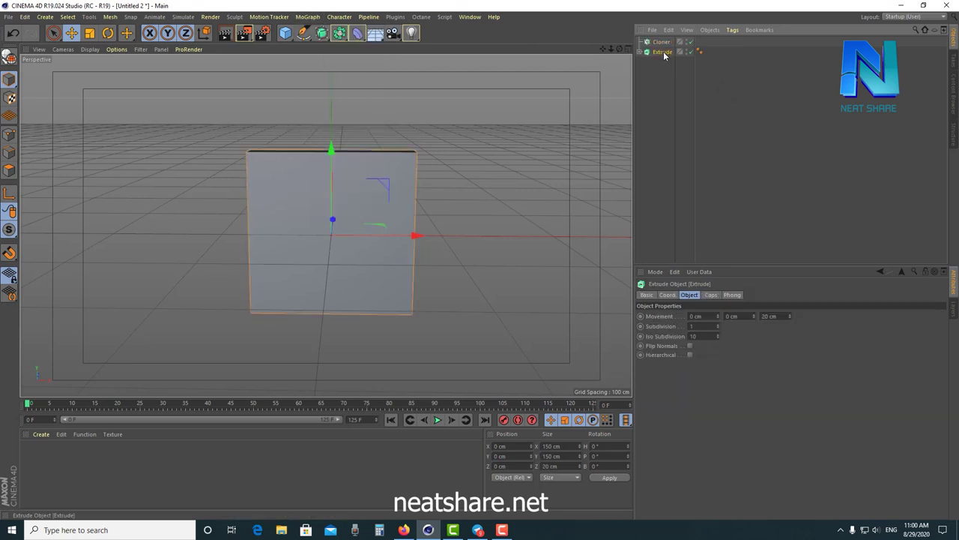
{"action": "left_click_drag", "start_coordinate": [664, 52], "coordinate": [667, 44]}
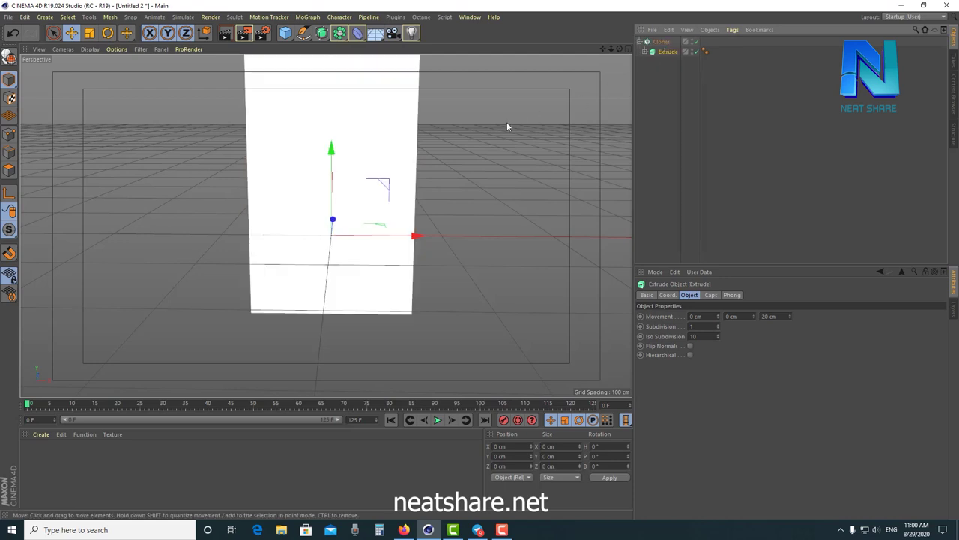
{"action": "scroll", "coordinate": [503, 174], "scroll_direction": "down", "scroll_amount": 2}
{"action": "scroll", "coordinate": [503, 174], "scroll_direction": "down", "scroll_amount": 1}
{"action": "scroll", "coordinate": [480, 180], "scroll_direction": "down", "scroll_amount": 1}
{"action": "scroll", "coordinate": [449, 186], "scroll_direction": "up", "scroll_amount": 1}
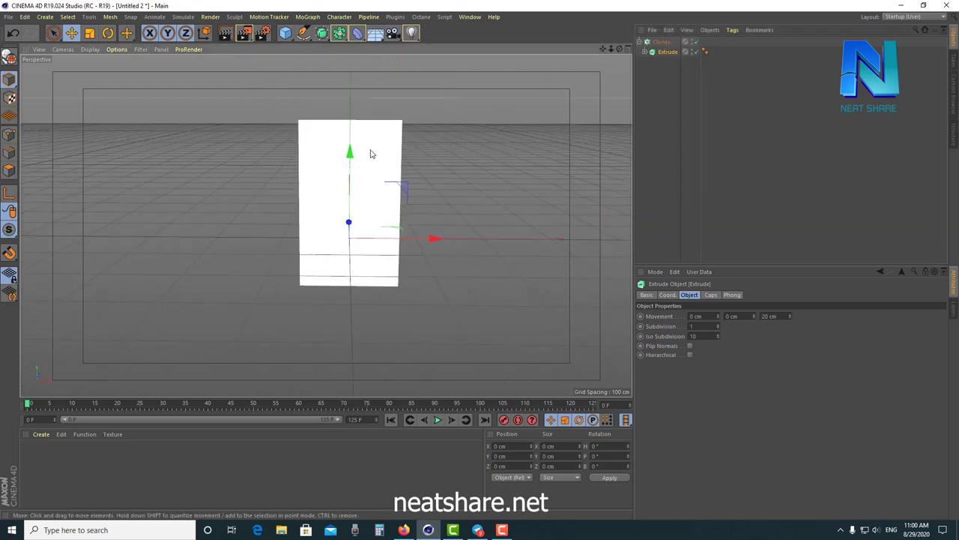
{"action": "scroll", "coordinate": [382, 143], "scroll_direction": "up", "scroll_amount": 2}
- Set the Cloner count to 5 and reset the P.Y offset to 0 cm
{"action": "left_click", "coordinate": [662, 43]}
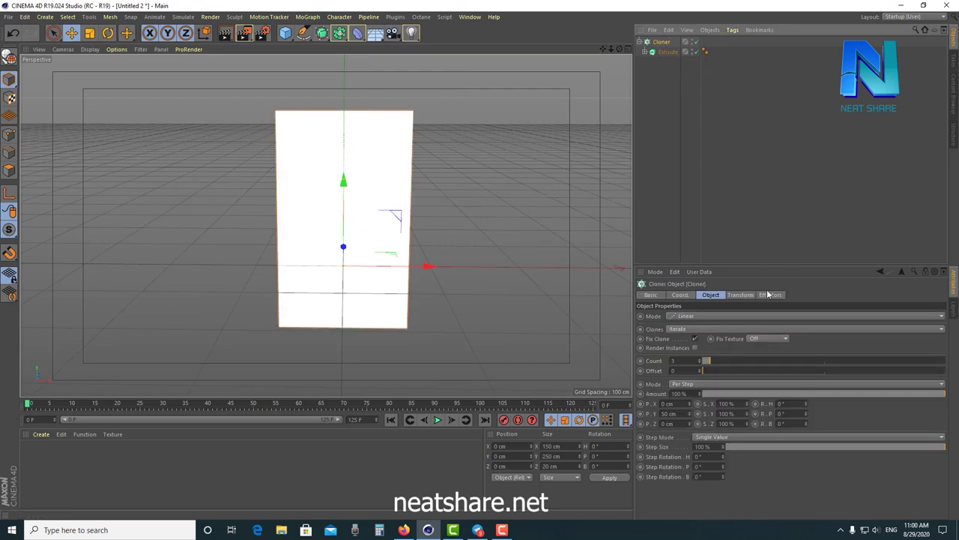
{"action": "left_click", "coordinate": [715, 298]}
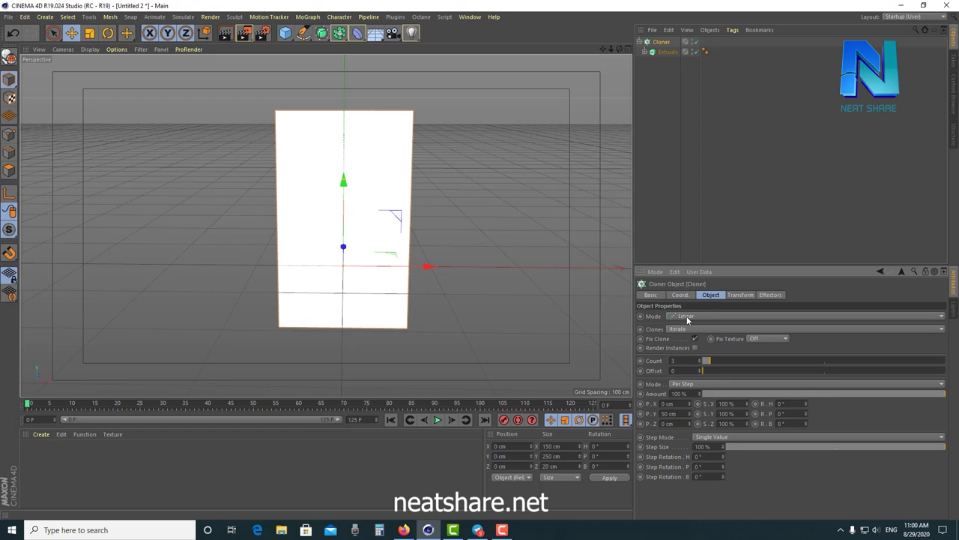
{"action": "left_click_drag", "start_coordinate": [704, 361], "coordinate": [709, 361]}
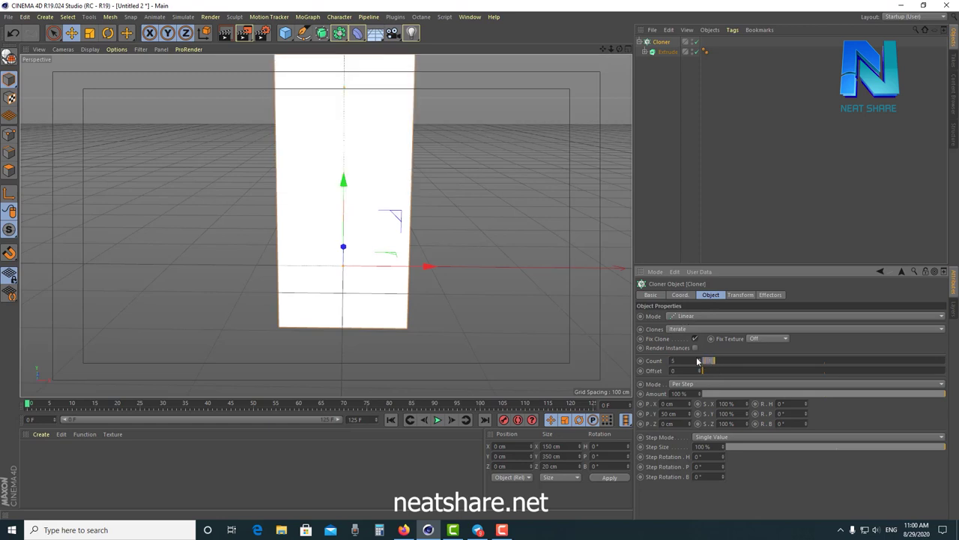
{"action": "scroll", "coordinate": [458, 250], "scroll_direction": "down", "scroll_amount": 2}
{"action": "left_click_drag", "start_coordinate": [695, 413], "coordinate": [694, 374]}
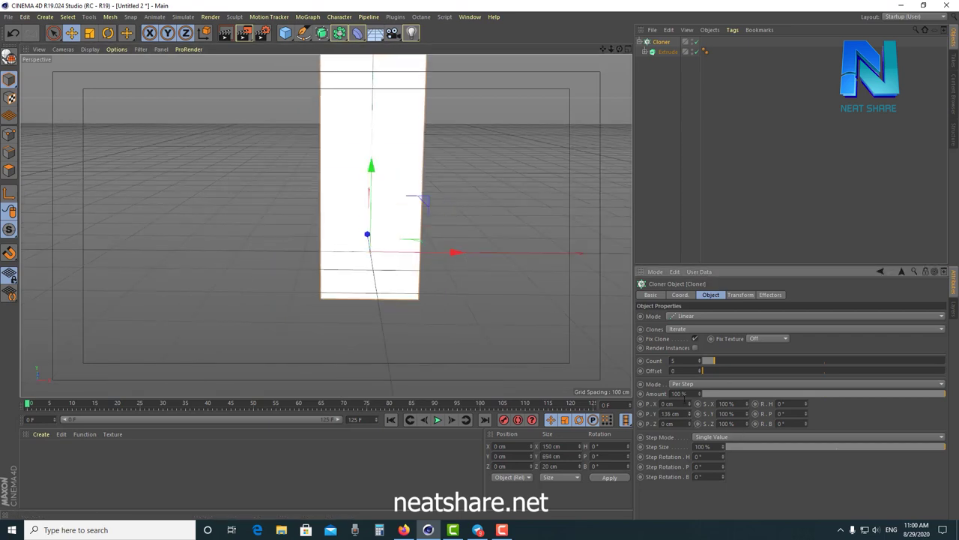
{"action": "left_click", "coordinate": [675, 414]}
{"action": "type", "text": "0"}
{"action": "key", "text": "Return"}
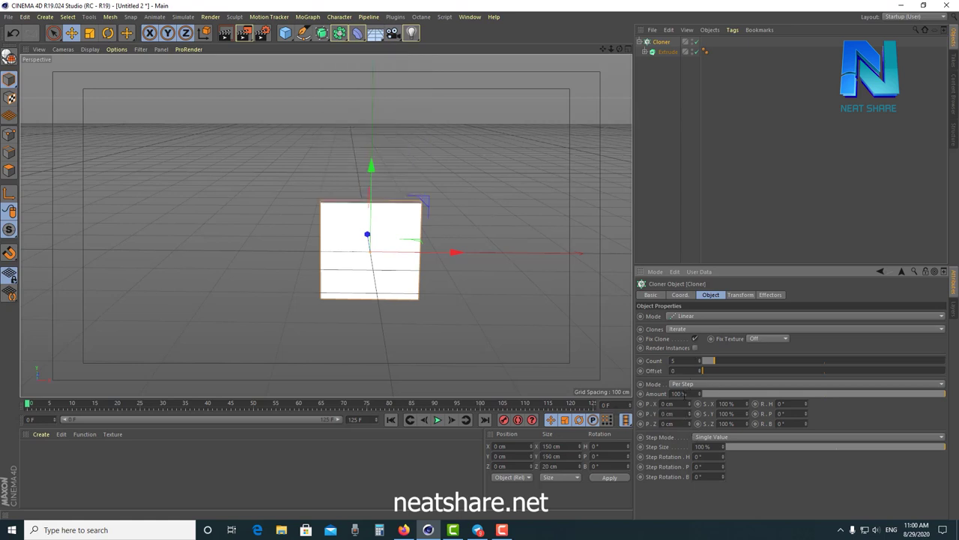
- Try a horizontal P.X spacing, then reset P.X to 0 cm
{"action": "left_click_drag", "start_coordinate": [691, 407], "coordinate": [742, 407]}
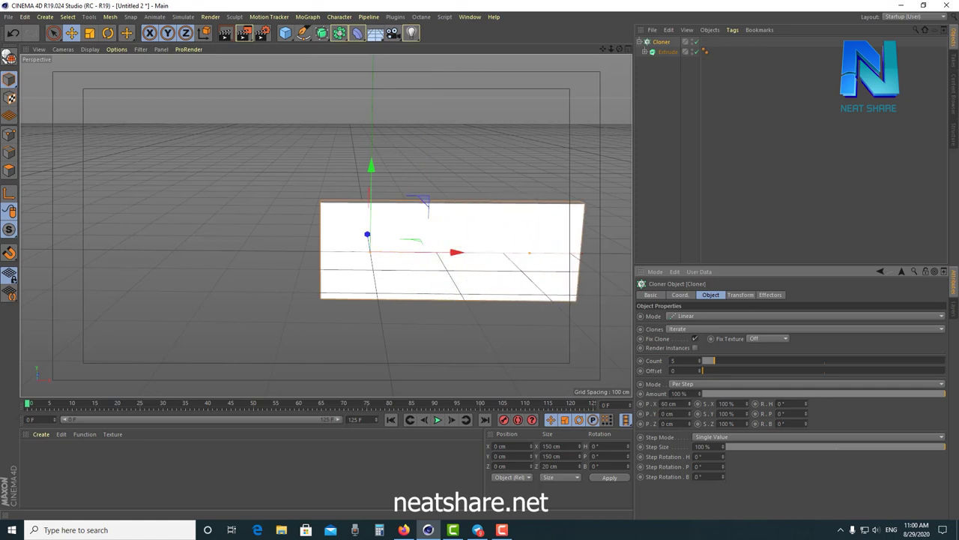
{"action": "scroll", "coordinate": [488, 289], "scroll_direction": "down", "scroll_amount": 1}
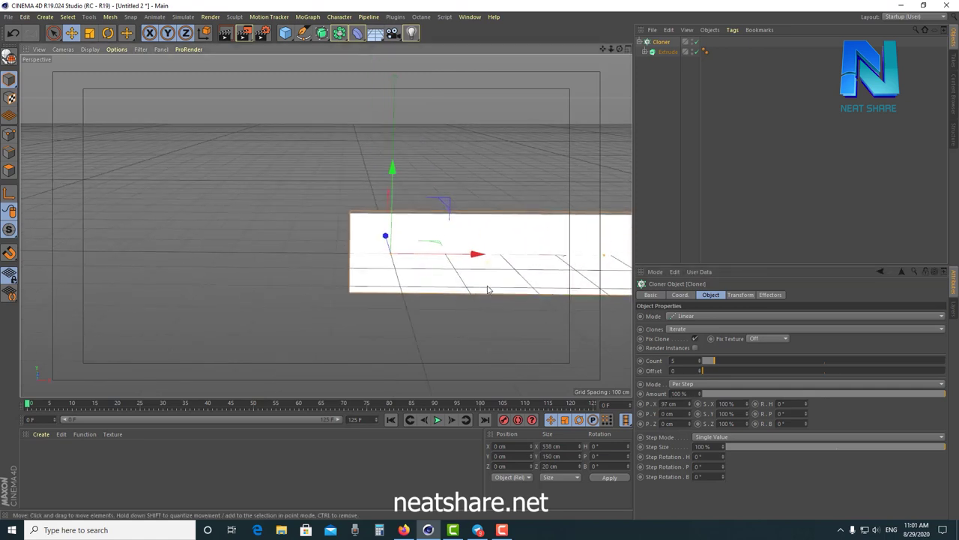
{"action": "middle_click_drag", "start_coordinate": [515, 260], "coordinate": [363, 266], "text": "alt"}
{"action": "left_click_drag", "start_coordinate": [693, 405], "coordinate": [738, 405]}
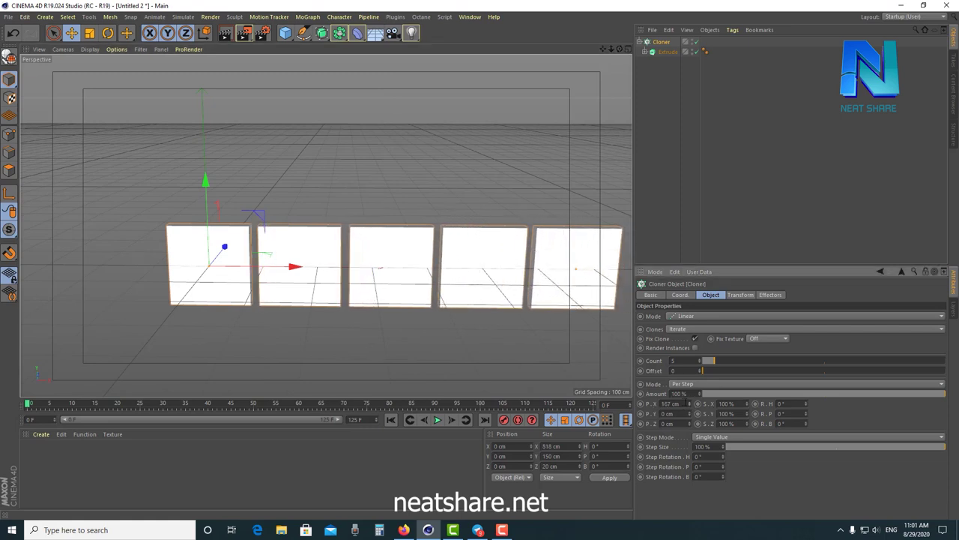
{"action": "left_click_drag", "start_coordinate": [679, 403], "coordinate": [640, 404]}
{"action": "type", "text": "0"}
{"action": "key", "text": "Return"}
- Switch the Cloner mode to Grid Array
{"action": "left_click", "coordinate": [716, 316]}
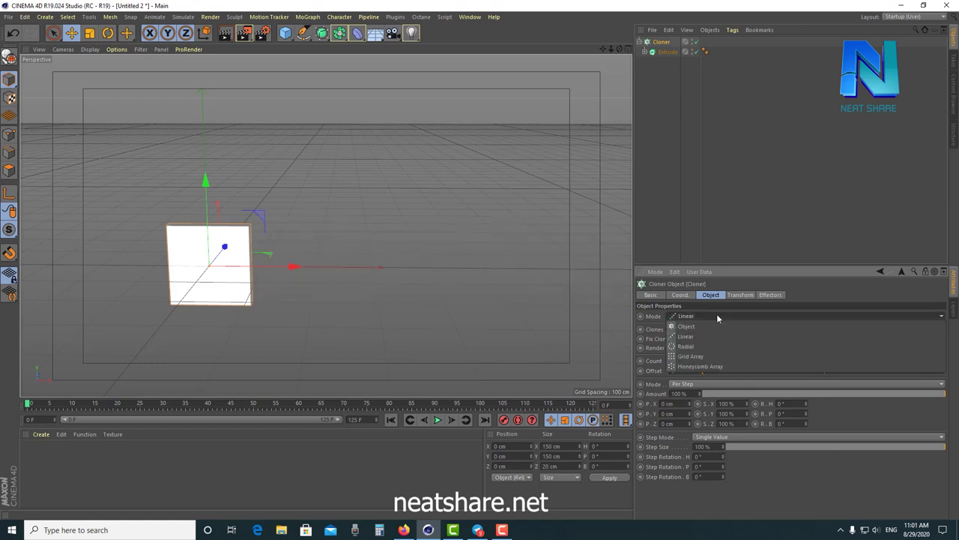
{"action": "left_click", "coordinate": [721, 356]}
{"action": "mouse_move", "coordinate": [270, 232]}
{"action": "left_mouse_down", "text": "alt"}
{"action": "mouse_move", "coordinate": [368, 215]}
{"action": "mouse_move", "coordinate": [415, 186]}
{"action": "left_mouse_up", "text": "alt"}
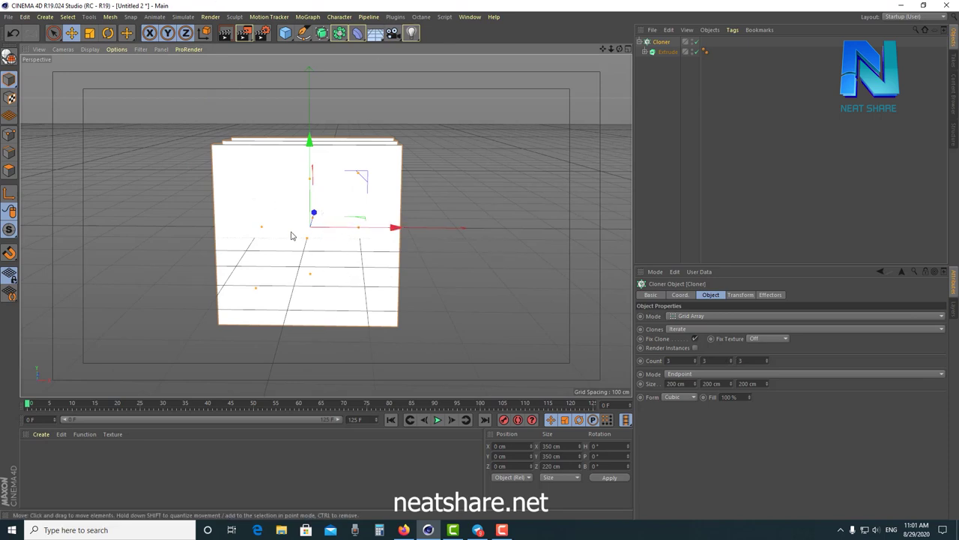
{"action": "left_click_drag", "start_coordinate": [292, 233], "coordinate": [199, 253], "text": "alt"}
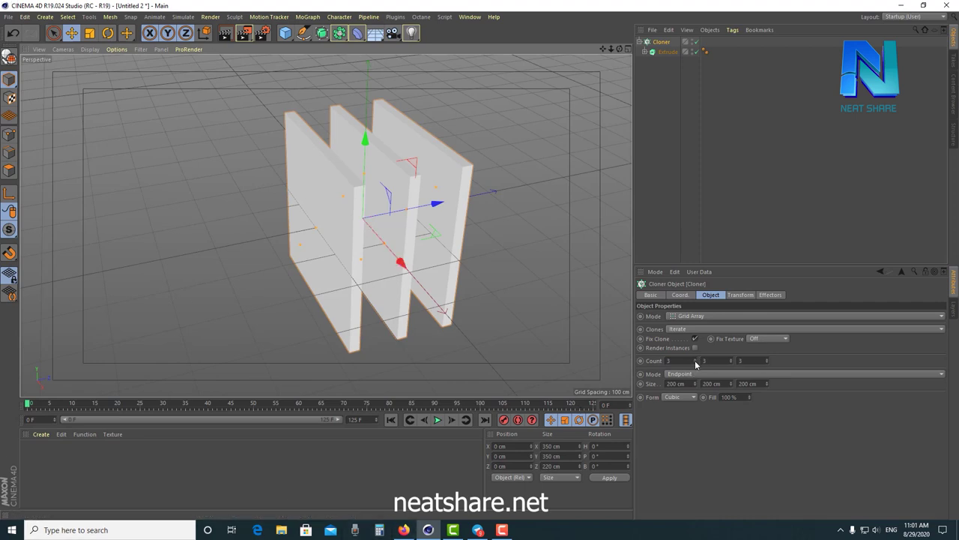
- Adjust the grid's depth count and spread, then set three clones across
{"action": "left_click_drag", "start_coordinate": [696, 363], "coordinate": [695, 364]}
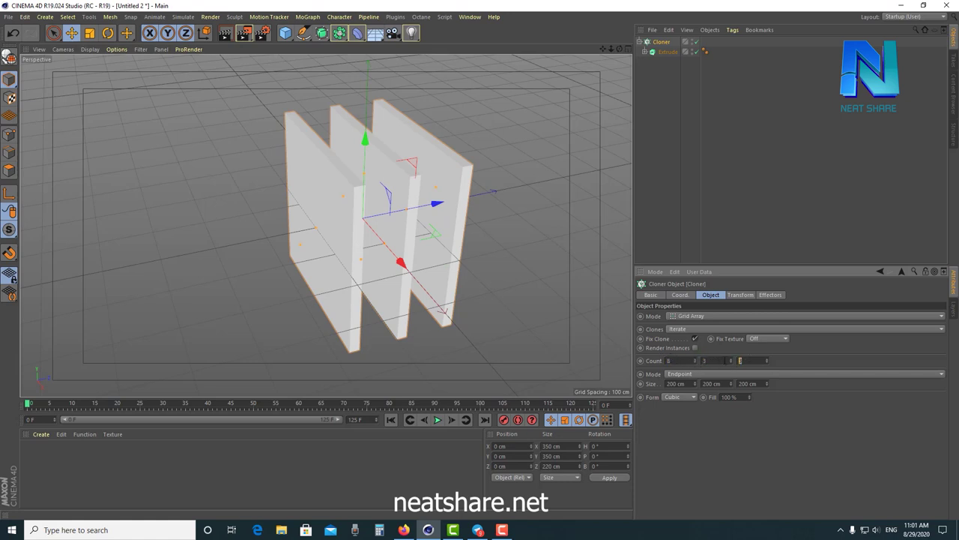
{"action": "left_click", "coordinate": [766, 363]}
{"action": "left_click", "coordinate": [767, 360]}
{"action": "mouse_move", "coordinate": [766, 385]}
{"action": "left_mouse_down"}
{"action": "mouse_move", "coordinate": [749, 398]}
{"action": "mouse_move", "coordinate": [742, 374]}
{"action": "left_mouse_up"}
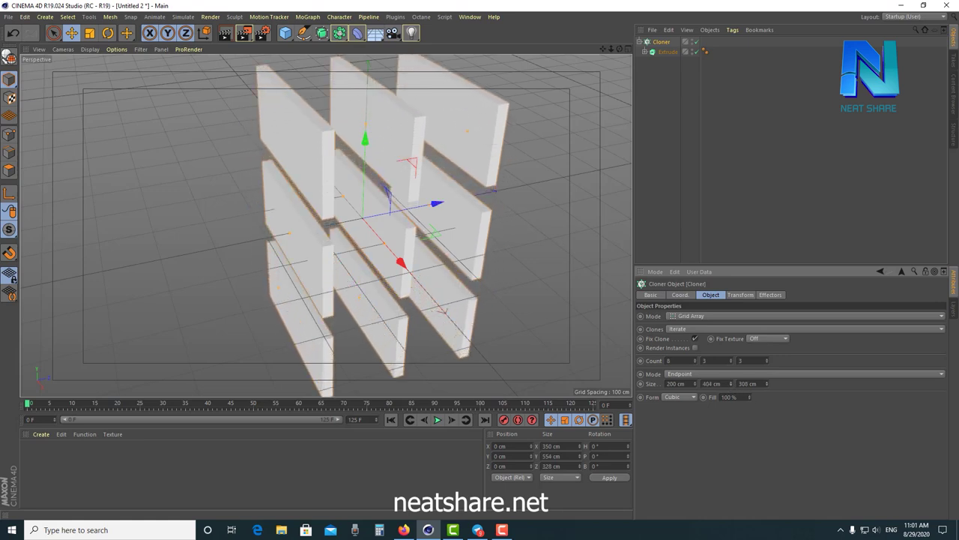
{"action": "scroll", "coordinate": [398, 210], "scroll_direction": "down", "scroll_amount": 3}
{"action": "scroll", "coordinate": [404, 240], "scroll_direction": "down", "scroll_amount": 2}
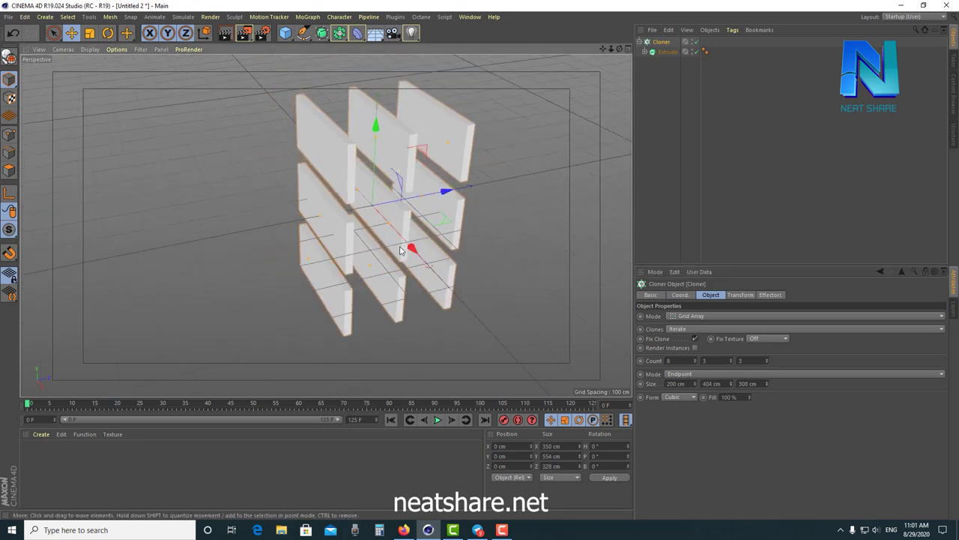
{"action": "left_click_drag", "start_coordinate": [401, 249], "coordinate": [463, 229], "text": "alt"}
{"action": "mouse_move", "coordinate": [694, 384]}
{"action": "left_mouse_down"}
{"action": "mouse_move", "coordinate": [694, 352]}
{"action": "mouse_move", "coordinate": [742, 398]}
{"action": "left_mouse_up"}
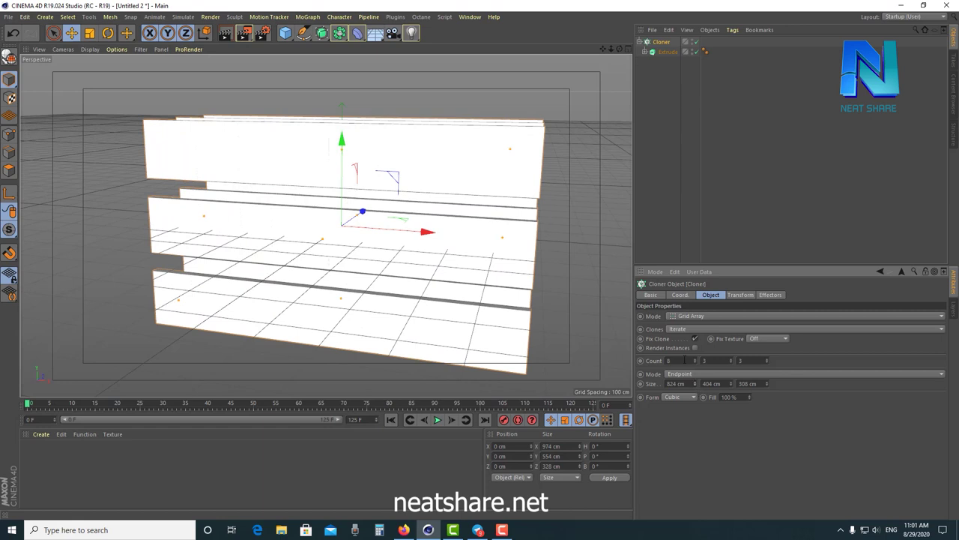
{"action": "type", "text": "3"}
{"action": "key", "text": "Return"}
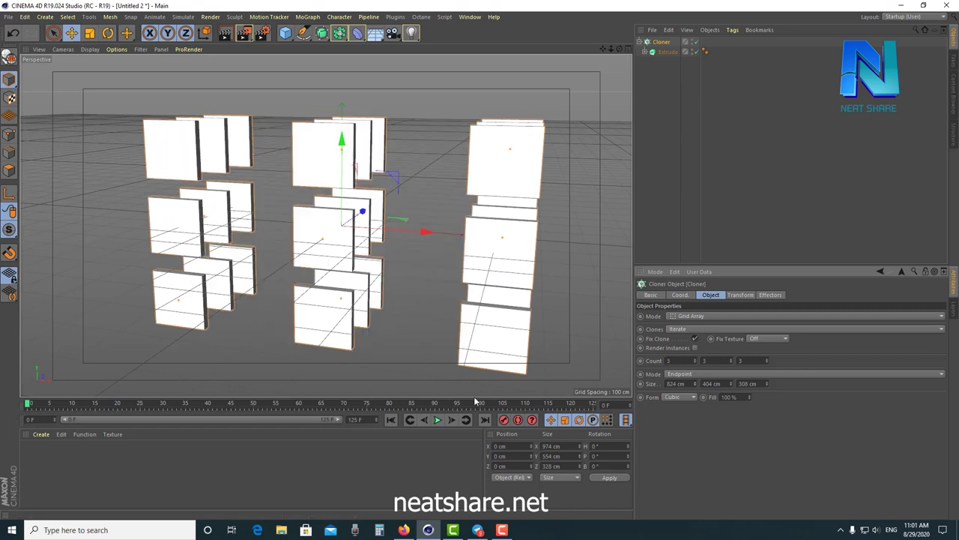
- Set the grid count to 4, 4, 1 so the clones form a single layer of strips
{"action": "left_click_drag", "start_coordinate": [480, 142], "coordinate": [480, 158], "text": "alt"}
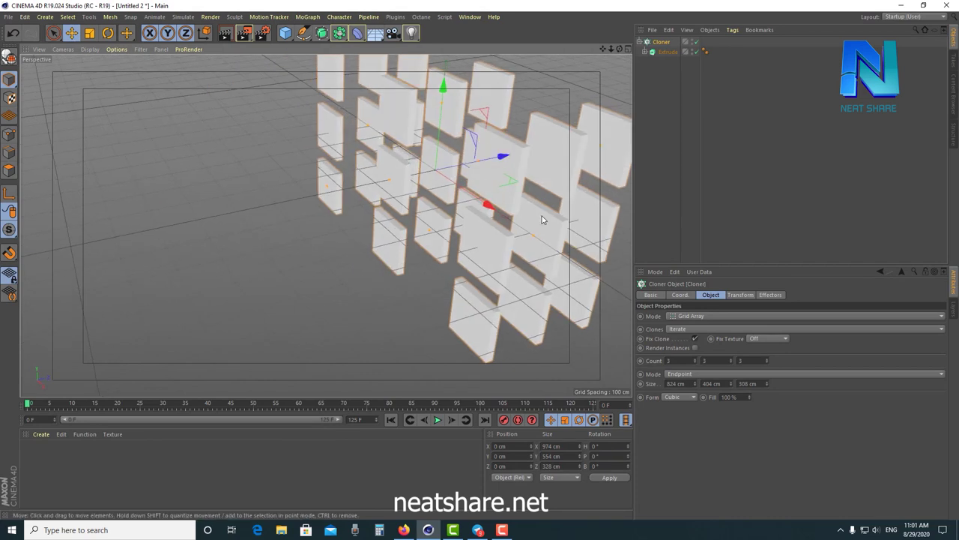
{"action": "left_click", "coordinate": [742, 361]}
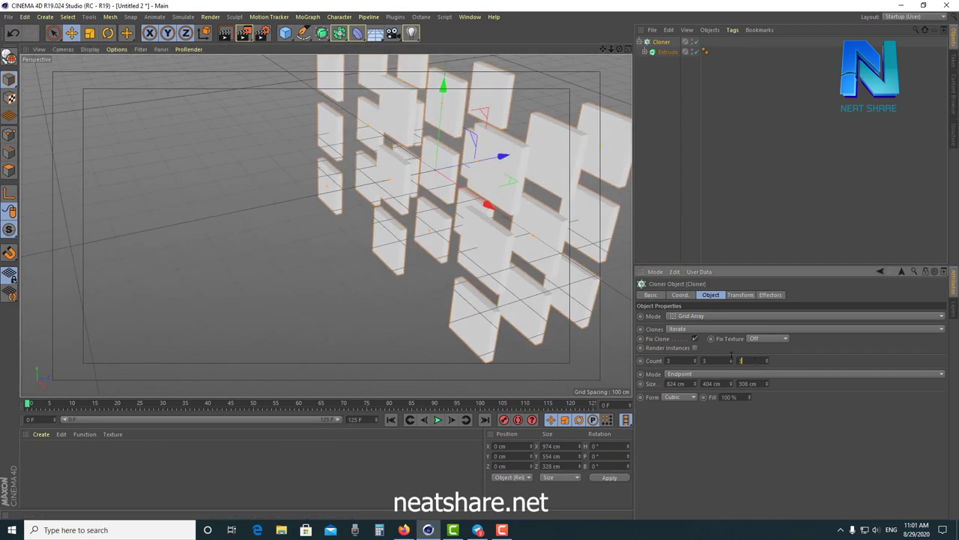
{"action": "type", "text": "1"}
{"action": "key", "text": "Return"}
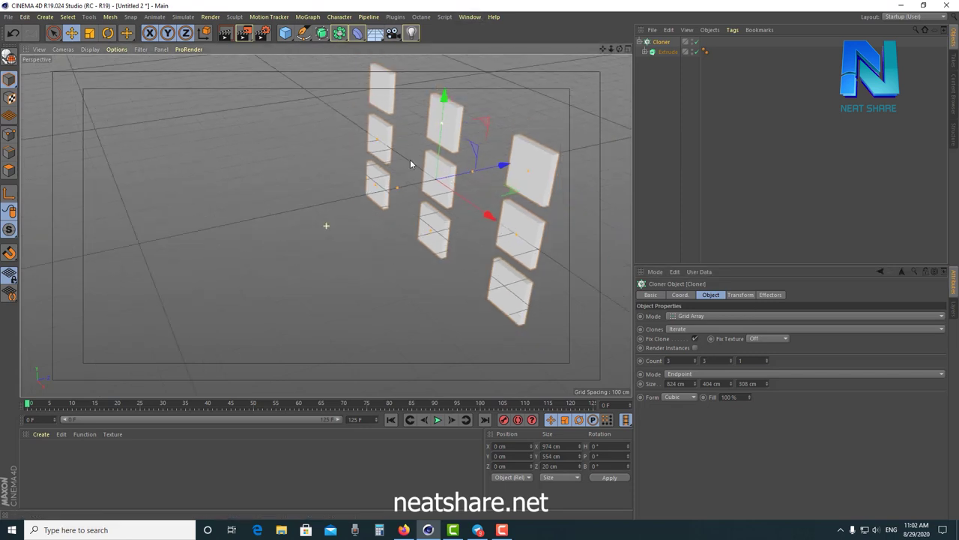
{"action": "left_click_drag", "start_coordinate": [325, 224], "coordinate": [433, 264], "text": "alt"}
{"action": "key", "text": "ctrl+shift+z"}
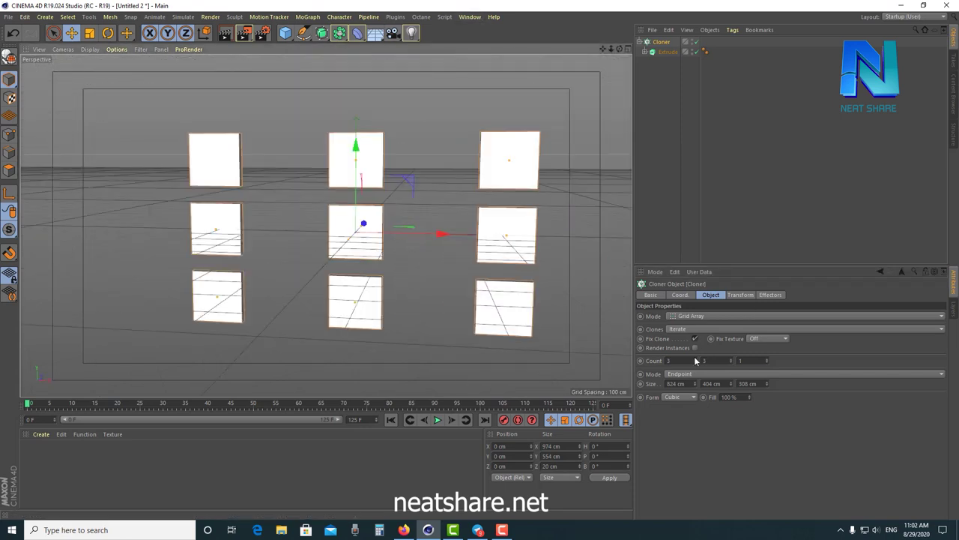
{"action": "left_click", "coordinate": [694, 361]}
{"action": "left_click", "coordinate": [732, 361]}
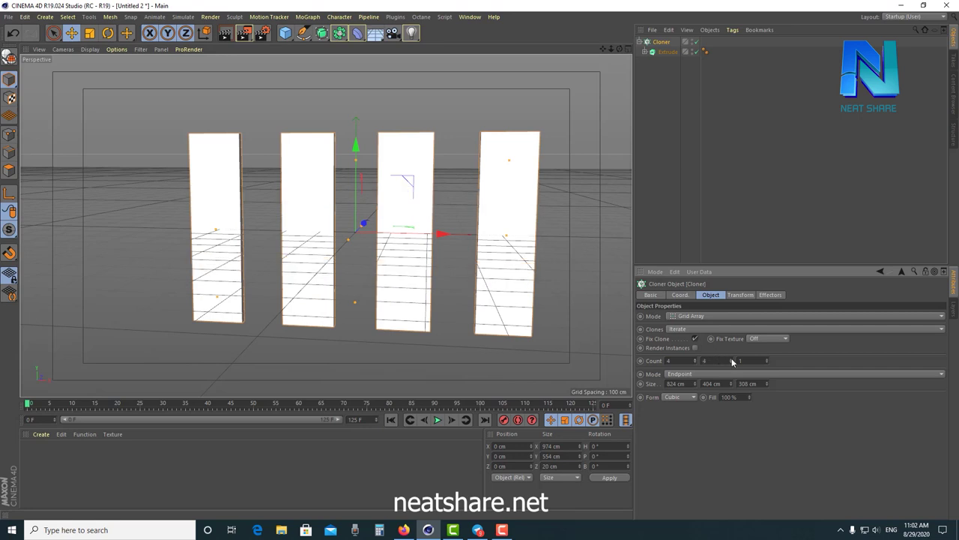
- Orbit around the four strips and switch to the four-view layout
{"action": "scroll", "coordinate": [516, 145], "scroll_direction": "up", "scroll_amount": 3}
{"action": "scroll", "coordinate": [544, 122], "scroll_direction": "up", "scroll_amount": 2}
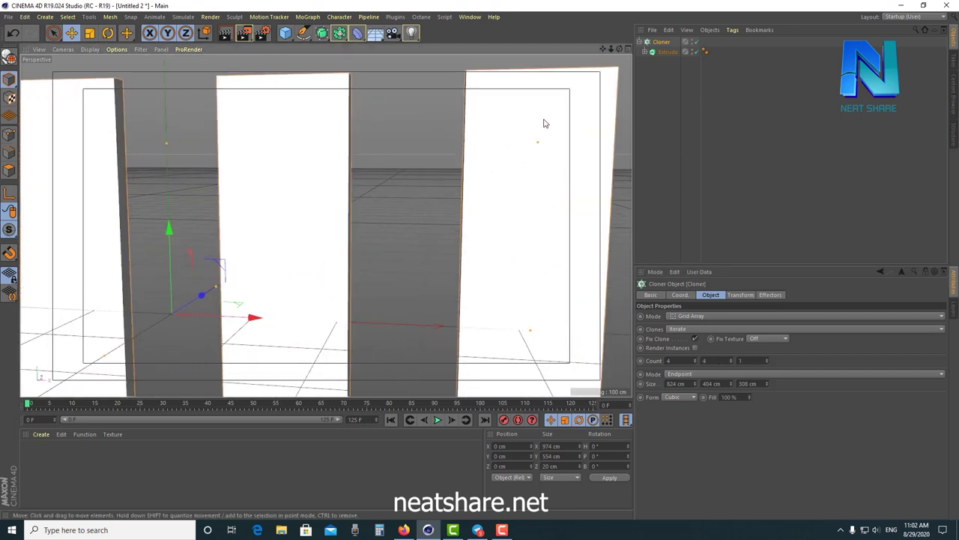
{"action": "scroll", "coordinate": [532, 174], "scroll_direction": "up", "scroll_amount": 2}
{"action": "left_click_drag", "start_coordinate": [531, 174], "coordinate": [548, 217], "text": "alt"}
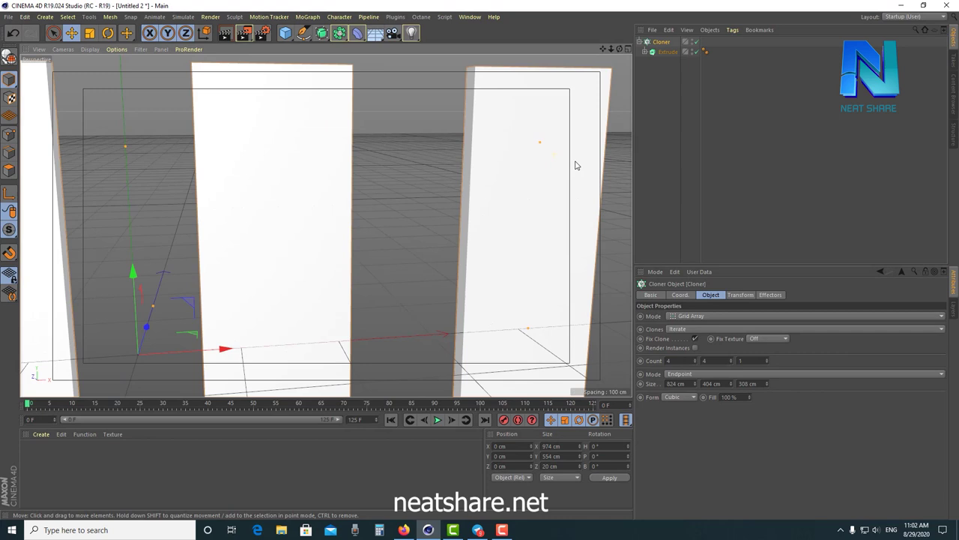
{"action": "scroll", "coordinate": [548, 217], "scroll_direction": "down", "scroll_amount": 5}
{"action": "left_click_drag", "start_coordinate": [548, 217], "coordinate": [525, 225], "text": "alt"}
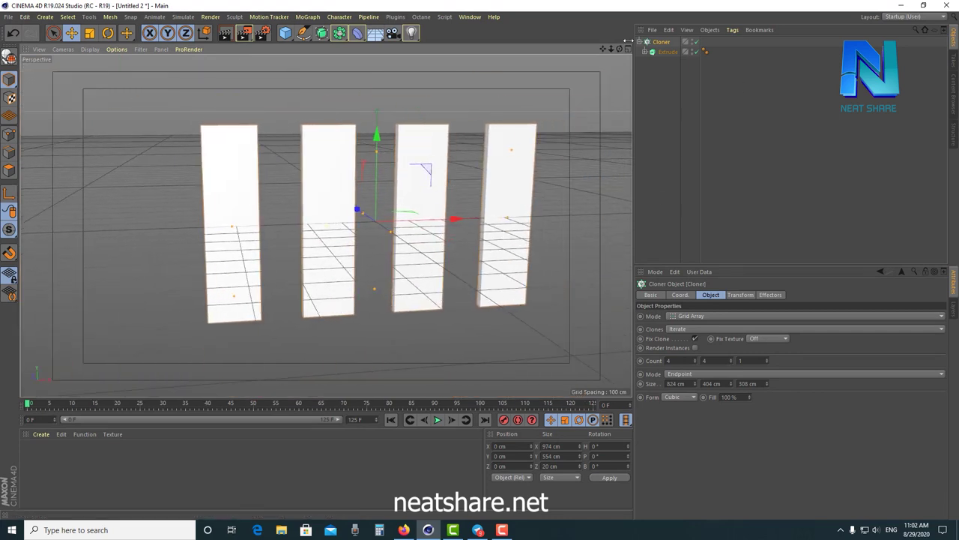
{"action": "left_click", "coordinate": [628, 48]}
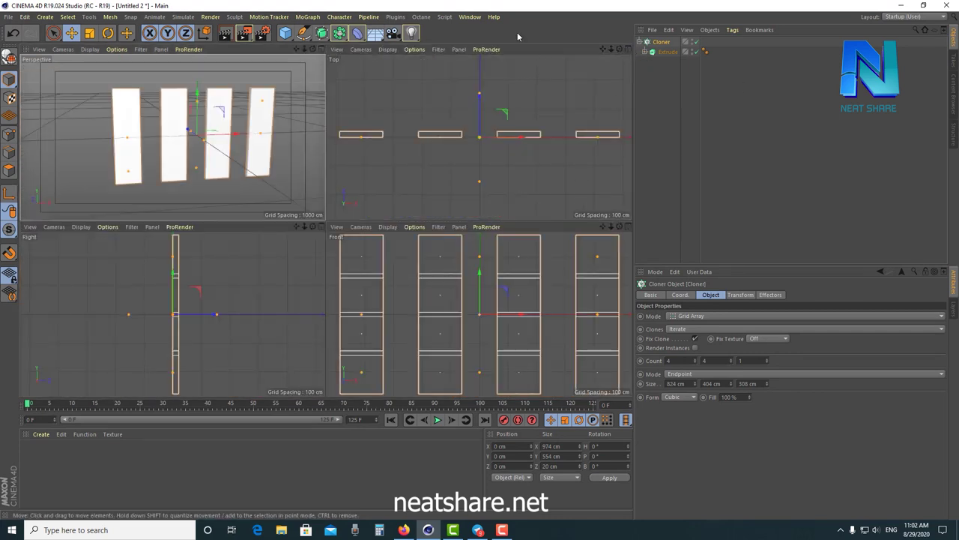
- Maximize the Front view and shrink the grid Size X to about 451 cm
{"action": "left_click", "coordinate": [321, 49]}
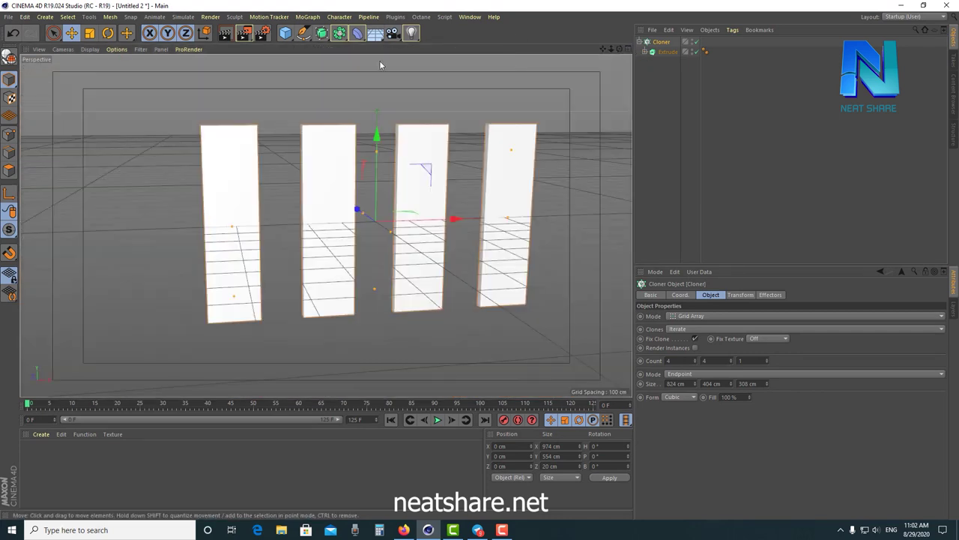
{"action": "left_click", "coordinate": [629, 48]}
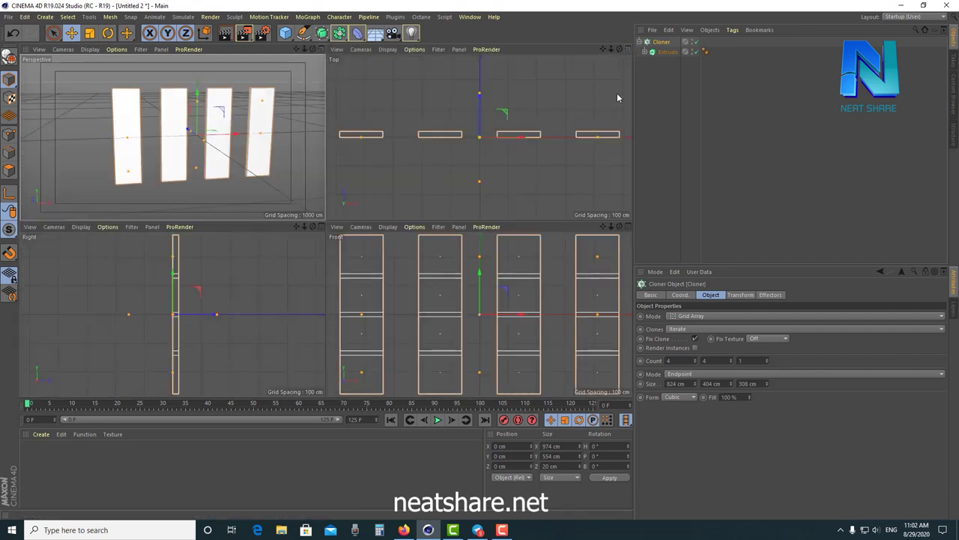
{"action": "left_click", "coordinate": [629, 226]}
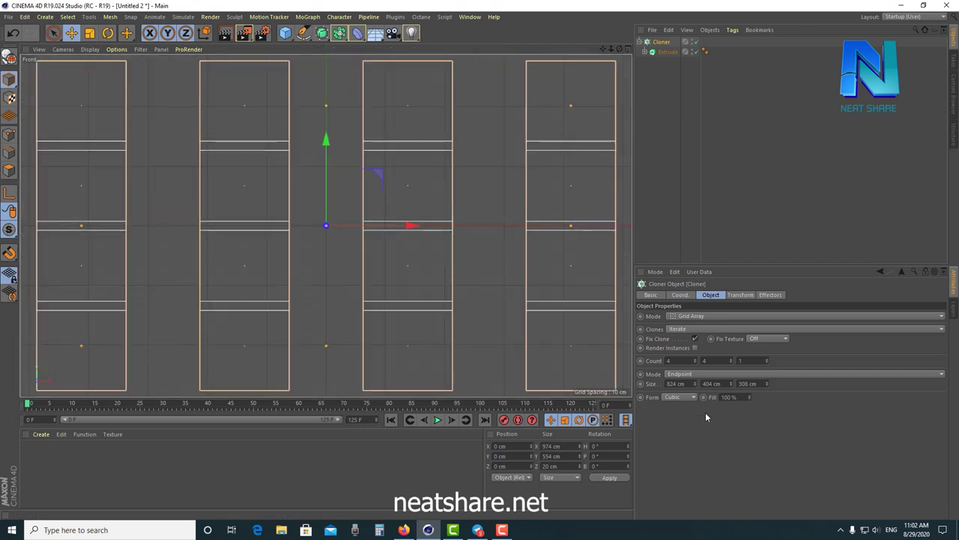
{"action": "mouse_move", "coordinate": [695, 384]}
{"action": "left_mouse_down"}
{"action": "mouse_move", "coordinate": [667, 386]}
{"action": "mouse_move", "coordinate": [691, 385]}
{"action": "left_mouse_up"}
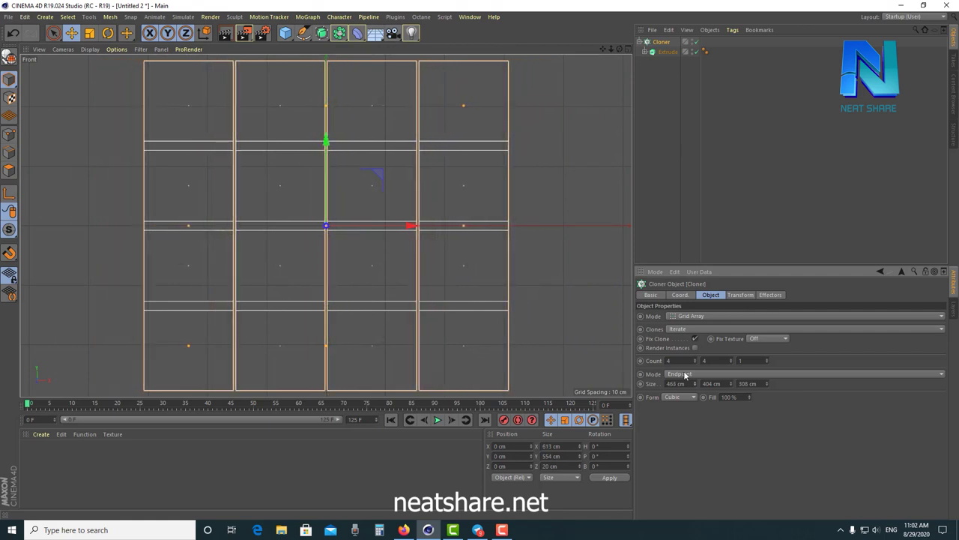
{"action": "scroll", "coordinate": [431, 315], "scroll_direction": "up", "scroll_amount": 3}
{"action": "scroll", "coordinate": [443, 269], "scroll_direction": "up", "scroll_amount": 2}
{"action": "scroll", "coordinate": [449, 282], "scroll_direction": "up", "scroll_amount": 1}
{"action": "scroll", "coordinate": [464, 290], "scroll_direction": "up", "scroll_amount": 1}
{"action": "mouse_move", "coordinate": [695, 383]}
{"action": "left_mouse_down"}
{"action": "mouse_move", "coordinate": [732, 378]}
{"action": "mouse_move", "coordinate": [732, 369]}
{"action": "left_mouse_up"}
{"action": "scroll", "coordinate": [545, 190], "scroll_direction": "down", "scroll_amount": 3}
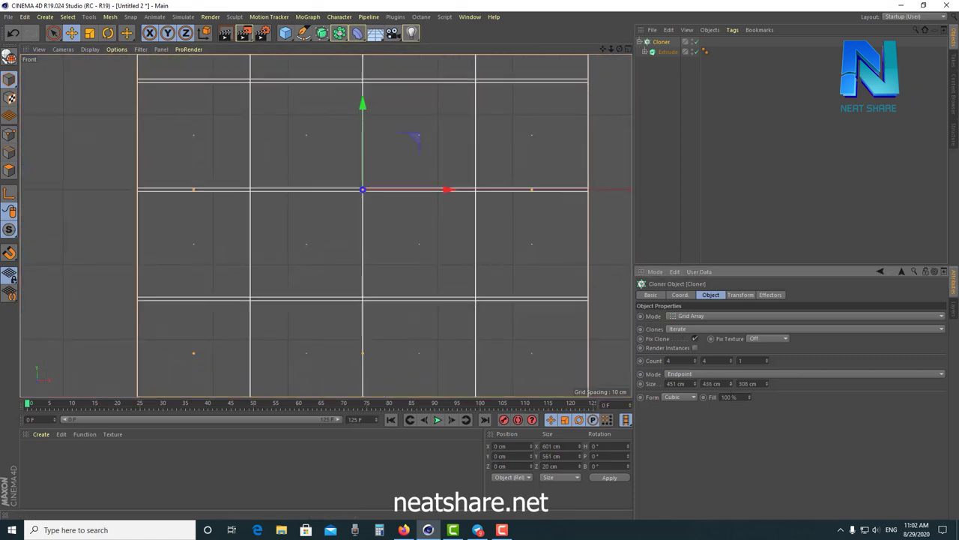
{"action": "scroll", "coordinate": [594, 328], "scroll_direction": "up", "scroll_amount": 5}
{"action": "scroll", "coordinate": [568, 273], "scroll_direction": "up", "scroll_amount": 3}
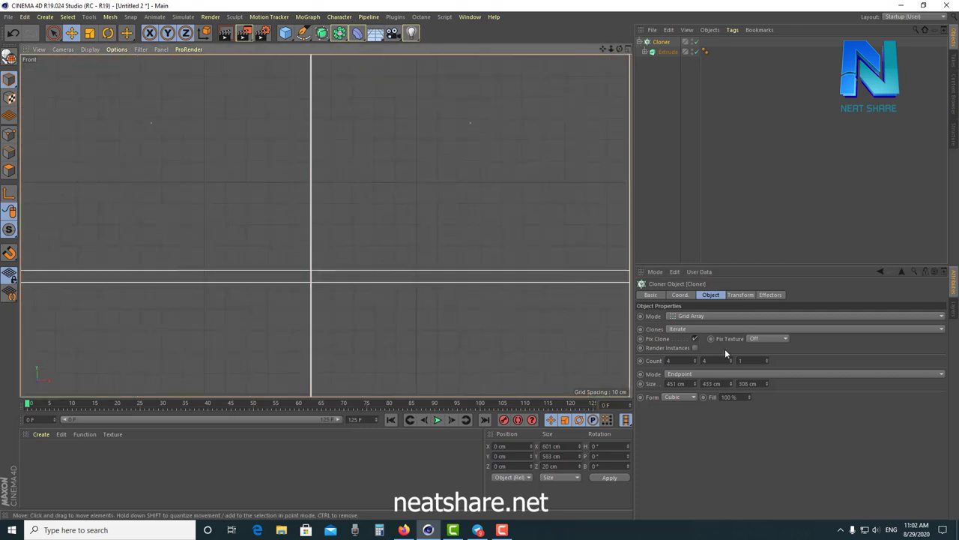
- Raise the grid Size Y to 450 cm so the rows touch
{"action": "left_click_drag", "start_coordinate": [732, 385], "coordinate": [730, 382]}
{"action": "scroll", "coordinate": [456, 311], "scroll_direction": "up", "scroll_amount": 4}
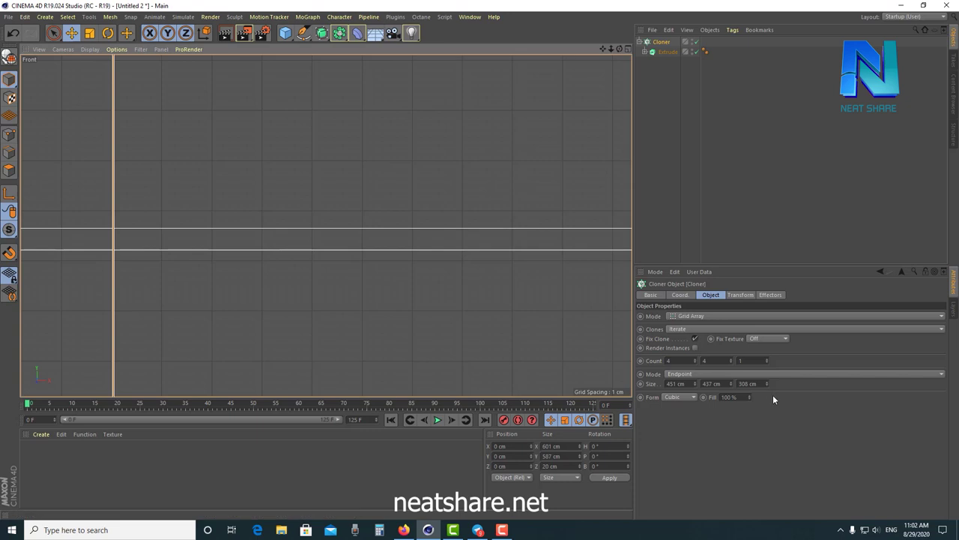
{"action": "left_click_drag", "start_coordinate": [733, 382], "coordinate": [729, 382]}
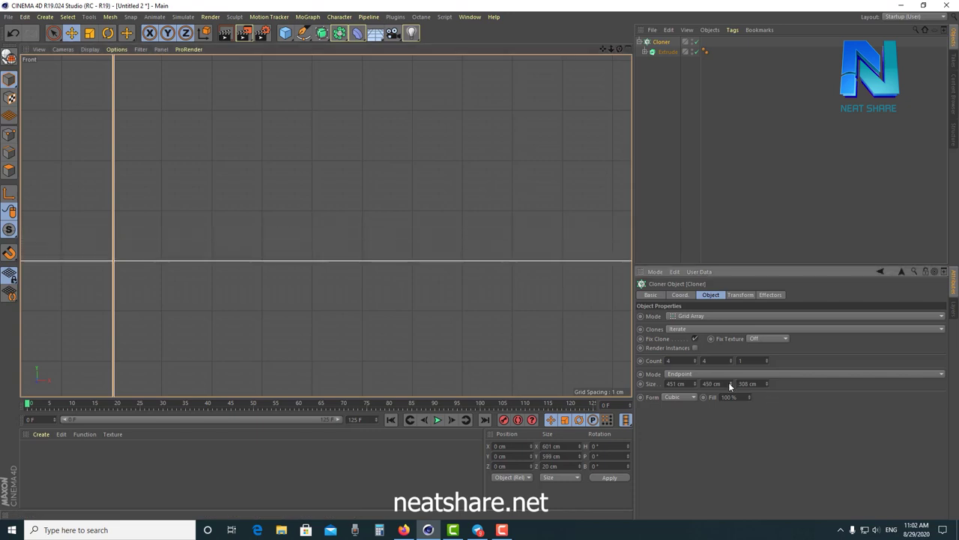
{"action": "scroll", "coordinate": [418, 293], "scroll_direction": "down", "scroll_amount": 5}
{"action": "scroll", "coordinate": [418, 292], "scroll_direction": "down", "scroll_amount": 5}
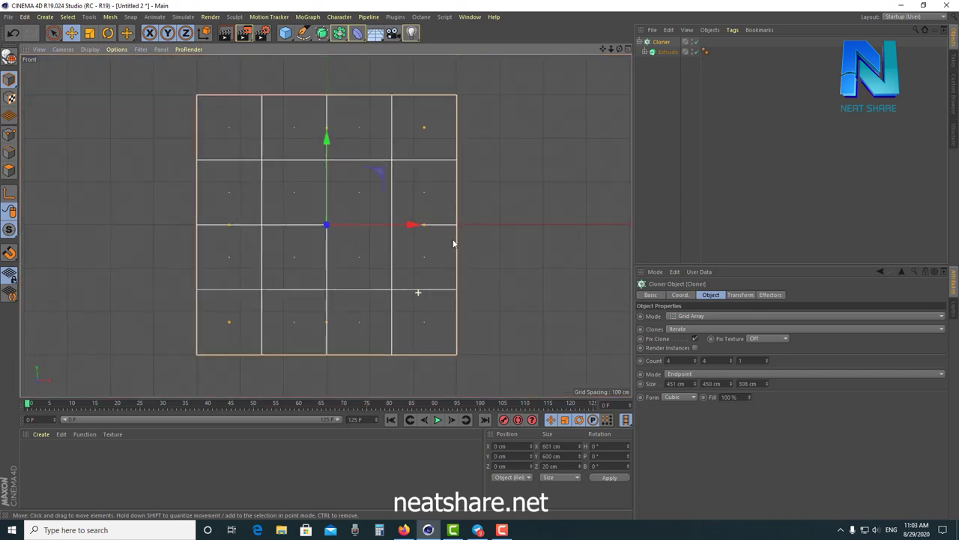
- Maximize the Perspective view, orbit above the panel and render a preview
{"action": "left_click", "coordinate": [628, 48]}
{"action": "middle_click", "coordinate": [247, 150]}
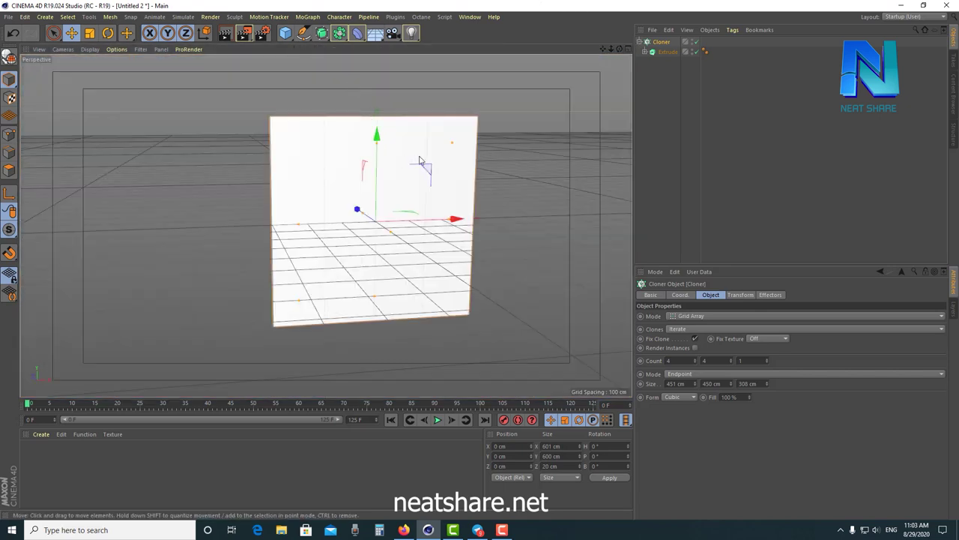
{"action": "scroll", "coordinate": [431, 143], "scroll_direction": "up", "scroll_amount": 2}
{"action": "mouse_move", "coordinate": [475, 158]}
{"action": "left_mouse_down", "text": "alt"}
{"action": "mouse_move", "coordinate": [425, 203]}
{"action": "mouse_move", "coordinate": [445, 265]}
{"action": "mouse_move", "coordinate": [467, 80]}
{"action": "mouse_move", "coordinate": [461, 175]}
{"action": "mouse_move", "coordinate": [462, 152]}
{"action": "mouse_move", "coordinate": [446, 160]}
{"action": "left_mouse_up", "text": "alt"}
{"action": "key", "text": "ctrl+r"}
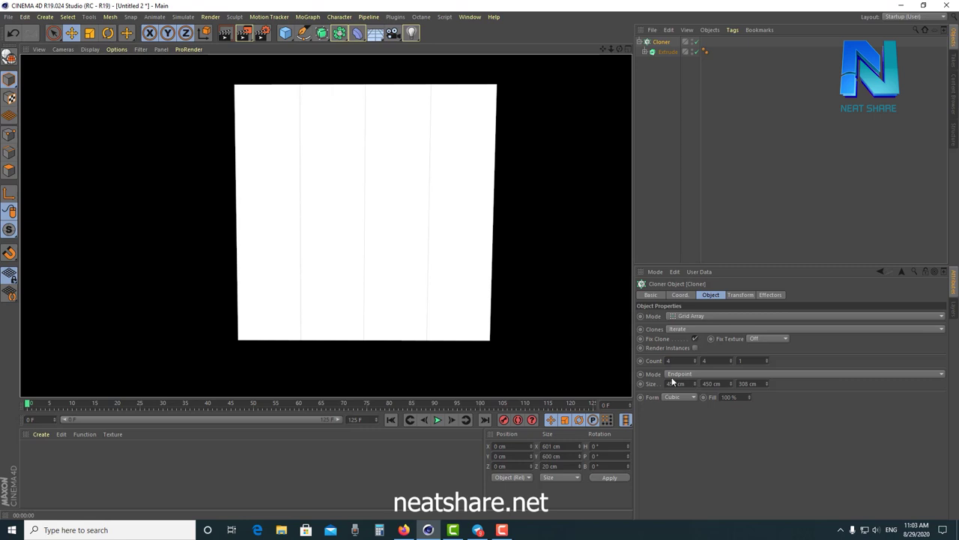
- Return to the four views and reselect the Cloner
{"action": "middle_click", "coordinate": [579, 193]}
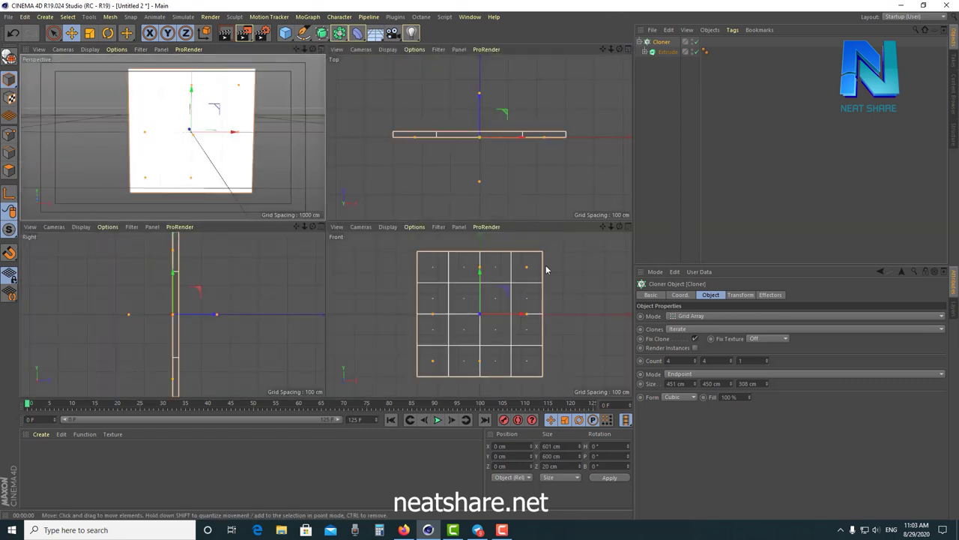
{"action": "left_click", "coordinate": [566, 284]}
{"action": "scroll", "coordinate": [497, 288], "scroll_direction": "up", "scroll_amount": 5}
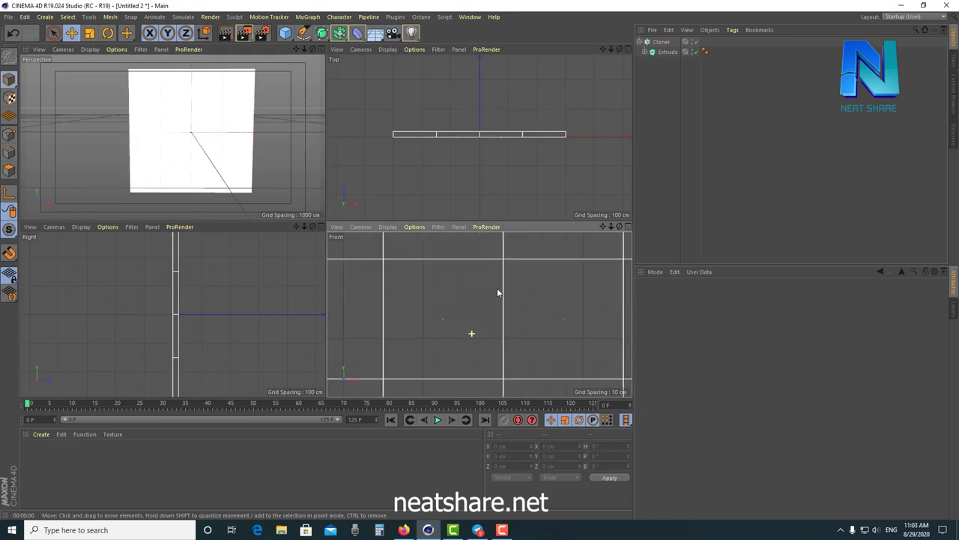
{"action": "scroll", "coordinate": [529, 302], "scroll_direction": "up", "scroll_amount": 3}
{"action": "left_click", "coordinate": [661, 41]}
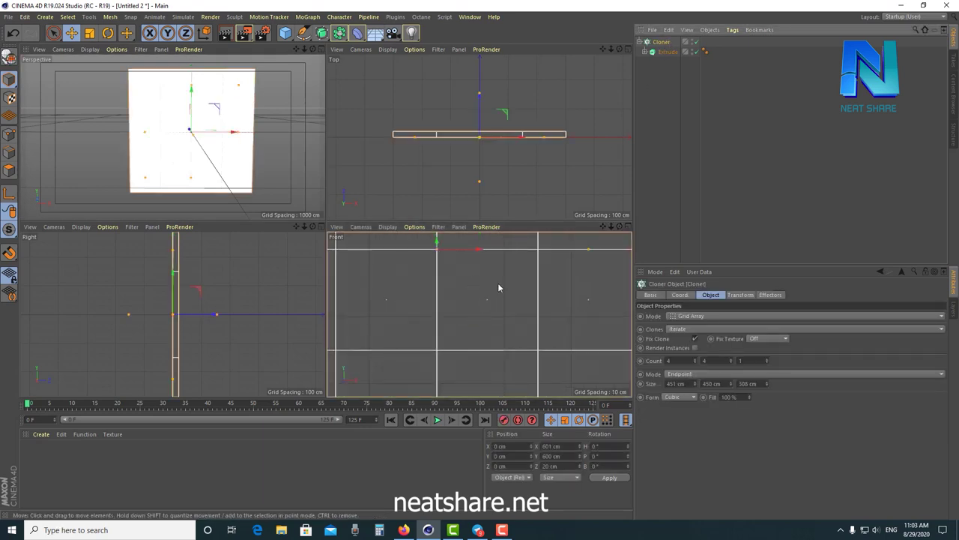
{"action": "scroll", "coordinate": [474, 327], "scroll_direction": "down", "scroll_amount": 2}
{"action": "scroll", "coordinate": [474, 327], "scroll_direction": "up", "scroll_amount": 3}
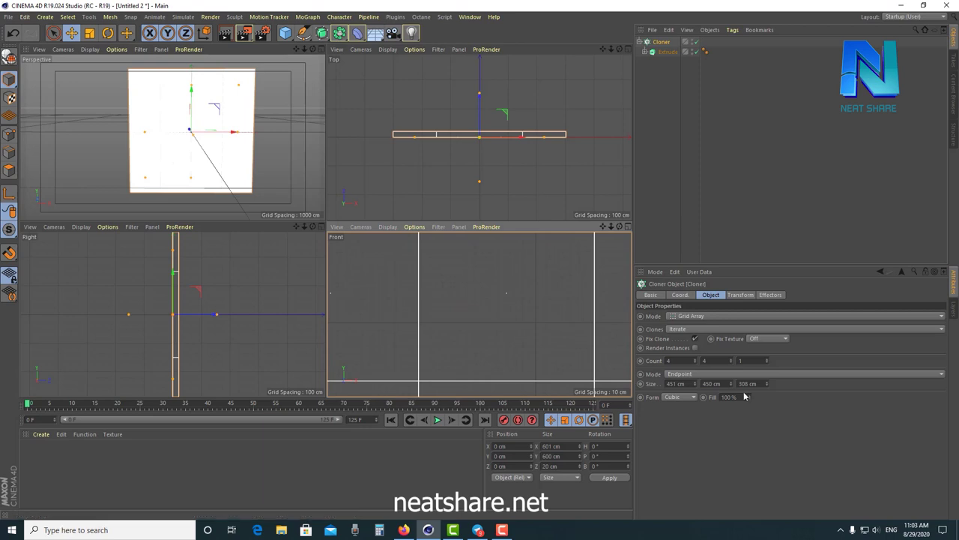
- Fine-tune the grid Size X down to 450 cm so the columns meet exactly
{"action": "left_click_drag", "start_coordinate": [696, 384], "coordinate": [697, 385]}
{"action": "scroll", "coordinate": [450, 333], "scroll_direction": "down", "scroll_amount": 3}
{"action": "scroll", "coordinate": [413, 360], "scroll_direction": "down", "scroll_amount": 2}
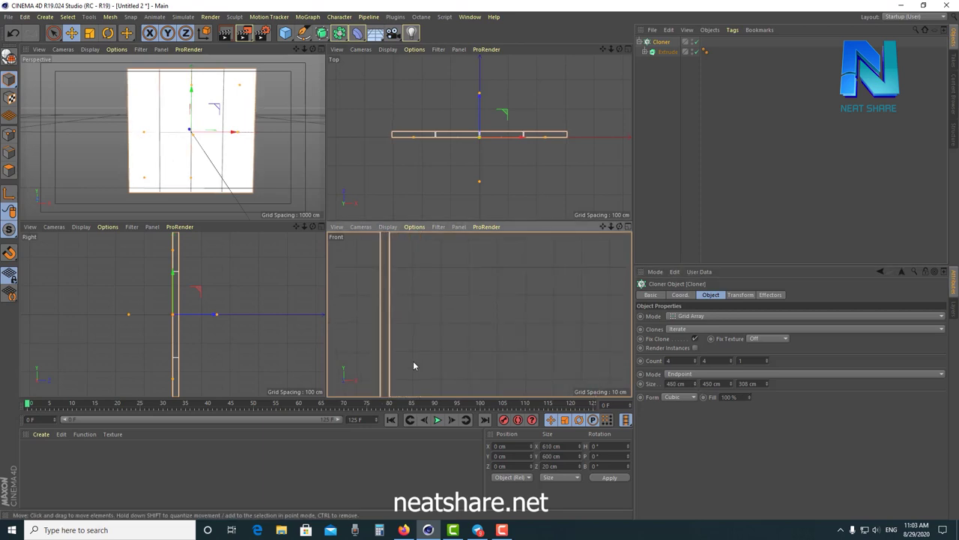
{"action": "scroll", "coordinate": [439, 285], "scroll_direction": "up", "scroll_amount": 2}
{"action": "scroll", "coordinate": [514, 313], "scroll_direction": "up", "scroll_amount": 3}
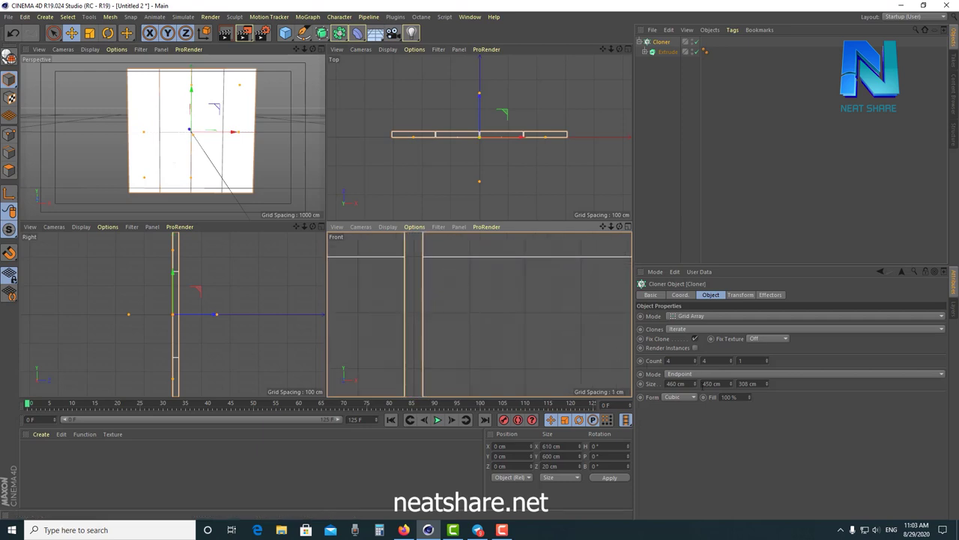
{"action": "left_click_drag", "start_coordinate": [694, 387], "coordinate": [694, 387]}
{"action": "scroll", "coordinate": [484, 324], "scroll_direction": "down", "scroll_amount": 5}
{"action": "scroll", "coordinate": [477, 301], "scroll_direction": "down", "scroll_amount": 5}
{"action": "scroll", "coordinate": [477, 301], "scroll_direction": "up", "scroll_amount": 5}
- Maximize the Perspective view and render a preview of the solid white panel
{"action": "left_click", "coordinate": [569, 296]}
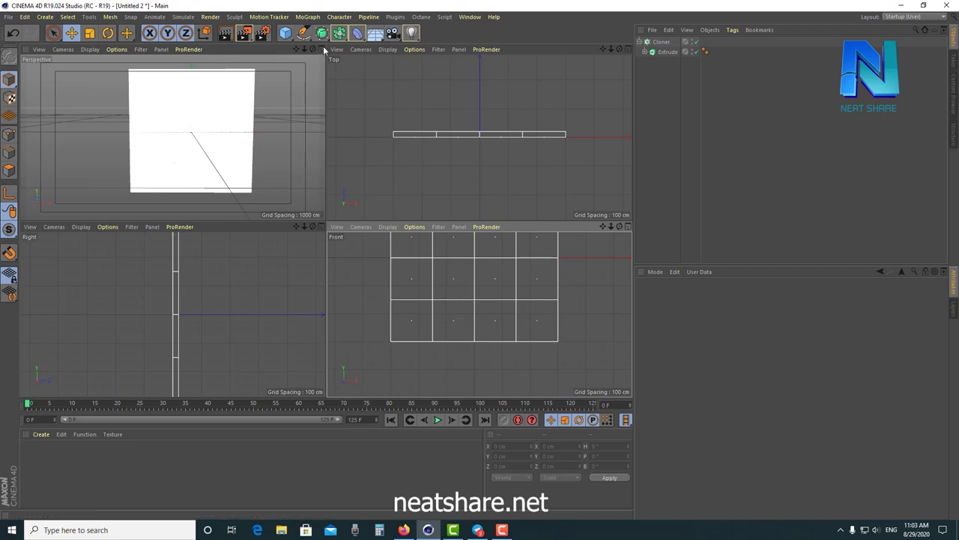
{"action": "left_click", "coordinate": [323, 50]}
{"action": "left_click", "coordinate": [224, 33]}
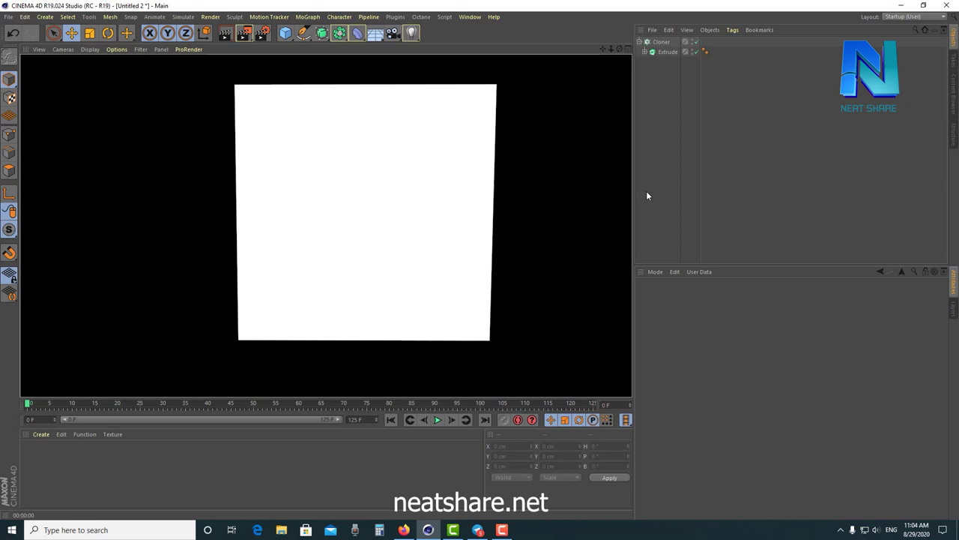
- Duplicate the Cloner with a Ctrl-drag so the original stays as a backup
{"action": "left_click", "coordinate": [663, 43]}
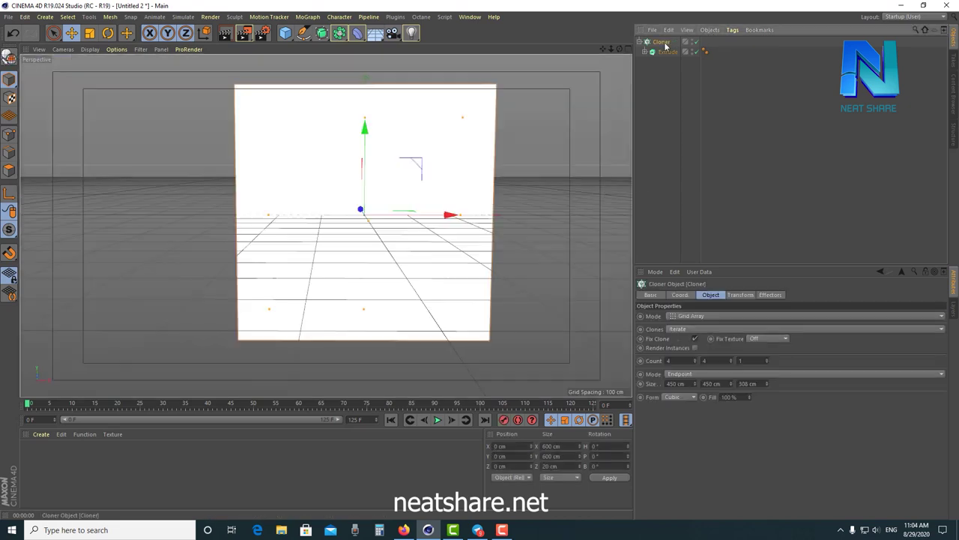
{"action": "left_click", "coordinate": [639, 43]}
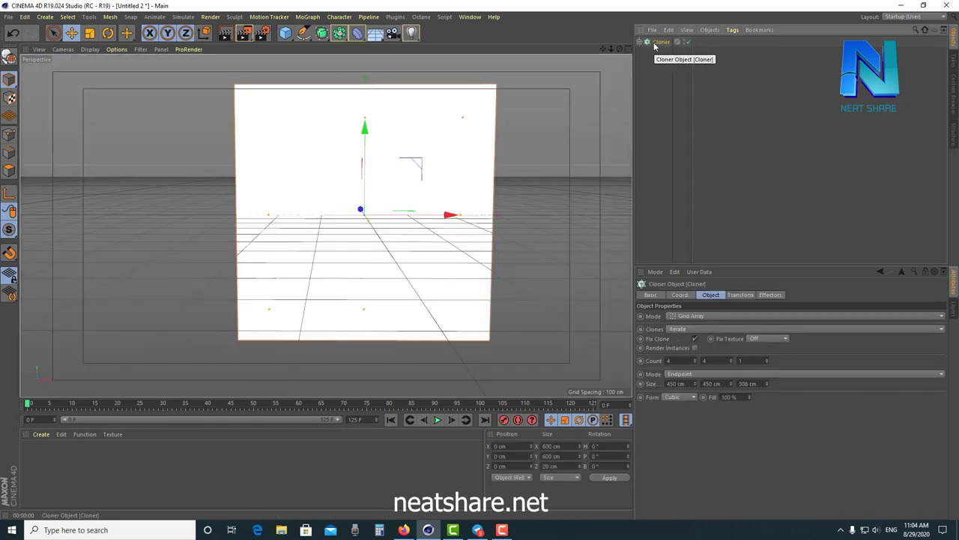
{"action": "left_click_drag", "start_coordinate": [661, 43], "coordinate": [662, 42]}
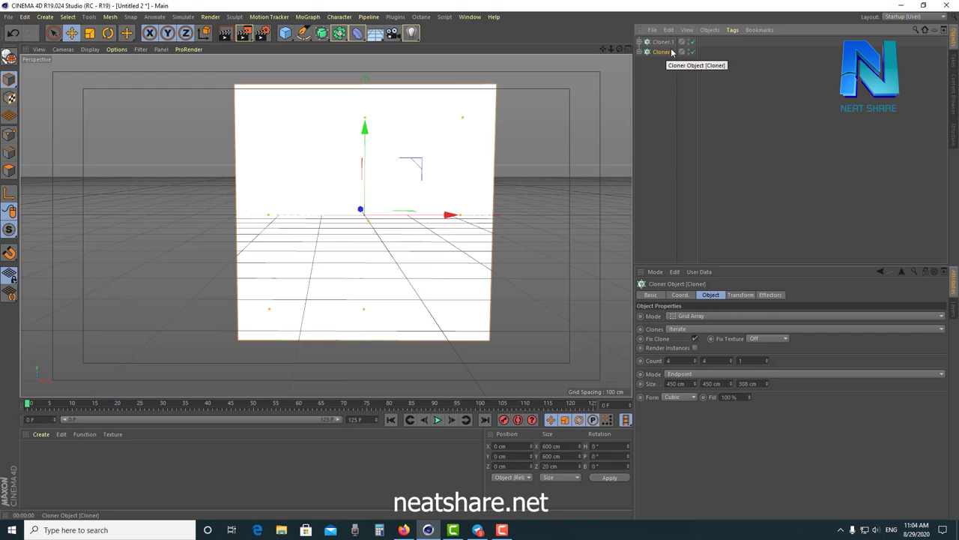
- Put the original Cloner on a new layer named 'cloner bake up' and hide it in the editor
{"action": "left_click", "coordinate": [694, 73]}
{"action": "left_click", "coordinate": [660, 52]}
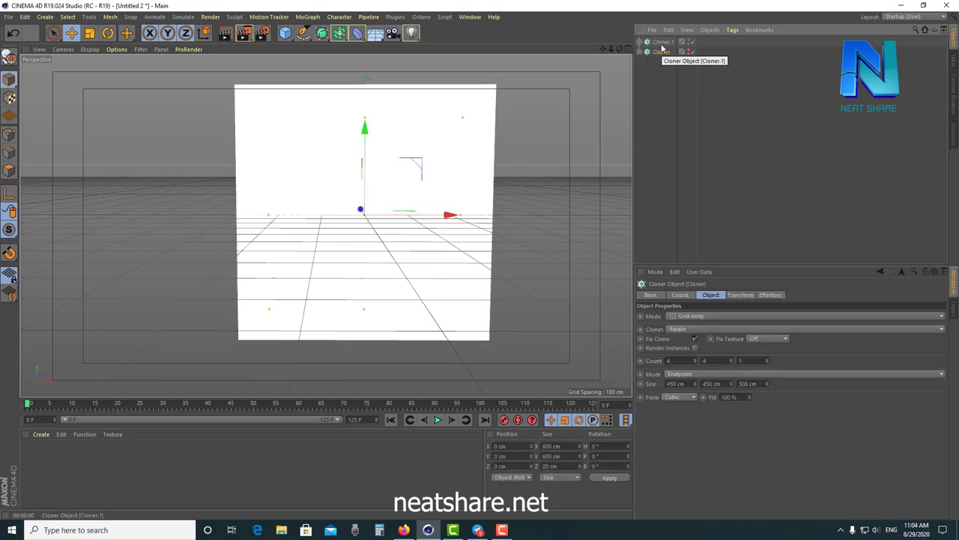
{"action": "left_click", "coordinate": [682, 52]}
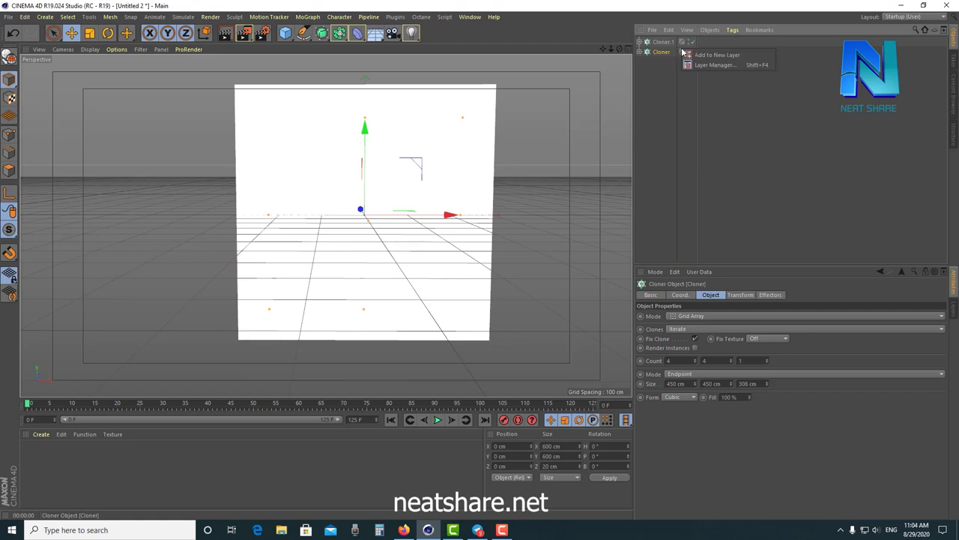
{"action": "left_click", "coordinate": [695, 56]}
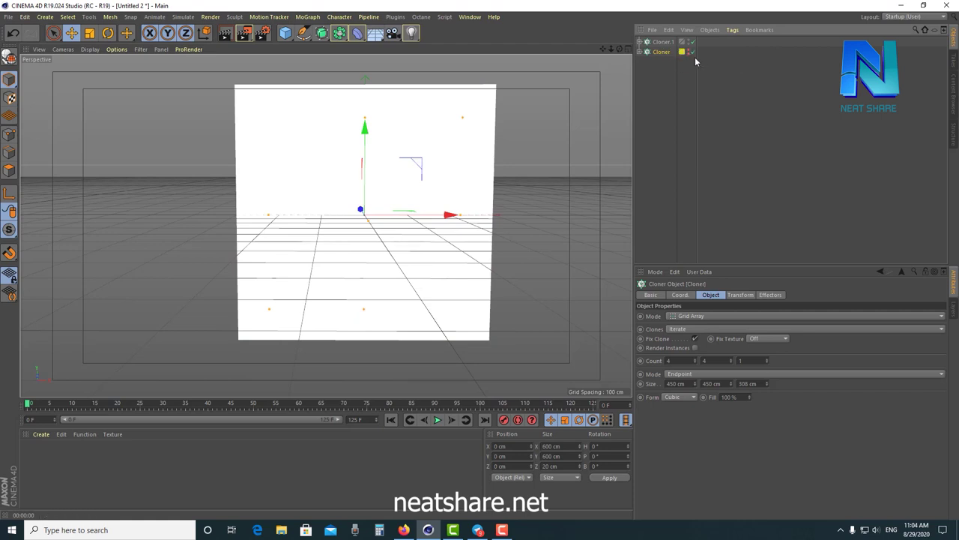
{"action": "left_click", "coordinate": [953, 311]}
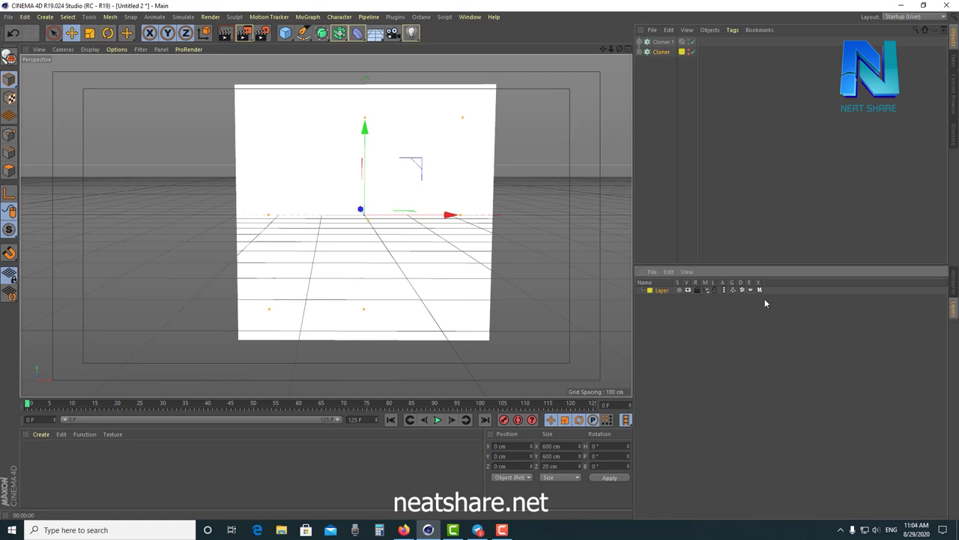
{"action": "double_click", "coordinate": [659, 290]}
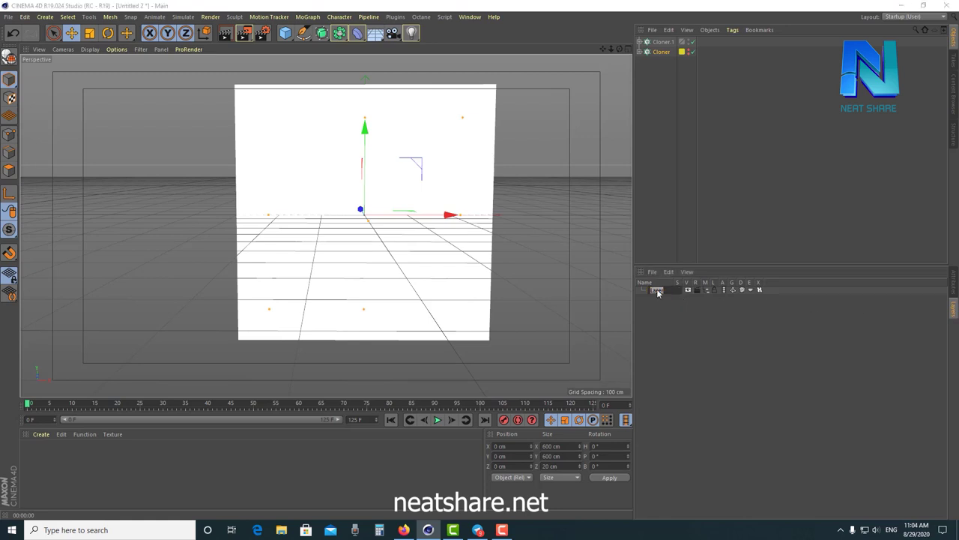
{"action": "type", "text": "ba"}
{"action": "type", "text": "e"}
{"action": "key", "text": "Return"}
{"action": "left_click", "coordinate": [713, 290]}
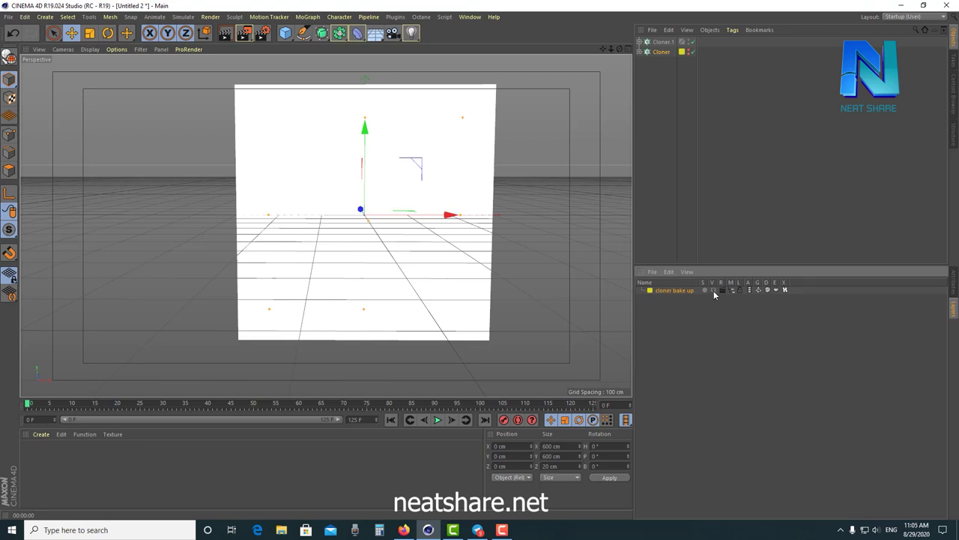
- Toggle the visibility switches of Cloner.1 and the 'cloner bake up' layer so the backup stays hidden
{"action": "left_click", "coordinate": [693, 43]}
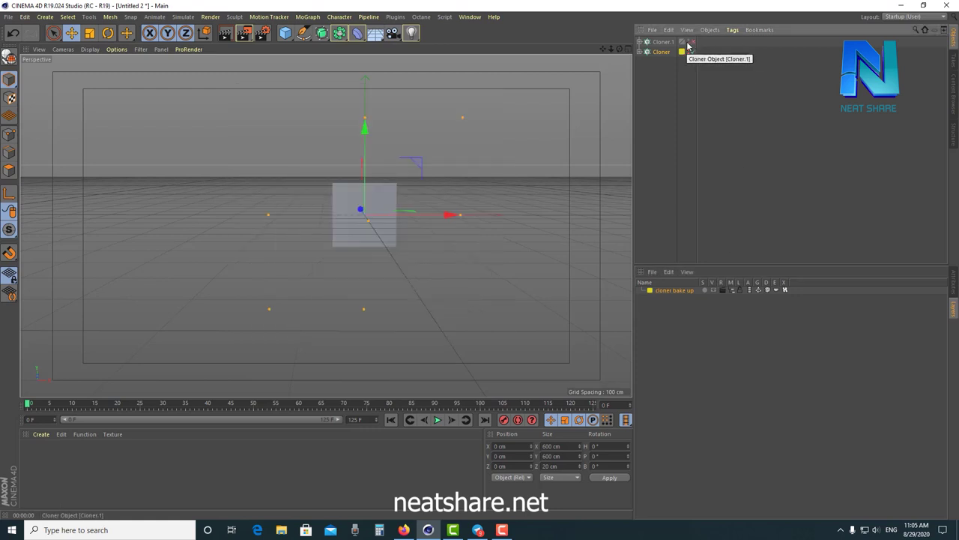
{"action": "left_click", "coordinate": [690, 43]}
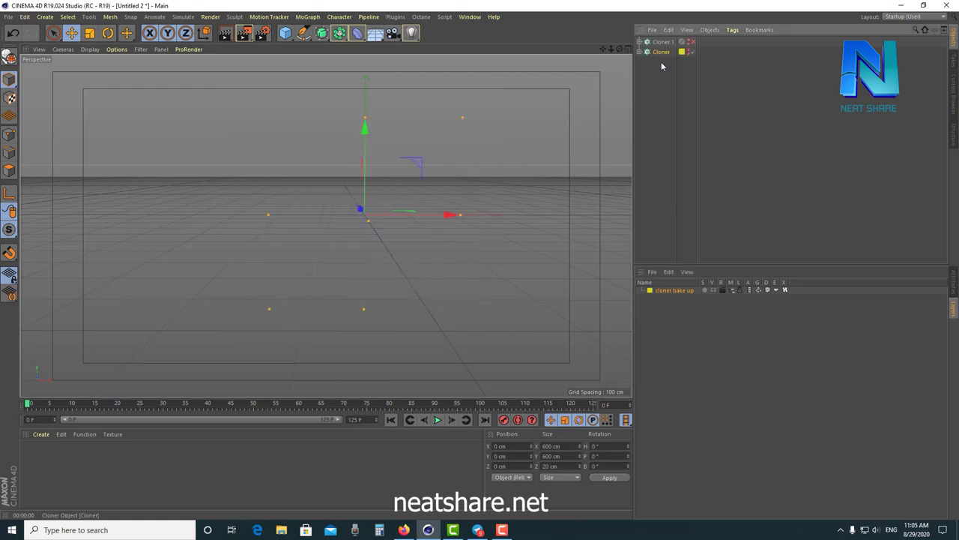
{"action": "left_click", "coordinate": [722, 290]}
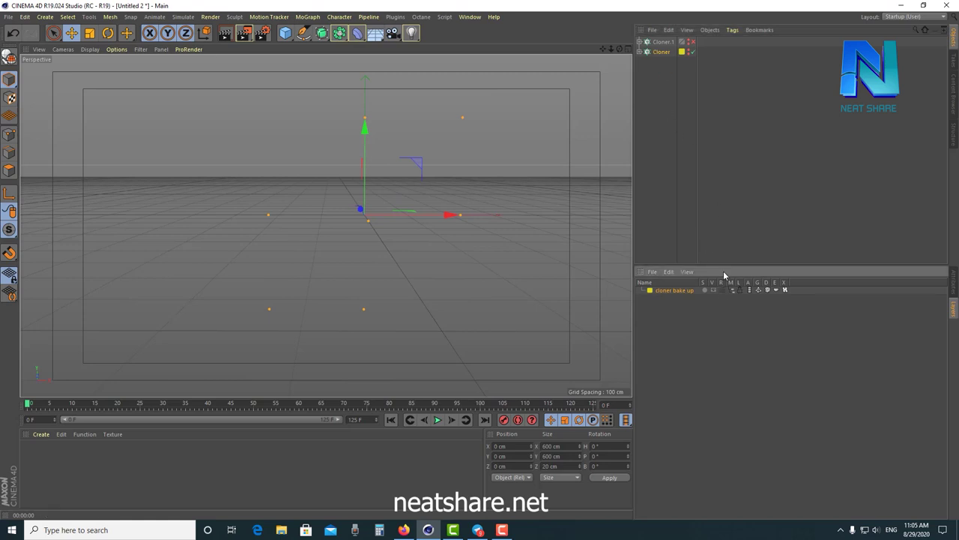
{"action": "left_click", "coordinate": [731, 290]}
{"action": "left_click", "coordinate": [733, 293]}
{"action": "left_click", "coordinate": [733, 292]}
- Re-enable Cloner.1 and make it editable, splitting it into Extrude 0–15 pieces
{"action": "left_click", "coordinate": [749, 133]}
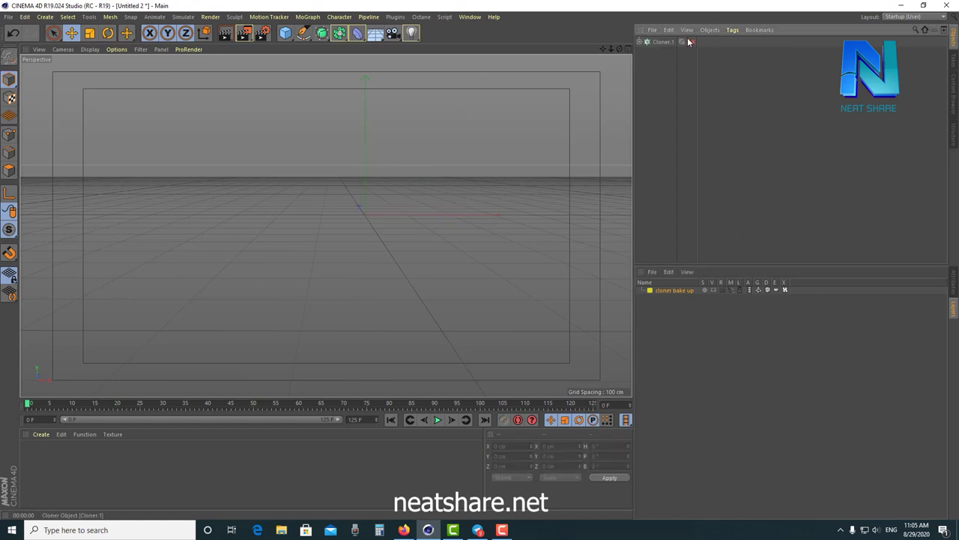
{"action": "left_click", "coordinate": [692, 42]}
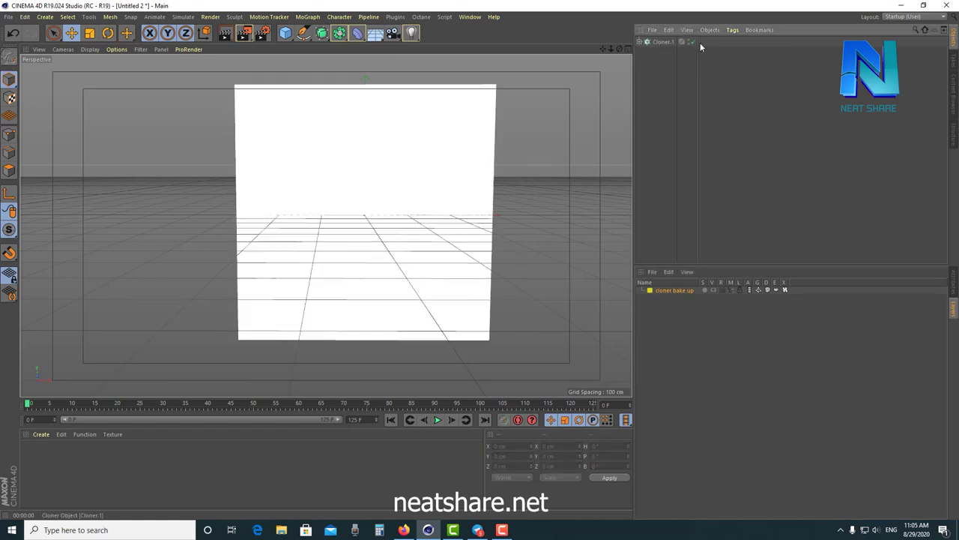
{"action": "left_click", "coordinate": [662, 43]}
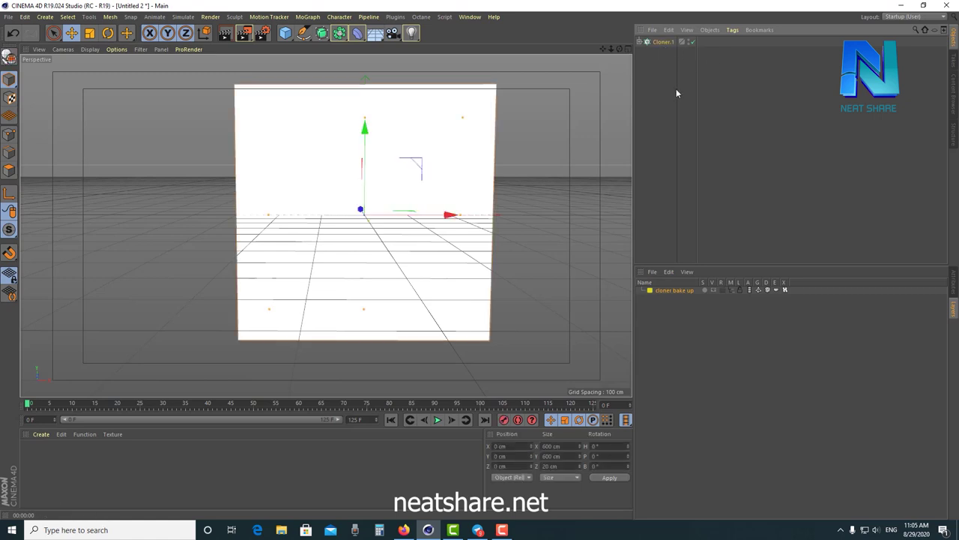
{"action": "left_click", "coordinate": [658, 43]}
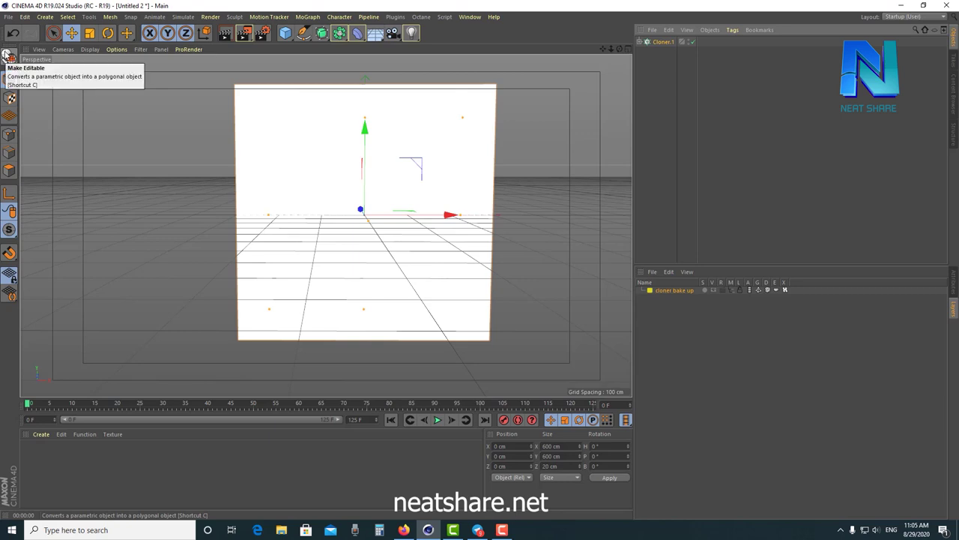
{"action": "left_click", "coordinate": [8, 55]}
{"action": "left_click", "coordinate": [638, 43]}
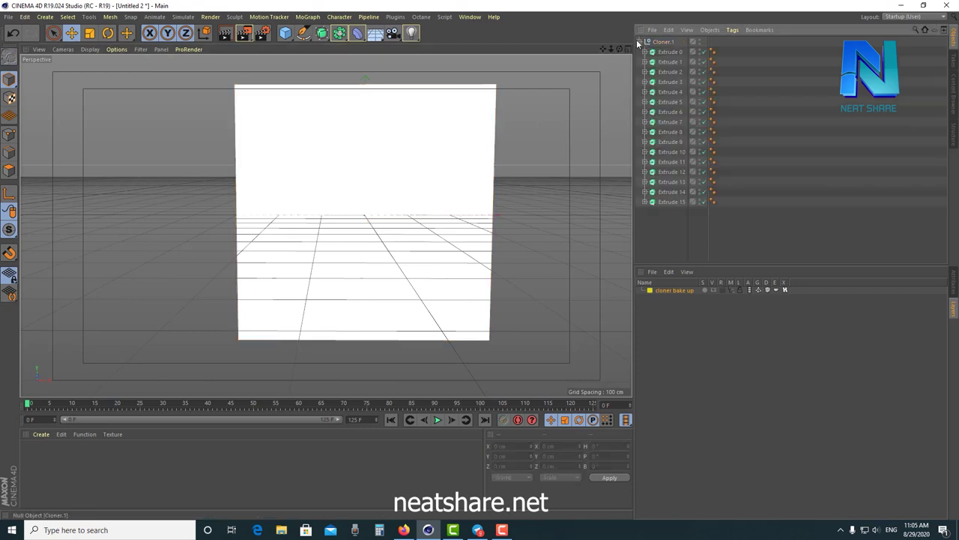
- Inspect Extrude pieces 2 through 8 one by one, then deselect them all
{"action": "left_click", "coordinate": [317, 262]}
{"action": "left_click", "coordinate": [669, 82]}
{"action": "left_click", "coordinate": [673, 91]}
{"action": "left_click", "coordinate": [679, 101]}
{"action": "left_click", "coordinate": [679, 111]}
{"action": "left_click", "coordinate": [678, 122]}
{"action": "left_click", "coordinate": [676, 132]}
{"action": "left_click", "coordinate": [696, 231]}
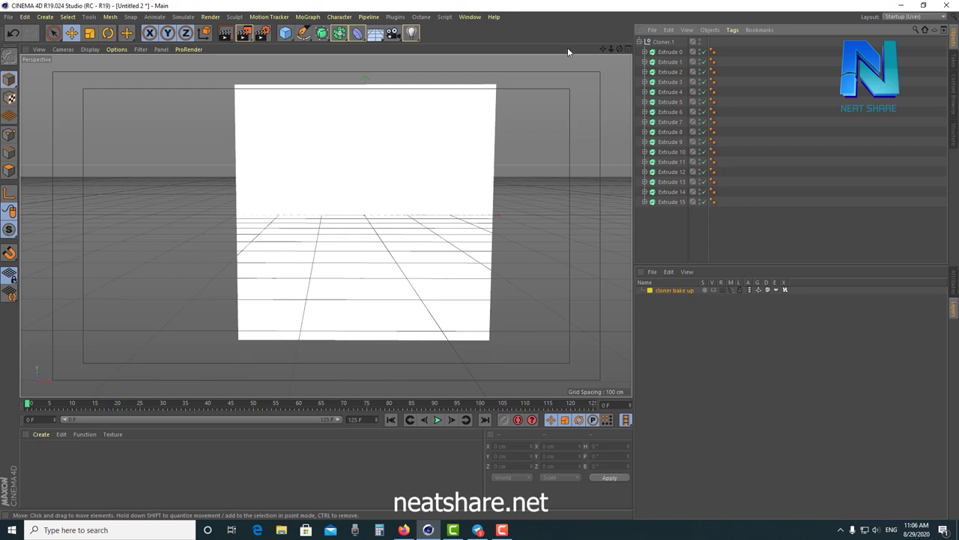
{"action": "left_click", "coordinate": [470, 16]}
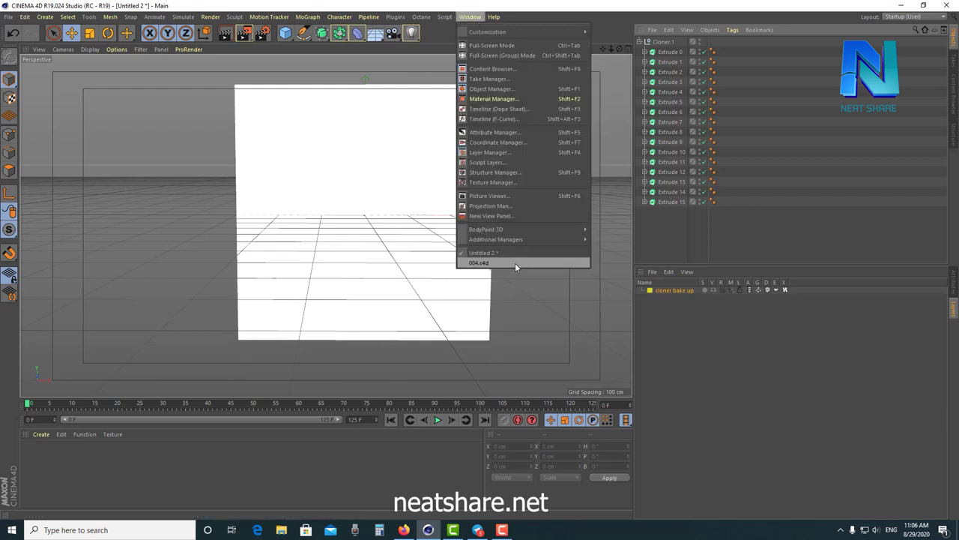
{"action": "left_click", "coordinate": [515, 262]}
{"action": "left_click_drag", "start_coordinate": [465, 406], "coordinate": [594, 406]}
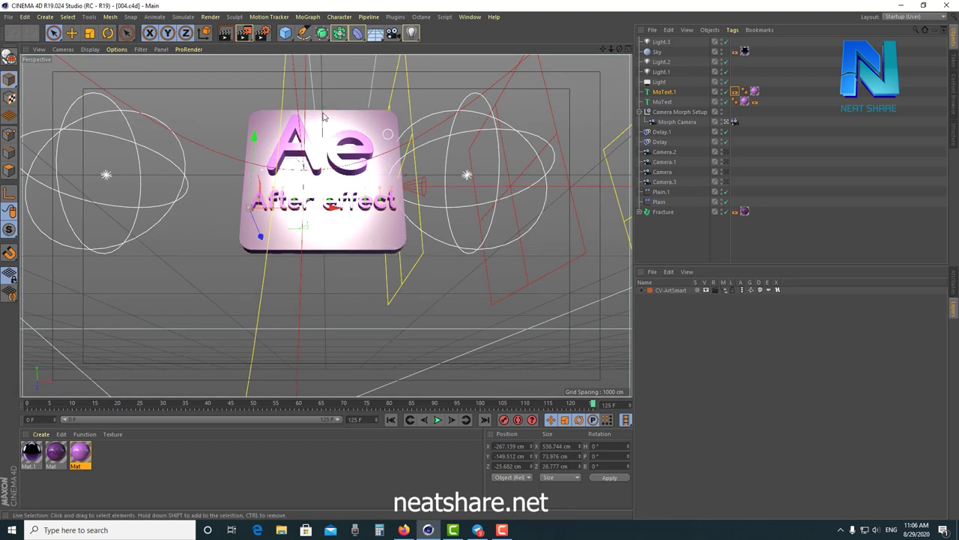
{"action": "left_click", "coordinate": [468, 18]}
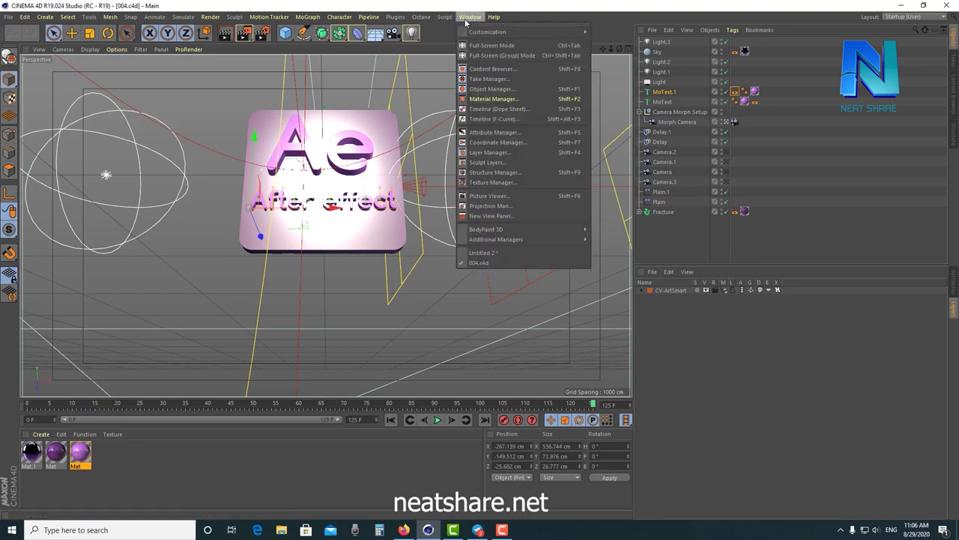
{"action": "left_click", "coordinate": [481, 255]}
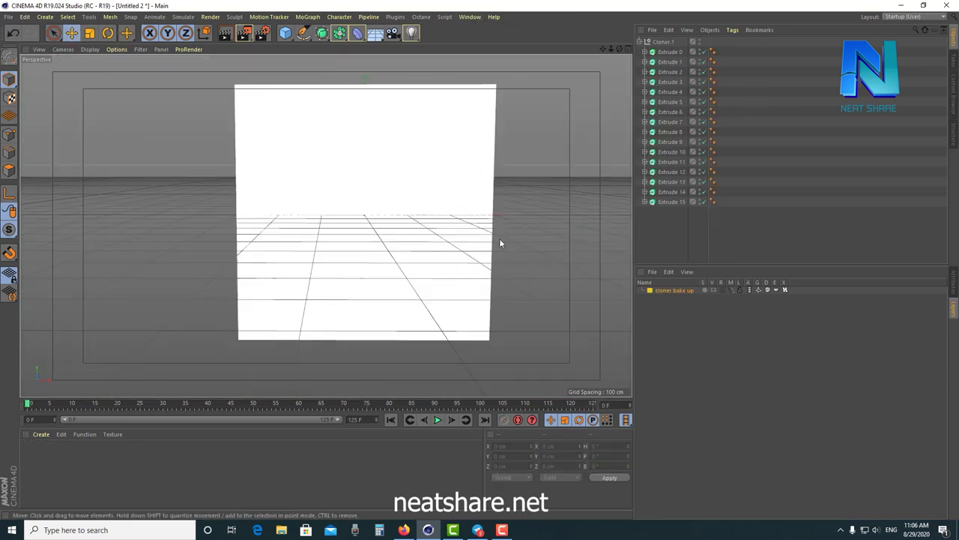
{"action": "left_click", "coordinate": [671, 202]}
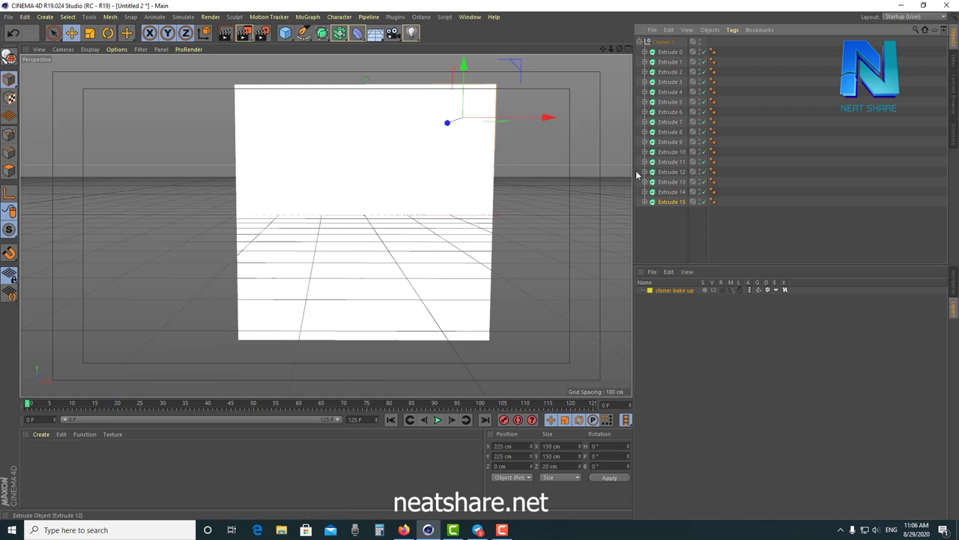
- Select corner pieces Extrude 12, 15, 0 and 3 and solo them with Viewport Solo Single
{"action": "left_click", "coordinate": [251, 93]}
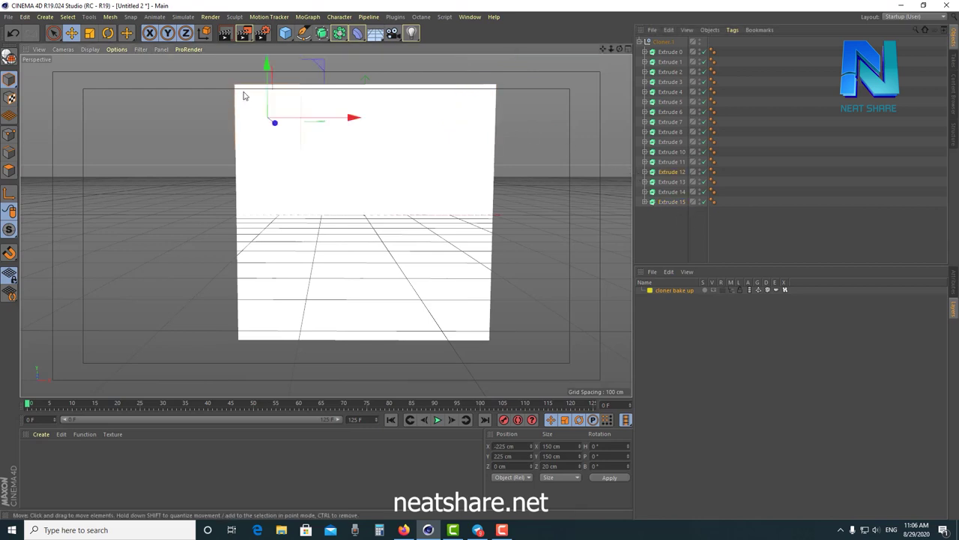
{"action": "left_click", "coordinate": [490, 96], "text": "shift"}
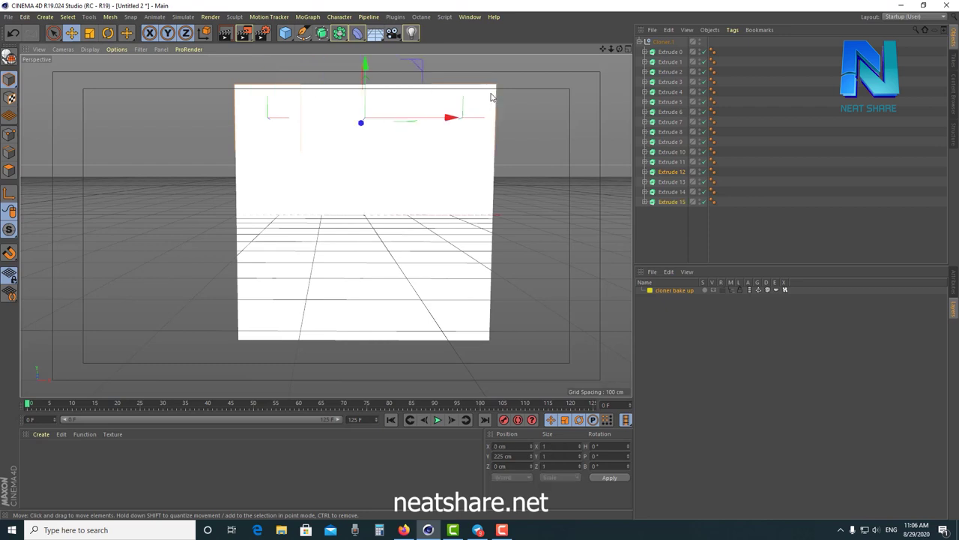
{"action": "left_click", "coordinate": [246, 331], "text": "shift"}
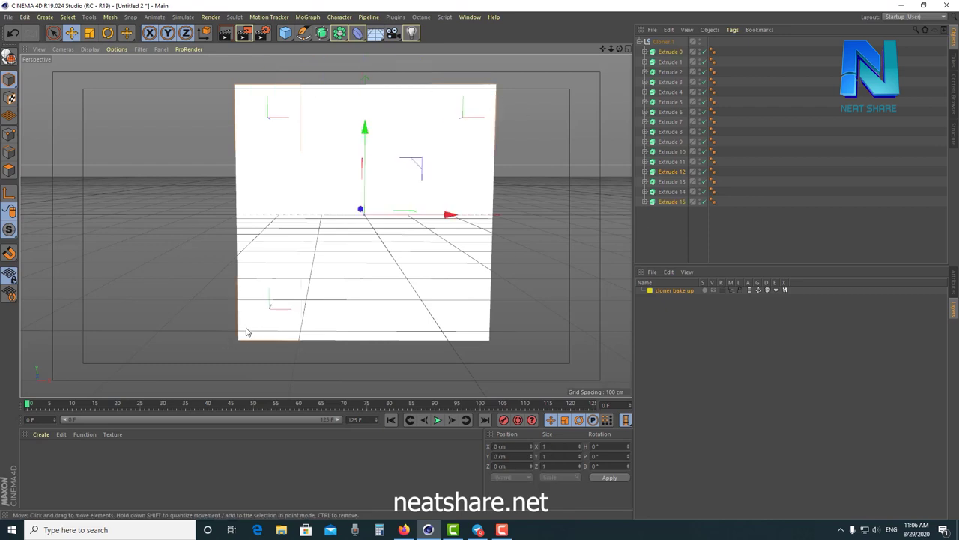
{"action": "left_click", "coordinate": [489, 327], "text": "shift"}
{"action": "left_click", "coordinate": [10, 231]}
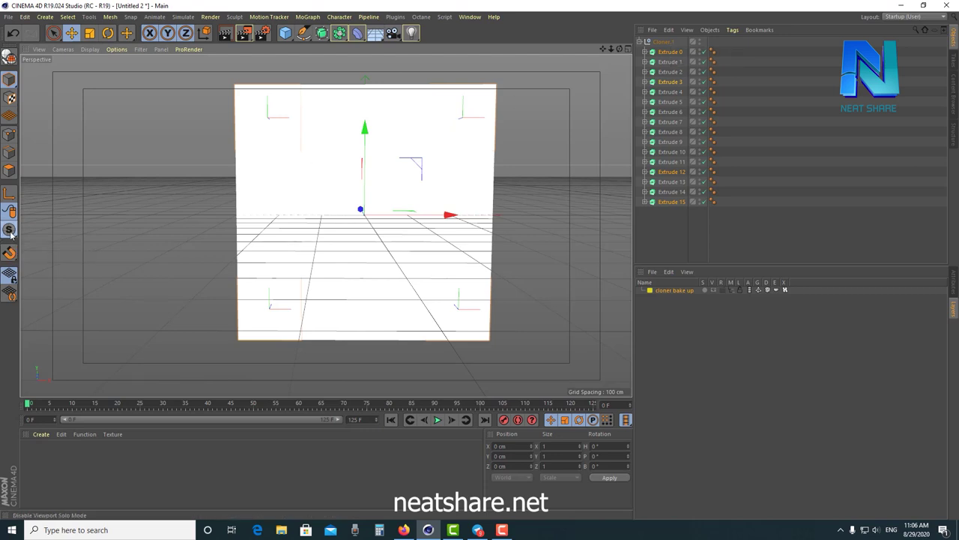
{"action": "left_click_drag", "start_coordinate": [10, 233], "coordinate": [49, 245]}
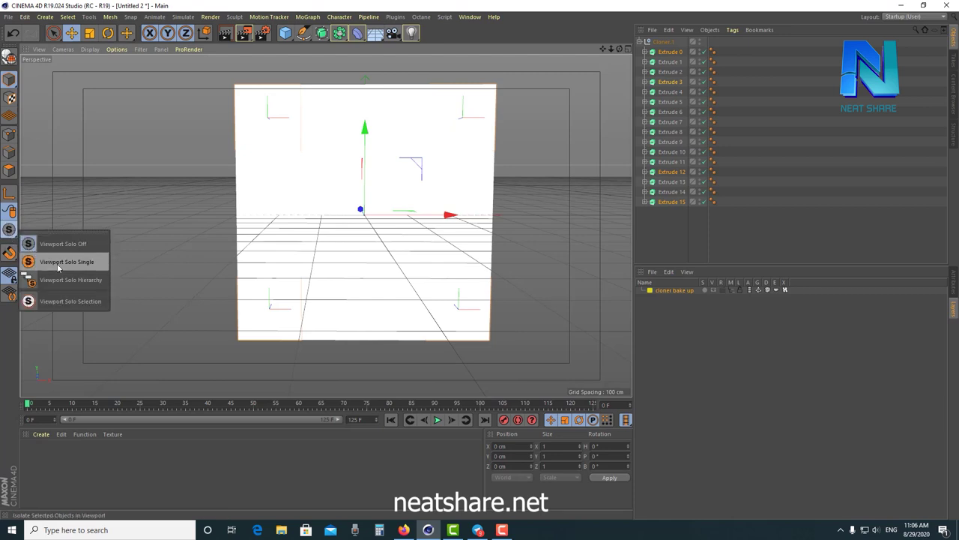
{"action": "left_click_drag", "start_coordinate": [57, 268], "coordinate": [58, 264]}
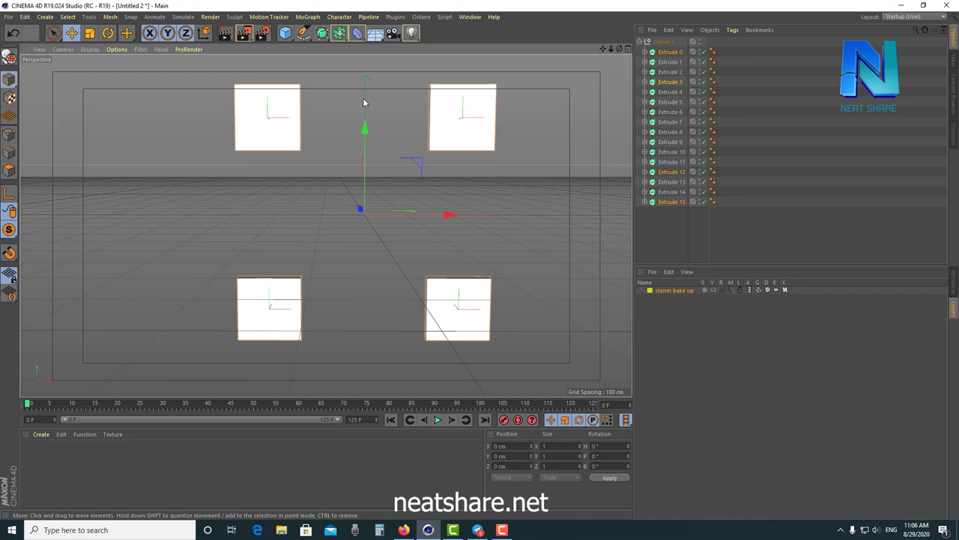
- Maximize the Front view from the four-view layout and frame the four squares
{"action": "left_click", "coordinate": [628, 50]}
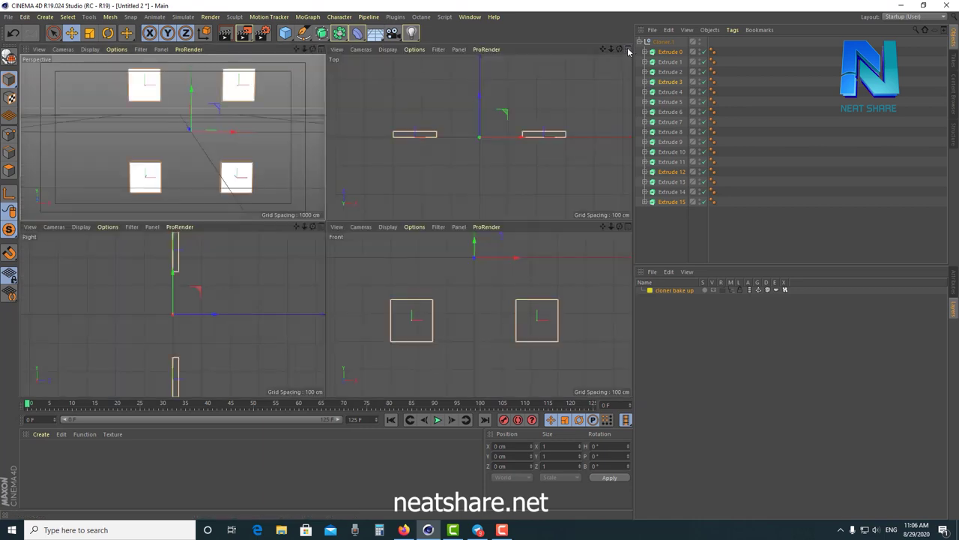
{"action": "left_click", "coordinate": [628, 226]}
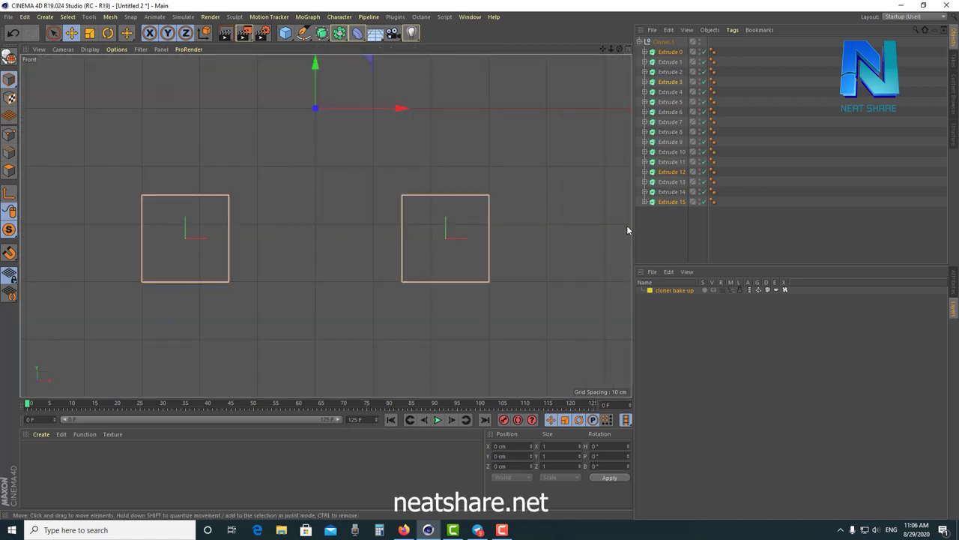
{"action": "scroll", "coordinate": [496, 179], "scroll_direction": "down", "scroll_amount": 2}
{"action": "key", "text": "h"}
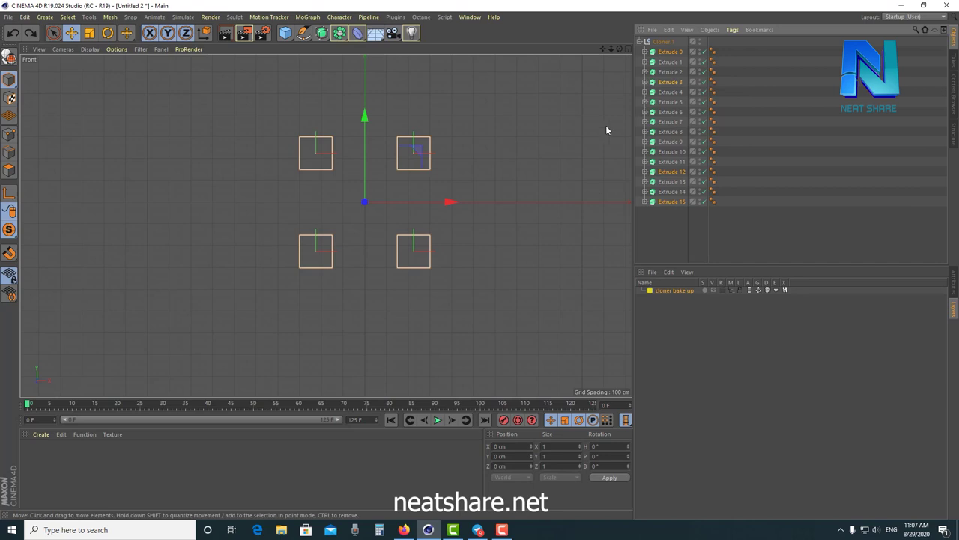
- Expand Extrude 0, 3, 12 and 15 and select each one's Rectangle spline
{"action": "left_click", "coordinate": [643, 52]}
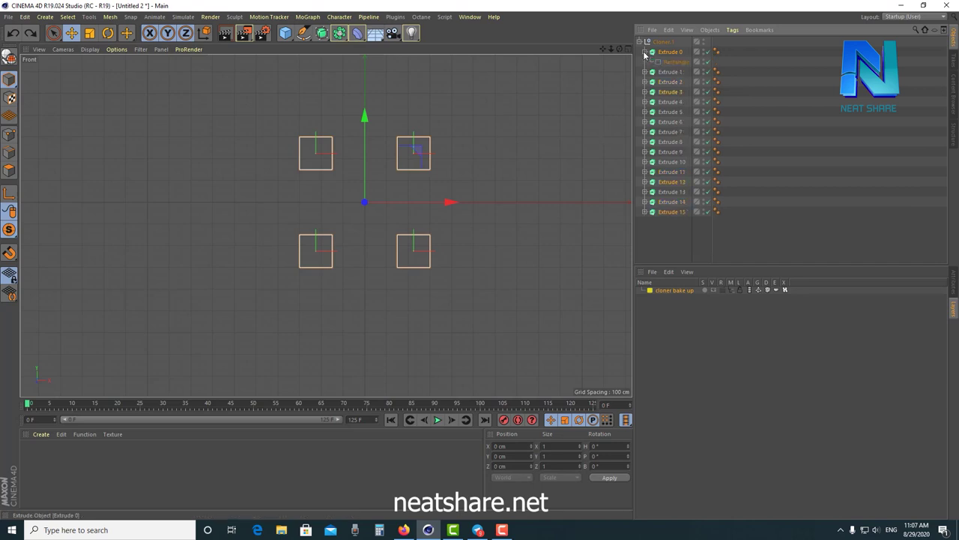
{"action": "left_click", "coordinate": [645, 91]}
{"action": "left_click", "coordinate": [644, 192]}
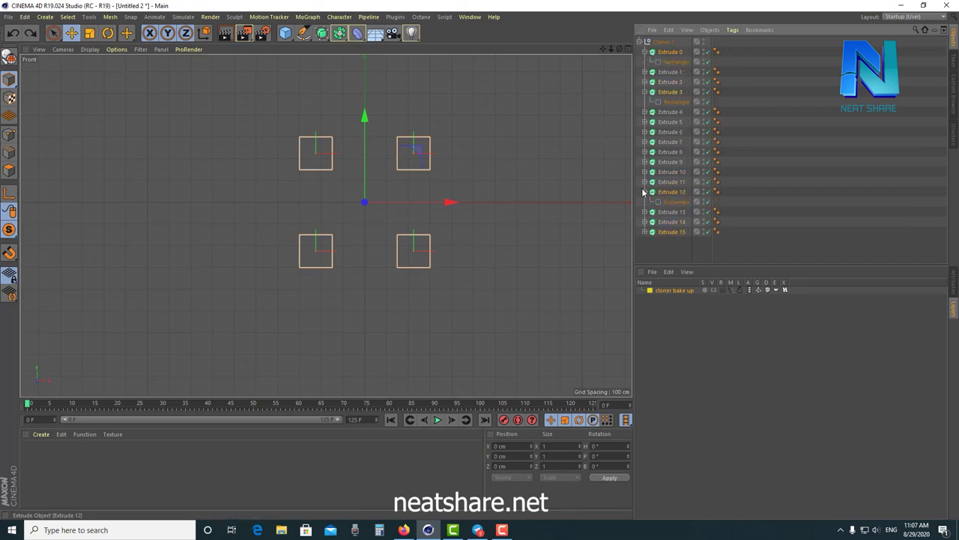
{"action": "left_click", "coordinate": [644, 232]}
{"action": "left_click", "coordinate": [677, 61]}
{"action": "left_click", "coordinate": [677, 101]}
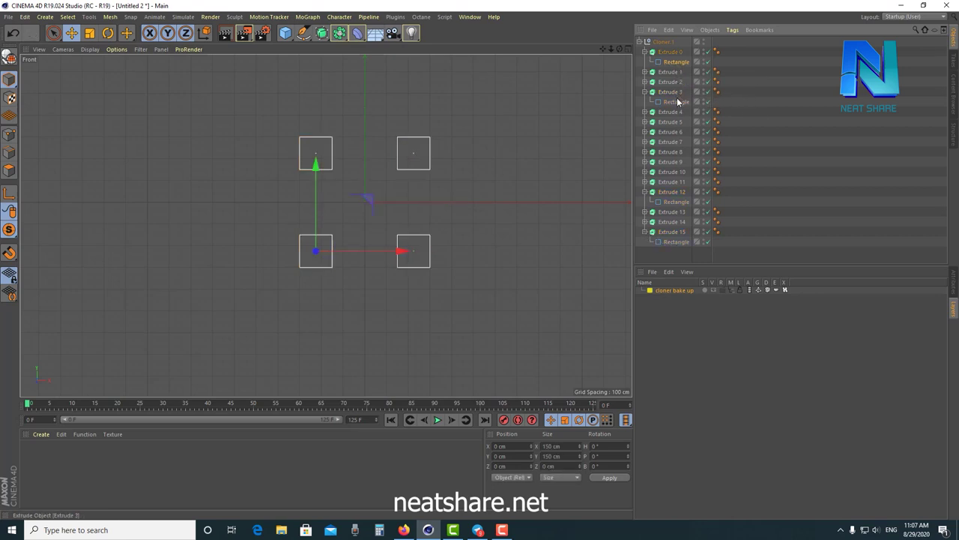
{"action": "left_click", "coordinate": [674, 201]}
{"action": "left_click", "coordinate": [681, 242]}
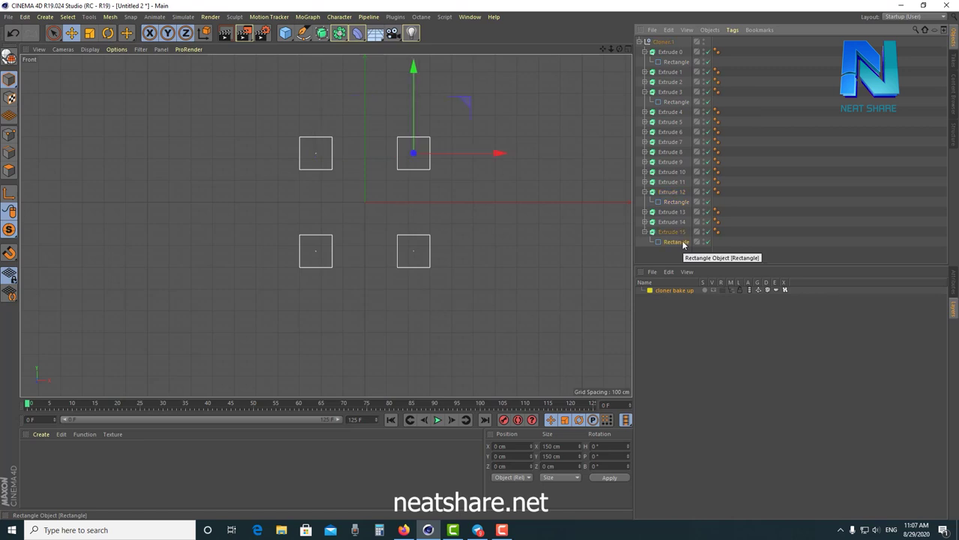
{"action": "left_click", "coordinate": [677, 61]}
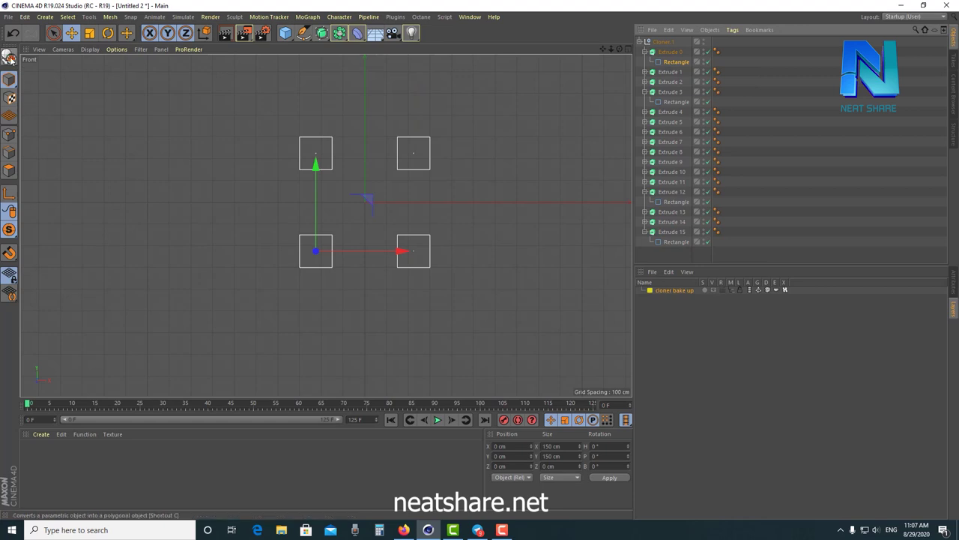
- Undo a trial conversion of Extrude 0's Rectangle and set its rounding radius to 24 cm
{"action": "key", "text": "c"}
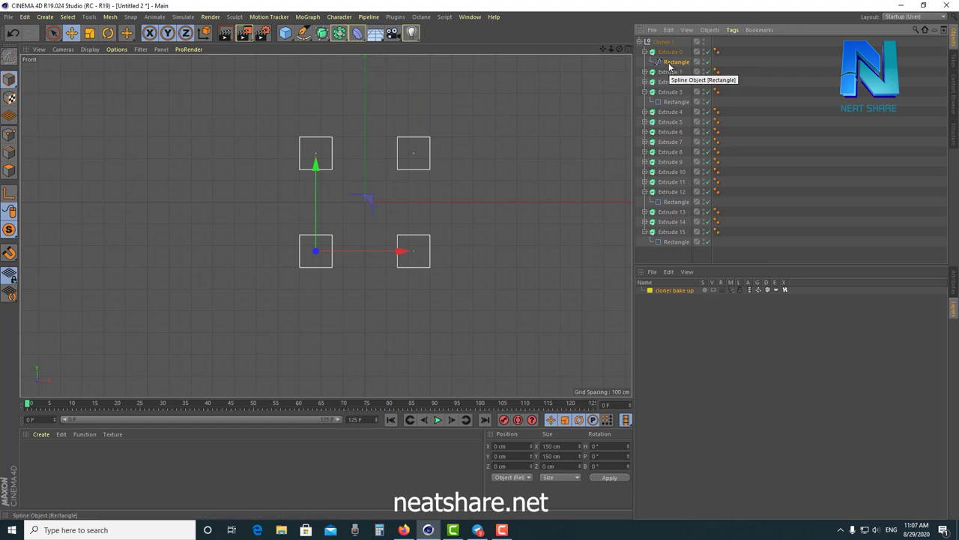
{"action": "key", "text": "ctrl+z"}
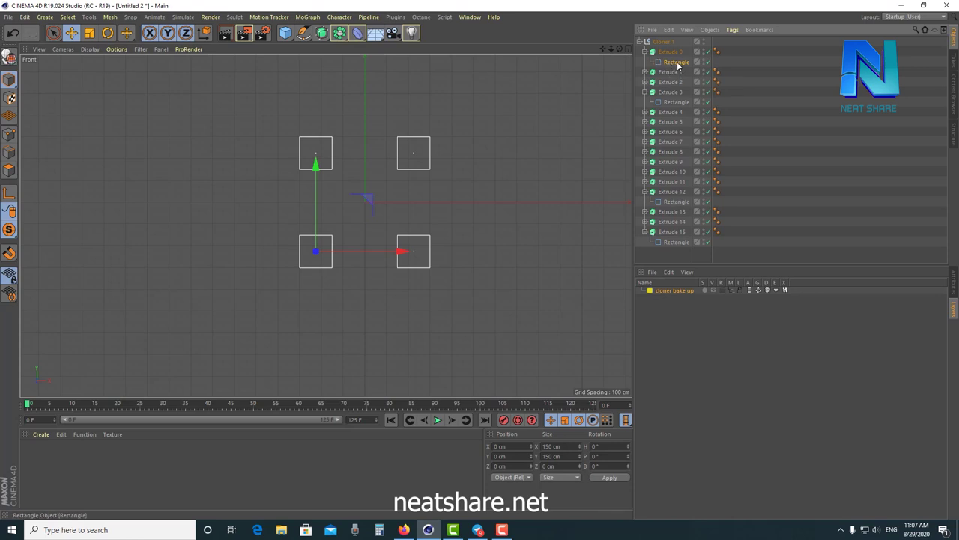
{"action": "left_click", "coordinate": [10, 135]}
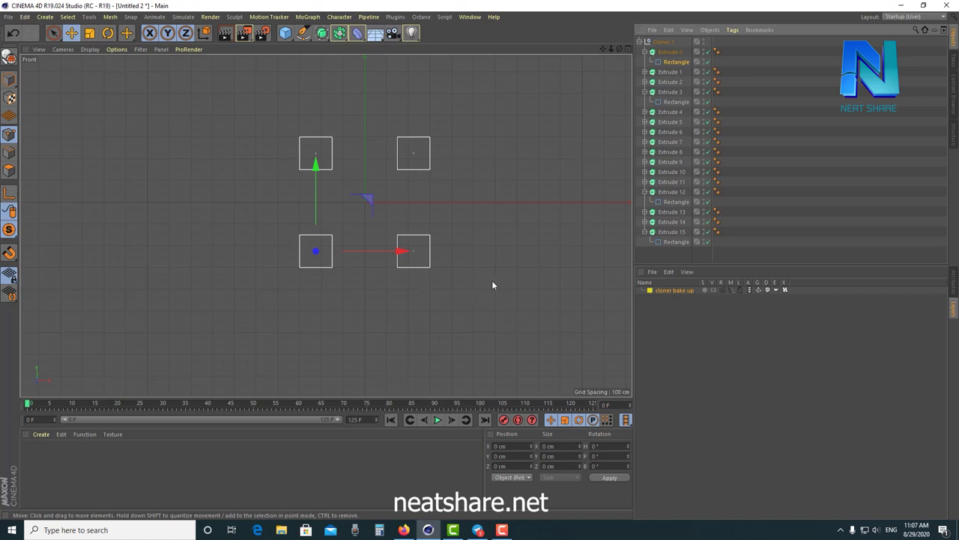
{"action": "left_click", "coordinate": [953, 282]}
{"action": "left_click", "coordinate": [702, 335]}
{"action": "left_click", "coordinate": [728, 342]}
{"action": "mouse_move", "coordinate": [728, 344]}
{"action": "left_mouse_down"}
{"action": "mouse_move", "coordinate": [728, 375]}
{"action": "mouse_move", "coordinate": [640, 339]}
{"action": "left_mouse_up"}
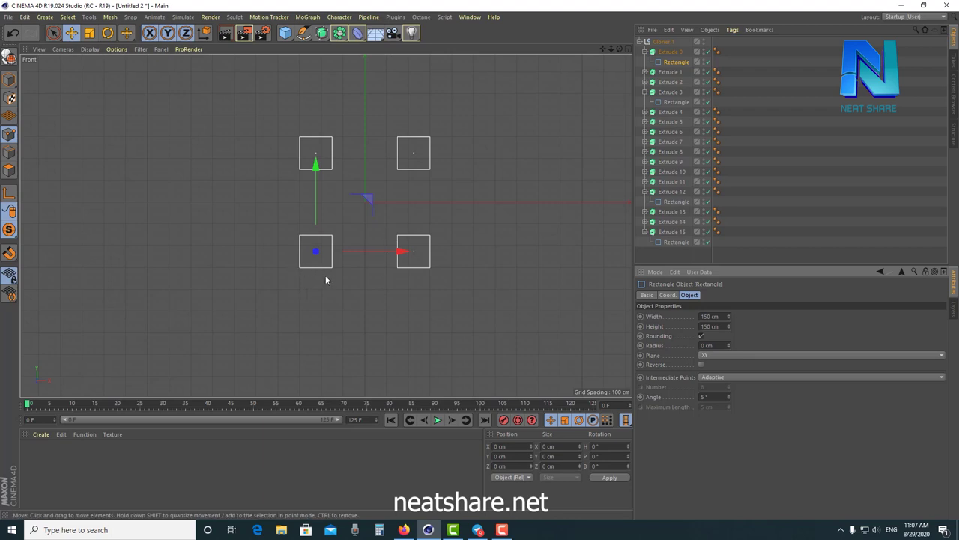
{"action": "scroll", "coordinate": [325, 280], "scroll_direction": "up", "scroll_amount": 3}
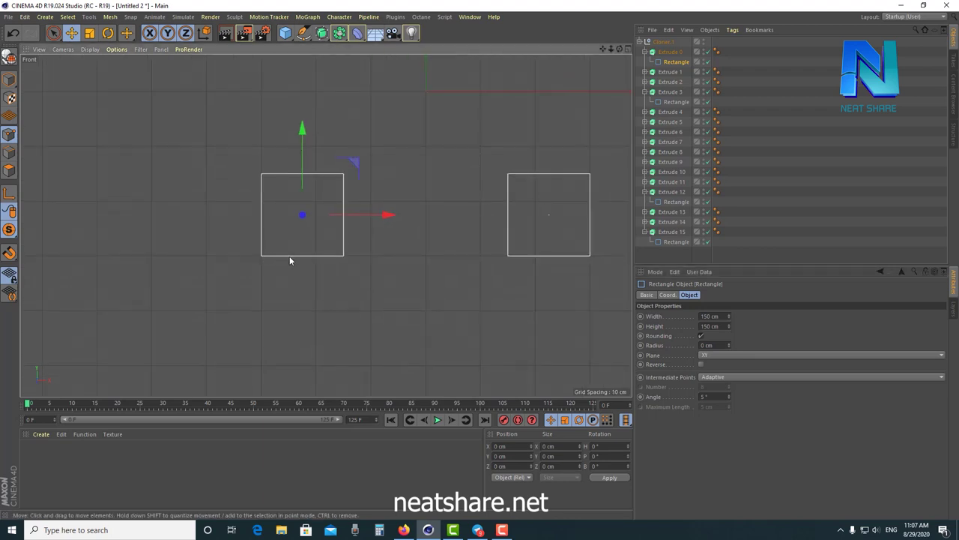
{"action": "scroll", "coordinate": [481, 136], "scroll_direction": "down", "scroll_amount": 5}
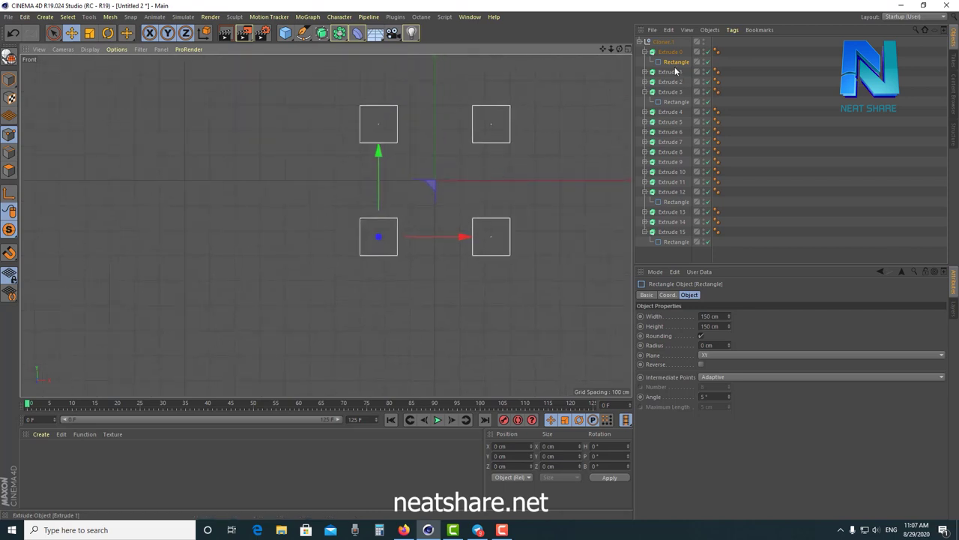
- Make the Rectangles under Extrude 0, 3, 12 and 15 editable splines one by one
{"action": "left_click", "coordinate": [676, 102], "text": "ctrl"}
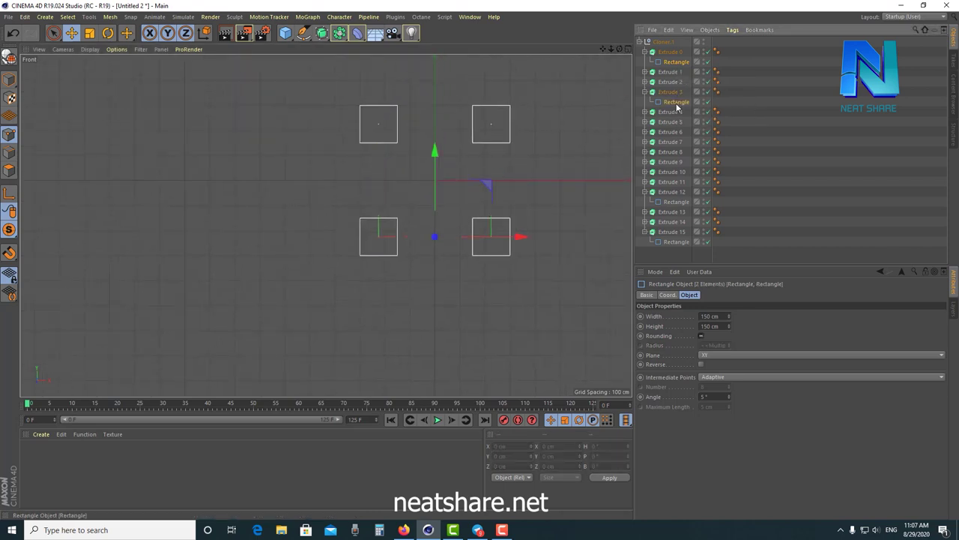
{"action": "left_click", "coordinate": [682, 62]}
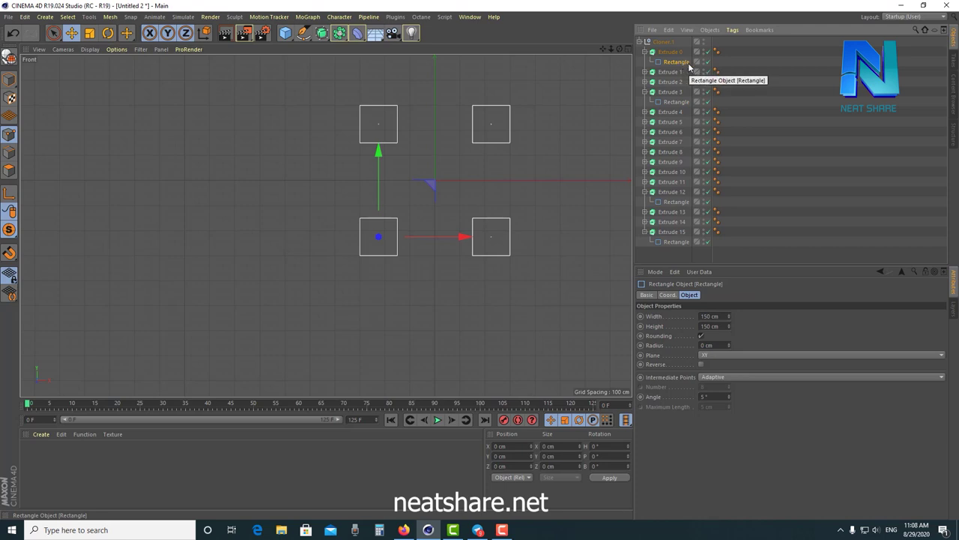
{"action": "key", "text": "c"}
{"action": "left_click", "coordinate": [678, 102]}
{"action": "key", "text": "c"}
{"action": "left_click", "coordinate": [684, 203]}
{"action": "key", "text": "c"}
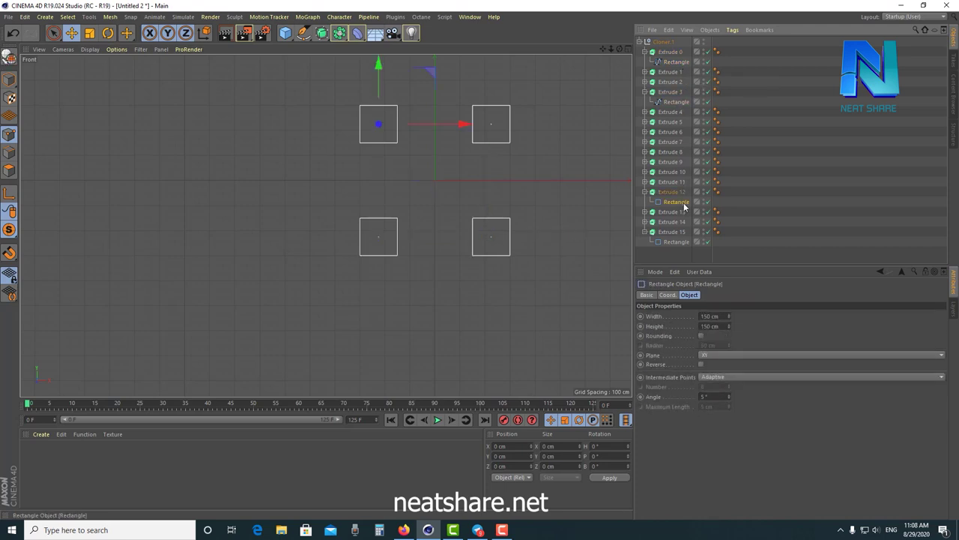
{"action": "left_click", "coordinate": [677, 244]}
{"action": "key", "text": "c"}
{"action": "left_click", "coordinate": [721, 234]}
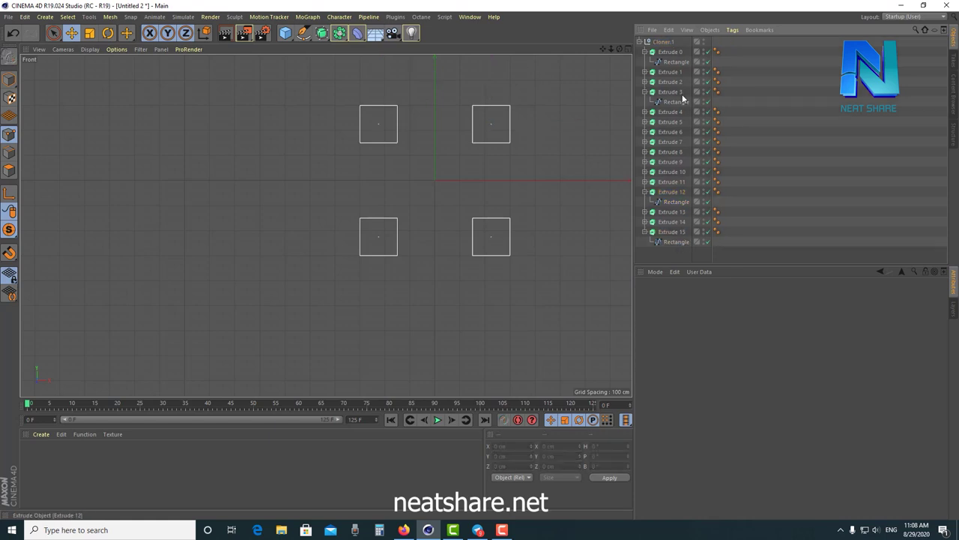
{"action": "scroll", "coordinate": [490, 209], "scroll_direction": "down", "scroll_amount": 2}
{"action": "scroll", "coordinate": [488, 178], "scroll_direction": "up", "scroll_amount": 2}
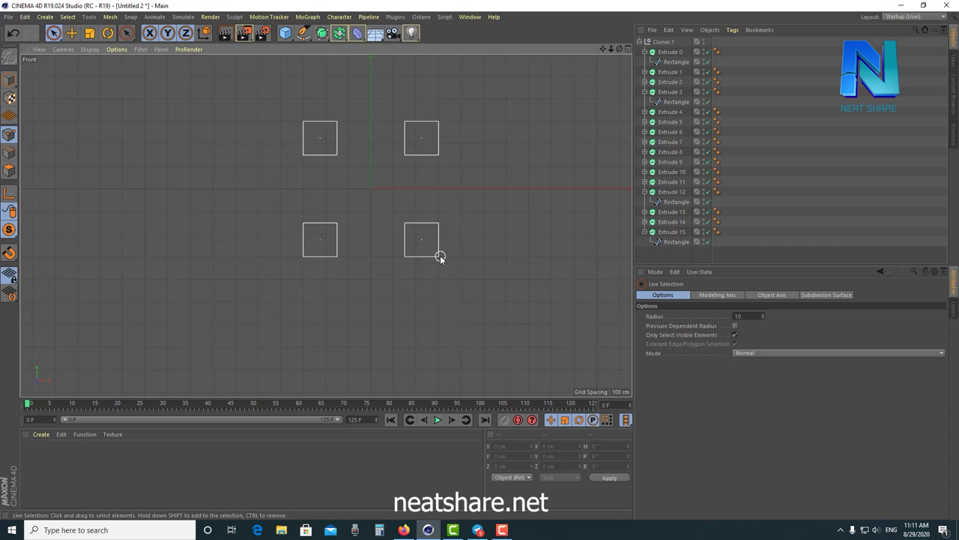
- Select the four Rectangle splines under Extrude 0, 3, 12 and 15 for rectangle selection
{"action": "scroll", "coordinate": [308, 281], "scroll_direction": "up", "scroll_amount": 2}
{"action": "scroll", "coordinate": [317, 253], "scroll_direction": "up", "scroll_amount": 2}
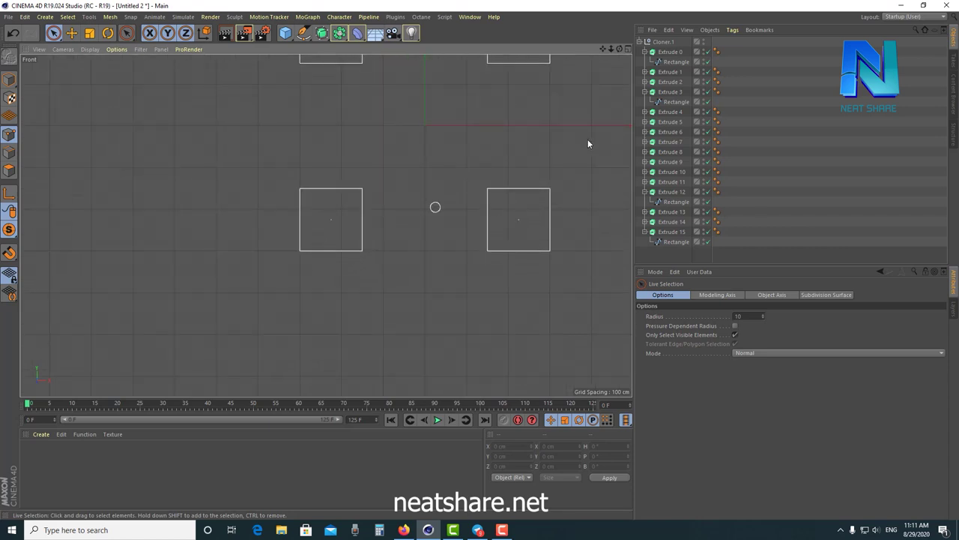
{"action": "left_click", "coordinate": [682, 63]}
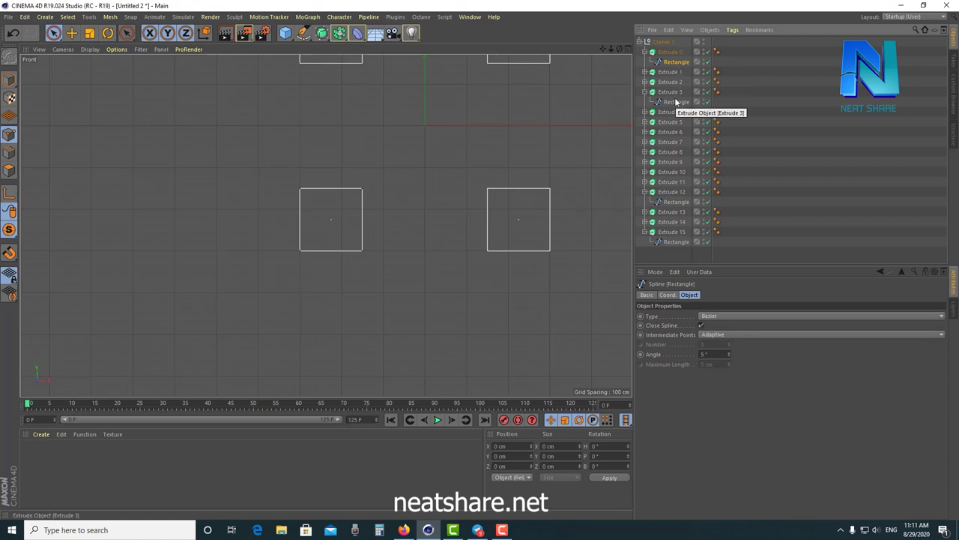
{"action": "left_click", "coordinate": [677, 102], "text": "ctrl"}
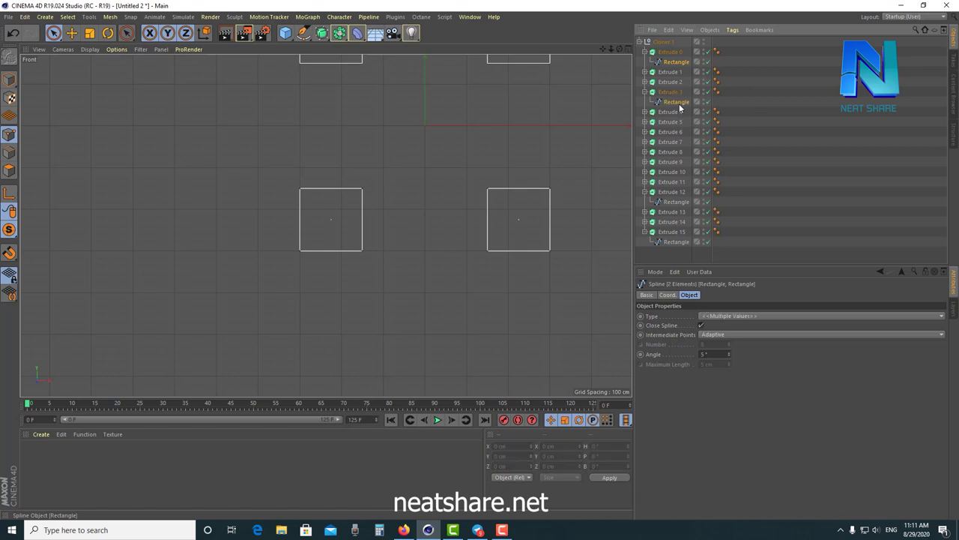
{"action": "left_click", "coordinate": [677, 202], "text": "ctrl"}
{"action": "left_click", "coordinate": [678, 242], "text": "ctrl"}
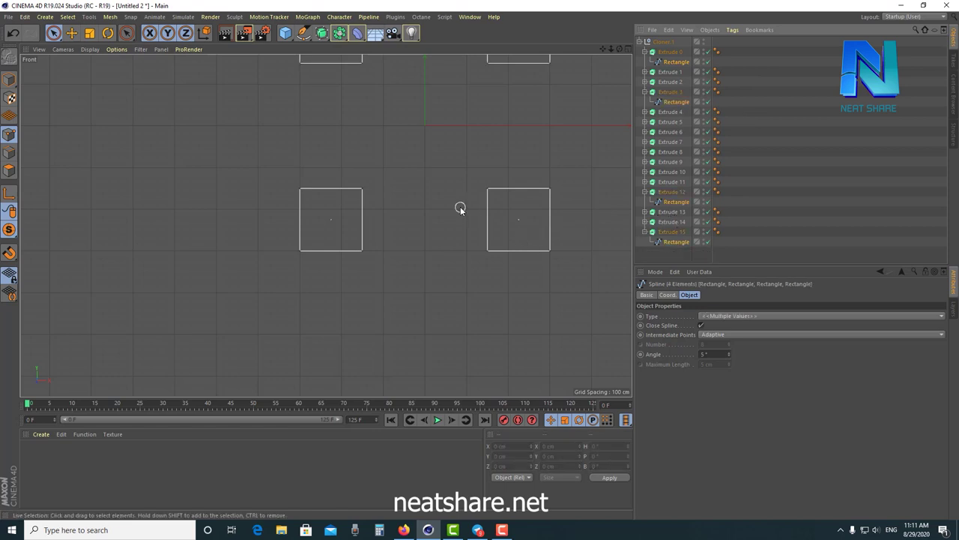
{"action": "key", "text": "0"}
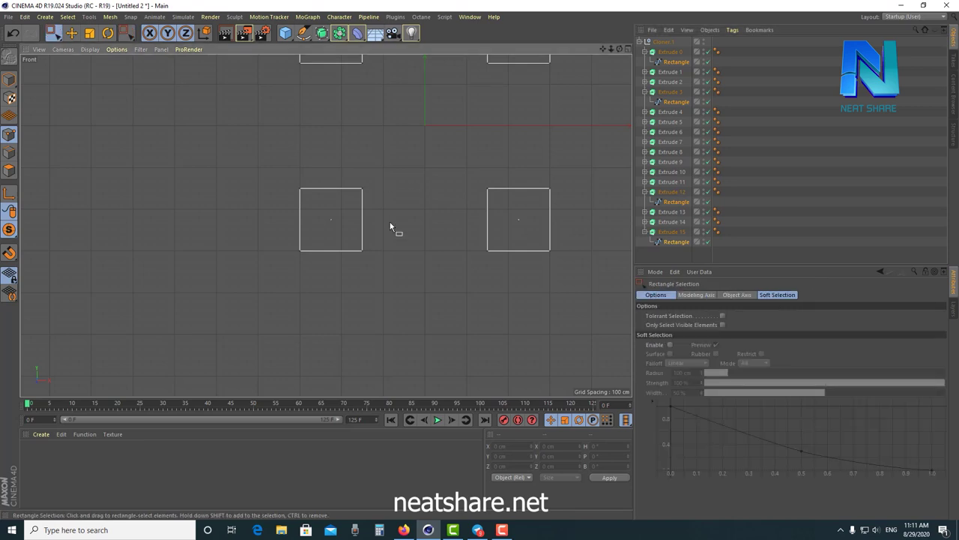
- Box-select the outer corner points of the top-left and top-right squares
{"action": "middle_click_drag", "start_coordinate": [350, 135], "coordinate": [327, 199], "text": "alt"}
{"action": "scroll", "coordinate": [324, 158], "scroll_direction": "up", "scroll_amount": 3}
{"action": "scroll", "coordinate": [325, 157], "scroll_direction": "up", "scroll_amount": 1}
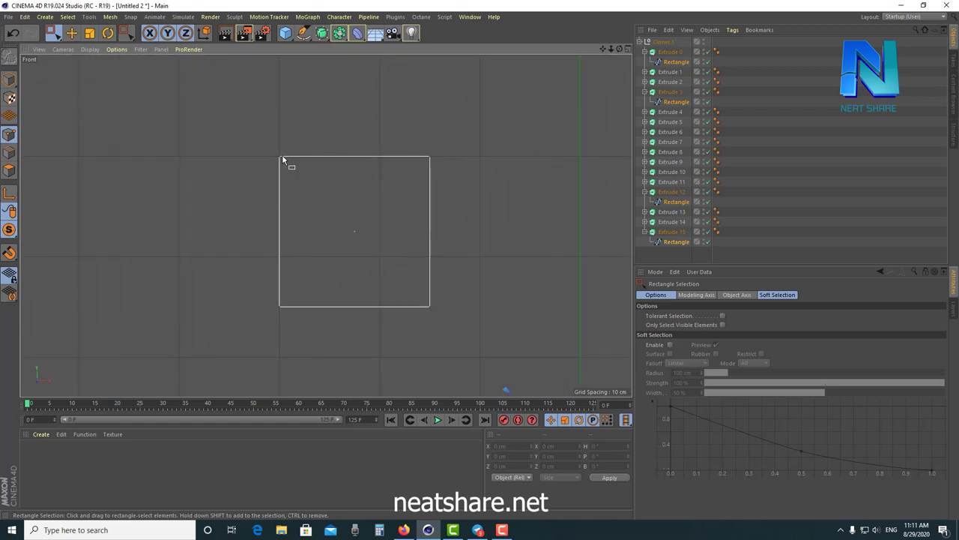
{"action": "left_click_drag", "start_coordinate": [260, 134], "coordinate": [306, 182]}
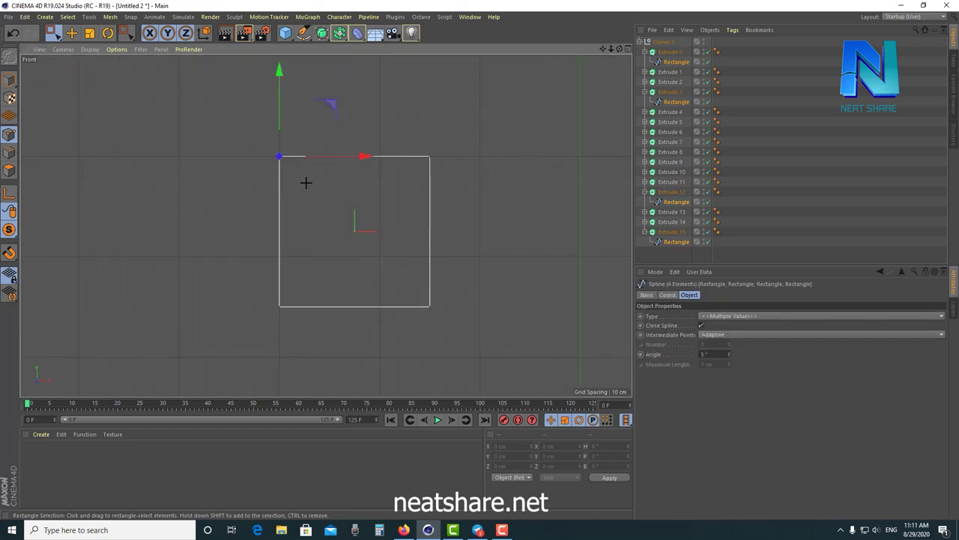
{"action": "scroll", "coordinate": [508, 176], "scroll_direction": "down", "scroll_amount": 3}
{"action": "middle_click_drag", "start_coordinate": [505, 195], "coordinate": [360, 202], "text": "alt"}
{"action": "scroll", "coordinate": [566, 167], "scroll_direction": "up", "scroll_amount": 2}
{"action": "scroll", "coordinate": [555, 169], "scroll_direction": "up", "scroll_amount": 1}
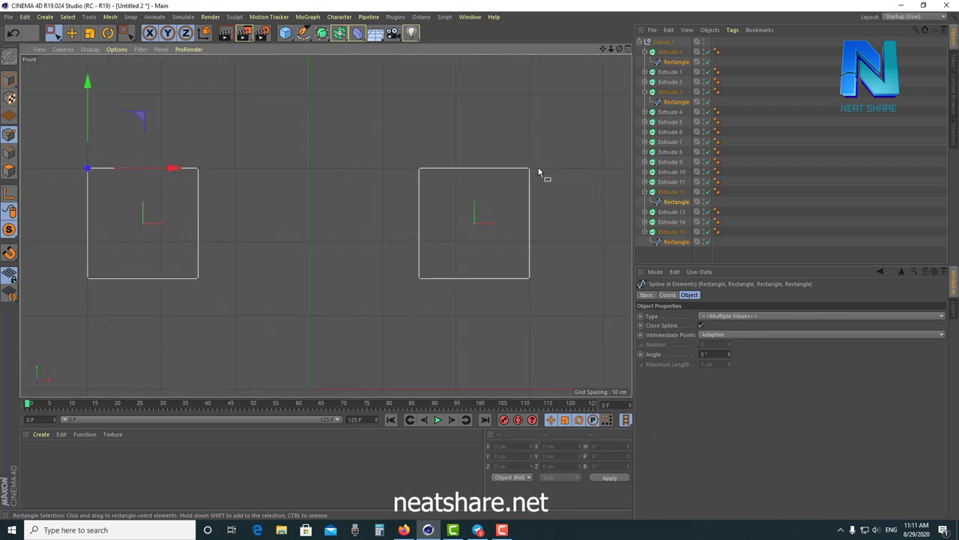
{"action": "left_click_drag", "start_coordinate": [513, 154], "coordinate": [547, 193], "text": "shift"}
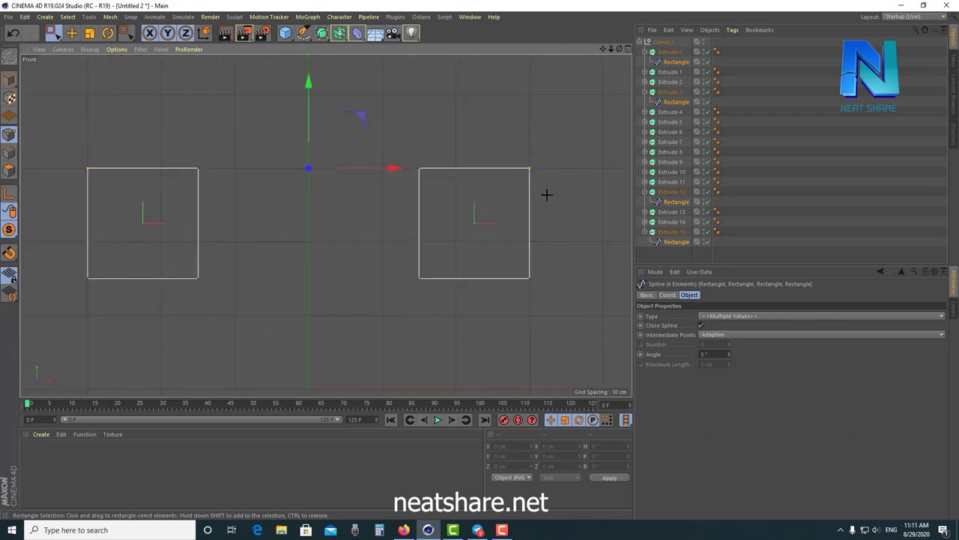
- Add the bottom-left and bottom-right squares' outer corner points, then view all four squares
{"action": "scroll", "coordinate": [370, 282], "scroll_direction": "down", "scroll_amount": 5}
{"action": "scroll", "coordinate": [287, 293], "scroll_direction": "up", "scroll_amount": 7}
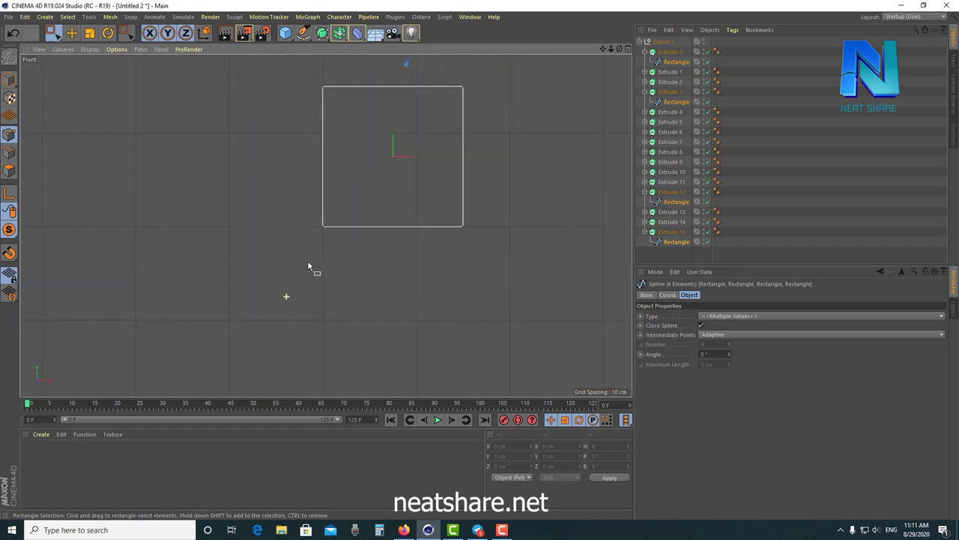
{"action": "left_click_drag", "start_coordinate": [303, 216], "coordinate": [354, 250]}
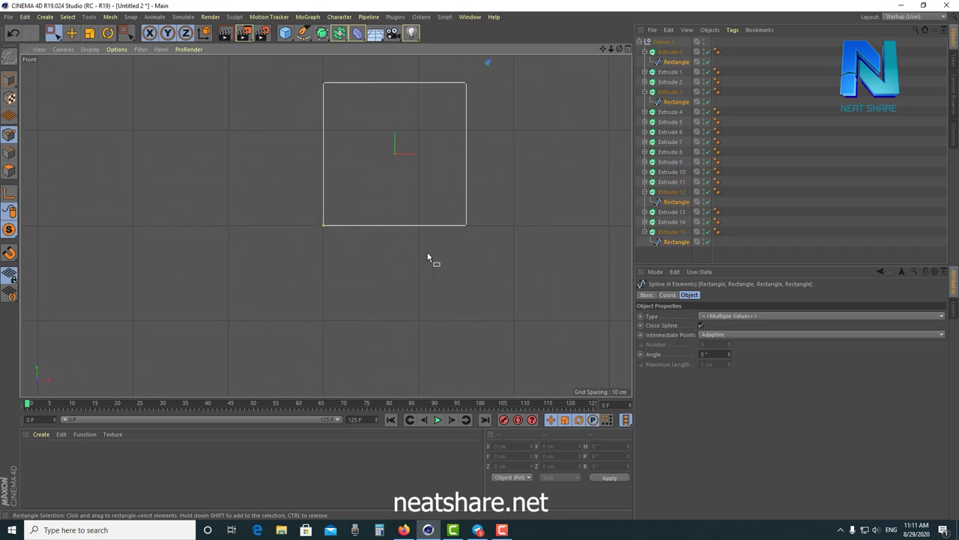
{"action": "scroll", "coordinate": [493, 225], "scroll_direction": "down", "scroll_amount": 3}
{"action": "middle_click_drag", "start_coordinate": [499, 251], "coordinate": [395, 287], "text": "alt"}
{"action": "scroll", "coordinate": [421, 242], "scroll_direction": "down", "scroll_amount": 1}
{"action": "scroll", "coordinate": [469, 268], "scroll_direction": "up", "scroll_amount": 3}
{"action": "scroll", "coordinate": [483, 259], "scroll_direction": "up", "scroll_amount": 1}
{"action": "scroll", "coordinate": [486, 260], "scroll_direction": "up", "scroll_amount": 1}
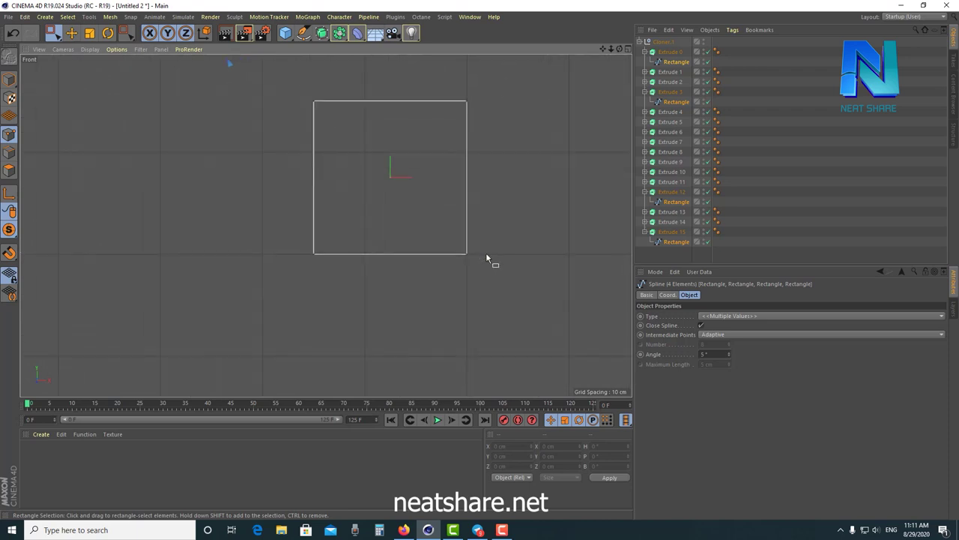
{"action": "left_click_drag", "start_coordinate": [493, 241], "coordinate": [435, 279]}
{"action": "scroll", "coordinate": [489, 217], "scroll_direction": "down", "scroll_amount": 3}
{"action": "middle_click_drag", "start_coordinate": [510, 129], "coordinate": [484, 223]}
{"action": "scroll", "coordinate": [491, 202], "scroll_direction": "up", "scroll_amount": 1}
{"action": "scroll", "coordinate": [497, 187], "scroll_direction": "up", "scroll_amount": 5}
{"action": "scroll", "coordinate": [488, 205], "scroll_direction": "down", "scroll_amount": 5}
{"action": "scroll", "coordinate": [484, 199], "scroll_direction": "up", "scroll_amount": 1}
{"action": "scroll", "coordinate": [497, 201], "scroll_direction": "up", "scroll_amount": 1}
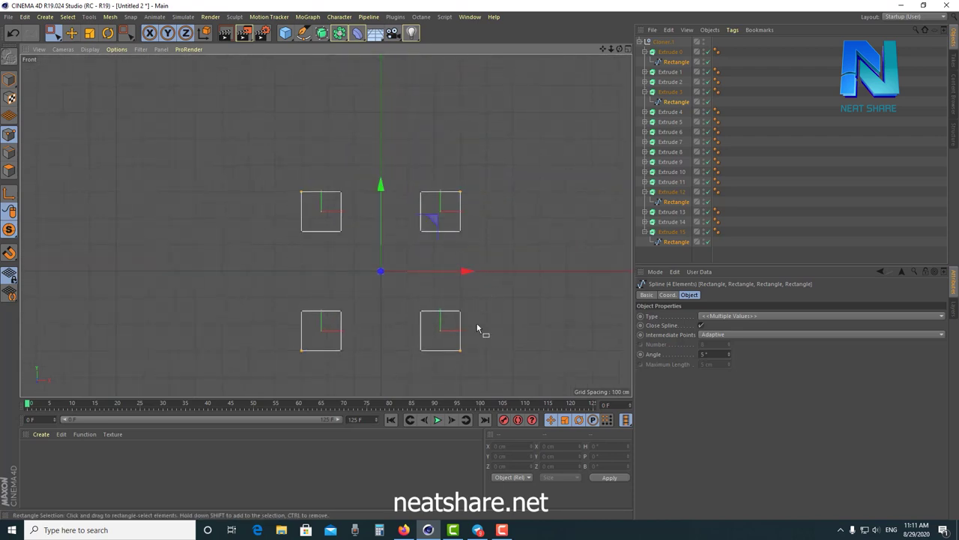
- Try an interactive chamfer of about 23.26 cm on the selected corners, then undo it
{"action": "right_click", "coordinate": [470, 345]}
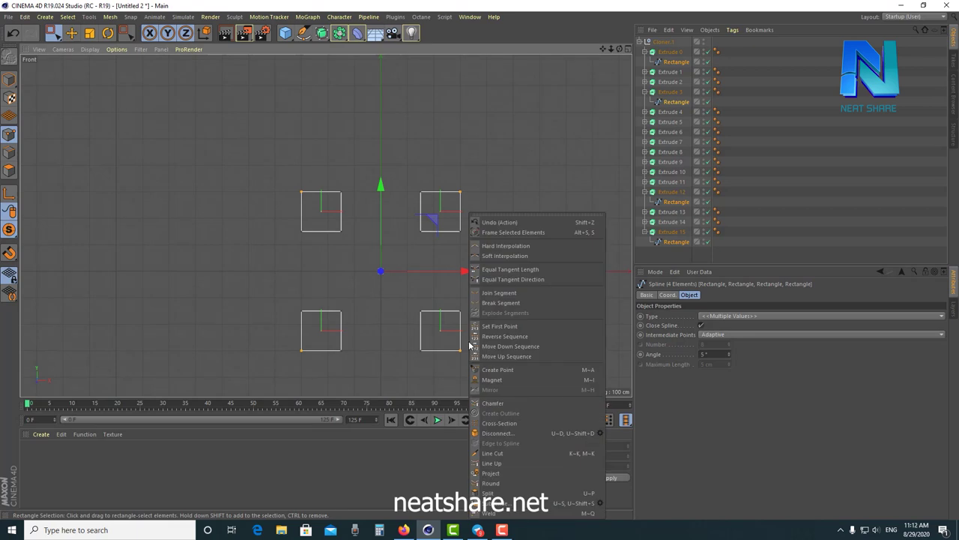
{"action": "left_click", "coordinate": [505, 405]}
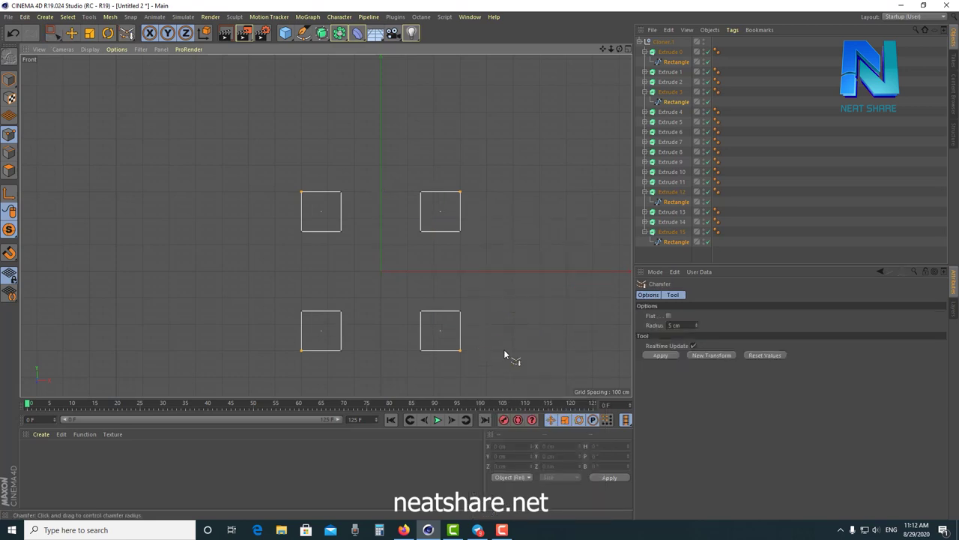
{"action": "scroll", "coordinate": [476, 358], "scroll_direction": "up", "scroll_amount": 6}
{"action": "scroll", "coordinate": [496, 330], "scroll_direction": "down", "scroll_amount": 3}
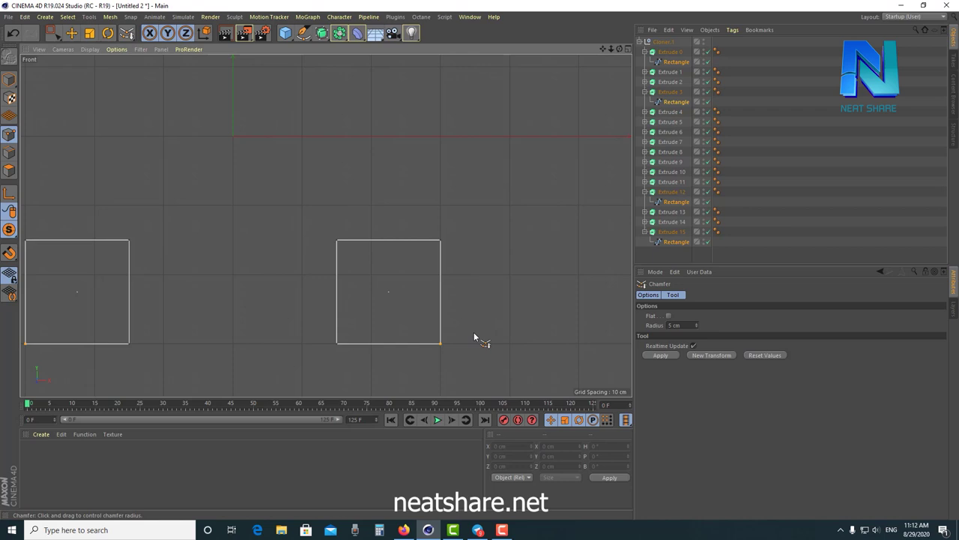
{"action": "mouse_move", "coordinate": [457, 338]}
{"action": "left_mouse_down"}
{"action": "mouse_move", "coordinate": [466, 338]}
{"action": "mouse_move", "coordinate": [437, 339]}
{"action": "left_mouse_up"}
{"action": "left_click_drag", "start_coordinate": [437, 338], "coordinate": [444, 339]}
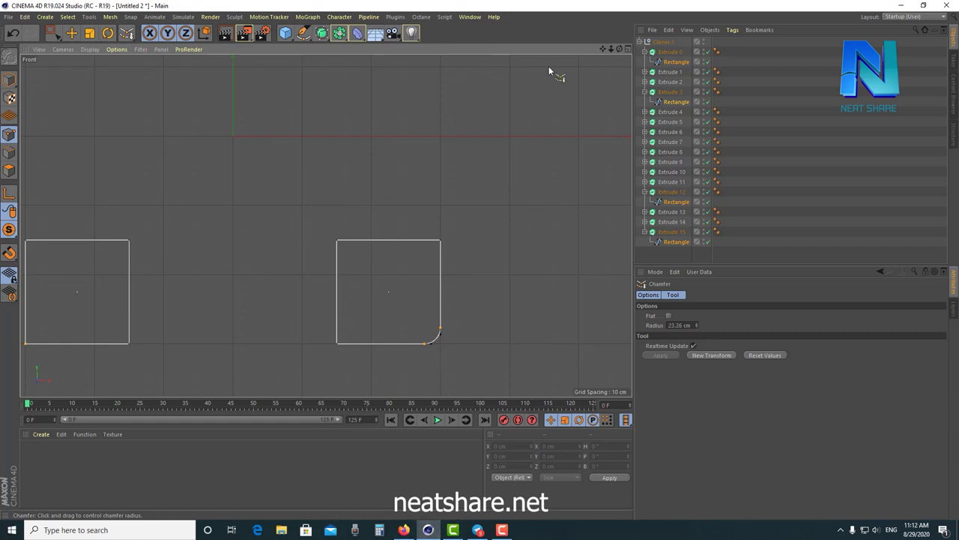
{"action": "scroll", "coordinate": [458, 344], "scroll_direction": "up", "scroll_amount": 3}
{"action": "scroll", "coordinate": [473, 309], "scroll_direction": "up", "scroll_amount": 2}
{"action": "scroll", "coordinate": [474, 308], "scroll_direction": "down", "scroll_amount": 6}
{"action": "scroll", "coordinate": [446, 383], "scroll_direction": "down", "scroll_amount": 1}
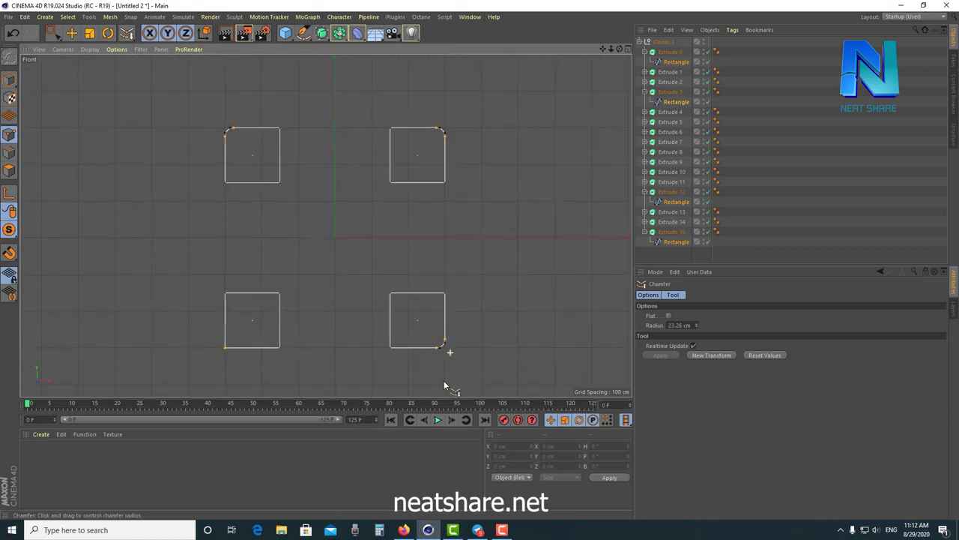
{"action": "key", "text": "ctrl+z"}
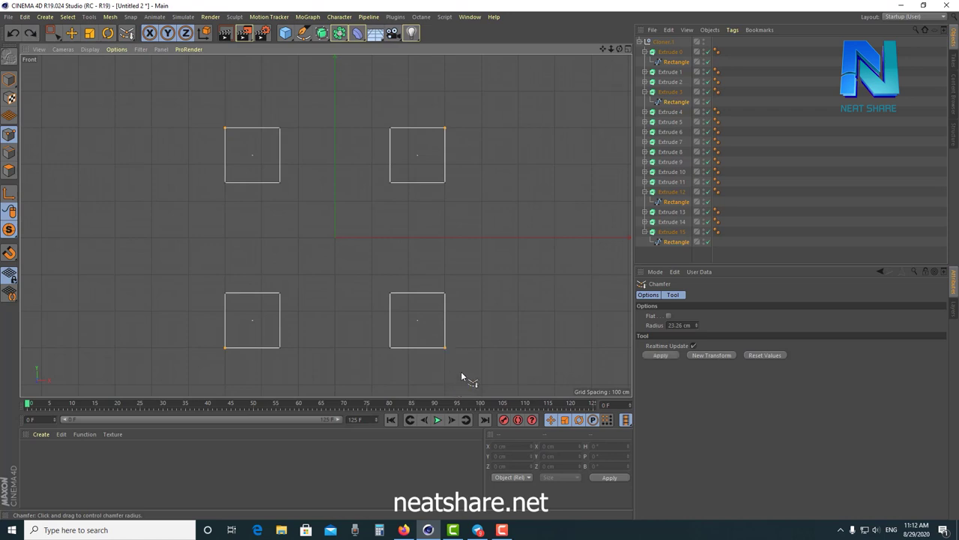
- Enter a 35 cm chamfer radius and apply it, then undo the result
{"action": "left_click", "coordinate": [697, 323]}
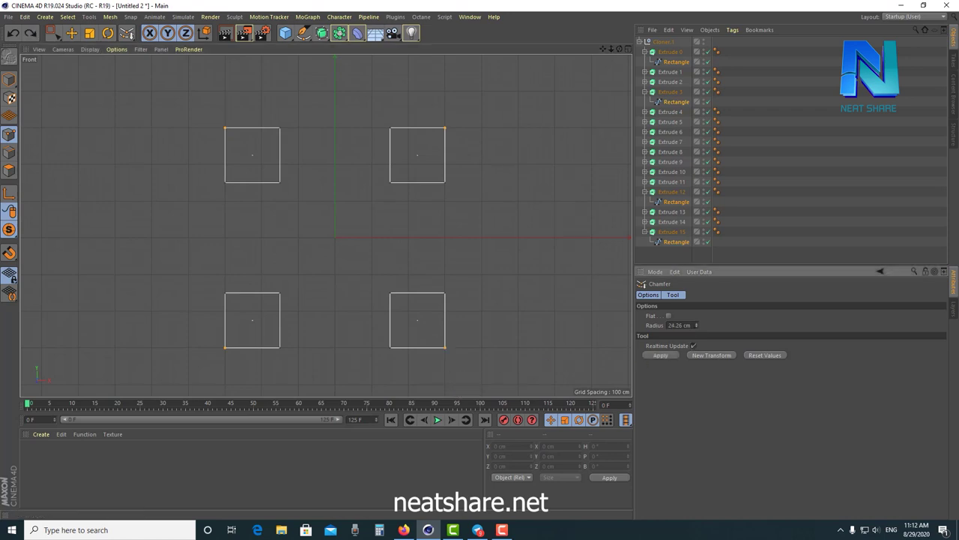
{"action": "left_click", "coordinate": [679, 325]}
{"action": "type", "text": "35"}
{"action": "left_click", "coordinate": [659, 355]}
{"action": "key", "text": "ctrl+z"}
- Reselect the outer corner points and apply a 35 cm chamfer to them
{"action": "key", "text": "0"}
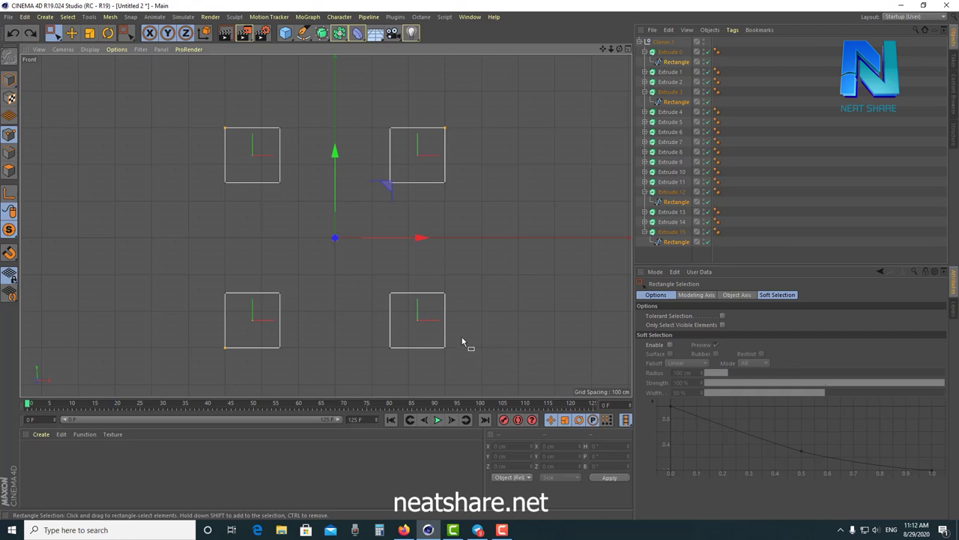
{"action": "left_click", "coordinate": [452, 360]}
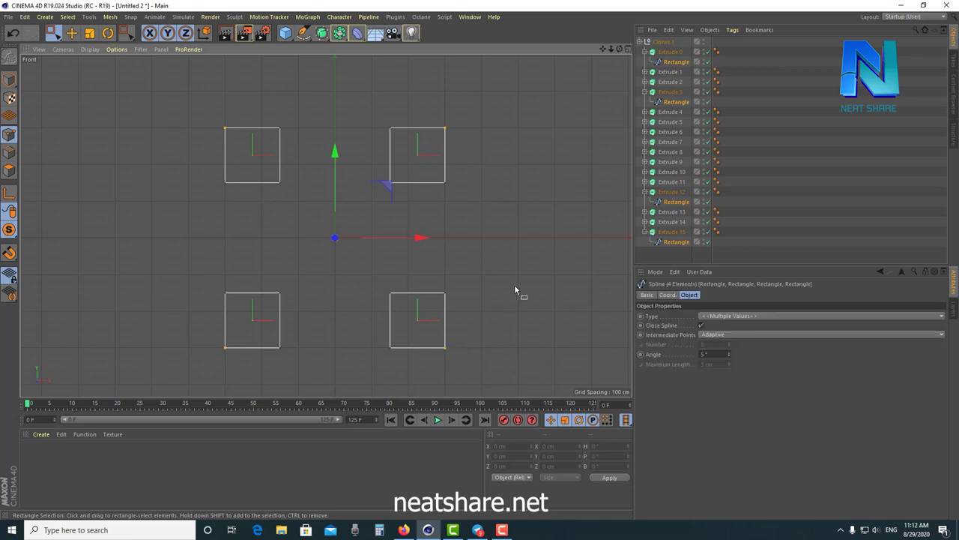
{"action": "right_click", "coordinate": [514, 284]}
{"action": "left_click", "coordinate": [544, 402]}
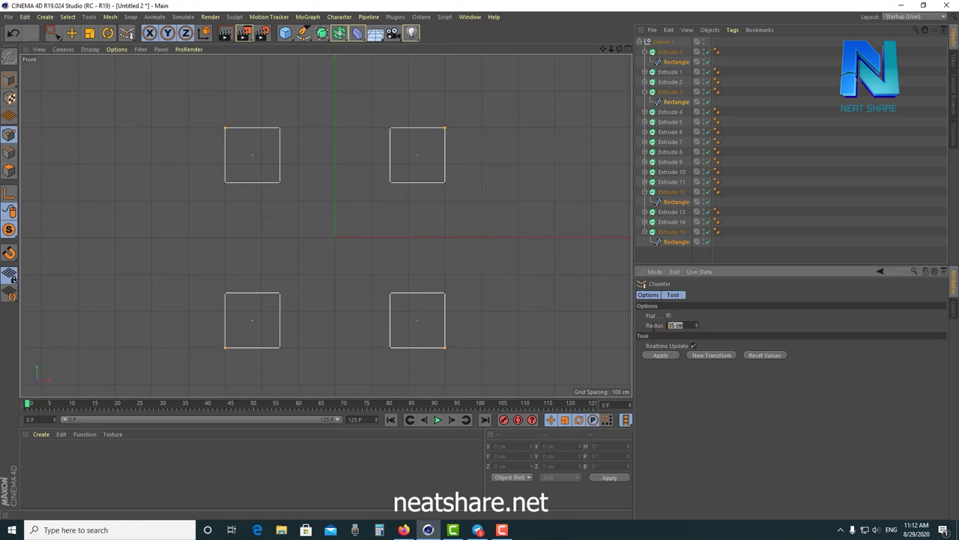
{"action": "left_click", "coordinate": [661, 355]}
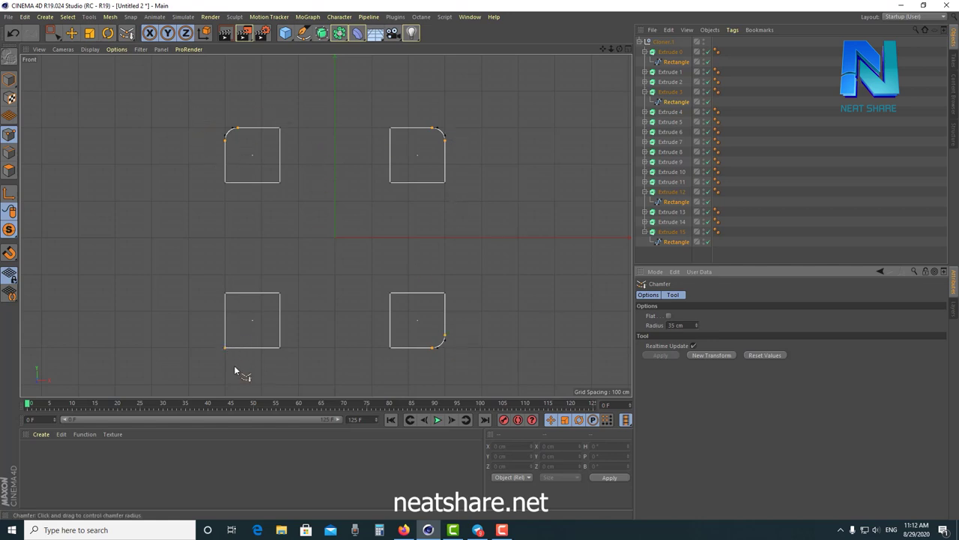
{"action": "key", "text": "space"}
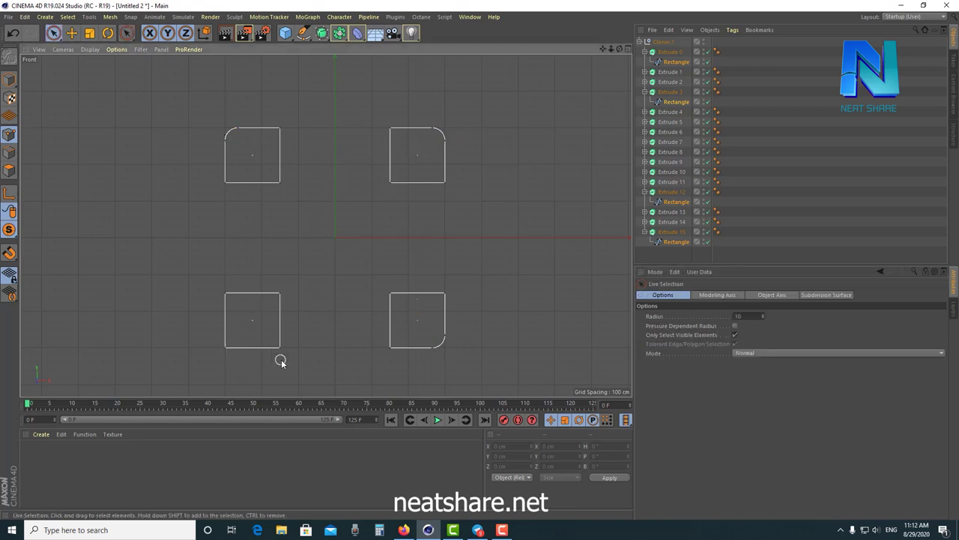
- Chamfer the bottom-left rectangle's outer corner with the same 35 cm radius
{"action": "left_click", "coordinate": [225, 347]}
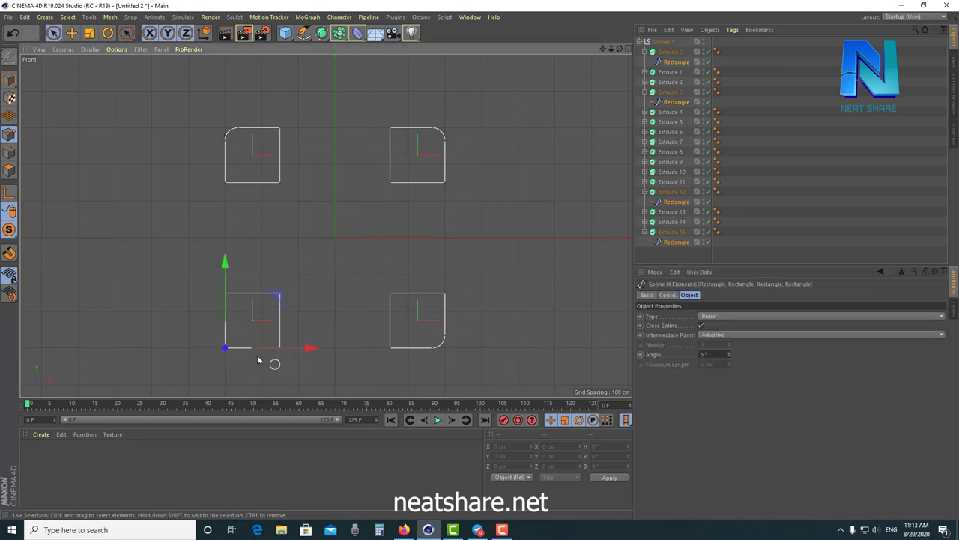
{"action": "left_click", "coordinate": [224, 348]}
{"action": "right_click", "coordinate": [233, 348]}
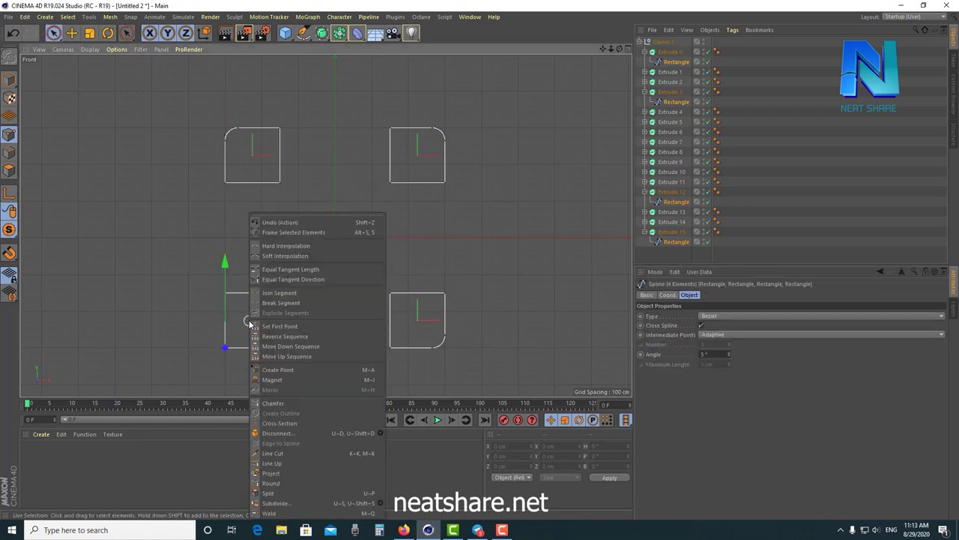
{"action": "left_click", "coordinate": [330, 402]}
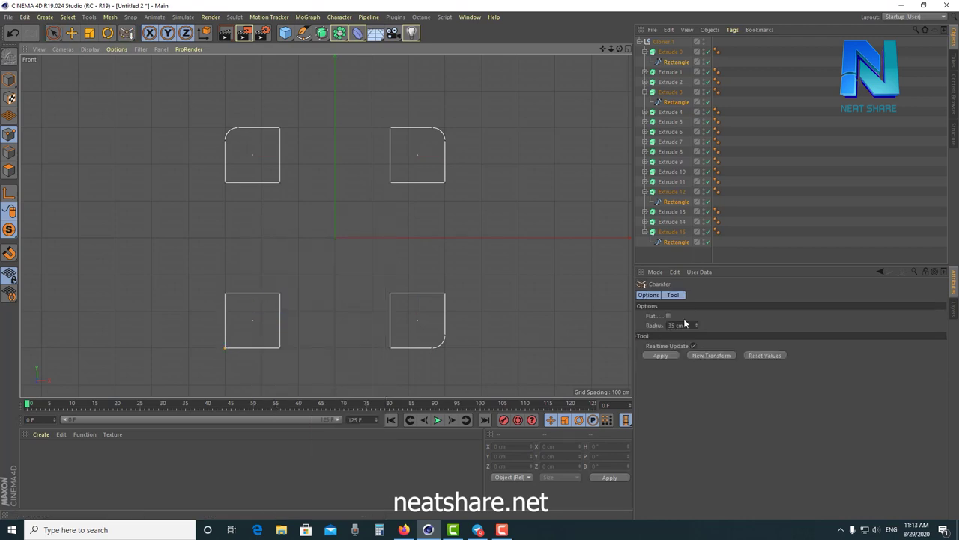
{"action": "left_click", "coordinate": [662, 355]}
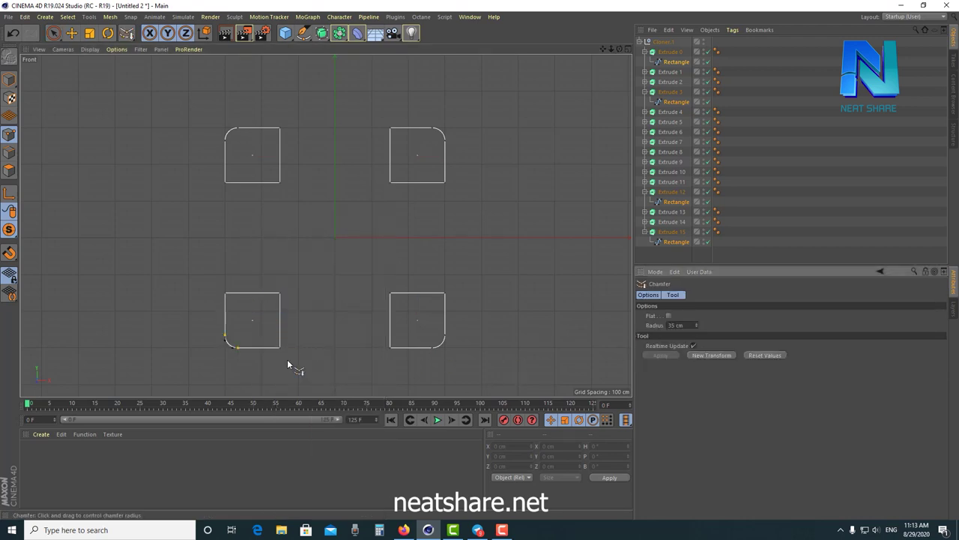
{"action": "key", "text": "space"}
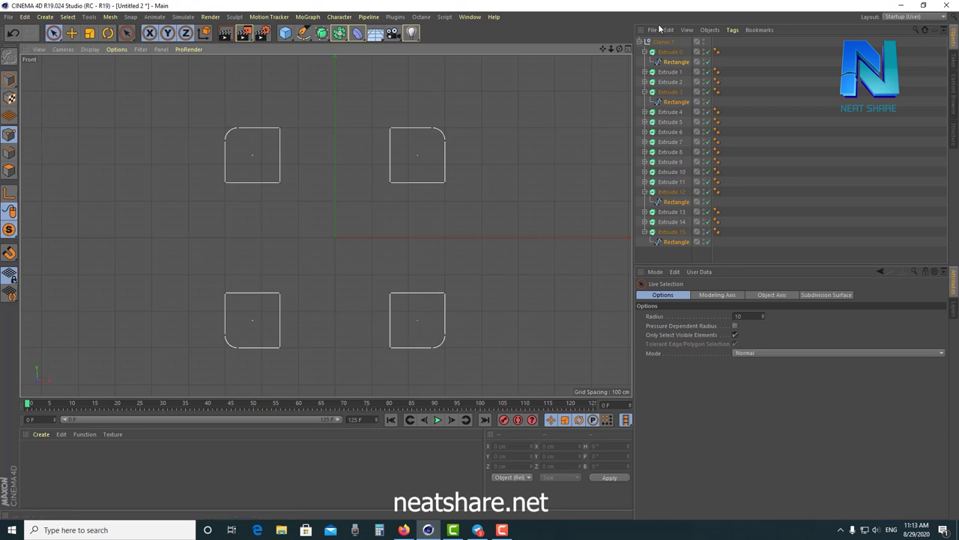
- Maximize the Perspective view and set Viewport Solo to Off so every cloned piece shows
{"action": "left_click", "coordinate": [629, 48]}
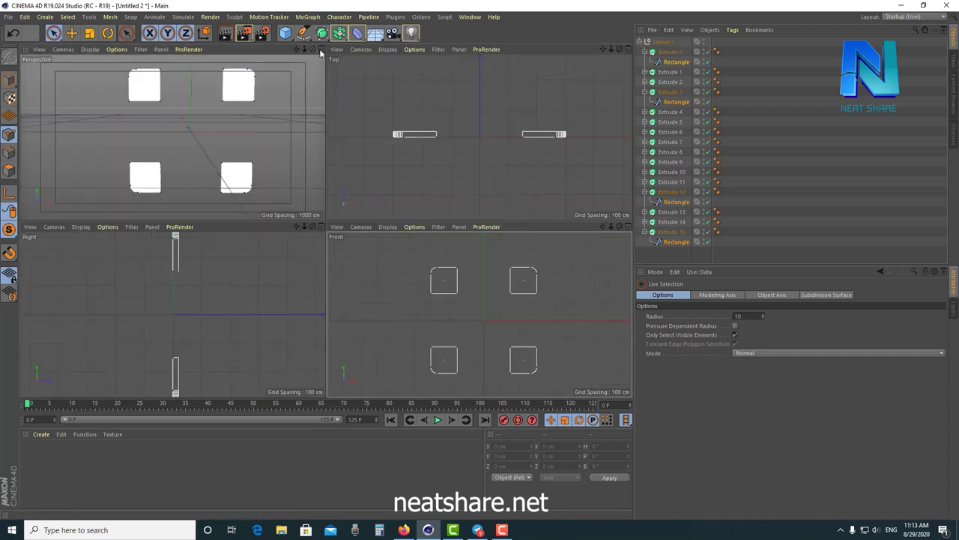
{"action": "left_click", "coordinate": [322, 49]}
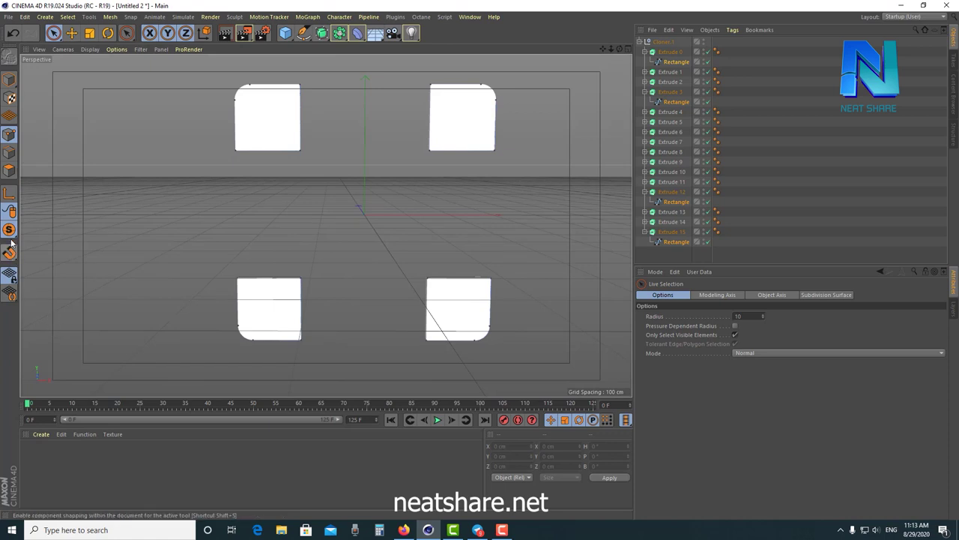
{"action": "left_click_drag", "start_coordinate": [9, 229], "coordinate": [80, 247]}
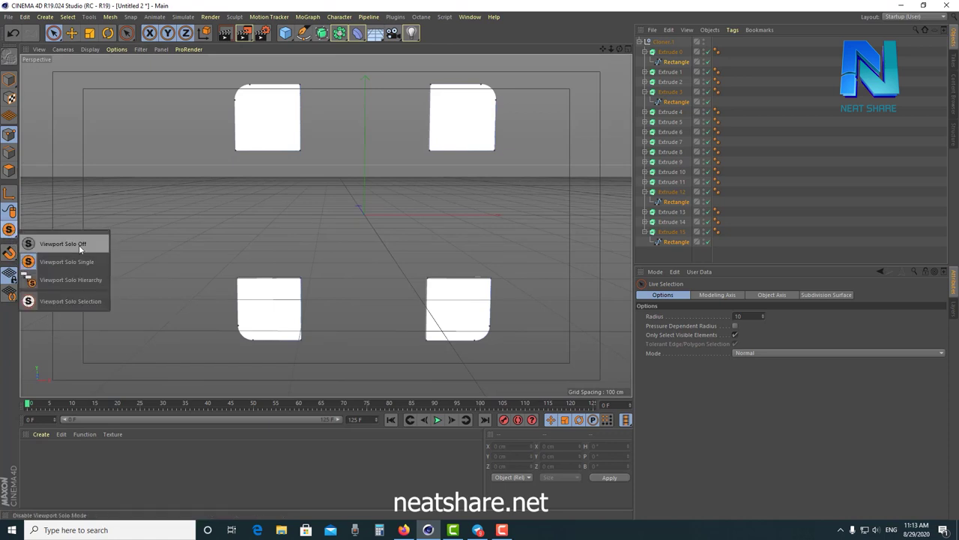
{"action": "left_click", "coordinate": [79, 245]}
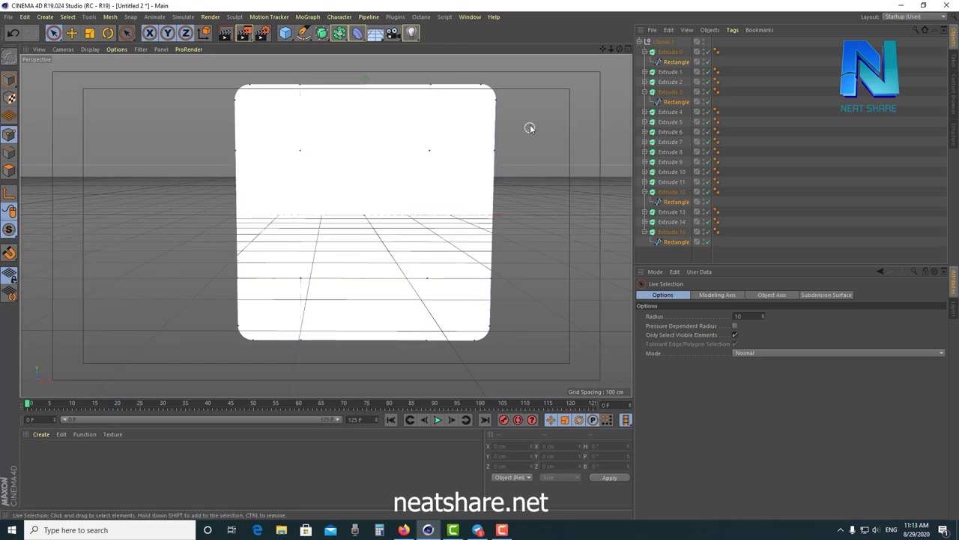
{"action": "scroll", "coordinate": [525, 157], "scroll_direction": "down", "scroll_amount": 3}
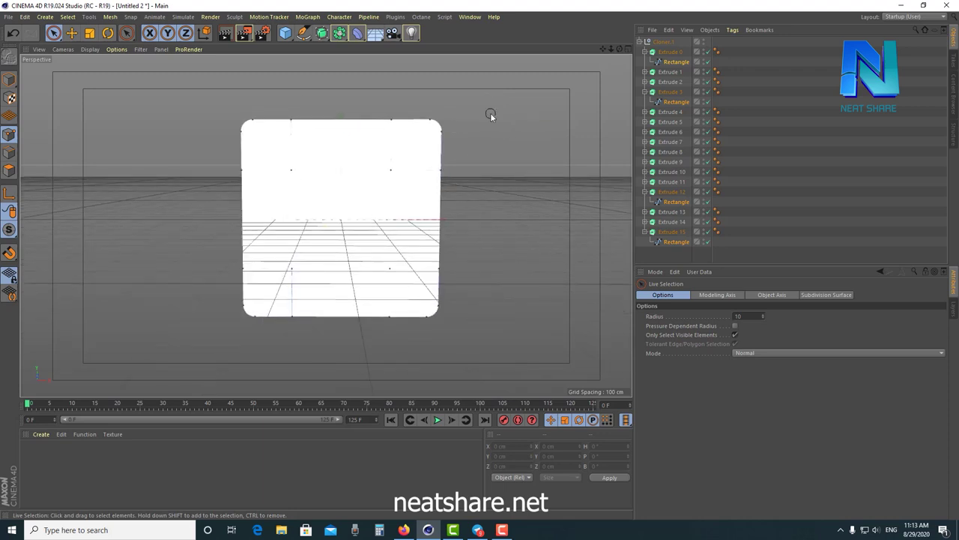
- Check the panel with a quick Render View, then orbit to see it edge-on
{"action": "left_click", "coordinate": [227, 36]}
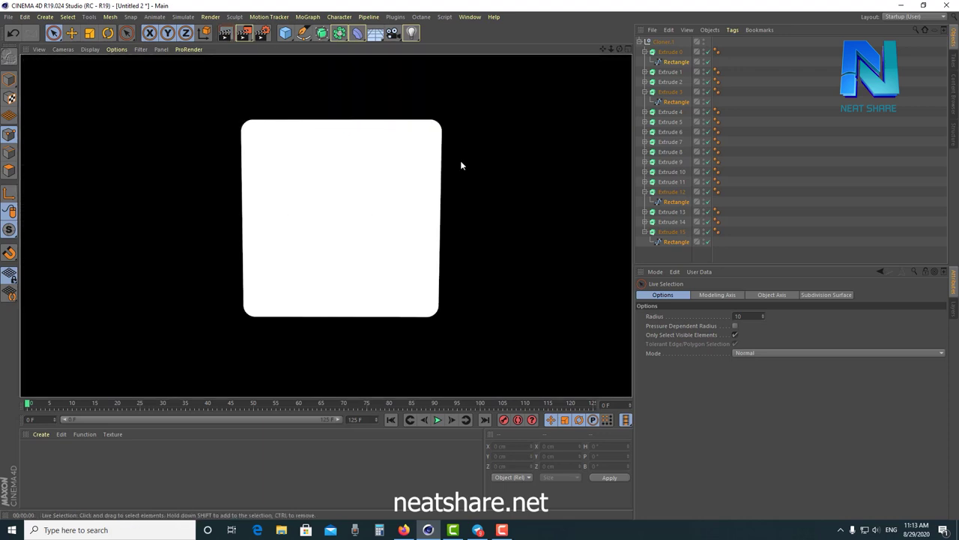
{"action": "left_click", "coordinate": [510, 223]}
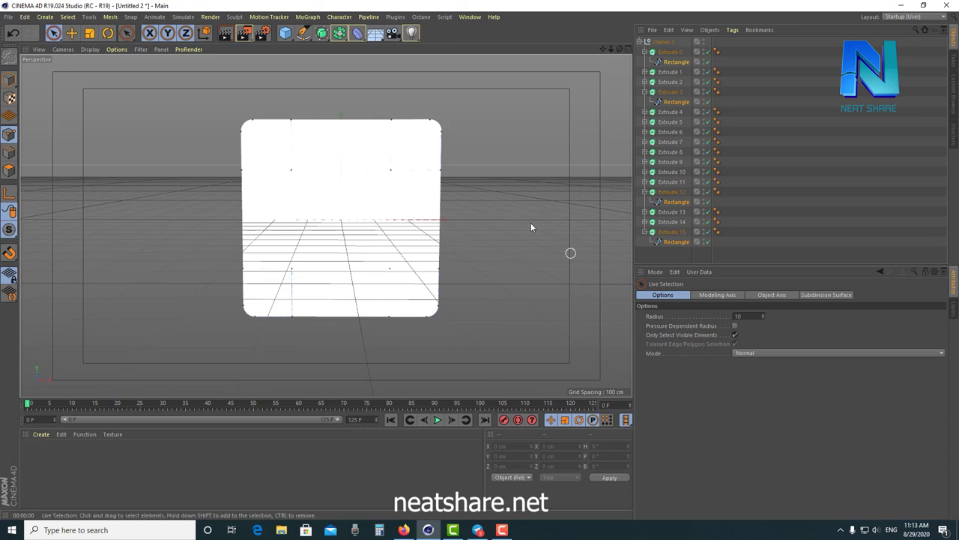
{"action": "scroll", "coordinate": [495, 158], "scroll_direction": "down", "scroll_amount": 1}
{"action": "scroll", "coordinate": [494, 174], "scroll_direction": "down", "scroll_amount": 1}
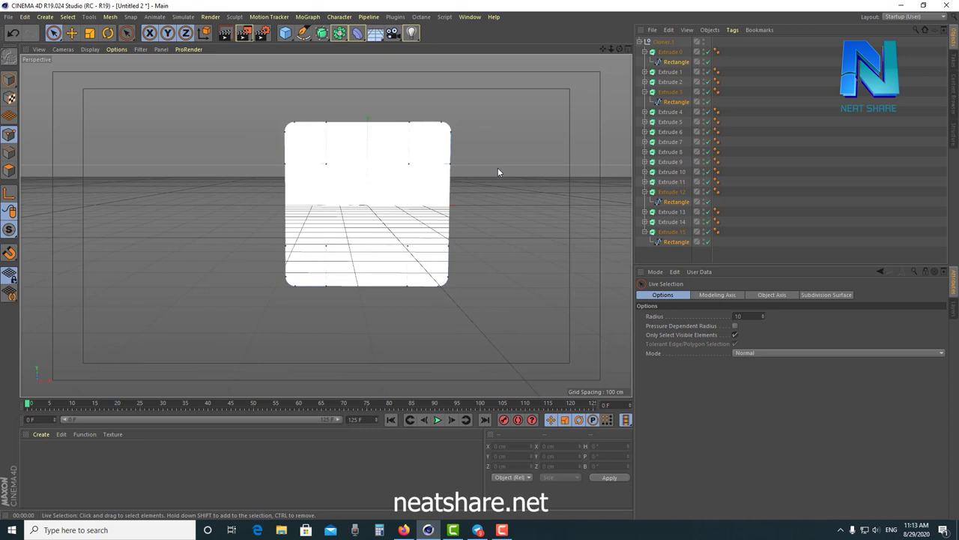
{"action": "left_click_drag", "start_coordinate": [505, 154], "coordinate": [171, 246], "text": "alt"}
- Collapse the Extrude objects and set Extrude 0–15 Movement Z to 30 cm
{"action": "scroll", "coordinate": [398, 178], "scroll_direction": "up", "scroll_amount": 2}
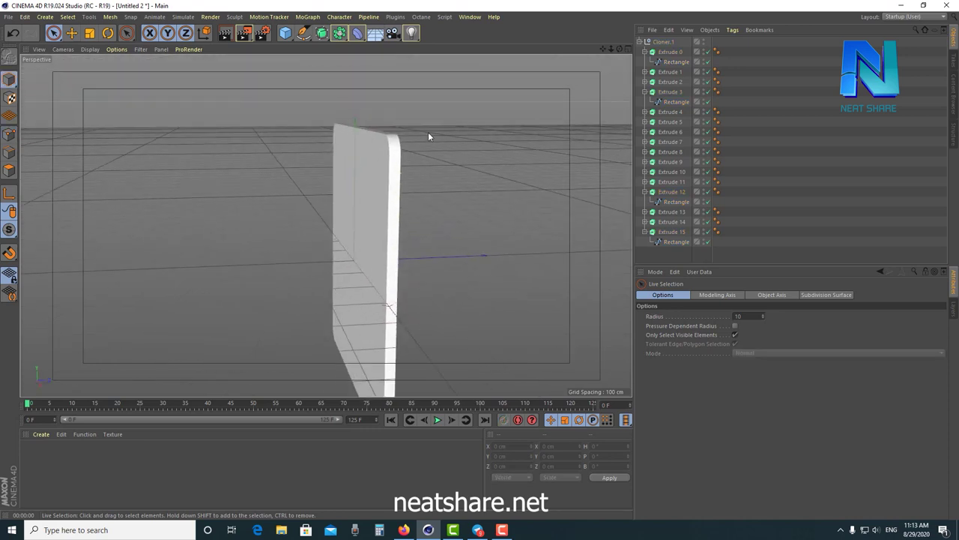
{"action": "scroll", "coordinate": [428, 132], "scroll_direction": "up", "scroll_amount": 1}
{"action": "left_click", "coordinate": [645, 52]}
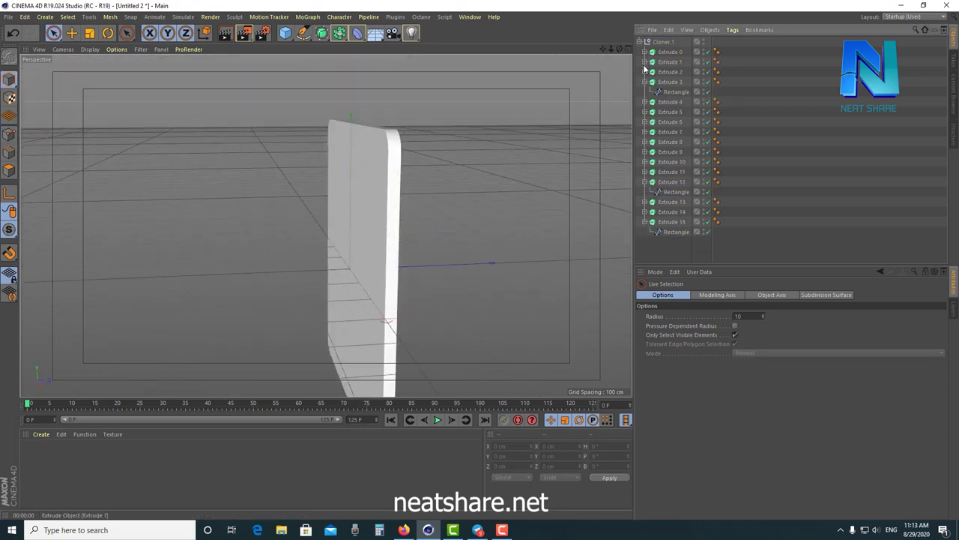
{"action": "left_click", "coordinate": [644, 82]}
{"action": "left_click", "coordinate": [644, 172]}
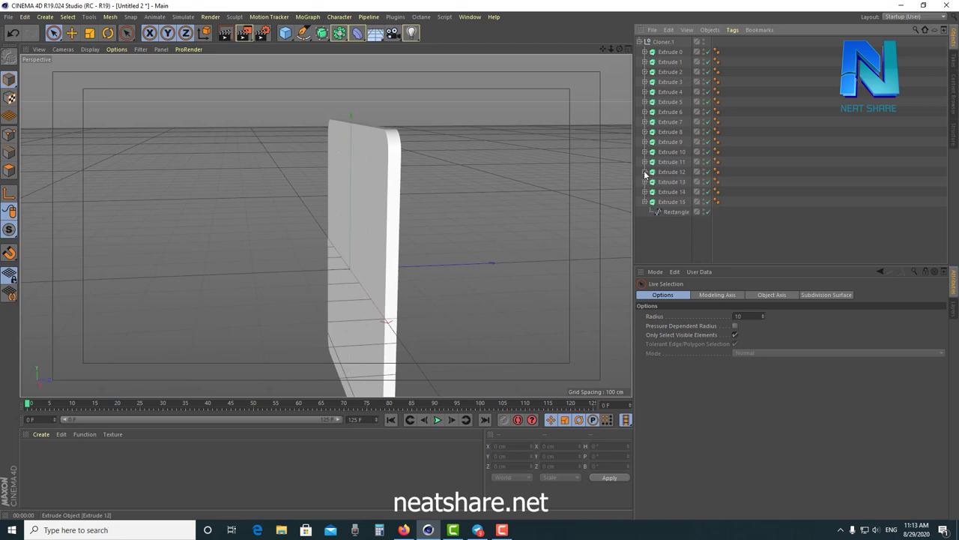
{"action": "left_click", "coordinate": [644, 202]}
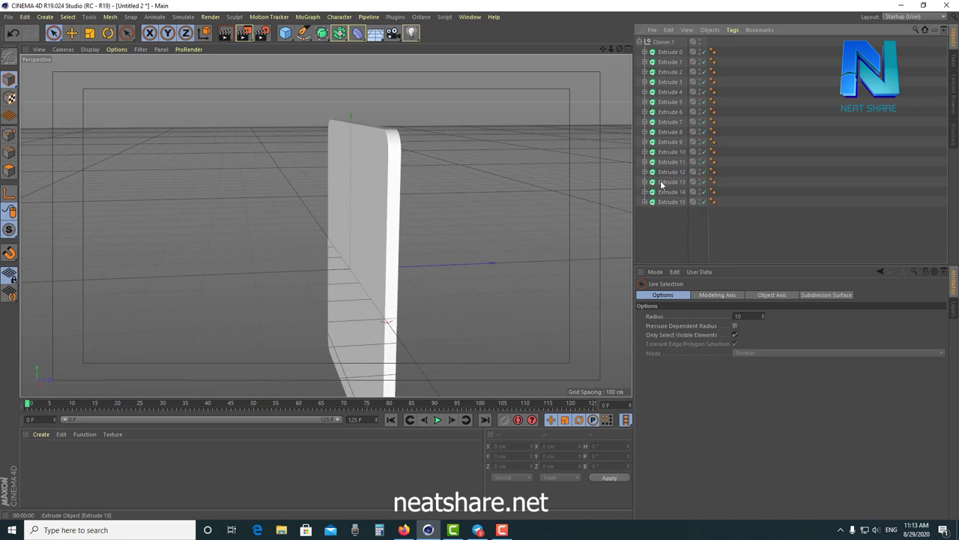
{"action": "left_click", "coordinate": [669, 53]}
{"action": "left_click", "coordinate": [673, 201], "text": "shift"}
{"action": "left_click", "coordinate": [769, 316]}
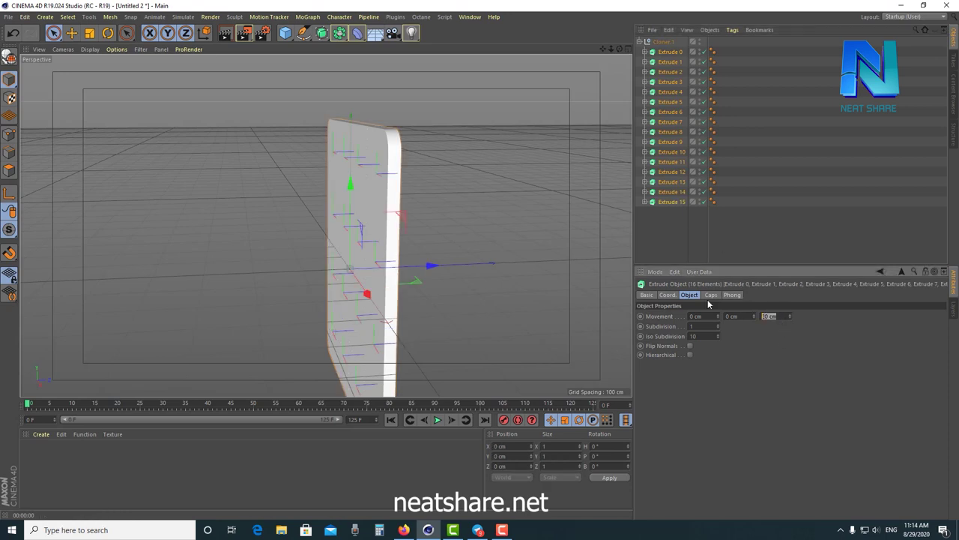
{"action": "type", "text": "30"}
{"action": "key", "text": "Return"}
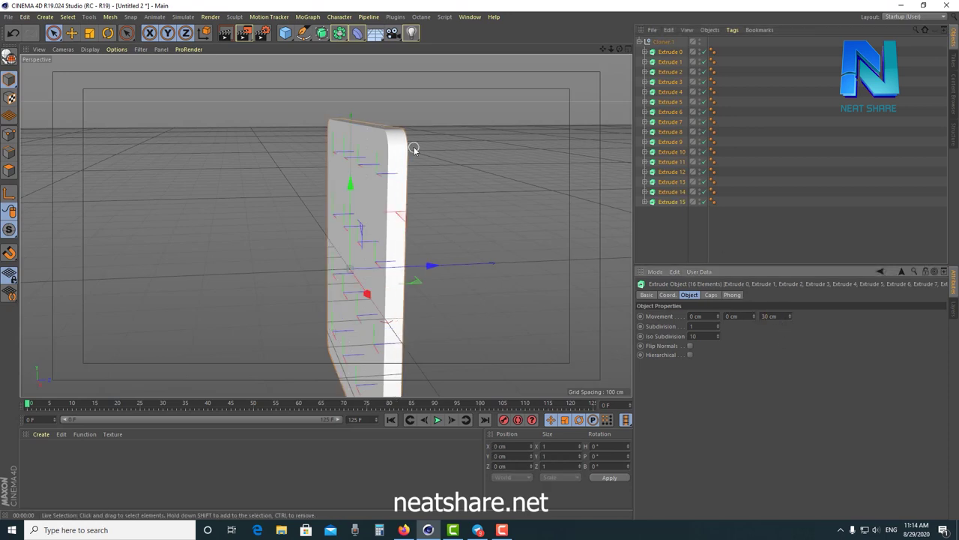
- Reframe the view onto the panel and reselect Extrude 0 through Extrude 15
{"action": "left_click", "coordinate": [436, 159]}
{"action": "key", "text": "ctrl+shift+z"}
{"action": "key", "text": "ctrl+shift+z"}
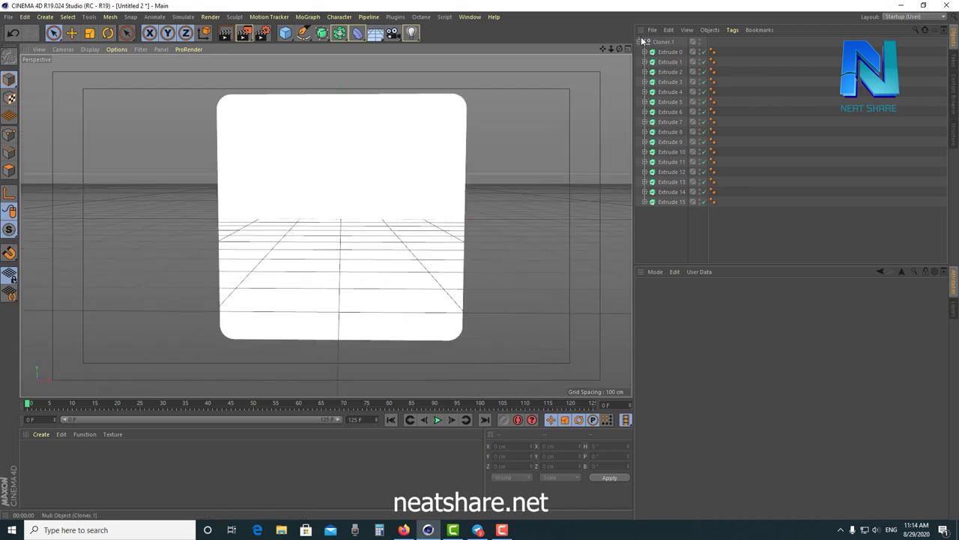
{"action": "left_click", "coordinate": [669, 53]}
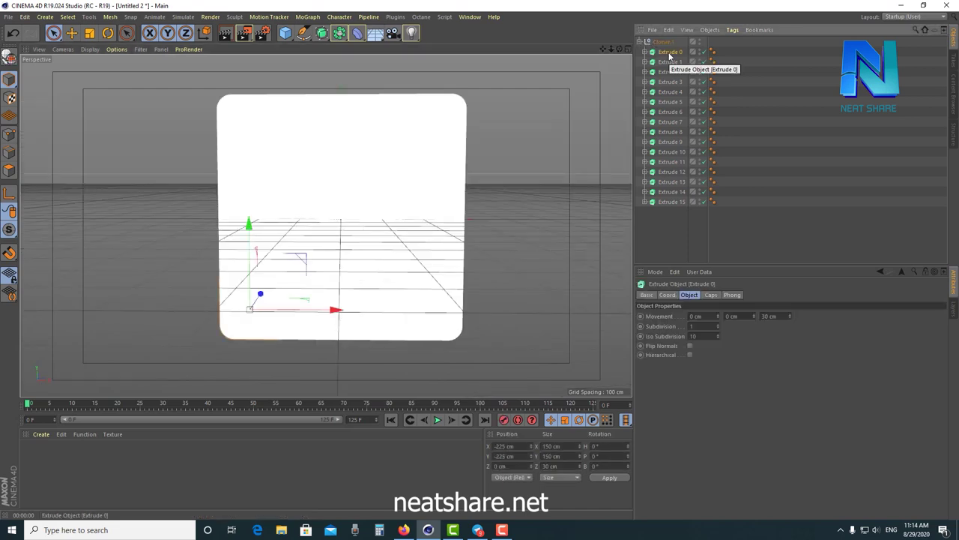
{"action": "left_click", "coordinate": [669, 201], "text": "shift"}
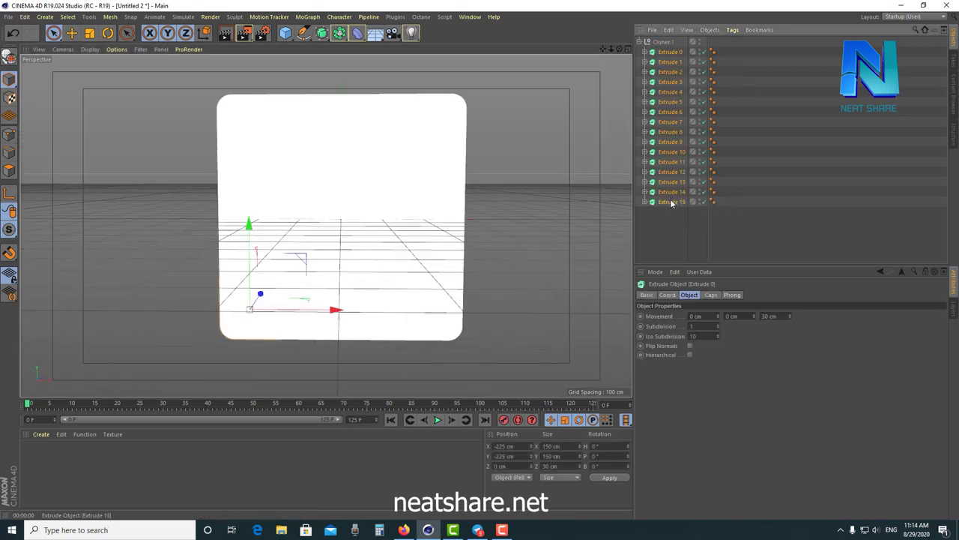
{"action": "left_click", "coordinate": [308, 17]}
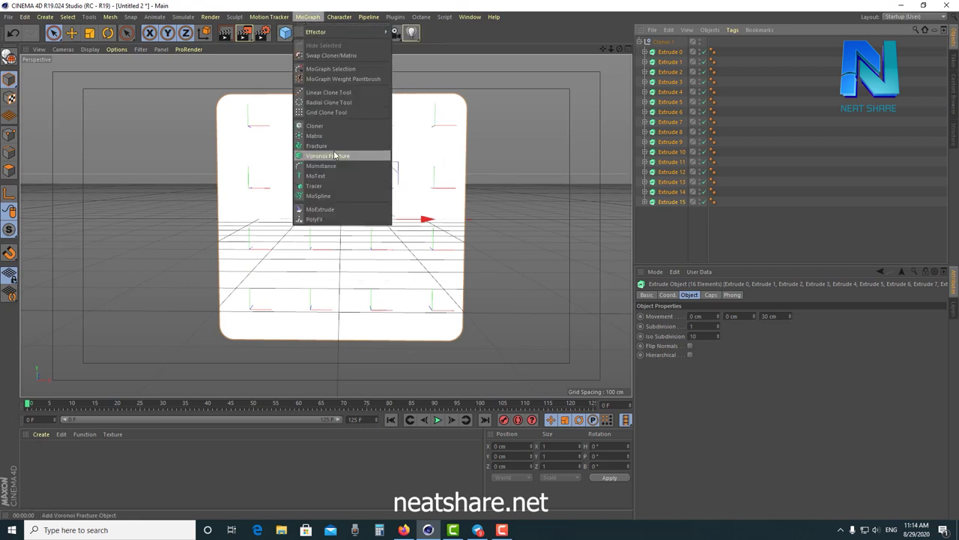
- Add a Fracture object and rename it 'logo bar'
{"action": "left_click", "coordinate": [316, 146]}
{"action": "double_click", "coordinate": [664, 42]}
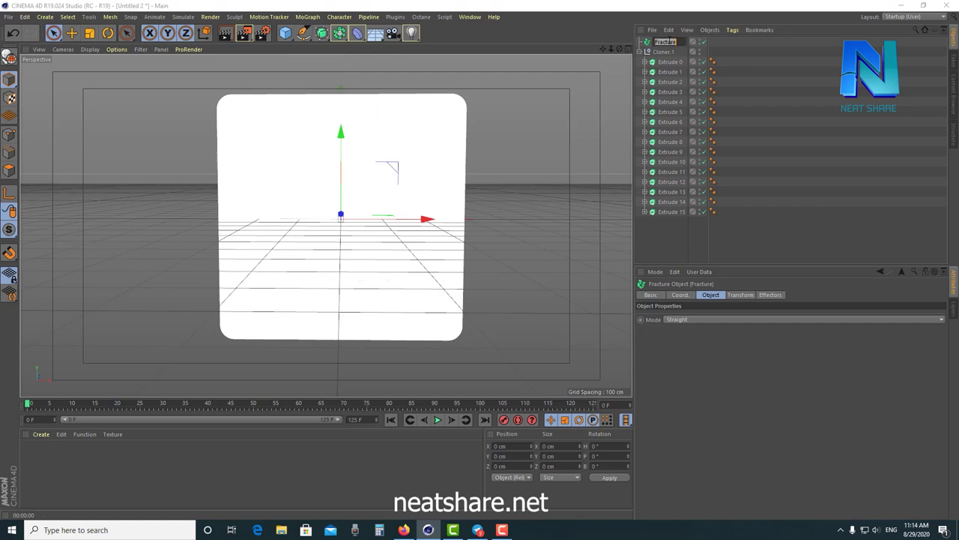
{"action": "key", "text": "BackSpace"}
{"action": "type", "text": "r"}
{"action": "key", "text": "Return"}
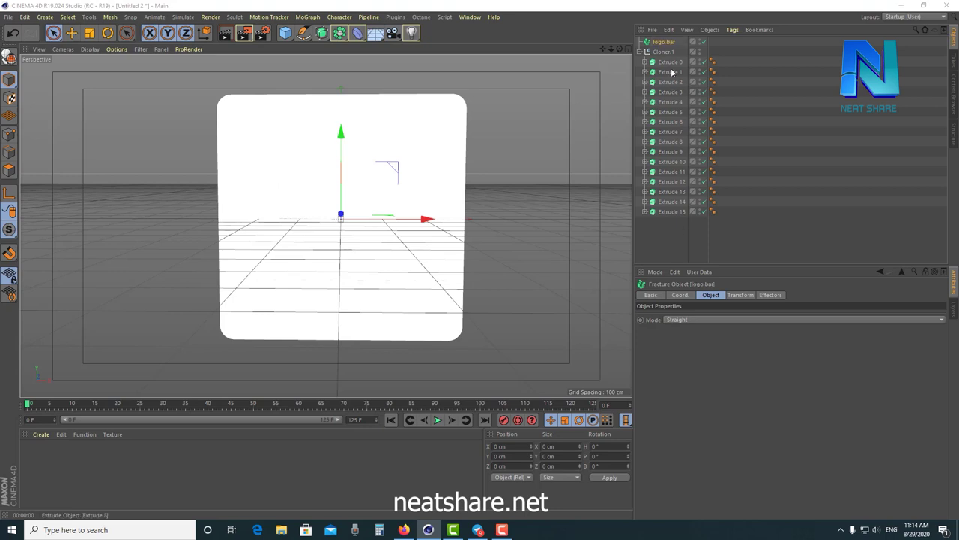
- Move all sixteen Extrude pieces out of Cloner.1 into logo bar, then collapse logo bar
{"action": "left_click", "coordinate": [669, 62]}
{"action": "left_click", "coordinate": [670, 211], "text": "shift"}
{"action": "left_click_drag", "start_coordinate": [676, 211], "coordinate": [665, 41]}
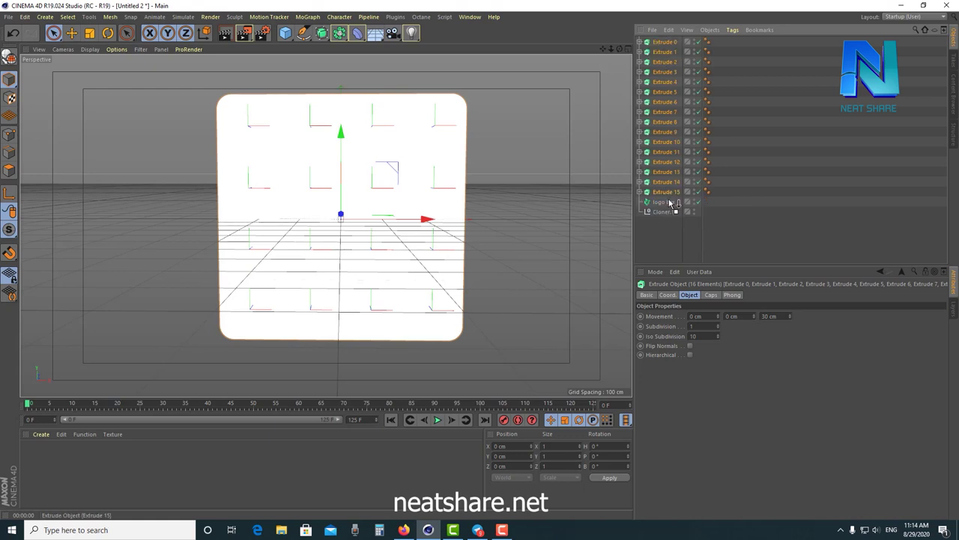
{"action": "left_click_drag", "start_coordinate": [666, 195], "coordinate": [666, 202]}
{"action": "left_click", "coordinate": [663, 213]}
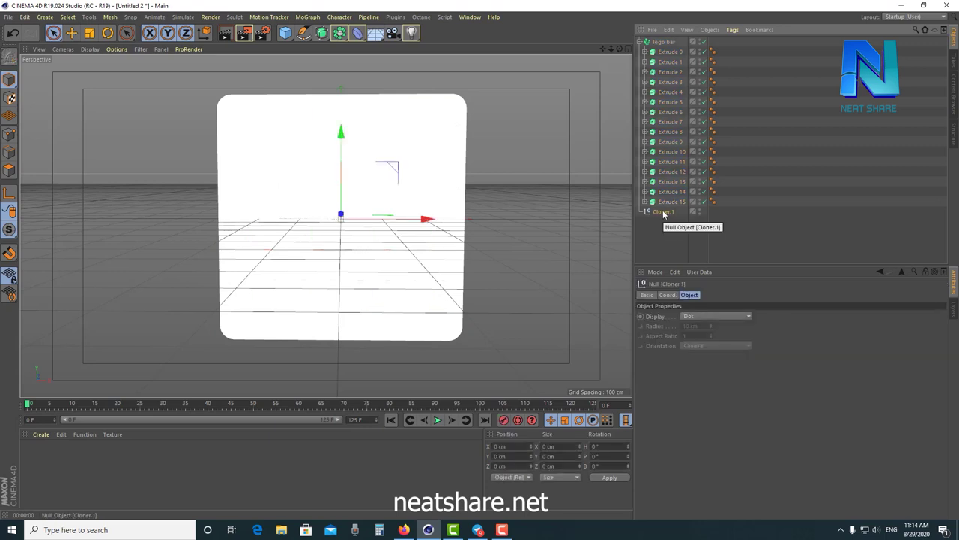
{"action": "left_click", "coordinate": [642, 42]}
{"action": "left_click", "coordinate": [230, 237]}
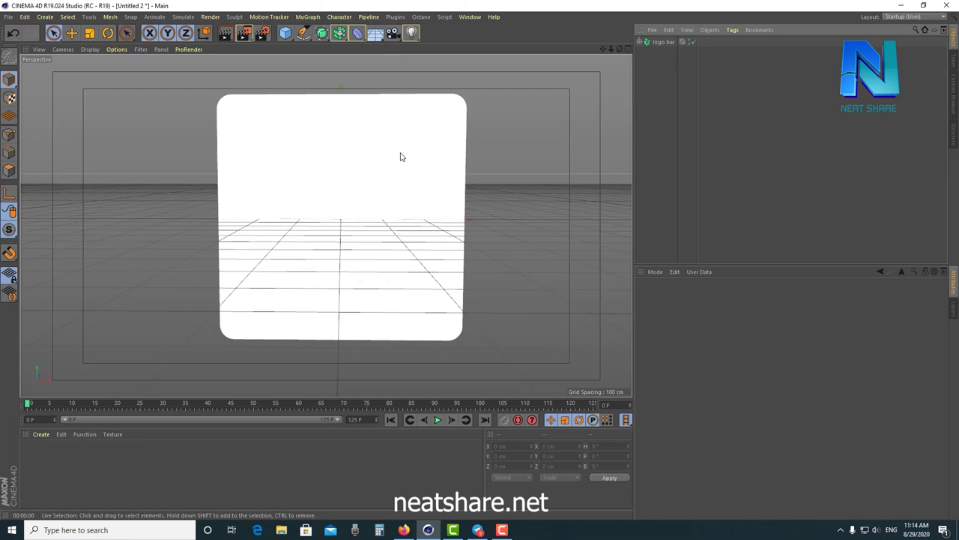
- Add a MoGraph MoText object and move it left and up over the panel
{"action": "left_click", "coordinate": [309, 17]}
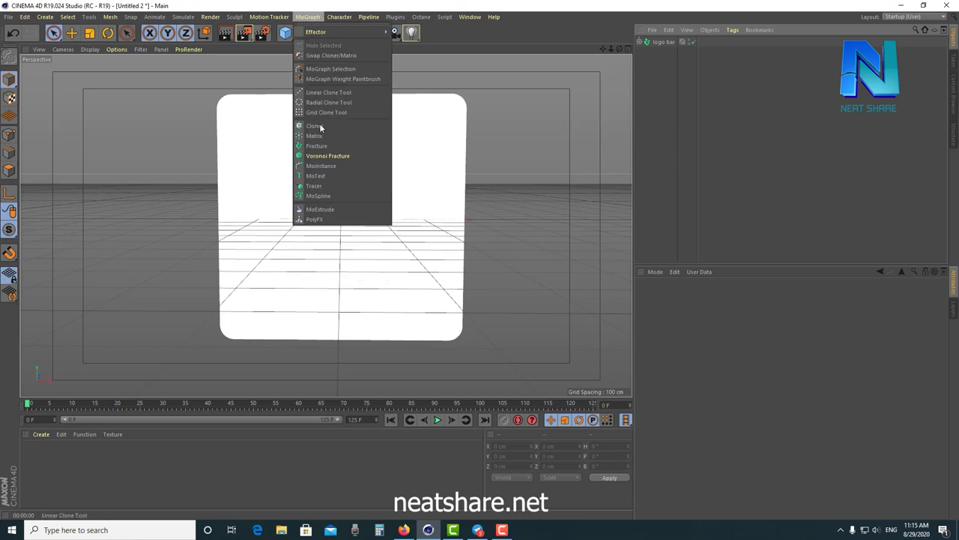
{"action": "left_click", "coordinate": [318, 176]}
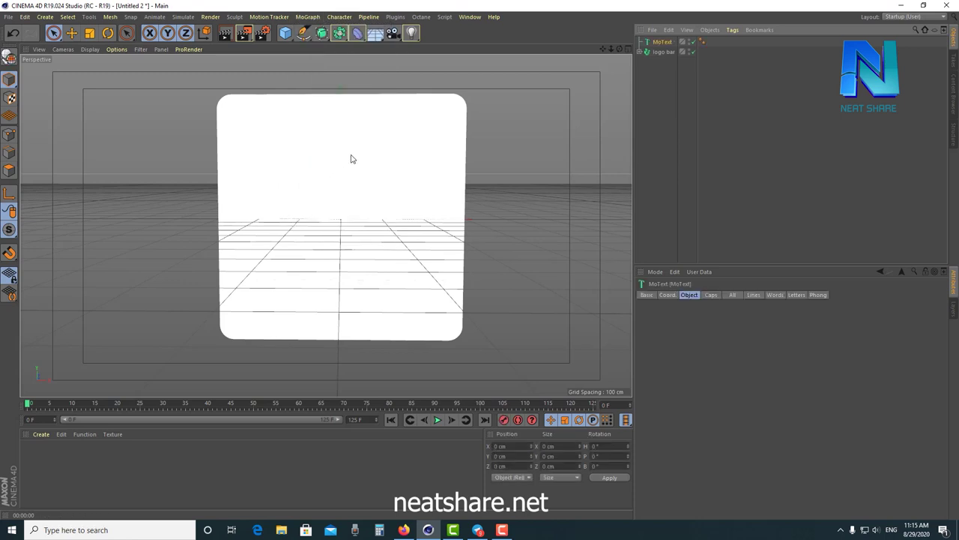
{"action": "mouse_move", "coordinate": [350, 159]}
{"action": "left_mouse_down"}
{"action": "mouse_move", "coordinate": [277, 145]}
{"action": "mouse_move", "coordinate": [266, 70]}
{"action": "left_mouse_up"}
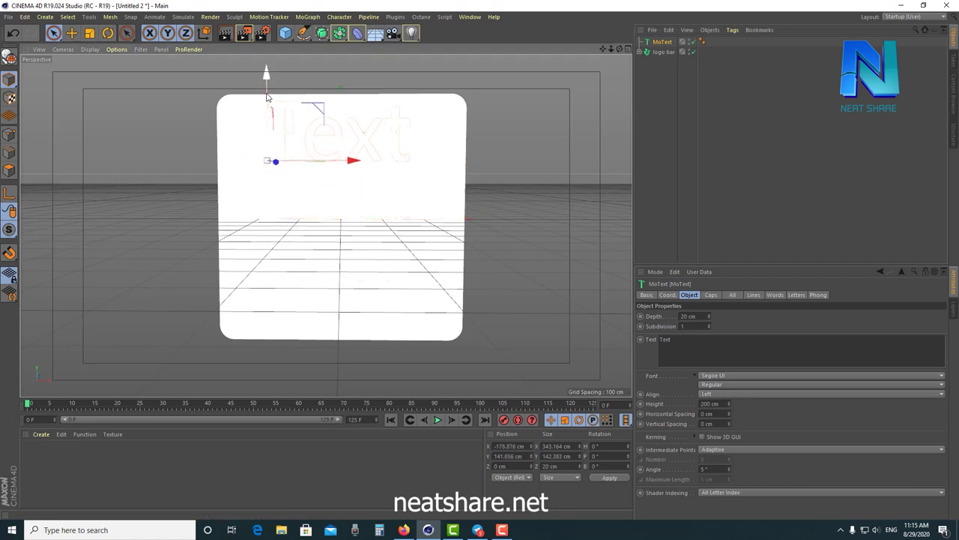
{"action": "key", "text": "super"}
{"action": "mouse_move", "coordinate": [461, 133]}
{"action": "left_mouse_down", "text": "alt"}
{"action": "mouse_move", "coordinate": [336, 132]}
{"action": "mouse_move", "coordinate": [317, 144]}
{"action": "mouse_move", "coordinate": [330, 150]}
{"action": "left_mouse_up", "text": "alt"}
- In four-view layout, lower the text onto the panel and replace the placeholder Text with 'Ae'
{"action": "middle_click", "coordinate": [596, 119]}
{"action": "scroll", "coordinate": [504, 289], "scroll_direction": "up", "scroll_amount": 2}
{"action": "scroll", "coordinate": [438, 325], "scroll_direction": "up", "scroll_amount": 3}
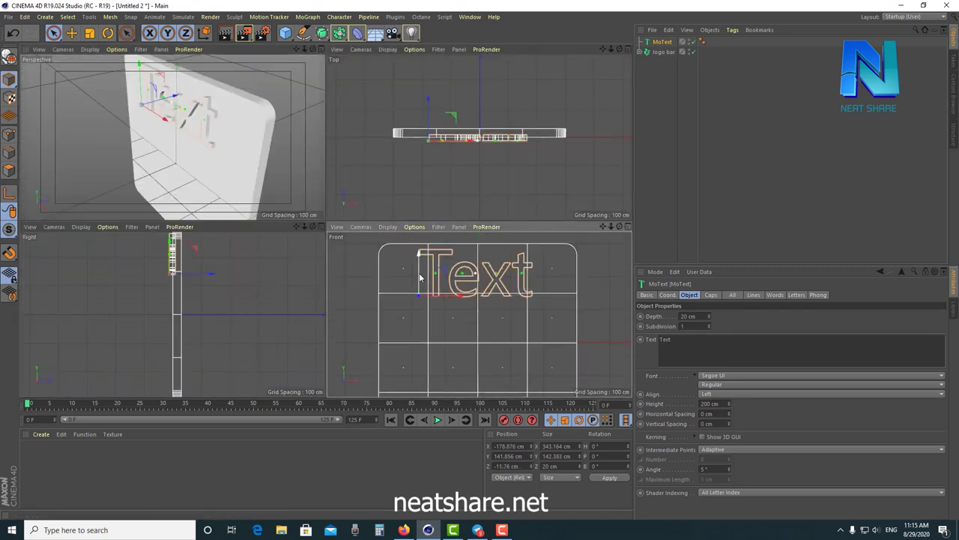
{"action": "left_click_drag", "start_coordinate": [422, 268], "coordinate": [422, 303]}
{"action": "double_click", "coordinate": [666, 341]}
{"action": "type", "text": "Ae"}
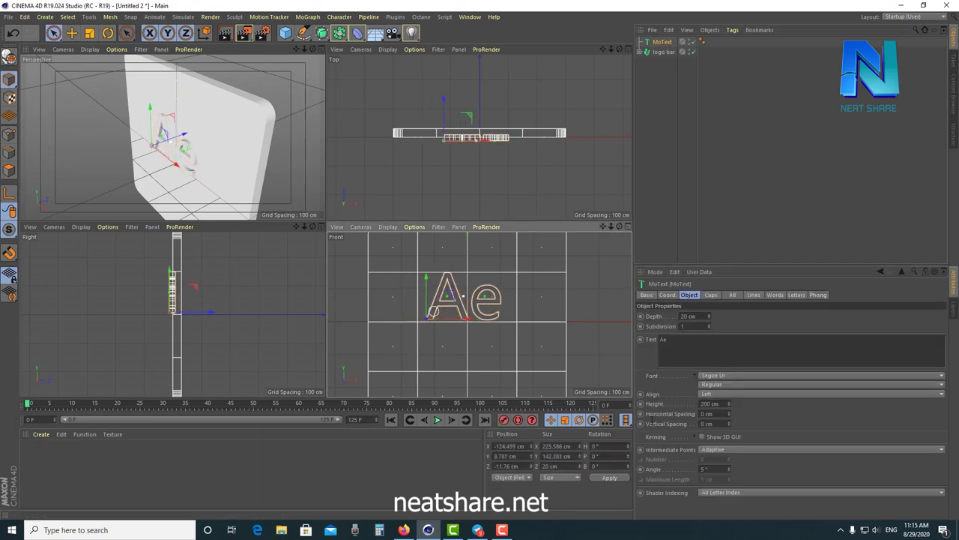
- Move the Ae text forward onto the panel face, set height about 310 cm, shift it left
{"action": "scroll", "coordinate": [394, 94], "scroll_direction": "up", "scroll_amount": 3}
{"action": "scroll", "coordinate": [405, 113], "scroll_direction": "up", "scroll_amount": 2}
{"action": "scroll", "coordinate": [408, 100], "scroll_direction": "up", "scroll_amount": 2}
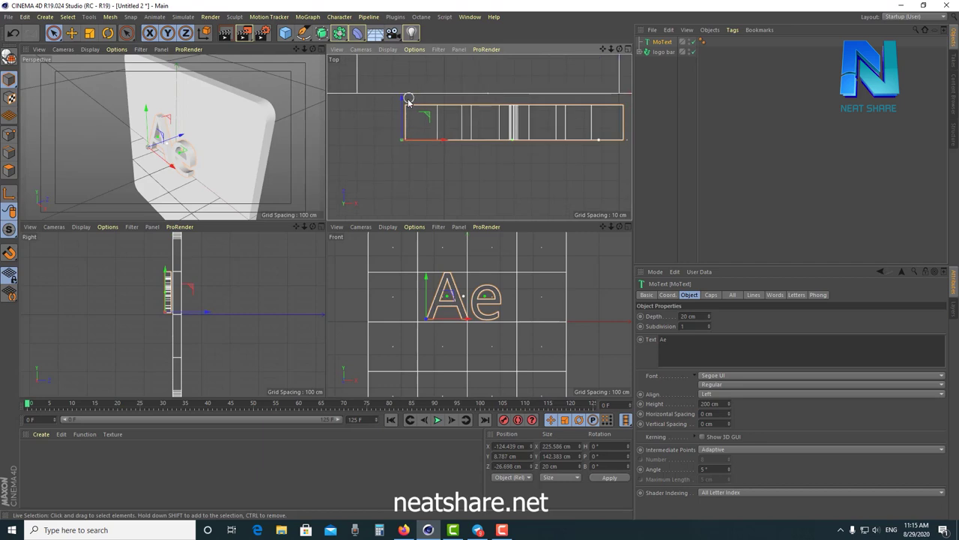
{"action": "middle_click_drag", "start_coordinate": [429, 125], "coordinate": [379, 118], "text": "alt"}
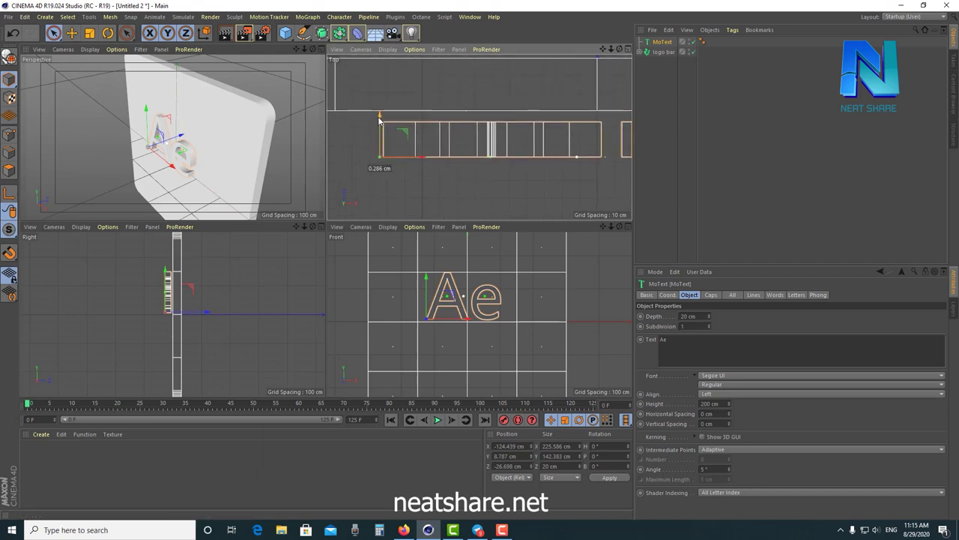
{"action": "mouse_move", "coordinate": [379, 118]}
{"action": "left_mouse_down"}
{"action": "mouse_move", "coordinate": [383, 84]}
{"action": "mouse_move", "coordinate": [379, 129]}
{"action": "left_mouse_up"}
{"action": "scroll", "coordinate": [388, 103], "scroll_direction": "up", "scroll_amount": 2}
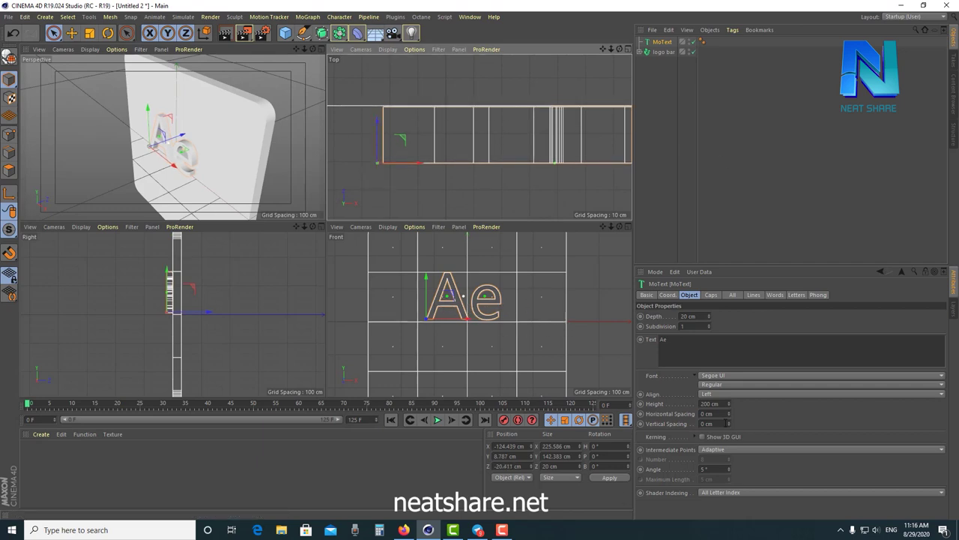
{"action": "left_click_drag", "start_coordinate": [727, 403], "coordinate": [728, 374]}
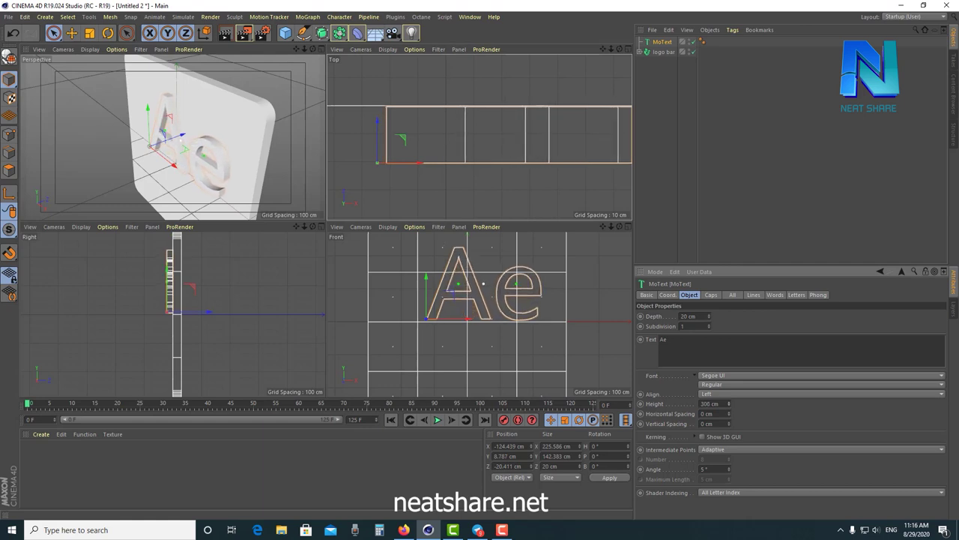
{"action": "scroll", "coordinate": [507, 362], "scroll_direction": "down", "scroll_amount": 3}
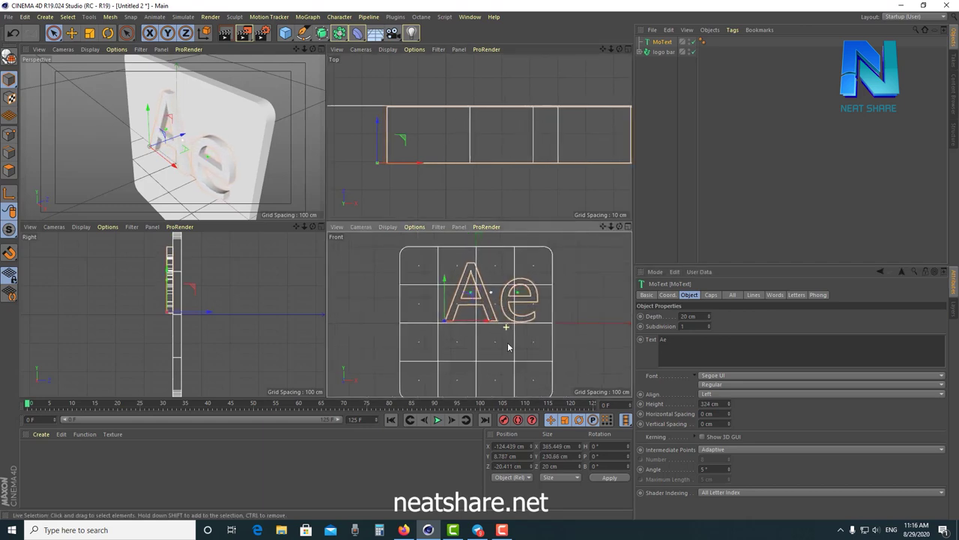
{"action": "left_click_drag", "start_coordinate": [728, 403], "coordinate": [728, 410]}
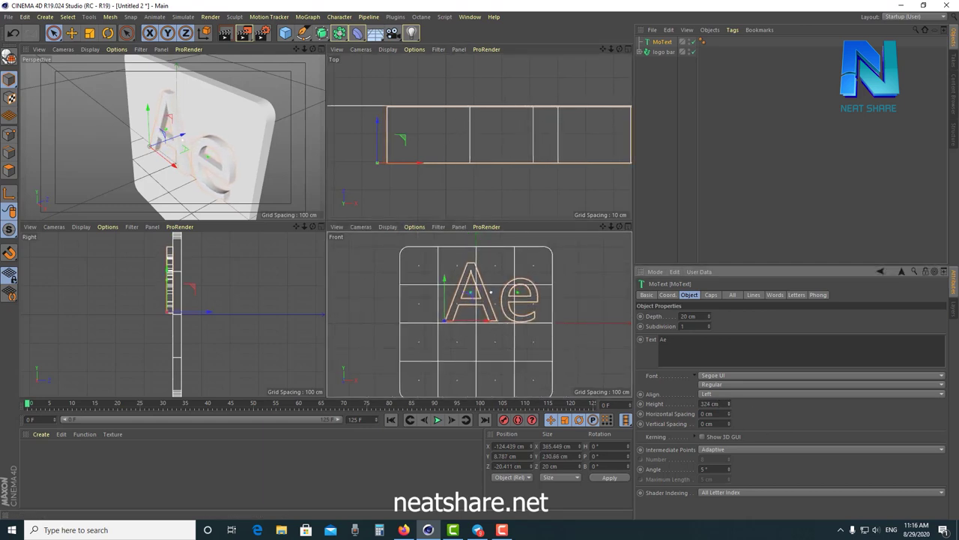
{"action": "left_click_drag", "start_coordinate": [472, 322], "coordinate": [511, 337]}
- Enable Show 3D GUI, set height 315 cm, font Comfortaa Bold, and -10 cm horizontal spacing
{"action": "scroll", "coordinate": [511, 336], "scroll_direction": "up", "scroll_amount": 1}
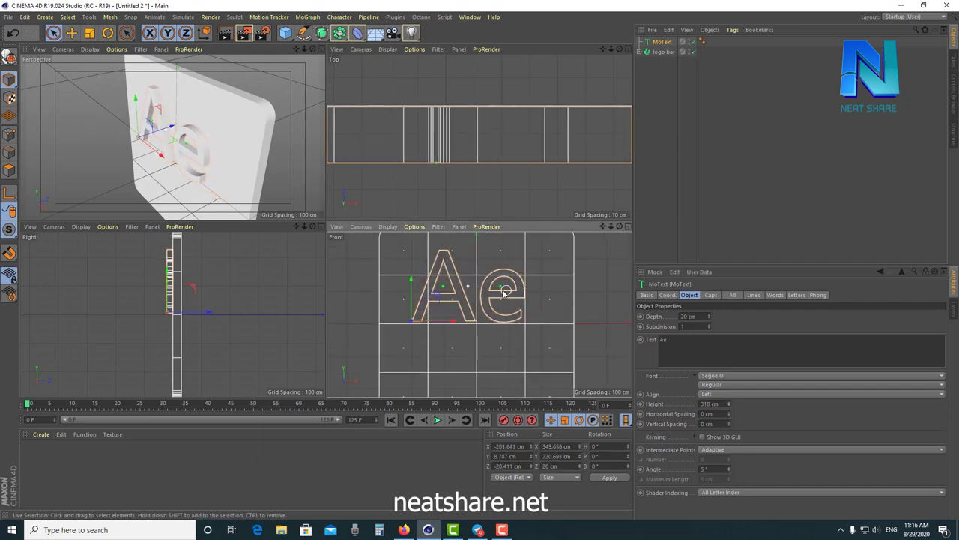
{"action": "left_click", "coordinate": [702, 438]}
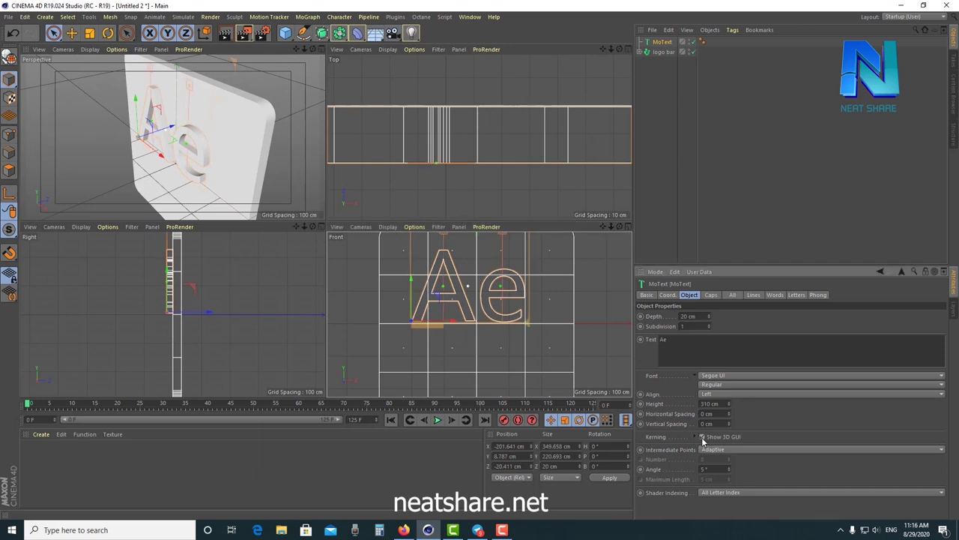
{"action": "left_click", "coordinate": [532, 329]}
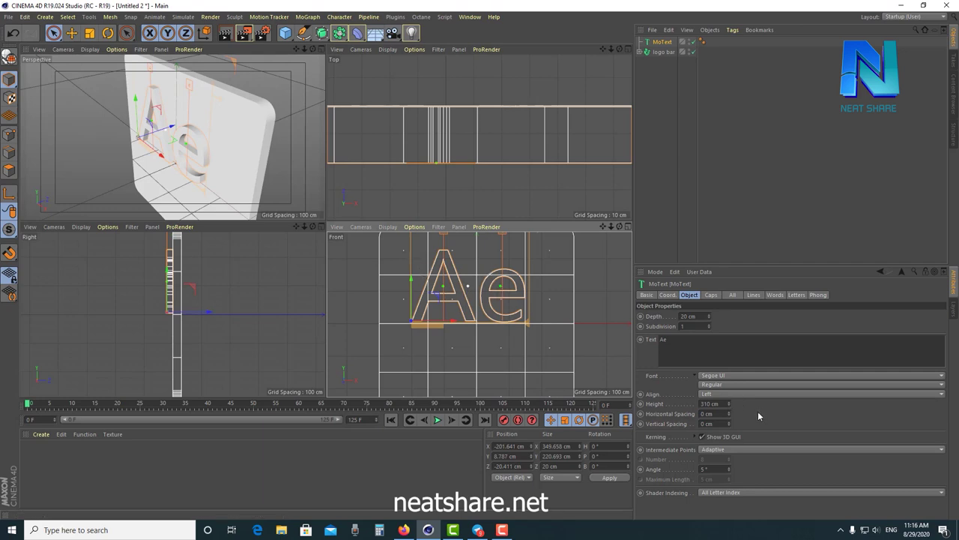
{"action": "mouse_move", "coordinate": [729, 407]}
{"action": "left_mouse_down"}
{"action": "mouse_move", "coordinate": [729, 394]}
{"action": "mouse_move", "coordinate": [728, 442]}
{"action": "mouse_move", "coordinate": [728, 412]}
{"action": "left_mouse_up"}
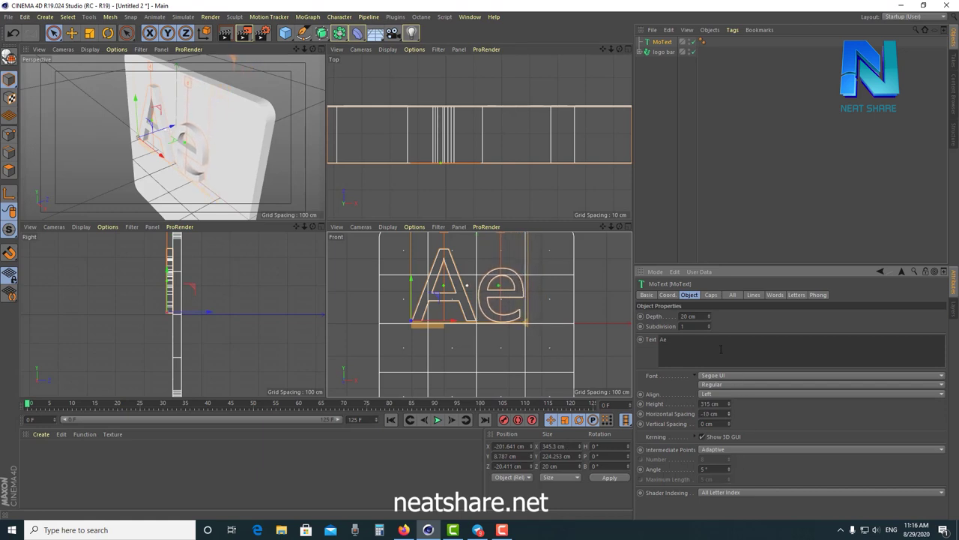
{"action": "left_click", "coordinate": [760, 372]}
{"action": "left_click", "coordinate": [747, 381]}
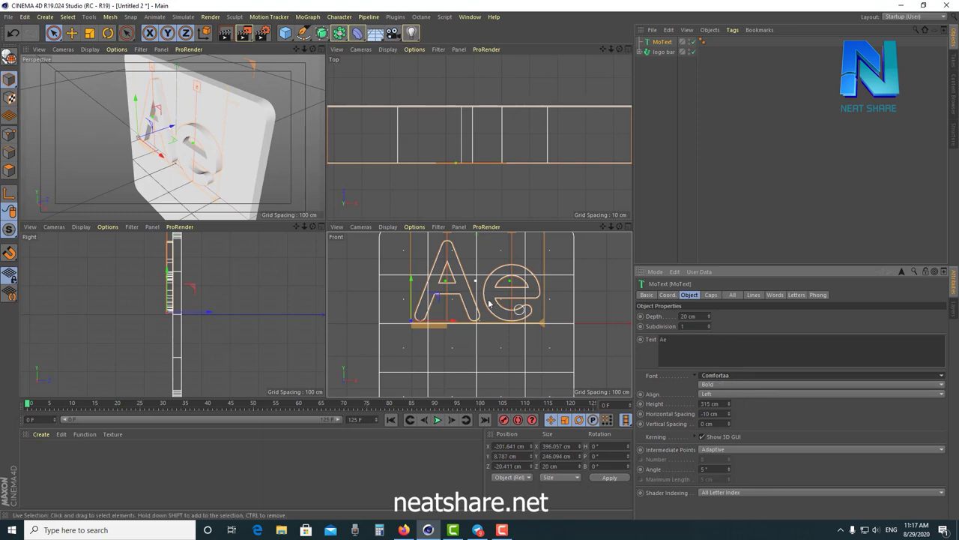
{"action": "left_click_drag", "start_coordinate": [461, 323], "coordinate": [444, 323]}
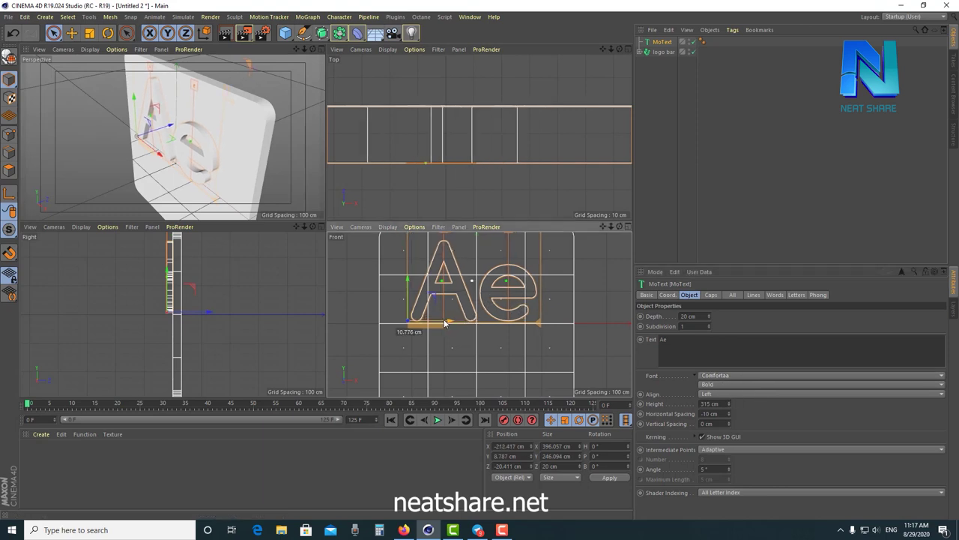
- In the maximized Perspective view, set the MoText Start and End caps to Fillet Cap
{"action": "left_click", "coordinate": [321, 50]}
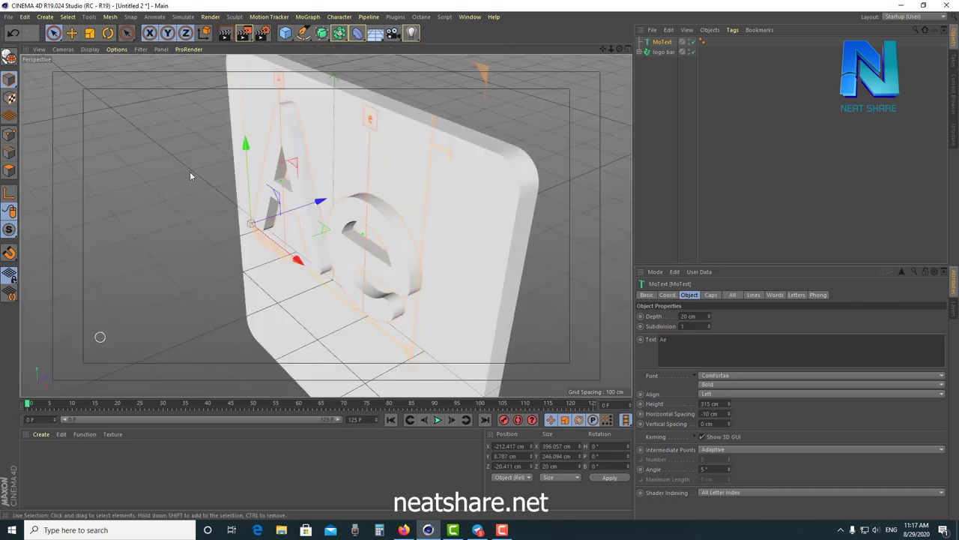
{"action": "left_click", "coordinate": [711, 295]}
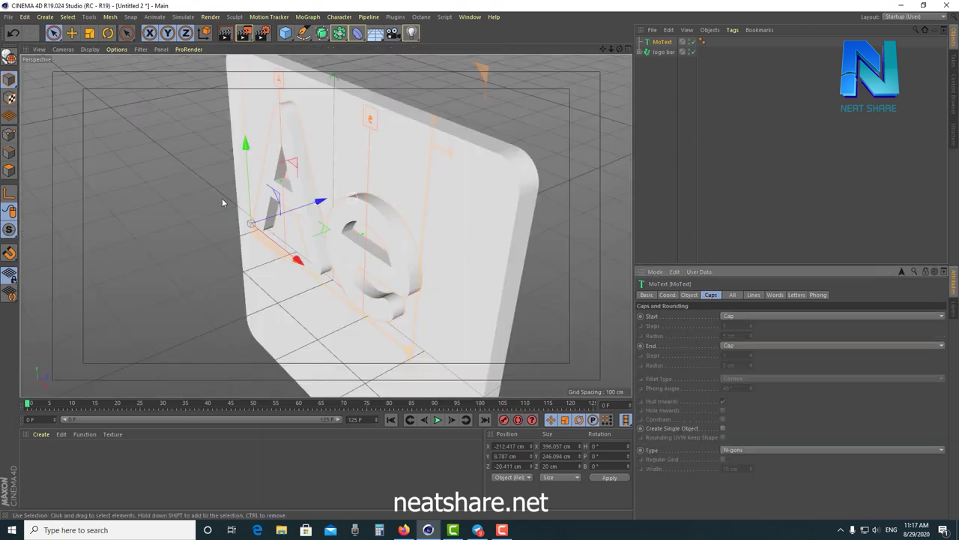
{"action": "left_click_drag", "start_coordinate": [428, 274], "coordinate": [409, 271], "text": "alt"}
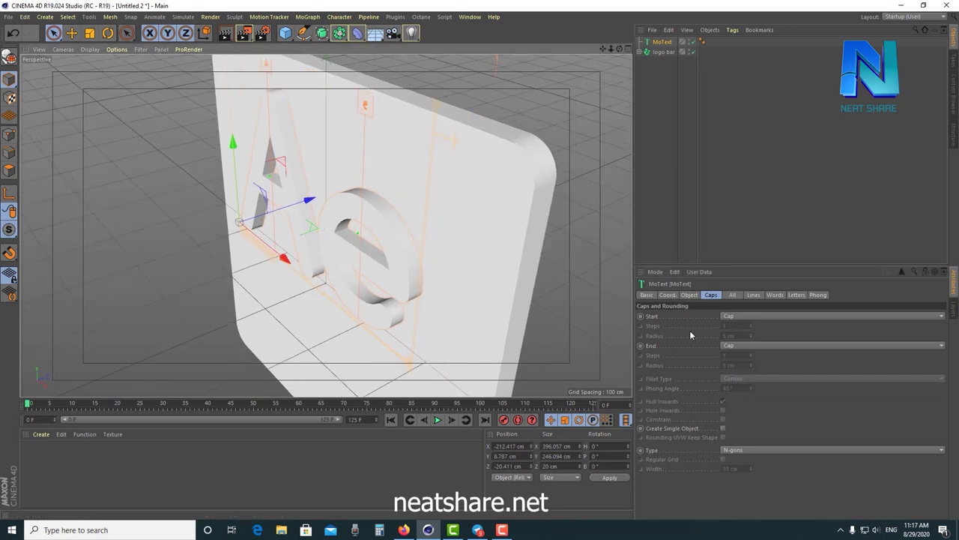
{"action": "left_click", "coordinate": [770, 315]}
{"action": "left_click", "coordinate": [760, 355]}
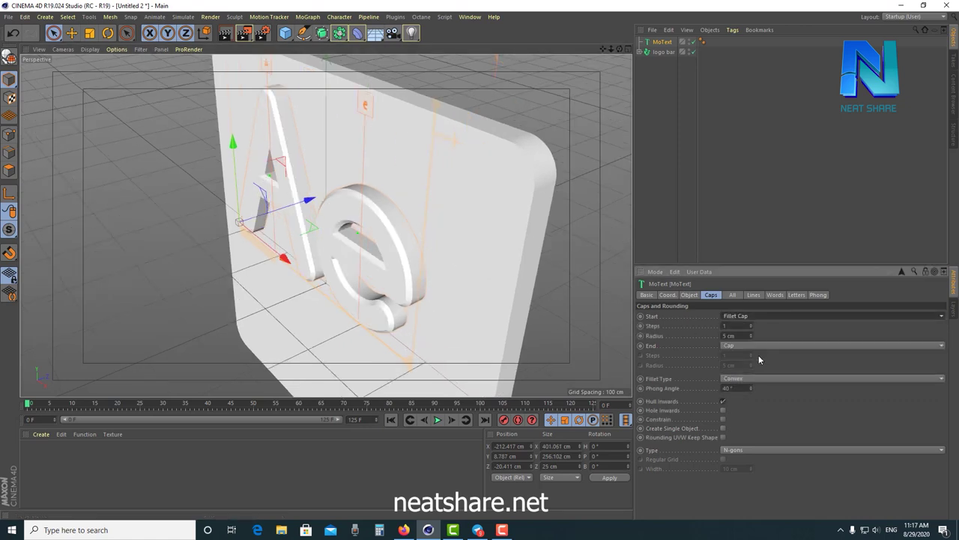
{"action": "left_click", "coordinate": [757, 345]}
{"action": "left_click", "coordinate": [753, 385]}
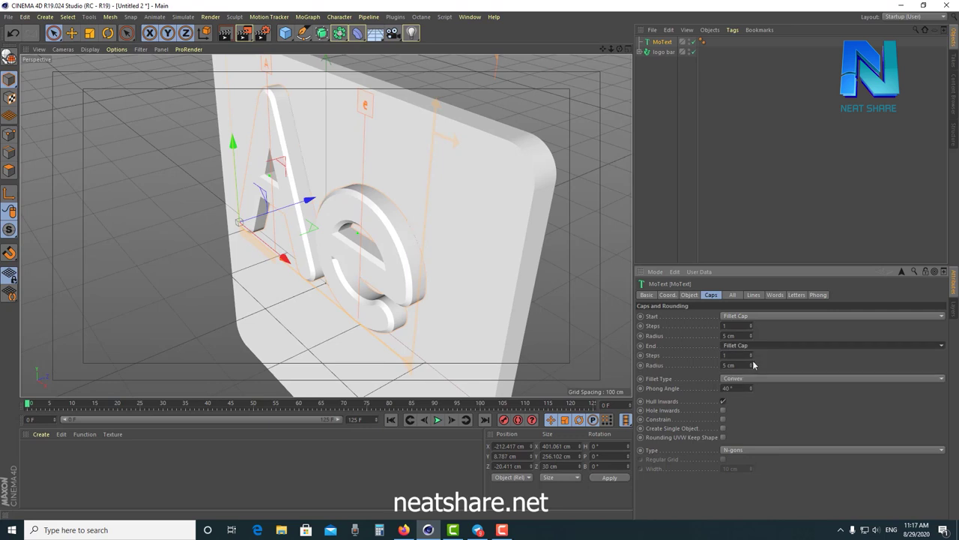
{"action": "left_click", "coordinate": [753, 345]}
{"action": "left_click", "coordinate": [752, 356]}
{"action": "left_click", "coordinate": [753, 344]}
{"action": "left_click", "coordinate": [750, 372]}
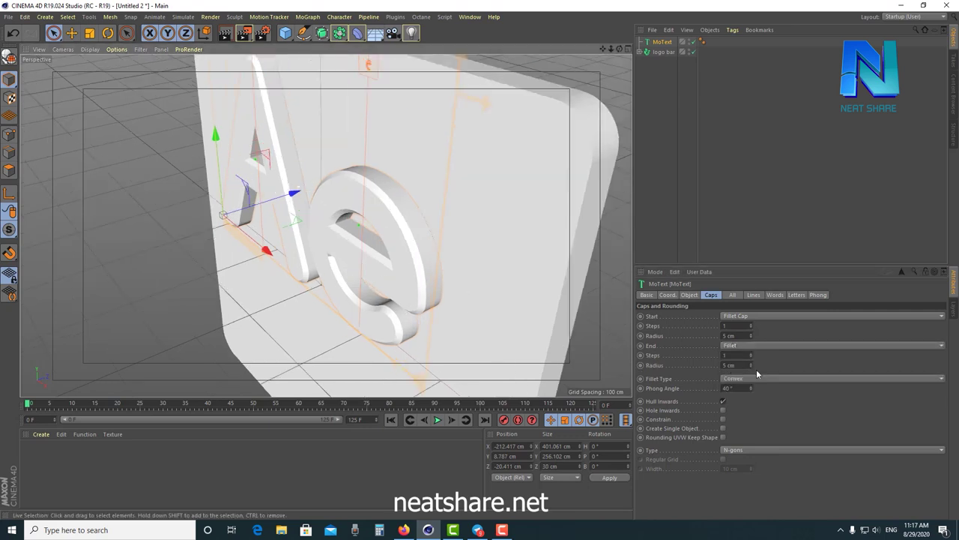
{"action": "left_click", "coordinate": [766, 345]}
{"action": "left_click", "coordinate": [759, 385]}
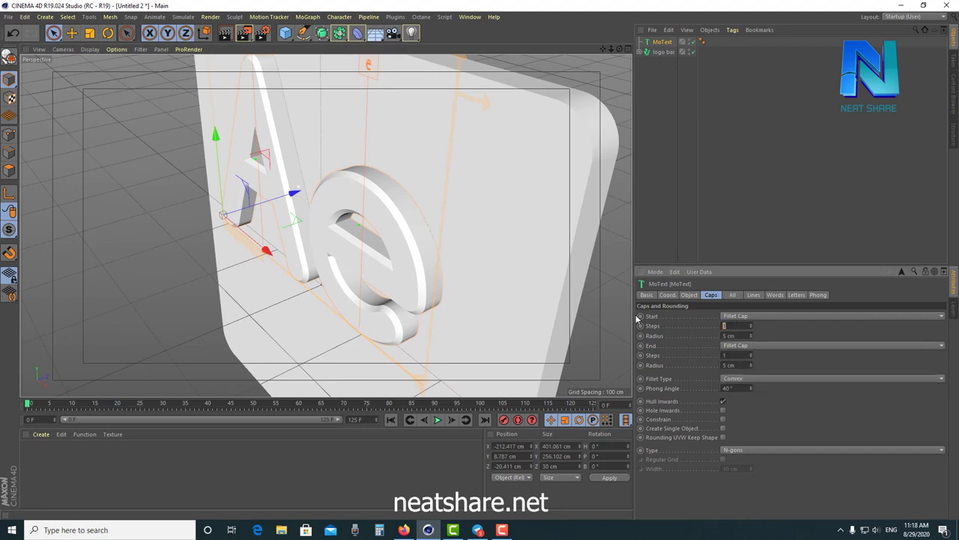
- Give both fillet caps 2 steps and a 2 cm radius, then orbit to face the Ae
{"action": "left_click_drag", "start_coordinate": [750, 337], "coordinate": [776, 336]}
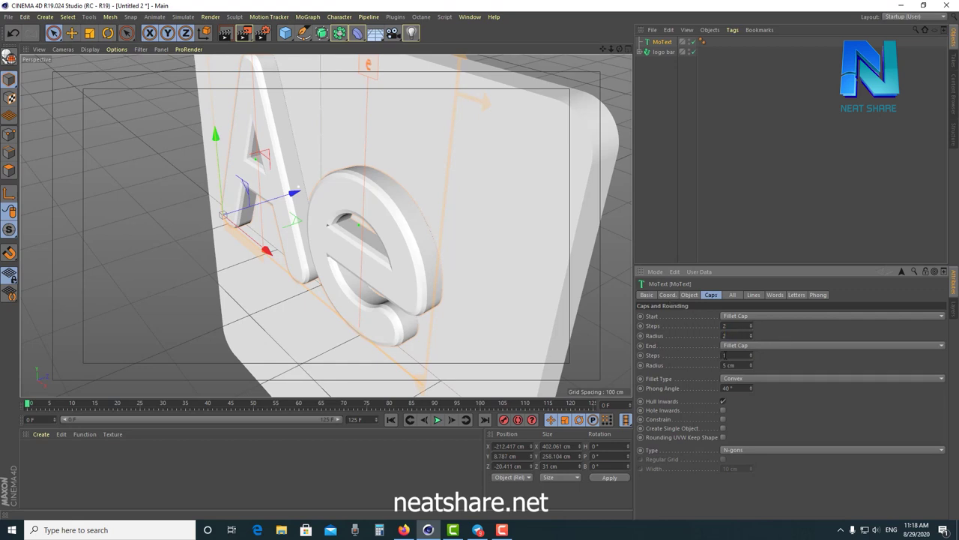
{"action": "key", "text": "Tab"}
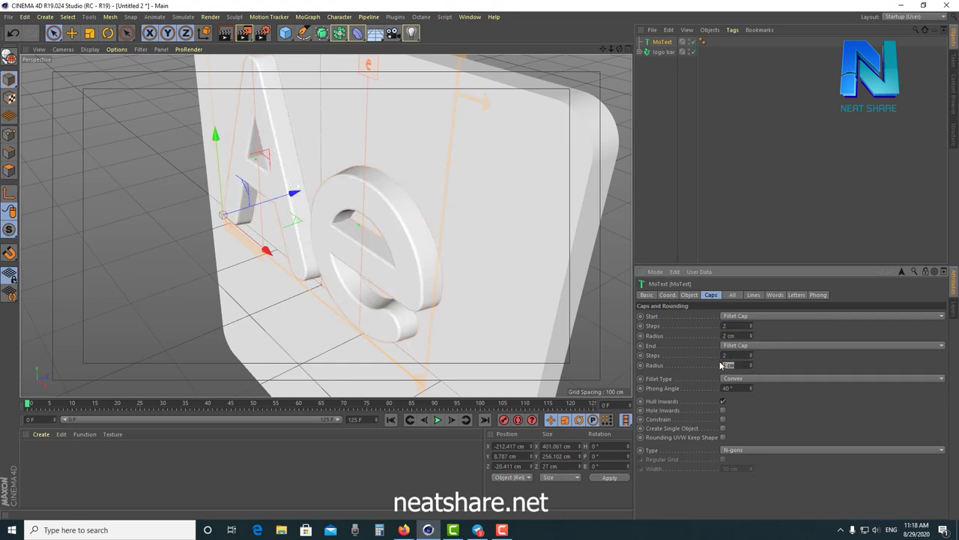
{"action": "key", "text": "Return"}
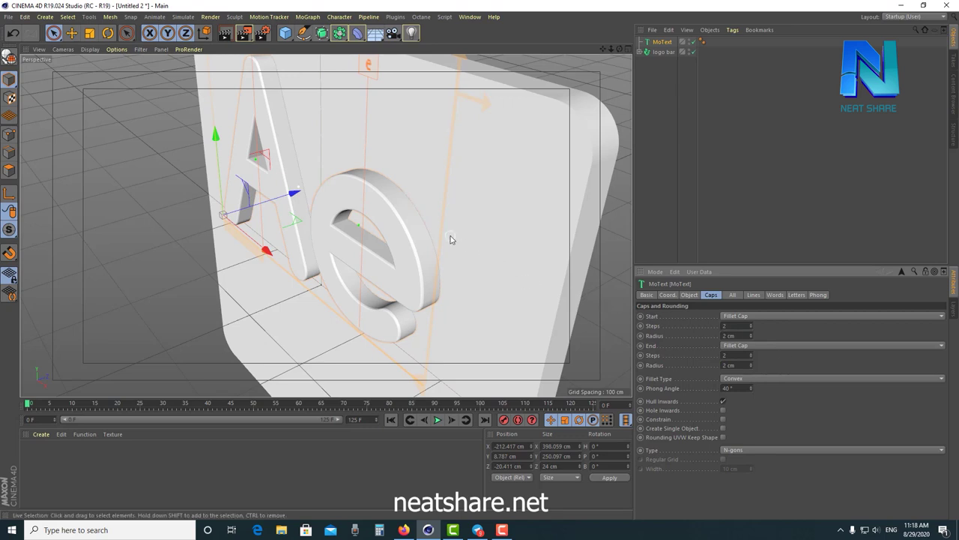
{"action": "mouse_move", "coordinate": [430, 230]}
{"action": "left_mouse_down", "text": "alt"}
{"action": "mouse_move", "coordinate": [423, 263]}
{"action": "mouse_move", "coordinate": [484, 257]}
{"action": "left_mouse_up", "text": "alt"}
{"action": "scroll", "coordinate": [439, 251], "scroll_direction": "down", "scroll_amount": 3}
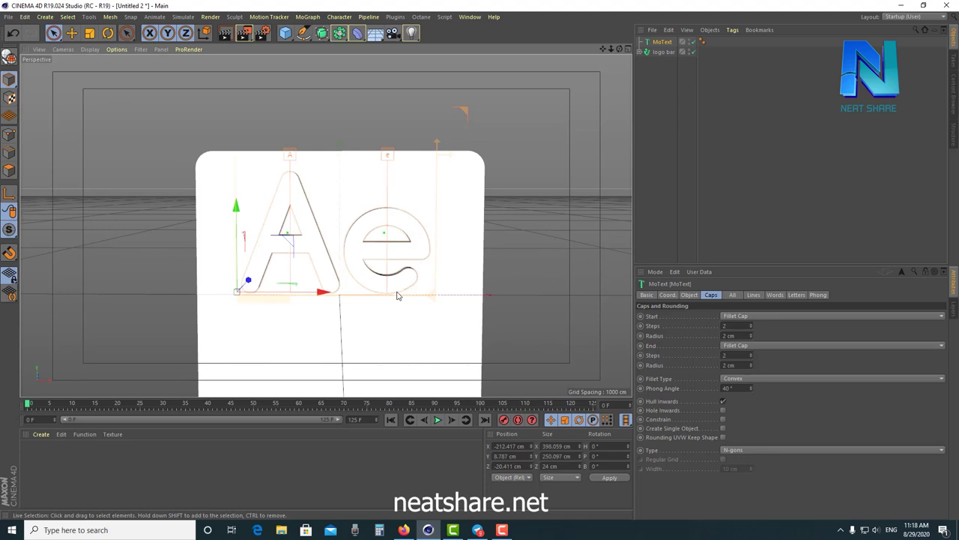
- Duplicate the Ae text, move the copy below, shrink it to 183 cm, slide it right
{"action": "left_click_drag", "start_coordinate": [398, 296], "coordinate": [409, 259], "text": "alt"}
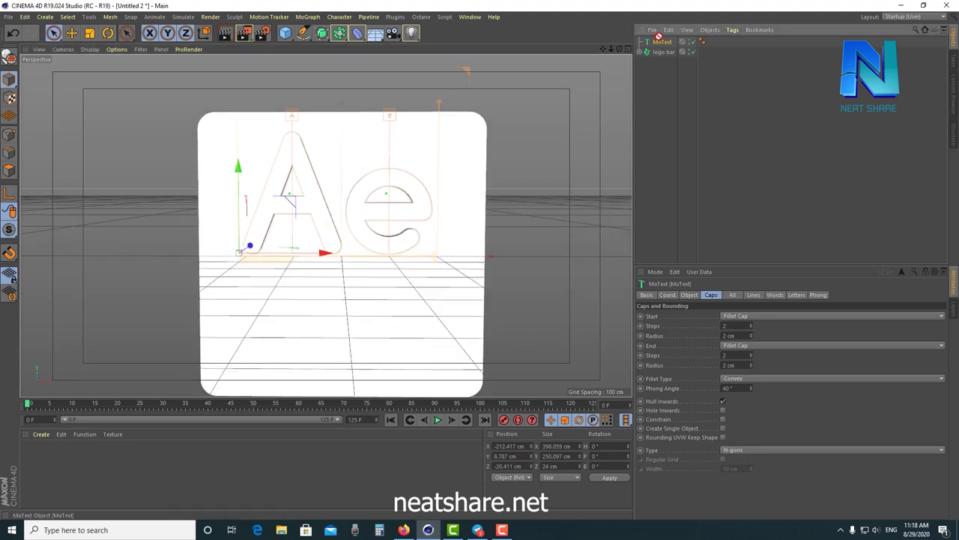
{"action": "key", "text": "ctrl+c"}
{"action": "key", "text": "ctrl+v"}
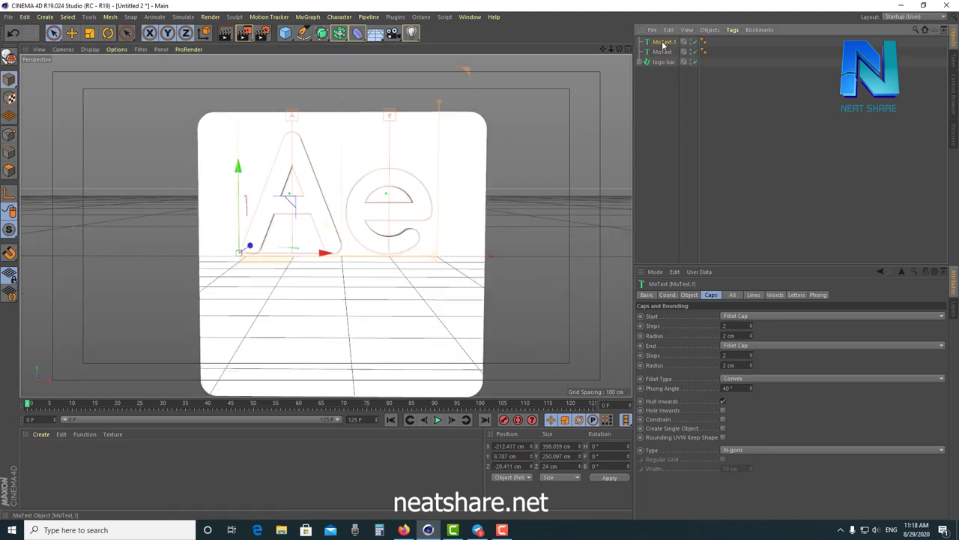
{"action": "left_click_drag", "start_coordinate": [238, 173], "coordinate": [243, 314]}
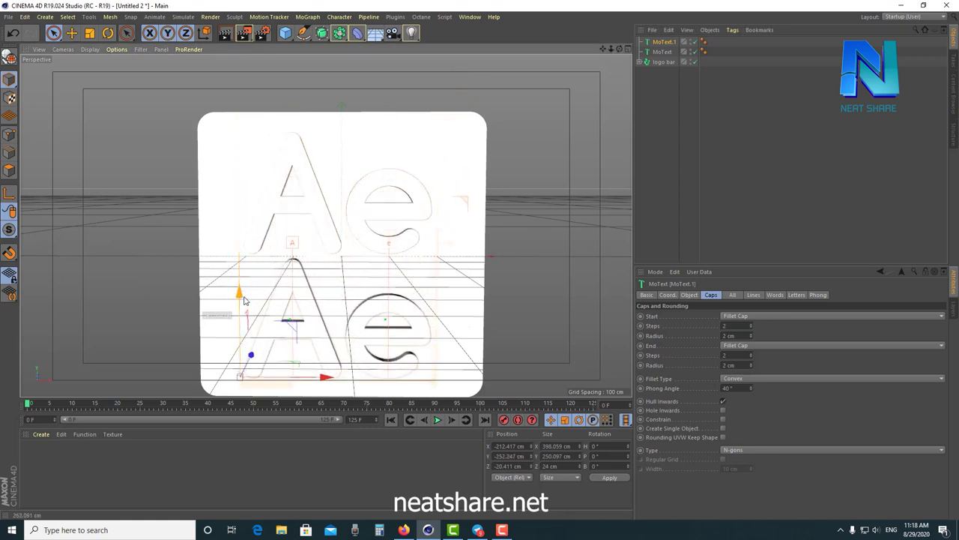
{"action": "left_click", "coordinate": [689, 294]}
{"action": "left_click_drag", "start_coordinate": [729, 403], "coordinate": [347, 382]}
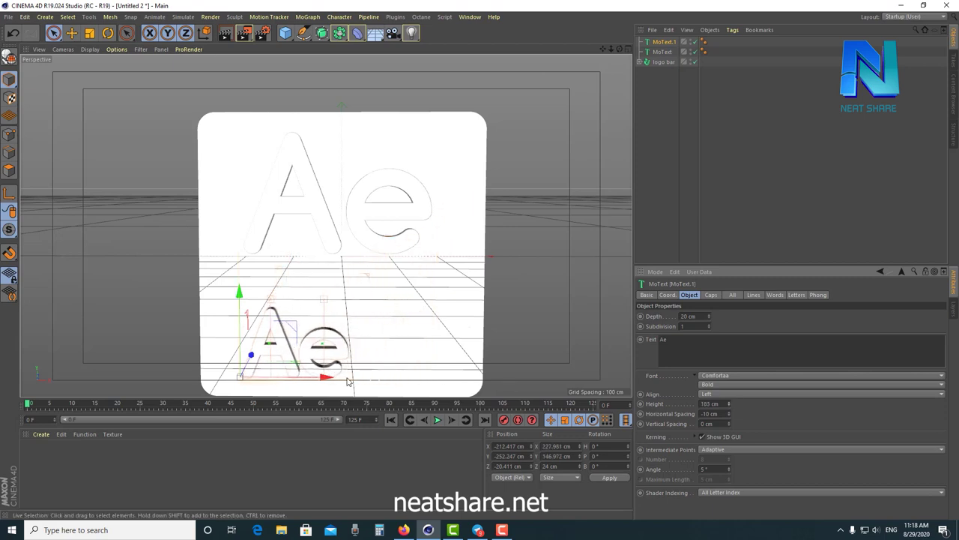
{"action": "left_click_drag", "start_coordinate": [330, 377], "coordinate": [371, 377]}
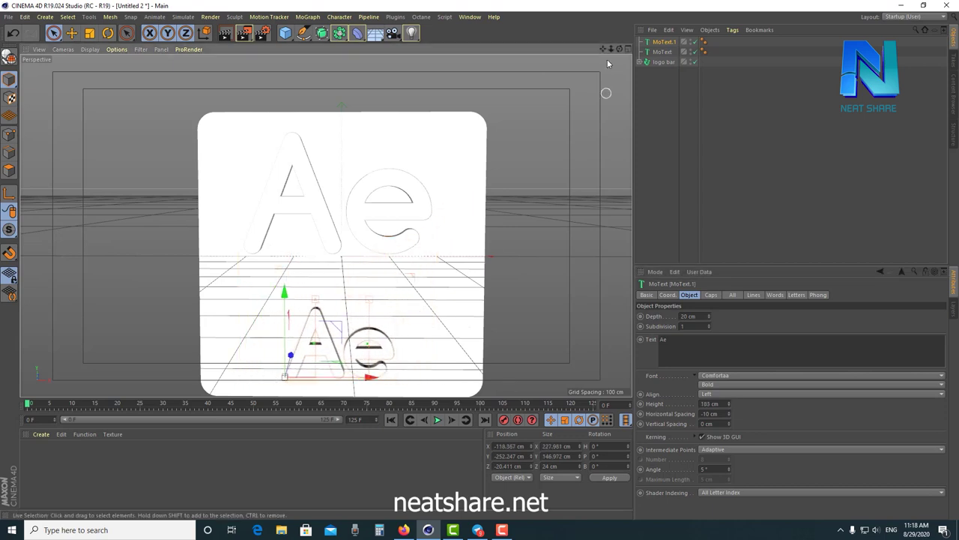
- In the maximized Front view, reposition the small Ae copy and reduce its height to 153 cm
{"action": "left_click", "coordinate": [628, 49]}
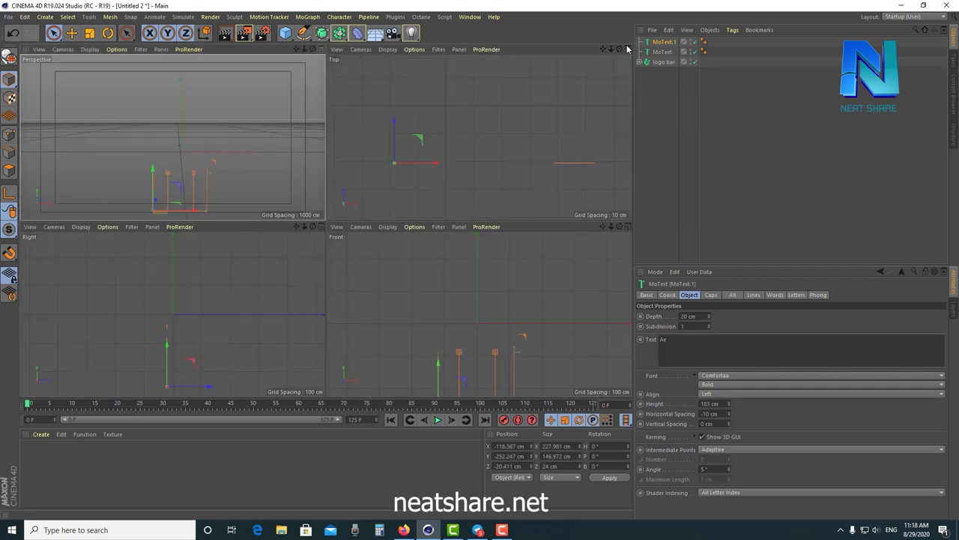
{"action": "left_click", "coordinate": [626, 226]}
{"action": "scroll", "coordinate": [517, 262], "scroll_direction": "down", "scroll_amount": 2}
{"action": "scroll", "coordinate": [502, 240], "scroll_direction": "down", "scroll_amount": 2}
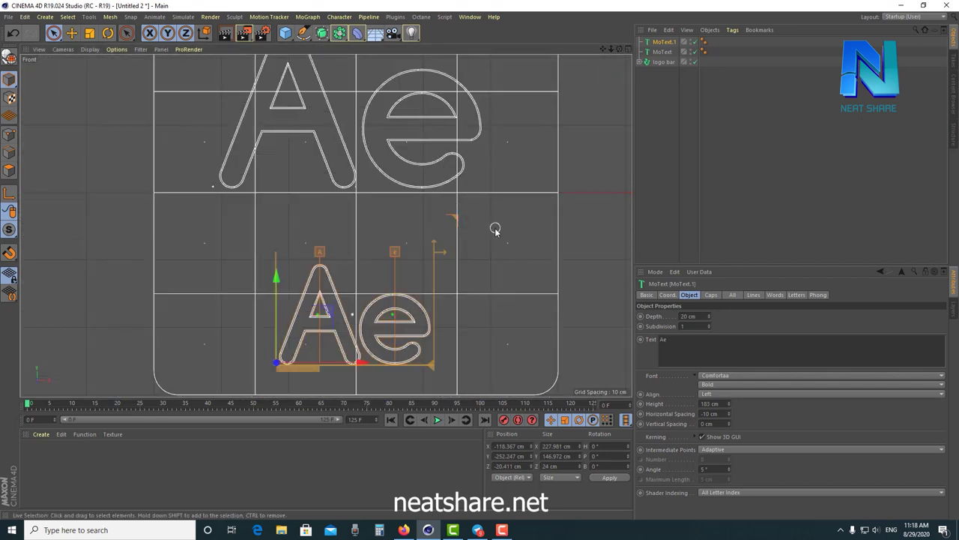
{"action": "scroll", "coordinate": [450, 240], "scroll_direction": "down", "scroll_amount": 2}
{"action": "left_click_drag", "start_coordinate": [362, 259], "coordinate": [361, 212]}
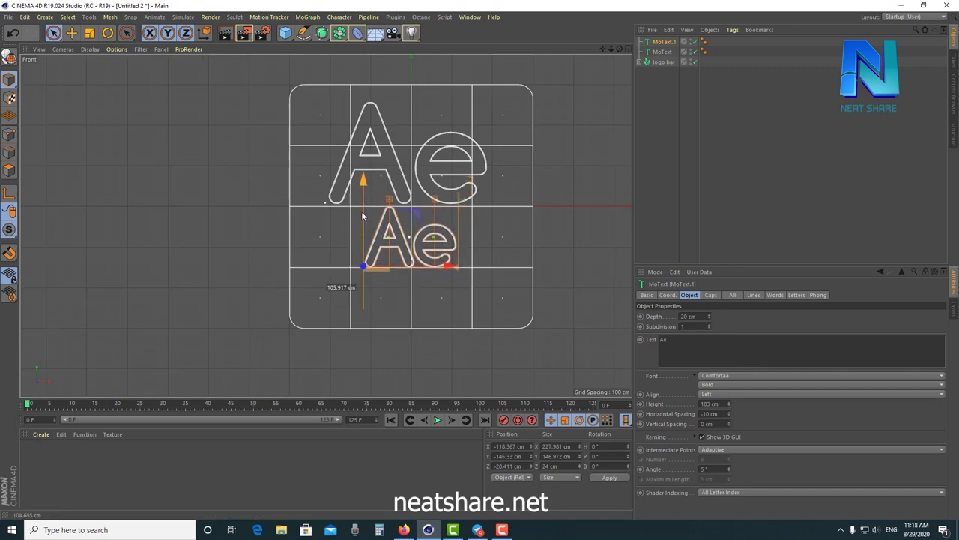
{"action": "left_click_drag", "start_coordinate": [445, 266], "coordinate": [440, 270]}
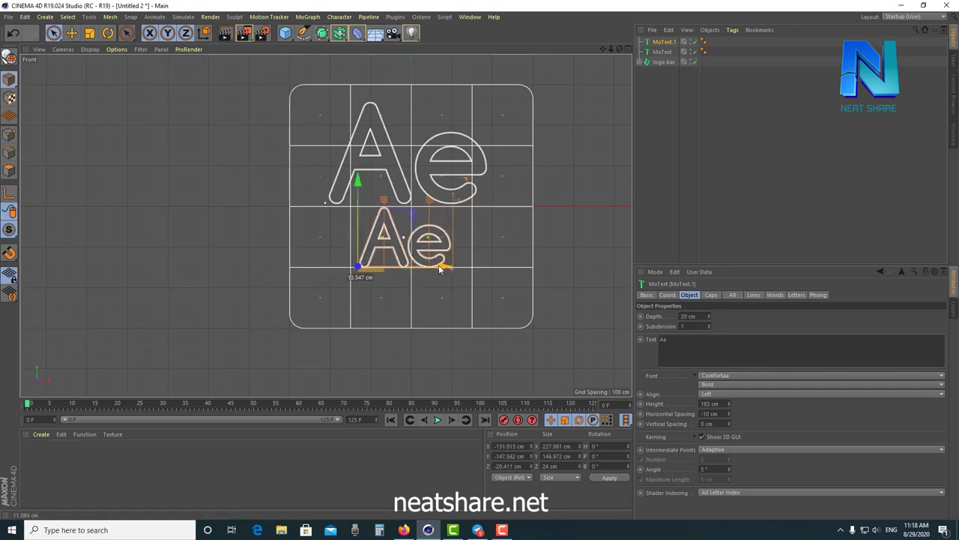
{"action": "left_click_drag", "start_coordinate": [727, 406], "coordinate": [727, 435]}
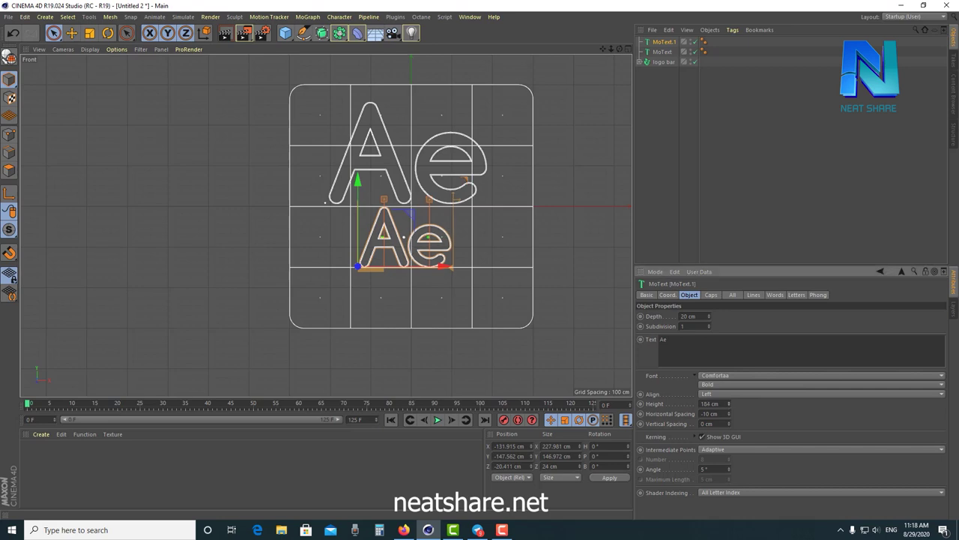
{"action": "scroll", "coordinate": [470, 285], "scroll_direction": "up", "scroll_amount": 1}
{"action": "scroll", "coordinate": [445, 250], "scroll_direction": "up", "scroll_amount": 2}
{"action": "scroll", "coordinate": [456, 245], "scroll_direction": "up", "scroll_amount": 2}
{"action": "scroll", "coordinate": [442, 290], "scroll_direction": "up", "scroll_amount": 2}
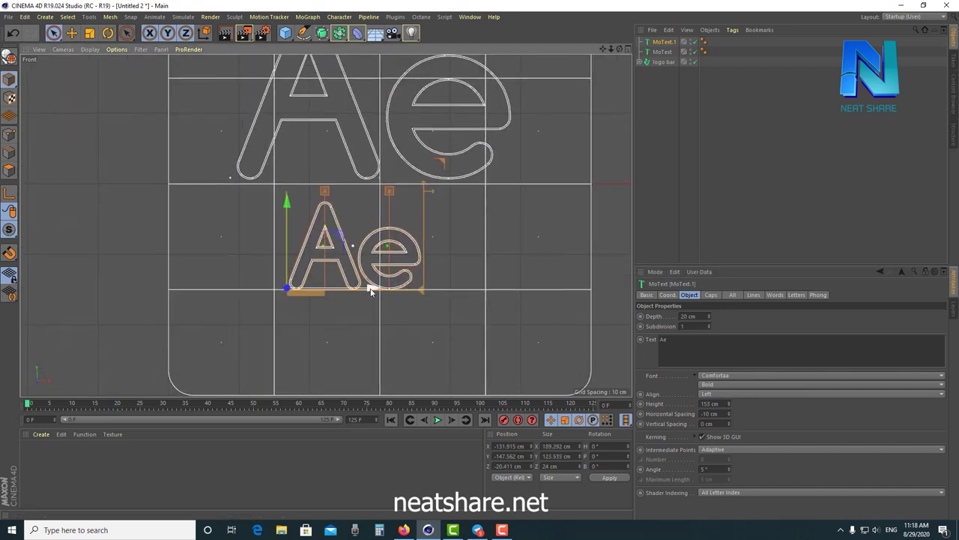
{"action": "left_click_drag", "start_coordinate": [371, 289], "coordinate": [388, 288]}
- Change the copy's text to 'After effect', shrink it to 106 cm, and slide it onto the panel
{"action": "double_click", "coordinate": [706, 341]}
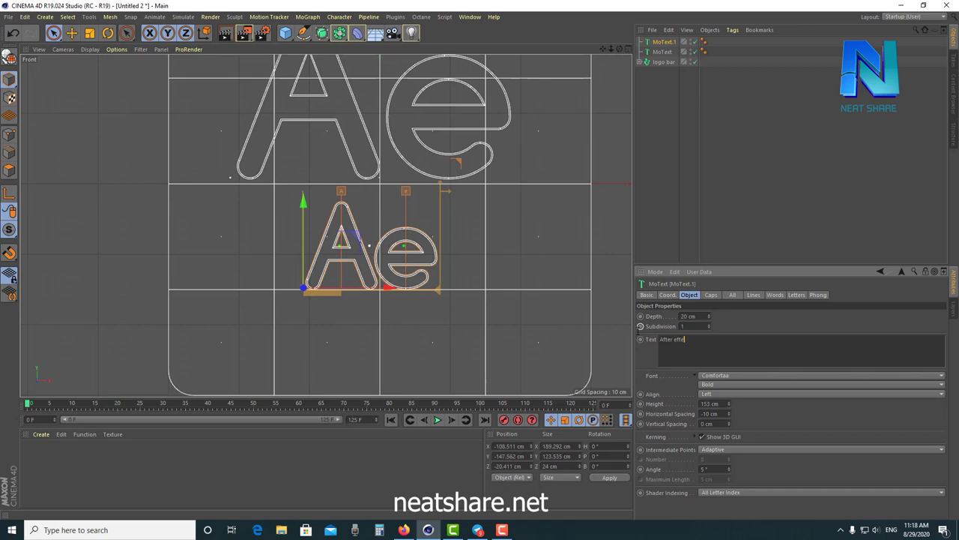
{"action": "type", "text": "ct"}
{"action": "left_click_drag", "start_coordinate": [352, 288], "coordinate": [165, 288]}
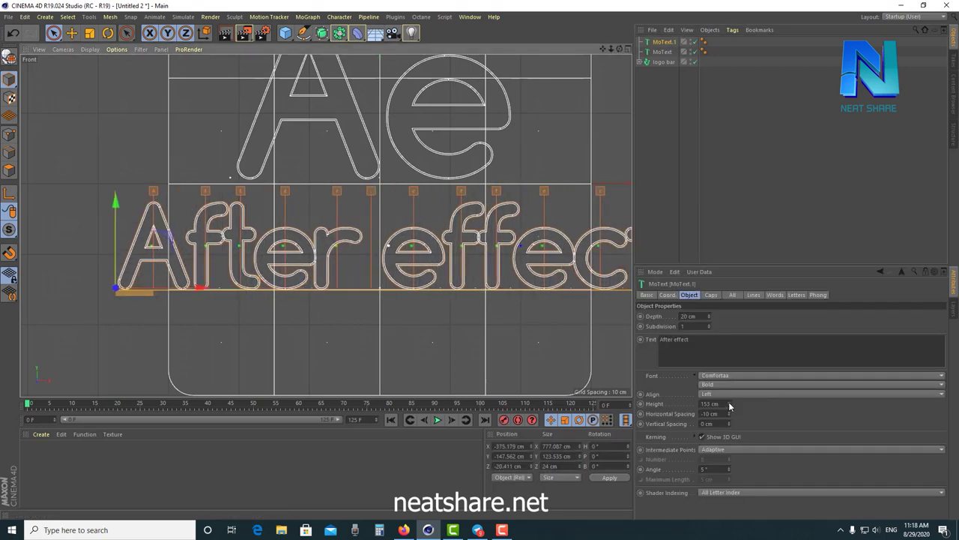
{"action": "left_click_drag", "start_coordinate": [730, 405], "coordinate": [271, 321]}
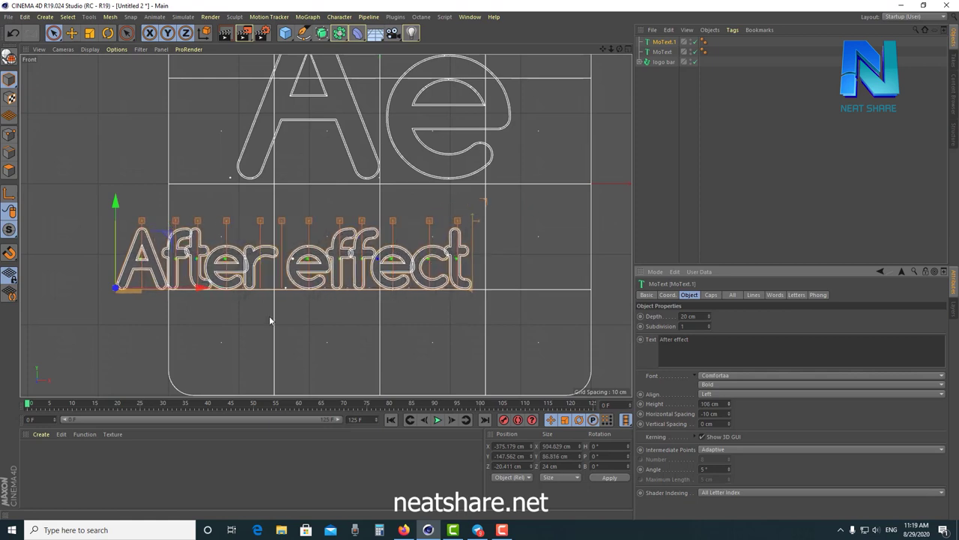
{"action": "left_click_drag", "start_coordinate": [195, 287], "coordinate": [284, 288]}
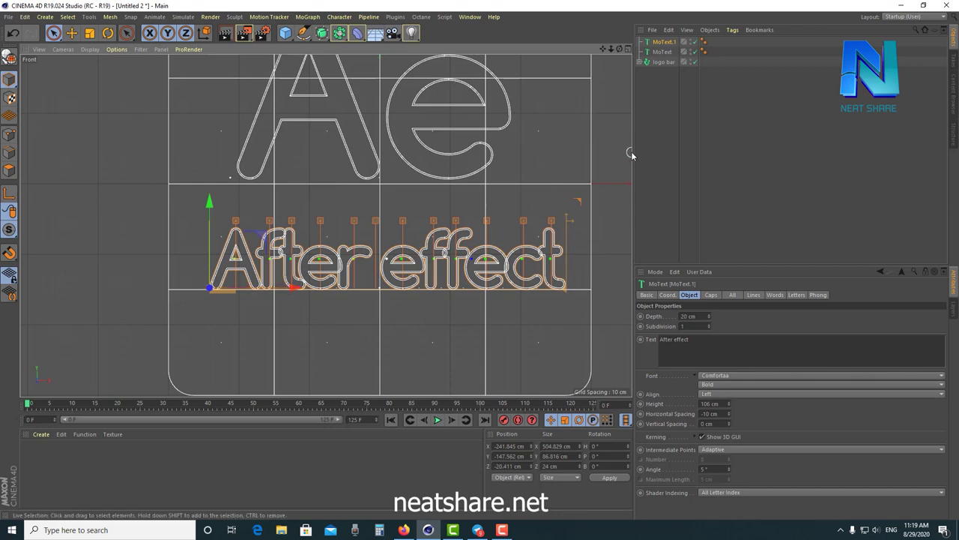
- Set Horizontal Spacing to 0 cm and centre the After effect text beneath the Ae
{"action": "double_click", "coordinate": [708, 414]}
{"action": "type", "text": "0"}
{"action": "key", "text": "Return"}
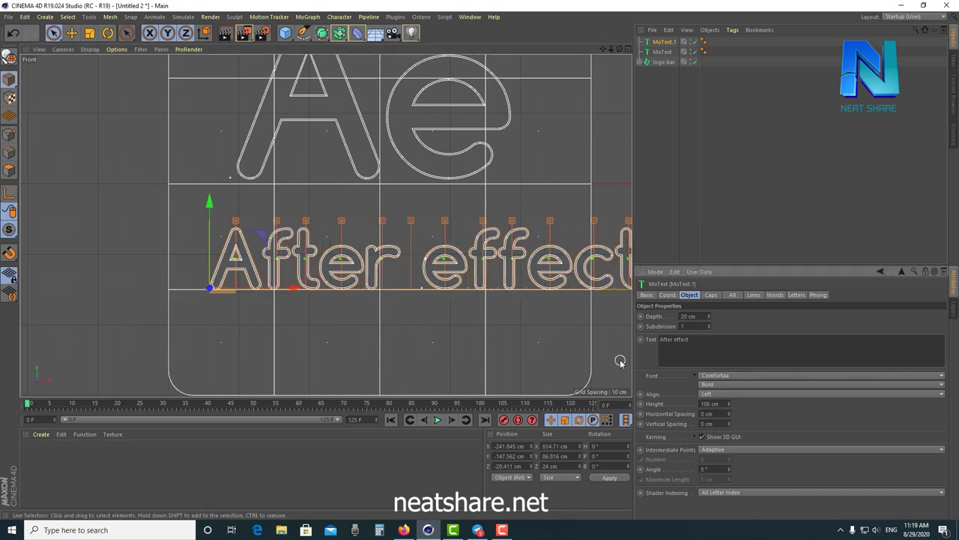
{"action": "left_click_drag", "start_coordinate": [294, 289], "coordinate": [224, 288]}
{"action": "mouse_move", "coordinate": [727, 406]}
{"action": "left_mouse_down"}
{"action": "mouse_move", "coordinate": [727, 434]}
{"action": "mouse_move", "coordinate": [727, 404]}
{"action": "left_mouse_up"}
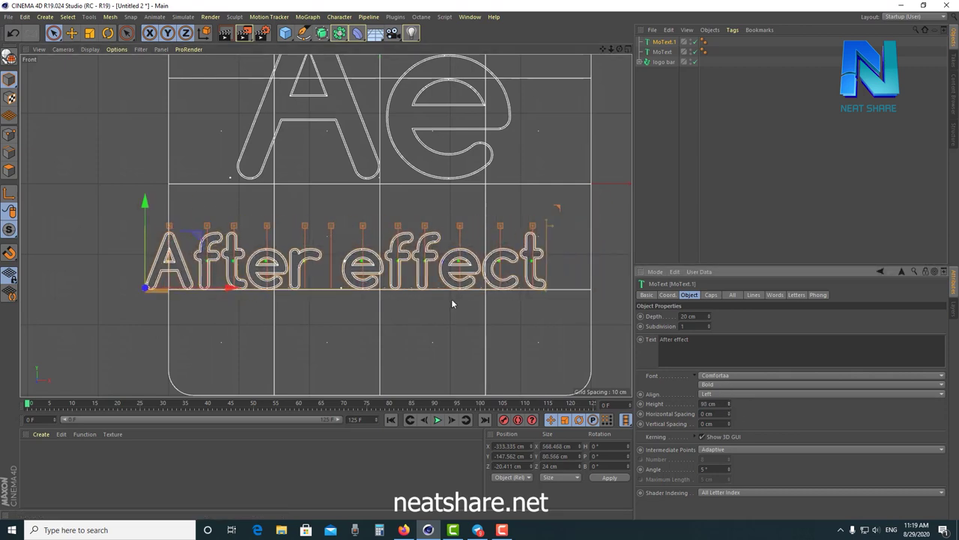
{"action": "left_click_drag", "start_coordinate": [224, 289], "coordinate": [255, 286]}
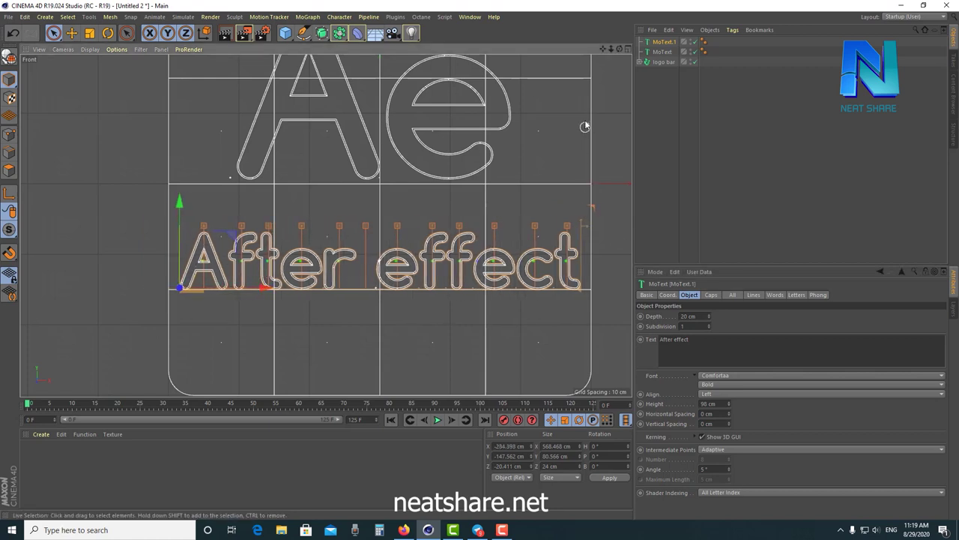
{"action": "left_click", "coordinate": [628, 49]}
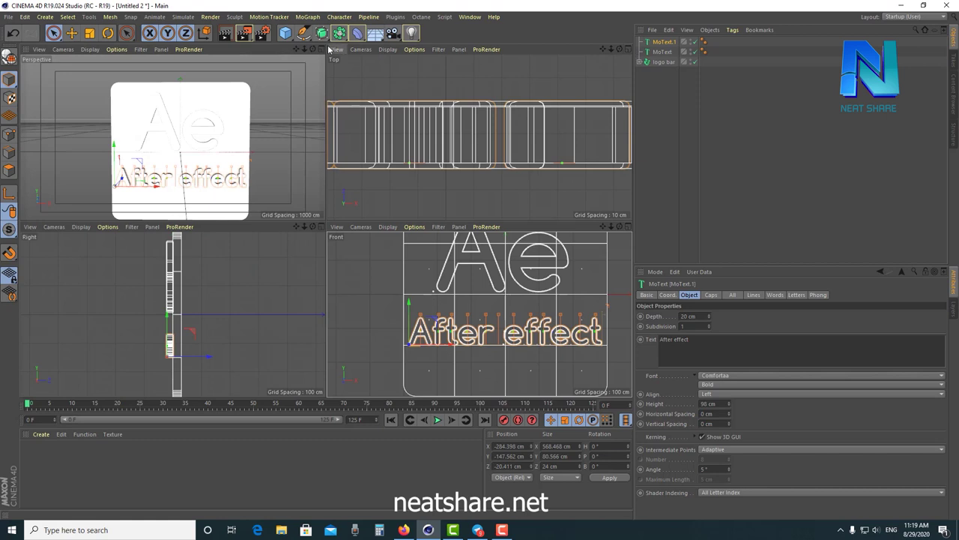
- Maximize the Perspective view, deselect the text, and orbit to see the panel at an angle
{"action": "left_click", "coordinate": [322, 48]}
{"action": "left_click", "coordinate": [622, 220]}
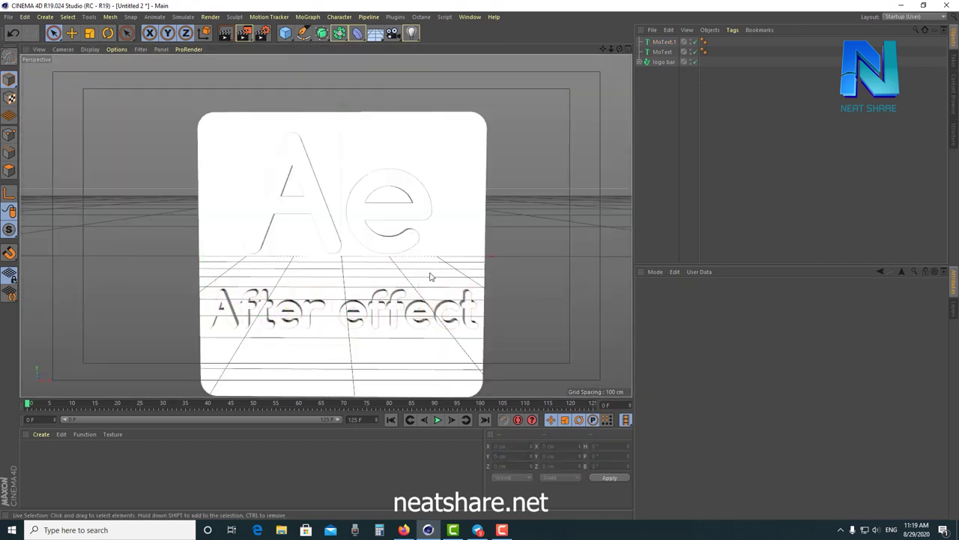
{"action": "middle_click_drag", "start_coordinate": [431, 277], "coordinate": [440, 238]}
{"action": "mouse_move", "coordinate": [452, 215]}
{"action": "left_mouse_down", "text": "alt"}
{"action": "mouse_move", "coordinate": [351, 248]}
{"action": "mouse_move", "coordinate": [524, 232]}
{"action": "mouse_move", "coordinate": [488, 193]}
{"action": "mouse_move", "coordinate": [445, 213]}
{"action": "mouse_move", "coordinate": [456, 203]}
{"action": "mouse_move", "coordinate": [439, 189]}
{"action": "mouse_move", "coordinate": [439, 222]}
{"action": "mouse_move", "coordinate": [408, 217]}
{"action": "mouse_move", "coordinate": [466, 202]}
{"action": "left_mouse_up", "text": "alt"}
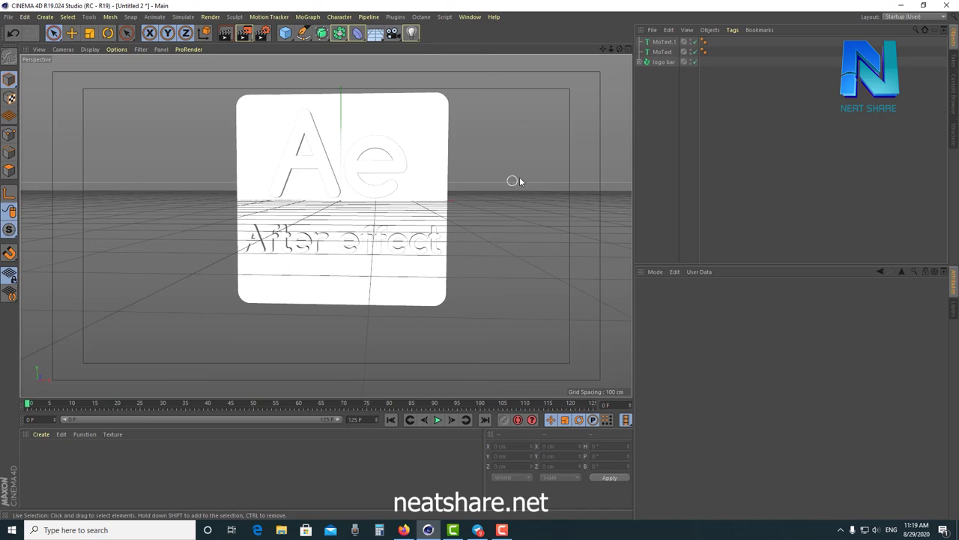
- Hide MoText and MoText.1 in the editor, then select the logo bar fracture object
{"action": "left_click", "coordinate": [672, 52]}
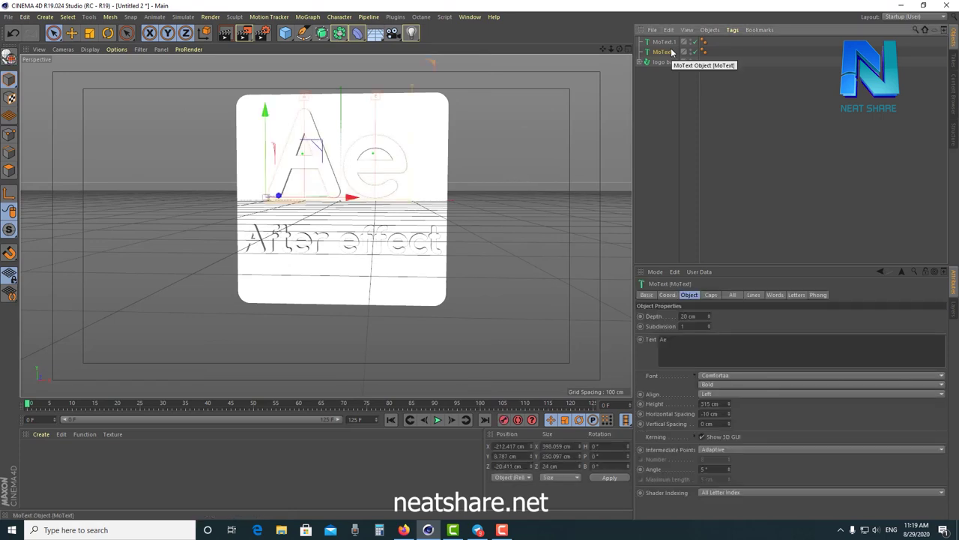
{"action": "left_click", "coordinate": [682, 43], "text": "ctrl"}
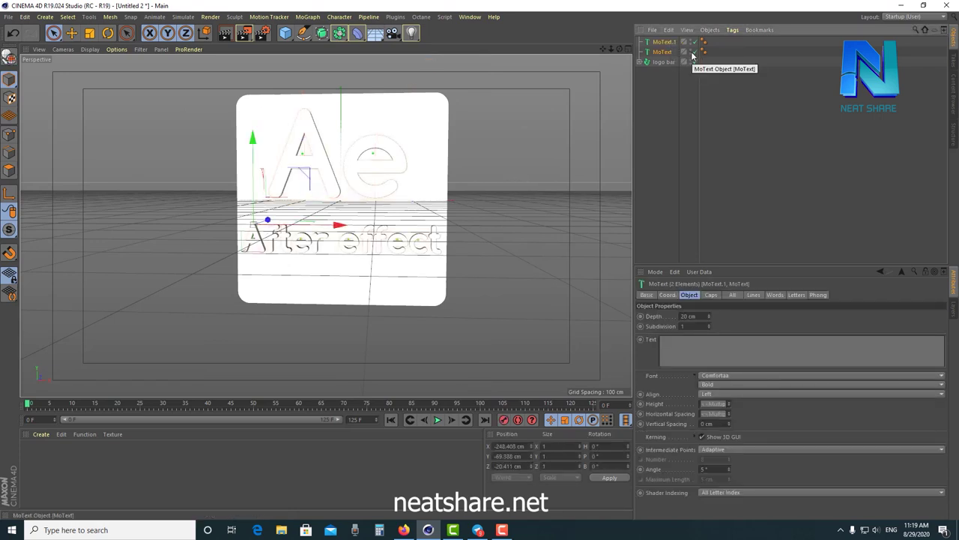
{"action": "left_click", "coordinate": [693, 50]}
{"action": "left_click", "coordinate": [693, 43]}
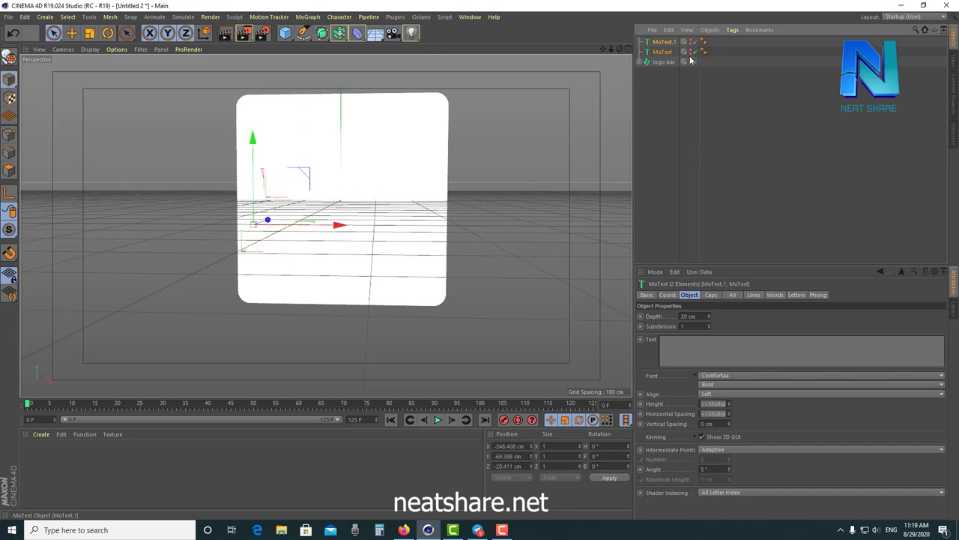
{"action": "left_click", "coordinate": [747, 127]}
{"action": "left_click", "coordinate": [659, 64]}
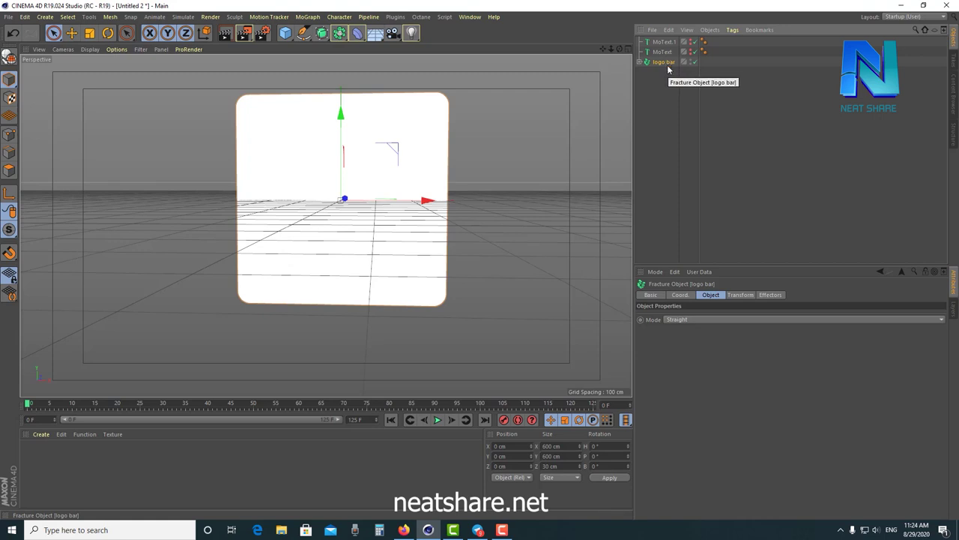
- Add a Plain effector, confirm the logo bar Fracture lists it under Effectors, and select it
{"action": "left_click", "coordinate": [309, 17]}
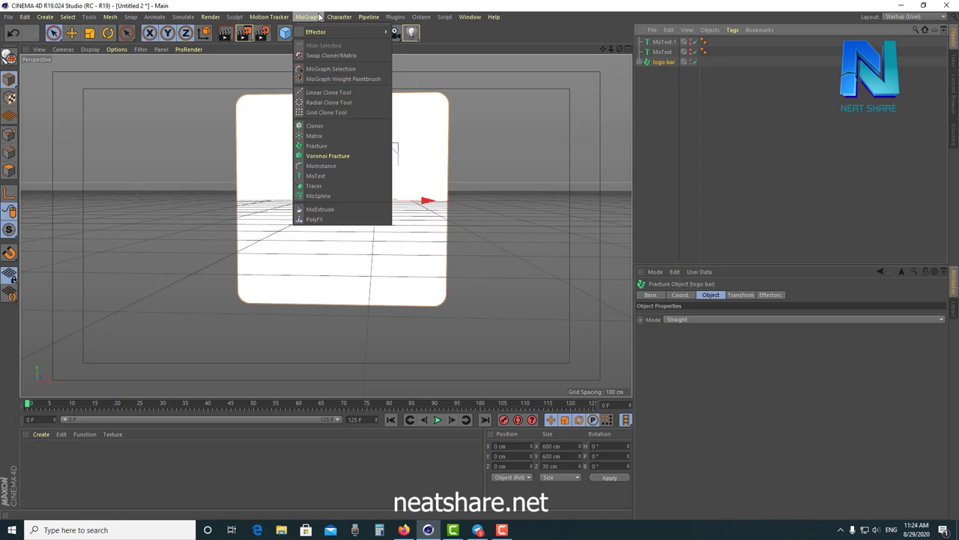
{"action": "mouse_move", "coordinate": [316, 31]}
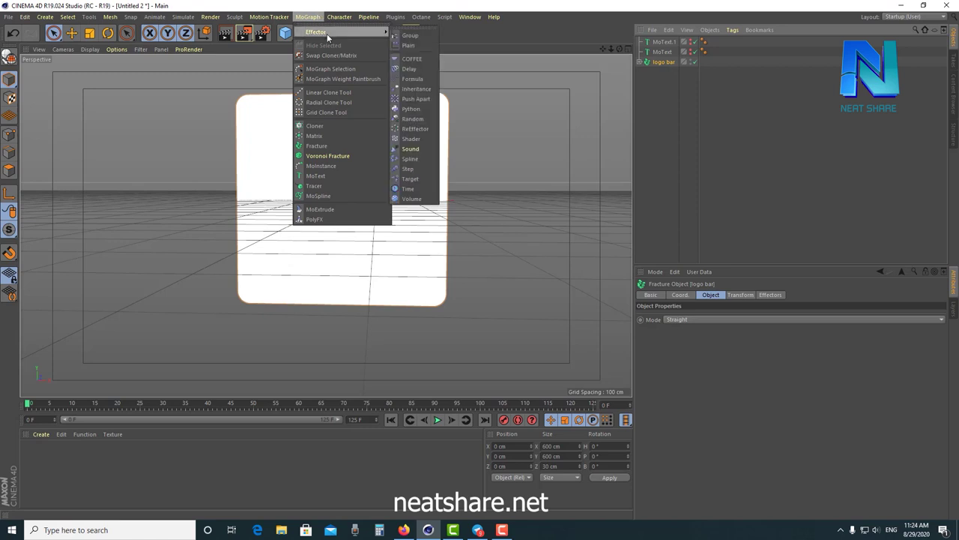
{"action": "left_click", "coordinate": [424, 45]}
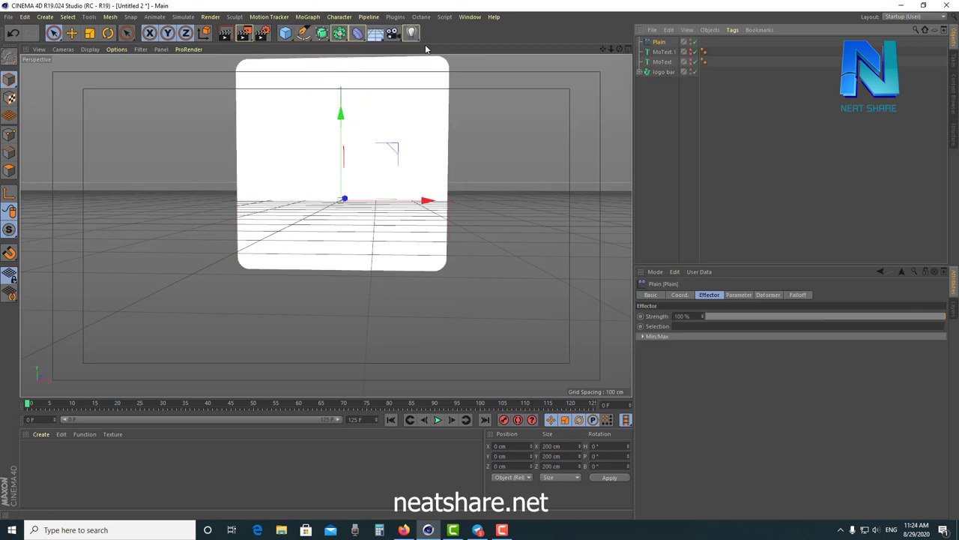
{"action": "left_click", "coordinate": [664, 72]}
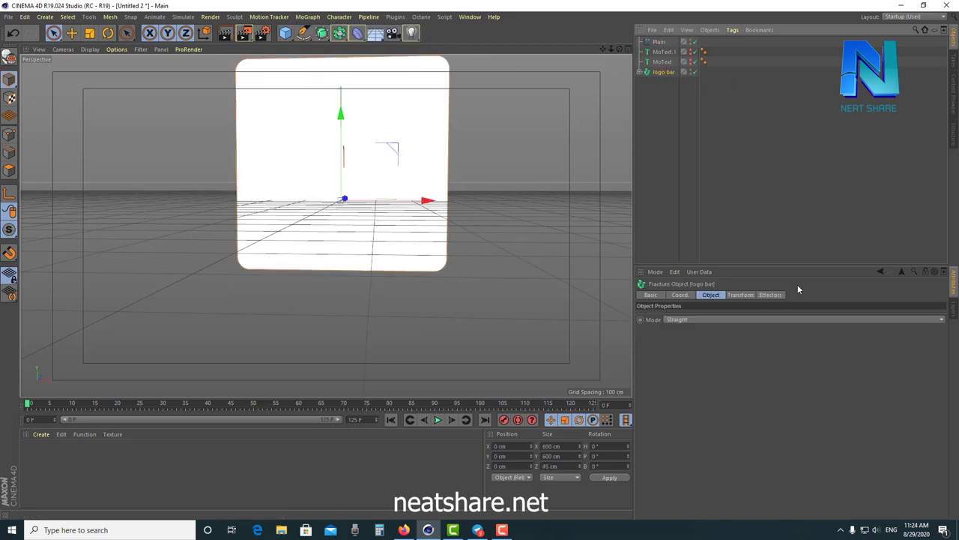
{"action": "left_click", "coordinate": [770, 296]}
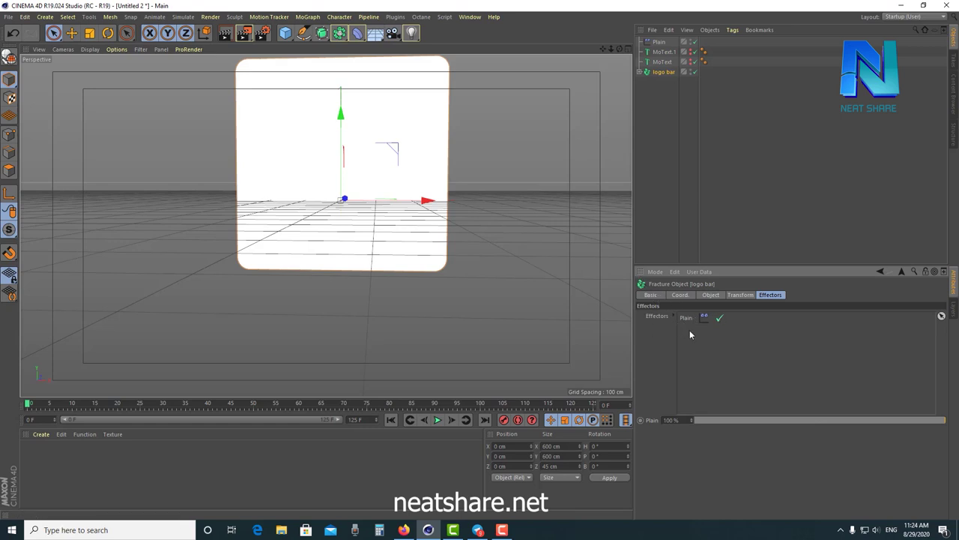
{"action": "left_click", "coordinate": [658, 42]}
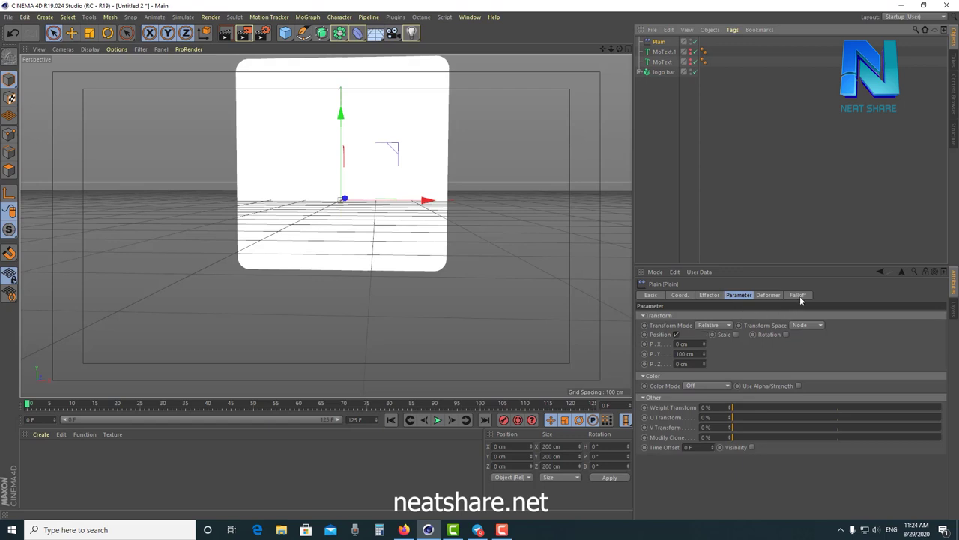
- Set the Plain effector's P.Y offset to 0 cm and its falloff shape to Sphere
{"action": "left_click", "coordinate": [688, 353]}
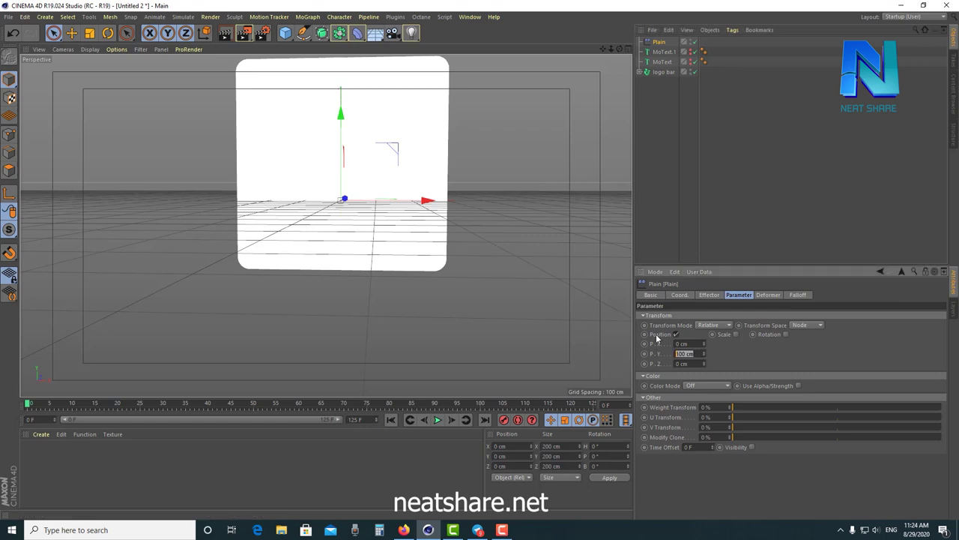
{"action": "type", "text": "0"}
{"action": "key", "text": "Return"}
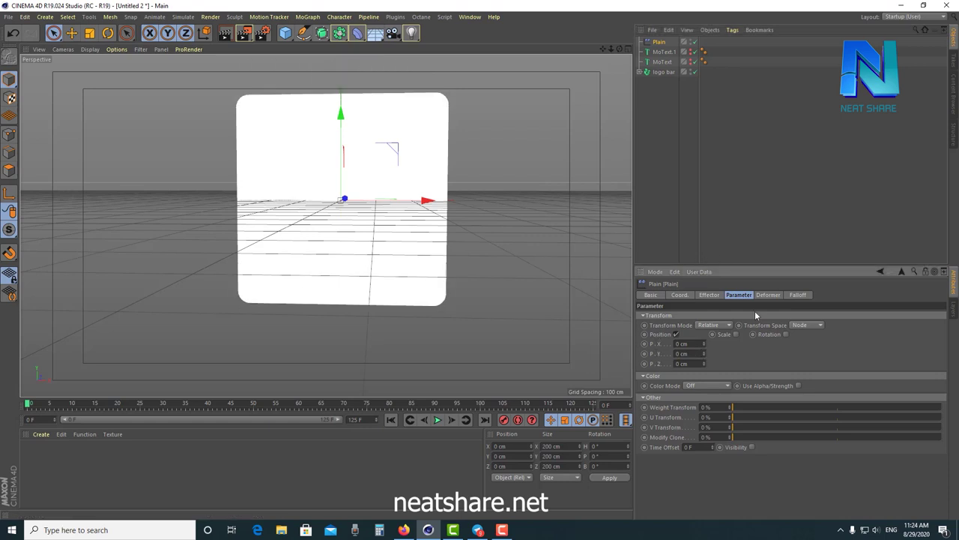
{"action": "left_click", "coordinate": [797, 295]}
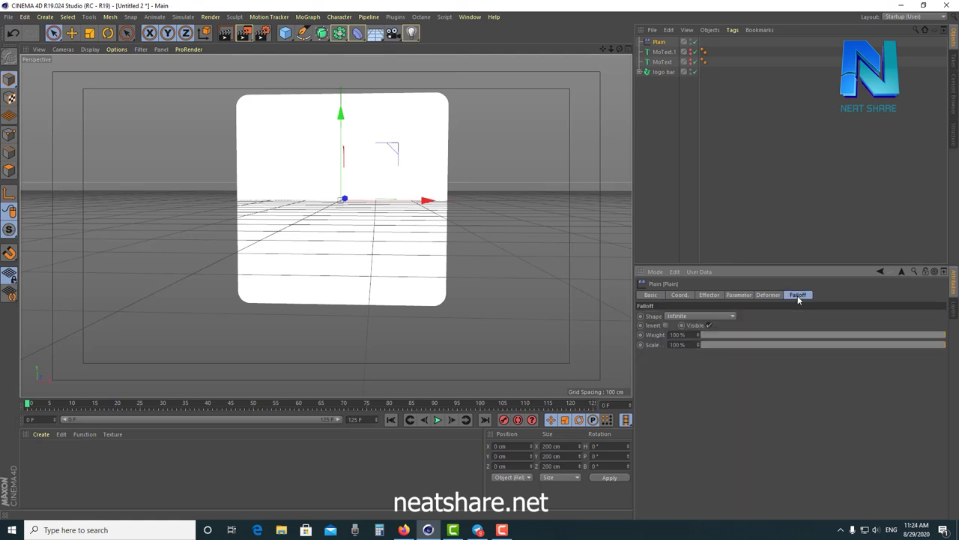
{"action": "left_click", "coordinate": [694, 317]}
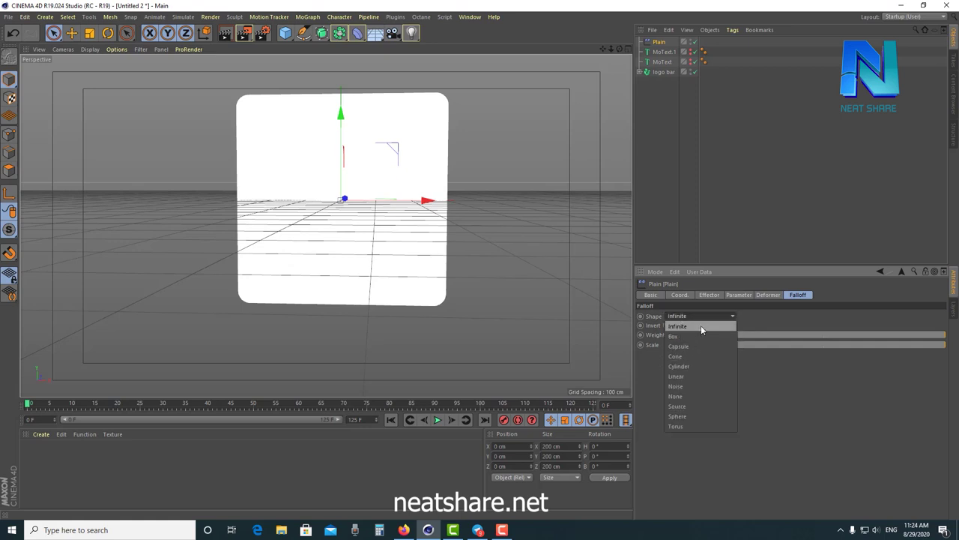
{"action": "left_click", "coordinate": [681, 416]}
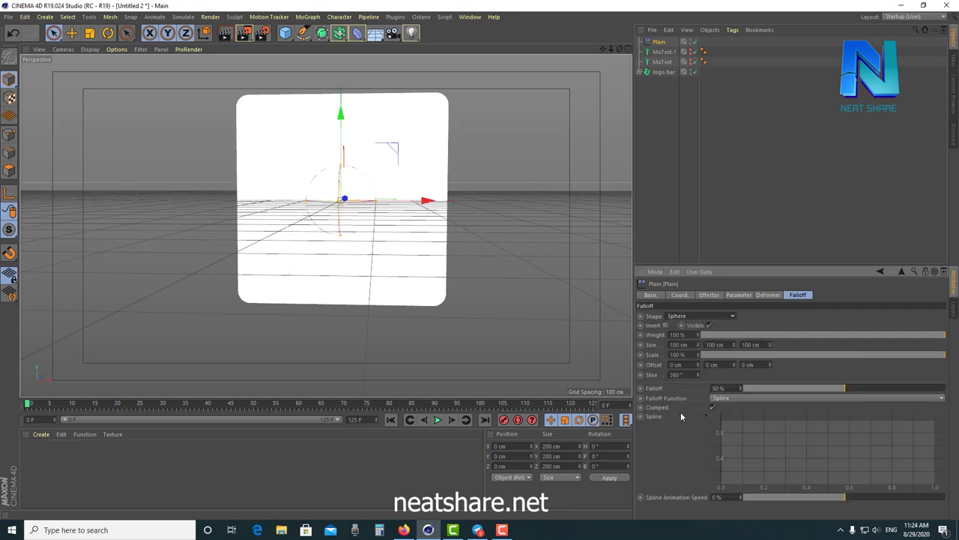
- Enlarge the falloff sphere around the logo bar to about 384 × 508 × 482 cm
{"action": "left_click_drag", "start_coordinate": [375, 198], "coordinate": [480, 191]}
{"action": "left_click_drag", "start_coordinate": [340, 167], "coordinate": [341, 75]}
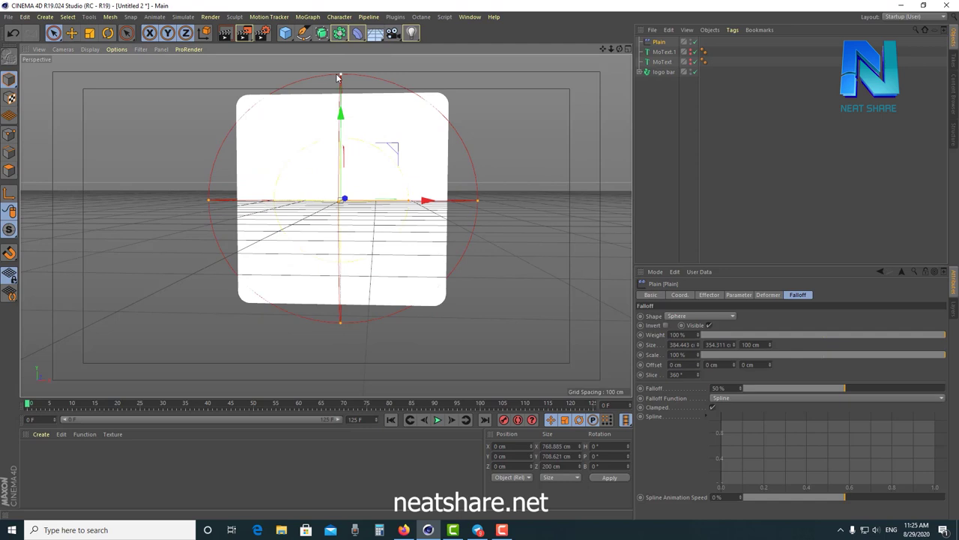
{"action": "mouse_move", "coordinate": [447, 188]}
{"action": "left_mouse_down", "text": "alt"}
{"action": "mouse_move", "coordinate": [390, 167]}
{"action": "mouse_move", "coordinate": [482, 141]}
{"action": "left_mouse_up", "text": "alt"}
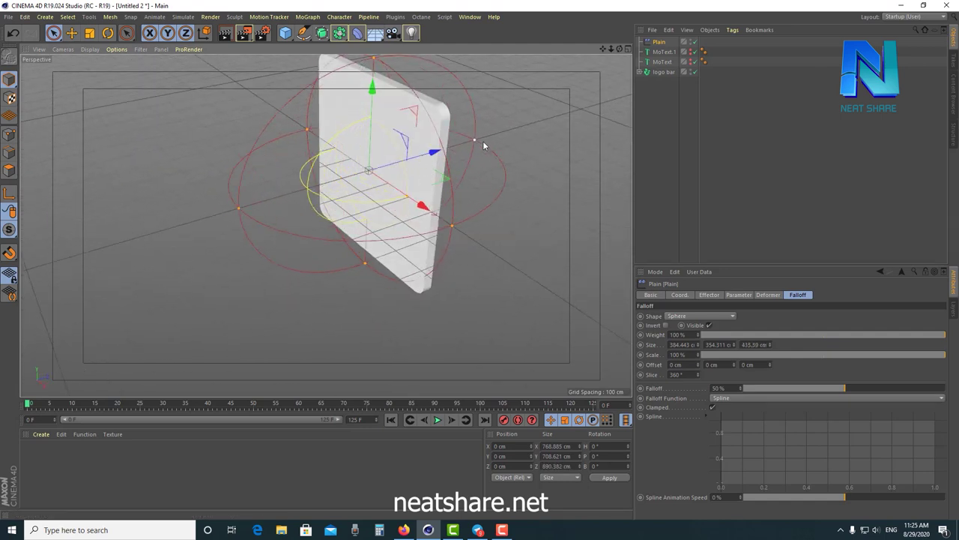
{"action": "left_click_drag", "start_coordinate": [368, 271], "coordinate": [379, 299]}
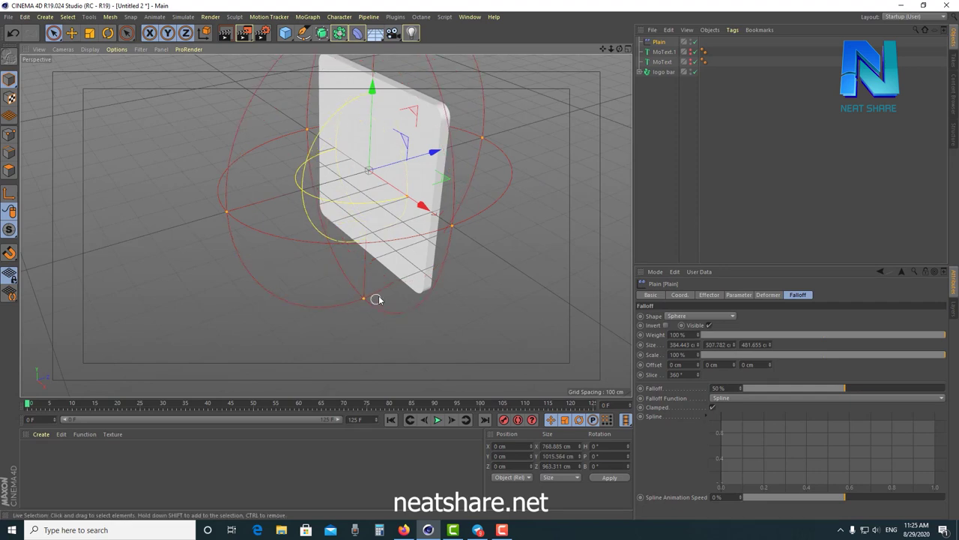
{"action": "mouse_move", "coordinate": [414, 176]}
{"action": "left_mouse_down", "text": "alt"}
{"action": "mouse_move", "coordinate": [432, 205]}
{"action": "mouse_move", "coordinate": [424, 204]}
{"action": "left_mouse_up", "text": "alt"}
- Push the logo pieces back by setting the Plain effector's P.Z to -712 cm
{"action": "left_click", "coordinate": [740, 294]}
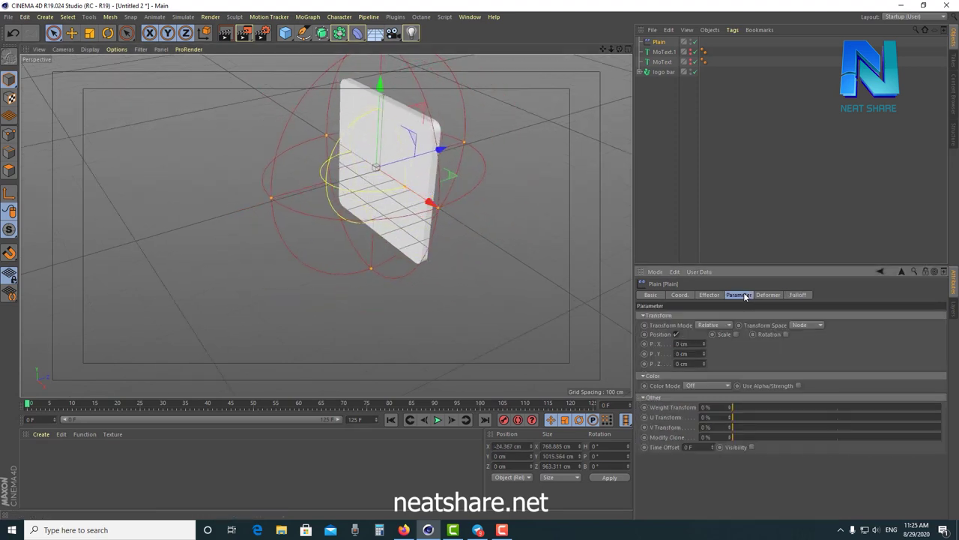
{"action": "left_click_drag", "start_coordinate": [435, 196], "coordinate": [402, 192], "text": "alt"}
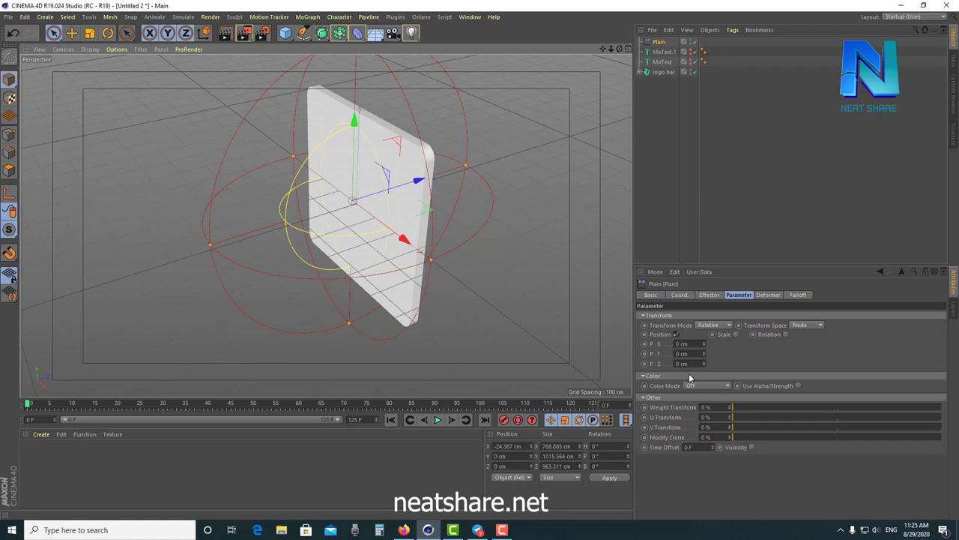
{"action": "mouse_move", "coordinate": [703, 362]}
{"action": "left_mouse_down"}
{"action": "mouse_move", "coordinate": [703, 352]}
{"action": "mouse_move", "coordinate": [704, 389]}
{"action": "left_mouse_up"}
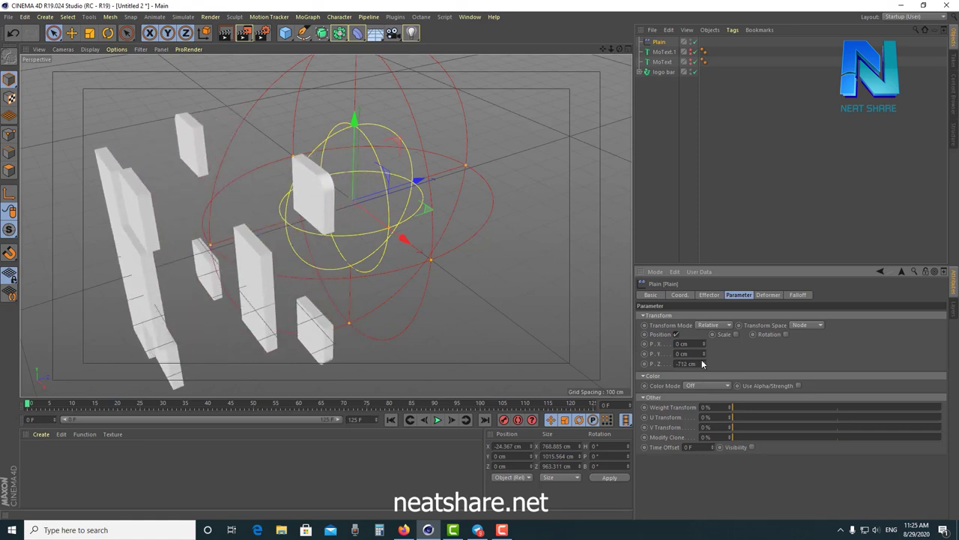
{"action": "scroll", "coordinate": [417, 239], "scroll_direction": "down", "scroll_amount": 5}
{"action": "scroll", "coordinate": [406, 273], "scroll_direction": "up", "scroll_amount": 2}
- Resize the falloff sphere to about 761 × 1113 × 1360 cm and move the effector back along Z
{"action": "left_click_drag", "start_coordinate": [466, 220], "coordinate": [555, 145], "text": "alt"}
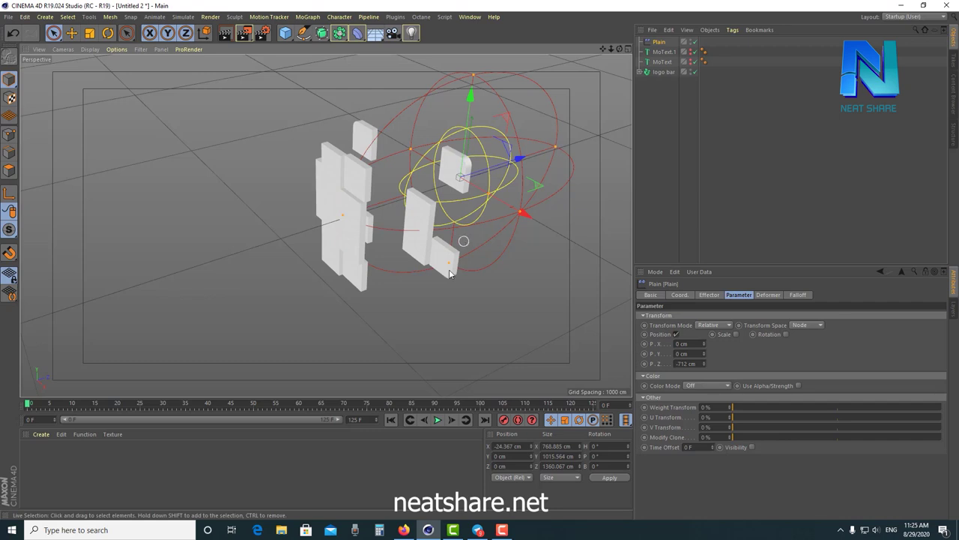
{"action": "mouse_move", "coordinate": [449, 261]}
{"action": "left_mouse_down", "text": "alt"}
{"action": "mouse_move", "coordinate": [463, 319]}
{"action": "mouse_move", "coordinate": [475, 294]}
{"action": "left_mouse_up", "text": "alt"}
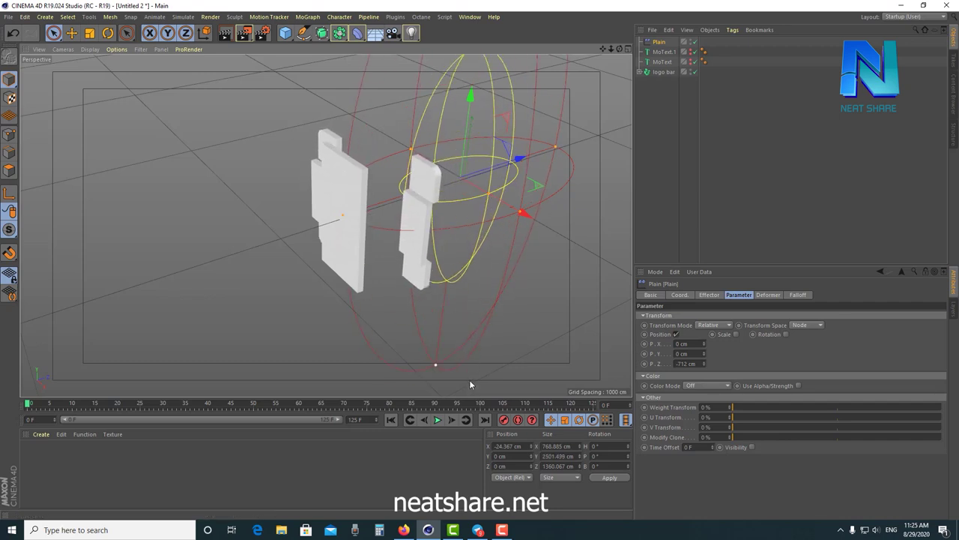
{"action": "scroll", "coordinate": [477, 217], "scroll_direction": "down", "scroll_amount": 2}
{"action": "mouse_move", "coordinate": [476, 219]}
{"action": "left_mouse_down", "text": "alt"}
{"action": "mouse_move", "coordinate": [461, 98]}
{"action": "mouse_move", "coordinate": [460, 153]}
{"action": "left_mouse_up", "text": "alt"}
{"action": "mouse_move", "coordinate": [505, 215]}
{"action": "left_mouse_down"}
{"action": "mouse_move", "coordinate": [433, 240]}
{"action": "mouse_move", "coordinate": [573, 163]}
{"action": "mouse_move", "coordinate": [464, 218]}
{"action": "left_mouse_up"}
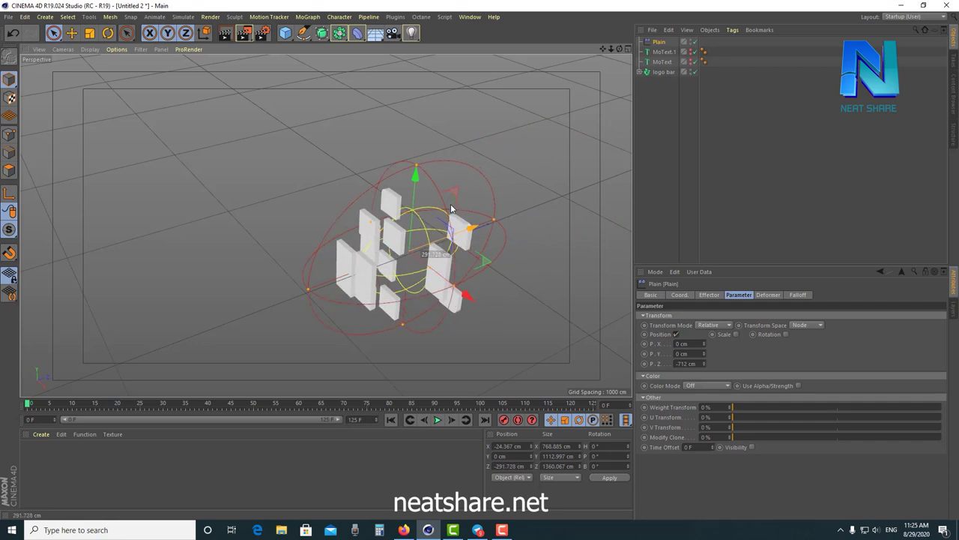
- Adjust the falloff sphere's X size, narrowing it and then widening it slightly
{"action": "left_click", "coordinate": [797, 294]}
{"action": "left_click_drag", "start_coordinate": [698, 344], "coordinate": [629, 343]}
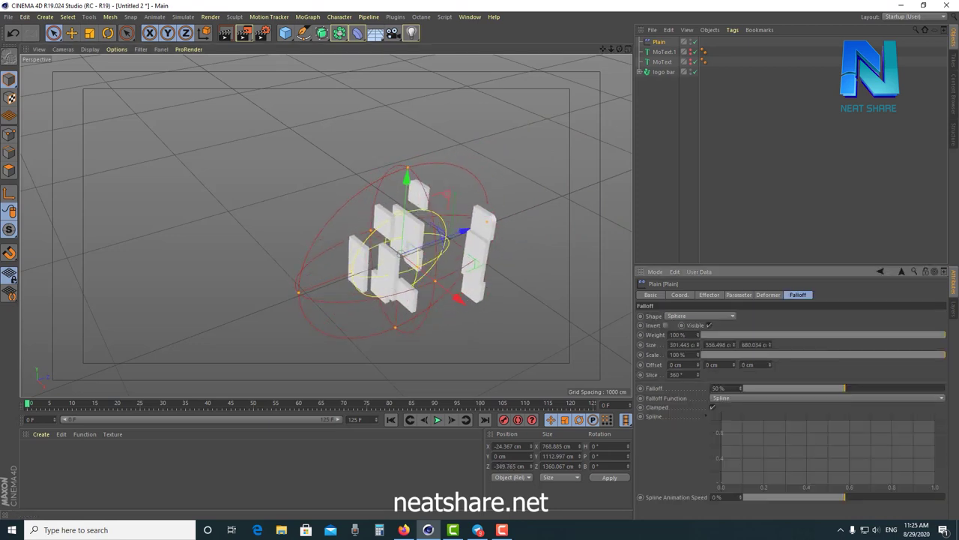
{"action": "scroll", "coordinate": [365, 267], "scroll_direction": "up", "scroll_amount": 5}
{"action": "scroll", "coordinate": [365, 267], "scroll_direction": "down", "scroll_amount": 3}
{"action": "scroll", "coordinate": [337, 264], "scroll_direction": "down", "scroll_amount": 3}
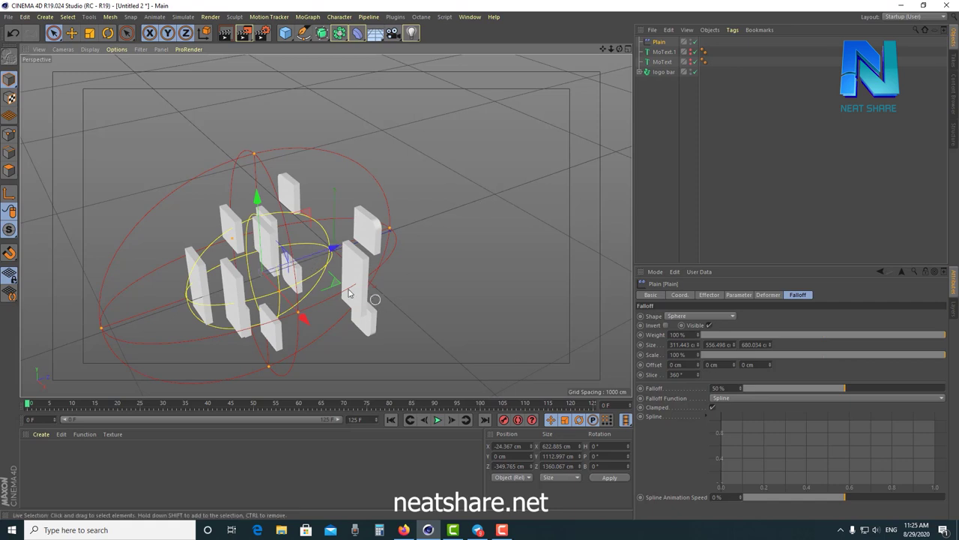
{"action": "left_click_drag", "start_coordinate": [697, 347], "coordinate": [772, 344]}
- Set Falloff to 33% and stretch the sphere deeper and taller, to about 330 × 959 × 907 cm
{"action": "mouse_move", "coordinate": [285, 300]}
{"action": "left_mouse_down"}
{"action": "mouse_move", "coordinate": [283, 308]}
{"action": "mouse_move", "coordinate": [287, 296]}
{"action": "left_mouse_up"}
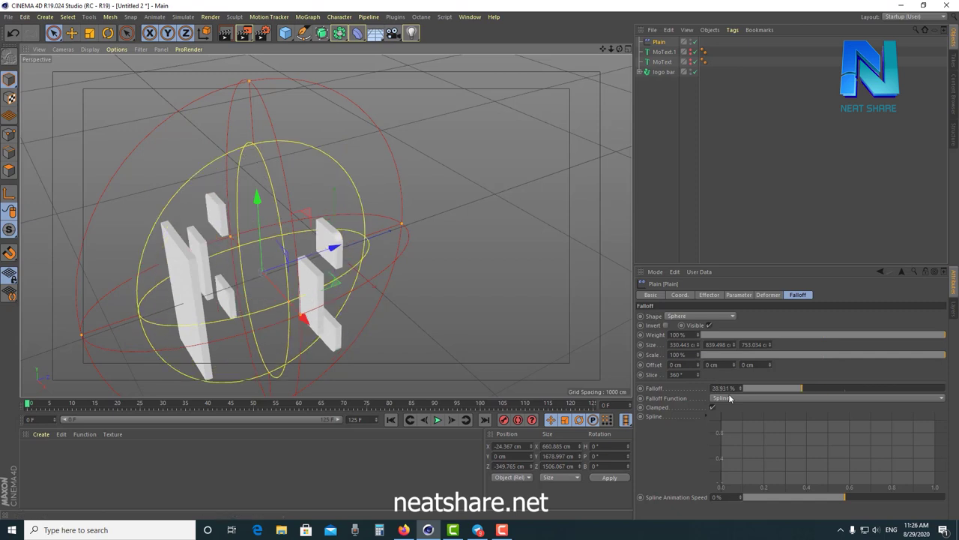
{"action": "left_click_drag", "start_coordinate": [793, 391], "coordinate": [803, 390]}
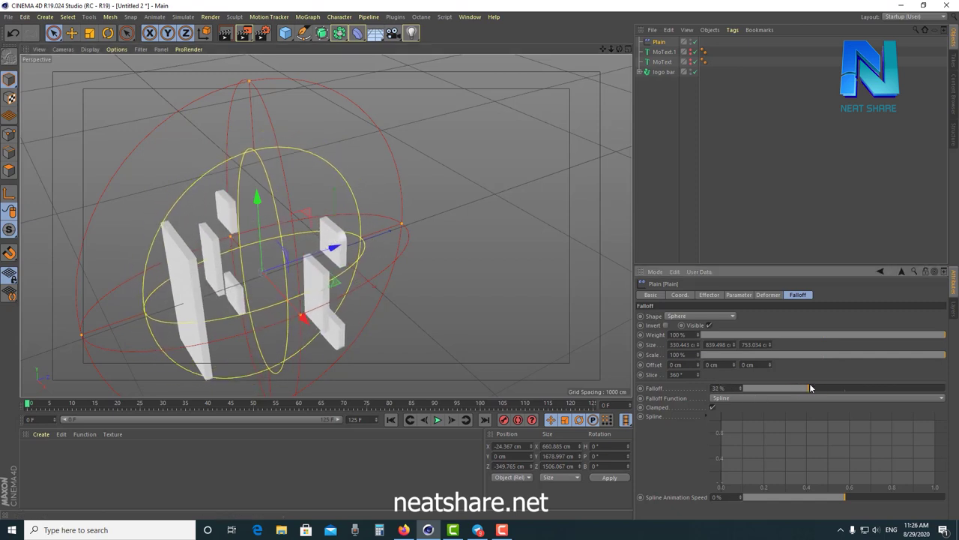
{"action": "left_click_drag", "start_coordinate": [405, 223], "coordinate": [430, 225]}
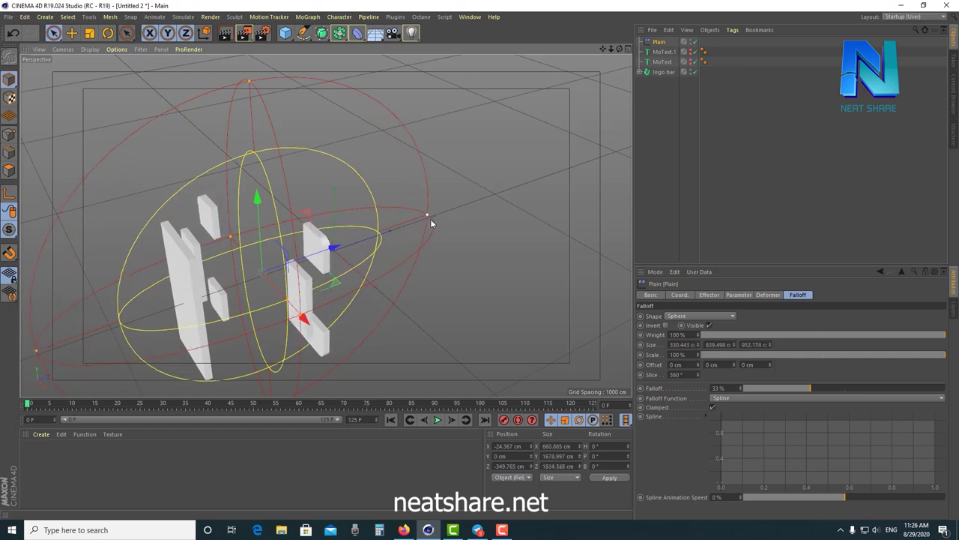
{"action": "left_click_drag", "start_coordinate": [250, 81], "coordinate": [246, 57]}
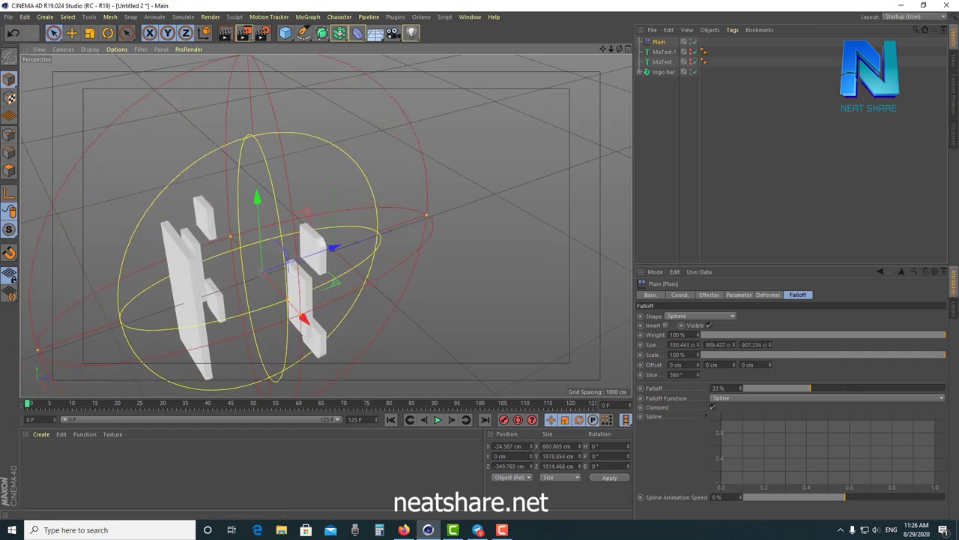
{"action": "left_click", "coordinate": [709, 295]}
- Set the Plain effector's P.Z offset to -4000 cm
{"action": "left_click", "coordinate": [736, 295]}
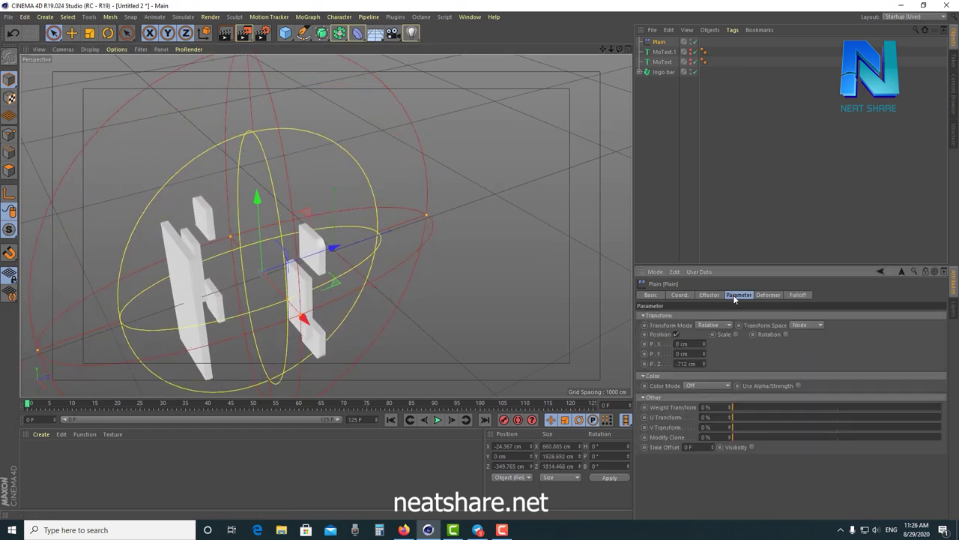
{"action": "left_click", "coordinate": [697, 364]}
{"action": "type", "text": "-4000"}
{"action": "key", "text": "Return"}
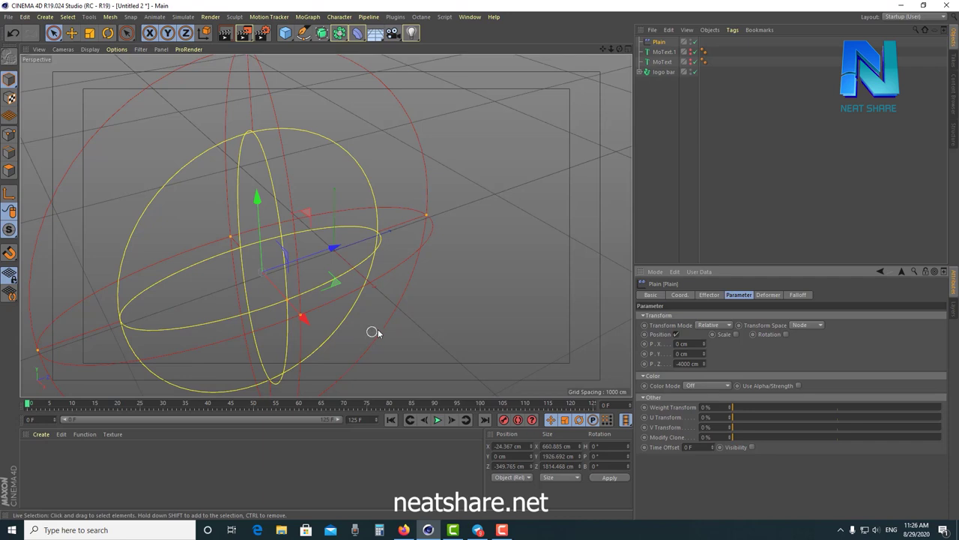
- Reshape the falloff into a tall, narrow ellipsoid of about 334 × 2081 × 810 cm
{"action": "mouse_move", "coordinate": [368, 314]}
{"action": "left_mouse_down", "text": "alt"}
{"action": "mouse_move", "coordinate": [410, 328]}
{"action": "mouse_move", "coordinate": [391, 283]}
{"action": "mouse_move", "coordinate": [396, 295]}
{"action": "mouse_move", "coordinate": [421, 302]}
{"action": "mouse_move", "coordinate": [426, 284]}
{"action": "mouse_move", "coordinate": [431, 328]}
{"action": "left_mouse_up", "text": "alt"}
{"action": "mouse_move", "coordinate": [439, 242]}
{"action": "left_mouse_down"}
{"action": "mouse_move", "coordinate": [456, 265]}
{"action": "mouse_move", "coordinate": [434, 233]}
{"action": "mouse_move", "coordinate": [436, 240]}
{"action": "left_mouse_up"}
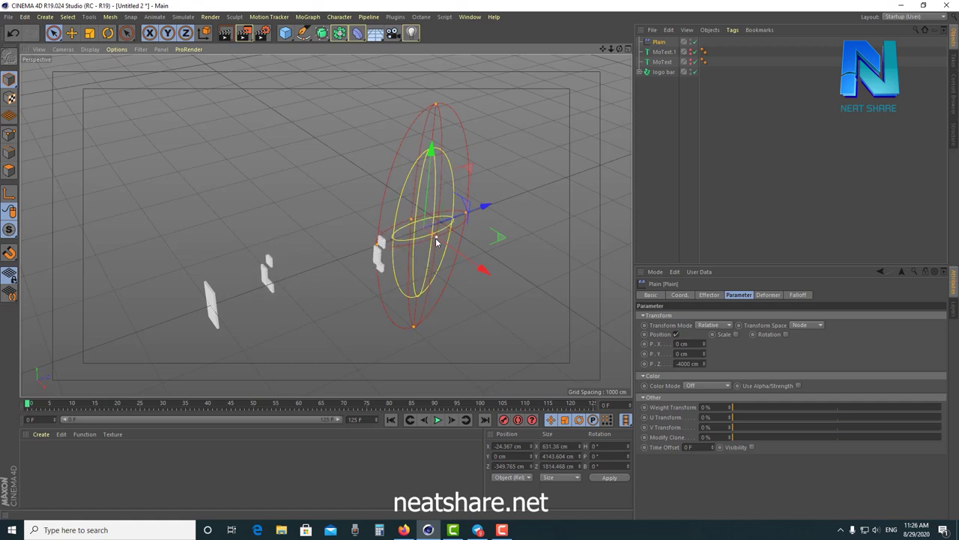
{"action": "left_click_drag", "start_coordinate": [412, 328], "coordinate": [418, 330]}
{"action": "left_click_drag", "start_coordinate": [466, 213], "coordinate": [461, 216]}
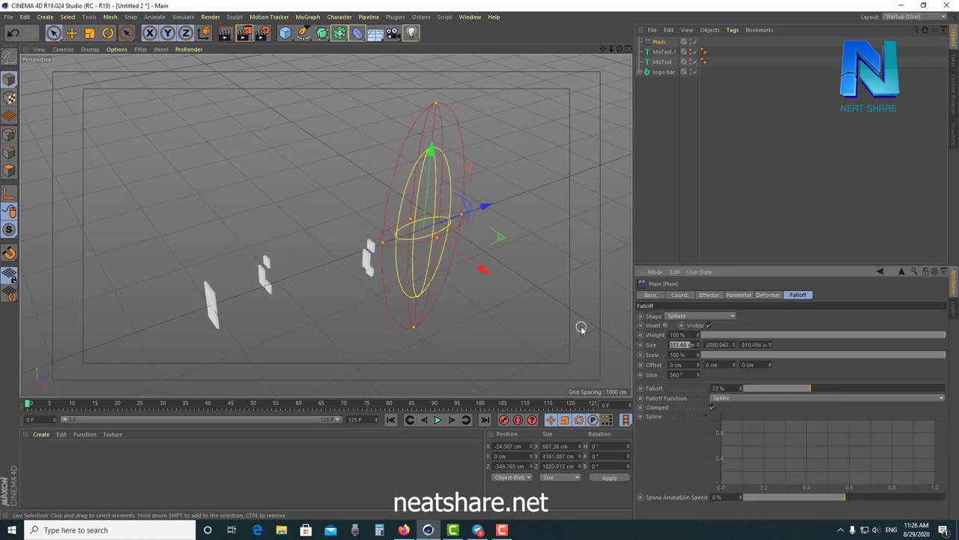
- Set the falloff sphere's Size X to 780 cm
{"action": "type", "text": "156000"}
{"action": "key", "text": "Return"}
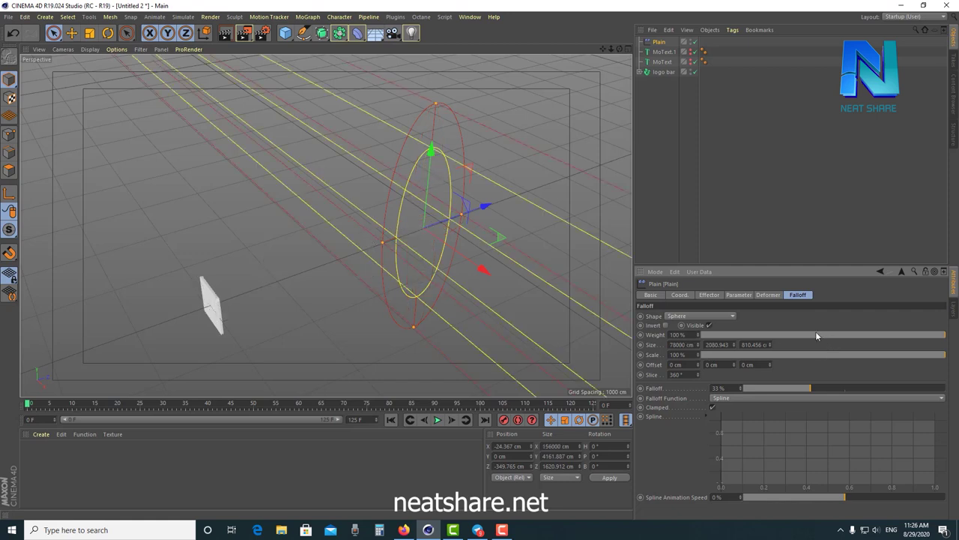
{"action": "left_click", "coordinate": [680, 344]}
{"action": "type", "text": "7"}
{"action": "left_click", "coordinate": [682, 344]}
{"action": "type", "text": "780"}
{"action": "key", "text": "Return"}
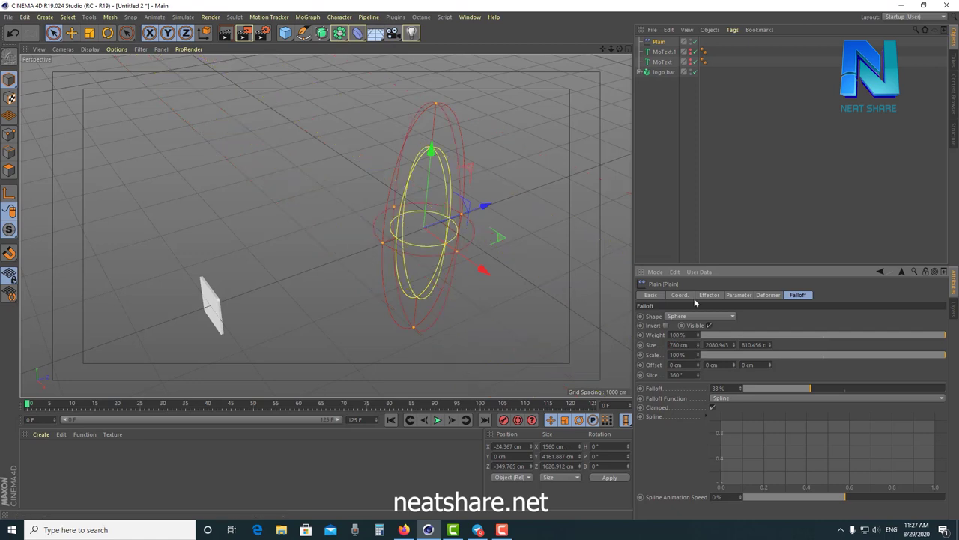
- Set the falloff sphere's Size Y to 2110 cm and Size Z to 1734 cm
{"action": "key", "text": "Tab"}
{"action": "type", "text": "2"}
{"action": "key", "text": "Return"}
{"action": "key", "text": "Tab"}
{"action": "key", "text": "BackSpace"}
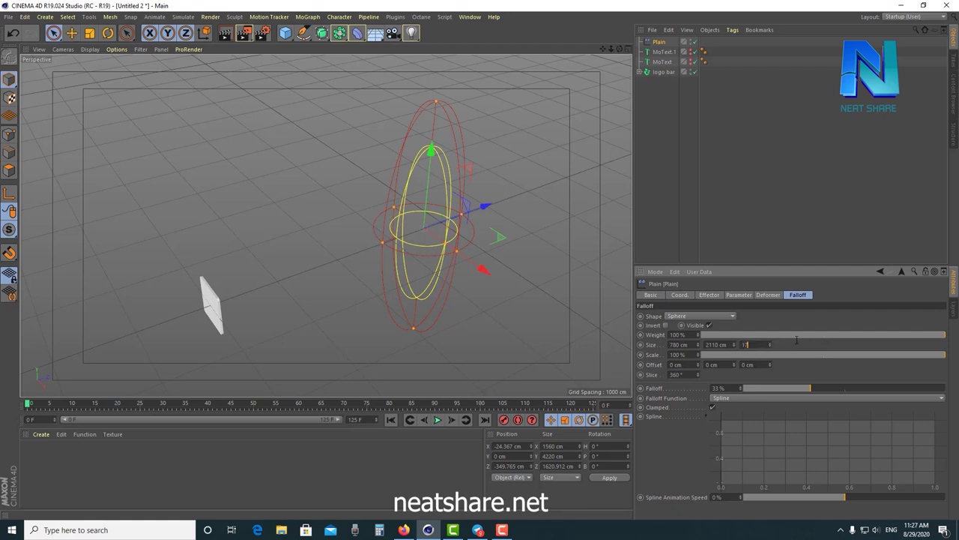
{"action": "type", "text": "734 cm"}
{"action": "key", "text": "Return"}
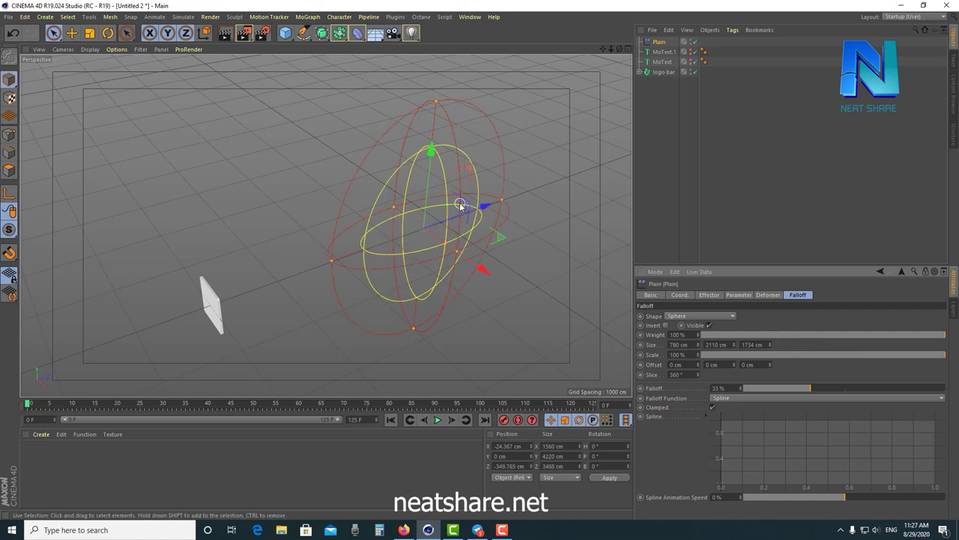
- Move the falloff sphere toward the camera onto the text fragments and reshape it to fit them
{"action": "mouse_move", "coordinate": [481, 206]}
{"action": "left_mouse_down"}
{"action": "mouse_move", "coordinate": [387, 237]}
{"action": "mouse_move", "coordinate": [417, 224]}
{"action": "left_mouse_up"}
{"action": "left_click_drag", "start_coordinate": [404, 276], "coordinate": [404, 278]}
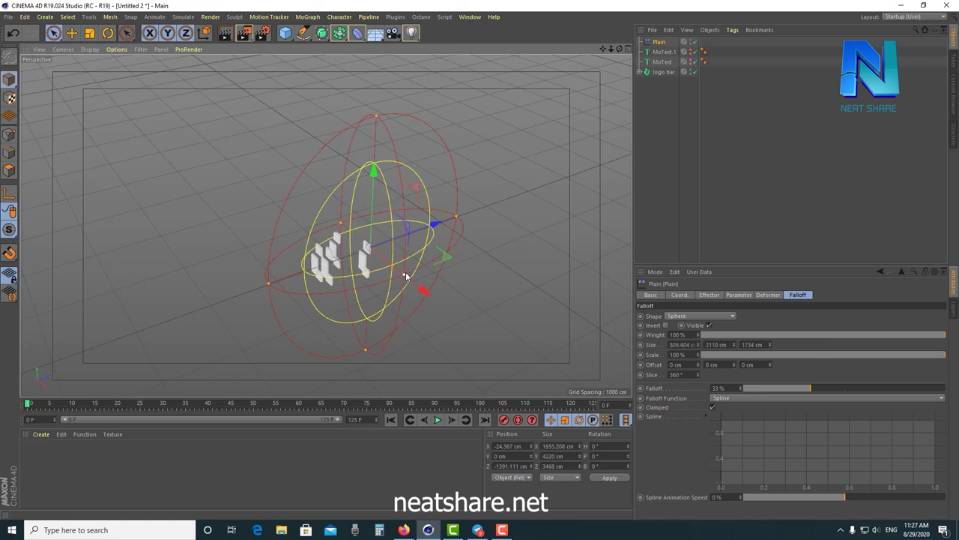
{"action": "scroll", "coordinate": [372, 264], "scroll_direction": "up", "scroll_amount": 5}
{"action": "scroll", "coordinate": [334, 247], "scroll_direction": "up", "scroll_amount": 3}
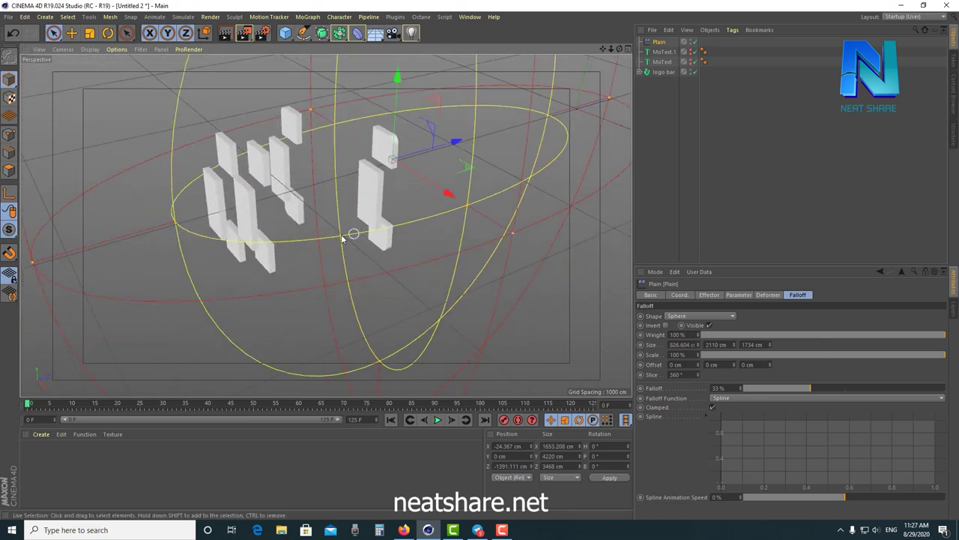
{"action": "mouse_move", "coordinate": [342, 238]}
{"action": "left_mouse_down", "text": "alt"}
{"action": "mouse_move", "coordinate": [514, 212]}
{"action": "mouse_move", "coordinate": [415, 213]}
{"action": "mouse_move", "coordinate": [372, 241]}
{"action": "mouse_move", "coordinate": [397, 151]}
{"action": "left_mouse_up", "text": "alt"}
{"action": "left_click_drag", "start_coordinate": [503, 221], "coordinate": [504, 190]}
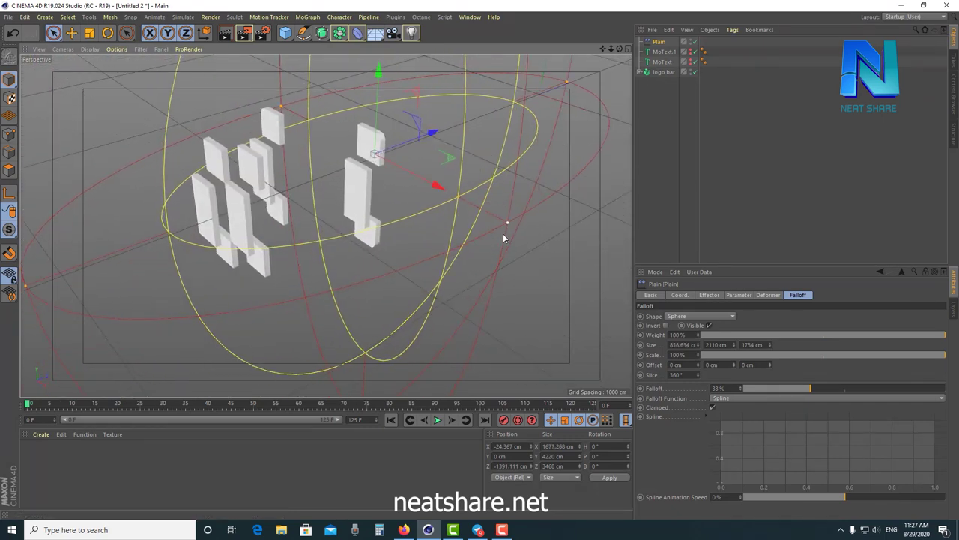
{"action": "left_click_drag", "start_coordinate": [567, 81], "coordinate": [565, 101]}
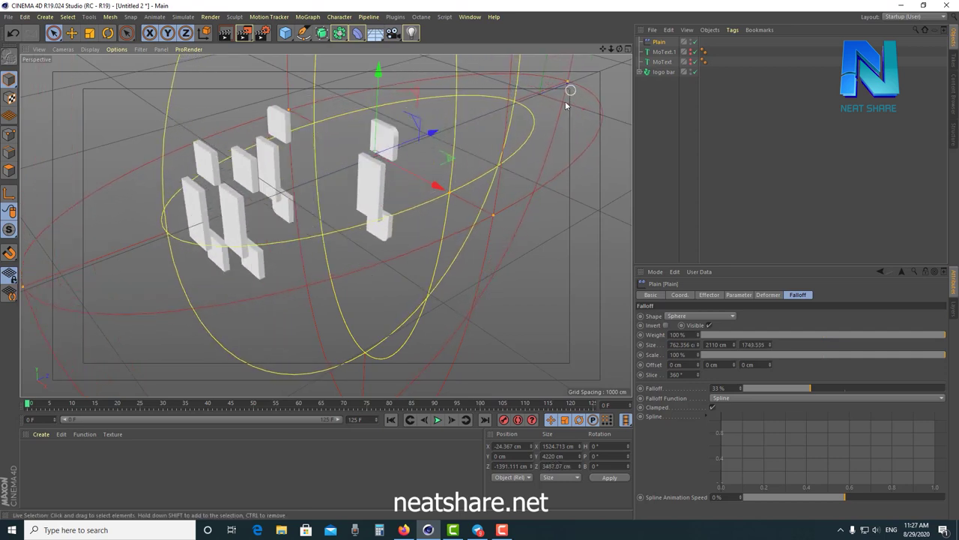
{"action": "left_click_drag", "start_coordinate": [494, 215], "coordinate": [497, 220]}
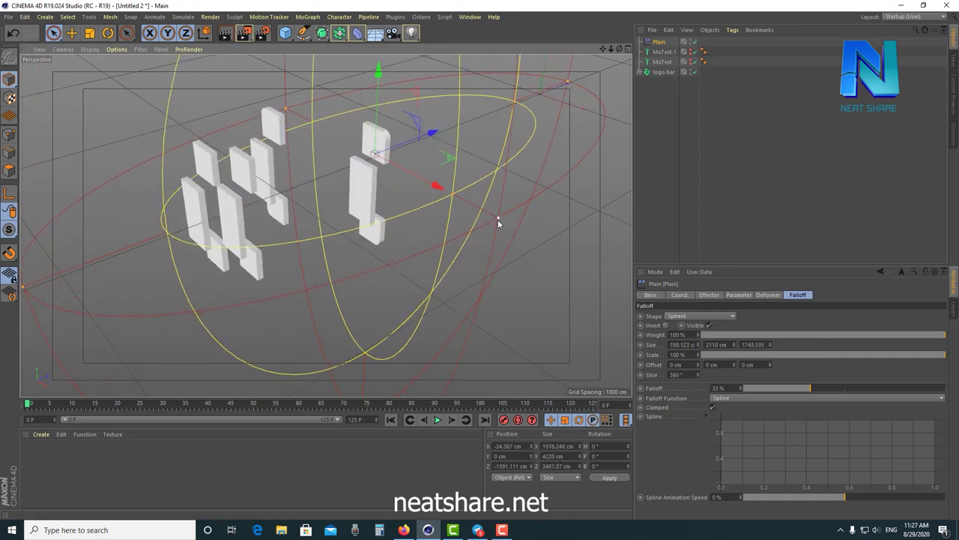
{"action": "mouse_move", "coordinate": [308, 241]}
{"action": "left_mouse_down", "text": "alt"}
{"action": "mouse_move", "coordinate": [488, 194]}
{"action": "mouse_move", "coordinate": [490, 167]}
{"action": "mouse_move", "coordinate": [366, 152]}
{"action": "mouse_move", "coordinate": [331, 182]}
{"action": "mouse_move", "coordinate": [323, 225]}
{"action": "mouse_move", "coordinate": [427, 246]}
{"action": "left_mouse_up", "text": "alt"}
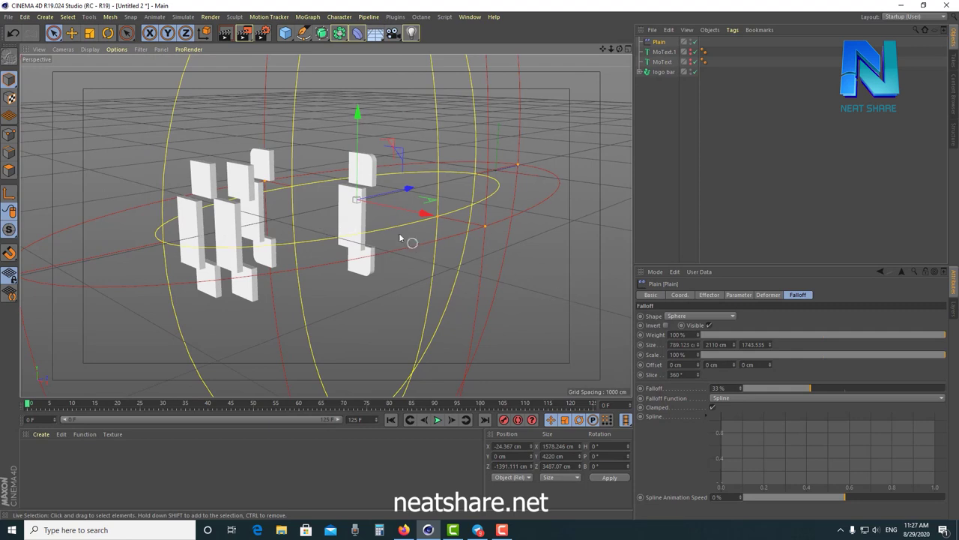
{"action": "left_click_drag", "start_coordinate": [361, 206], "coordinate": [352, 217], "text": "alt"}
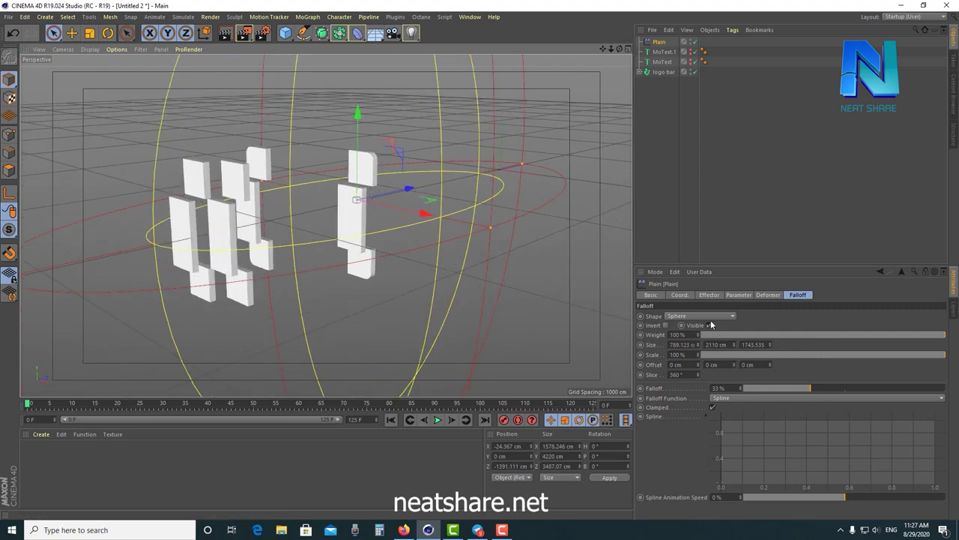
- Try an upward clone shift, undo it, and reset the falloff Z offset to 0 cm
{"action": "left_click", "coordinate": [743, 296]}
{"action": "left_click_drag", "start_coordinate": [705, 359], "coordinate": [705, 349]}
{"action": "key", "text": "ctrl+z"}
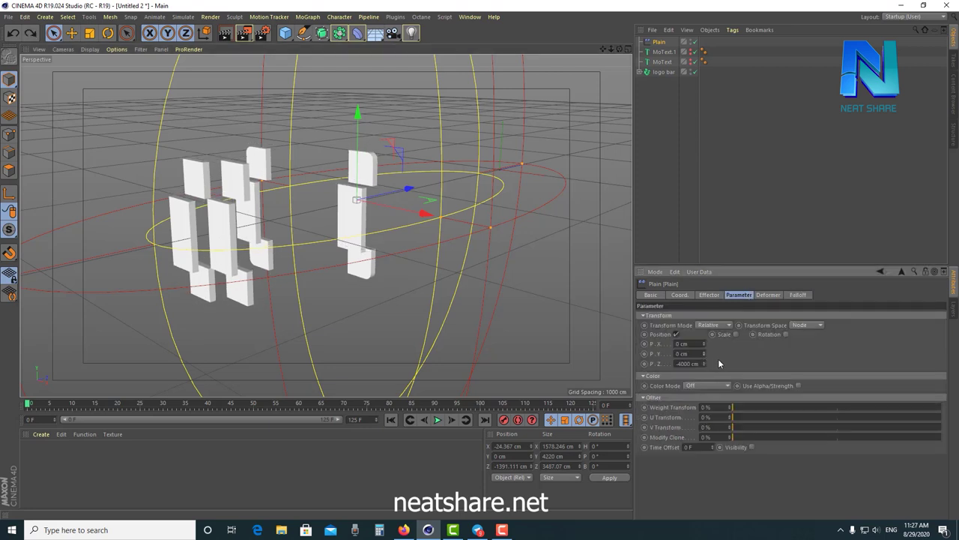
{"action": "left_click", "coordinate": [767, 295]}
{"action": "left_click", "coordinate": [791, 295]}
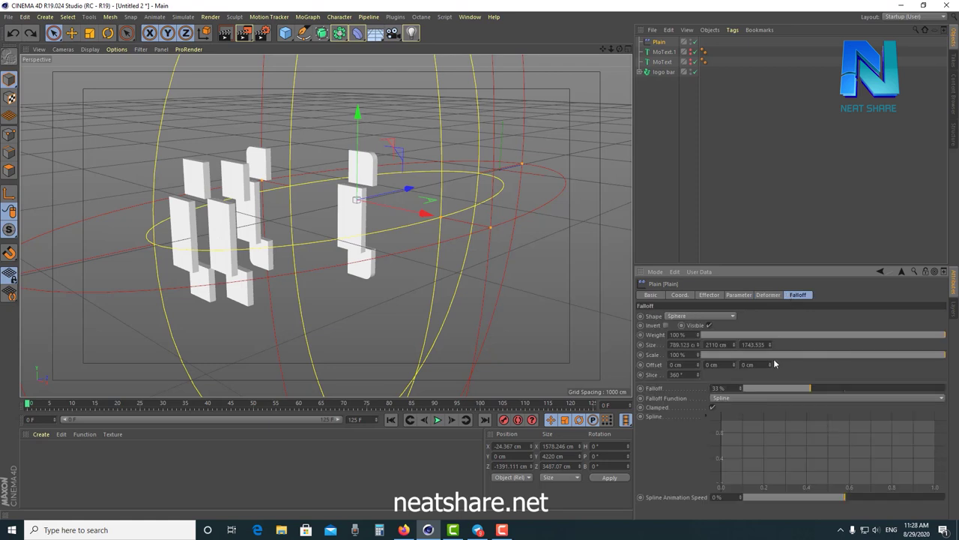
{"action": "left_click_drag", "start_coordinate": [770, 364], "coordinate": [769, 360]}
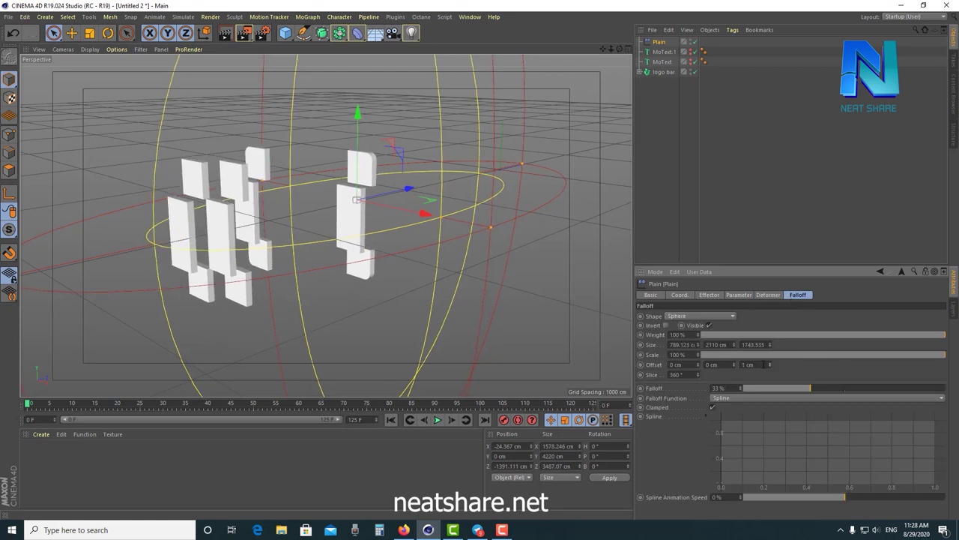
{"action": "type", "text": "0"}
{"action": "key", "text": "Return"}
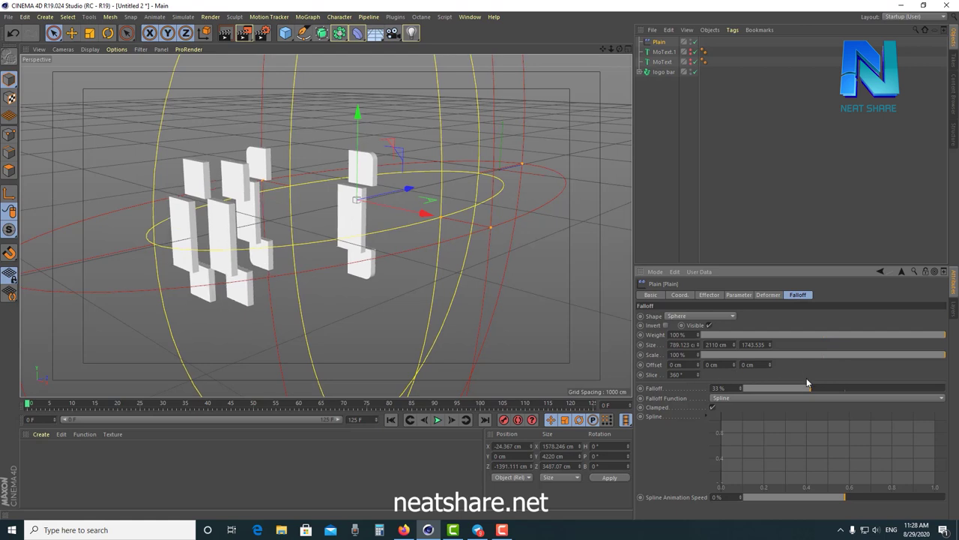
- Set Falloff to 34%, refine the sphere's Y and Z sizes, and keep scale at 100%
{"action": "left_click_drag", "start_coordinate": [808, 388], "coordinate": [812, 387]}
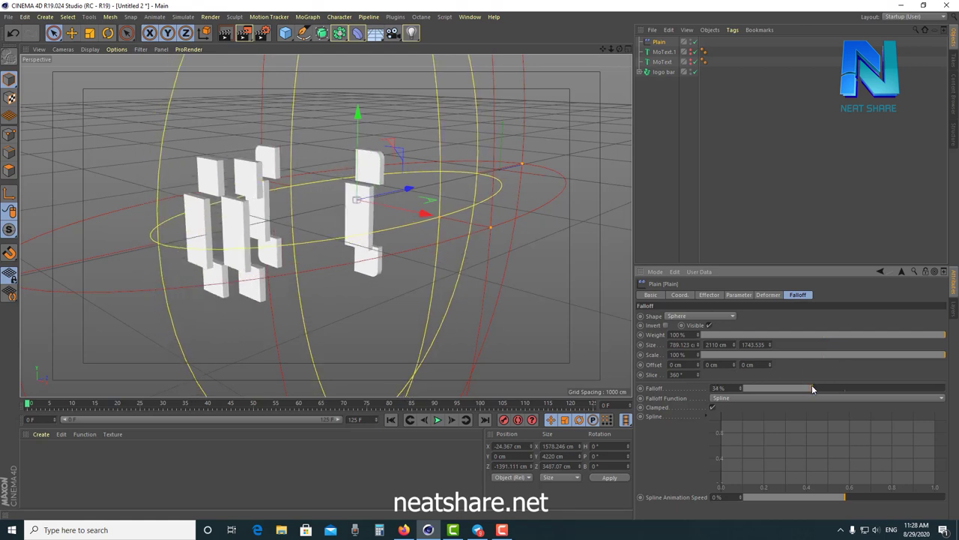
{"action": "mouse_move", "coordinate": [724, 344]}
{"action": "left_mouse_down"}
{"action": "mouse_move", "coordinate": [733, 375]}
{"action": "mouse_move", "coordinate": [733, 341]}
{"action": "mouse_move", "coordinate": [698, 367]}
{"action": "mouse_move", "coordinate": [698, 349]}
{"action": "mouse_move", "coordinate": [733, 367]}
{"action": "left_mouse_up"}
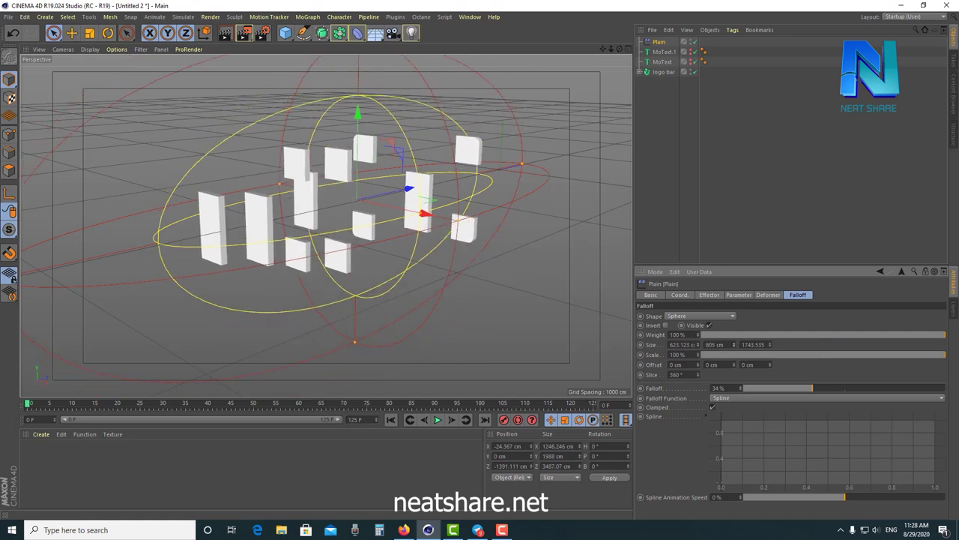
{"action": "mouse_move", "coordinate": [771, 344]}
{"action": "left_mouse_down"}
{"action": "mouse_move", "coordinate": [735, 369]}
{"action": "mouse_move", "coordinate": [696, 349]}
{"action": "left_mouse_up"}
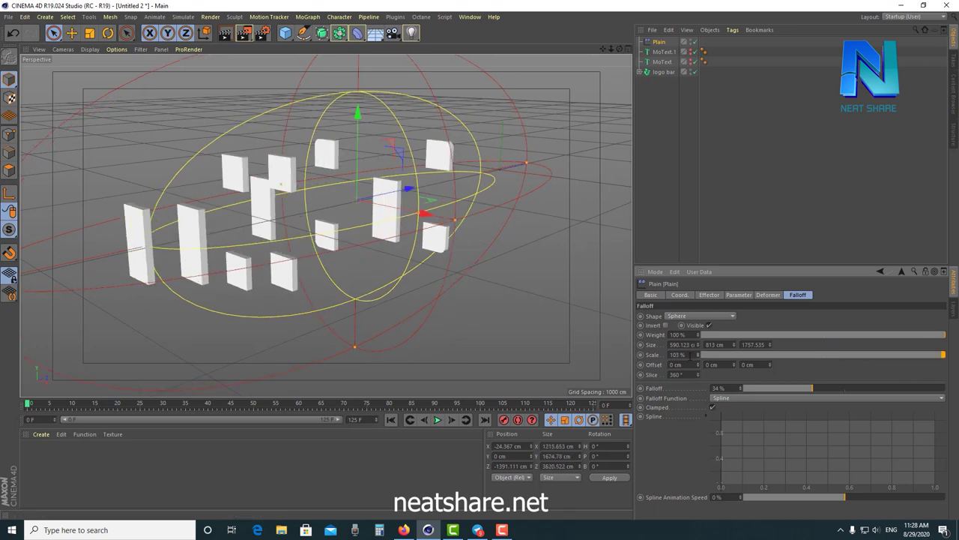
{"action": "type", "text": "100"}
{"action": "key", "text": "Return"}
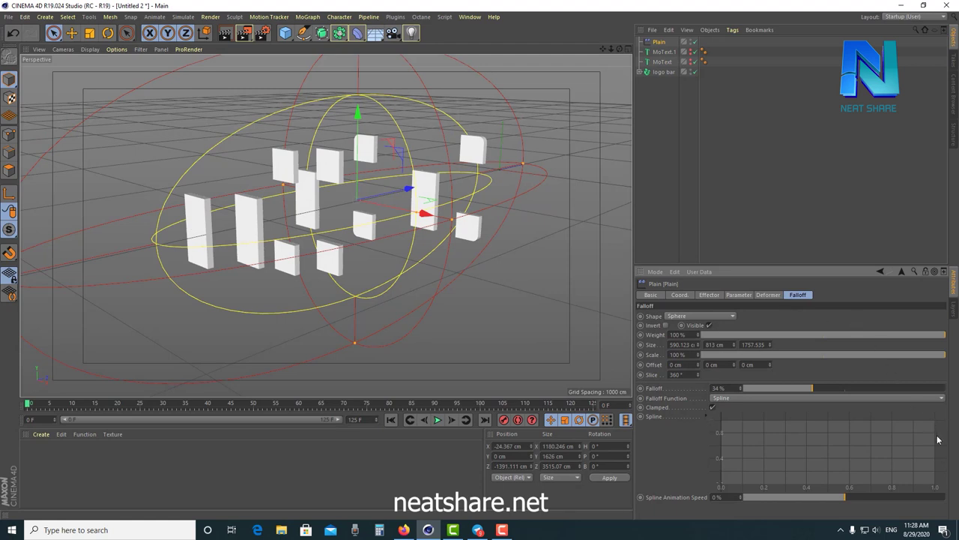
- Set Spline Animation Speed to 3% and keep the Spline falloff function
{"action": "left_click_drag", "start_coordinate": [846, 499], "coordinate": [849, 498]}
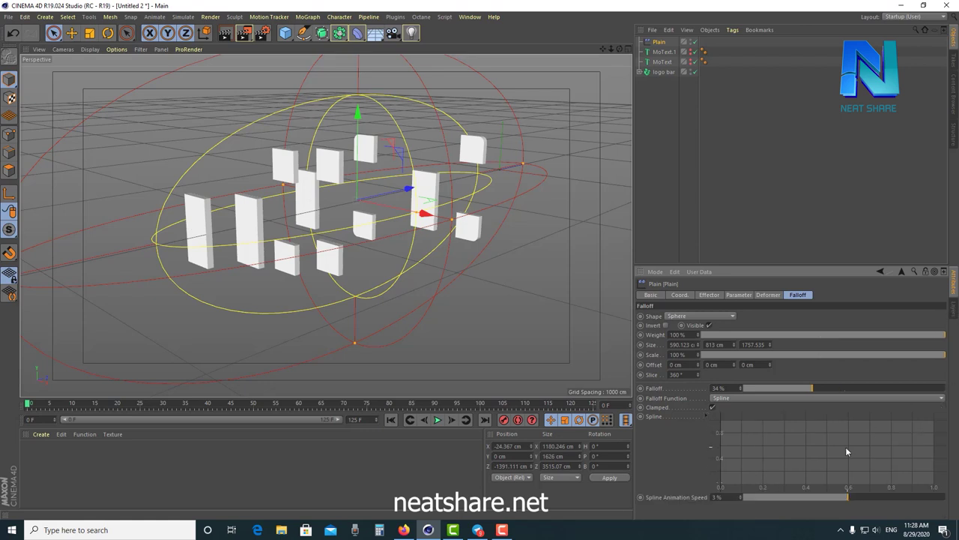
{"action": "left_click", "coordinate": [723, 400]}
{"action": "left_click", "coordinate": [724, 399]}
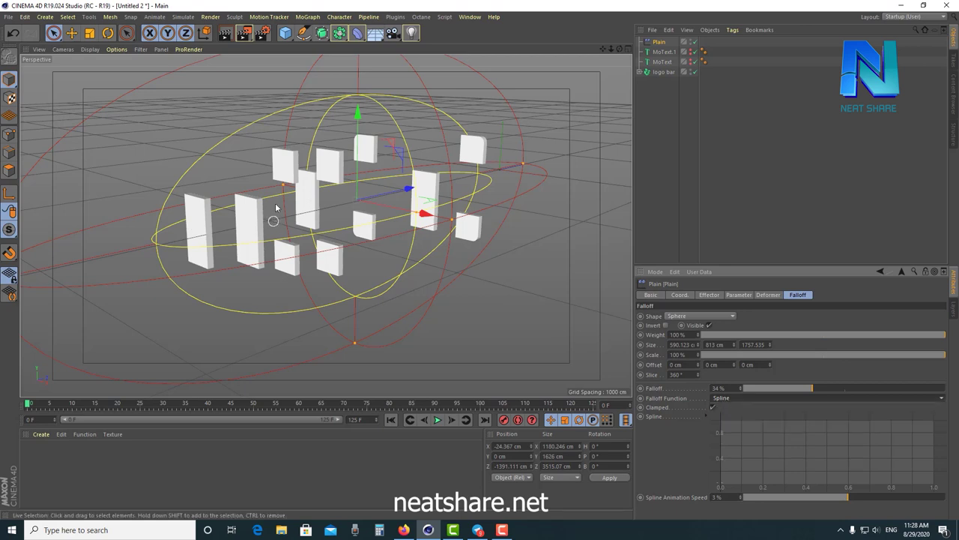
{"action": "mouse_move", "coordinate": [352, 229]}
{"action": "left_mouse_down", "text": "alt"}
{"action": "mouse_move", "coordinate": [387, 236]}
{"action": "mouse_move", "coordinate": [315, 322]}
{"action": "left_mouse_up", "text": "alt"}
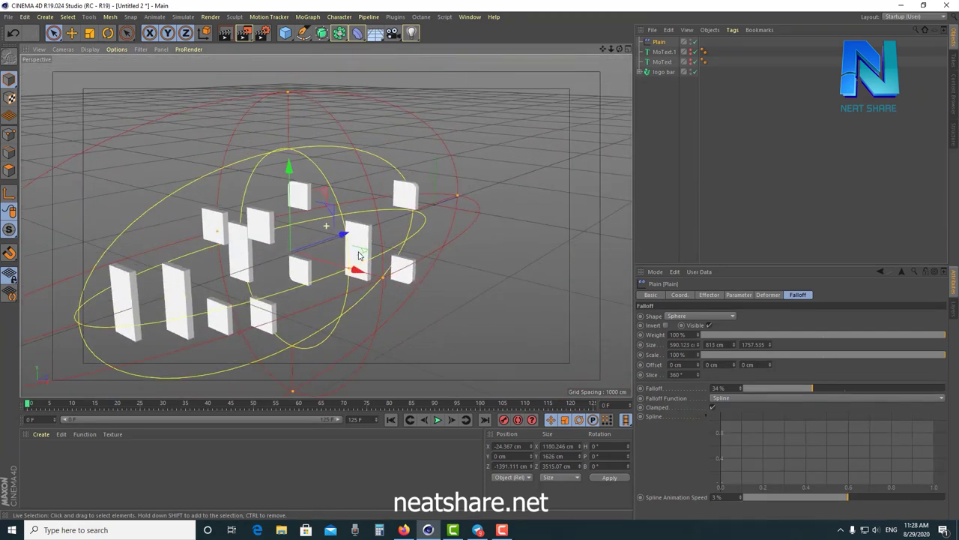
- Enable Rotation on the Plain effector with R.H 35° and R.P 180°, laying the pieces flat
{"action": "left_click", "coordinate": [741, 295]}
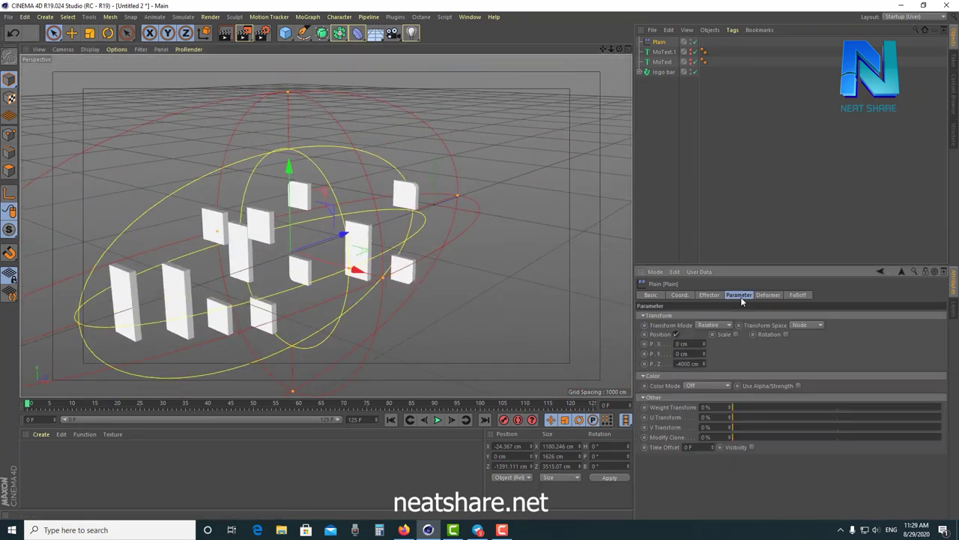
{"action": "left_click", "coordinate": [784, 334]}
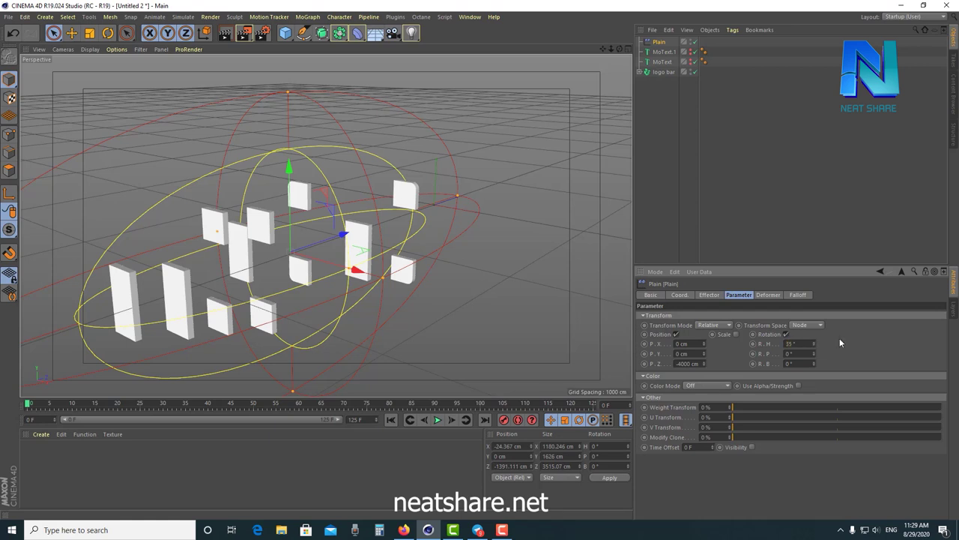
{"action": "type", "text": "35"}
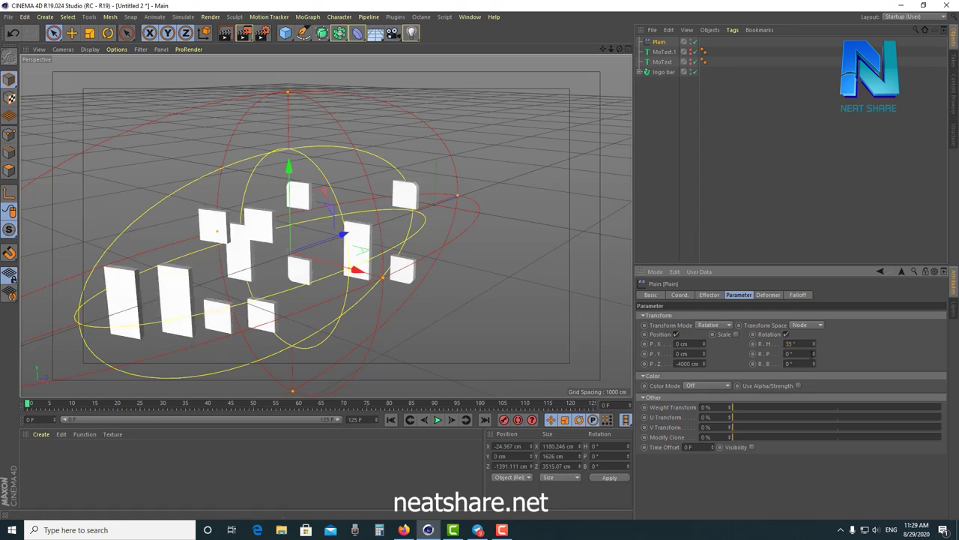
{"action": "type", "text": "180"}
{"action": "key", "text": "Return"}
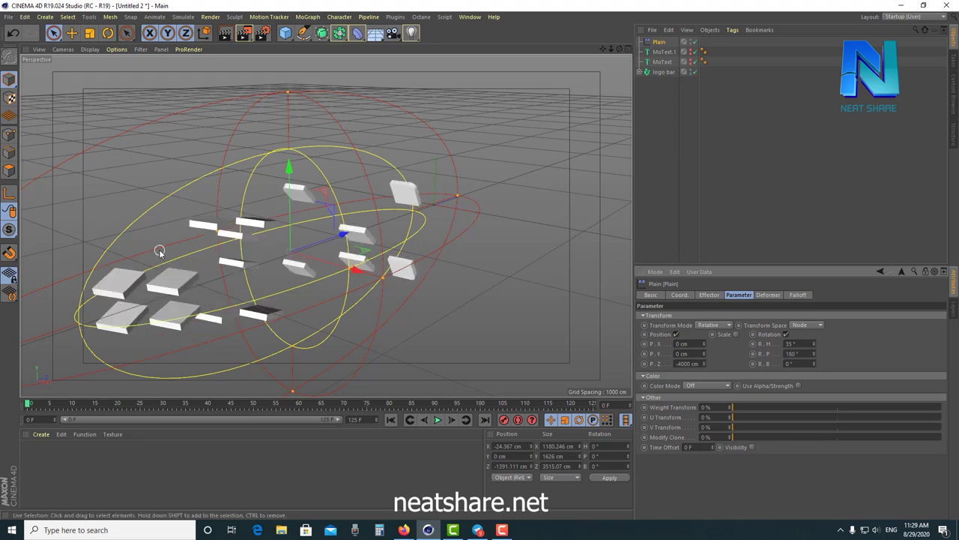
{"action": "middle_click_drag", "start_coordinate": [294, 305], "coordinate": [308, 263], "text": "alt"}
{"action": "mouse_move", "coordinate": [307, 263]}
{"action": "left_mouse_down", "text": "alt"}
{"action": "mouse_move", "coordinate": [410, 274]}
{"action": "mouse_move", "coordinate": [451, 262]}
{"action": "mouse_move", "coordinate": [109, 388]}
{"action": "left_mouse_up", "text": "alt"}
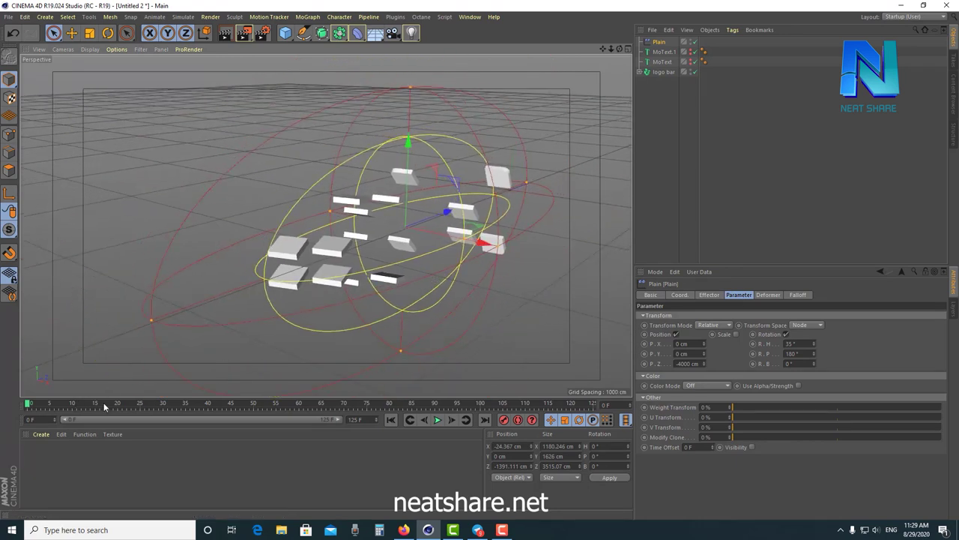
- Set a first keyframe on the Plain effector's P.Z near the start of the timeline
{"action": "left_click", "coordinate": [680, 294]}
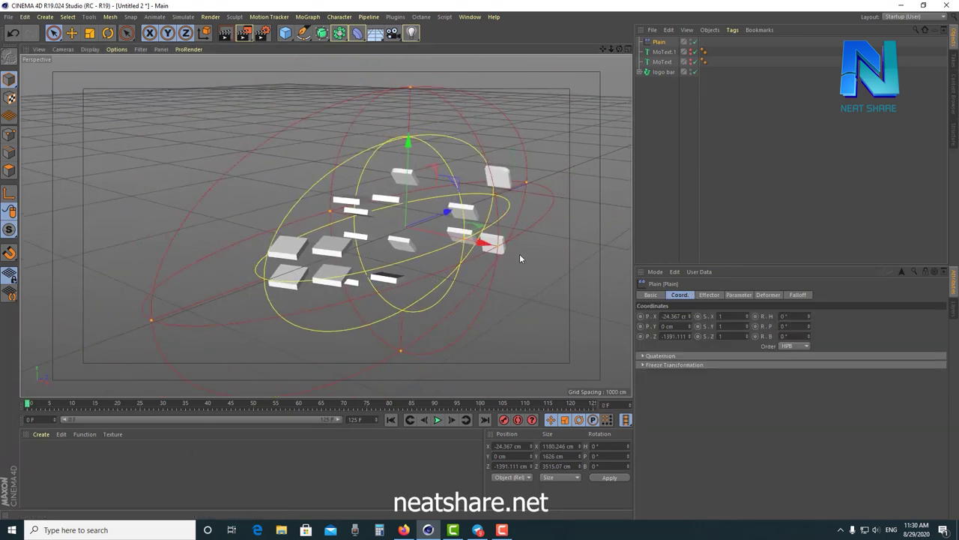
{"action": "left_click_drag", "start_coordinate": [102, 404], "coordinate": [16, 407]}
{"action": "left_click", "coordinate": [695, 118]}
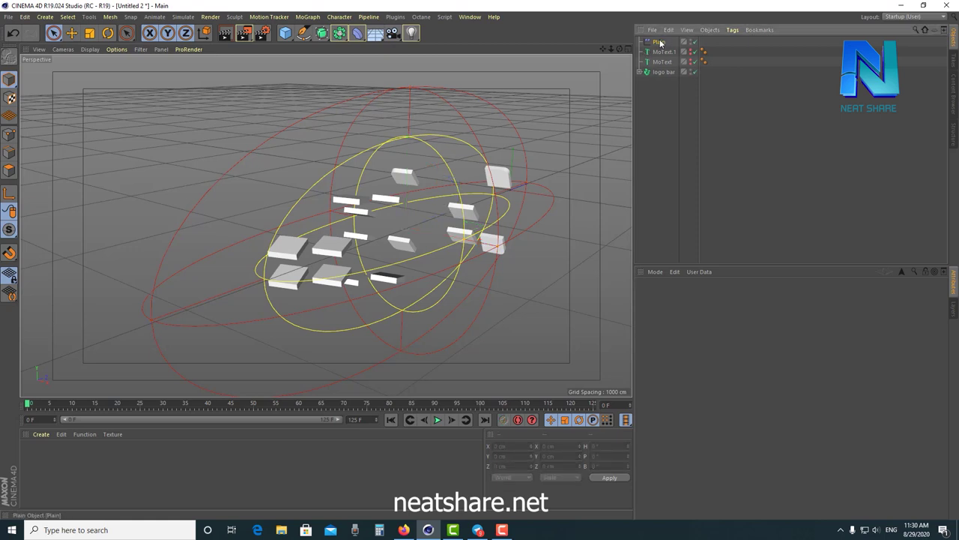
{"action": "left_click", "coordinate": [659, 42]}
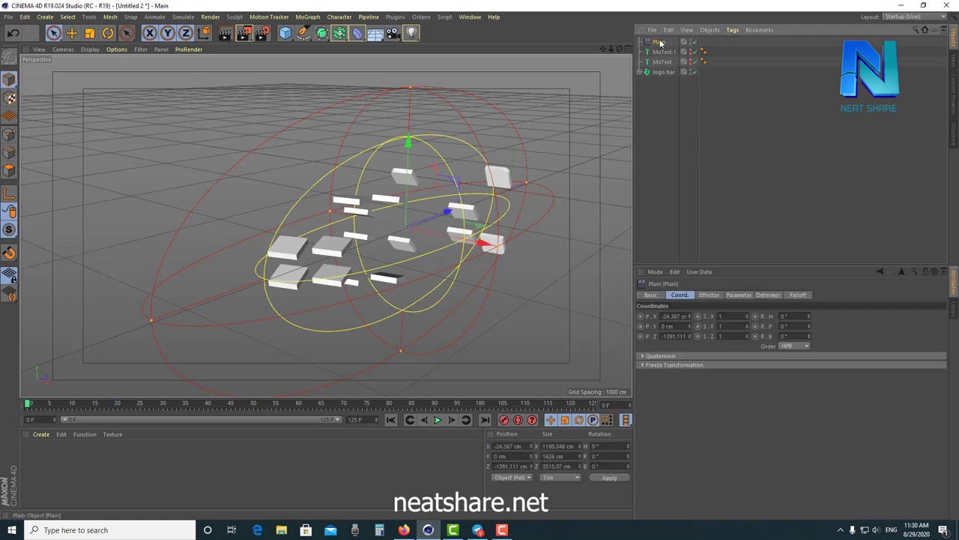
{"action": "left_click", "coordinate": [641, 336]}
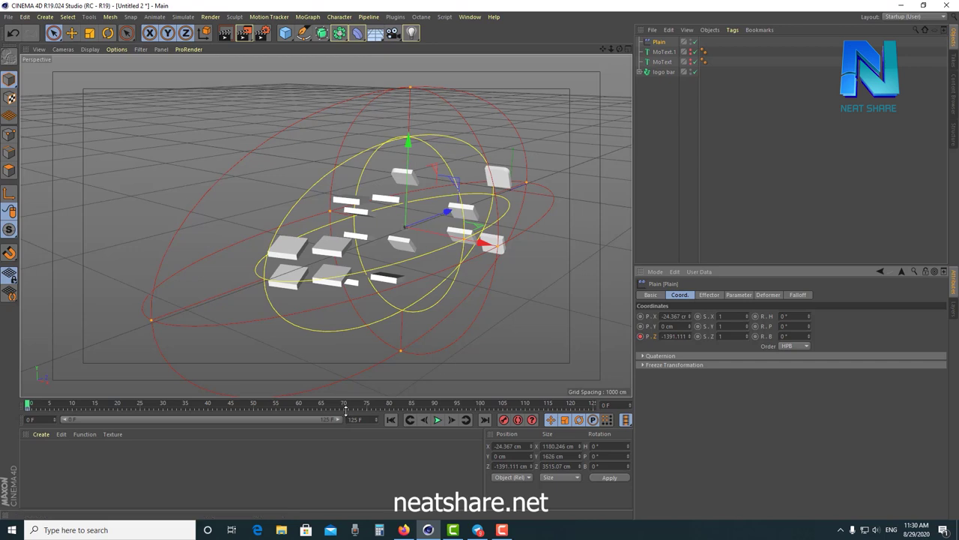
- At frame 85, move the effector along Z to about -1819 cm and key P.Z again
{"action": "left_click_drag", "start_coordinate": [366, 405], "coordinate": [411, 407]}
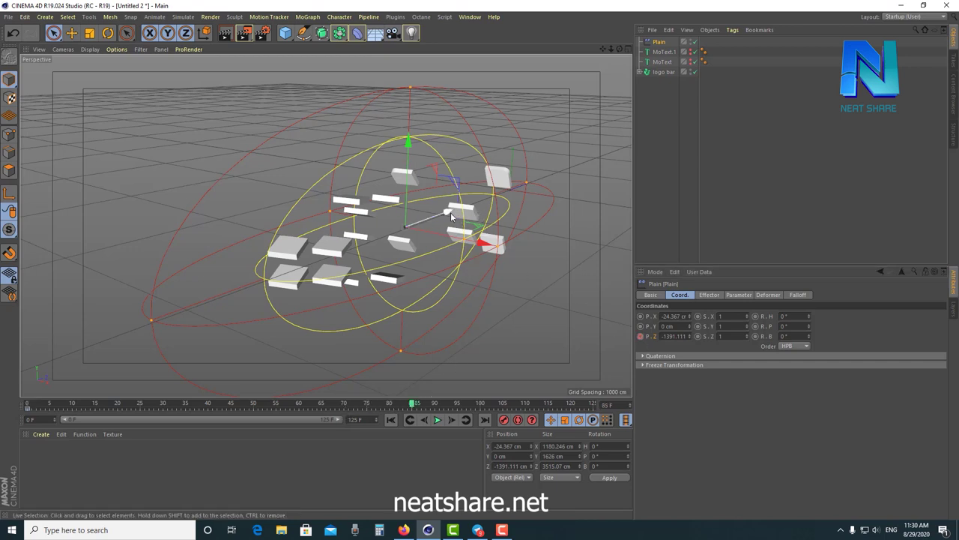
{"action": "mouse_move", "coordinate": [444, 214]}
{"action": "left_mouse_down"}
{"action": "mouse_move", "coordinate": [352, 238]}
{"action": "mouse_move", "coordinate": [401, 234]}
{"action": "mouse_move", "coordinate": [399, 221]}
{"action": "left_mouse_up"}
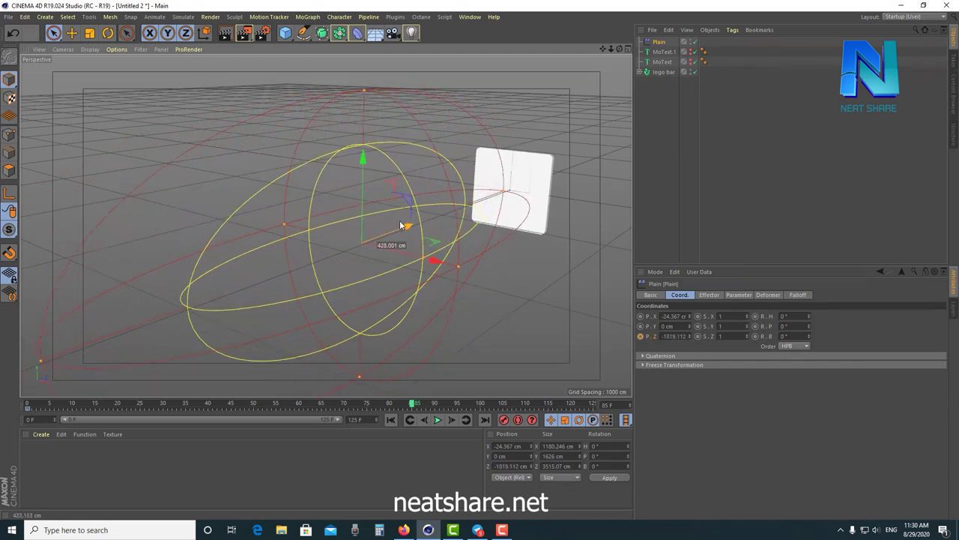
{"action": "left_click", "coordinate": [641, 336]}
{"action": "left_click_drag", "start_coordinate": [413, 404], "coordinate": [8, 405]}
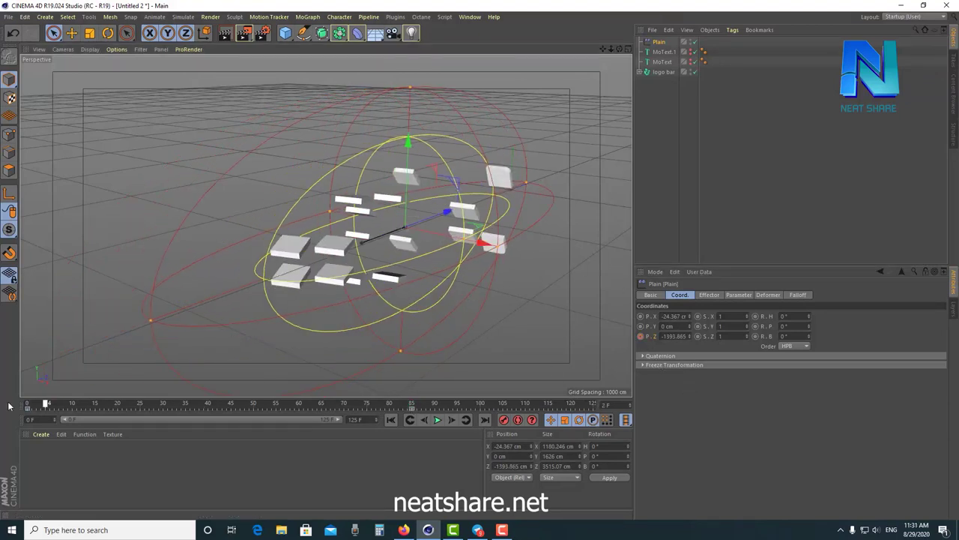
{"action": "mouse_move", "coordinate": [421, 239]}
{"action": "left_mouse_down", "text": "alt"}
{"action": "mouse_move", "coordinate": [517, 218]}
{"action": "mouse_move", "coordinate": [410, 233]}
{"action": "left_mouse_up", "text": "alt"}
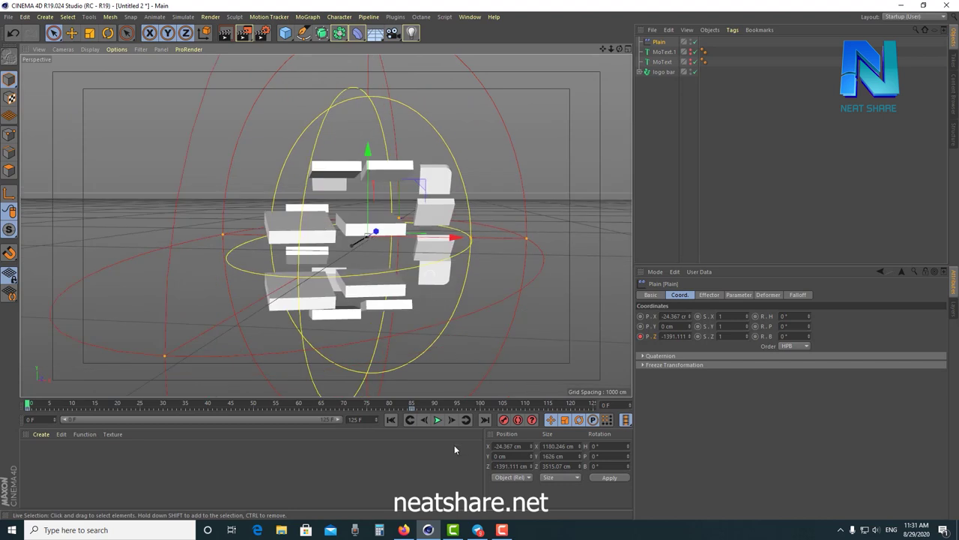
- Play and scrub the animation to review the logo bar pieces assembling from frame 0
{"action": "left_click", "coordinate": [437, 420]}
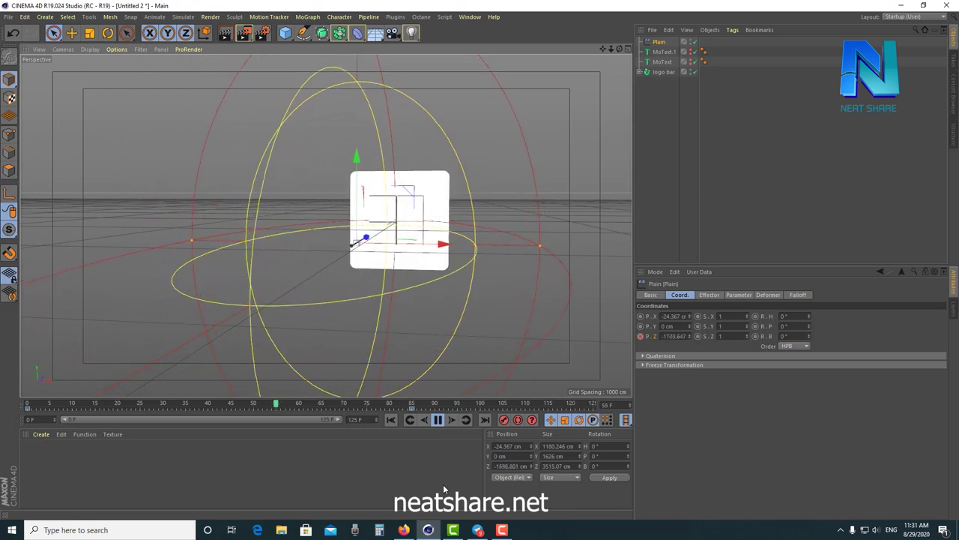
{"action": "mouse_move", "coordinate": [342, 406]}
{"action": "left_mouse_down"}
{"action": "mouse_move", "coordinate": [28, 409]}
{"action": "mouse_move", "coordinate": [45, 406]}
{"action": "left_mouse_up"}
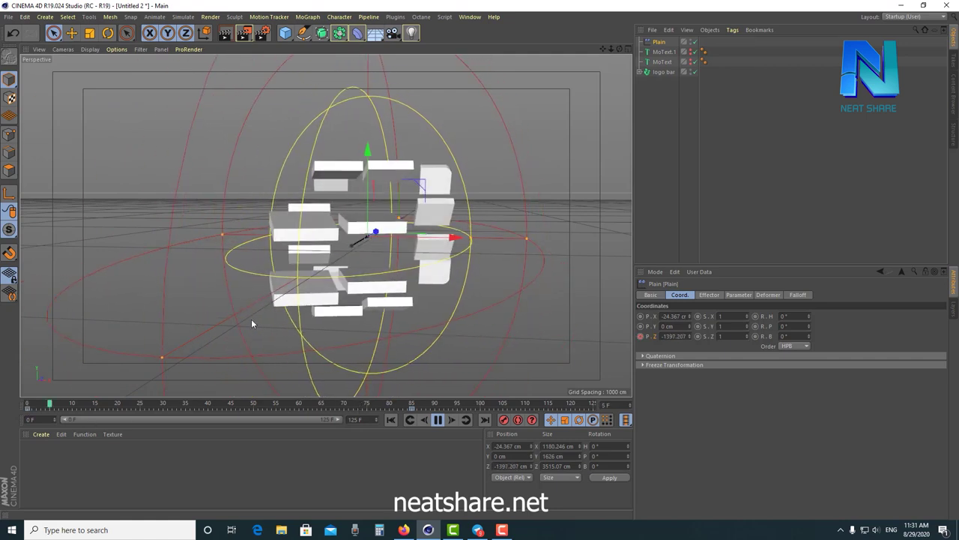
{"action": "left_click", "coordinate": [437, 419]}
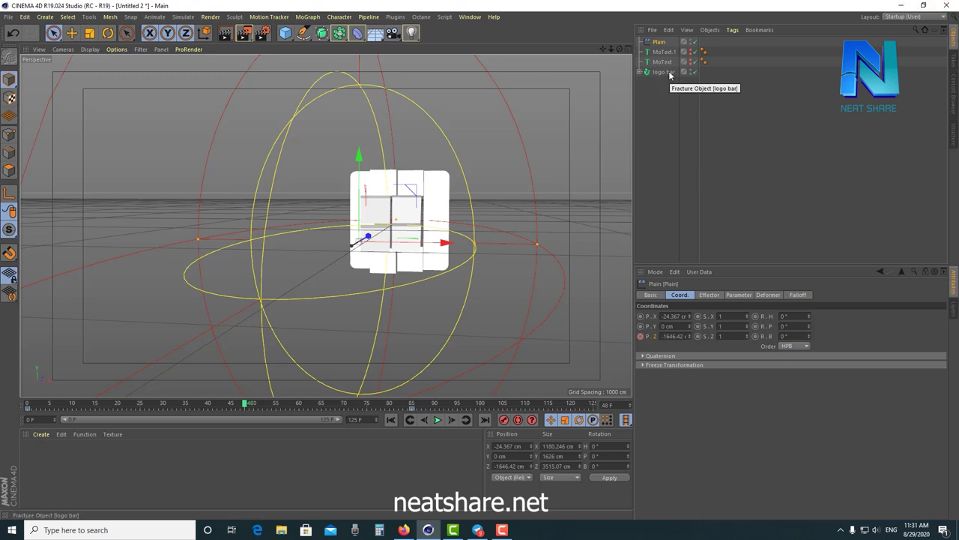
{"action": "left_click_drag", "start_coordinate": [359, 405], "coordinate": [2, 432]}
- At frame 79, orbit and zoom for a level, straight-on view of the assembled card
{"action": "mouse_move", "coordinate": [368, 262]}
{"action": "left_mouse_down", "text": "alt"}
{"action": "mouse_move", "coordinate": [375, 267]}
{"action": "mouse_move", "coordinate": [373, 259]}
{"action": "left_mouse_up", "text": "alt"}
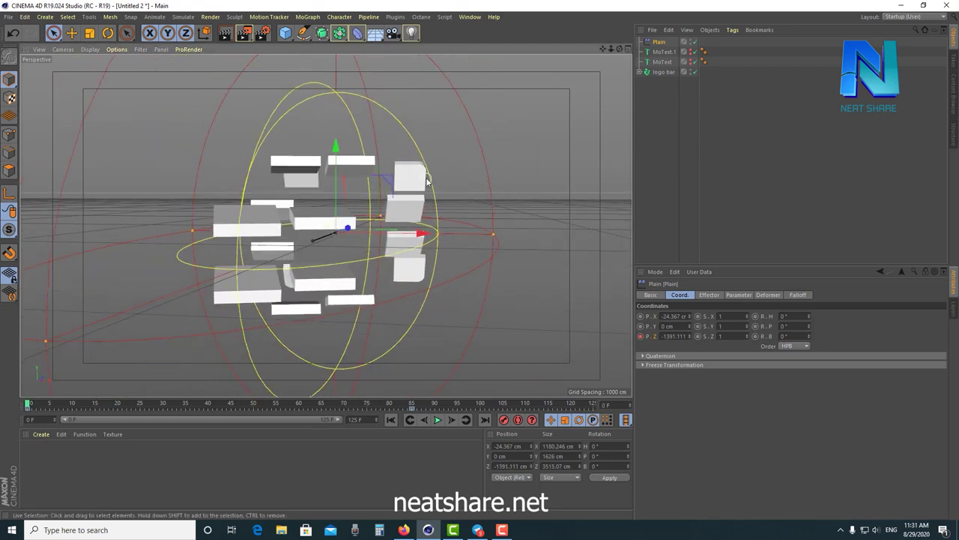
{"action": "mouse_move", "coordinate": [422, 185]}
{"action": "left_mouse_down", "text": "alt"}
{"action": "mouse_move", "coordinate": [379, 178]}
{"action": "mouse_move", "coordinate": [381, 190]}
{"action": "mouse_move", "coordinate": [371, 187]}
{"action": "left_mouse_up", "text": "alt"}
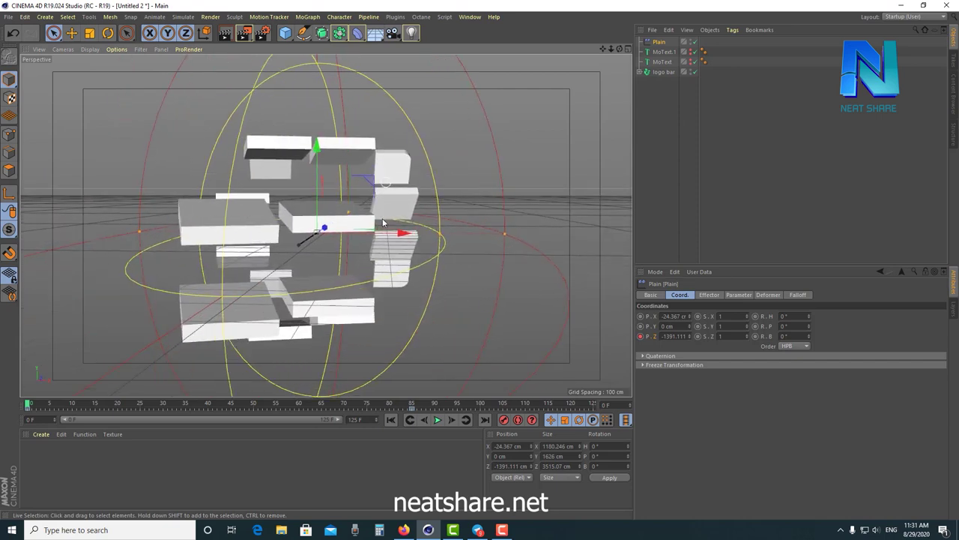
{"action": "left_click", "coordinate": [335, 405]}
{"action": "left_click_drag", "start_coordinate": [337, 404], "coordinate": [385, 405]}
{"action": "mouse_move", "coordinate": [375, 290]}
{"action": "left_mouse_down", "text": "alt"}
{"action": "mouse_move", "coordinate": [378, 261]}
{"action": "mouse_move", "coordinate": [366, 258]}
{"action": "mouse_move", "coordinate": [386, 227]}
{"action": "left_mouse_up", "text": "alt"}
{"action": "scroll", "coordinate": [381, 235], "scroll_direction": "up", "scroll_amount": 2}
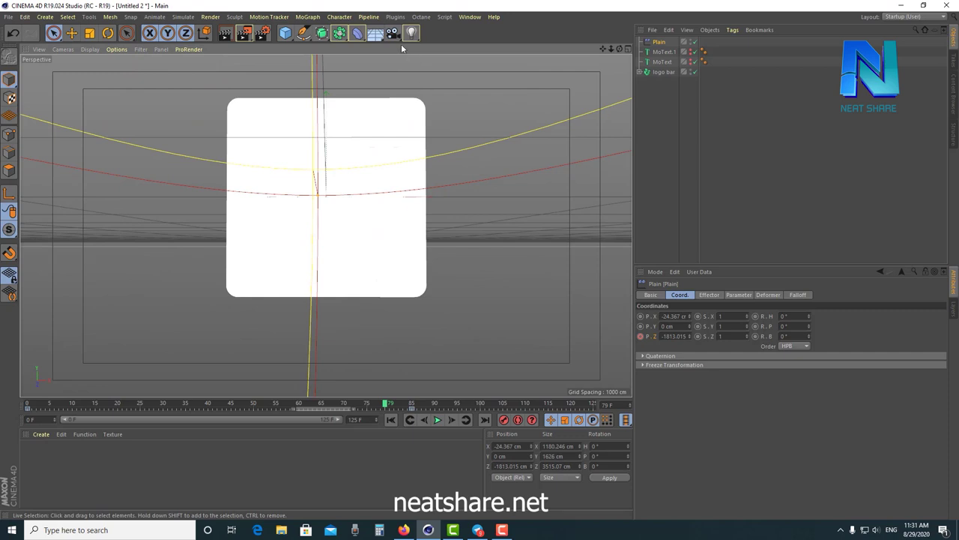
- Add a camera from the straight-on view and play the animation from the start to check it
{"action": "left_click", "coordinate": [392, 32]}
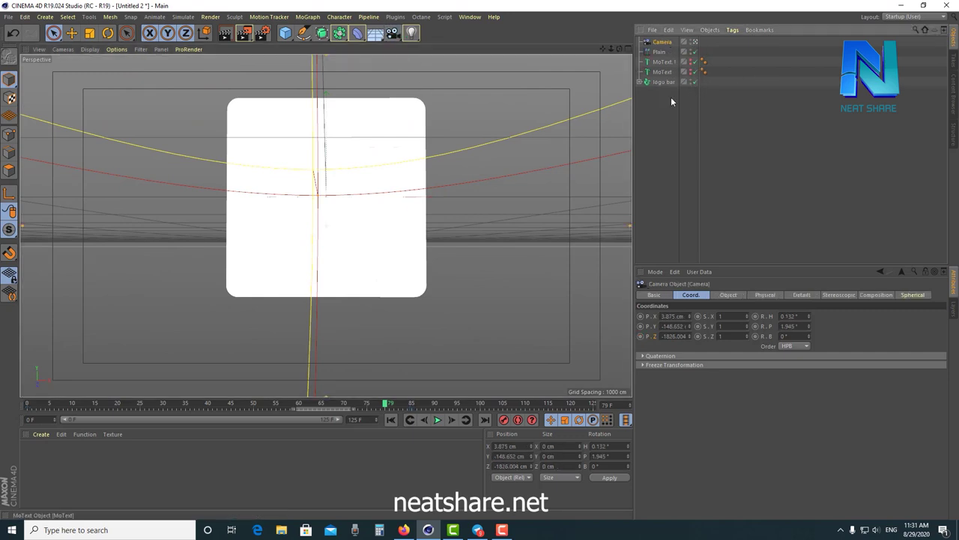
{"action": "left_click_drag", "start_coordinate": [206, 407], "coordinate": [23, 407]}
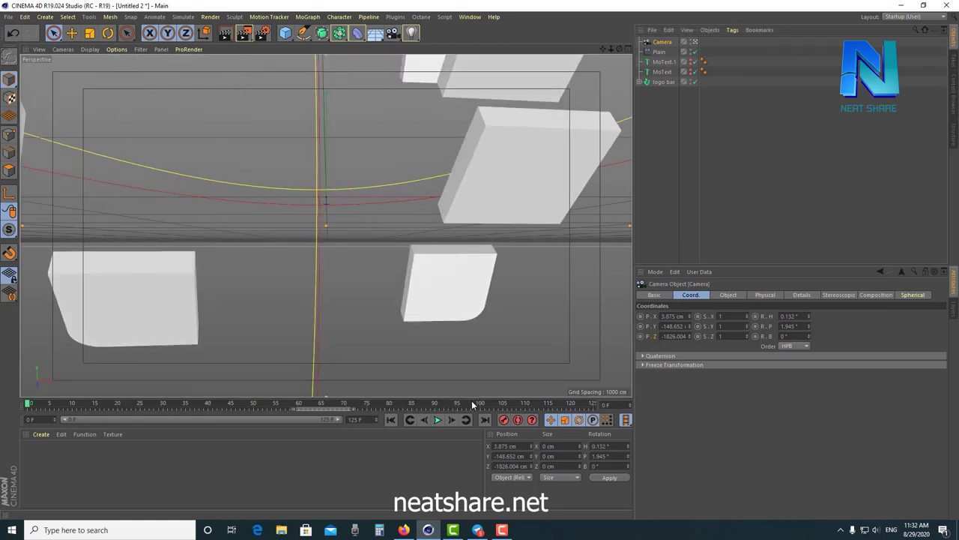
{"action": "left_click", "coordinate": [439, 420]}
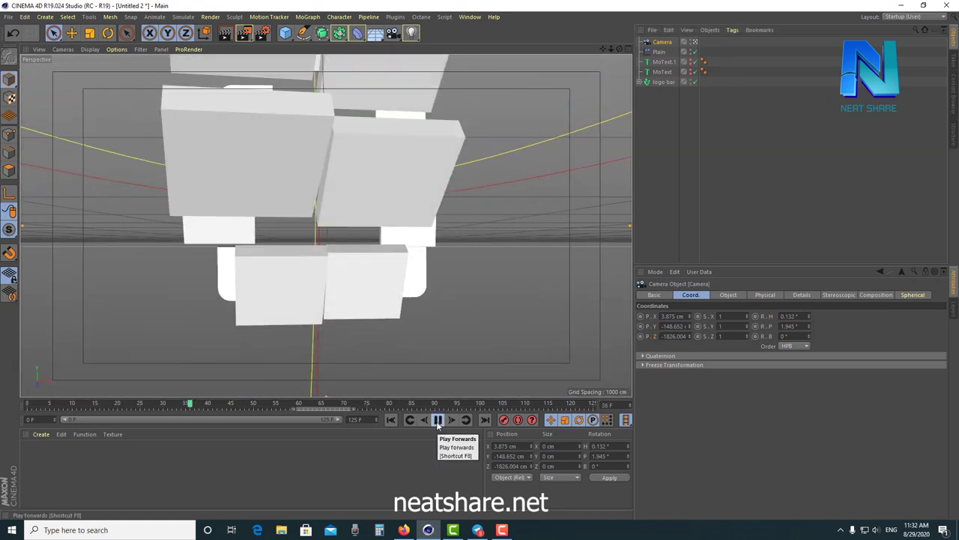
{"action": "left_click", "coordinate": [439, 421]}
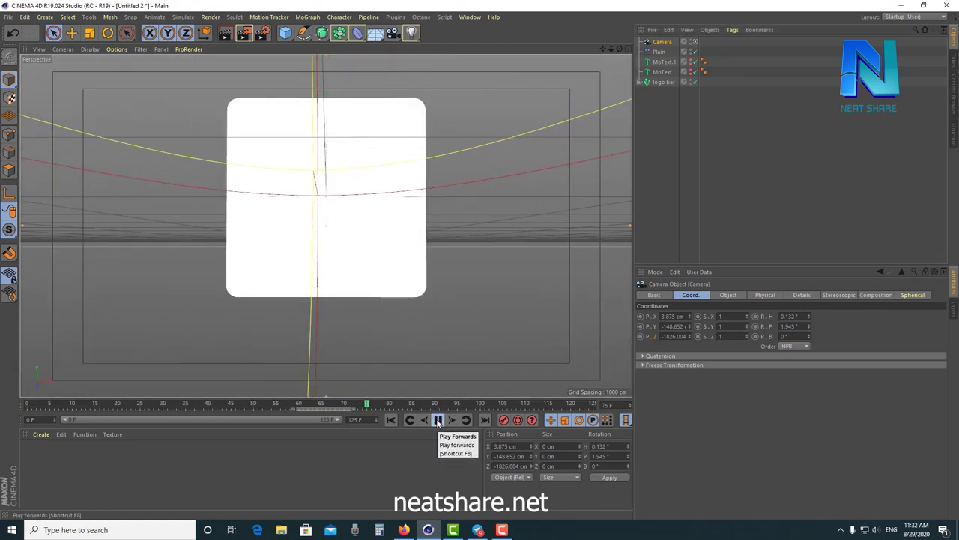
- Select the logo bar fracture, review its applied effectors, and bring up the MoGraph Effector list
{"action": "left_click", "coordinate": [667, 205]}
{"action": "left_click", "coordinate": [664, 83]}
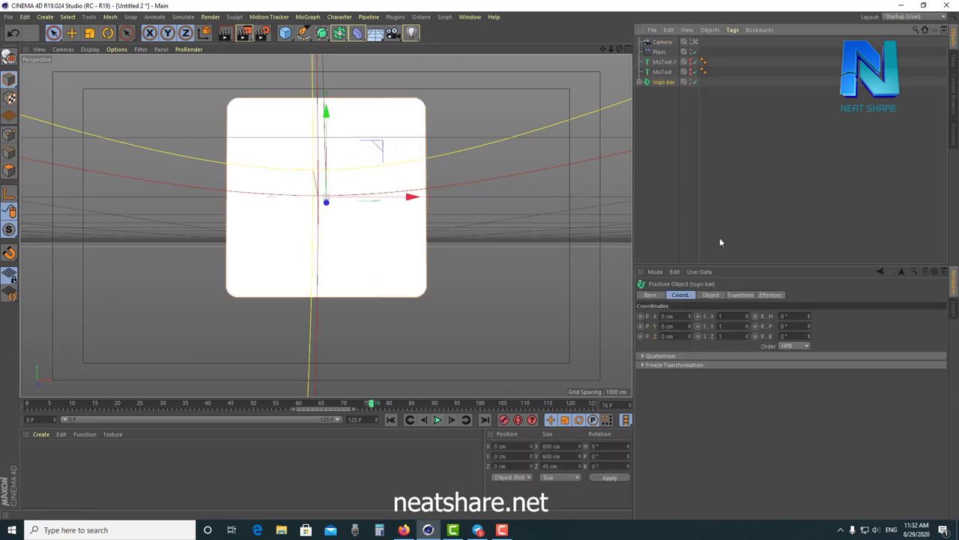
{"action": "left_click", "coordinate": [775, 294]}
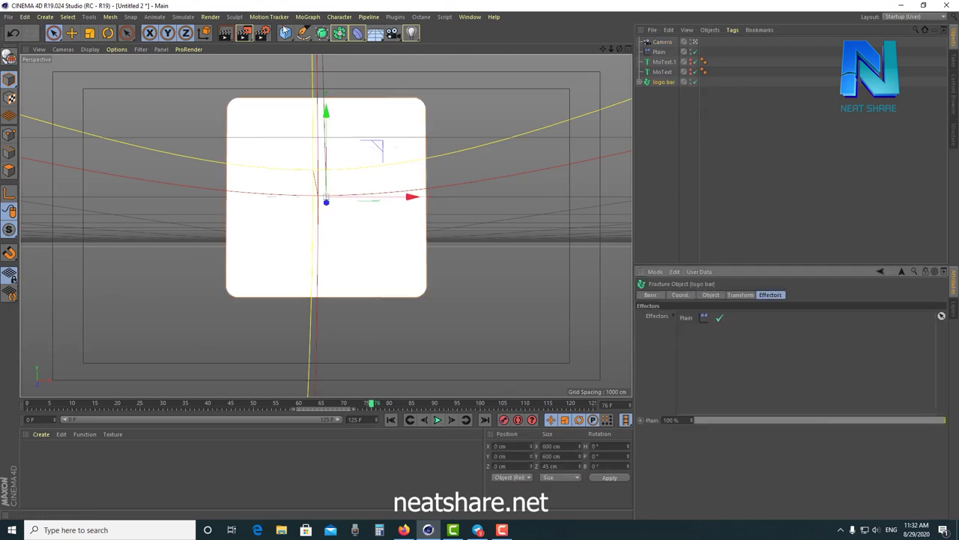
{"action": "left_click", "coordinate": [307, 16]}
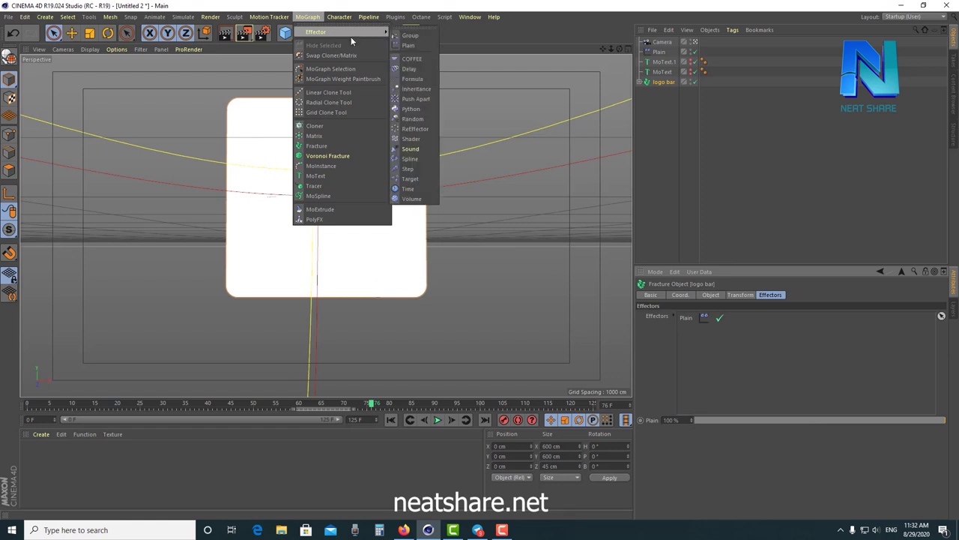
- Add a Delay effector with its strength set to 60%
{"action": "left_click", "coordinate": [409, 69]}
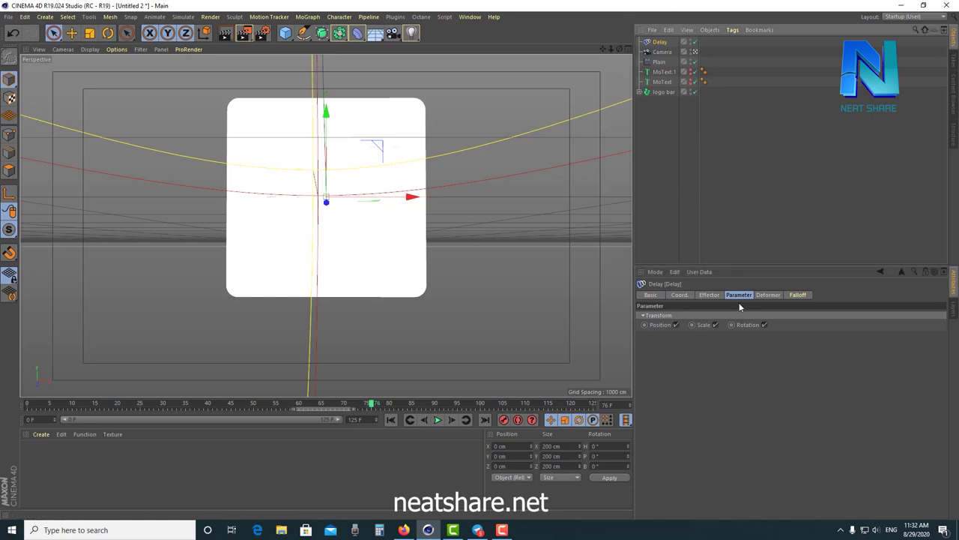
{"action": "left_click", "coordinate": [709, 294]}
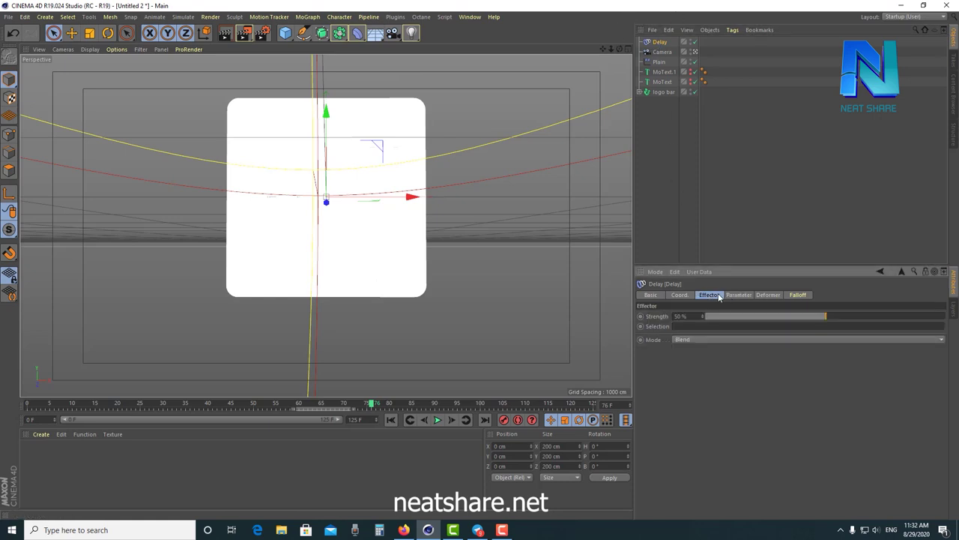
{"action": "left_click", "coordinate": [682, 315]}
{"action": "key", "text": "Return"}
- Select the logo bar and play the animation from the start to see the delayed assembly
{"action": "left_click", "coordinate": [719, 192]}
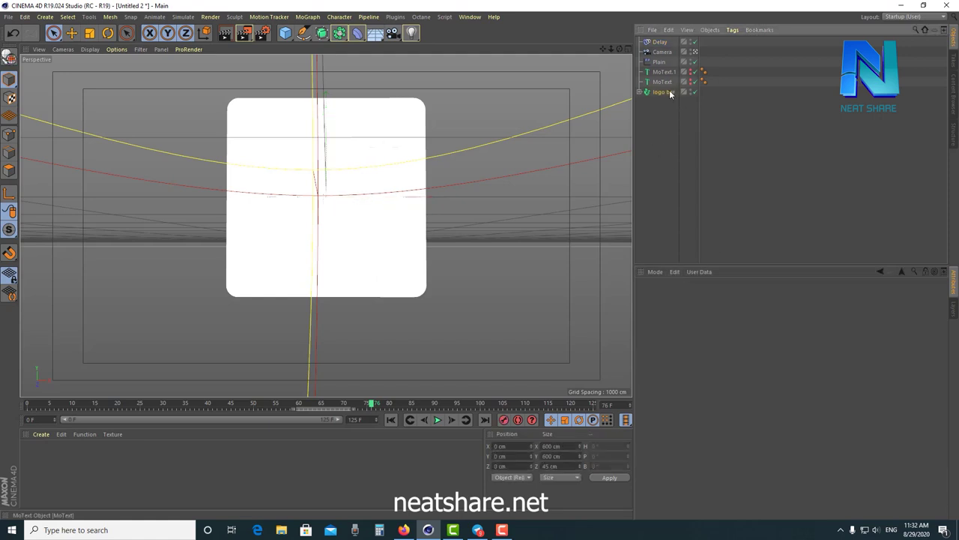
{"action": "left_click", "coordinate": [669, 93]}
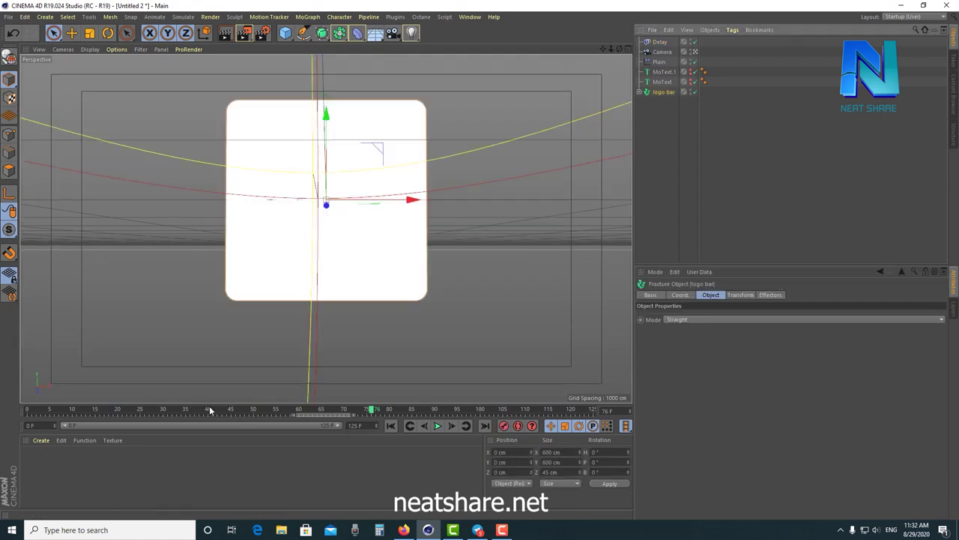
{"action": "left_click_drag", "start_coordinate": [210, 404], "coordinate": [213, 384]}
{"action": "left_click", "coordinate": [390, 404]}
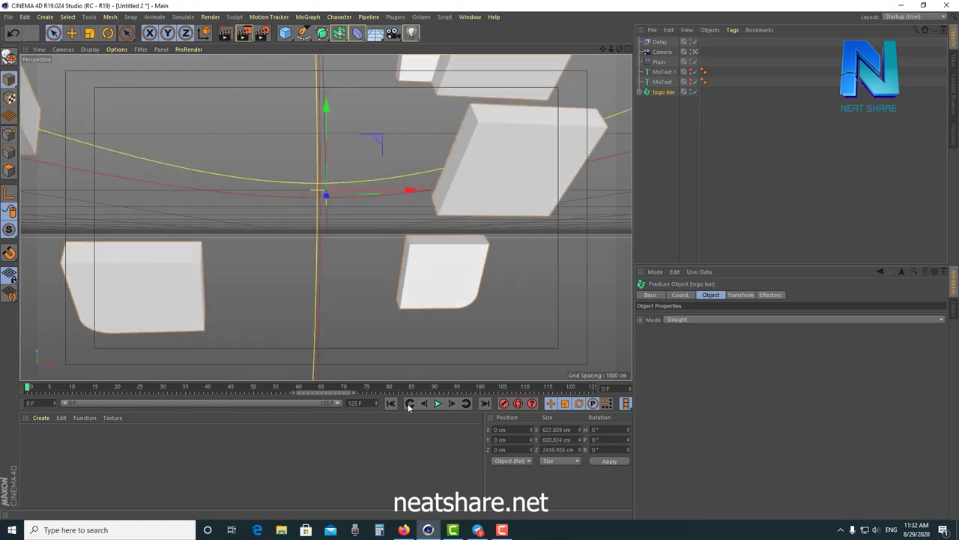
{"action": "left_click", "coordinate": [438, 403]}
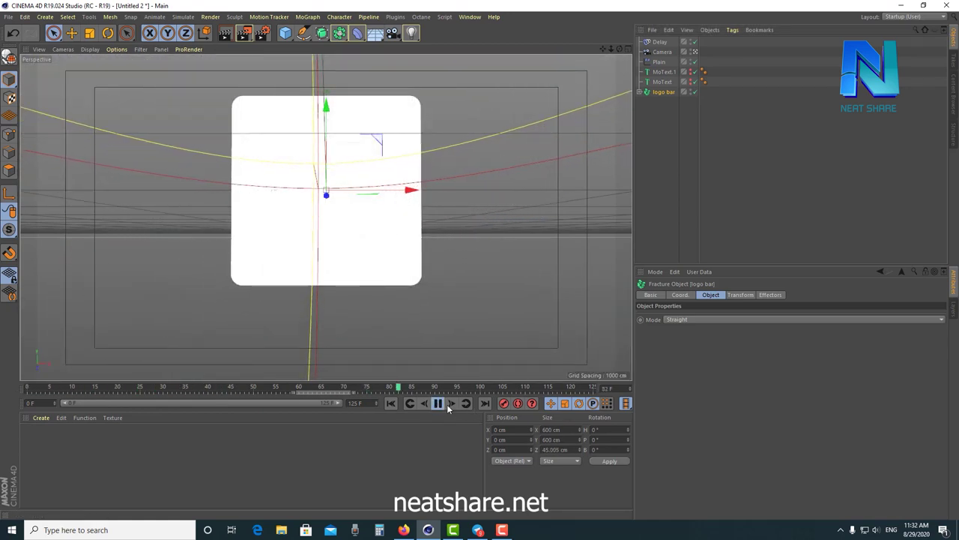
{"action": "mouse_move", "coordinate": [20, 392]}
{"action": "left_mouse_down"}
{"action": "mouse_move", "coordinate": [244, 386]}
{"action": "mouse_move", "coordinate": [34, 386]}
{"action": "left_mouse_up"}
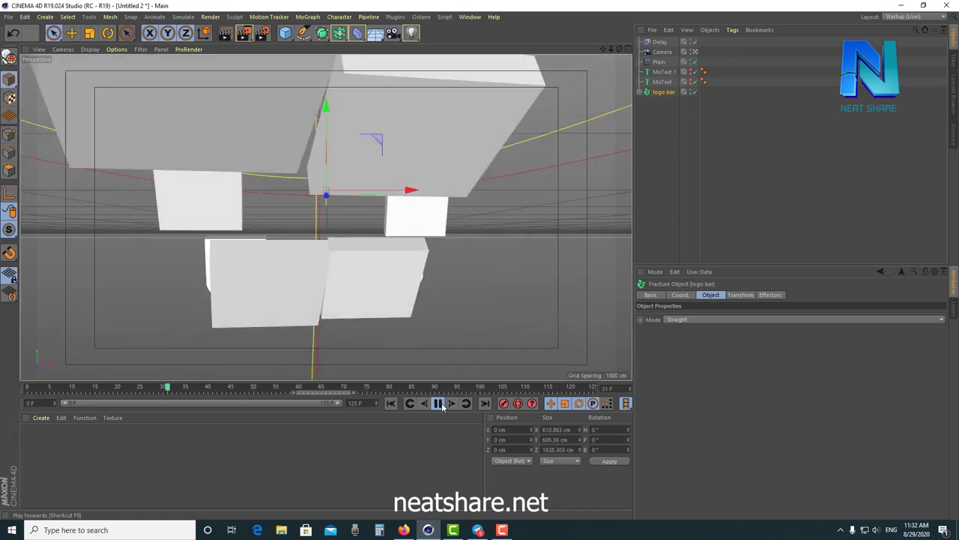
{"action": "left_click", "coordinate": [438, 402]}
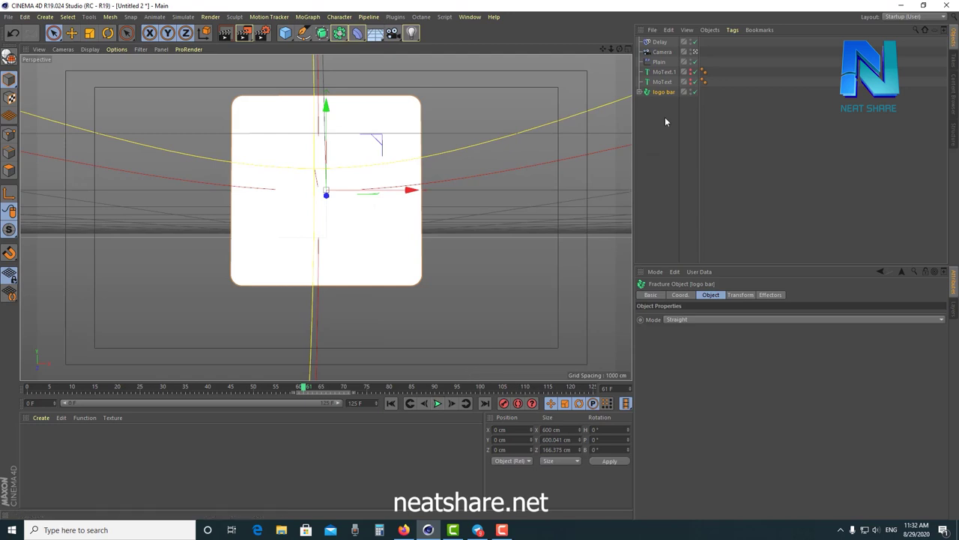
- Try Spring as the Delay mode and play it back from the first frame
{"action": "left_click", "coordinate": [659, 42]}
{"action": "left_click", "coordinate": [688, 342]}
{"action": "left_click", "coordinate": [687, 370]}
{"action": "left_click", "coordinate": [338, 388]}
{"action": "left_click_drag", "start_coordinate": [321, 391], "coordinate": [28, 388]}
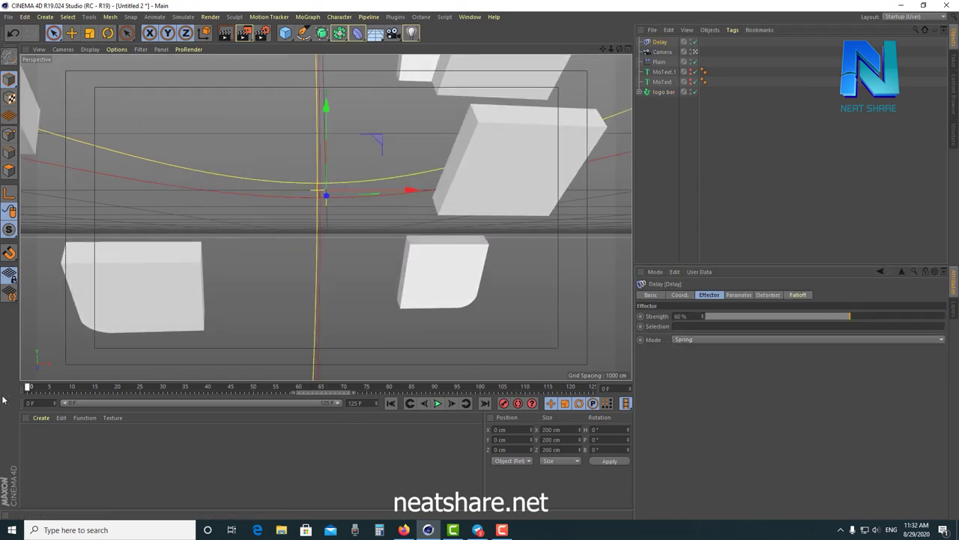
{"action": "left_click", "coordinate": [438, 403]}
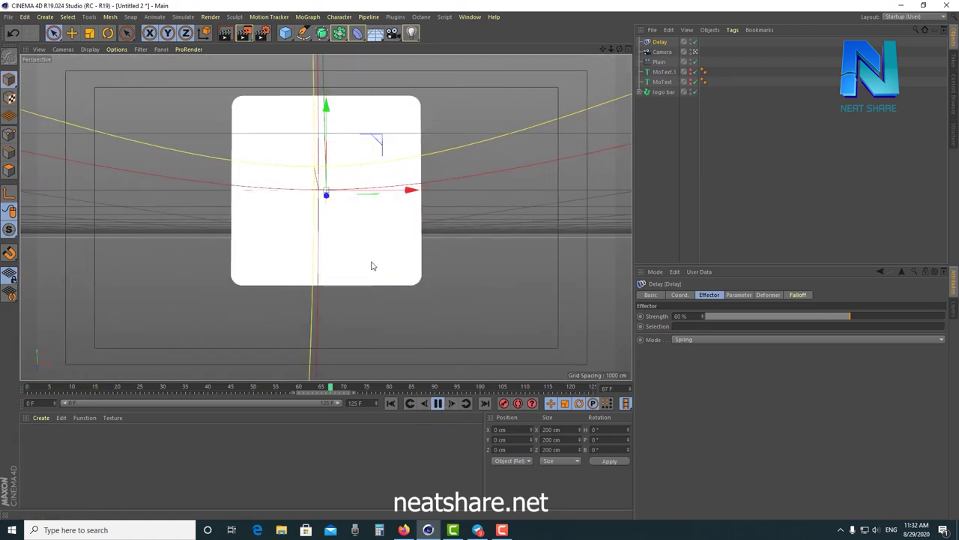
{"action": "left_click", "coordinate": [437, 402]}
- Switch the Delay mode back to Blend and scrub the timeline to review it
{"action": "left_click", "coordinate": [697, 343]}
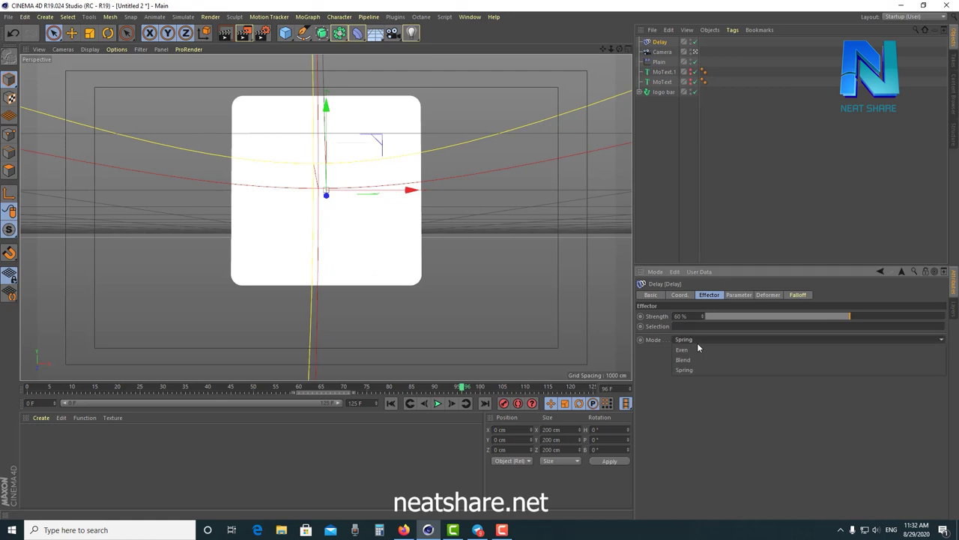
{"action": "left_click", "coordinate": [695, 359]}
{"action": "mouse_move", "coordinate": [217, 387]}
{"action": "left_mouse_down"}
{"action": "mouse_move", "coordinate": [62, 384]}
{"action": "mouse_move", "coordinate": [354, 386]}
{"action": "left_mouse_up"}
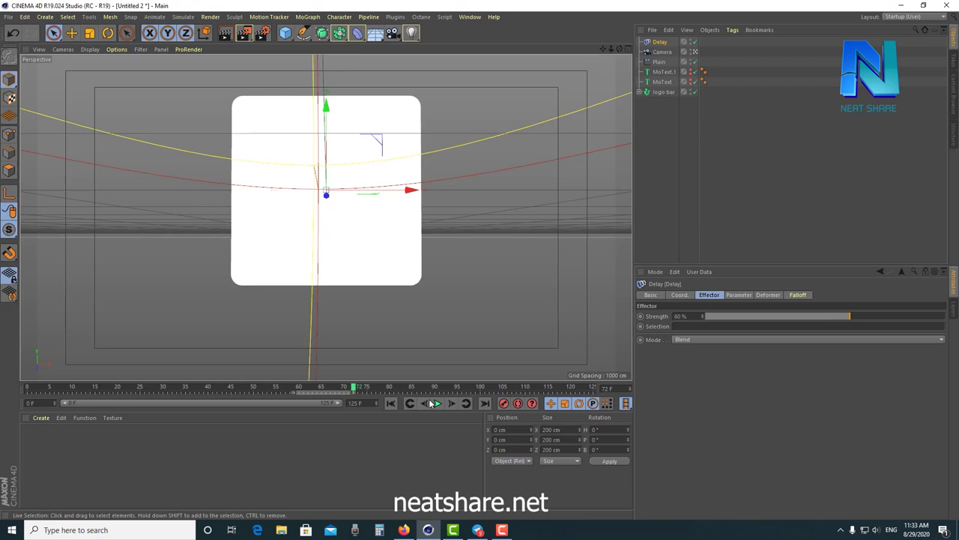
{"action": "mouse_move", "coordinate": [341, 393]}
{"action": "left_mouse_down"}
{"action": "mouse_move", "coordinate": [1, 418]}
{"action": "mouse_move", "coordinate": [344, 415]}
{"action": "left_mouse_up"}
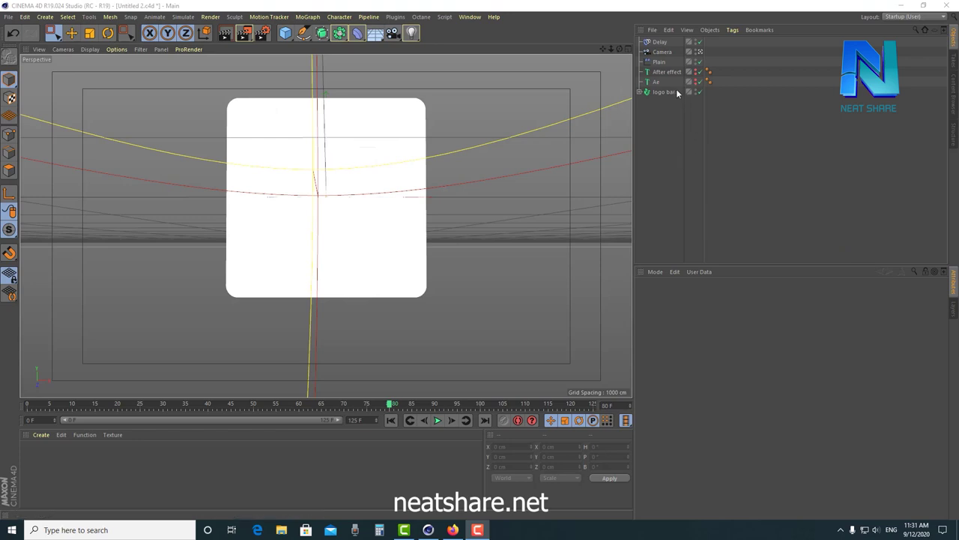
- Toggle the visibility of the Ae and After effect text objects to compare them
{"action": "left_click", "coordinate": [658, 82]}
{"action": "left_click", "coordinate": [697, 80]}
{"action": "left_click", "coordinate": [696, 70]}
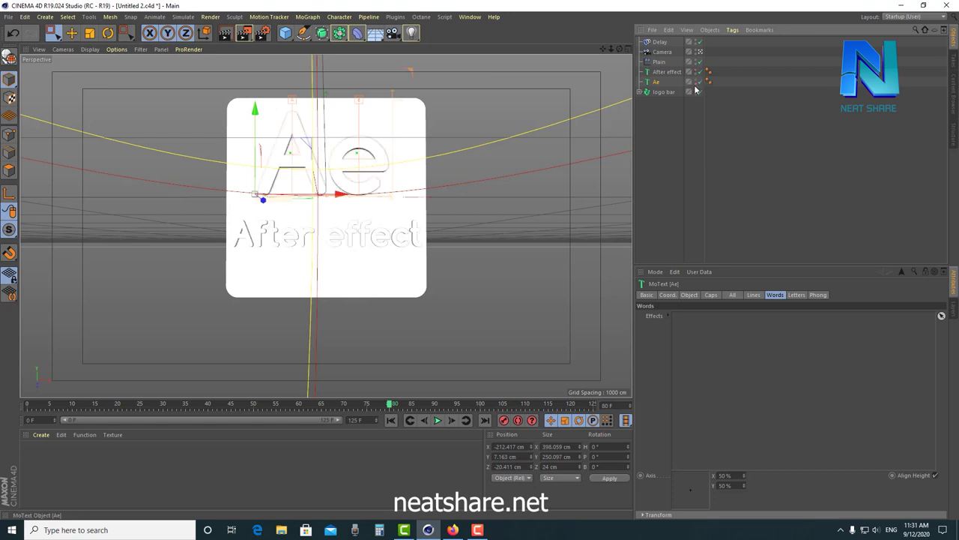
{"action": "left_click", "coordinate": [699, 81]}
{"action": "left_click", "coordinate": [699, 82]}
{"action": "left_click", "coordinate": [669, 72]}
{"action": "left_click", "coordinate": [700, 73]}
{"action": "left_click", "coordinate": [700, 73]}
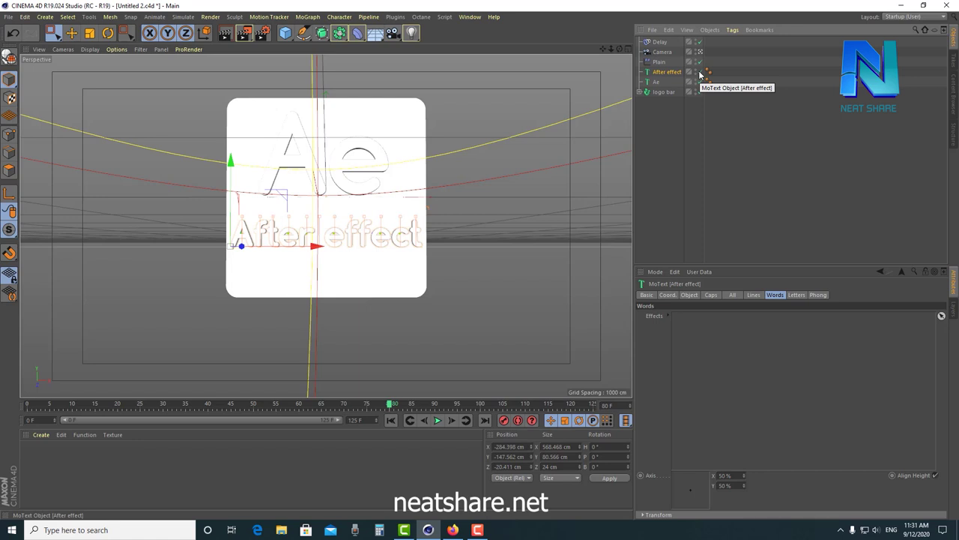
{"action": "left_click", "coordinate": [696, 145]}
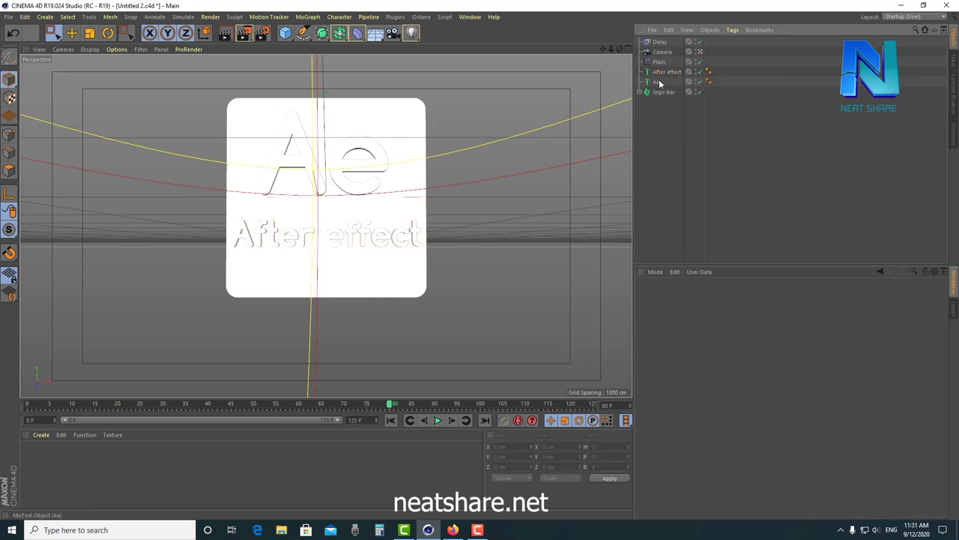
- With Ae selected, move the timeline to frame 47 and check the Plain effector's settings
{"action": "left_click", "coordinate": [663, 84]}
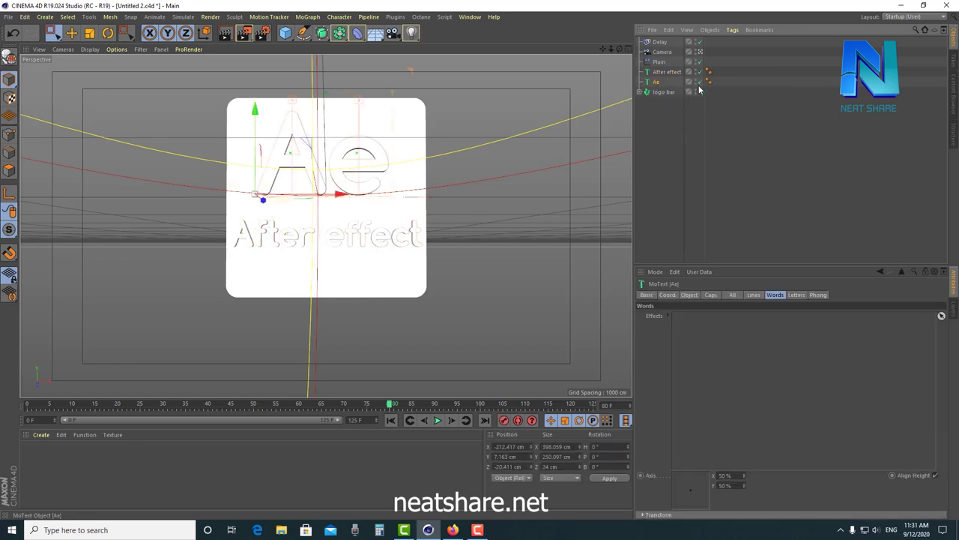
{"action": "mouse_move", "coordinate": [241, 404]}
{"action": "left_mouse_down"}
{"action": "mouse_move", "coordinate": [148, 405]}
{"action": "mouse_move", "coordinate": [466, 404]}
{"action": "mouse_move", "coordinate": [95, 404]}
{"action": "mouse_move", "coordinate": [415, 405]}
{"action": "left_mouse_up"}
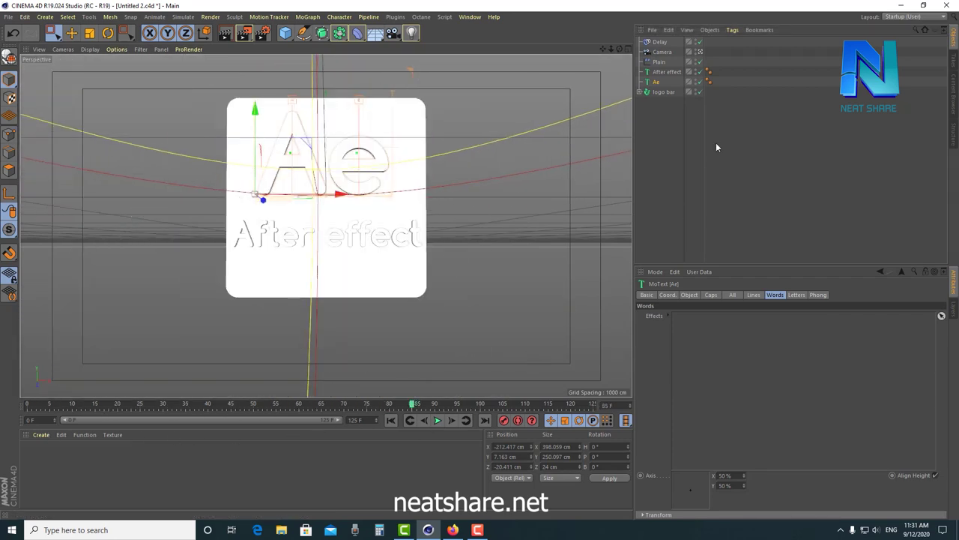
{"action": "left_click", "coordinate": [664, 62]}
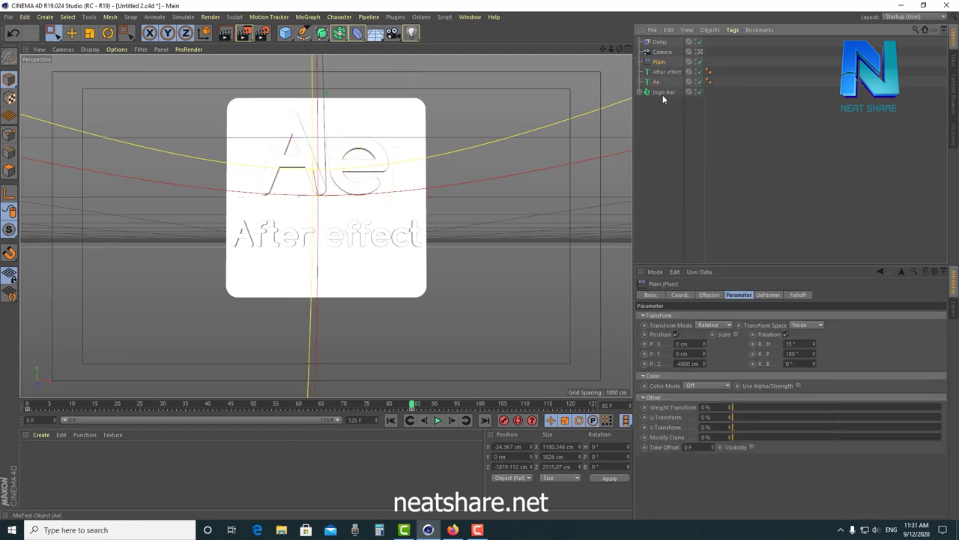
{"action": "left_click", "coordinate": [657, 82]}
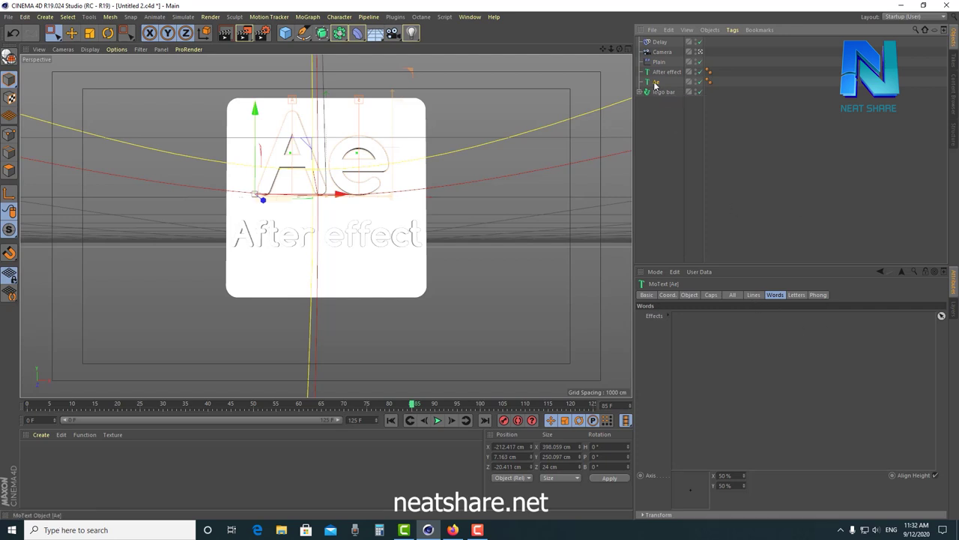
- Review Ae's Lines, Letters and Words effects, then list the logo bar's Extrude 0–15 pieces
{"action": "left_click", "coordinate": [755, 297]}
{"action": "left_click", "coordinate": [796, 296]}
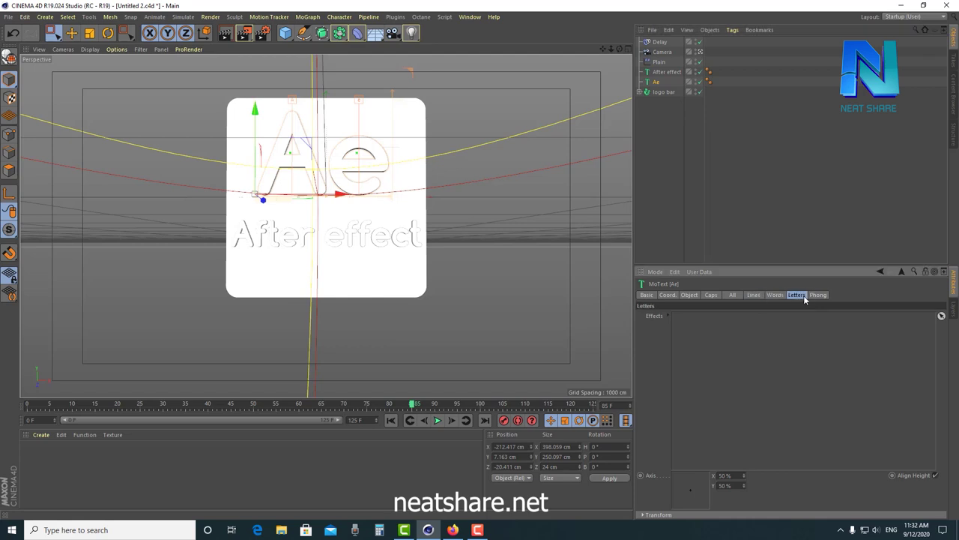
{"action": "left_click", "coordinate": [774, 297]}
{"action": "left_click", "coordinate": [754, 297]}
{"action": "left_click", "coordinate": [776, 296]}
{"action": "left_click", "coordinate": [638, 91]}
{"action": "left_click", "coordinate": [661, 102]}
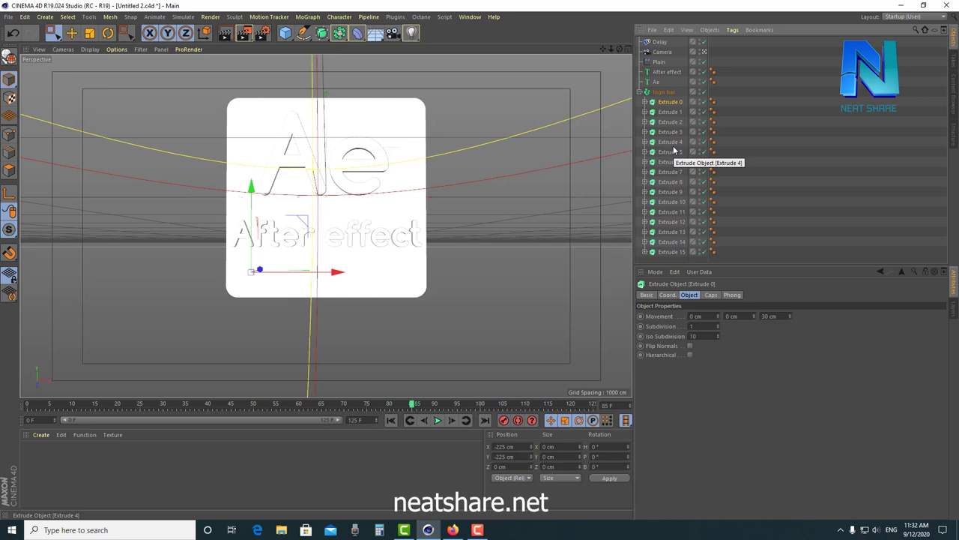
- Check the logo bar's effectors, collapse its pieces, and select the Ae MoText
{"action": "left_click", "coordinate": [663, 93]}
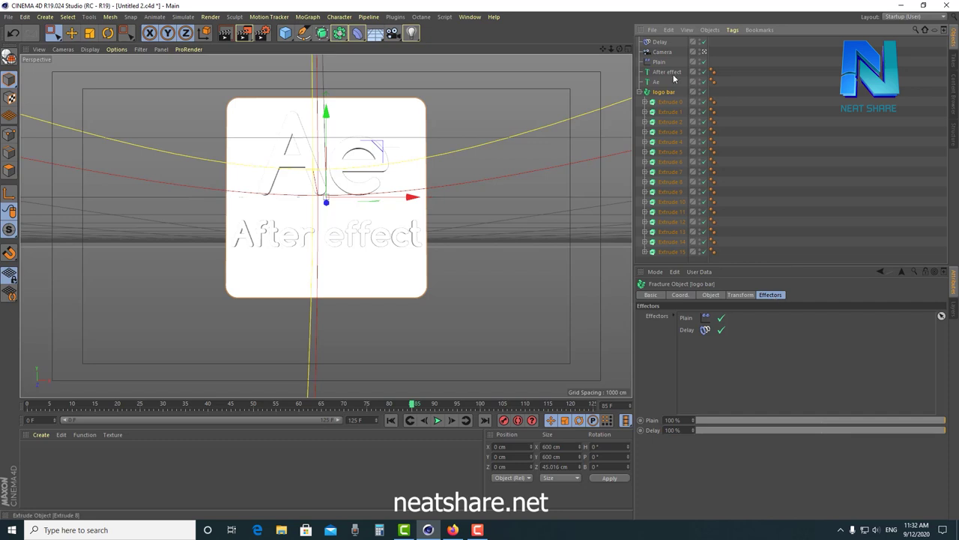
{"action": "left_click", "coordinate": [639, 92]}
{"action": "left_click", "coordinate": [658, 82]}
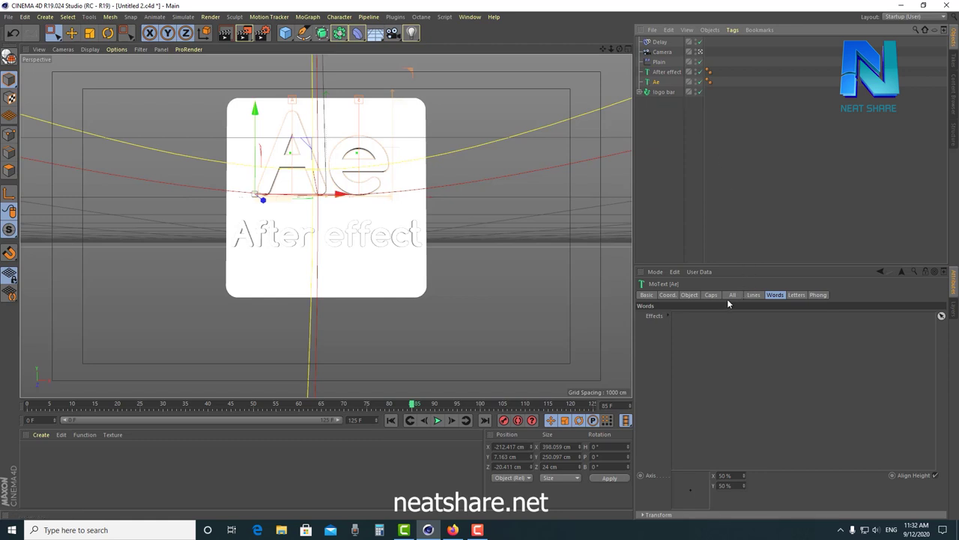
- Add the Plain effector to Ae's Words effects list and rewind to frame 0
{"action": "left_click", "coordinate": [753, 295]}
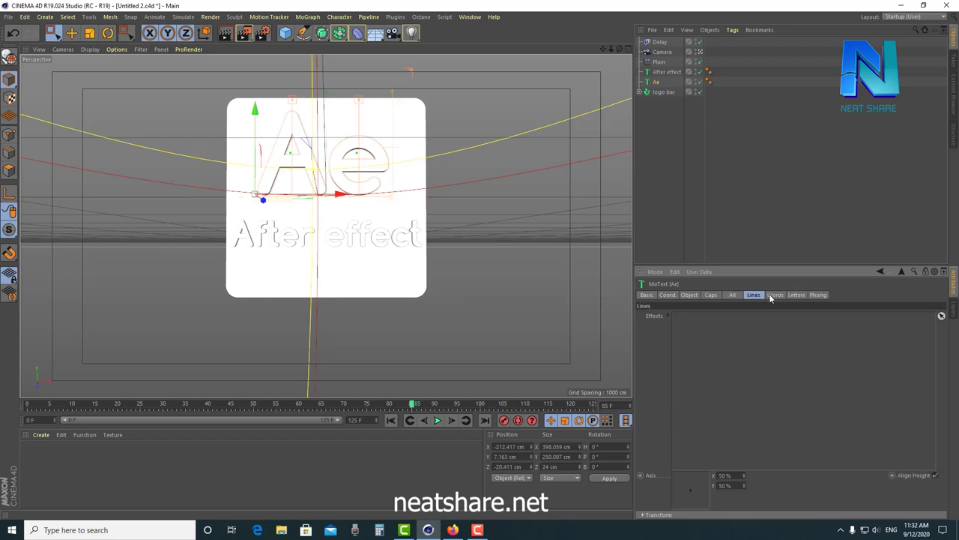
{"action": "left_click", "coordinate": [798, 295]}
{"action": "left_click", "coordinate": [780, 295]}
{"action": "left_click", "coordinate": [798, 296]}
{"action": "left_click", "coordinate": [777, 296]}
{"action": "left_click", "coordinate": [799, 296]}
{"action": "left_click_drag", "start_coordinate": [658, 62], "coordinate": [691, 337]}
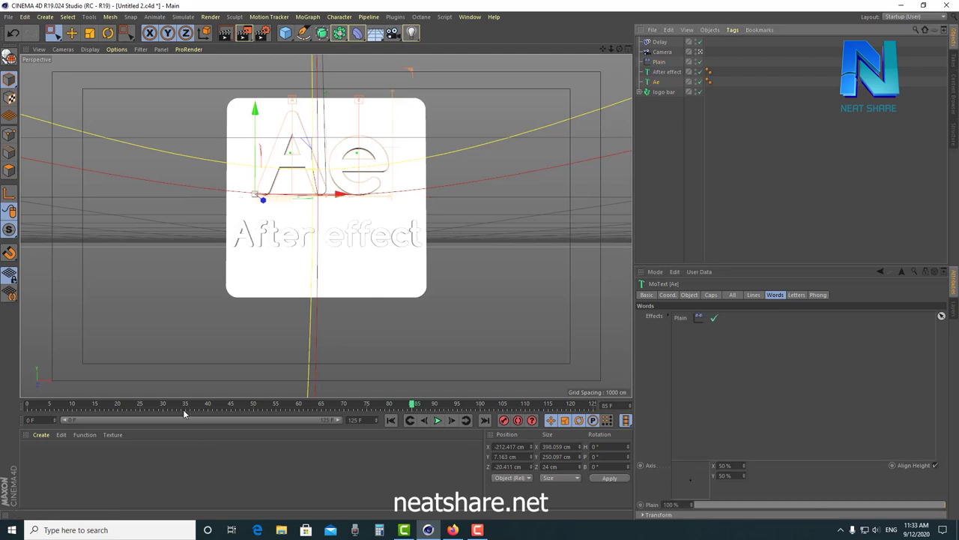
{"action": "left_click_drag", "start_coordinate": [185, 408], "coordinate": [21, 410]}
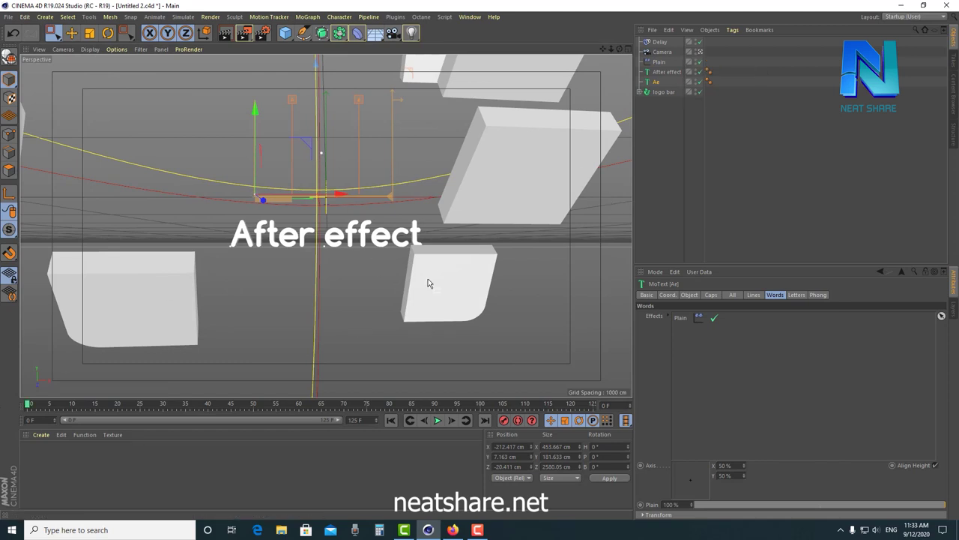
{"action": "left_click_drag", "start_coordinate": [27, 405], "coordinate": [257, 405]}
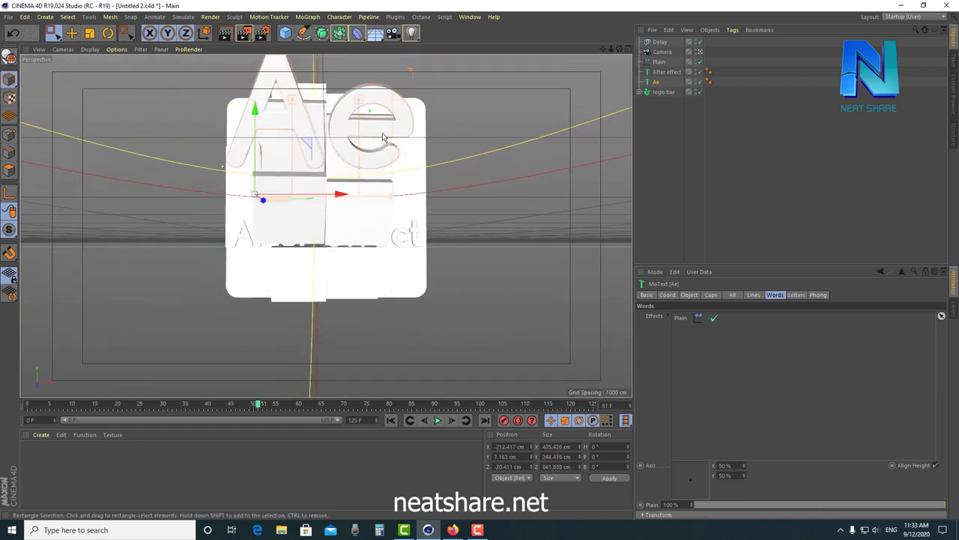
{"action": "left_click", "coordinate": [28, 404]}
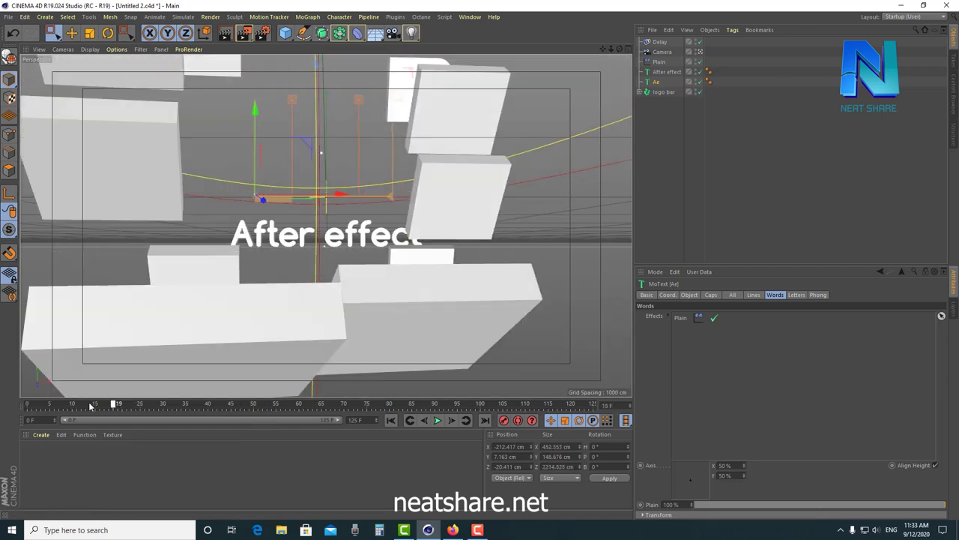
{"action": "left_click", "coordinate": [700, 52]}
{"action": "left_click", "coordinate": [700, 52]}
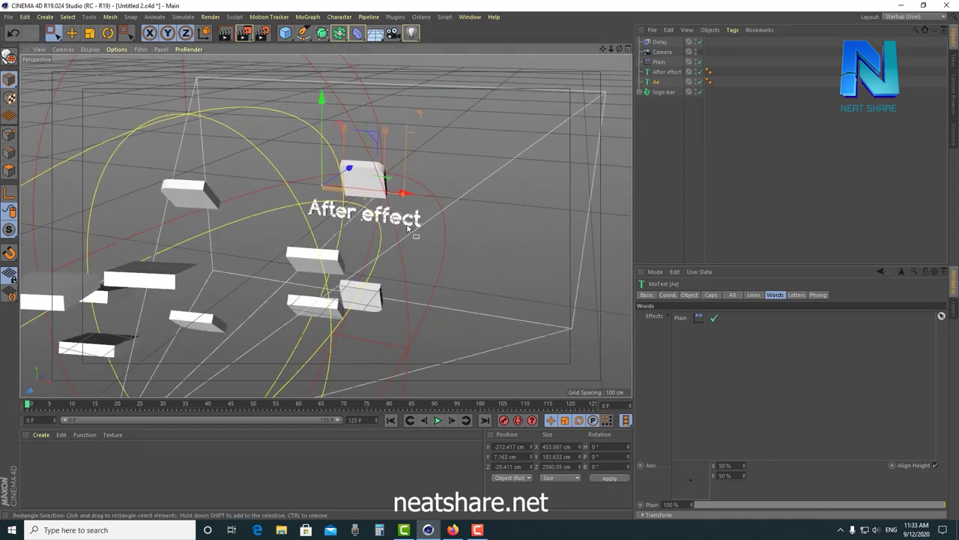
{"action": "scroll", "coordinate": [386, 271], "scroll_direction": "down", "scroll_amount": 5}
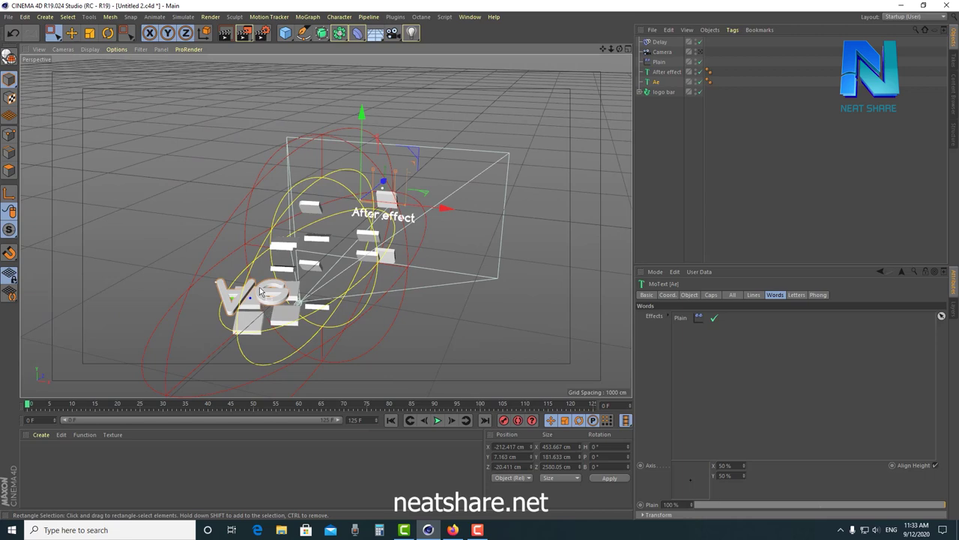
{"action": "scroll", "coordinate": [266, 300], "scroll_direction": "up", "scroll_amount": 3}
{"action": "scroll", "coordinate": [300, 308], "scroll_direction": "up", "scroll_amount": 1}
{"action": "mouse_move", "coordinate": [295, 314]}
{"action": "left_mouse_down", "text": "alt"}
{"action": "mouse_move", "coordinate": [409, 301]}
{"action": "mouse_move", "coordinate": [281, 318]}
{"action": "mouse_move", "coordinate": [315, 307]}
{"action": "left_mouse_up", "text": "alt"}
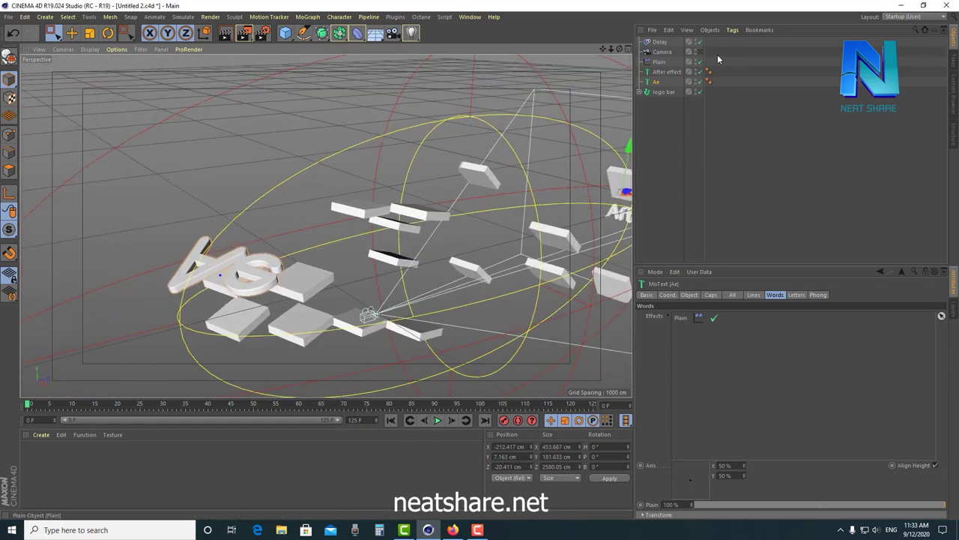
{"action": "left_click", "coordinate": [659, 61]}
{"action": "left_click", "coordinate": [664, 91]}
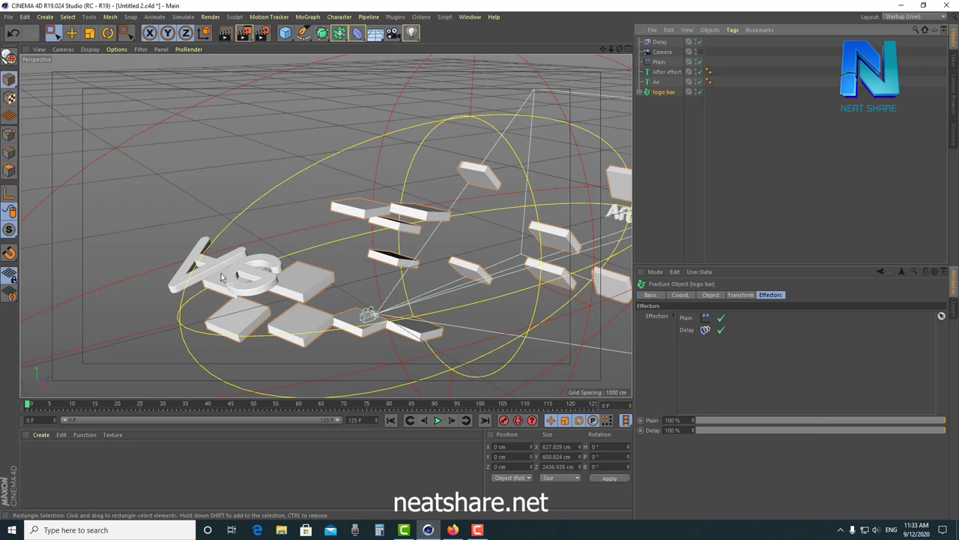
{"action": "left_click", "coordinate": [656, 82]}
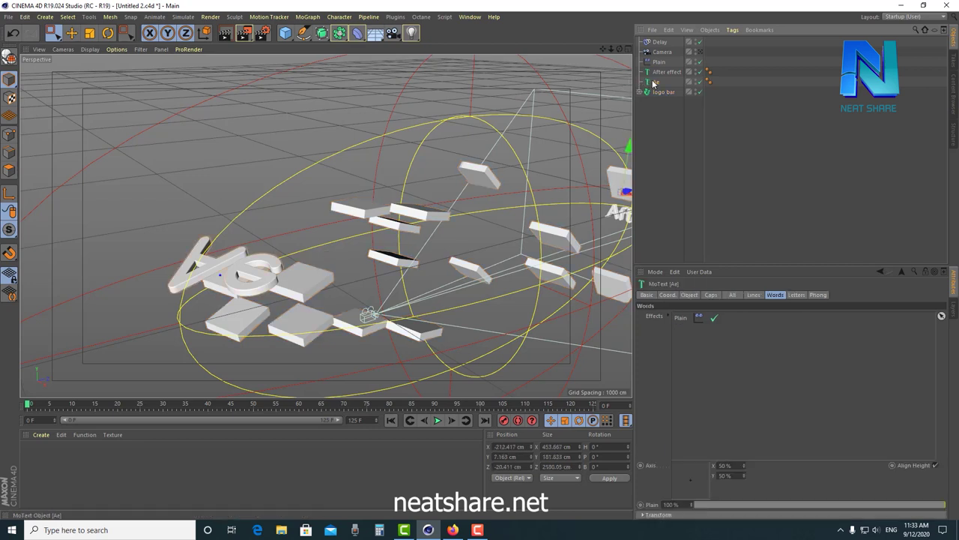
{"action": "left_click_drag", "start_coordinate": [682, 320], "coordinate": [683, 321]}
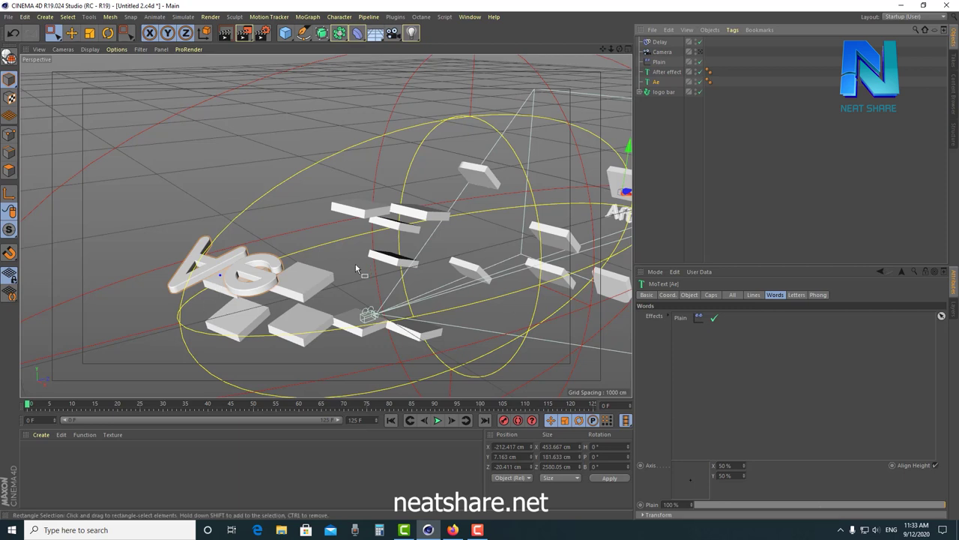
{"action": "scroll", "coordinate": [297, 280], "scroll_direction": "up", "scroll_amount": 2}
{"action": "mouse_move", "coordinate": [264, 284]}
{"action": "left_mouse_down", "text": "alt"}
{"action": "mouse_move", "coordinate": [467, 265]}
{"action": "mouse_move", "coordinate": [488, 247]}
{"action": "mouse_move", "coordinate": [214, 272]}
{"action": "mouse_move", "coordinate": [359, 278]}
{"action": "mouse_move", "coordinate": [420, 248]}
{"action": "mouse_move", "coordinate": [487, 240]}
{"action": "left_mouse_up", "text": "alt"}
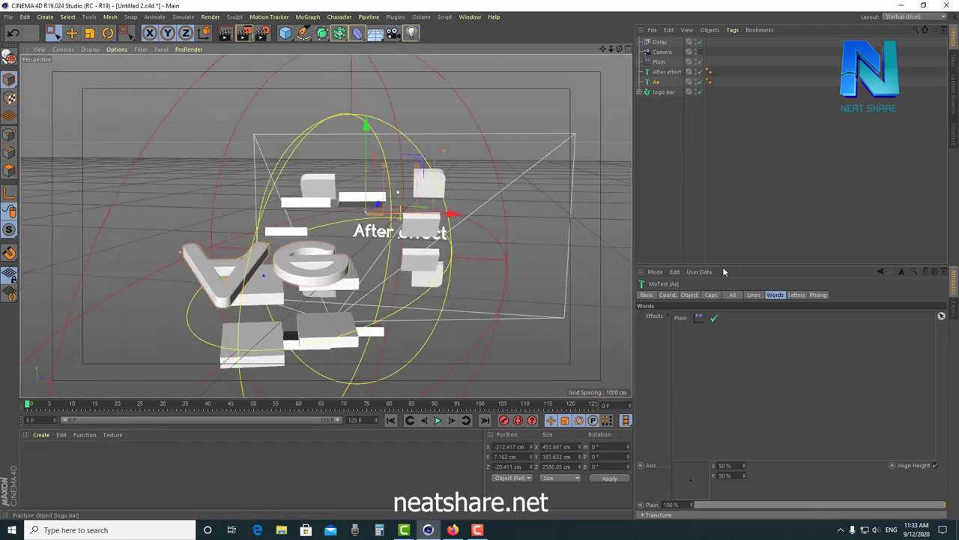
{"action": "left_click", "coordinate": [691, 295]}
- Enter 4 in the Ae text depth field, then preview through the camera to about frame 50
{"action": "double_click", "coordinate": [688, 316]}
{"action": "type", "text": "45"}
{"action": "mouse_move", "coordinate": [409, 299]}
{"action": "left_mouse_down", "text": "alt"}
{"action": "mouse_move", "coordinate": [450, 284]}
{"action": "mouse_move", "coordinate": [557, 293]}
{"action": "mouse_move", "coordinate": [452, 317]}
{"action": "mouse_move", "coordinate": [261, 275]}
{"action": "mouse_move", "coordinate": [553, 405]}
{"action": "left_mouse_up", "text": "alt"}
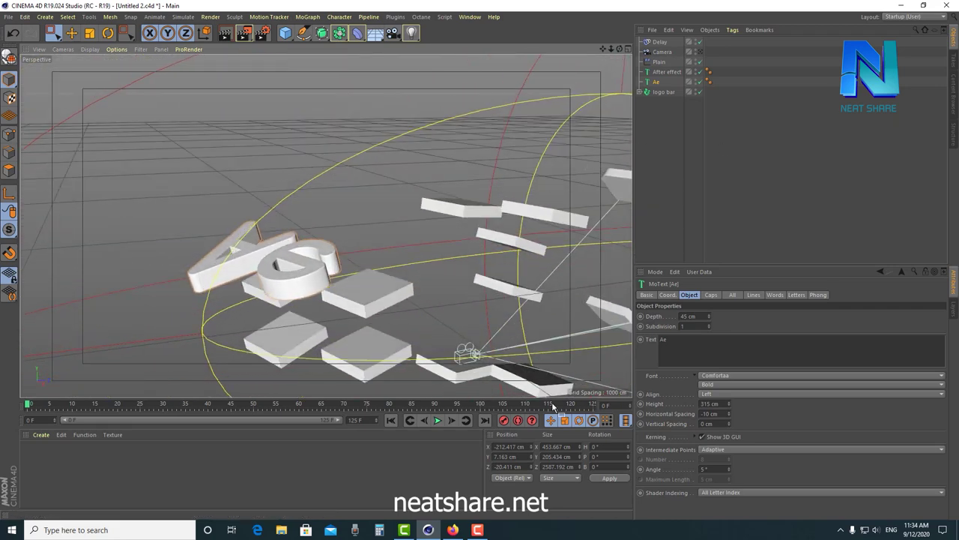
{"action": "left_click", "coordinate": [700, 52]}
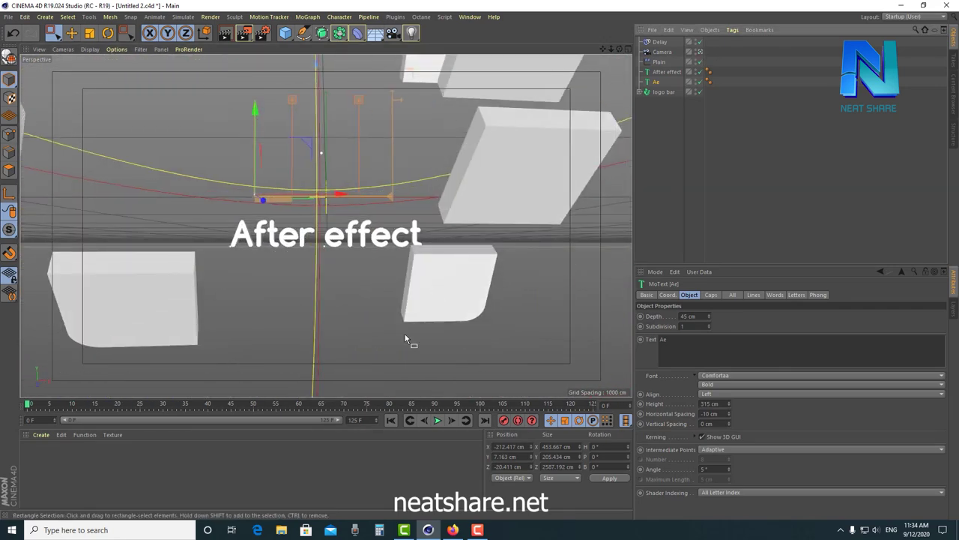
{"action": "left_click", "coordinate": [438, 420]}
{"action": "left_click", "coordinate": [438, 421]}
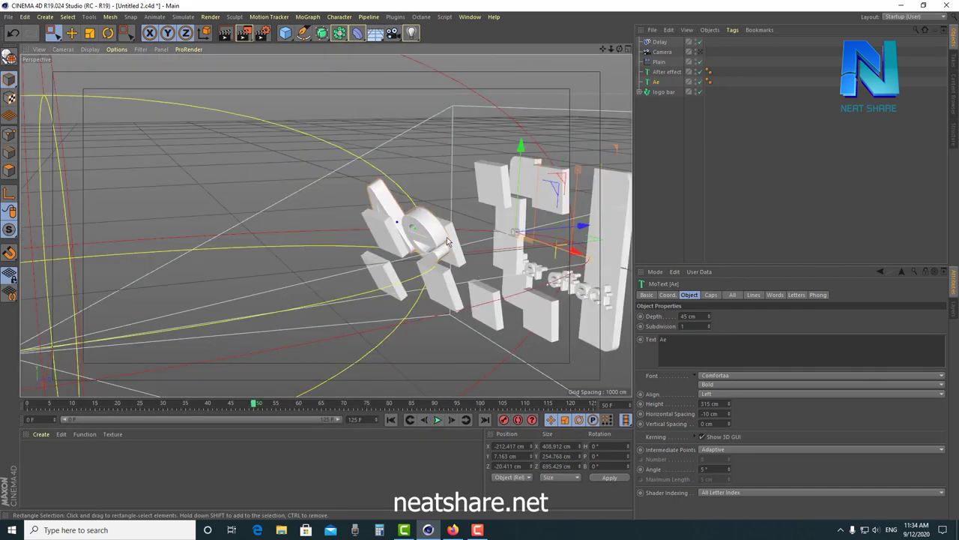
- Orbit around the Ae letters while stepping the timeline to frames 56 and 34
{"action": "left_click_drag", "start_coordinate": [453, 264], "coordinate": [438, 291], "text": "alt"}
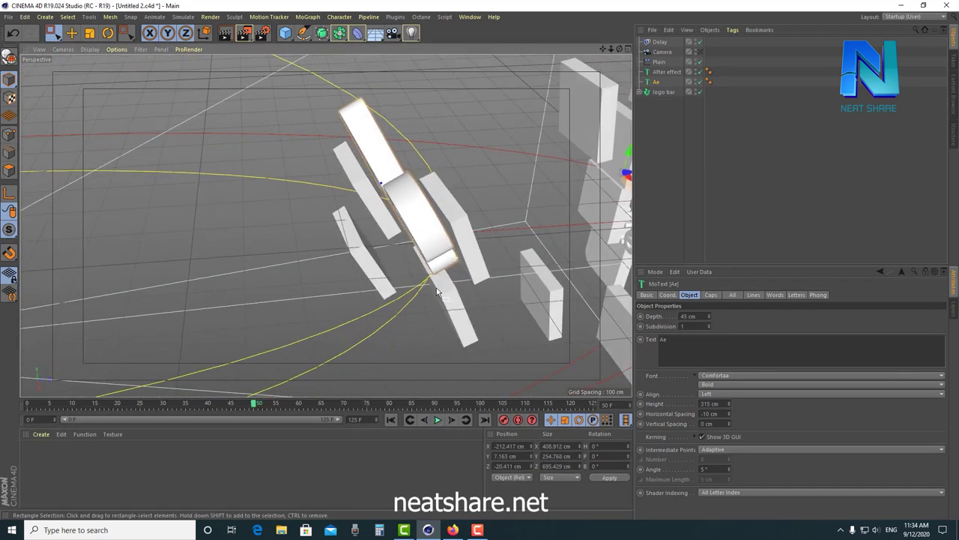
{"action": "mouse_move", "coordinate": [453, 231]}
{"action": "left_mouse_down", "text": "alt"}
{"action": "mouse_move", "coordinate": [446, 264]}
{"action": "mouse_move", "coordinate": [377, 185]}
{"action": "mouse_move", "coordinate": [472, 191]}
{"action": "left_mouse_up", "text": "alt"}
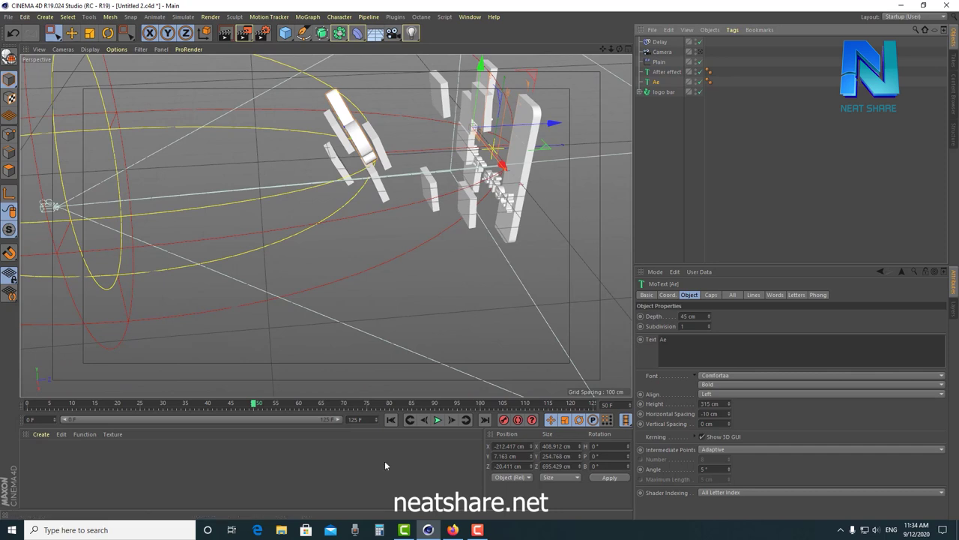
{"action": "mouse_move", "coordinate": [275, 412]}
{"action": "left_mouse_down"}
{"action": "mouse_move", "coordinate": [322, 401]}
{"action": "mouse_move", "coordinate": [279, 413]}
{"action": "mouse_move", "coordinate": [300, 416]}
{"action": "mouse_move", "coordinate": [224, 420]}
{"action": "mouse_move", "coordinate": [203, 431]}
{"action": "mouse_move", "coordinate": [292, 434]}
{"action": "mouse_move", "coordinate": [179, 451]}
{"action": "left_mouse_up"}
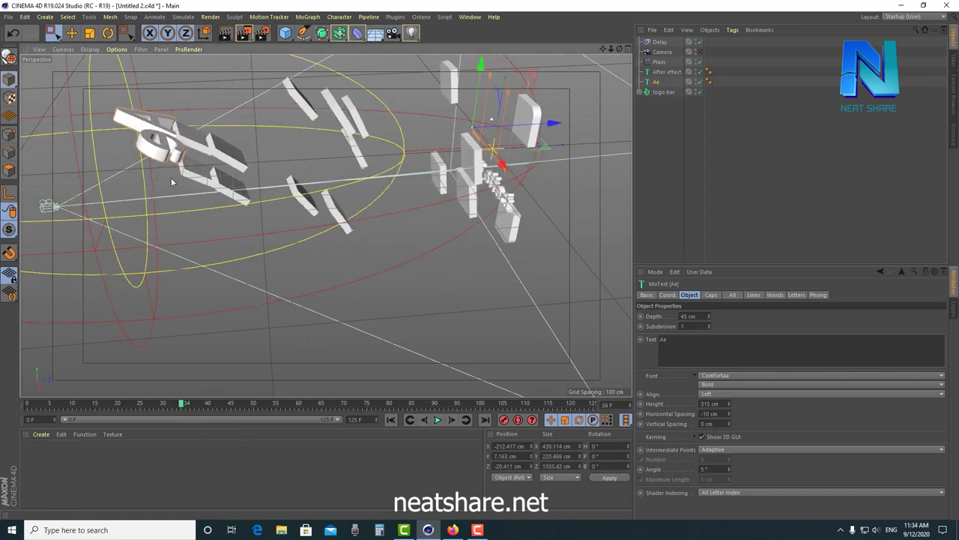
{"action": "right_click_drag", "start_coordinate": [171, 177], "coordinate": [240, 172], "text": "alt"}
{"action": "left_click_drag", "start_coordinate": [252, 153], "coordinate": [268, 145], "text": "alt"}
{"action": "mouse_move", "coordinate": [335, 150]}
{"action": "left_mouse_down", "text": "alt"}
{"action": "mouse_move", "coordinate": [374, 188]}
{"action": "mouse_move", "coordinate": [348, 261]}
{"action": "mouse_move", "coordinate": [504, 219]}
{"action": "mouse_move", "coordinate": [501, 142]}
{"action": "mouse_move", "coordinate": [382, 208]}
{"action": "mouse_move", "coordinate": [395, 169]}
{"action": "mouse_move", "coordinate": [367, 155]}
{"action": "mouse_move", "coordinate": [302, 158]}
{"action": "left_mouse_up", "text": "alt"}
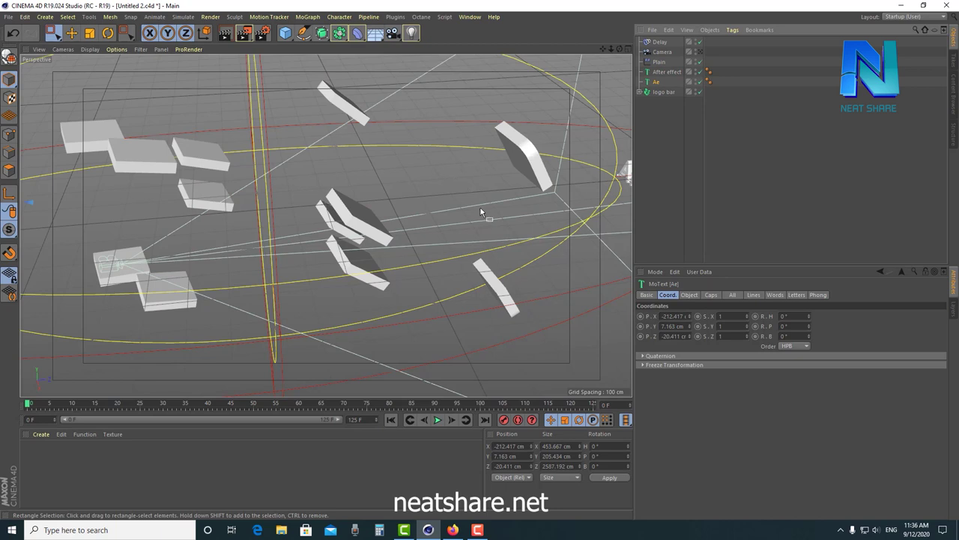
- Advance to about frame 92, then orbit and zoom in on the Ae text
{"action": "mouse_move", "coordinate": [488, 160]}
{"action": "left_mouse_down", "text": "alt"}
{"action": "mouse_move", "coordinate": [265, 212]}
{"action": "mouse_move", "coordinate": [315, 215]}
{"action": "left_mouse_up", "text": "alt"}
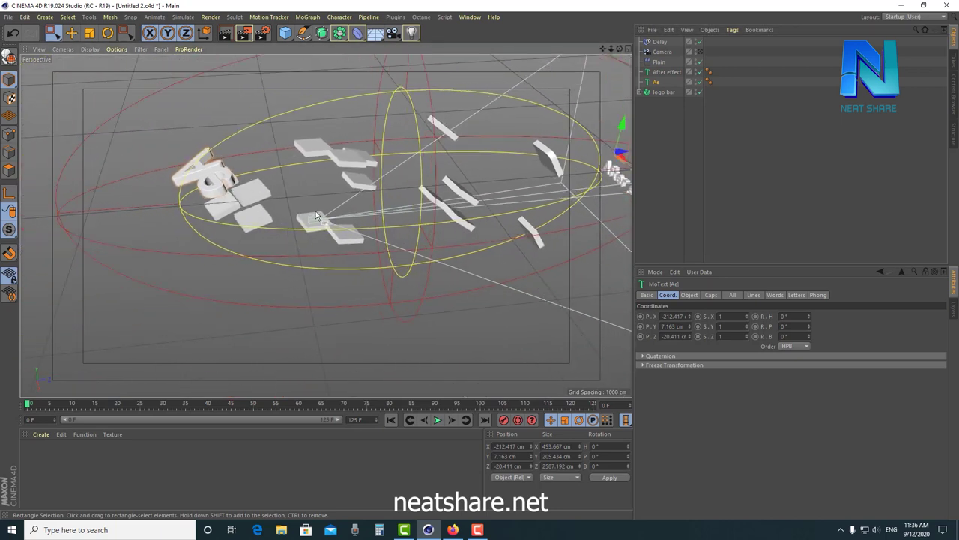
{"action": "left_click_drag", "start_coordinate": [94, 403], "coordinate": [442, 379]}
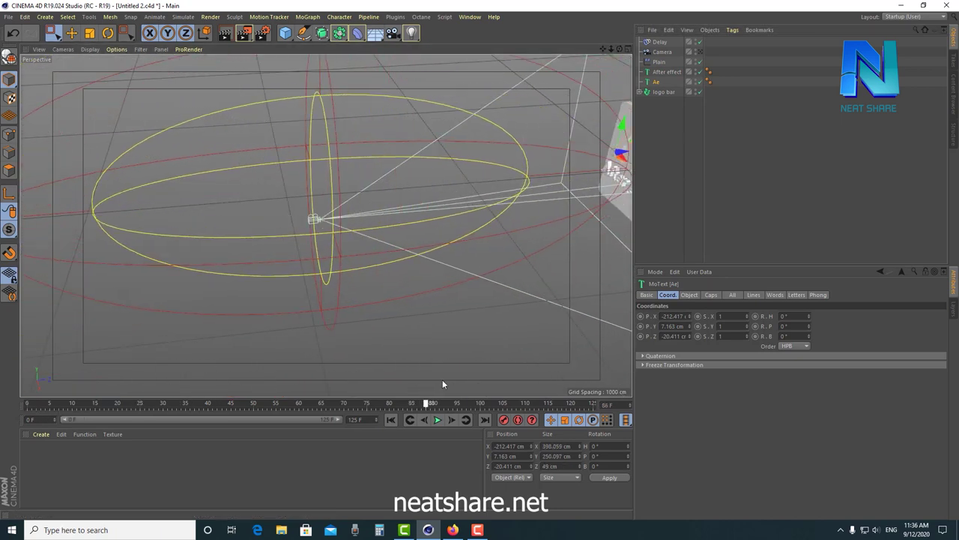
{"action": "left_click_drag", "start_coordinate": [466, 145], "coordinate": [248, 174], "text": "alt"}
{"action": "scroll", "coordinate": [349, 197], "scroll_direction": "up", "scroll_amount": 2}
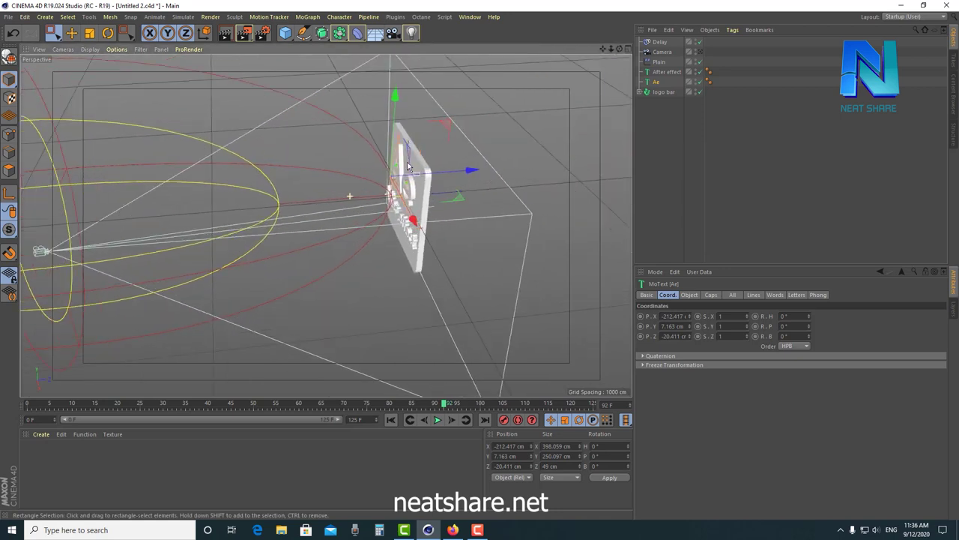
{"action": "scroll", "coordinate": [349, 197], "scroll_direction": "up", "scroll_amount": 5}
{"action": "scroll", "coordinate": [345, 199], "scroll_direction": "up", "scroll_amount": 3}
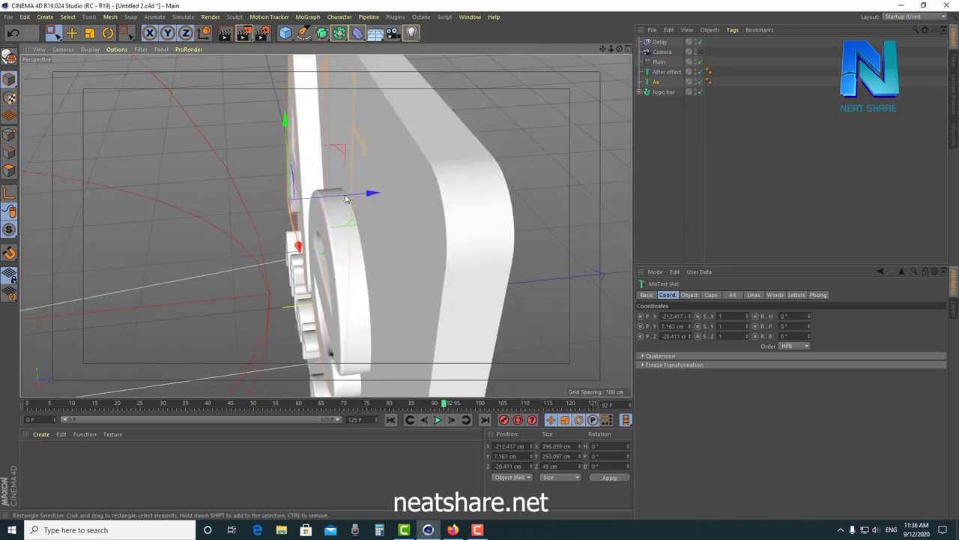
- Switch to the four-view layout and undo an accidental move of the Ae text
{"action": "left_click", "coordinate": [628, 48]}
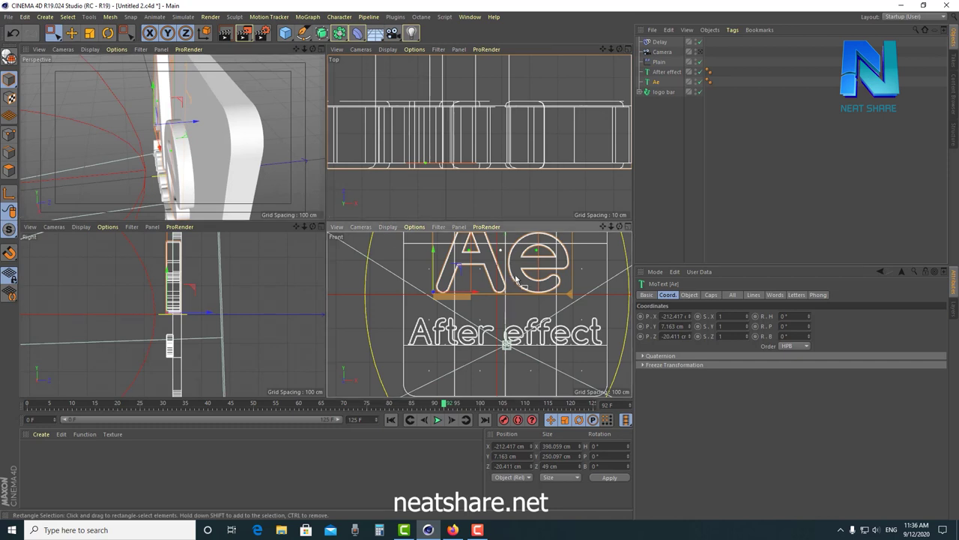
{"action": "scroll", "coordinate": [516, 279], "scroll_direction": "down", "scroll_amount": 3}
{"action": "scroll", "coordinate": [515, 279], "scroll_direction": "down", "scroll_amount": 3}
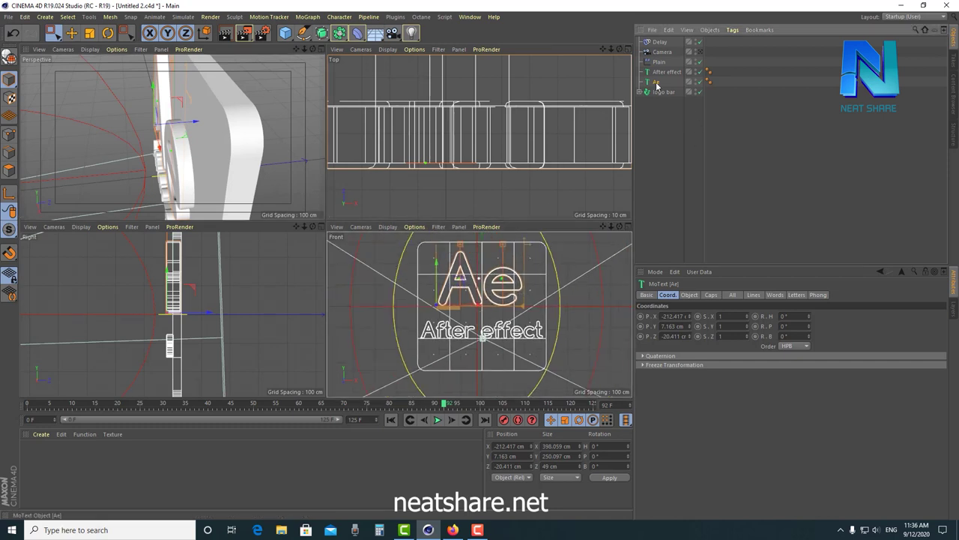
{"action": "scroll", "coordinate": [503, 189], "scroll_direction": "down", "scroll_amount": 2}
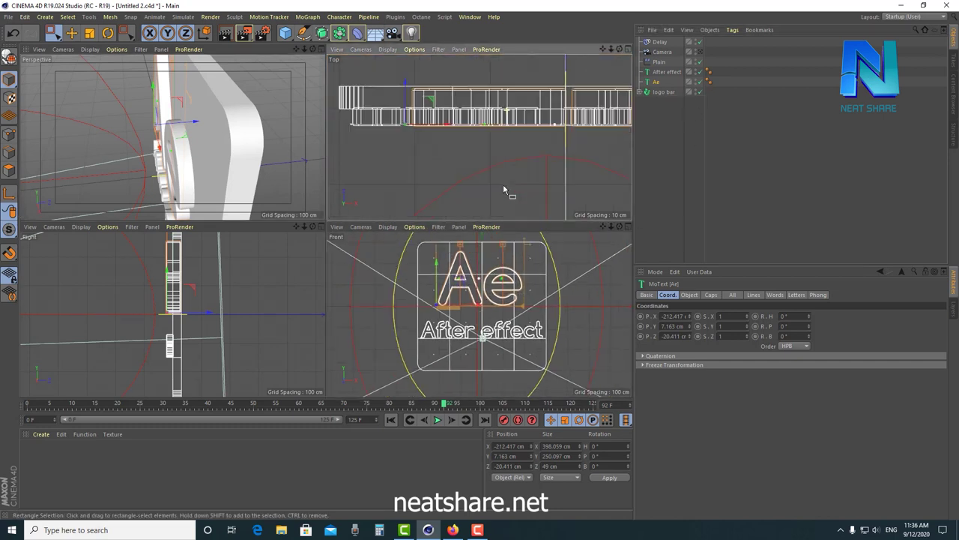
{"action": "scroll", "coordinate": [494, 158], "scroll_direction": "up", "scroll_amount": 2}
{"action": "scroll", "coordinate": [499, 177], "scroll_direction": "up", "scroll_amount": 2}
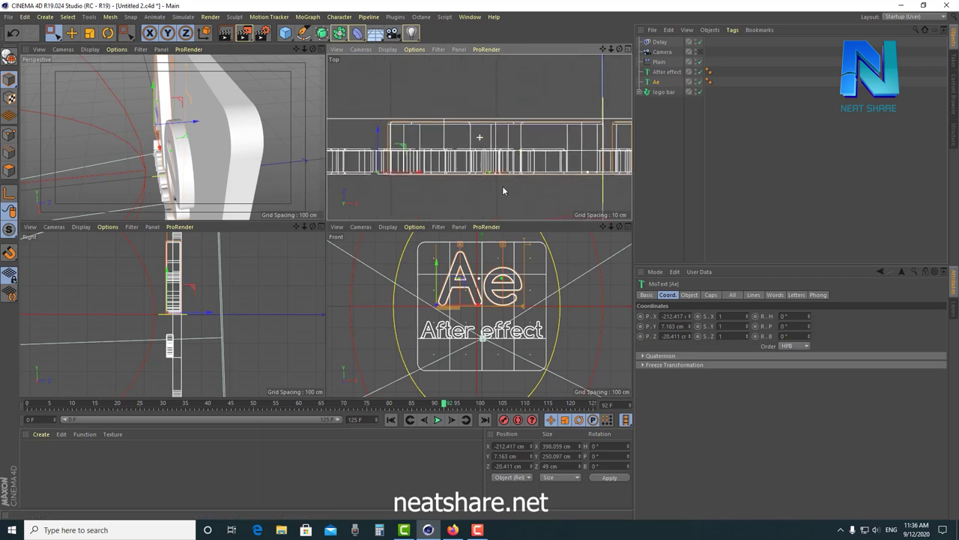
{"action": "left_click", "coordinate": [71, 32]}
{"action": "left_click_drag", "start_coordinate": [380, 140], "coordinate": [381, 151]}
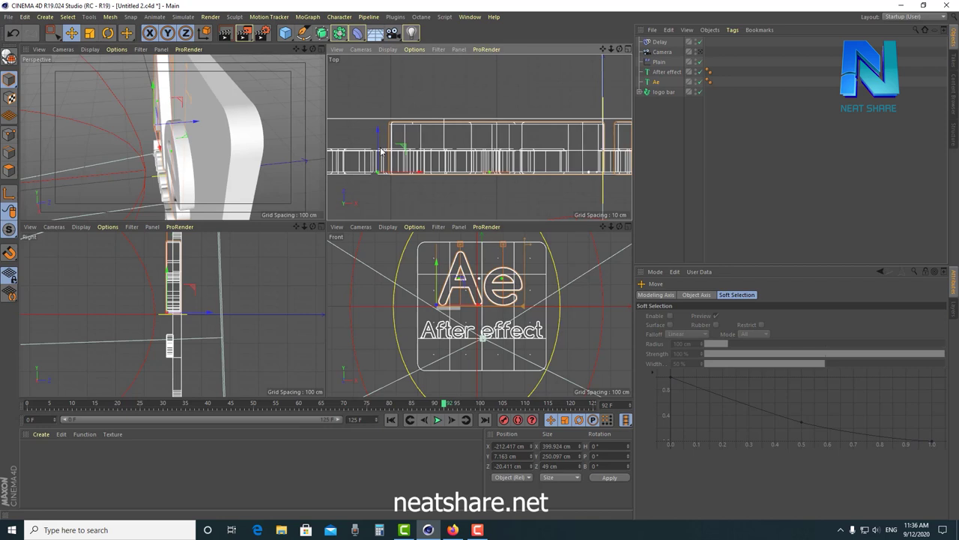
{"action": "key", "text": "ctrl+z"}
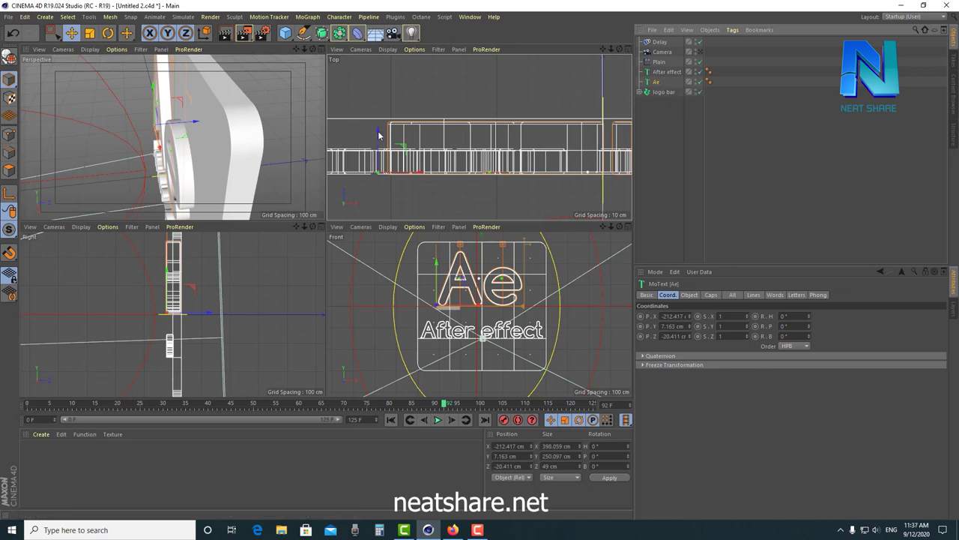
- Select the logo bar and enlarge the top view, centred on the bar
{"action": "left_click", "coordinate": [663, 92]}
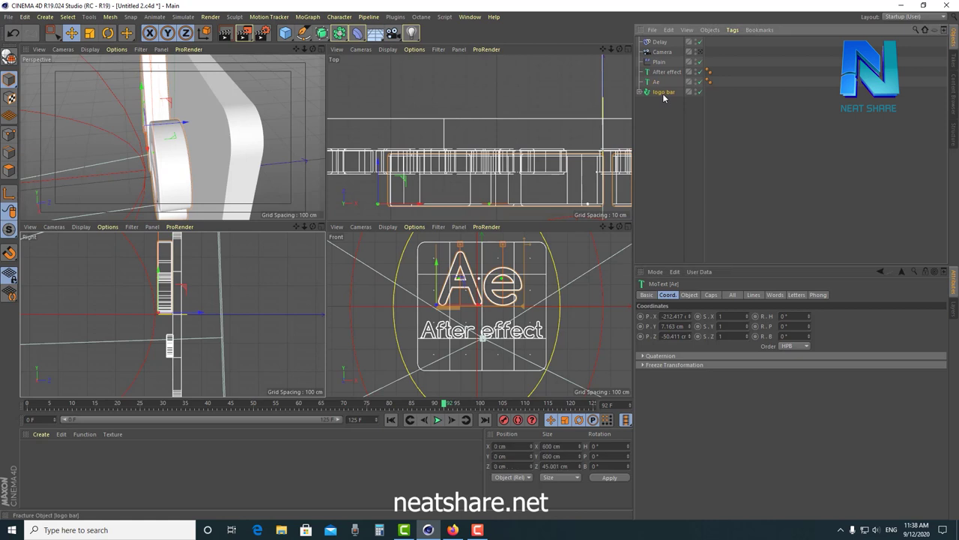
{"action": "middle_click", "coordinate": [553, 159]}
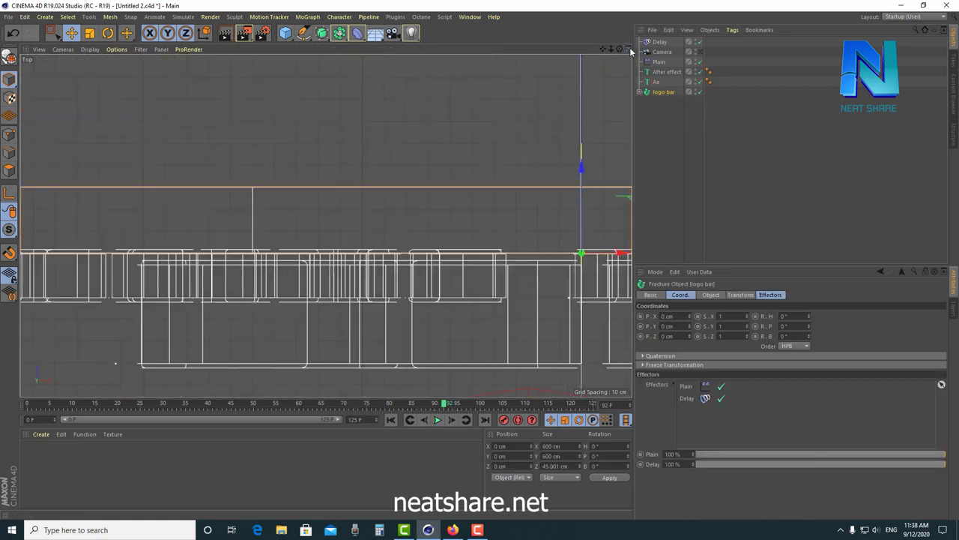
{"action": "scroll", "coordinate": [489, 170], "scroll_direction": "down", "scroll_amount": 3}
{"action": "scroll", "coordinate": [484, 224], "scroll_direction": "down", "scroll_amount": 1}
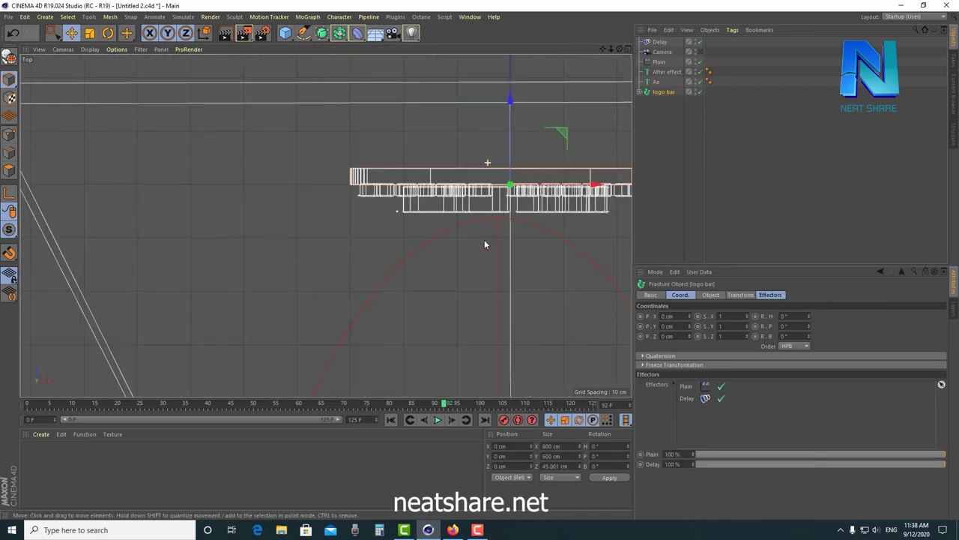
{"action": "middle_click_drag", "start_coordinate": [484, 239], "coordinate": [350, 245], "text": "alt"}
{"action": "scroll", "coordinate": [485, 201], "scroll_direction": "up", "scroll_amount": 2}
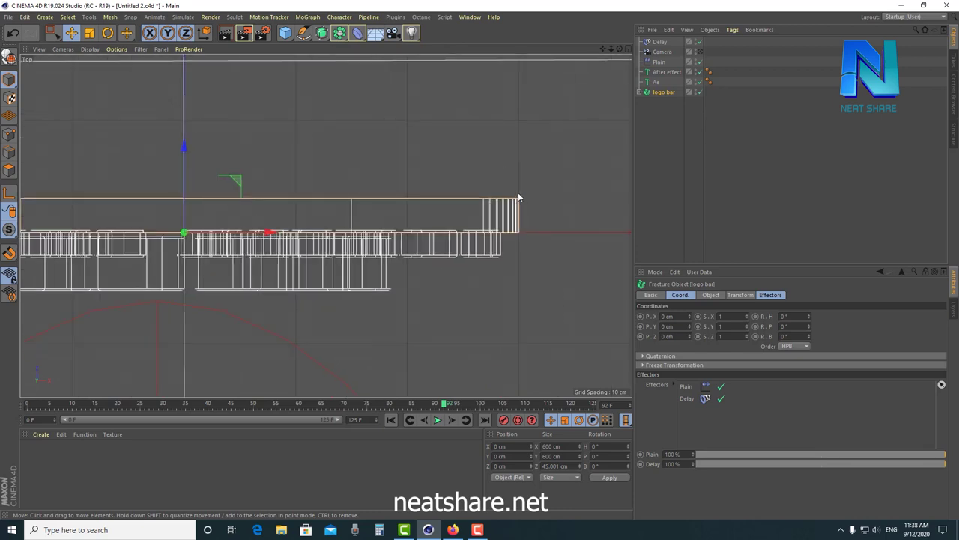
- Set the Ae text's Z position to -46.411 cm and restore the four-view layout
{"action": "left_click", "coordinate": [658, 82]}
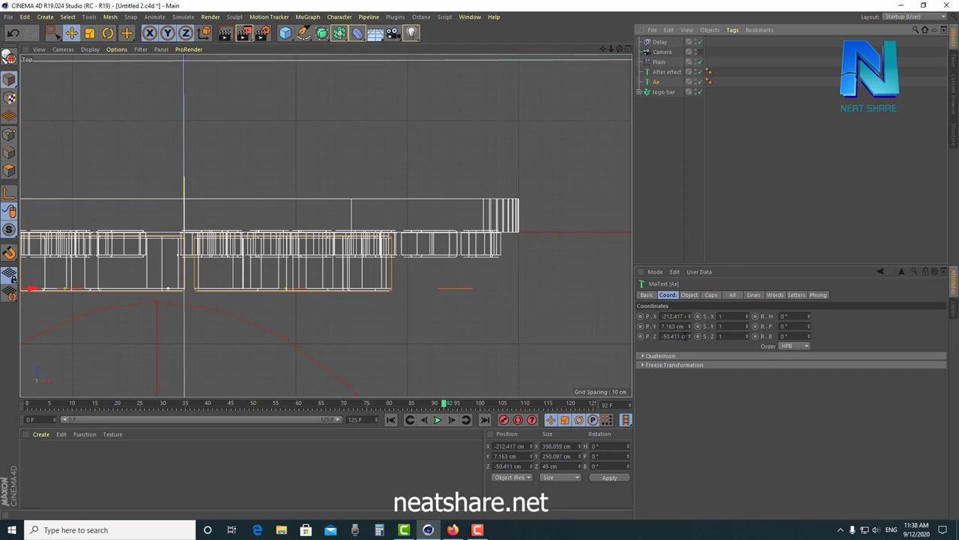
{"action": "left_click_drag", "start_coordinate": [687, 335], "coordinate": [687, 333]}
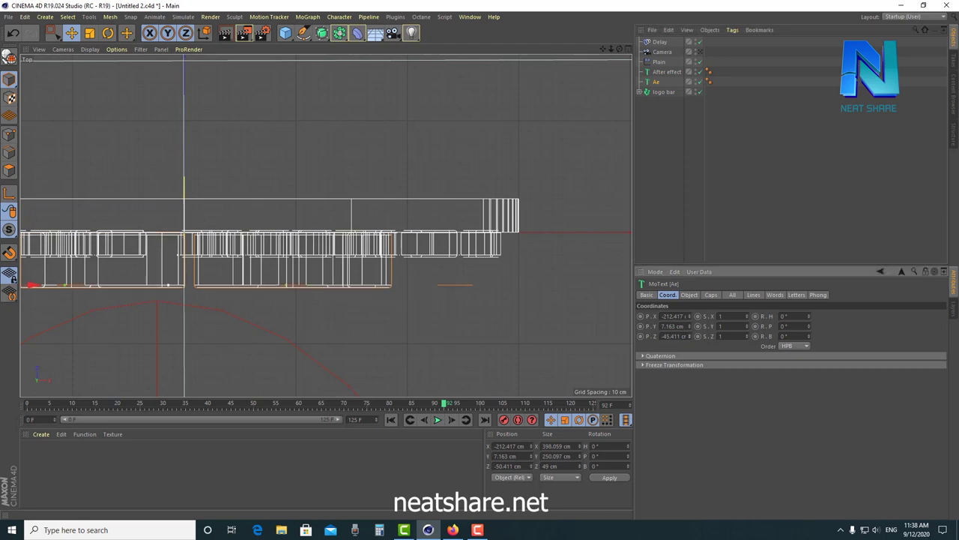
{"action": "left_click_drag", "start_coordinate": [748, 336], "coordinate": [747, 339]}
{"action": "left_click_drag", "start_coordinate": [687, 336], "coordinate": [687, 333]}
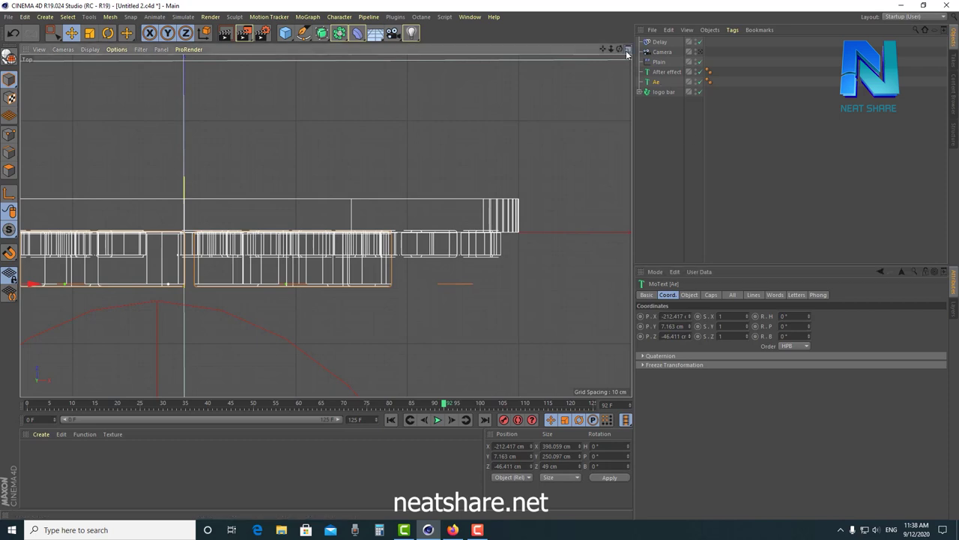
{"action": "left_click", "coordinate": [628, 52]}
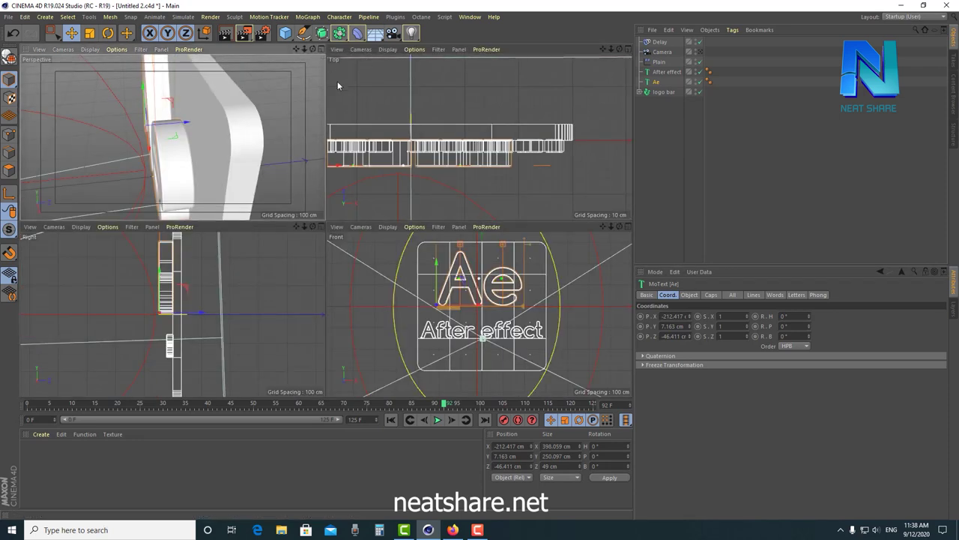
- Enlarge the Perspective view, rewind to frame 0, and orbit out over the scattered pieces
{"action": "left_click", "coordinate": [322, 49]}
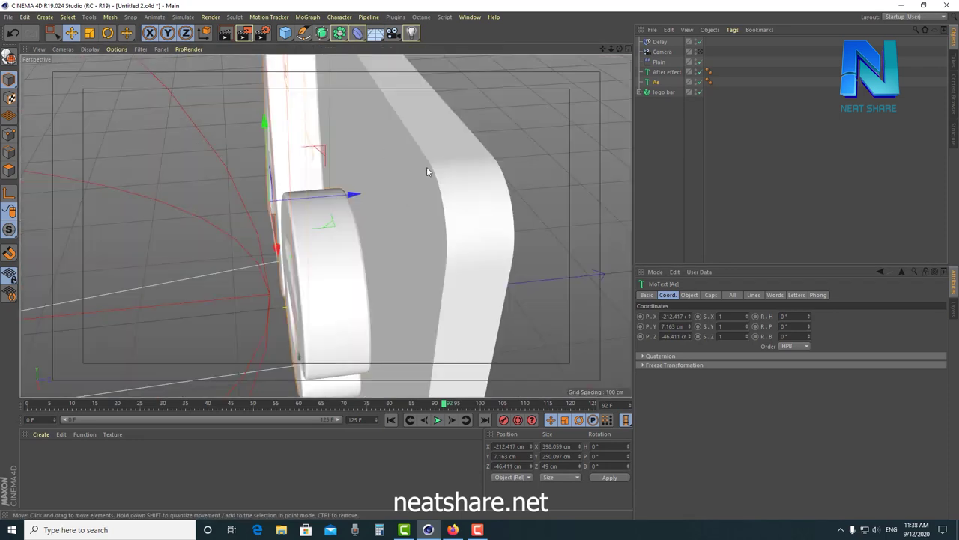
{"action": "scroll", "coordinate": [427, 166], "scroll_direction": "down", "scroll_amount": 5}
{"action": "mouse_move", "coordinate": [410, 237]}
{"action": "left_mouse_down", "text": "alt"}
{"action": "mouse_move", "coordinate": [461, 288]}
{"action": "mouse_move", "coordinate": [470, 314]}
{"action": "mouse_move", "coordinate": [510, 256]}
{"action": "mouse_move", "coordinate": [514, 198]}
{"action": "mouse_move", "coordinate": [493, 233]}
{"action": "left_mouse_up", "text": "alt"}
{"action": "scroll", "coordinate": [480, 184], "scroll_direction": "down", "scroll_amount": 3}
{"action": "scroll", "coordinate": [456, 246], "scroll_direction": "down", "scroll_amount": 3}
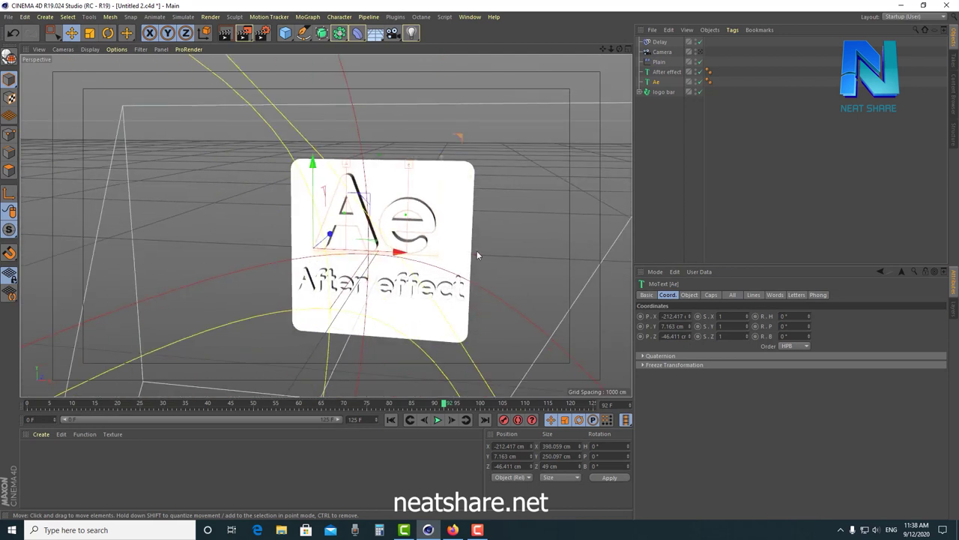
{"action": "mouse_move", "coordinate": [368, 317]}
{"action": "left_mouse_down", "text": "alt"}
{"action": "mouse_move", "coordinate": [431, 191]}
{"action": "mouse_move", "coordinate": [390, 225]}
{"action": "left_mouse_up", "text": "alt"}
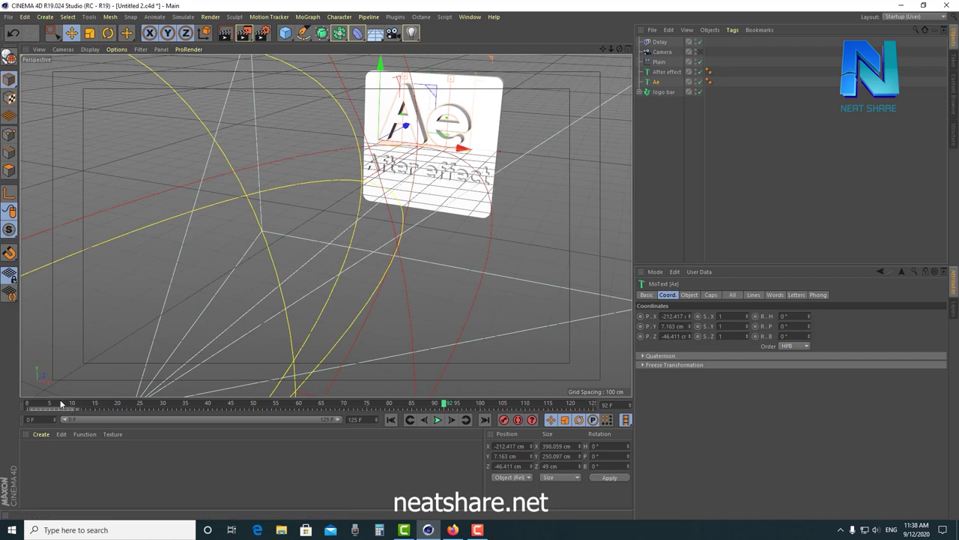
{"action": "left_click_drag", "start_coordinate": [61, 404], "coordinate": [30, 404]}
{"action": "mouse_move", "coordinate": [200, 330]}
{"action": "left_mouse_down", "text": "alt"}
{"action": "mouse_move", "coordinate": [359, 281]}
{"action": "mouse_move", "coordinate": [342, 316]}
{"action": "mouse_move", "coordinate": [302, 301]}
{"action": "mouse_move", "coordinate": [222, 206]}
{"action": "left_mouse_up", "text": "alt"}
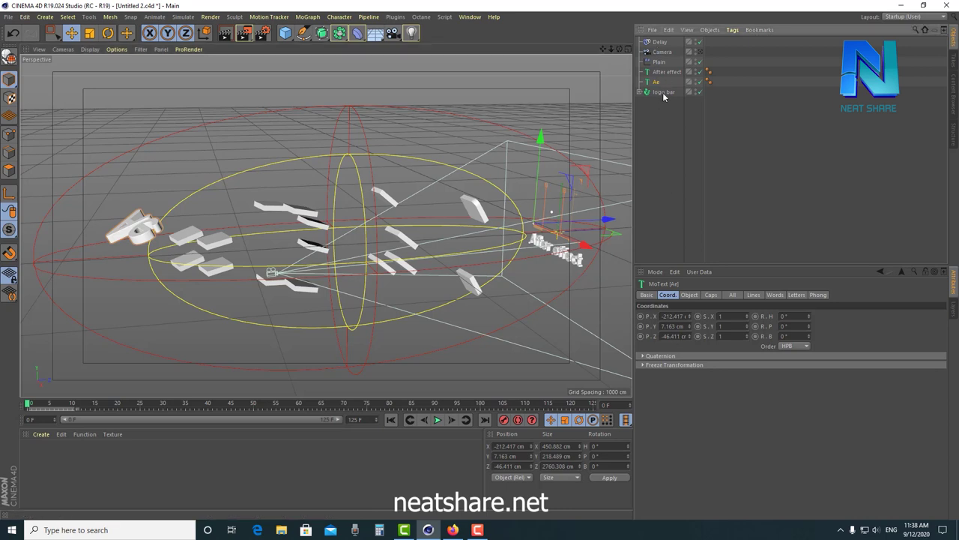
- Inspect the logo bar's Extrude 0 and Extrude 2 pieces, then collapse the list
{"action": "left_click", "coordinate": [675, 336]}
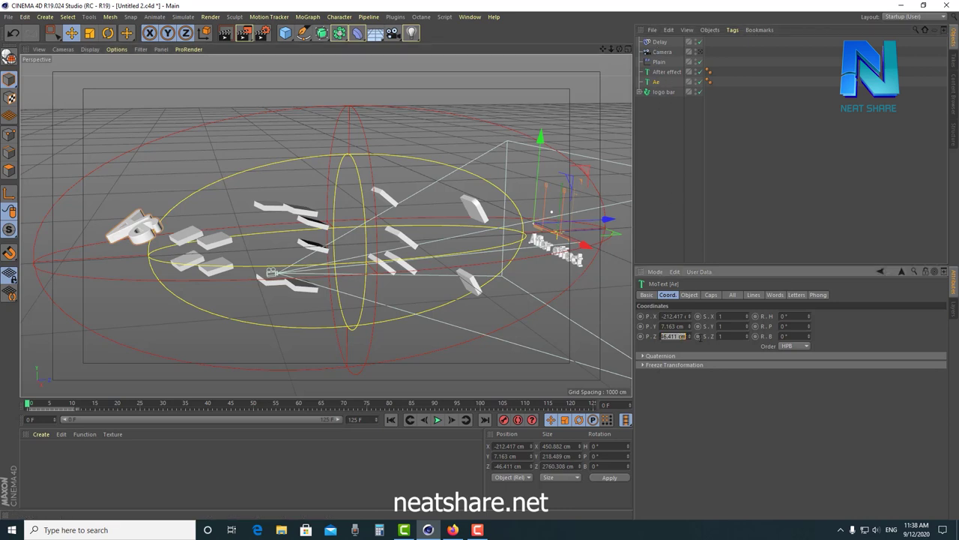
{"action": "left_click", "coordinate": [665, 93]}
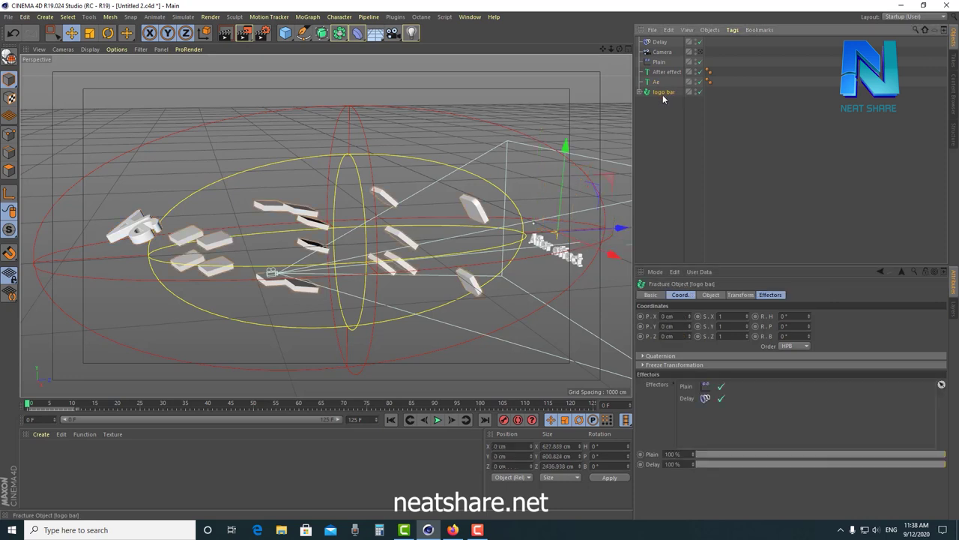
{"action": "left_click", "coordinate": [640, 91]}
{"action": "left_click", "coordinate": [668, 102]}
{"action": "left_click", "coordinate": [666, 122]}
{"action": "left_click", "coordinate": [665, 336]}
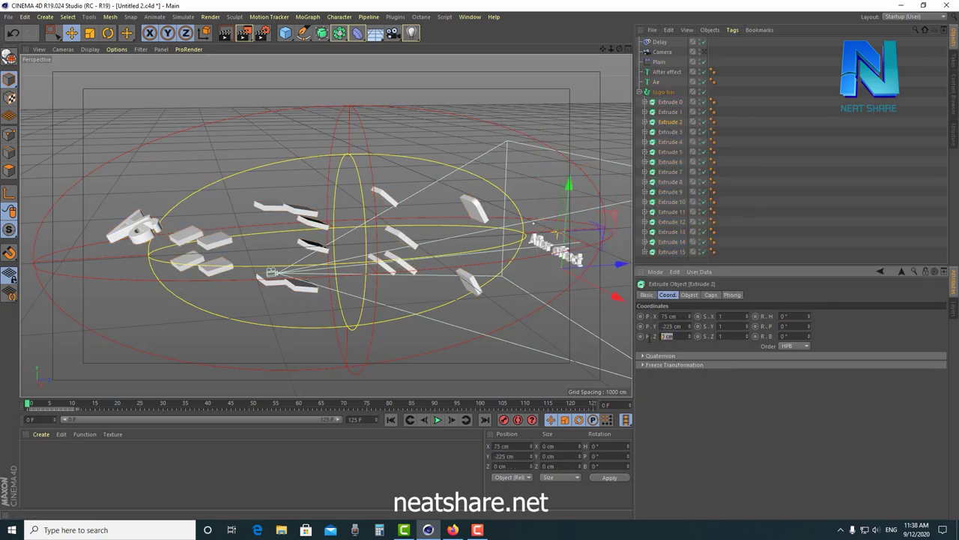
{"action": "left_click", "coordinate": [641, 91]}
{"action": "left_click", "coordinate": [656, 113]}
- Select Ae, scrub the timeline, and switch to viewing through the camera
{"action": "left_click", "coordinate": [655, 82]}
{"action": "left_click_drag", "start_coordinate": [45, 405], "coordinate": [207, 406]}
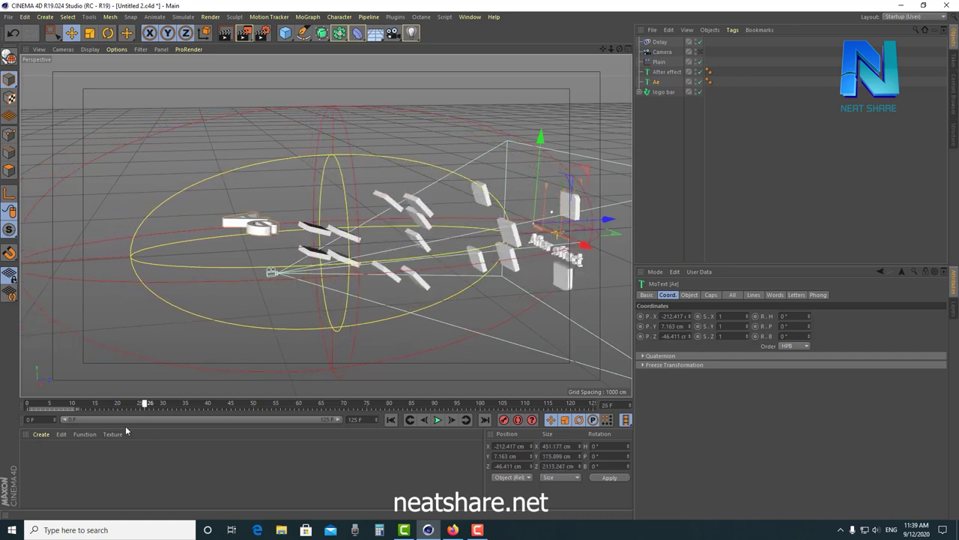
{"action": "left_click_drag", "start_coordinate": [208, 405], "coordinate": [27, 408]}
{"action": "mouse_move", "coordinate": [12, 443]}
{"action": "left_mouse_down"}
{"action": "mouse_move", "coordinate": [361, 426]}
{"action": "mouse_move", "coordinate": [37, 475]}
{"action": "mouse_move", "coordinate": [355, 456]}
{"action": "mouse_move", "coordinate": [27, 488]}
{"action": "mouse_move", "coordinate": [337, 463]}
{"action": "mouse_move", "coordinate": [2, 495]}
{"action": "left_mouse_up"}
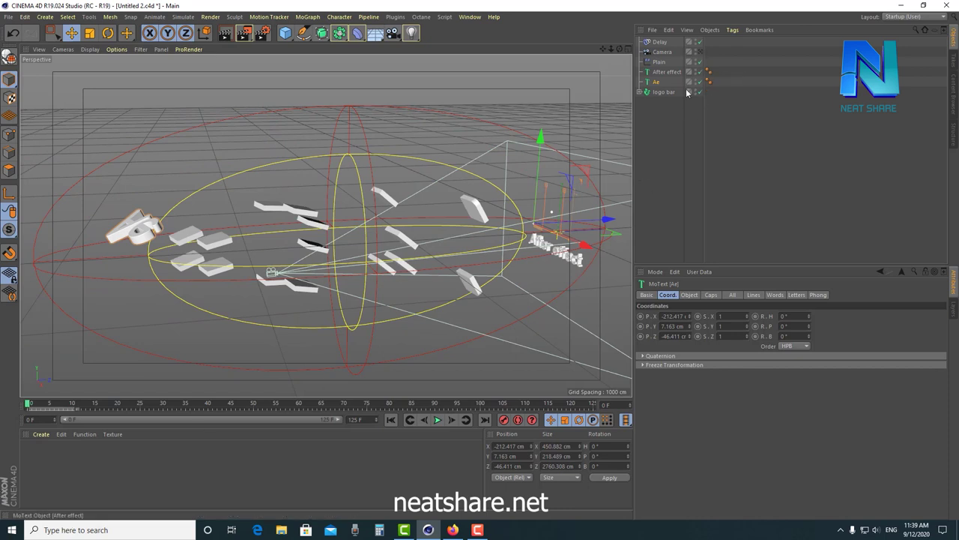
{"action": "left_click", "coordinate": [699, 51]}
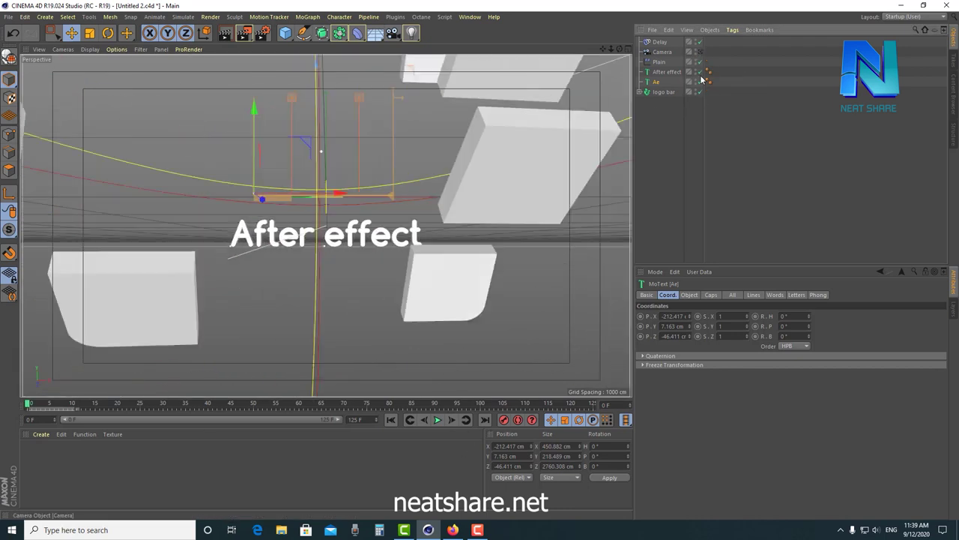
- Play to frame 83, rewind to frame 0, leave the camera view, and show Ae's Object properties
{"action": "left_click", "coordinate": [436, 421]}
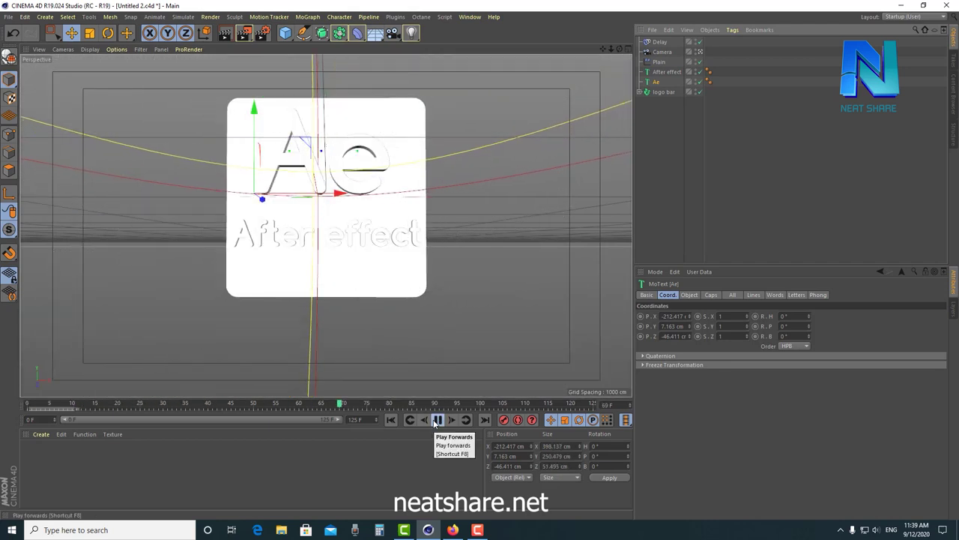
{"action": "left_click", "coordinate": [436, 420]}
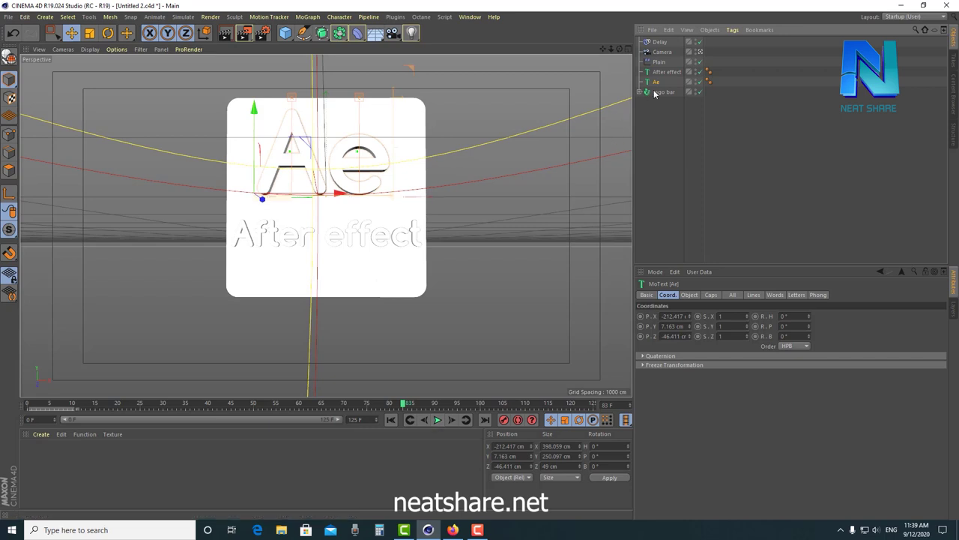
{"action": "left_click_drag", "start_coordinate": [75, 405], "coordinate": [11, 413]}
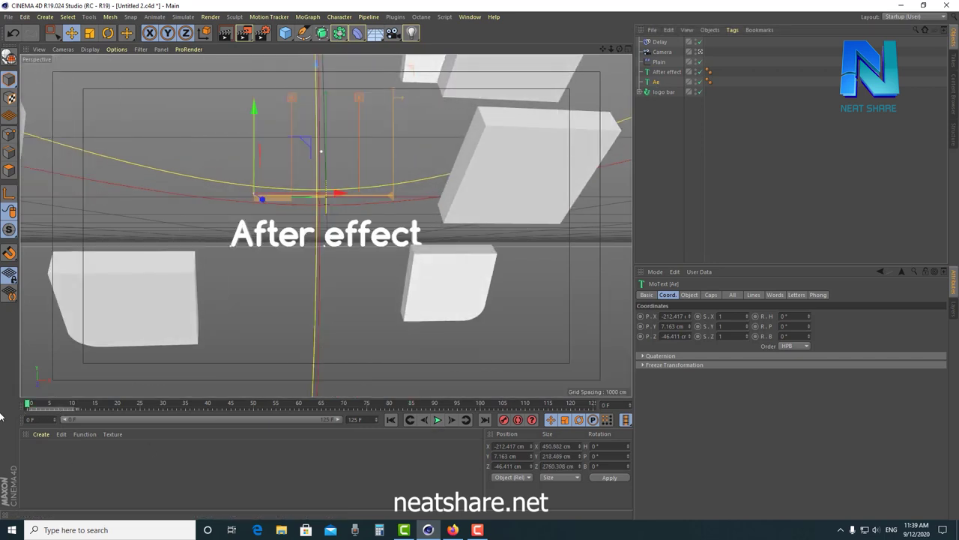
{"action": "left_click", "coordinate": [699, 51]}
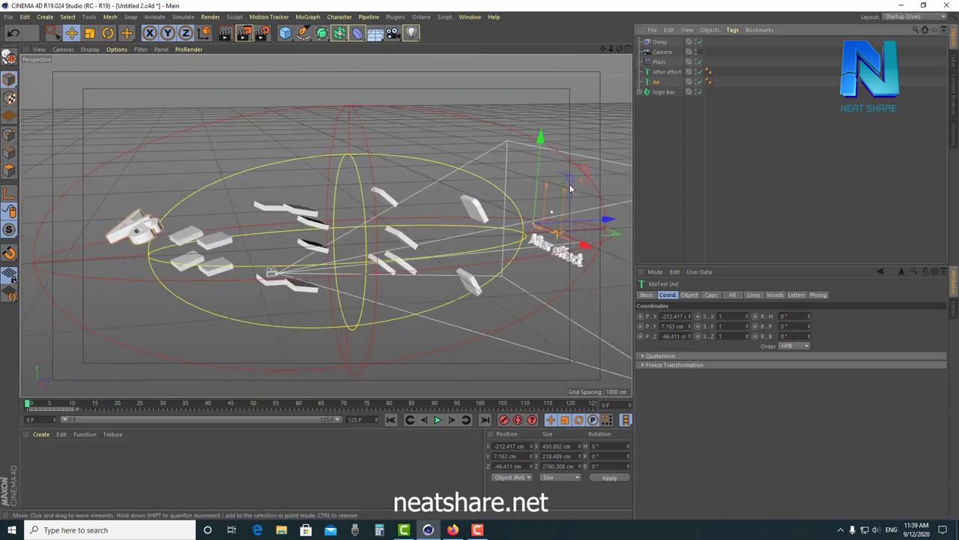
{"action": "left_click", "coordinate": [688, 294]}
- At frame 0, set the Ae text depth to 189 cm and keyframe it
{"action": "left_click_drag", "start_coordinate": [98, 405], "coordinate": [2, 405]}
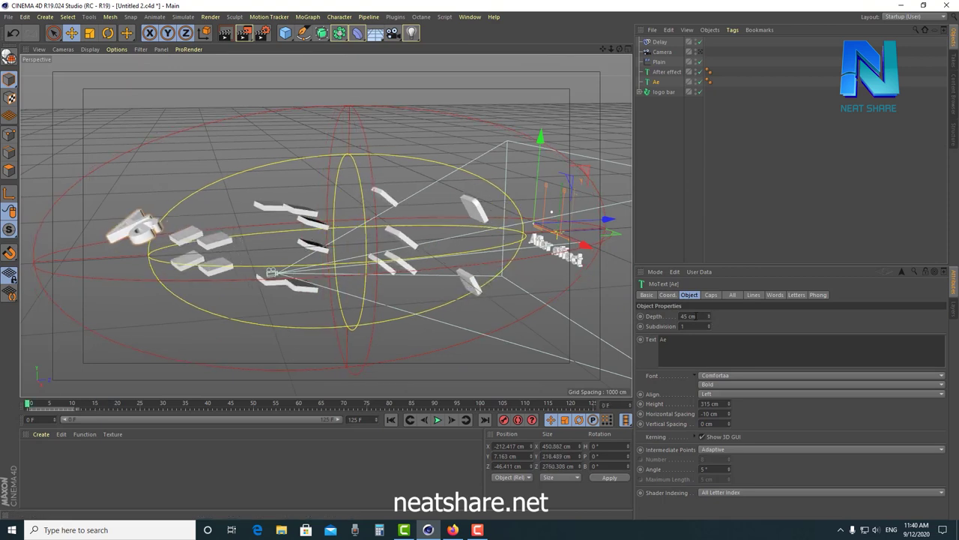
{"action": "left_click", "coordinate": [691, 316]}
{"action": "type", "text": "75"}
{"action": "key", "text": "Return"}
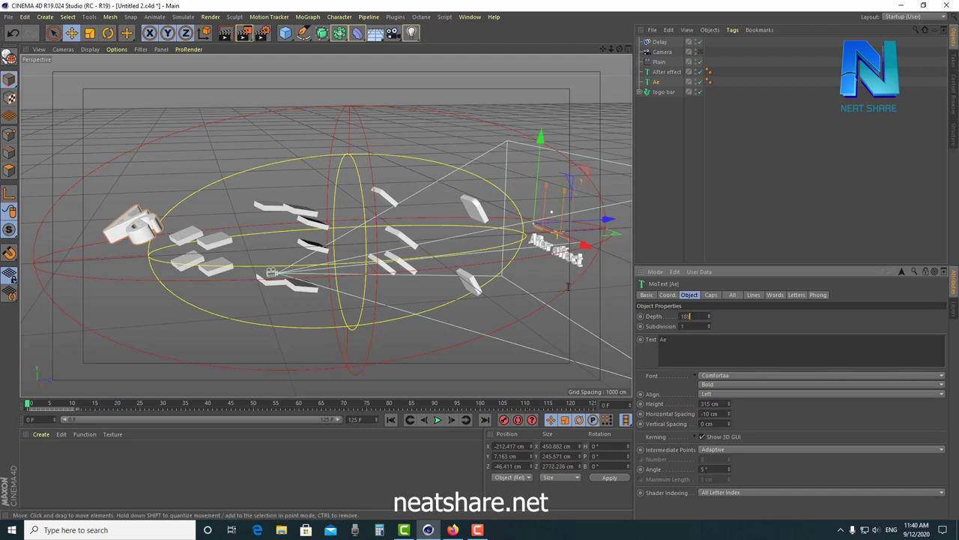
{"action": "type", "text": "9"}
{"action": "key", "text": "Return"}
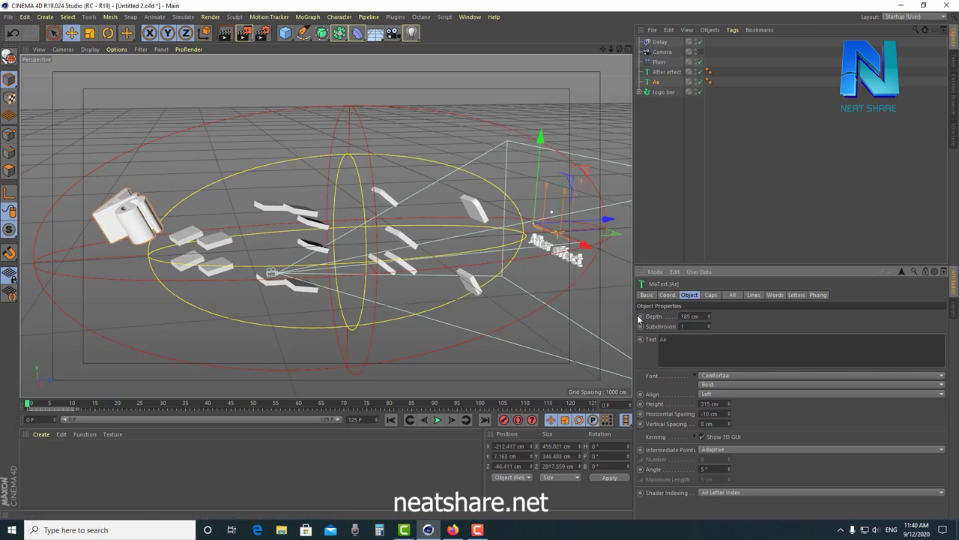
{"action": "left_click", "coordinate": [641, 317]}
{"action": "left_click", "coordinate": [27, 405]}
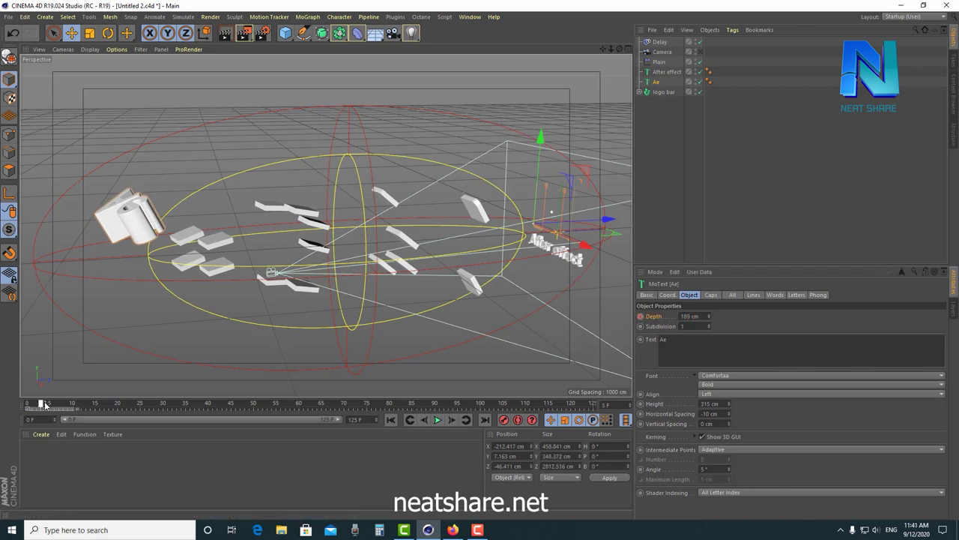
- At frame 100, set the depth to 45 cm, then play back from frame 0
{"action": "left_click", "coordinate": [482, 405]}
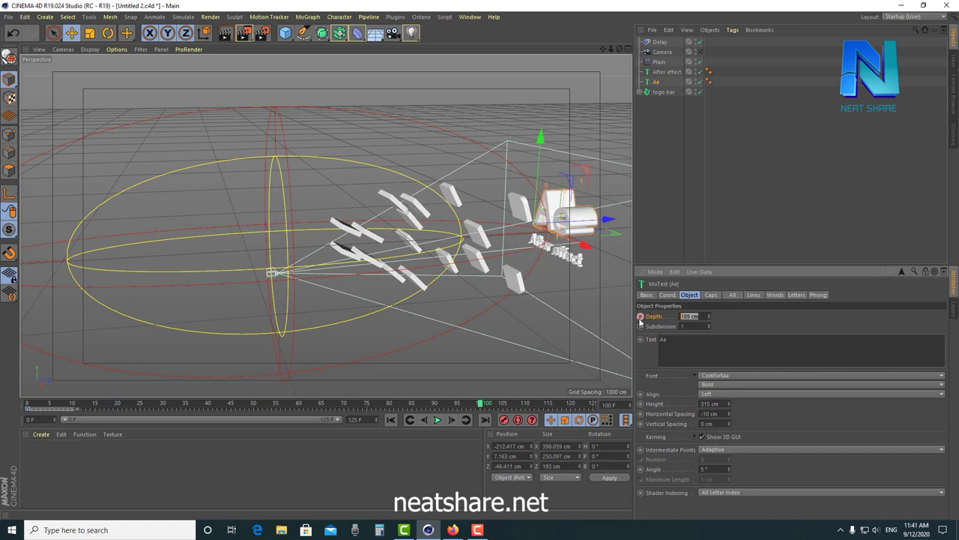
{"action": "type", "text": "45"}
{"action": "key", "text": "Return"}
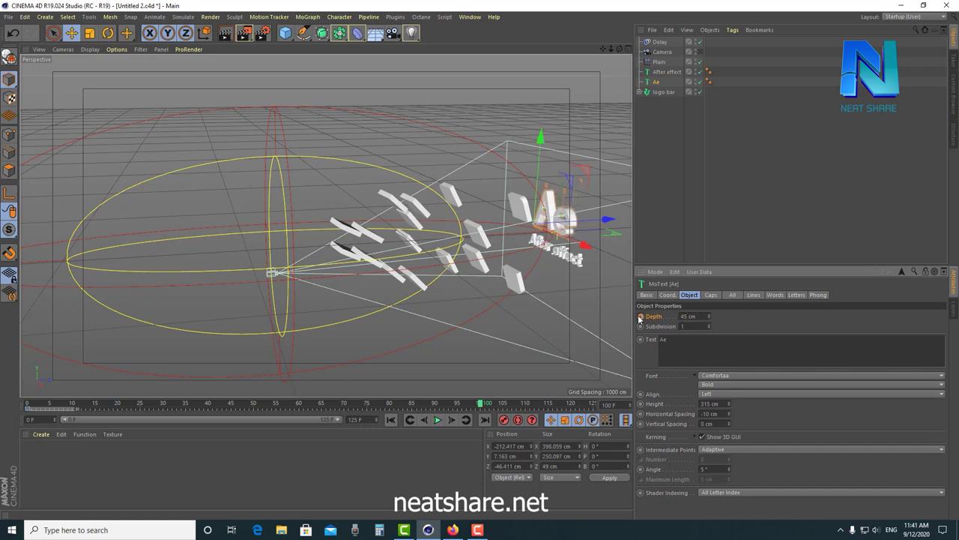
{"action": "mouse_move", "coordinate": [480, 405]}
{"action": "left_mouse_down"}
{"action": "mouse_move", "coordinate": [180, 409]}
{"action": "mouse_move", "coordinate": [1, 427]}
{"action": "left_mouse_up"}
{"action": "left_click", "coordinate": [438, 420]}
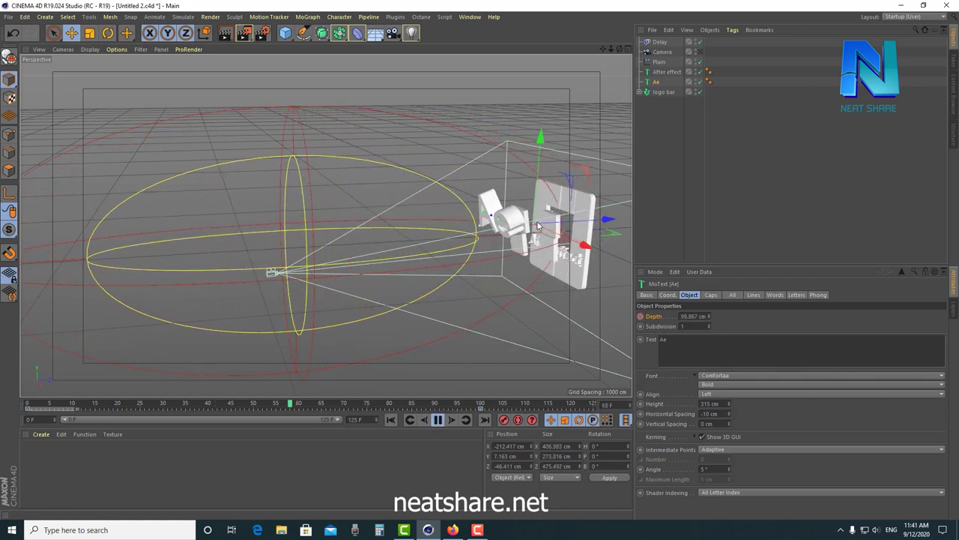
- Scrub and replay the depth animation, stop at frame 111, and show the Plain effector's parameters
{"action": "left_click_drag", "start_coordinate": [235, 407], "coordinate": [335, 414]}
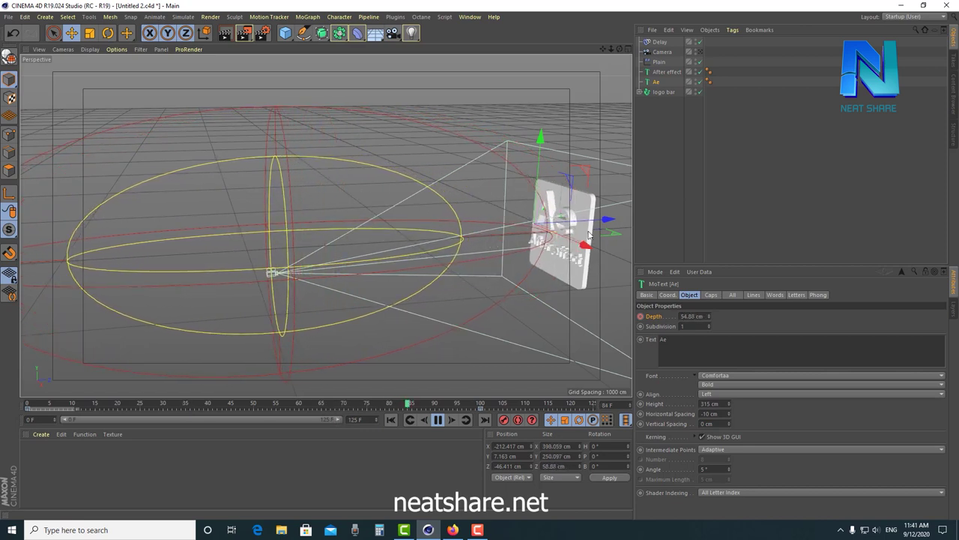
{"action": "left_click", "coordinate": [300, 411]}
{"action": "left_click", "coordinate": [438, 420]}
{"action": "left_click", "coordinate": [754, 104]}
{"action": "left_click", "coordinate": [656, 81]}
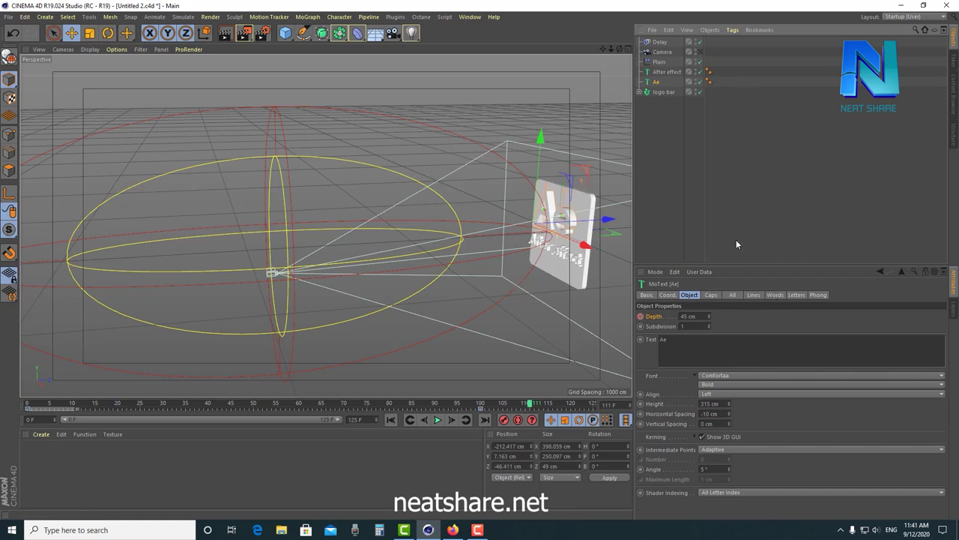
{"action": "left_click", "coordinate": [659, 62]}
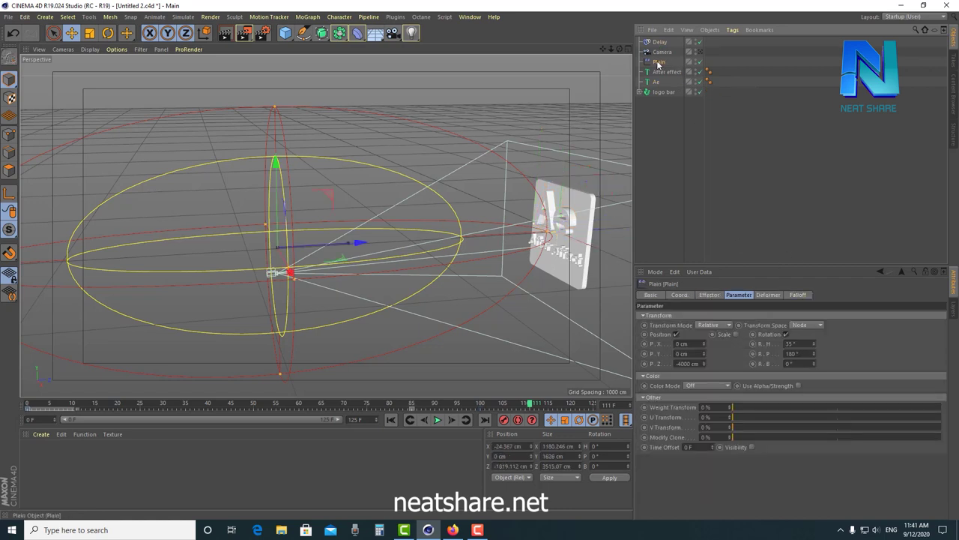
- Inspect the logo bar's effectors and the Ae text's object properties, checking frames 0 and 100
{"action": "left_click", "coordinate": [654, 93]}
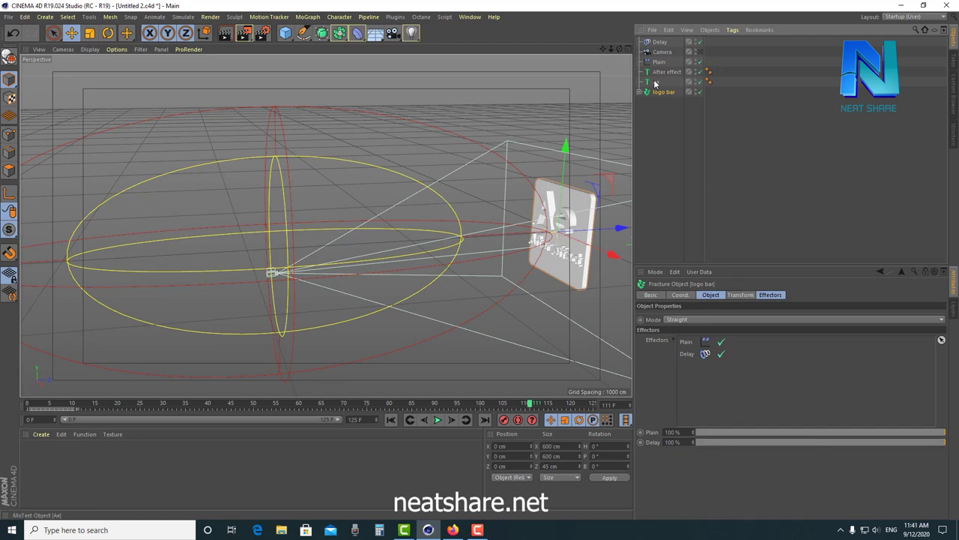
{"action": "left_click", "coordinate": [656, 82]}
{"action": "left_click", "coordinate": [773, 295]}
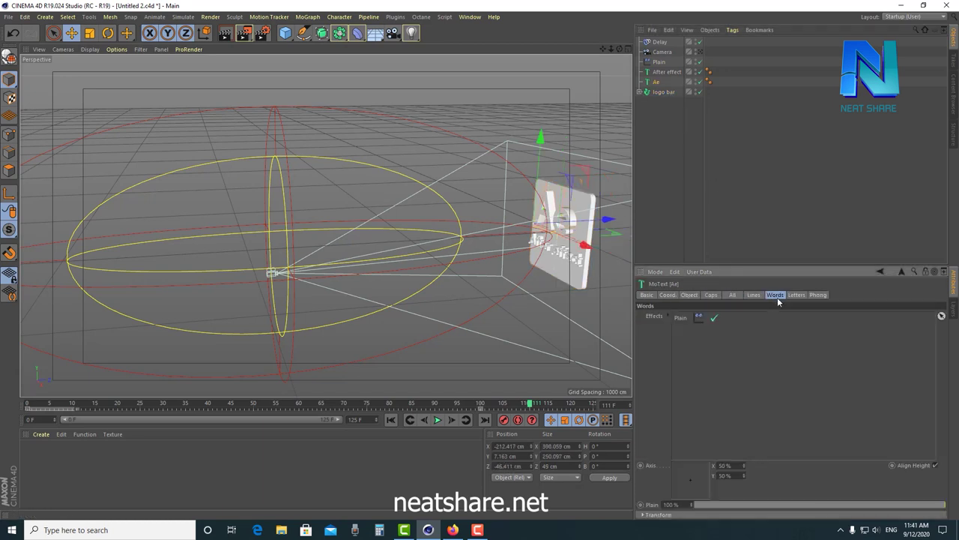
{"action": "left_click", "coordinate": [690, 295]}
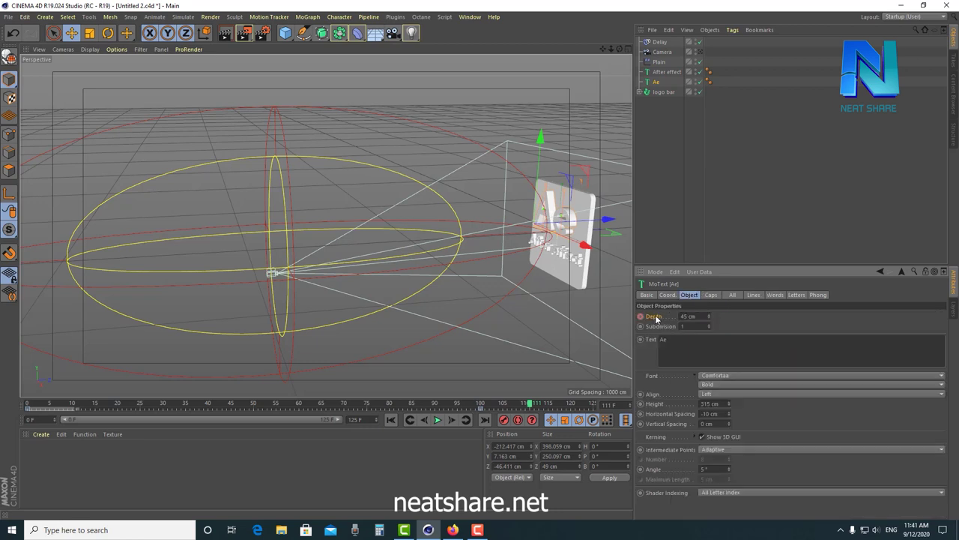
{"action": "left_click", "coordinate": [27, 405]}
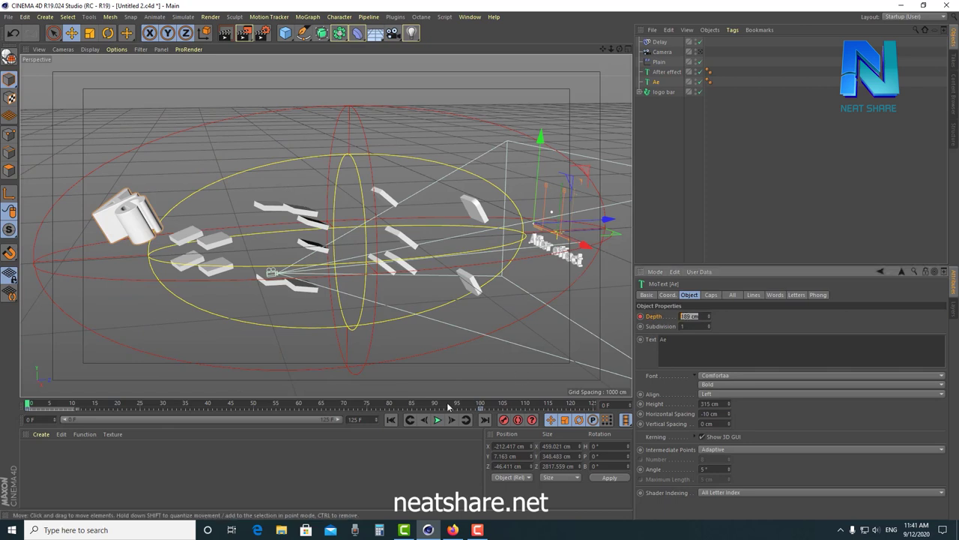
{"action": "left_click", "coordinate": [483, 405]}
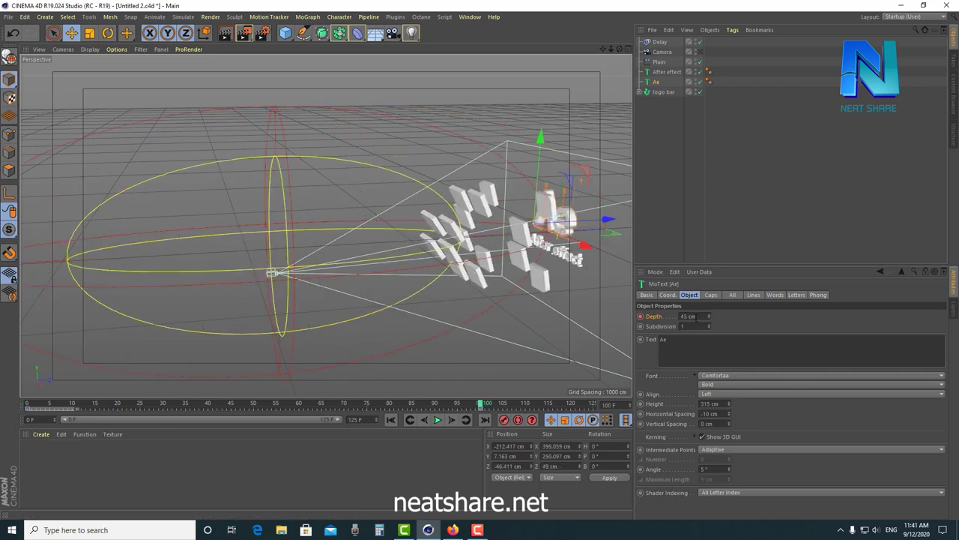
{"action": "left_click", "coordinate": [753, 208]}
- Scrub the animation and check the Ae text's coordinates
{"action": "mouse_move", "coordinate": [341, 405]}
{"action": "left_mouse_down"}
{"action": "mouse_move", "coordinate": [125, 404]}
{"action": "mouse_move", "coordinate": [454, 403]}
{"action": "mouse_move", "coordinate": [140, 403]}
{"action": "left_mouse_up"}
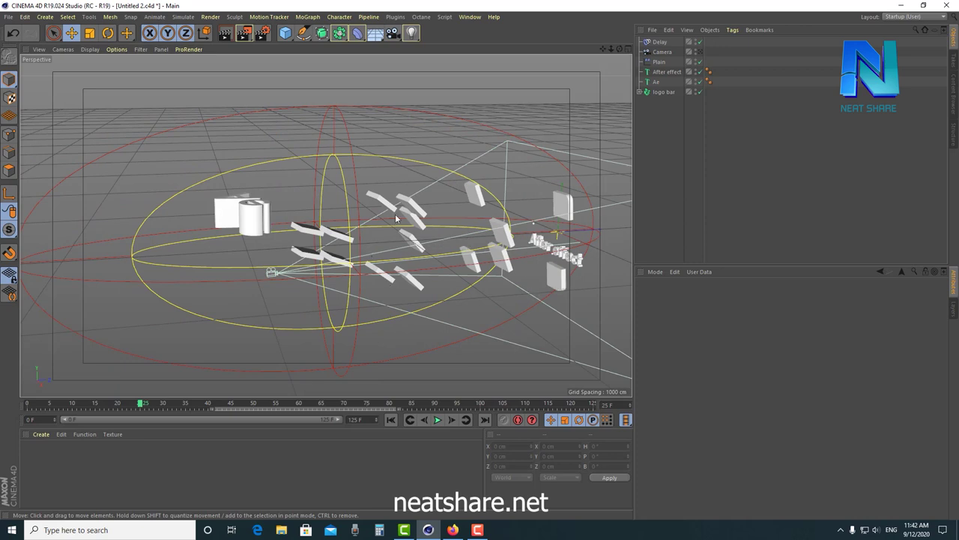
{"action": "left_click", "coordinate": [658, 83]}
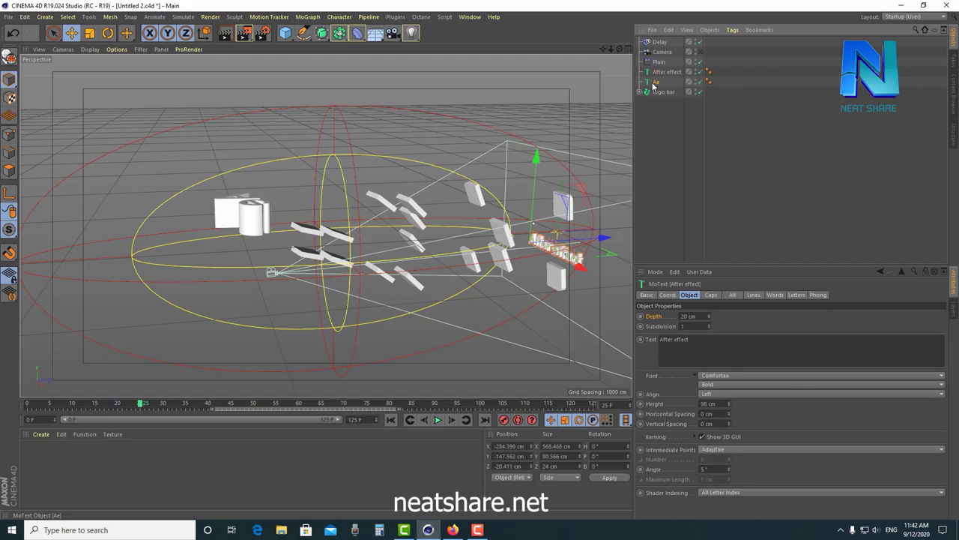
{"action": "left_click", "coordinate": [667, 294]}
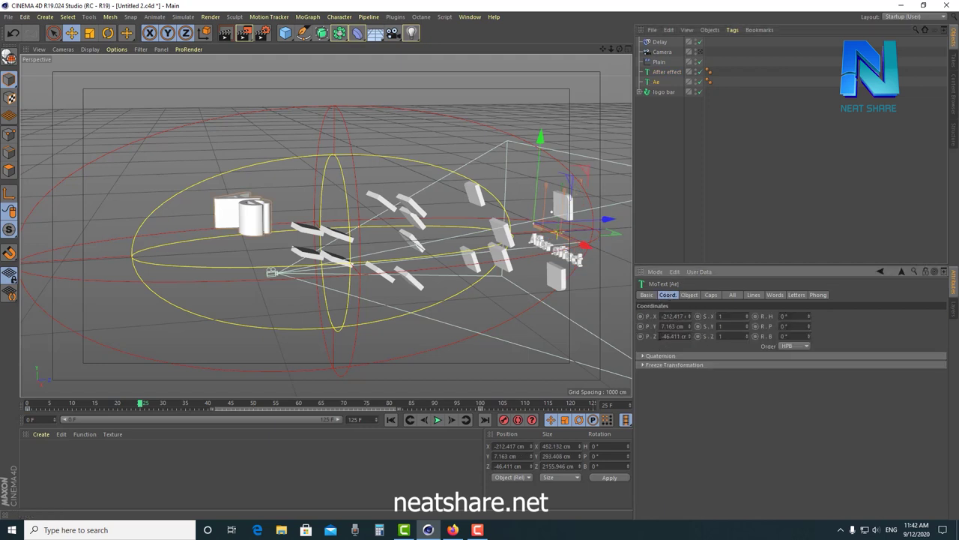
{"action": "left_click", "coordinate": [733, 195]}
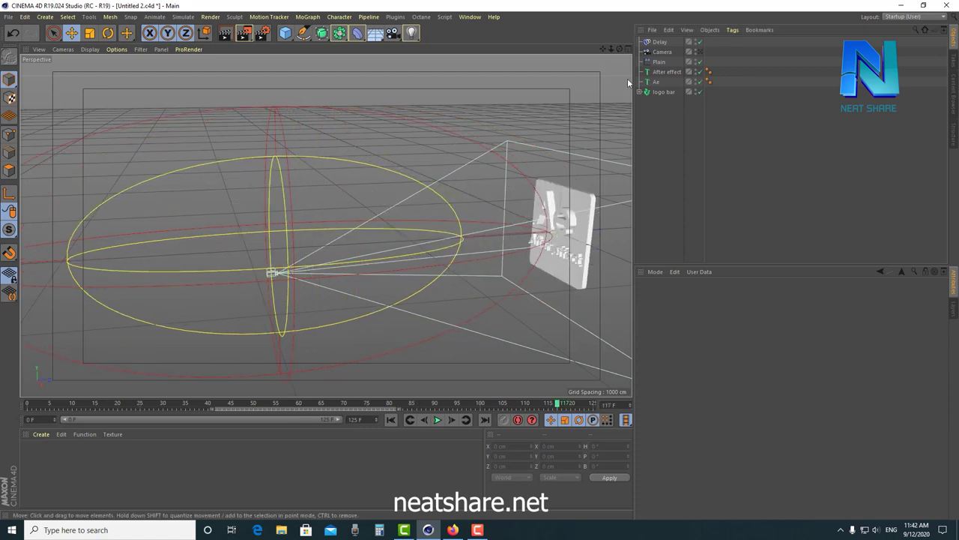
- View the Ae logo through the scene camera and bring up the MoGraph effector list
{"action": "left_click", "coordinate": [700, 52]}
{"action": "left_click", "coordinate": [700, 52]}
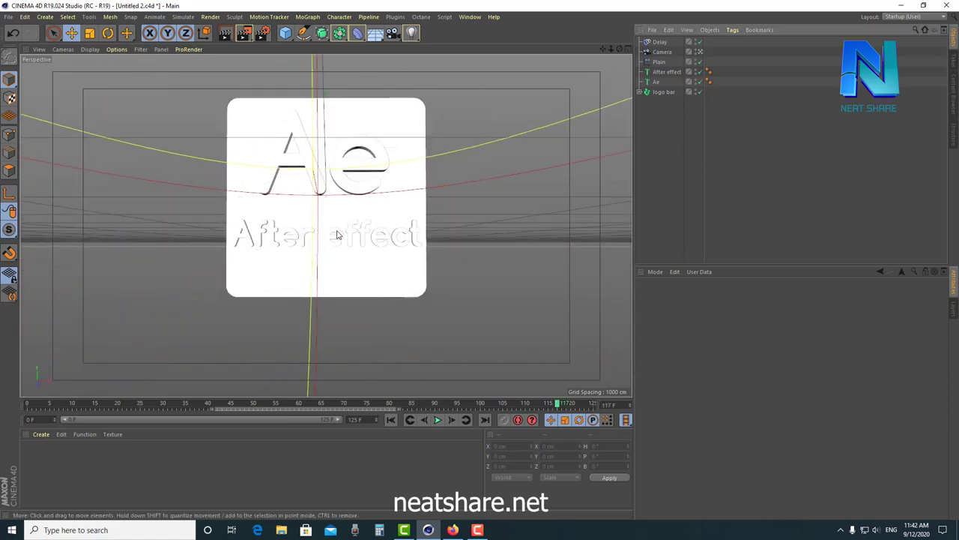
{"action": "left_click", "coordinate": [656, 82]}
{"action": "left_click", "coordinate": [667, 72]}
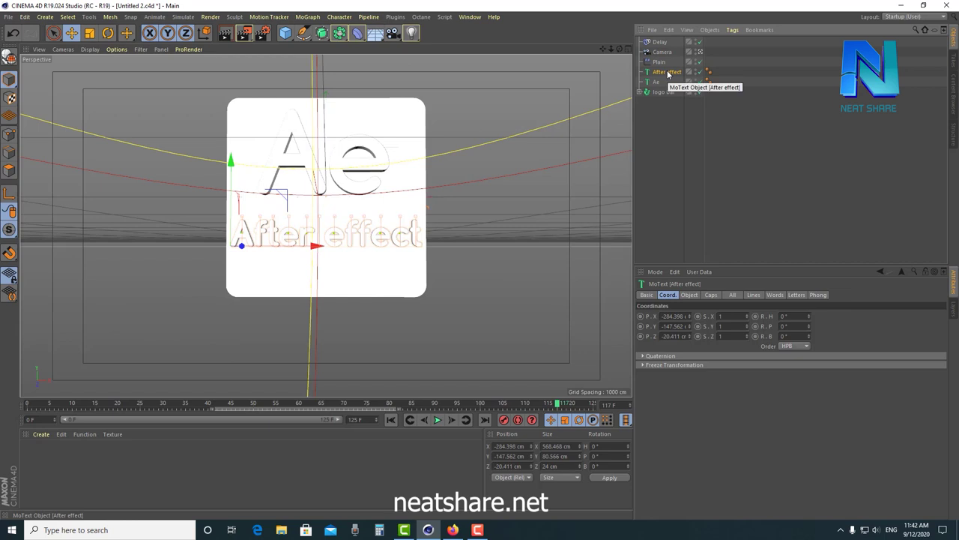
{"action": "left_click", "coordinate": [683, 113]}
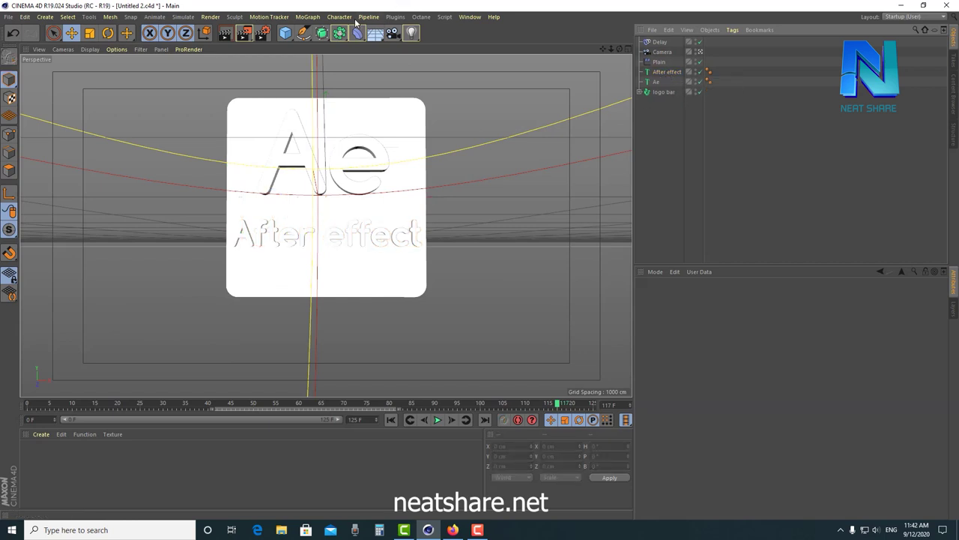
{"action": "left_click", "coordinate": [308, 16]}
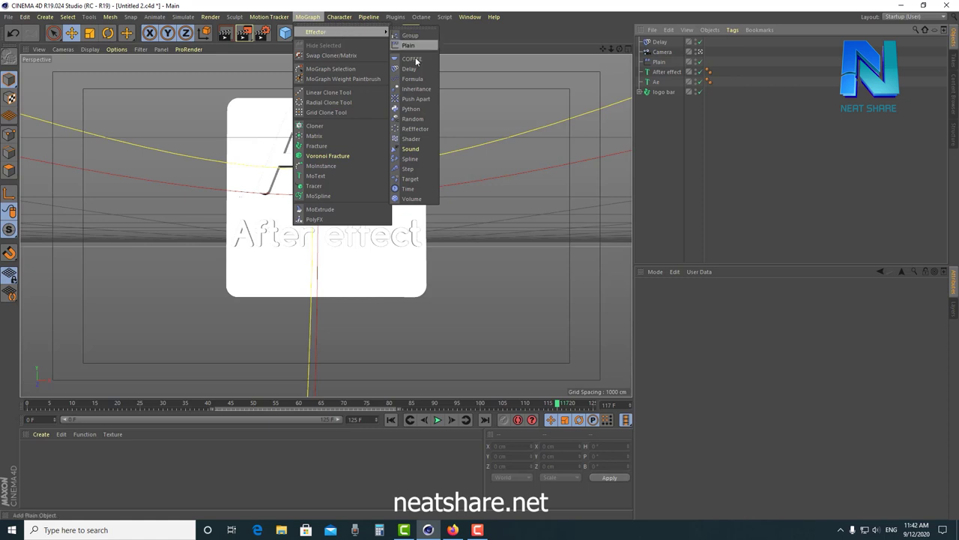
- Add a Plain.1 effector, apply it to the After effect text's letters, and show its parameters
{"action": "left_click", "coordinate": [409, 45]}
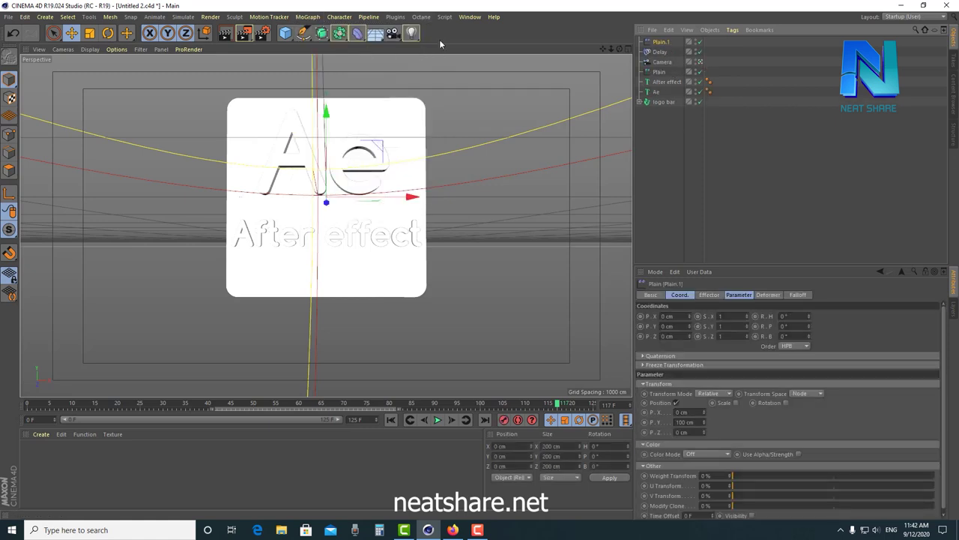
{"action": "left_click", "coordinate": [663, 82]}
{"action": "left_click", "coordinate": [774, 294]}
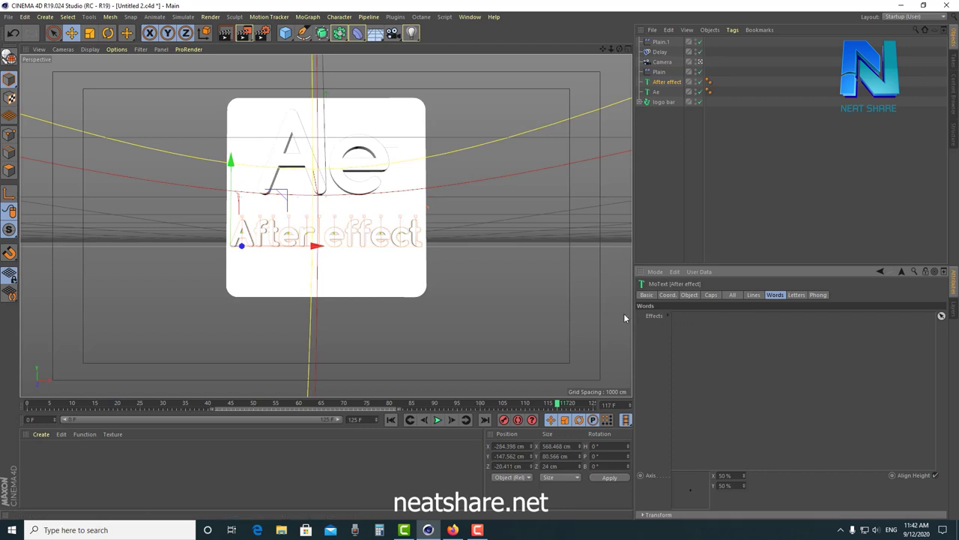
{"action": "left_click", "coordinate": [795, 297]}
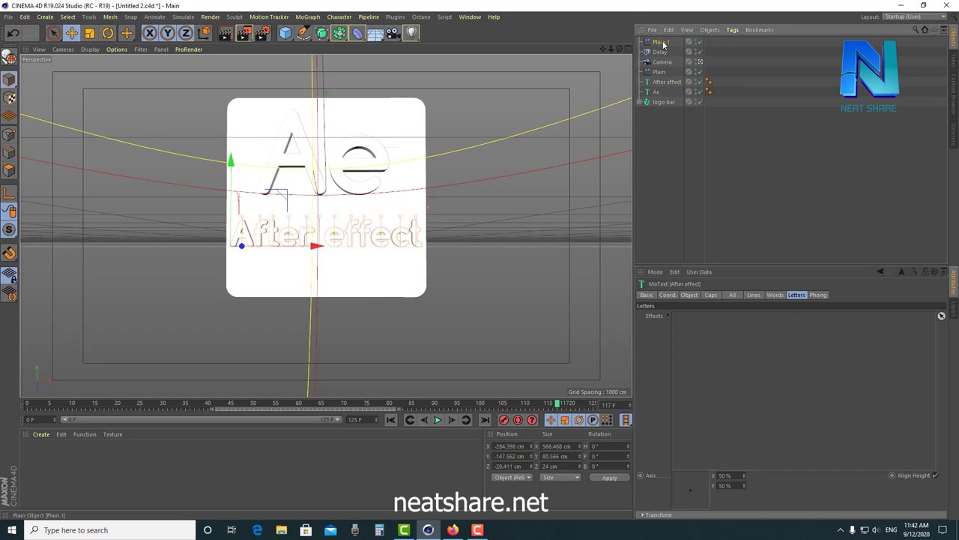
{"action": "left_click_drag", "start_coordinate": [707, 230], "coordinate": [702, 330]}
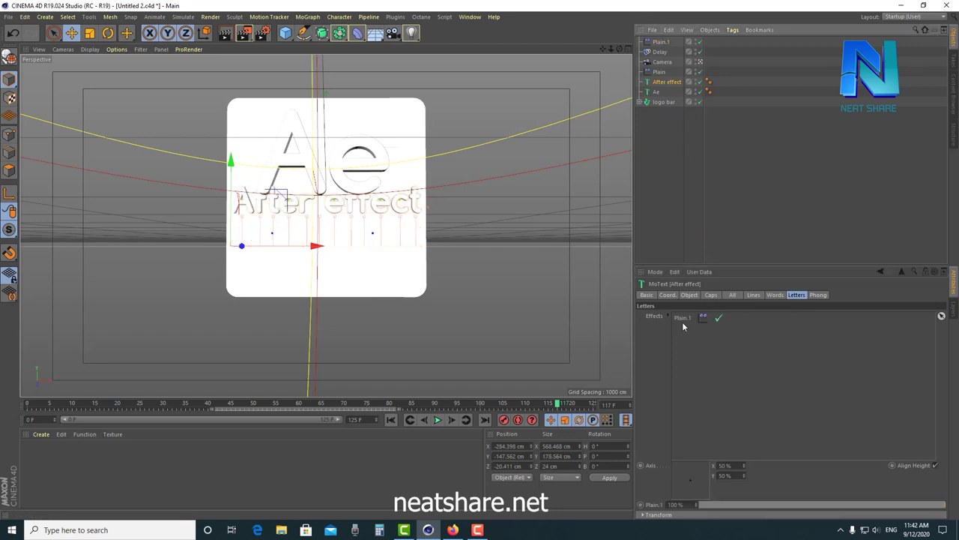
{"action": "left_click", "coordinate": [661, 43]}
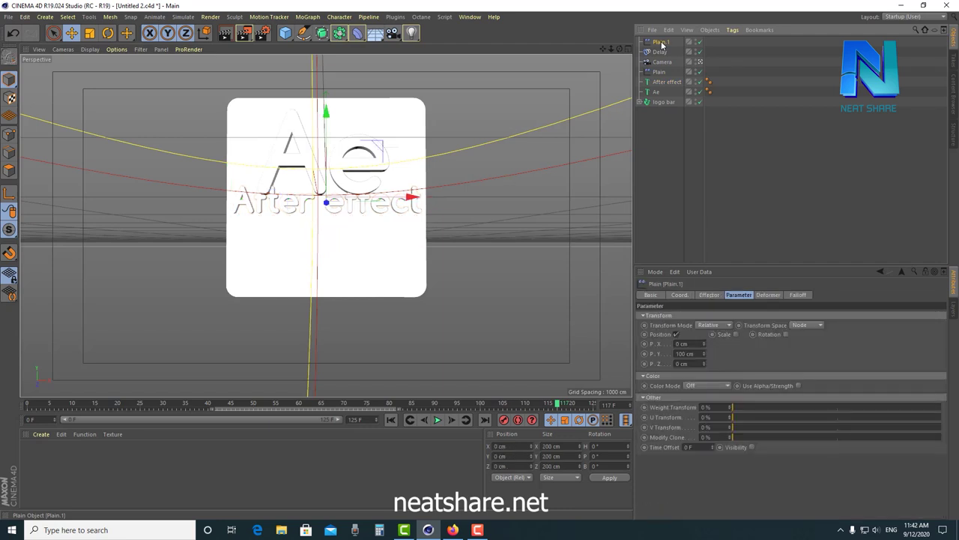
{"action": "left_click", "coordinate": [659, 82]}
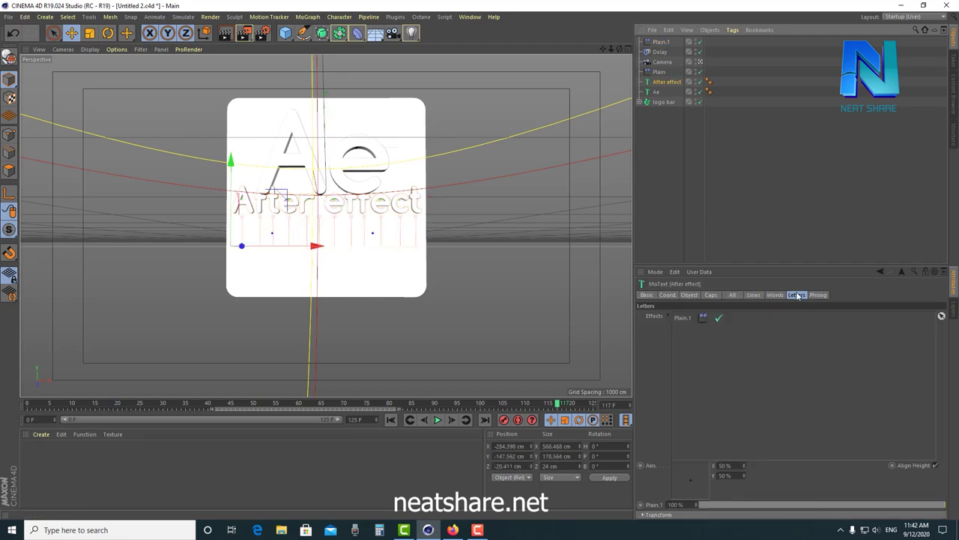
{"action": "left_click", "coordinate": [661, 43]}
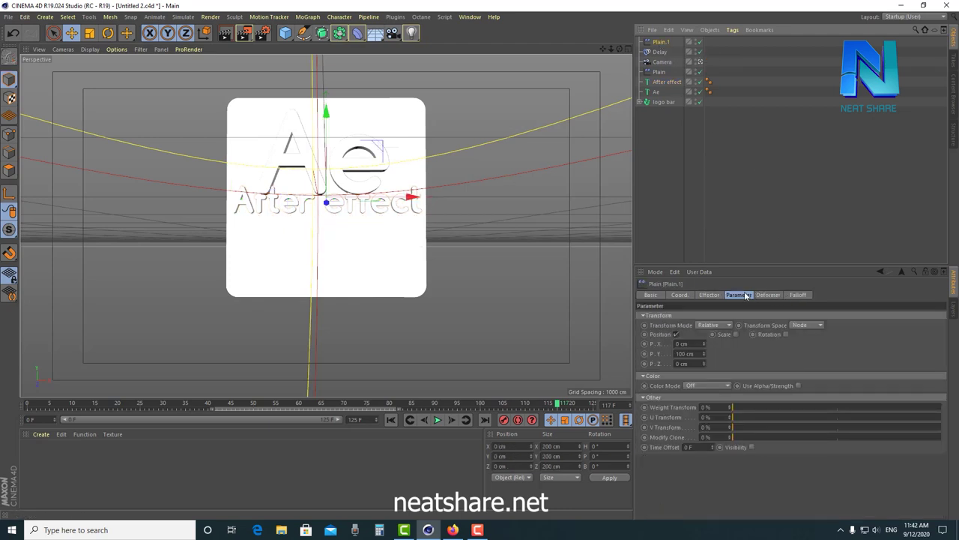
- Turn off Plain.1's position offset and apply a uniform scale of -1
{"action": "left_click", "coordinate": [670, 337]}
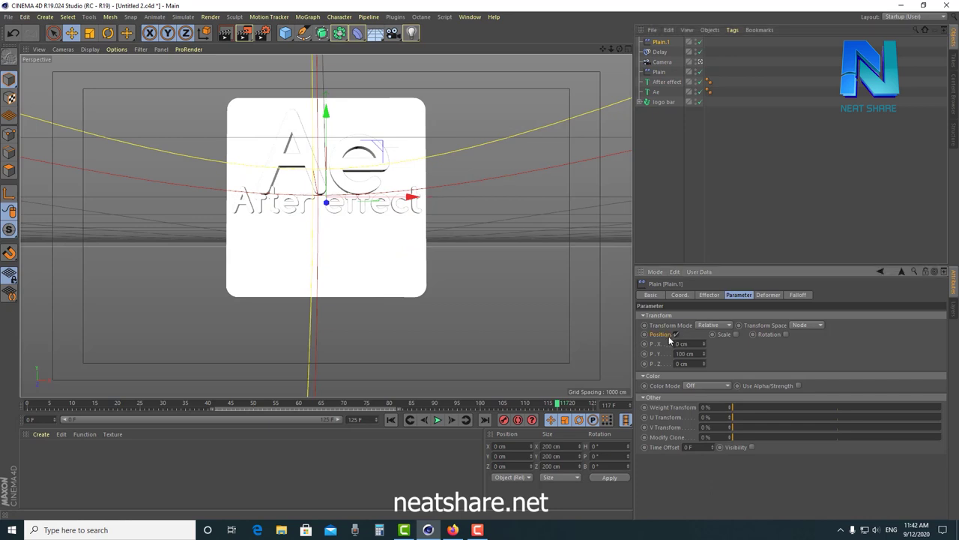
{"action": "left_click", "coordinate": [676, 335]}
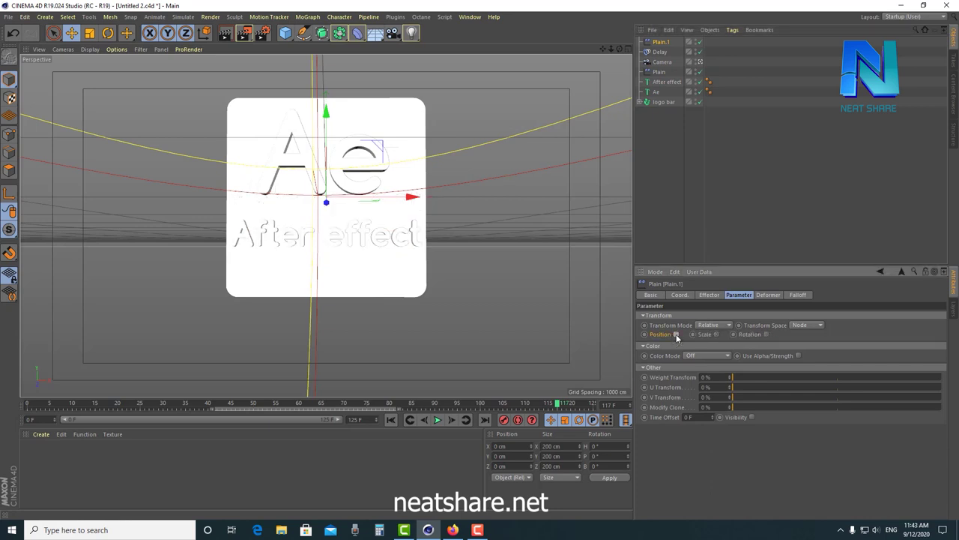
{"action": "left_click", "coordinate": [675, 335]}
{"action": "left_click", "coordinate": [676, 335]}
{"action": "left_click", "coordinate": [716, 334]}
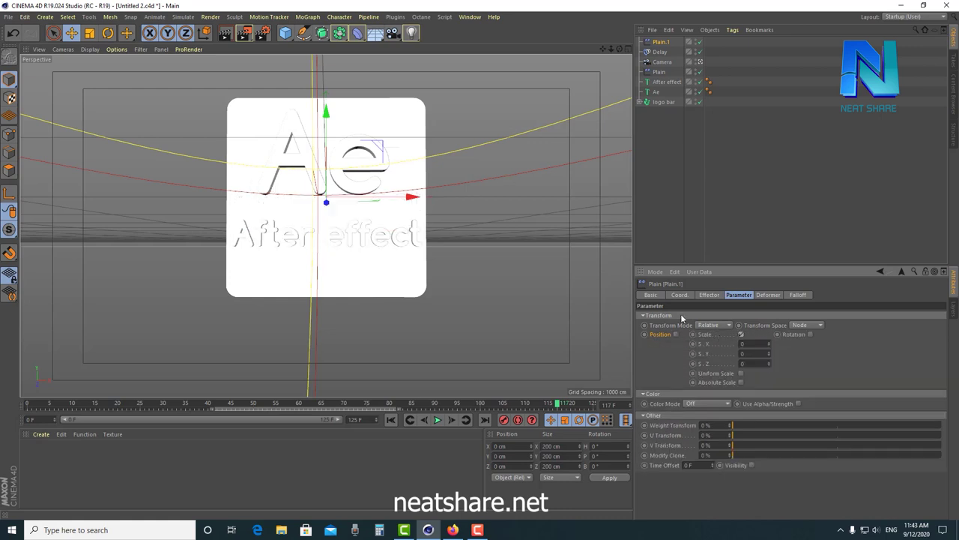
{"action": "left_click", "coordinate": [741, 374]}
{"action": "type", "text": "-1"}
{"action": "key", "text": "Return"}
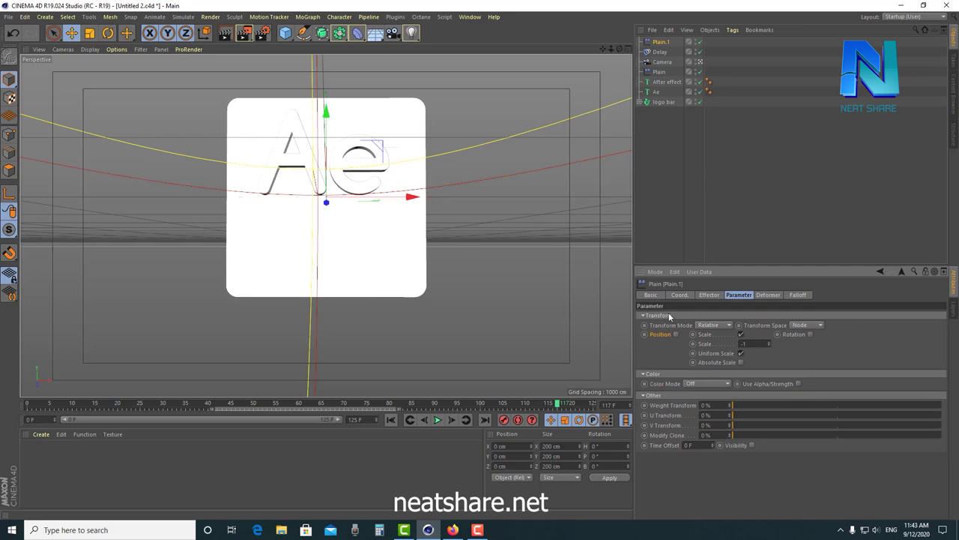
- Enable Plain.1's rotation with heading 35° and pitch 180°
{"action": "left_click", "coordinate": [810, 334]}
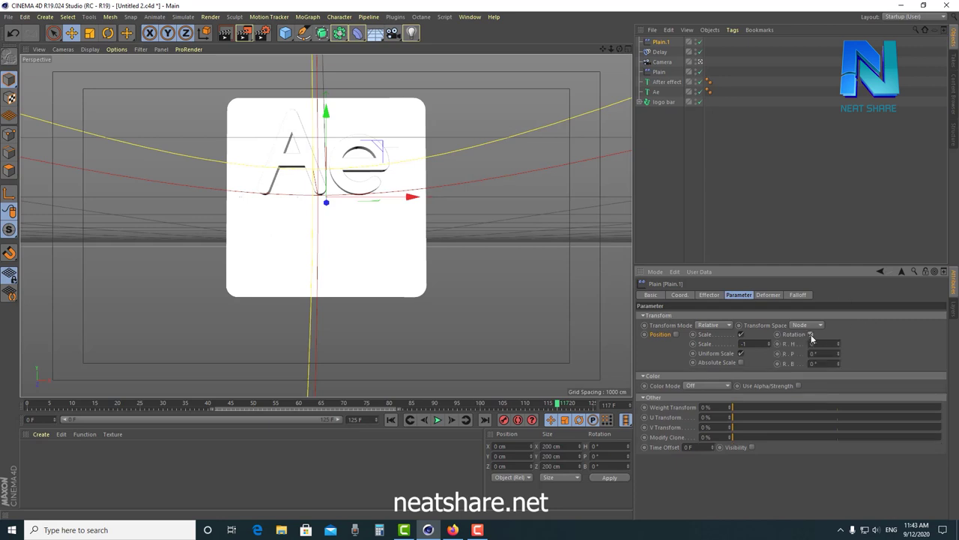
{"action": "left_click", "coordinate": [825, 344]}
{"action": "key", "text": "Return"}
- Give Plain.1 a Linear falloff shape oriented along -X
{"action": "left_click", "coordinate": [796, 296]}
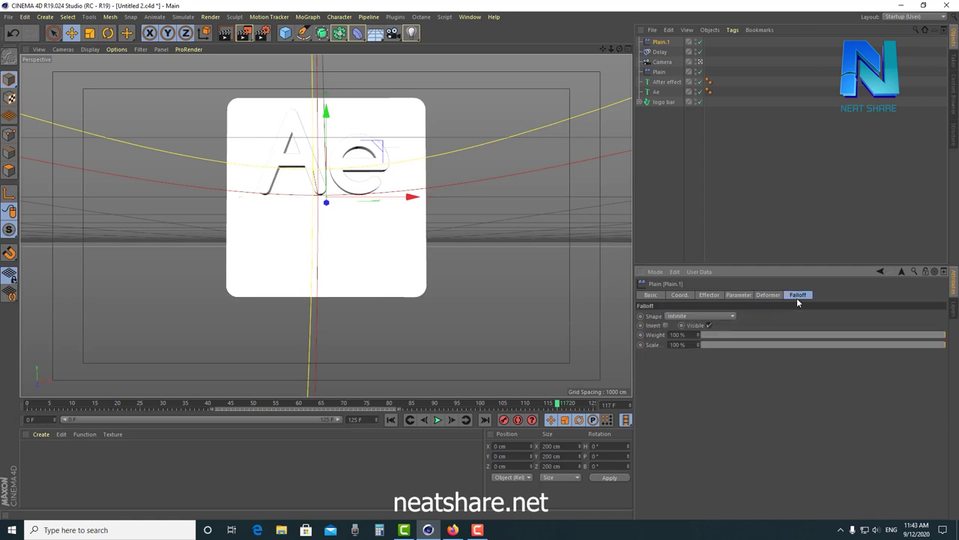
{"action": "left_click", "coordinate": [703, 315]}
{"action": "left_click", "coordinate": [690, 377]}
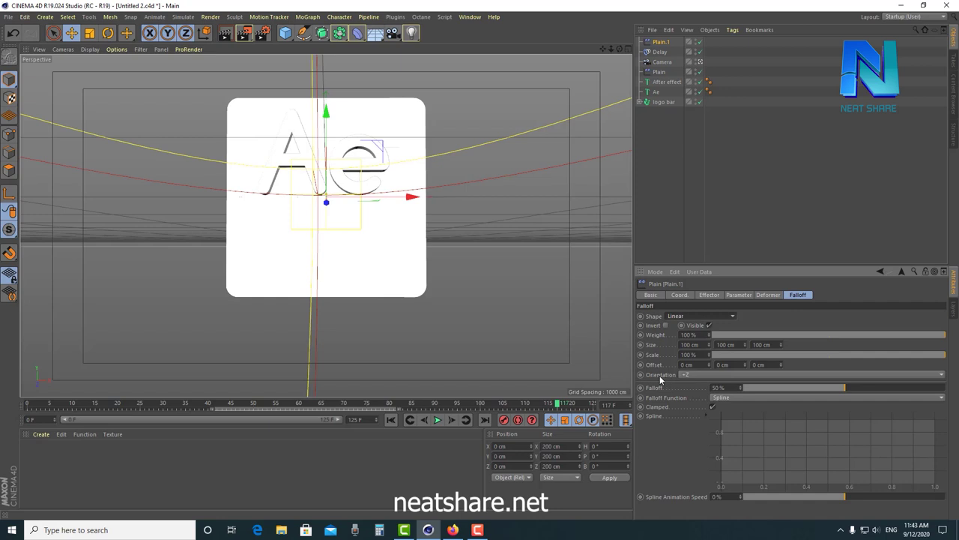
{"action": "left_click", "coordinate": [698, 374]}
{"action": "left_click", "coordinate": [697, 395]}
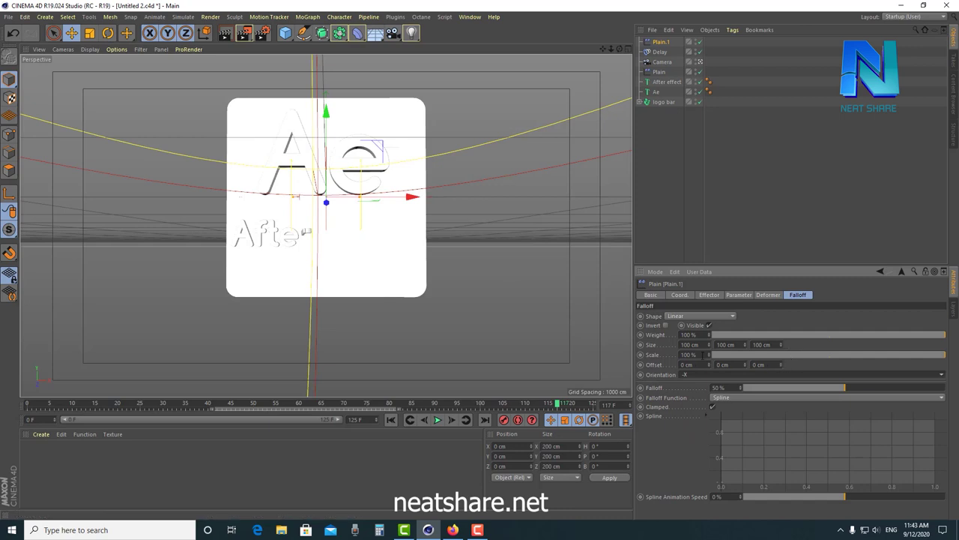
- Size the falloff box to 570 × 395 × 360 cm
{"action": "left_click_drag", "start_coordinate": [707, 344], "coordinate": [759, 344]}
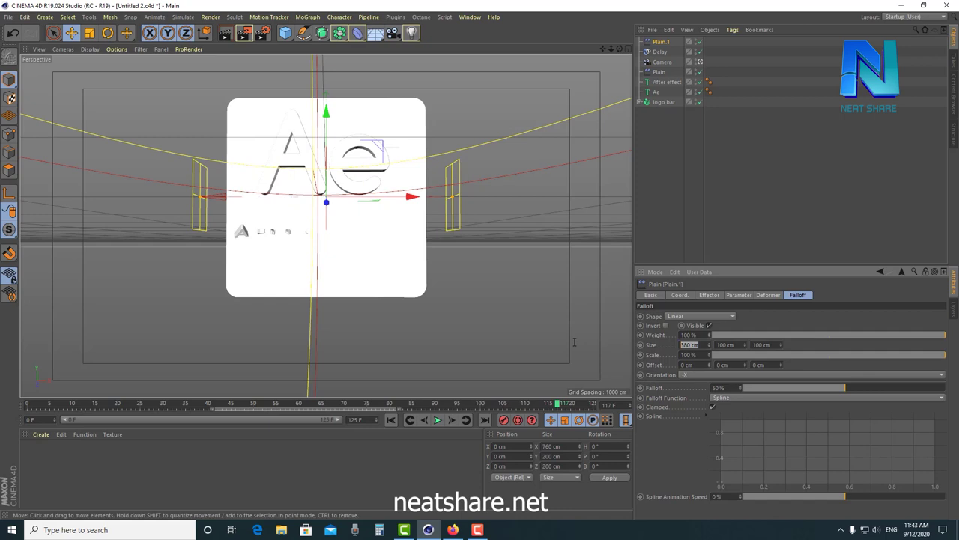
{"action": "type", "text": "570"}
{"action": "key", "text": "Tab"}
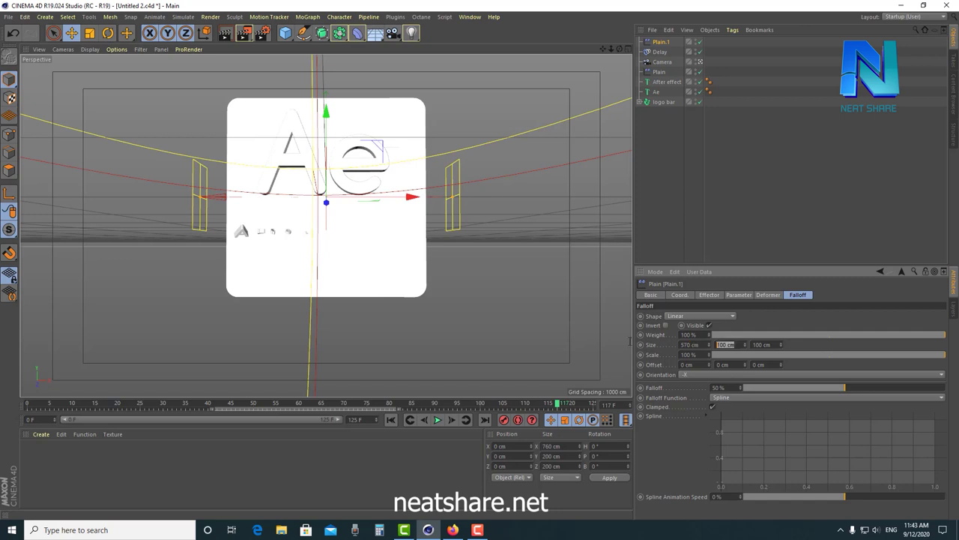
{"action": "type", "text": "395"}
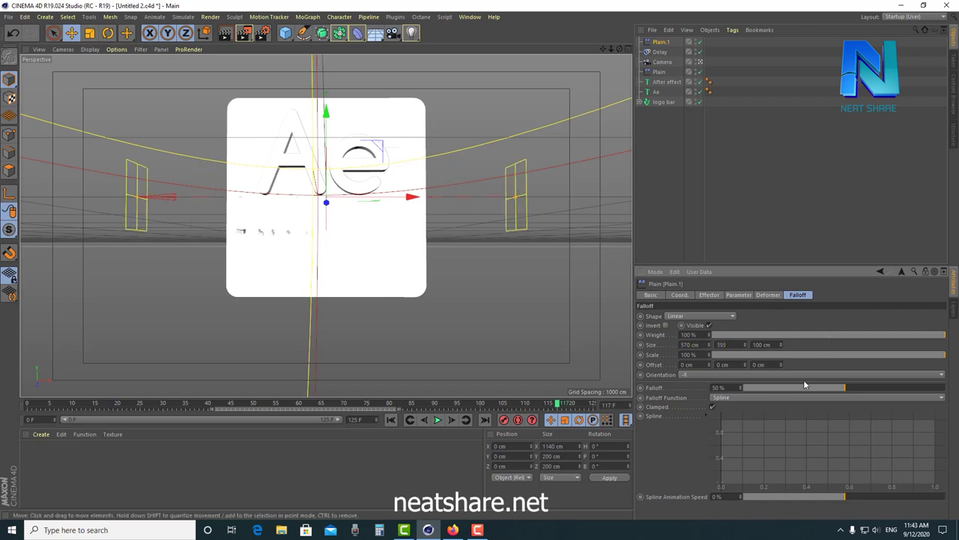
{"action": "key", "text": "Tab"}
{"action": "type", "text": "3"}
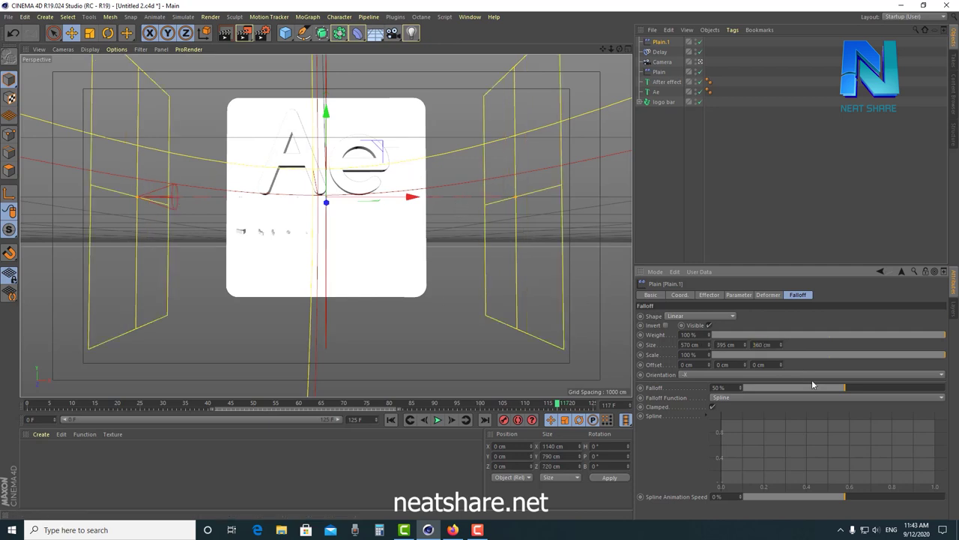
- Lower the falloff to about 39% and bring up Plain.1's coordinate values
{"action": "mouse_move", "coordinate": [845, 388]}
{"action": "left_mouse_down"}
{"action": "mouse_move", "coordinate": [828, 389]}
{"action": "mouse_move", "coordinate": [903, 379]}
{"action": "mouse_move", "coordinate": [799, 383]}
{"action": "mouse_move", "coordinate": [838, 385]}
{"action": "left_mouse_up"}
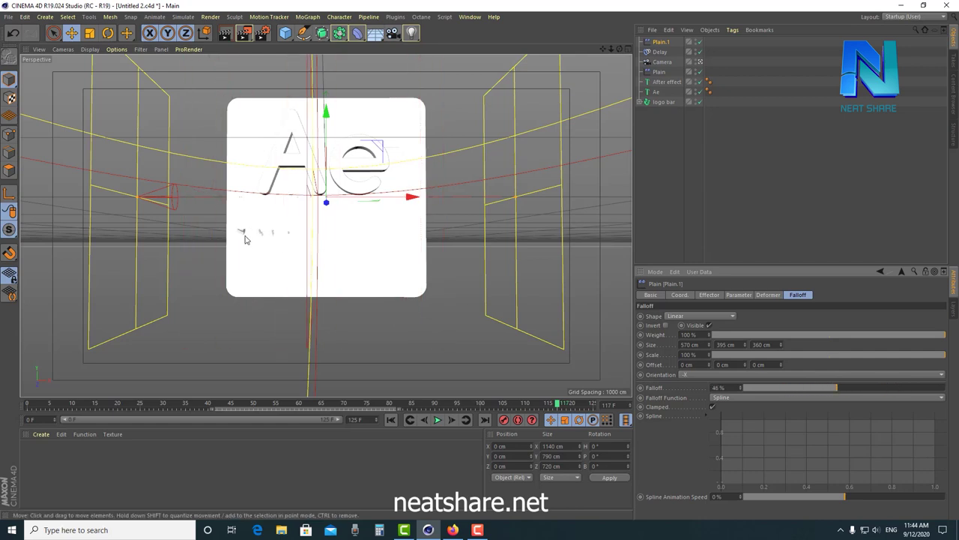
{"action": "left_click", "coordinate": [835, 389]}
{"action": "mouse_move", "coordinate": [835, 389]}
{"action": "left_mouse_down"}
{"action": "mouse_move", "coordinate": [809, 388]}
{"action": "mouse_move", "coordinate": [822, 389]}
{"action": "left_mouse_up"}
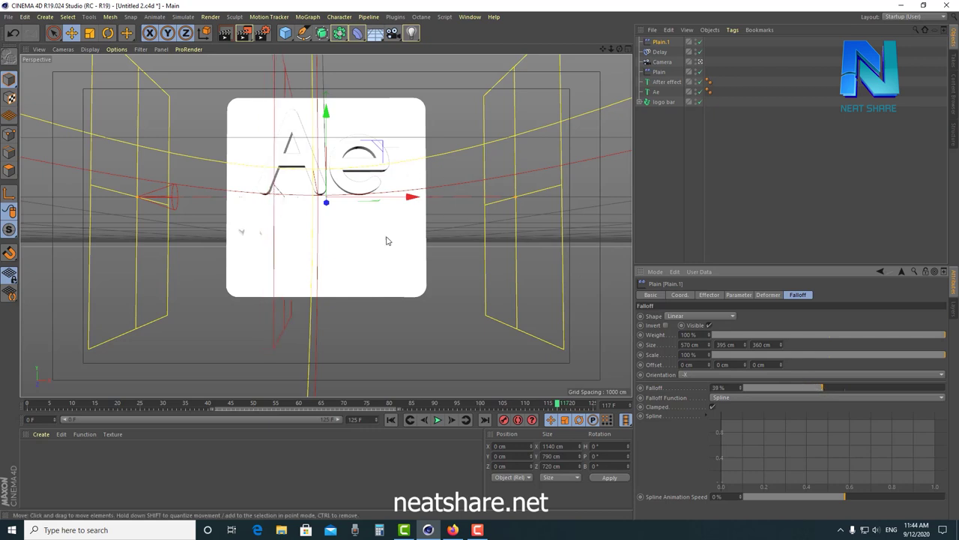
{"action": "left_click", "coordinate": [661, 42]}
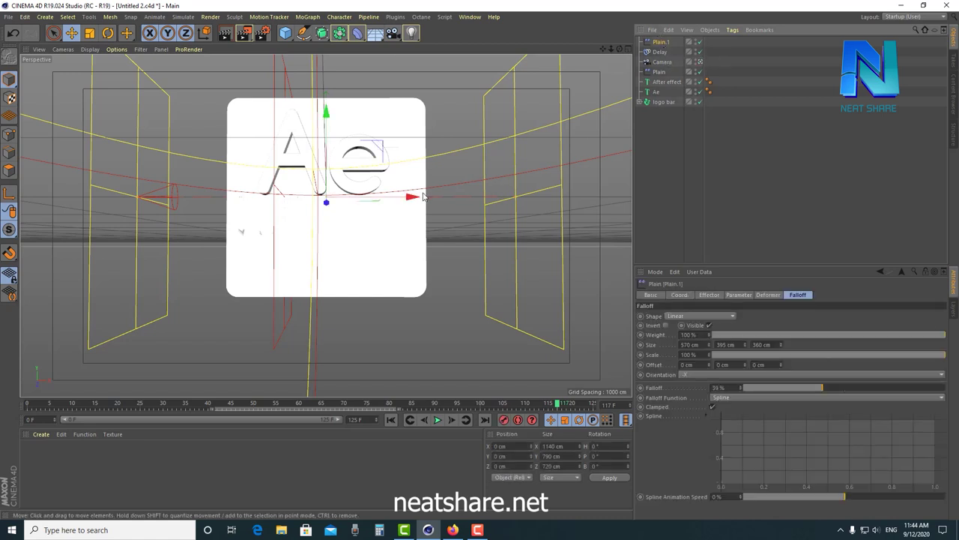
{"action": "left_click", "coordinate": [680, 295]}
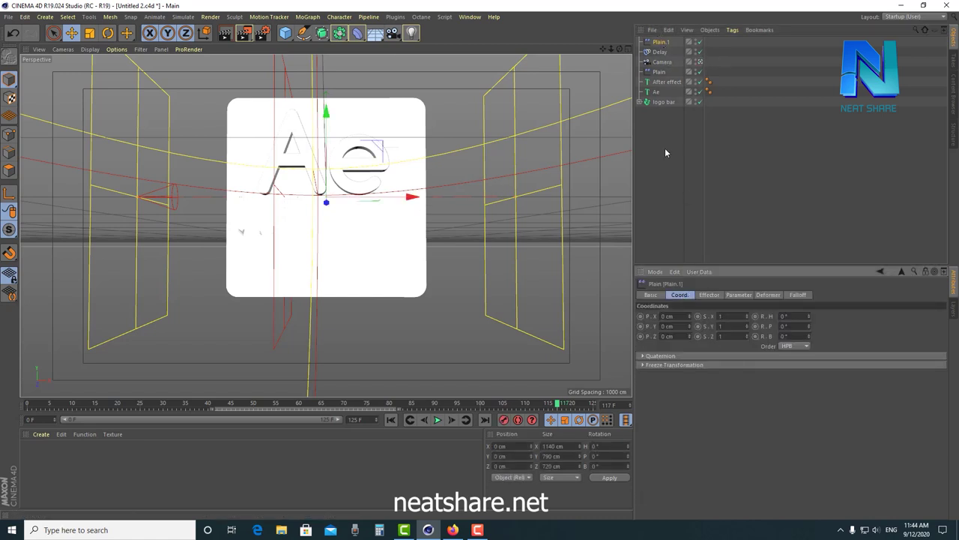
- Slide Plain.1 back and forth along X to test the After effect text reveal
{"action": "mouse_move", "coordinate": [410, 198]}
{"action": "left_mouse_down"}
{"action": "mouse_move", "coordinate": [384, 206]}
{"action": "mouse_move", "coordinate": [628, 206]}
{"action": "mouse_move", "coordinate": [481, 229]}
{"action": "left_mouse_up"}
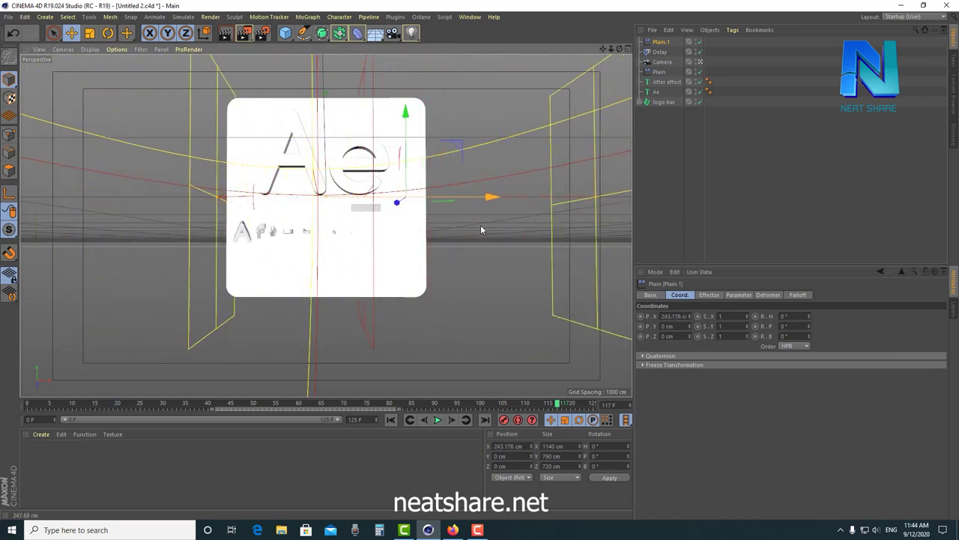
{"action": "left_click_drag", "start_coordinate": [481, 229], "coordinate": [504, 233]}
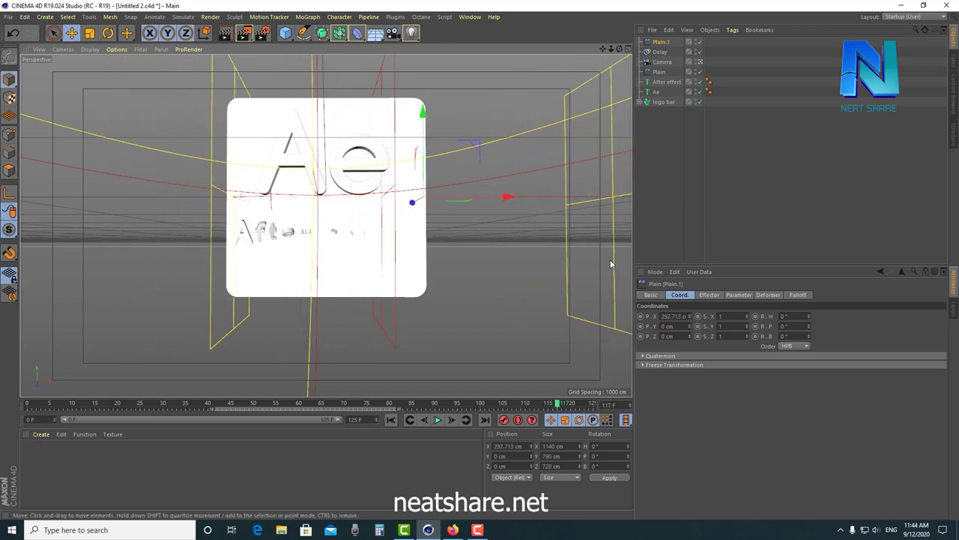
{"action": "left_click", "coordinate": [739, 295]}
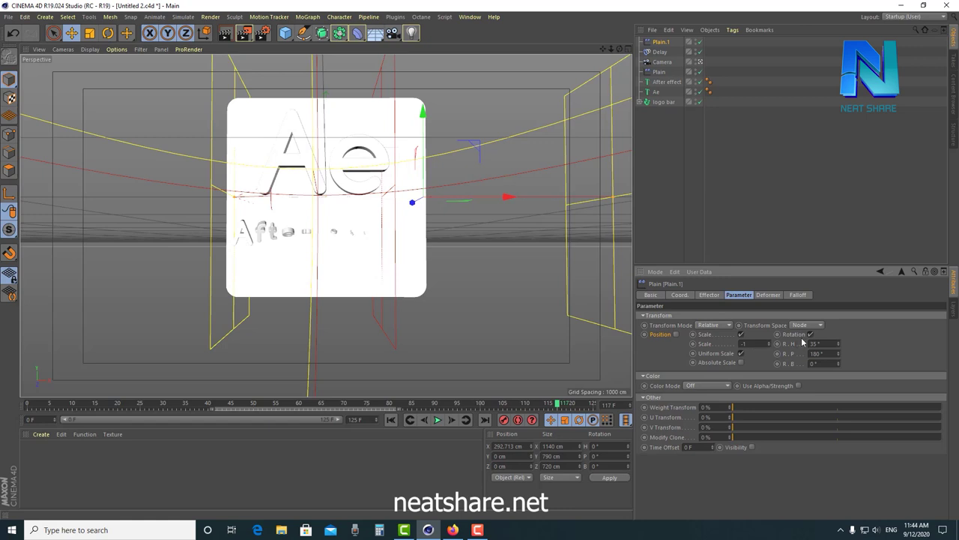
{"action": "left_click_drag", "start_coordinate": [493, 210], "coordinate": [504, 210]}
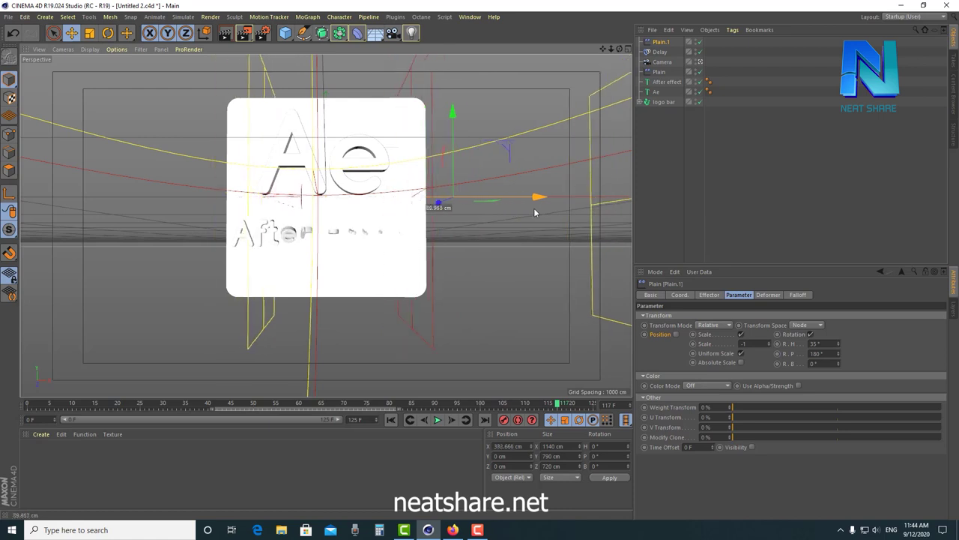
{"action": "left_click_drag", "start_coordinate": [503, 210], "coordinate": [557, 207]}
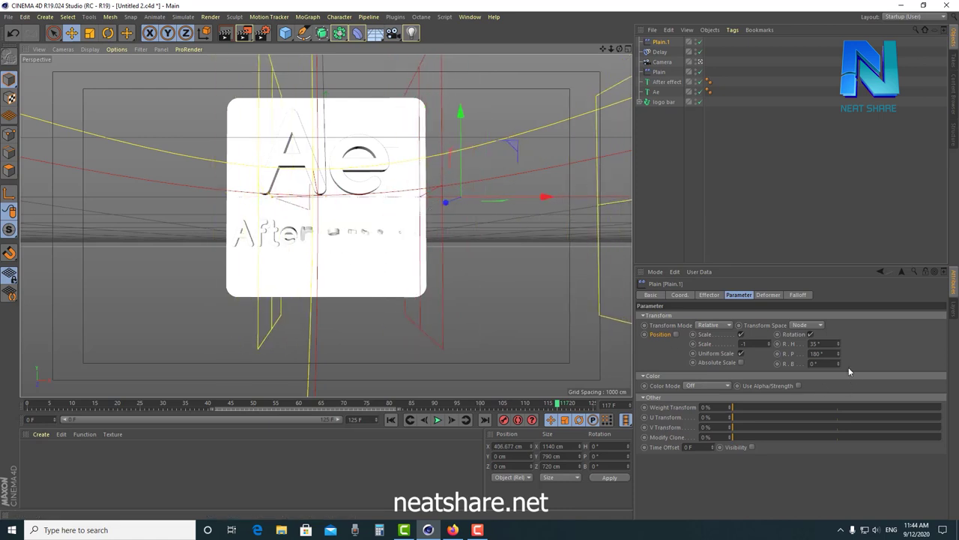
- Reset Plain.1's bank rotation to 0°
{"action": "left_click", "coordinate": [815, 353]}
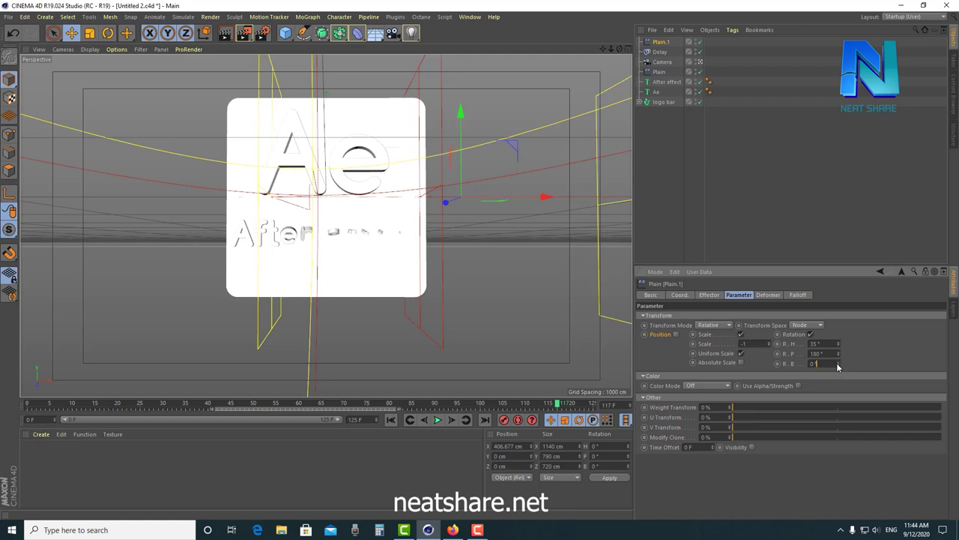
{"action": "type", "text": "80"}
{"action": "left_click_drag", "start_coordinate": [838, 363], "coordinate": [838, 363]}
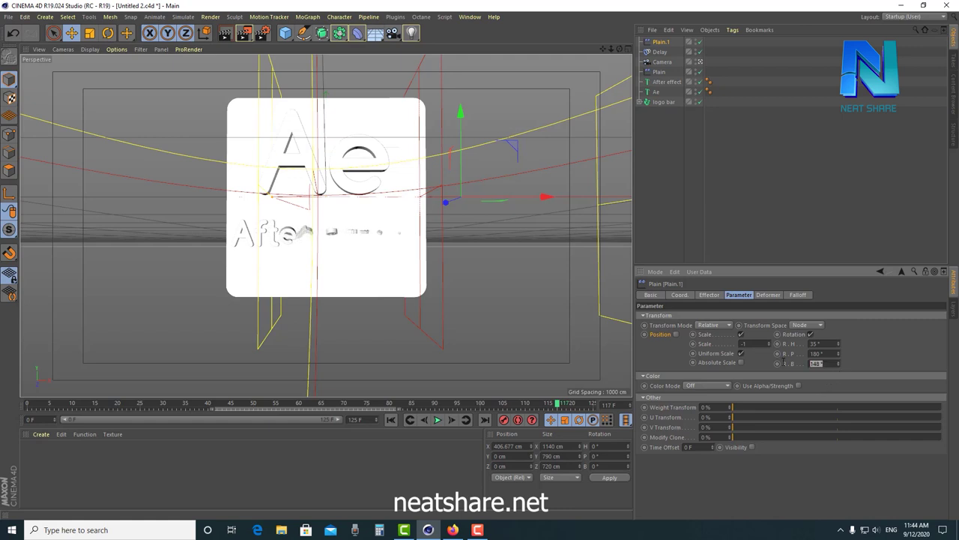
{"action": "type", "text": "0"}
{"action": "key", "text": "Return"}
- Slide Plain.1 to X -92.195 cm, scrub to frame 62, and display its coordinates
{"action": "mouse_move", "coordinate": [528, 194]}
{"action": "left_mouse_down"}
{"action": "mouse_move", "coordinate": [418, 207]}
{"action": "mouse_move", "coordinate": [315, 204]}
{"action": "left_mouse_up"}
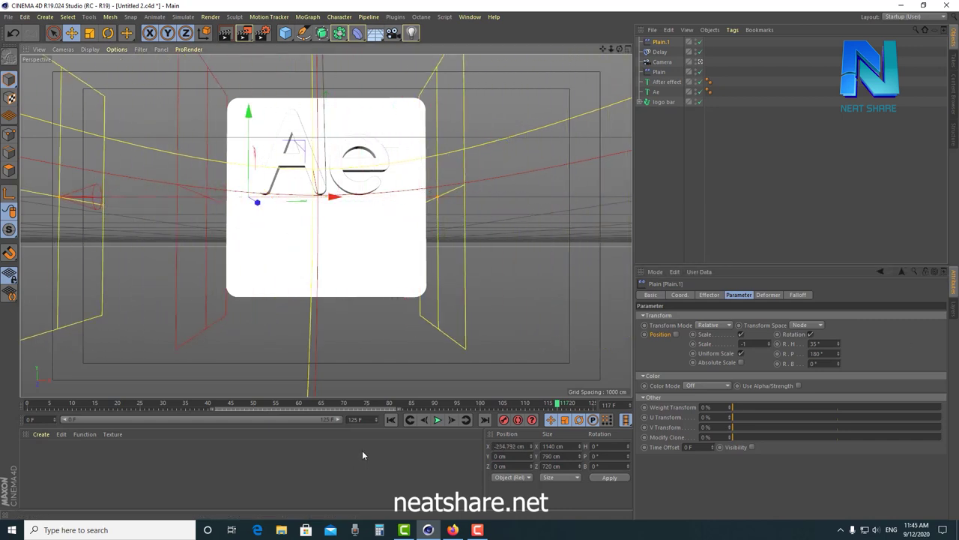
{"action": "mouse_move", "coordinate": [319, 200]}
{"action": "left_mouse_down"}
{"action": "mouse_move", "coordinate": [485, 223]}
{"action": "mouse_move", "coordinate": [375, 229]}
{"action": "left_mouse_up"}
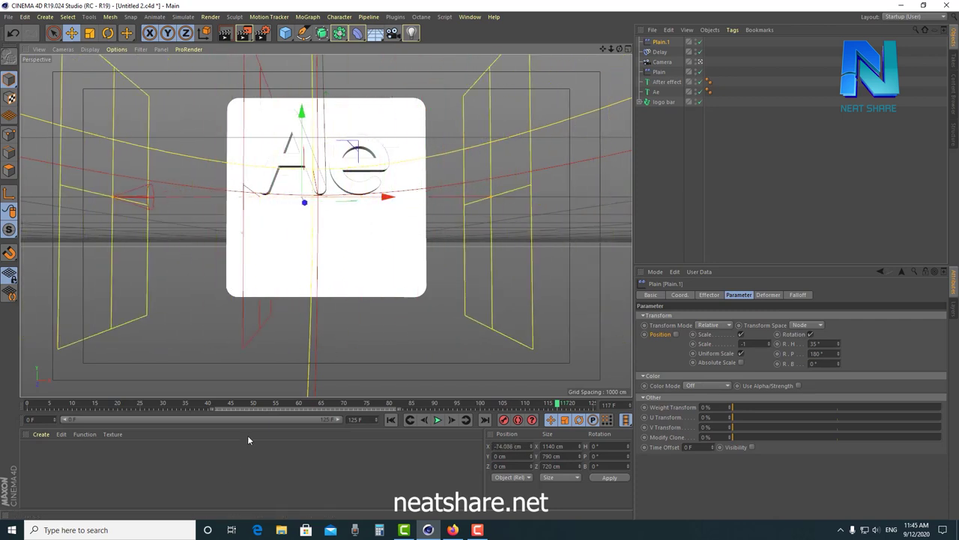
{"action": "mouse_move", "coordinate": [260, 406]}
{"action": "left_mouse_down"}
{"action": "mouse_move", "coordinate": [188, 406]}
{"action": "mouse_move", "coordinate": [322, 406]}
{"action": "left_mouse_up"}
{"action": "mouse_move", "coordinate": [379, 197]}
{"action": "left_mouse_down"}
{"action": "mouse_move", "coordinate": [365, 167]}
{"action": "mouse_move", "coordinate": [402, 168]}
{"action": "left_mouse_up"}
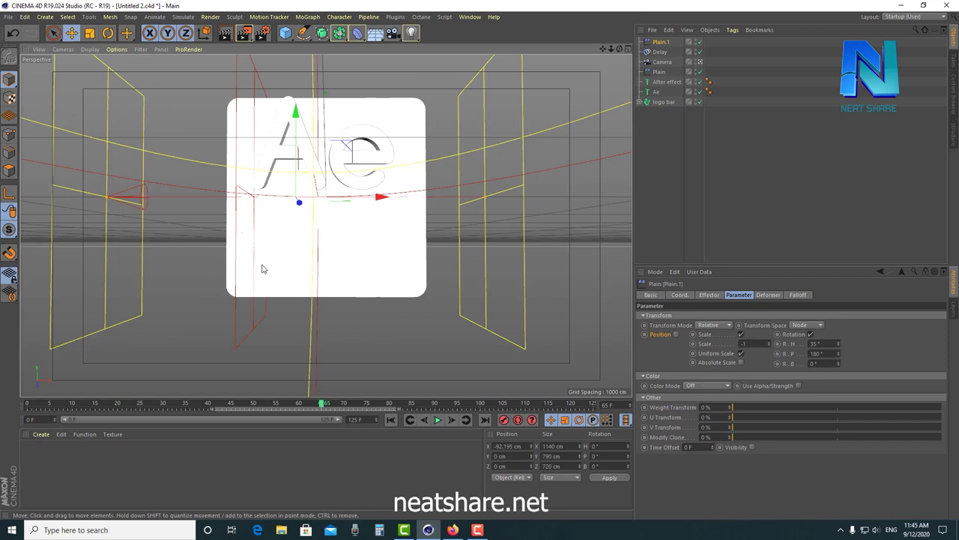
{"action": "mouse_move", "coordinate": [320, 407]}
{"action": "left_mouse_down"}
{"action": "mouse_move", "coordinate": [242, 404]}
{"action": "mouse_move", "coordinate": [311, 410]}
{"action": "left_mouse_up"}
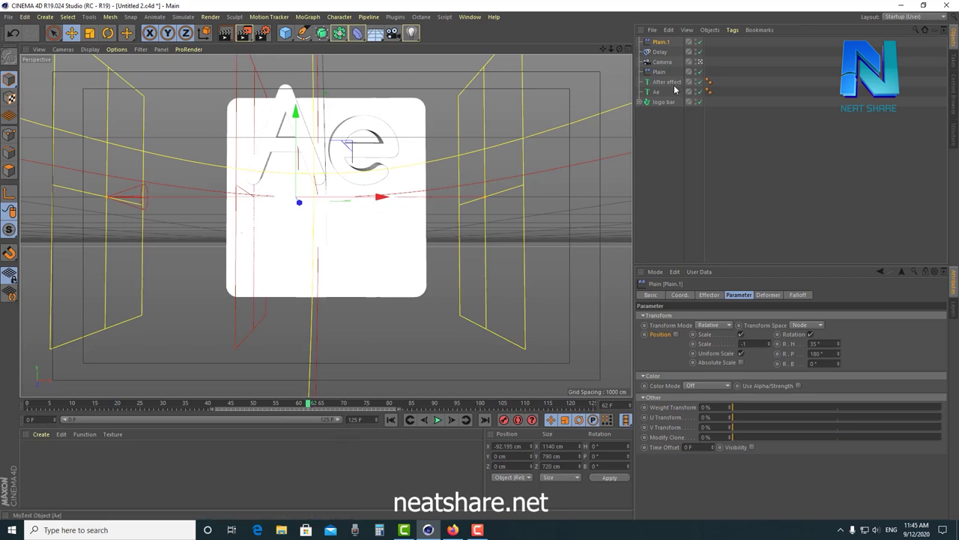
{"action": "left_click", "coordinate": [664, 43]}
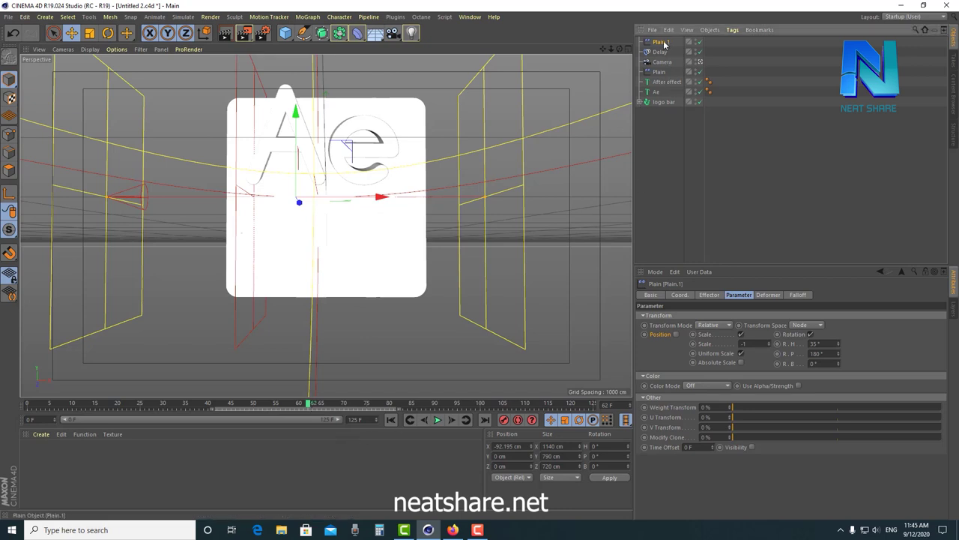
{"action": "left_click", "coordinate": [678, 296]}
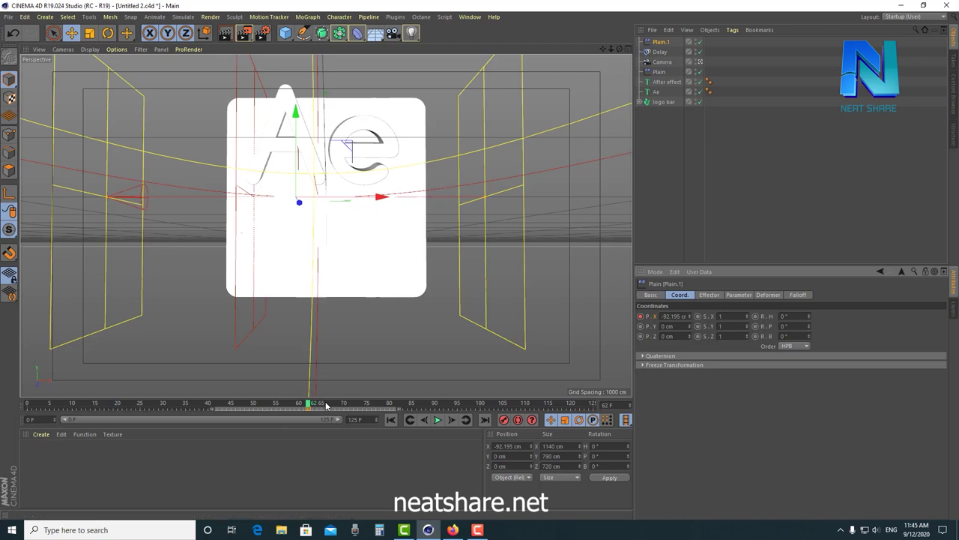
- Keyframe Plain.1's X position at 863.696 cm on frame 82, then play from frame 0 to preview
{"action": "left_click_drag", "start_coordinate": [326, 405], "coordinate": [396, 402]}
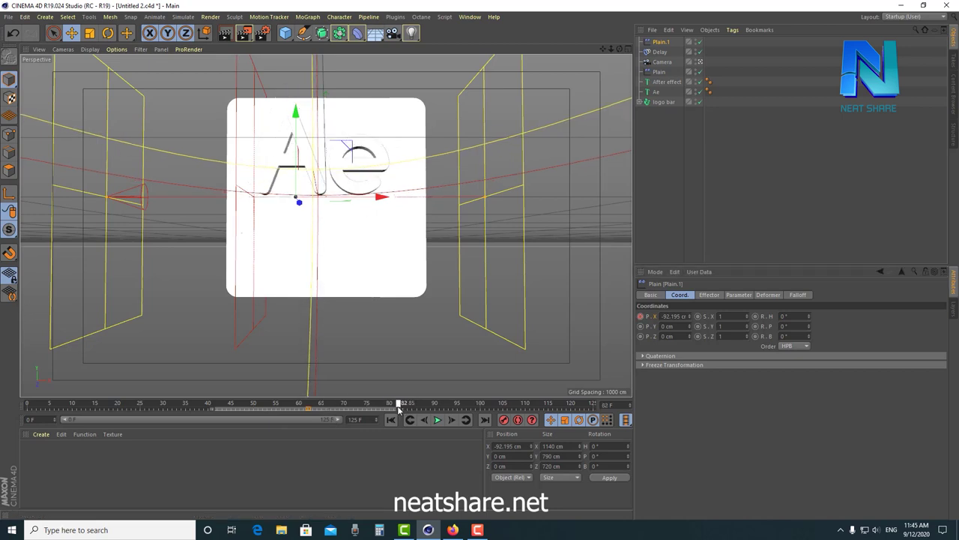
{"action": "left_click_drag", "start_coordinate": [382, 199], "coordinate": [697, 216]}
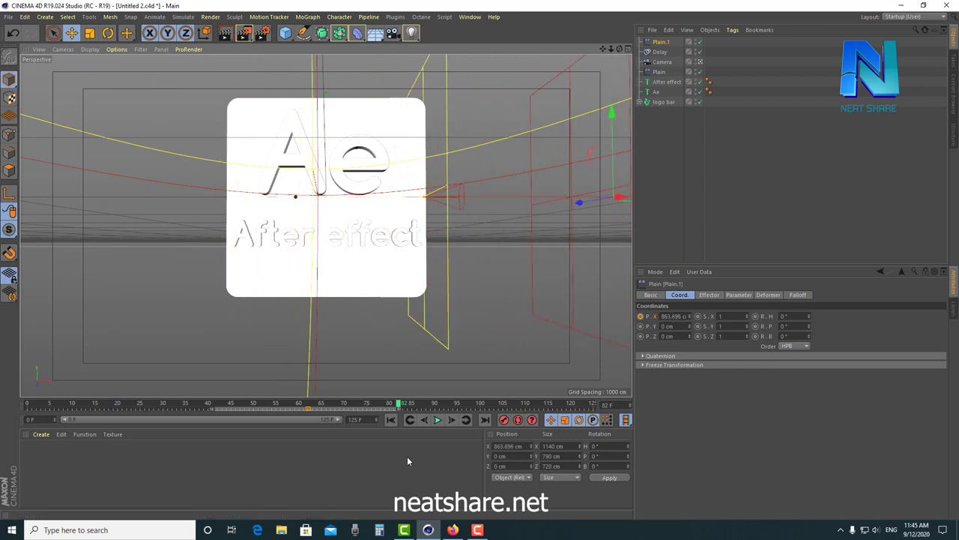
{"action": "left_click", "coordinate": [640, 316]}
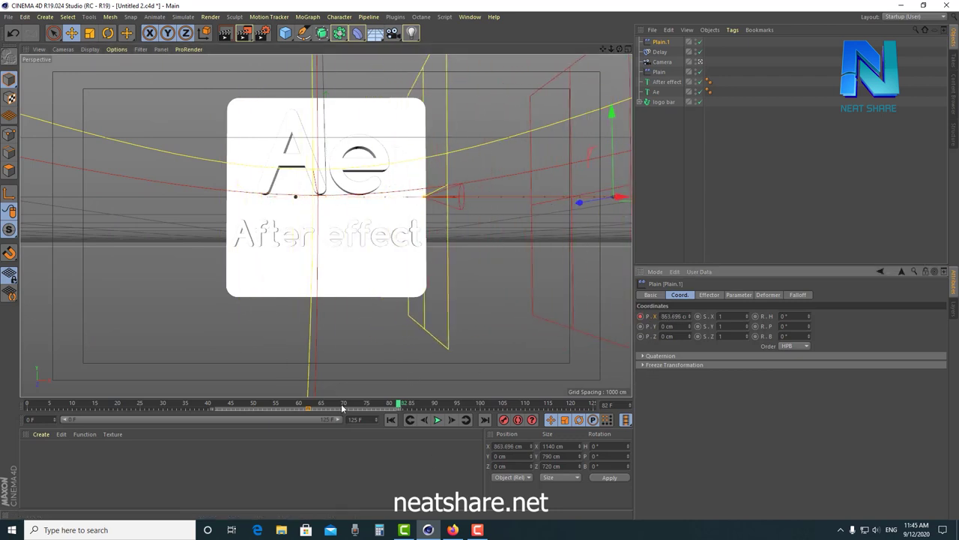
{"action": "left_click_drag", "start_coordinate": [395, 405], "coordinate": [28, 404]}
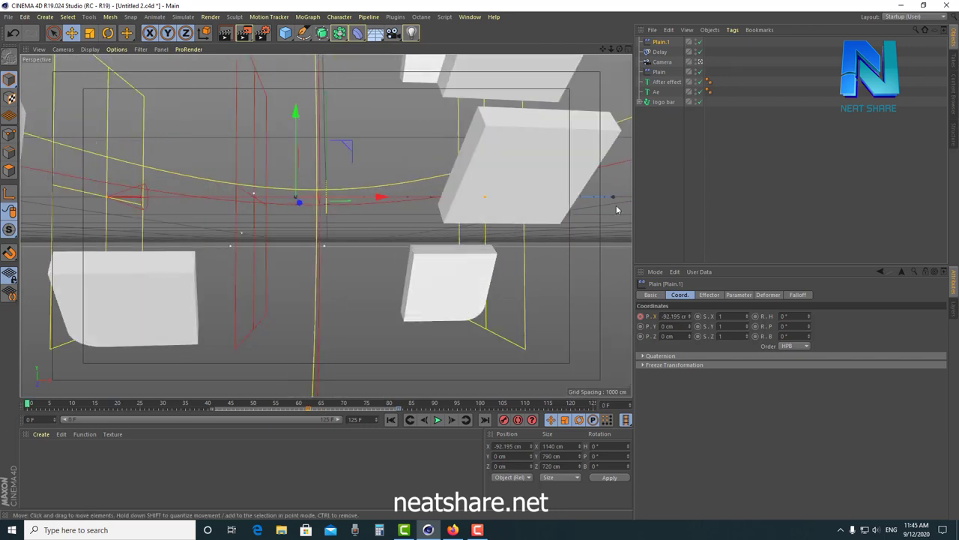
{"action": "left_click", "coordinate": [437, 420]}
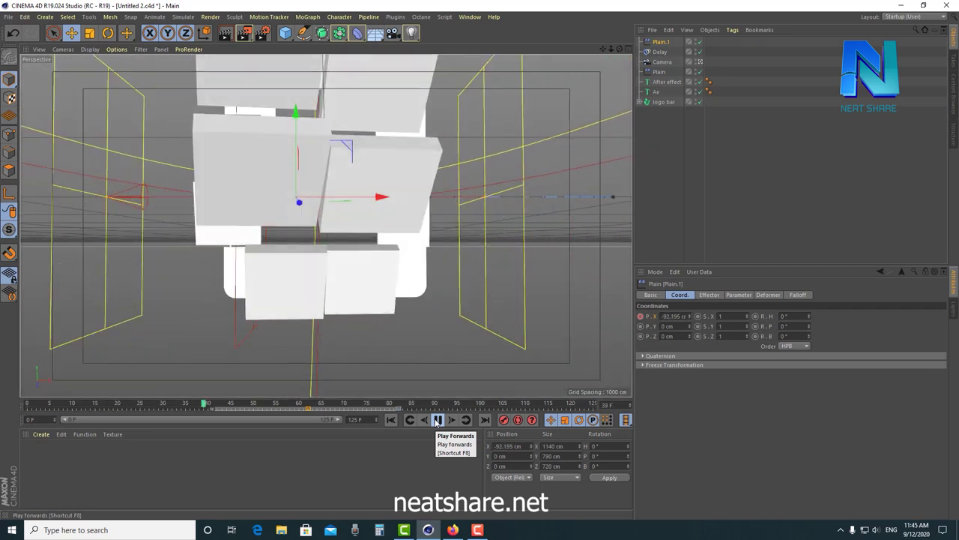
- Stop playback and add Plain.1 to the After effect text's Words-level Effects list
{"action": "left_click", "coordinate": [437, 420]}
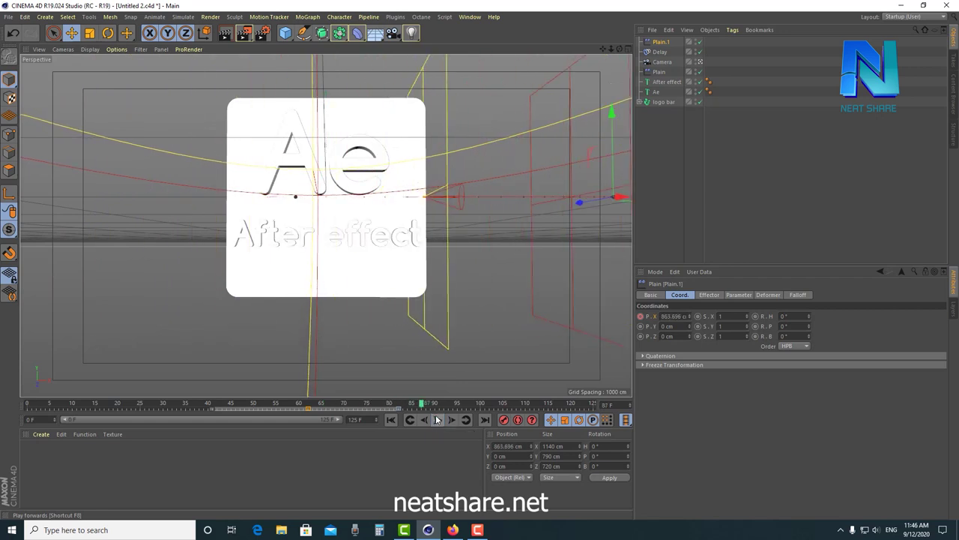
{"action": "left_click", "coordinate": [665, 83]}
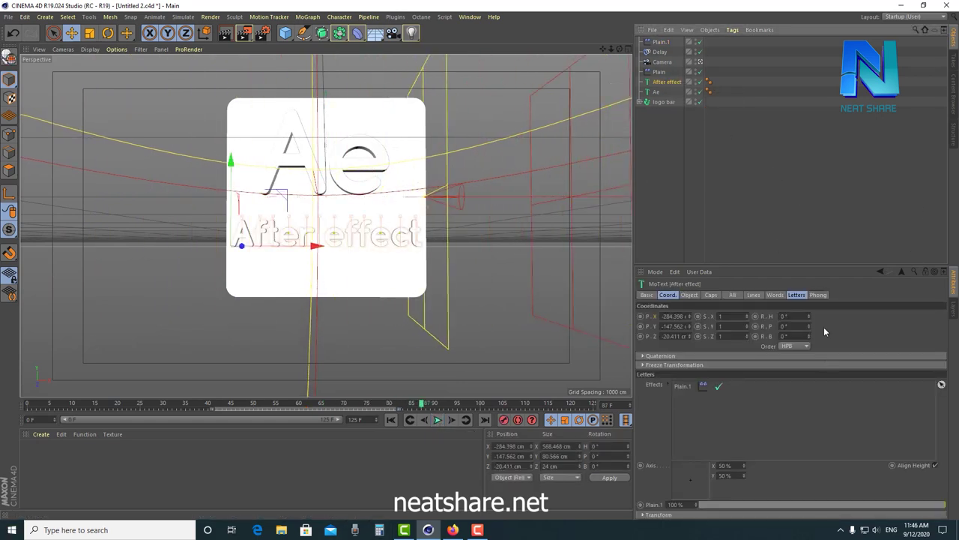
{"action": "left_click", "coordinate": [685, 390]}
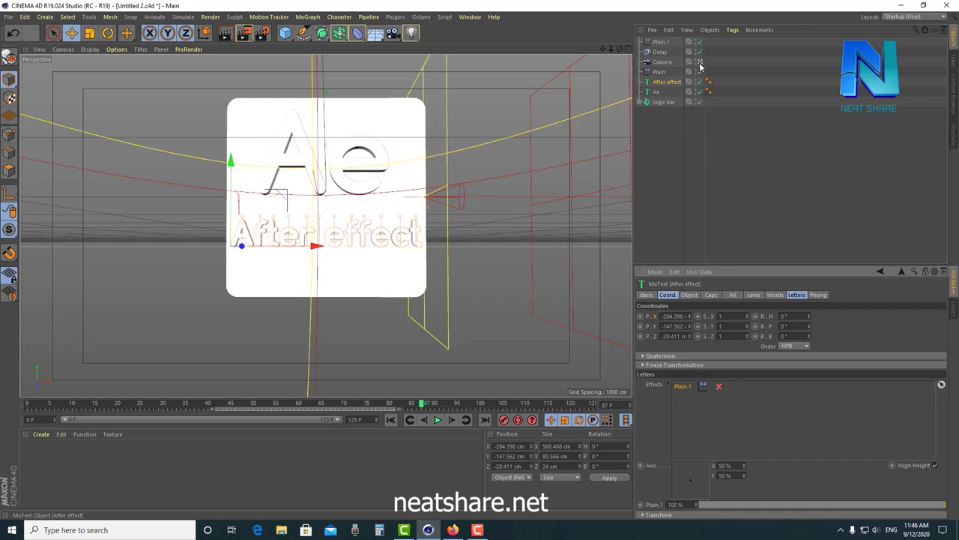
{"action": "left_click", "coordinate": [779, 294]}
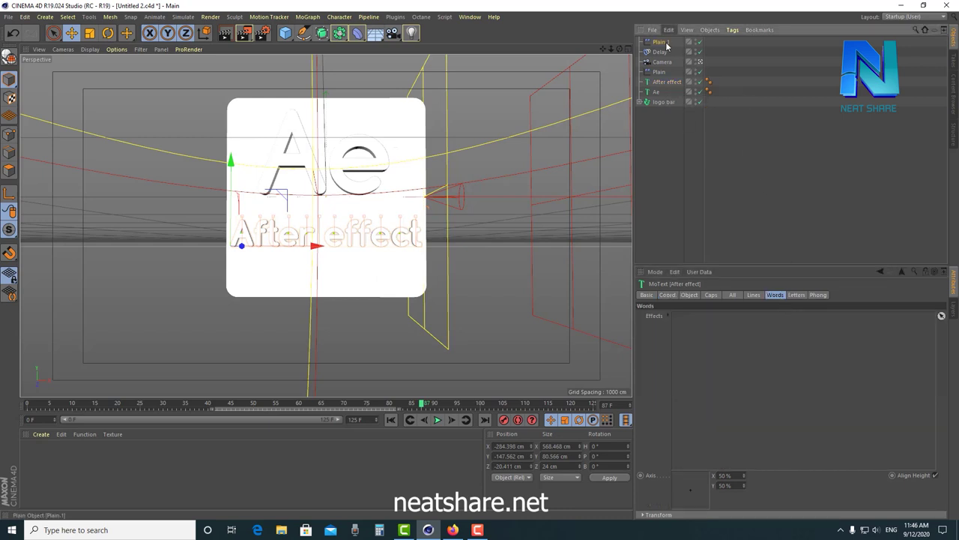
{"action": "left_click_drag", "start_coordinate": [693, 324], "coordinate": [693, 324]}
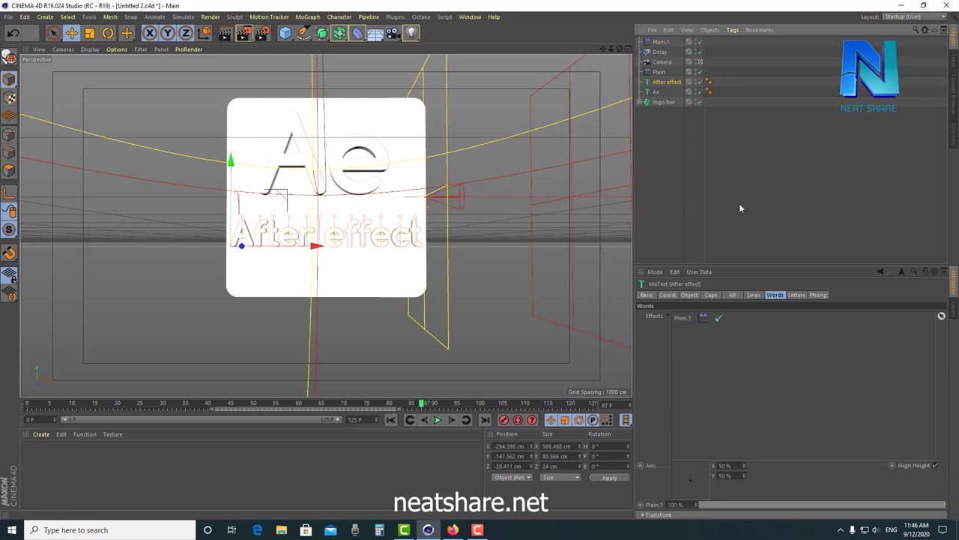
- Scrub frames 67–76 to preview the word-level Plain.1 animation
{"action": "mouse_move", "coordinate": [363, 405]}
{"action": "left_mouse_down"}
{"action": "mouse_move", "coordinate": [374, 405]}
{"action": "mouse_move", "coordinate": [310, 406]}
{"action": "mouse_move", "coordinate": [370, 405]}
{"action": "left_mouse_up"}
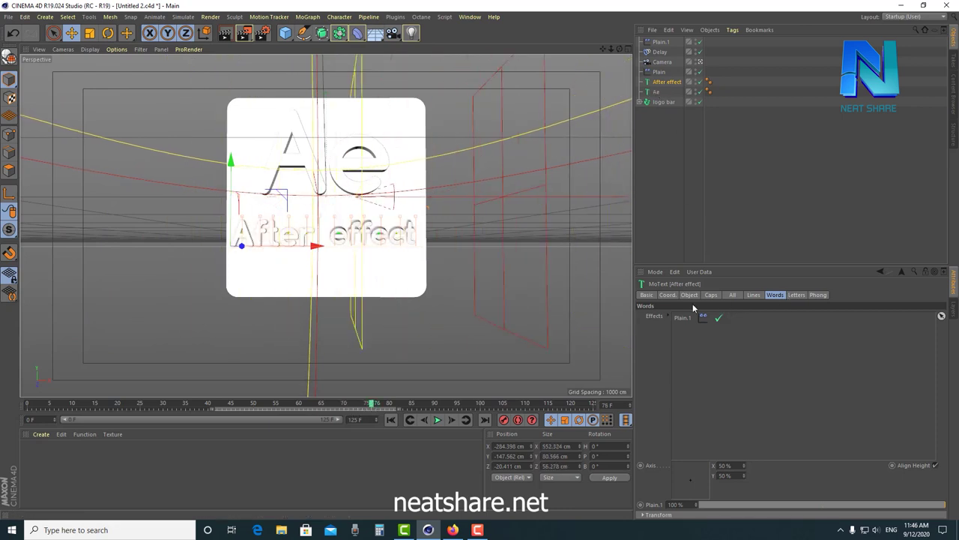
{"action": "left_click", "coordinate": [661, 42]}
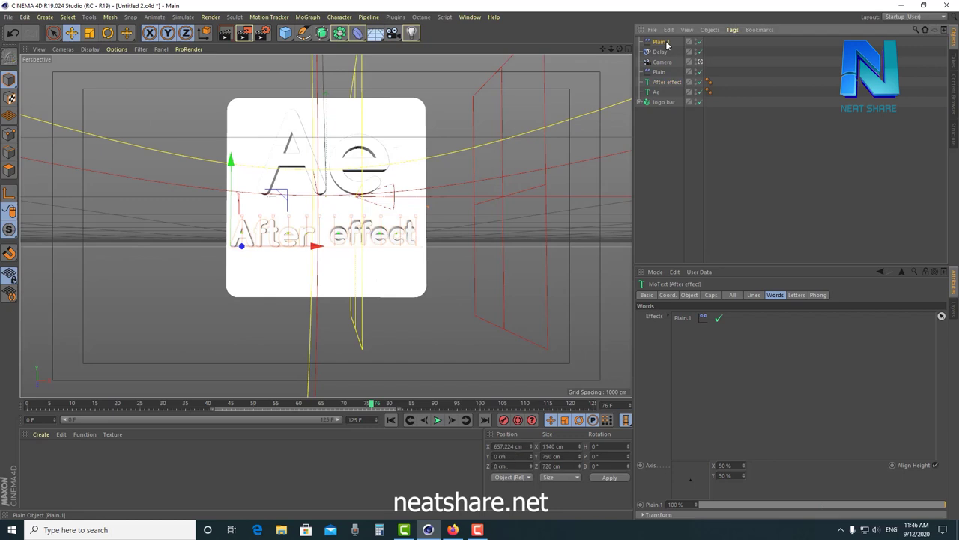
{"action": "left_click", "coordinate": [664, 82]}
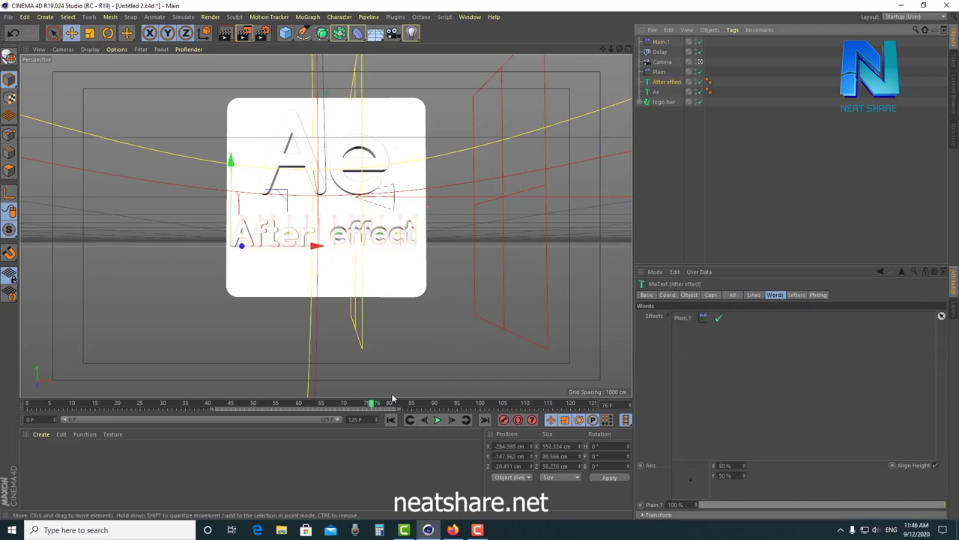
{"action": "mouse_move", "coordinate": [372, 406]}
{"action": "left_mouse_down"}
{"action": "mouse_move", "coordinate": [329, 411]}
{"action": "mouse_move", "coordinate": [388, 405]}
{"action": "left_mouse_up"}
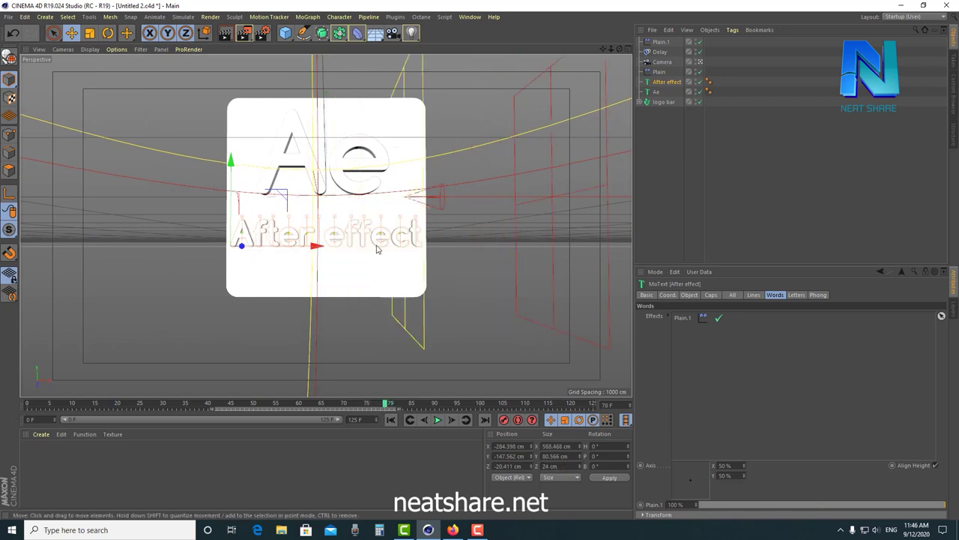
{"action": "mouse_move", "coordinate": [312, 404]}
{"action": "left_mouse_down"}
{"action": "mouse_move", "coordinate": [389, 409]}
{"action": "mouse_move", "coordinate": [338, 405]}
{"action": "mouse_move", "coordinate": [380, 405]}
{"action": "mouse_move", "coordinate": [354, 413]}
{"action": "mouse_move", "coordinate": [338, 402]}
{"action": "mouse_move", "coordinate": [371, 408]}
{"action": "left_mouse_up"}
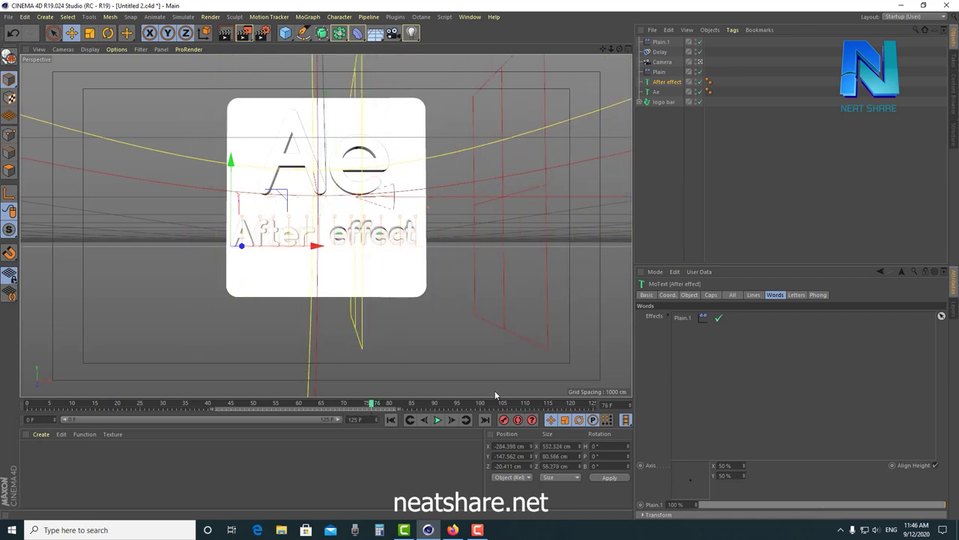
- Disable the word-level Plain.1 effect and re-enable the per-letter Plain.1 effect
{"action": "left_click", "coordinate": [720, 317]}
{"action": "left_click", "coordinate": [796, 296]}
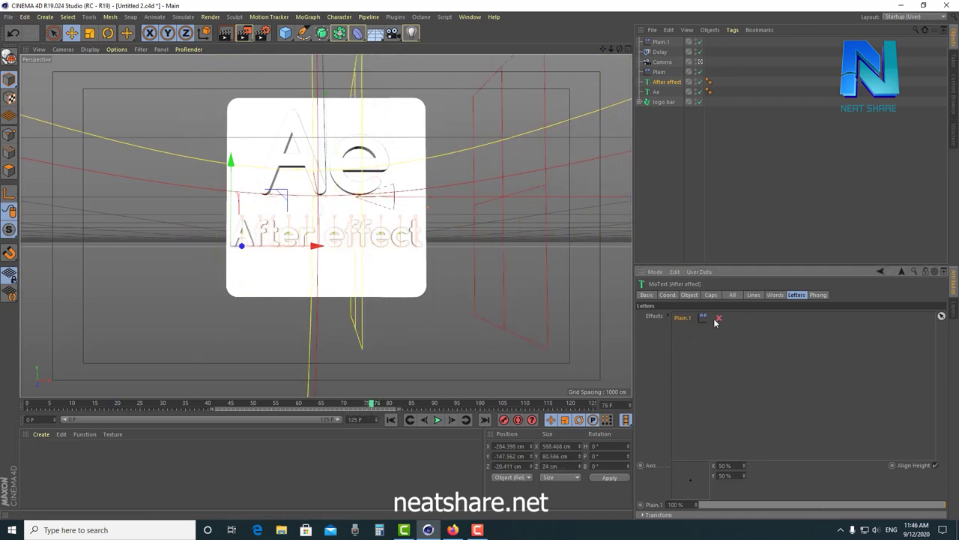
{"action": "left_click", "coordinate": [717, 319]}
{"action": "mouse_move", "coordinate": [371, 405]}
{"action": "left_mouse_down"}
{"action": "mouse_move", "coordinate": [321, 407]}
{"action": "mouse_move", "coordinate": [388, 409]}
{"action": "mouse_move", "coordinate": [358, 407]}
{"action": "left_mouse_up"}
- Switch off per-letter Plain.1, enable the word-level one, and preview frames 65–90
{"action": "left_click", "coordinate": [774, 295]}
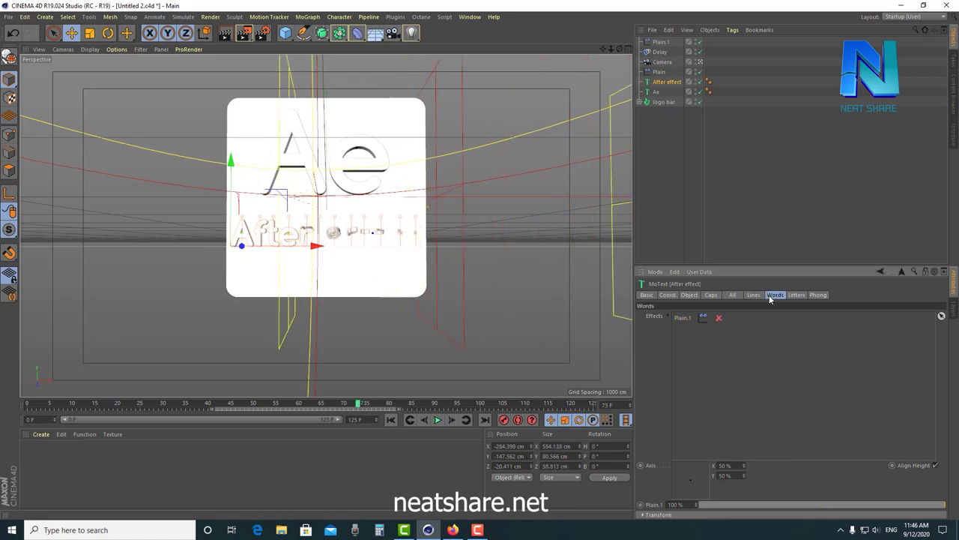
{"action": "left_click", "coordinate": [797, 295]}
{"action": "left_click", "coordinate": [719, 319]}
{"action": "left_click", "coordinate": [774, 294]}
{"action": "left_click", "coordinate": [719, 318]}
{"action": "mouse_move", "coordinate": [362, 403]}
{"action": "left_mouse_down"}
{"action": "mouse_move", "coordinate": [325, 405]}
{"action": "mouse_move", "coordinate": [432, 405]}
{"action": "left_mouse_up"}
{"action": "left_click", "coordinate": [438, 420]}
- Disable word-level Plain.1, add Plain.1 to the All-tab Effects list, and preview around frame 71
{"action": "mouse_move", "coordinate": [296, 405]}
{"action": "left_mouse_down"}
{"action": "mouse_move", "coordinate": [333, 419]}
{"action": "mouse_move", "coordinate": [386, 417]}
{"action": "left_mouse_up"}
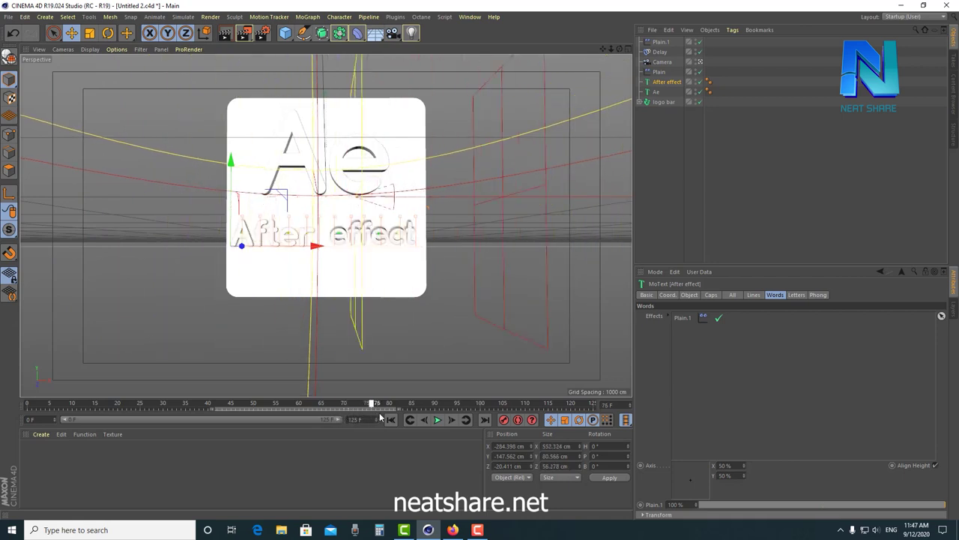
{"action": "left_click", "coordinate": [718, 317]}
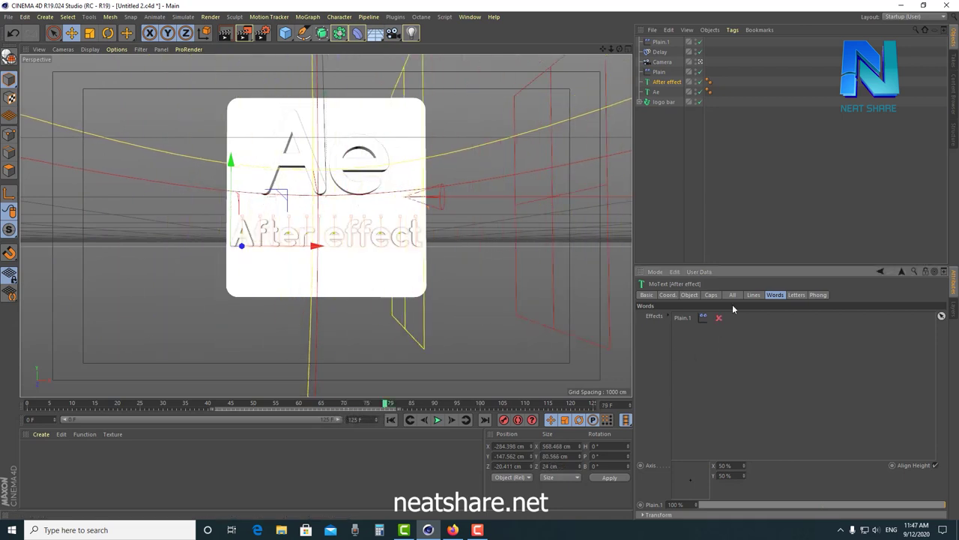
{"action": "left_click", "coordinate": [661, 42]}
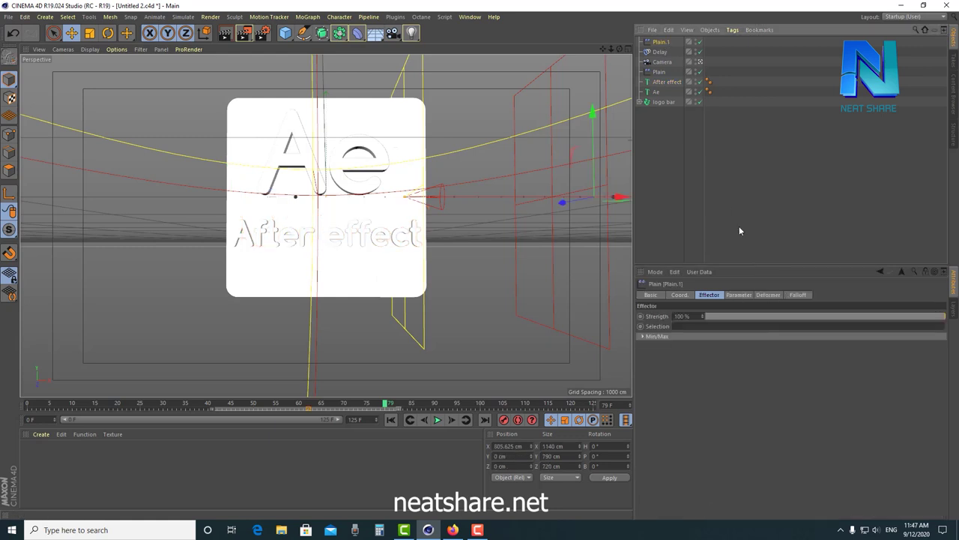
{"action": "left_click", "coordinate": [662, 84]}
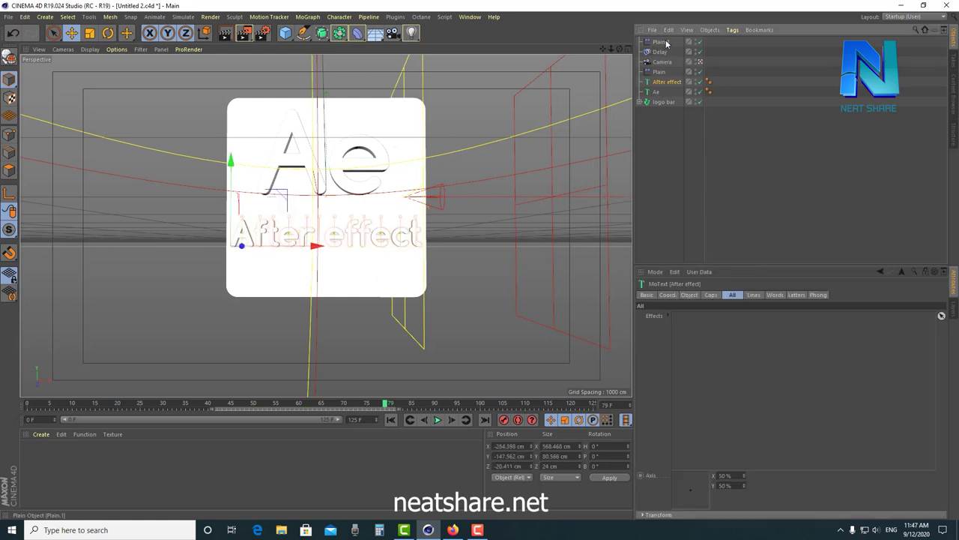
{"action": "left_click_drag", "start_coordinate": [691, 407], "coordinate": [685, 341]}
{"action": "left_click_drag", "start_coordinate": [300, 405], "coordinate": [373, 405]}
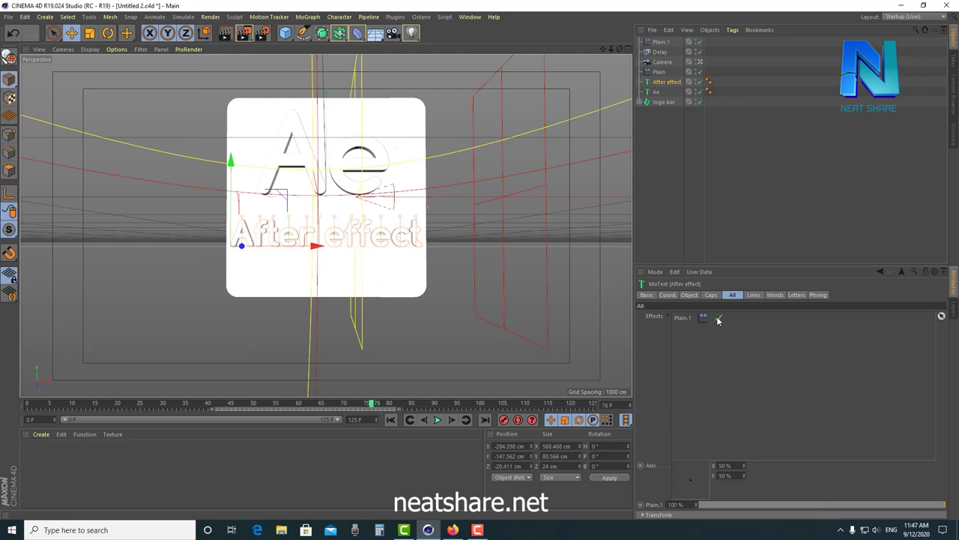
- Add Plain.1 to the After effect text's Lines-level effects and preview frames 76–78
{"action": "left_click", "coordinate": [753, 296]}
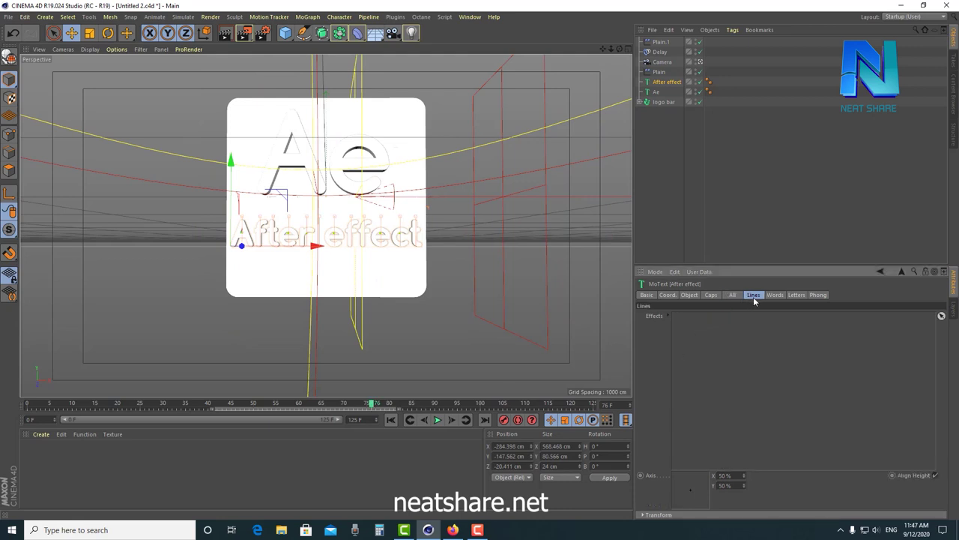
{"action": "left_click", "coordinate": [661, 42]}
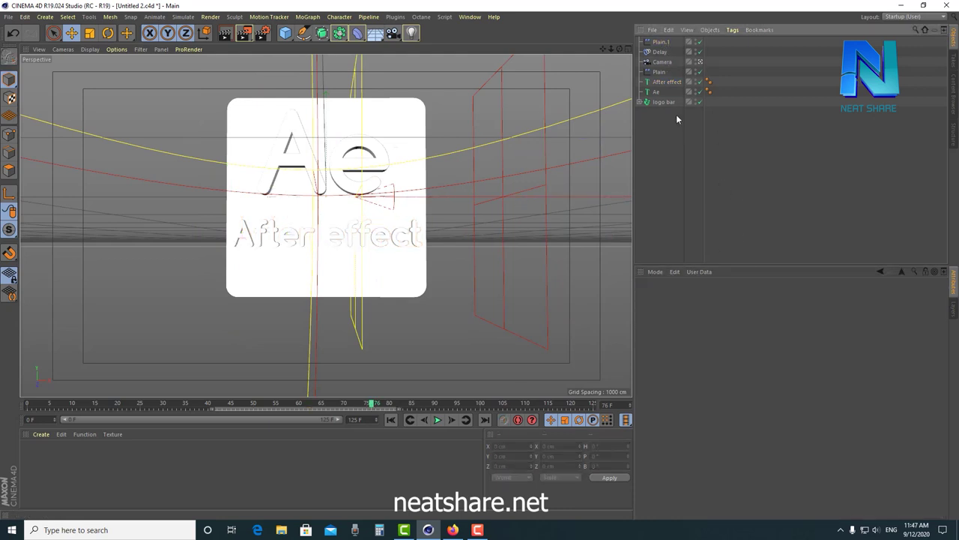
{"action": "left_click", "coordinate": [666, 82]}
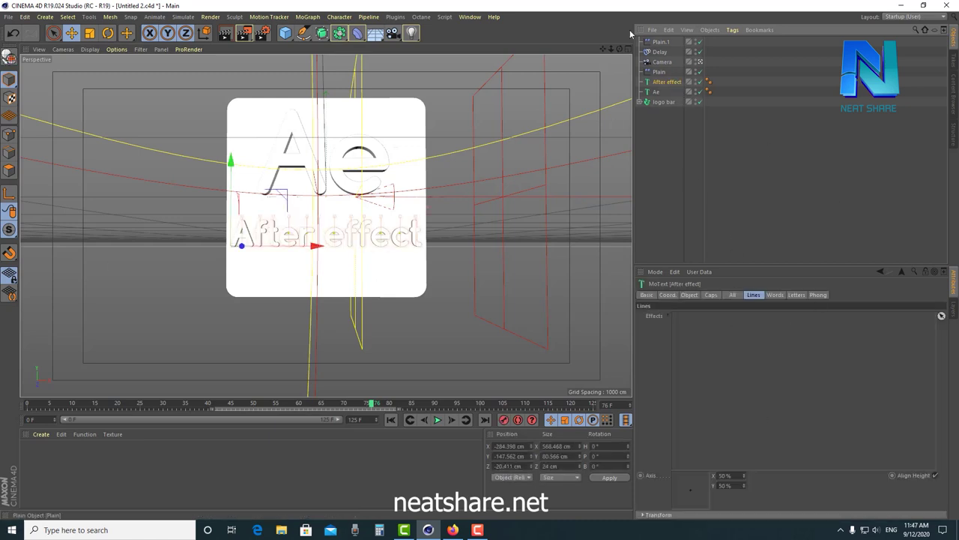
{"action": "left_click_drag", "start_coordinate": [696, 330], "coordinate": [695, 330]}
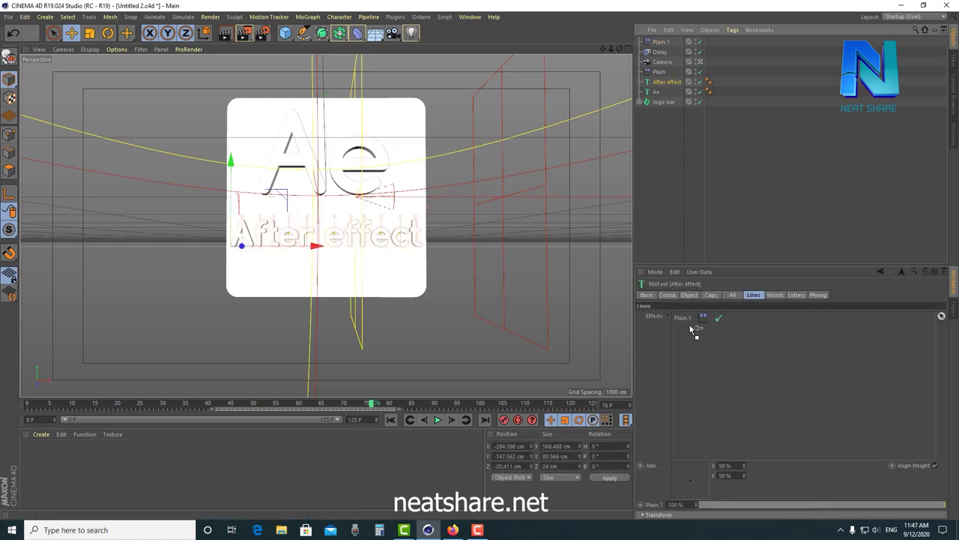
{"action": "left_click_drag", "start_coordinate": [289, 406], "coordinate": [380, 405]}
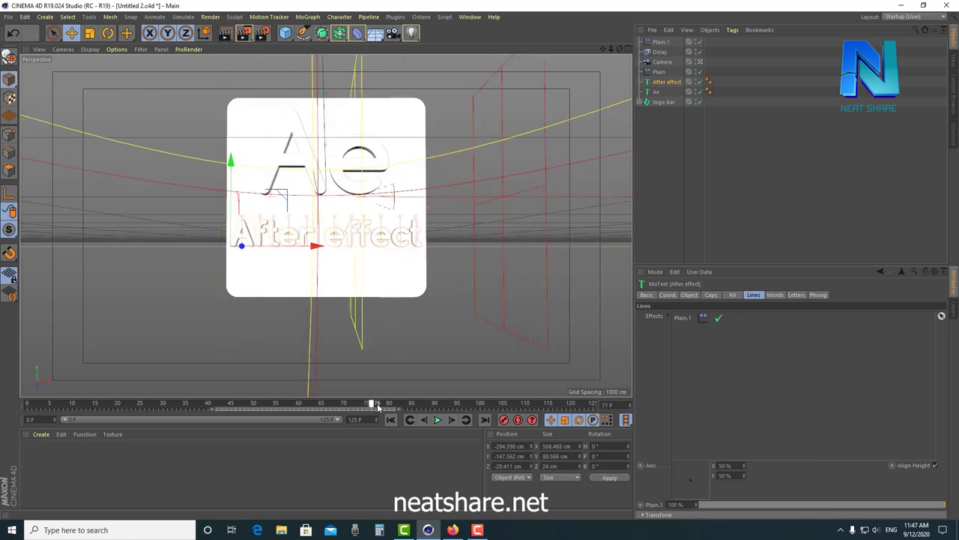
- Review the All, Words, Letters and Lines effect lists and scrub back to frame 72
{"action": "left_click", "coordinate": [733, 296]}
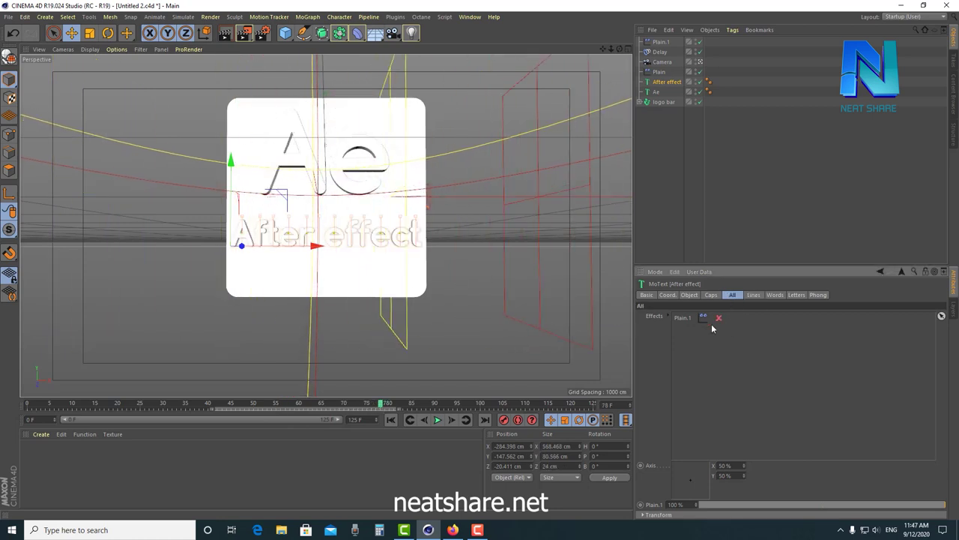
{"action": "left_click", "coordinate": [776, 294]}
{"action": "left_click", "coordinate": [800, 295]}
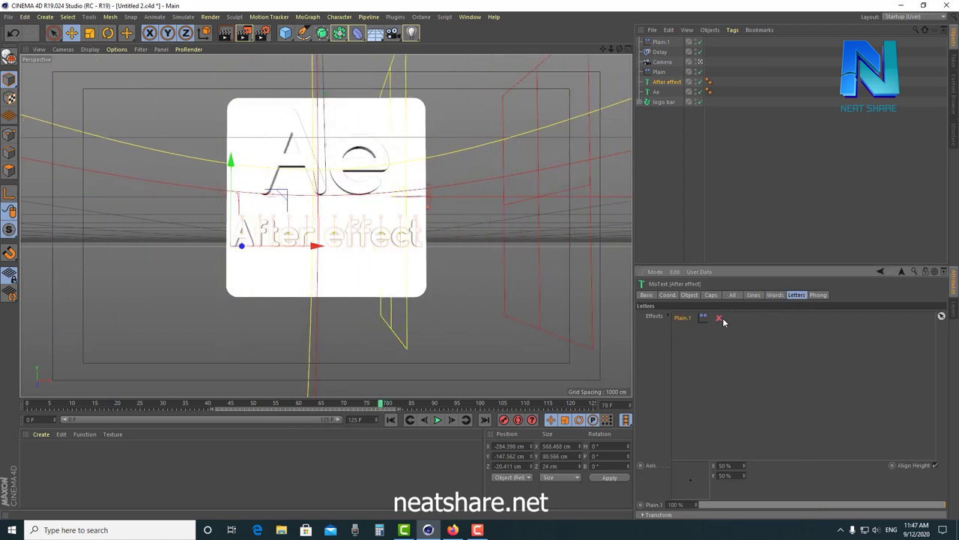
{"action": "left_click", "coordinate": [758, 296]}
{"action": "mouse_move", "coordinate": [335, 405]}
{"action": "left_mouse_down"}
{"action": "mouse_move", "coordinate": [357, 411]}
{"action": "mouse_move", "coordinate": [345, 409]}
{"action": "mouse_move", "coordinate": [338, 429]}
{"action": "left_mouse_up"}
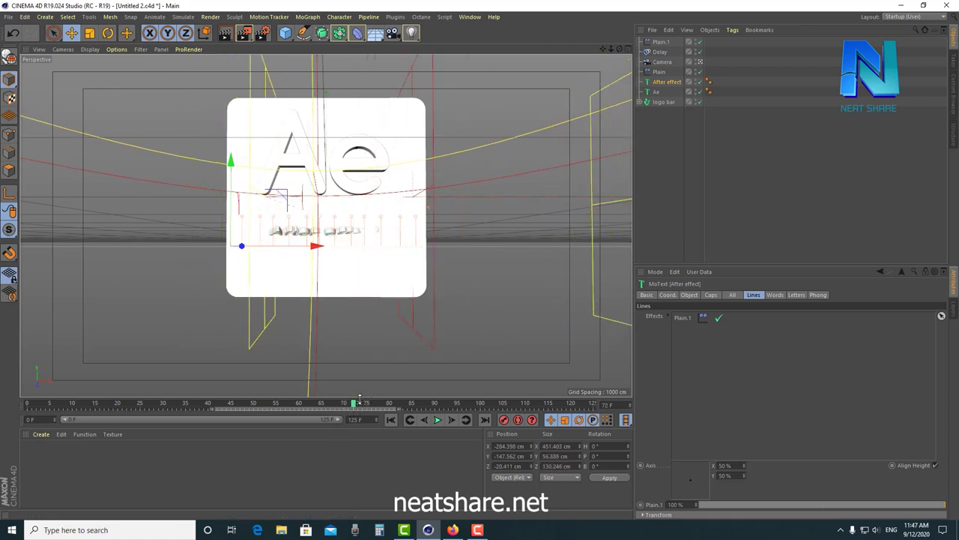
- Delete Plain.1 from the All-tab effects, confirm the other tabs, and rewind to frame 60
{"action": "left_click", "coordinate": [734, 295]}
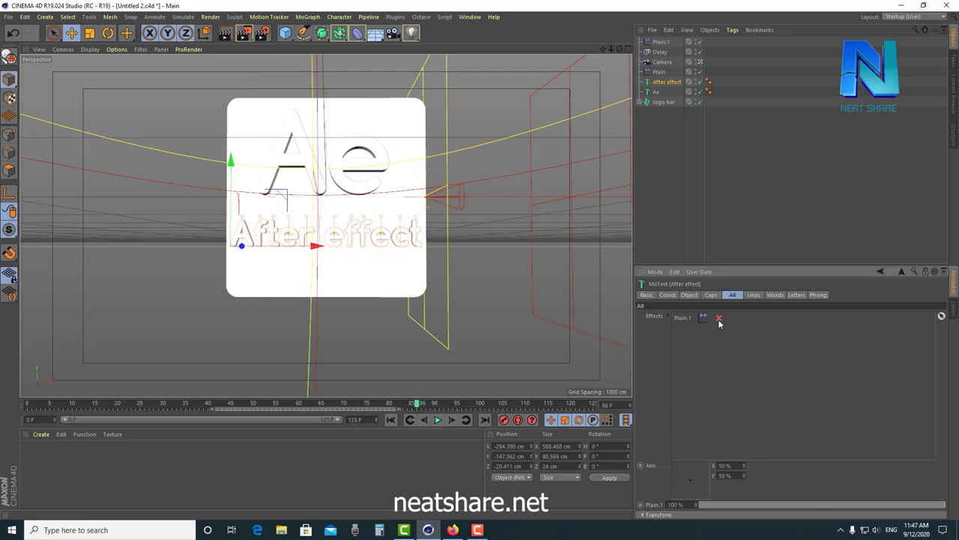
{"action": "key", "text": "Delete"}
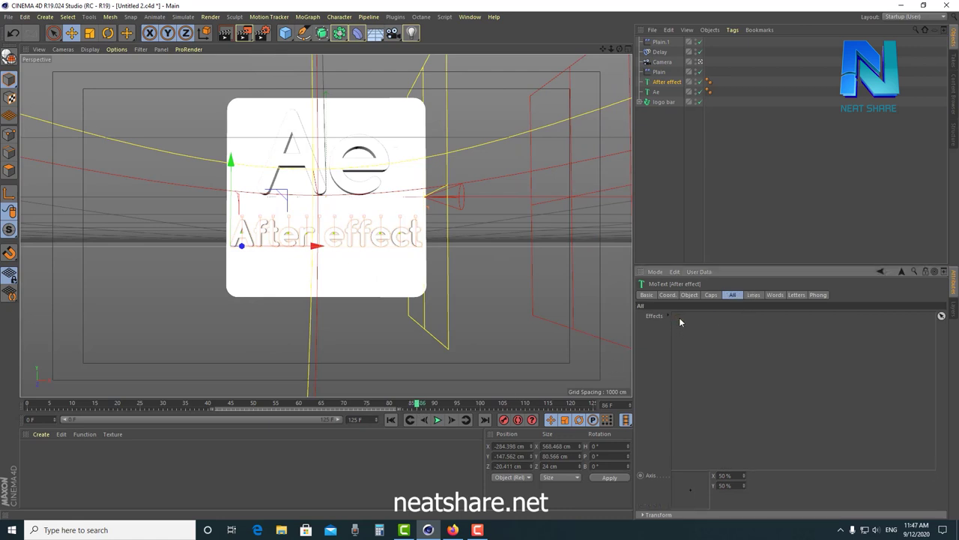
{"action": "left_click", "coordinate": [752, 295]}
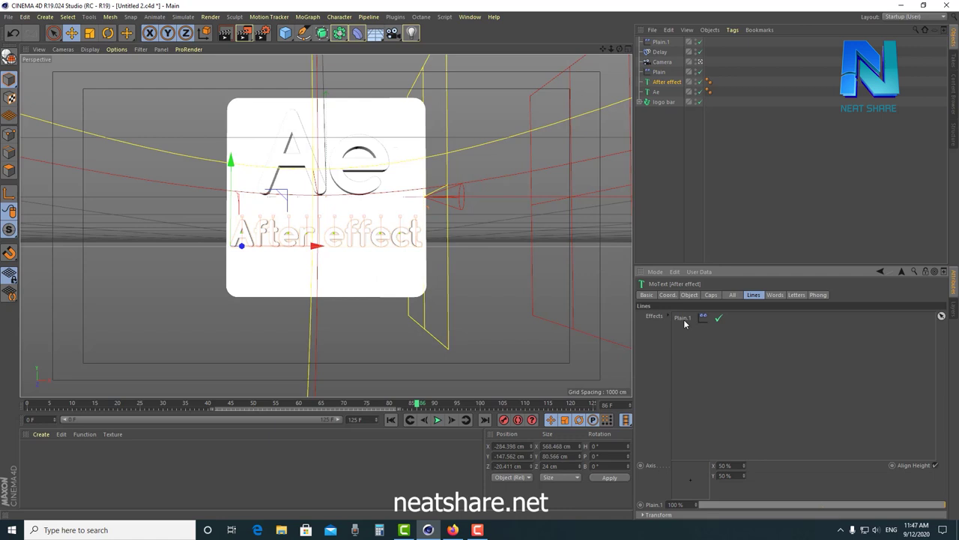
{"action": "left_click", "coordinate": [774, 296]}
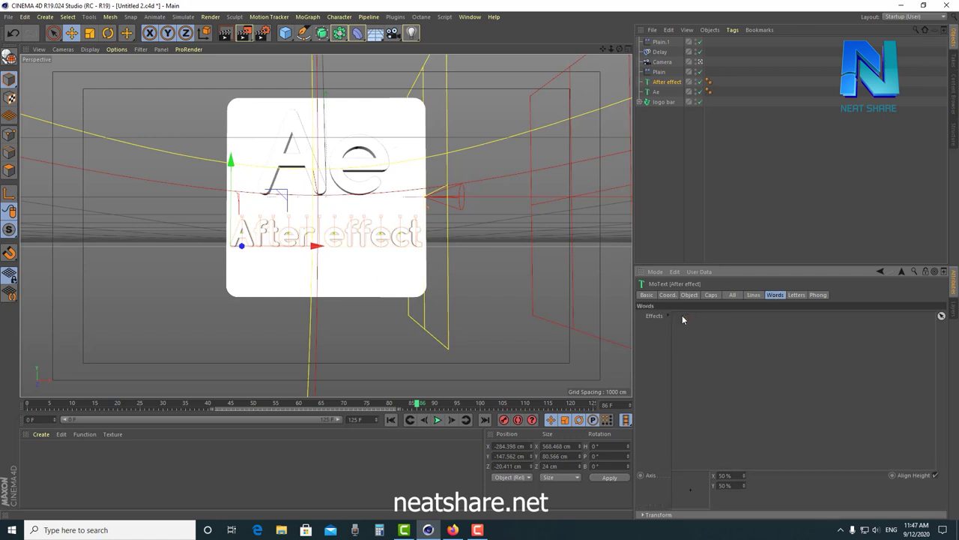
{"action": "left_click", "coordinate": [797, 295]}
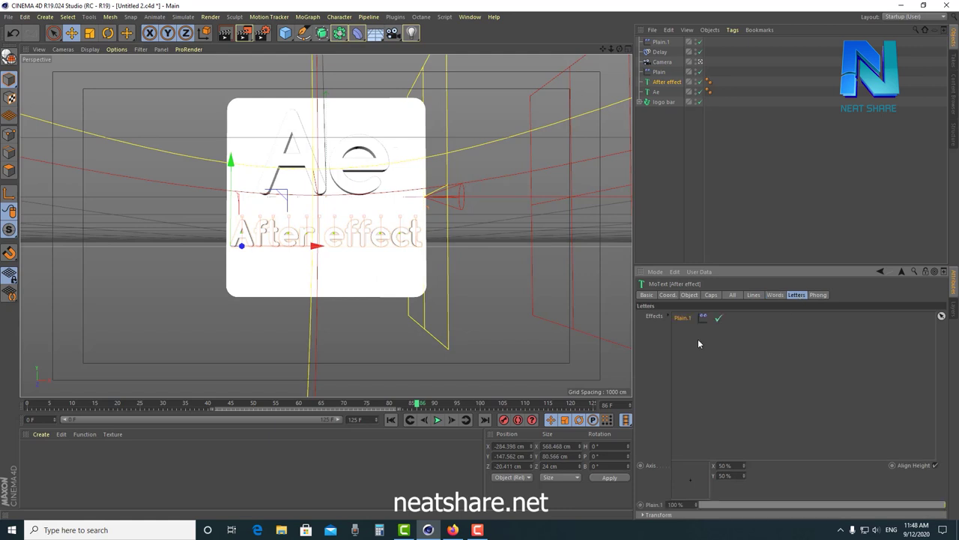
{"action": "mouse_move", "coordinate": [352, 407]}
{"action": "left_mouse_down"}
{"action": "mouse_move", "coordinate": [276, 412]}
{"action": "mouse_move", "coordinate": [414, 422]}
{"action": "mouse_move", "coordinate": [393, 420]}
{"action": "left_mouse_up"}
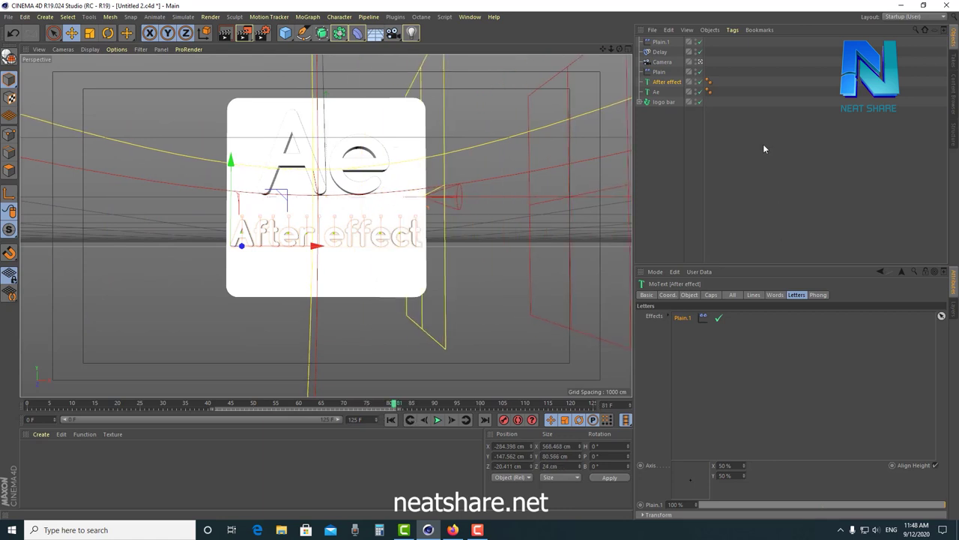
- Add the Delay effector under Plain.1 in the Letters effects and play the result
{"action": "left_click_drag", "start_coordinate": [658, 51], "coordinate": [687, 330]}
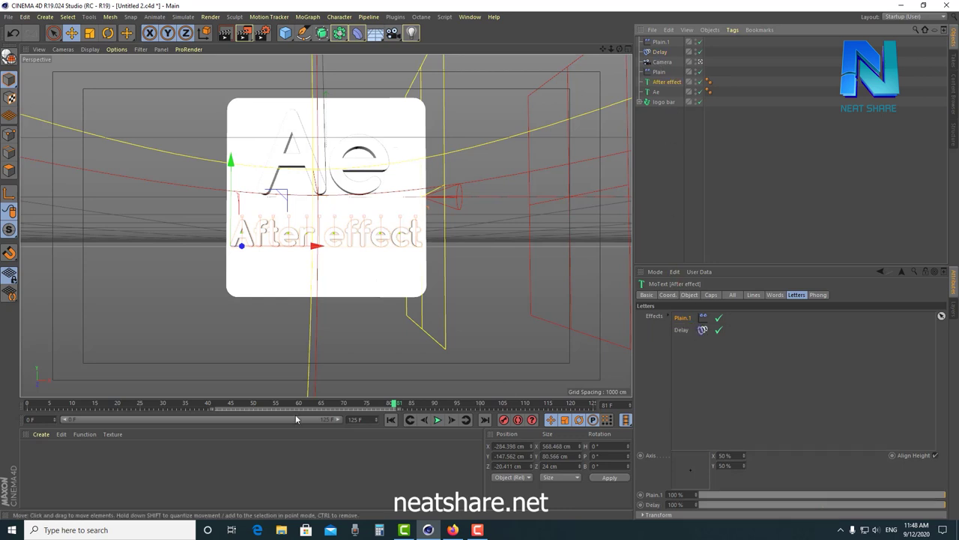
{"action": "mouse_move", "coordinate": [277, 404]}
{"action": "left_mouse_down"}
{"action": "mouse_move", "coordinate": [385, 407]}
{"action": "mouse_move", "coordinate": [304, 407]}
{"action": "left_mouse_up"}
{"action": "left_click", "coordinate": [436, 420]}
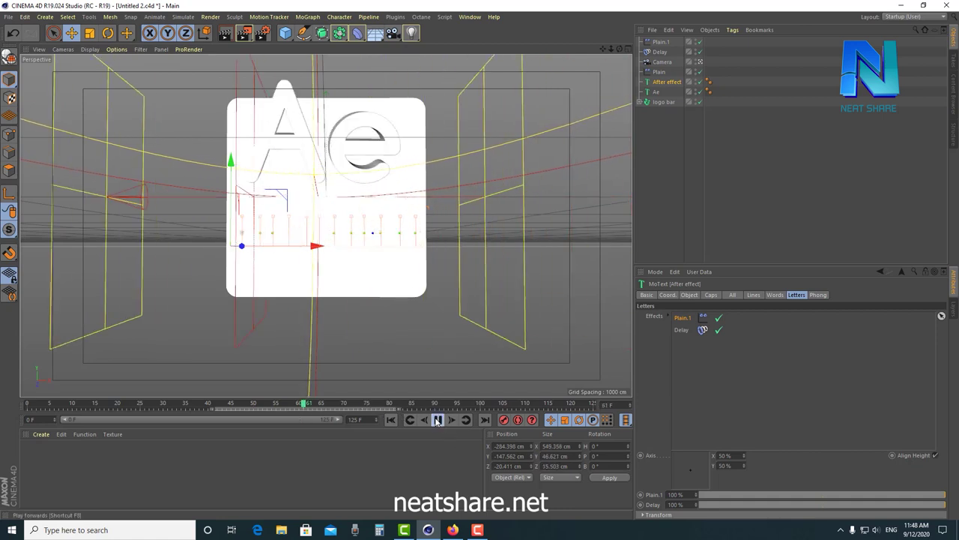
{"action": "left_click", "coordinate": [436, 419]}
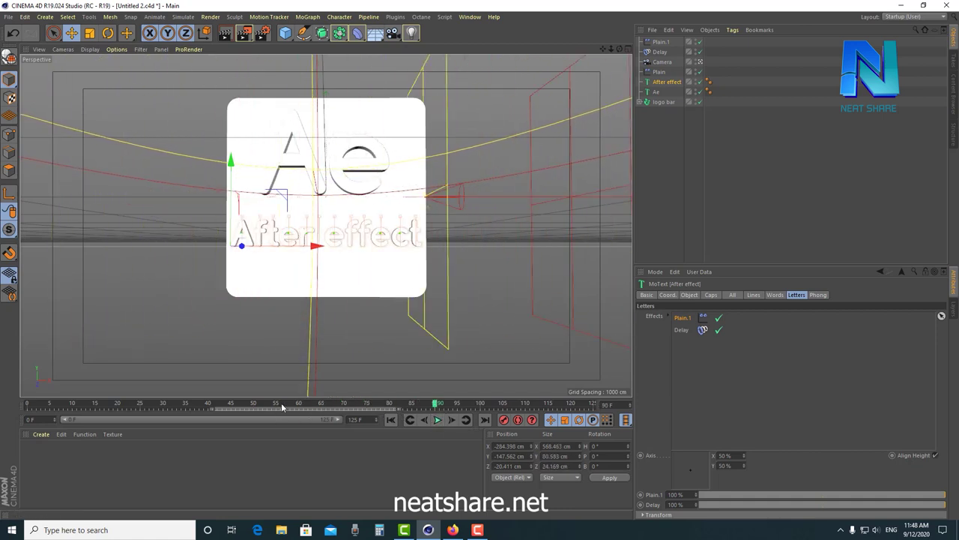
{"action": "left_click", "coordinate": [439, 421]}
- Compare the letter animation with Delay disabled and re-enabled
{"action": "left_click", "coordinate": [719, 332]}
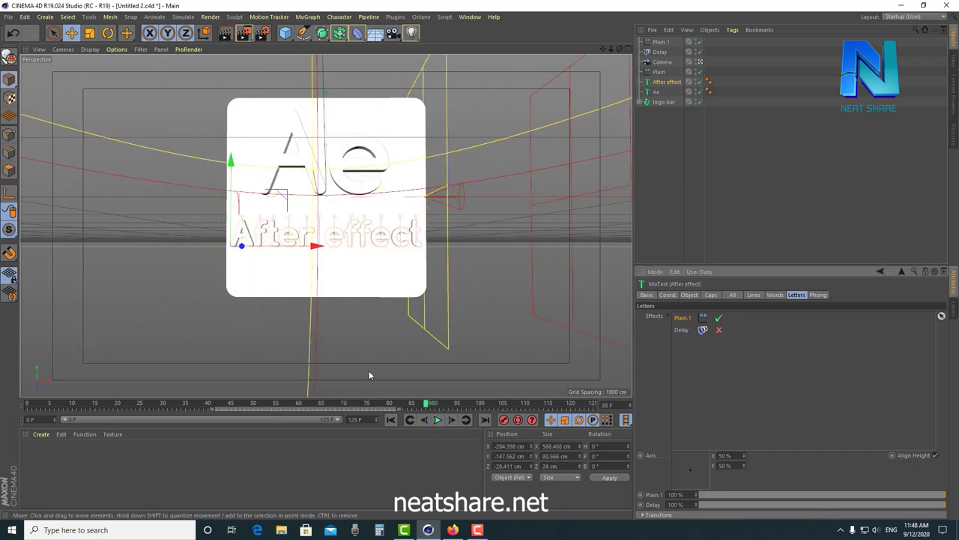
{"action": "left_click", "coordinate": [303, 399]}
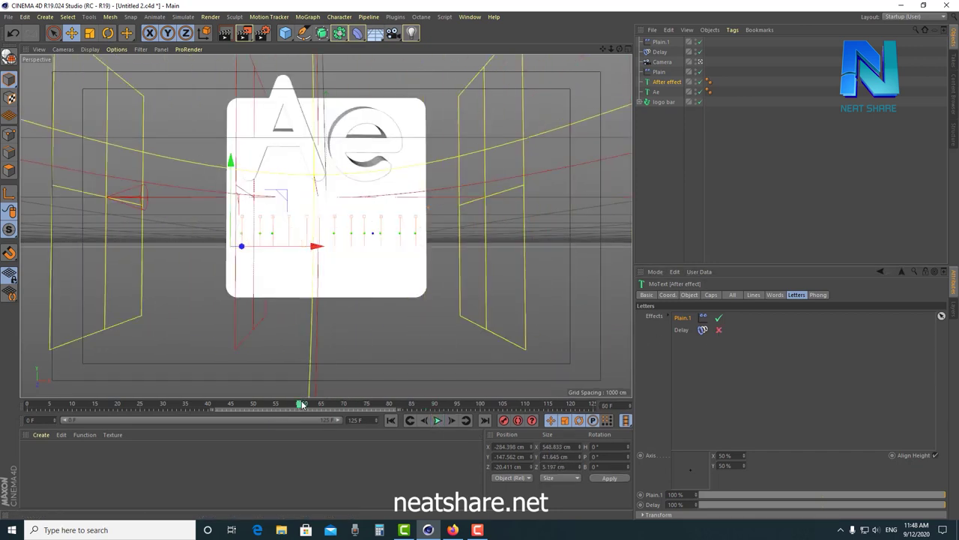
{"action": "left_click", "coordinate": [437, 420]}
{"action": "left_click", "coordinate": [437, 421]}
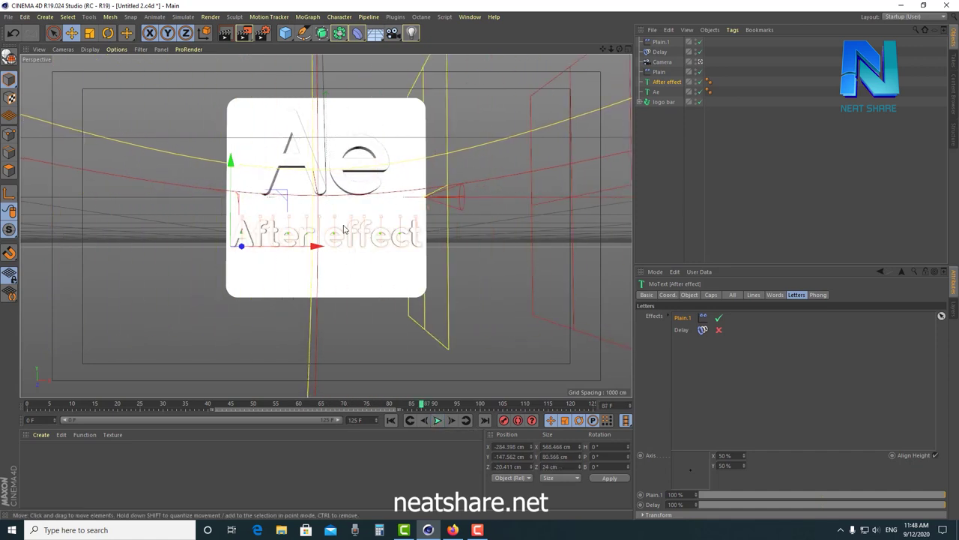
{"action": "left_click", "coordinate": [719, 331]}
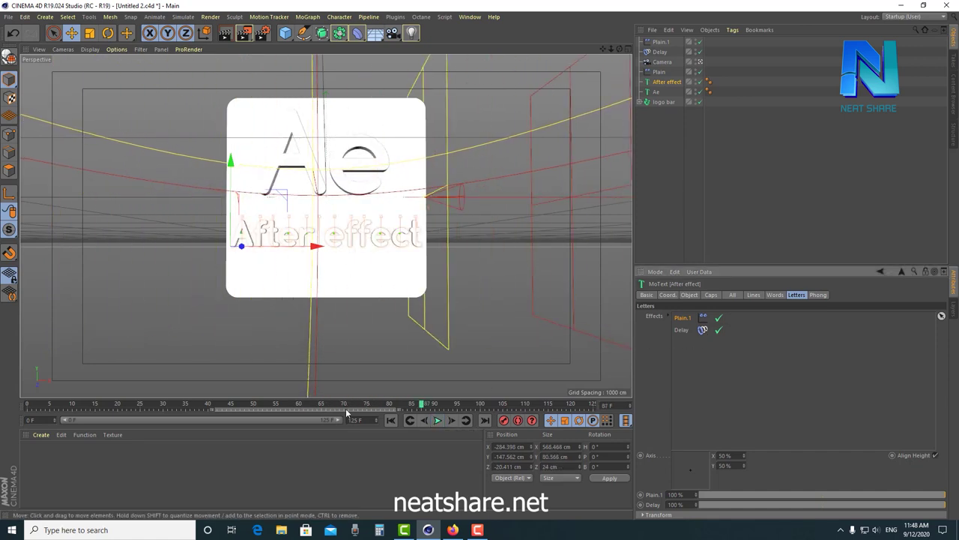
{"action": "left_click", "coordinate": [303, 404]}
{"action": "left_click", "coordinate": [437, 421]}
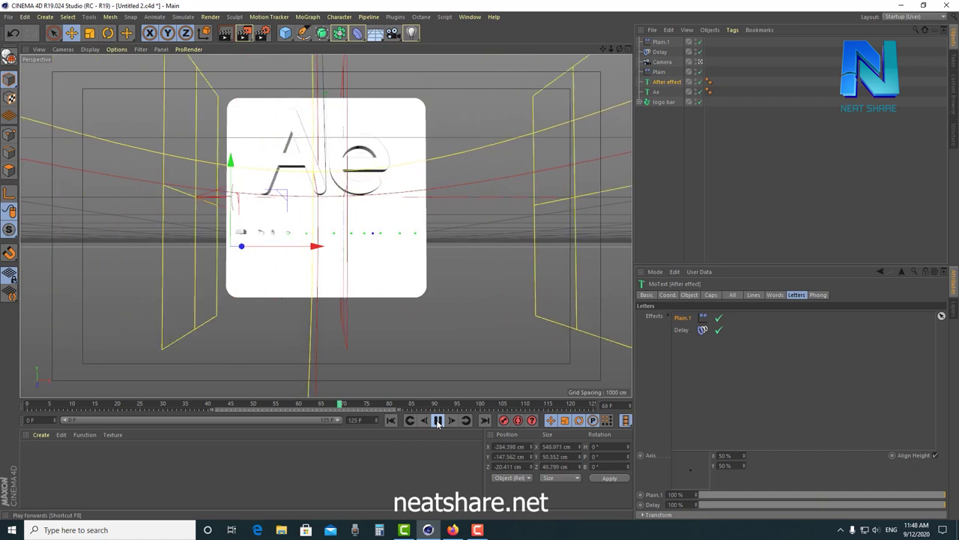
{"action": "left_click", "coordinate": [437, 420]}
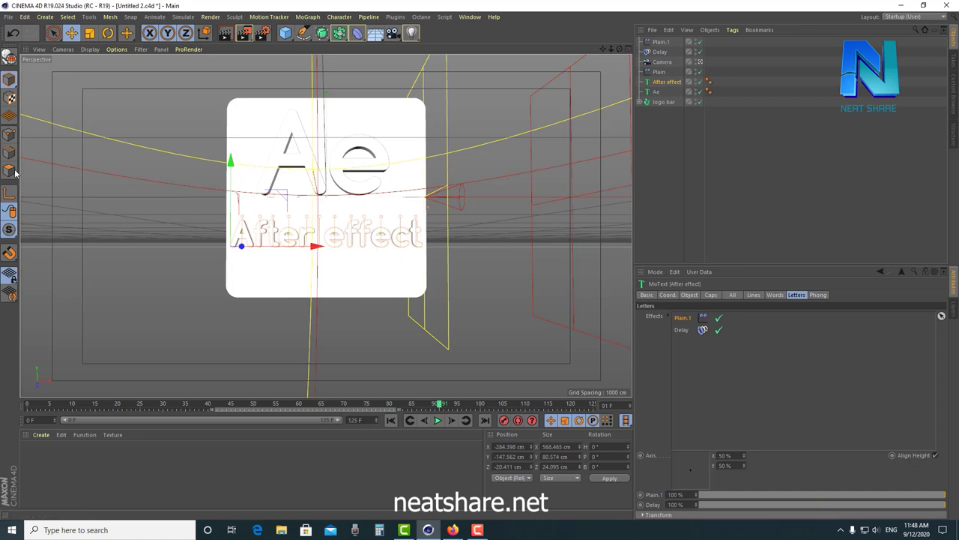
- Create a Delay.1 effector in Spring mode with 60% strength
{"action": "left_click", "coordinate": [309, 17]}
{"action": "mouse_move", "coordinate": [316, 31]}
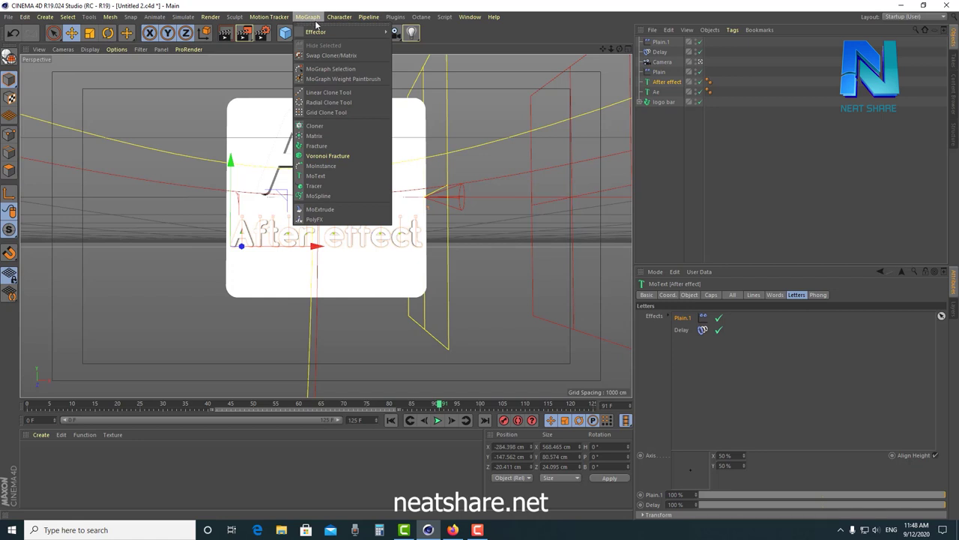
{"action": "left_click", "coordinate": [411, 68]}
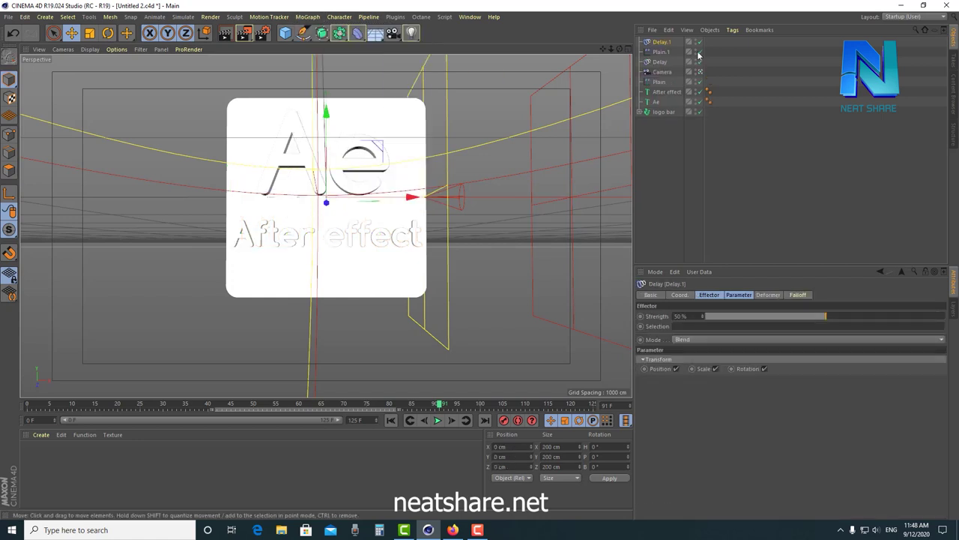
{"action": "left_click", "coordinate": [698, 341]}
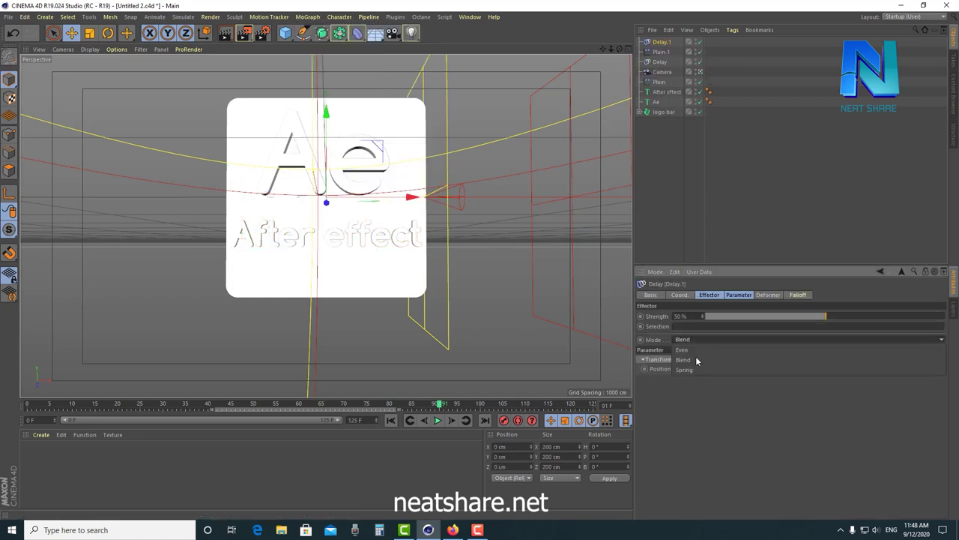
{"action": "left_click", "coordinate": [691, 371]}
{"action": "double_click", "coordinate": [684, 317]}
{"action": "type", "text": "60"}
{"action": "key", "text": "Return"}
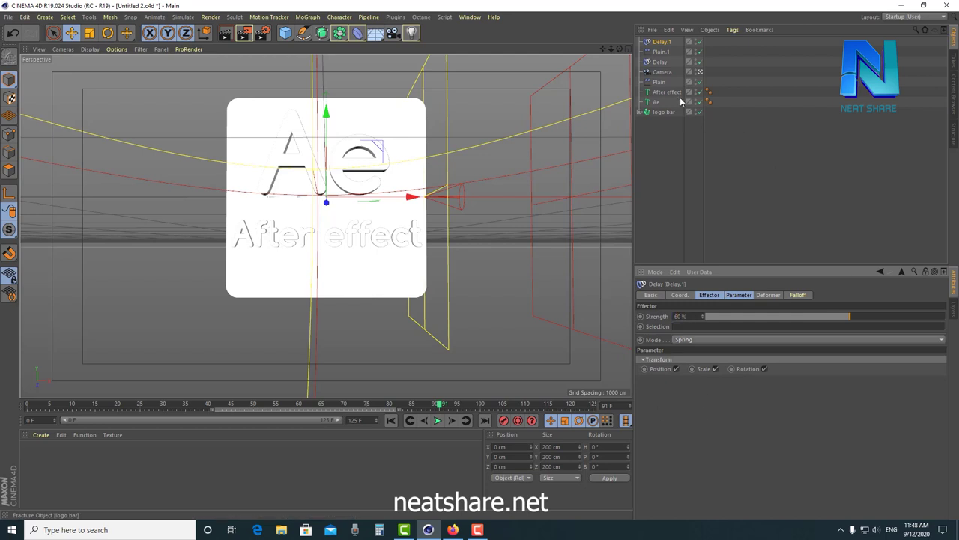
- Select Delay.1 among the After effect letter effects and preview from frame 60
{"action": "left_click", "coordinate": [667, 92]}
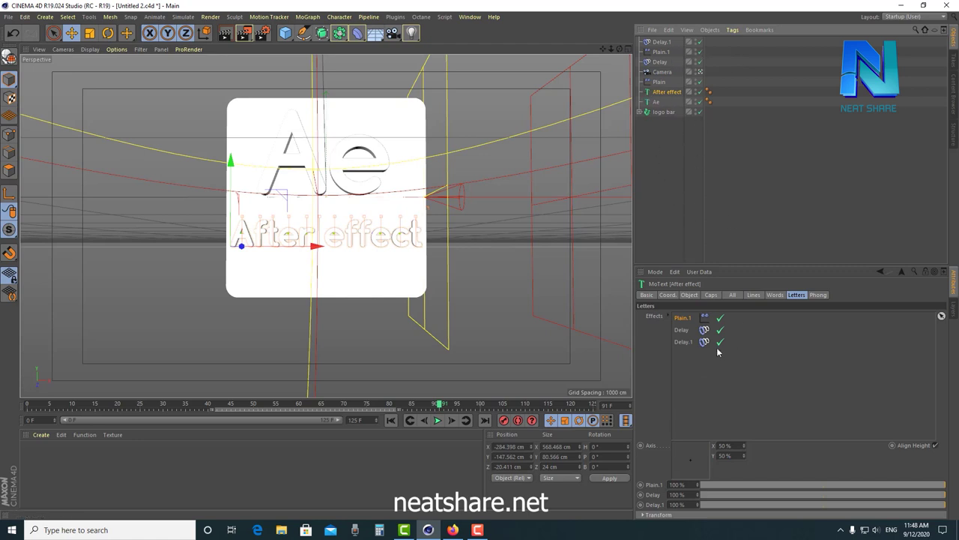
{"action": "left_click", "coordinate": [684, 343]}
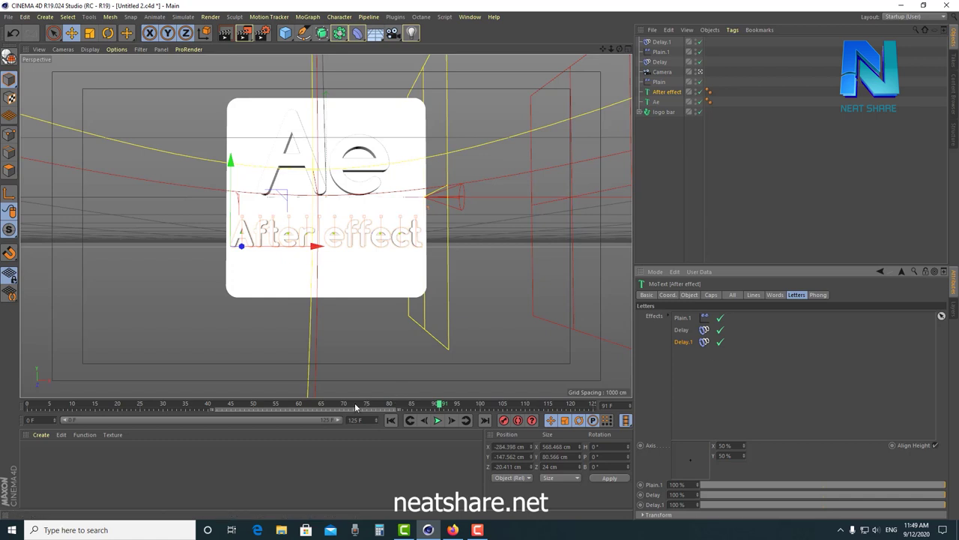
{"action": "left_click_drag", "start_coordinate": [348, 408], "coordinate": [302, 413]}
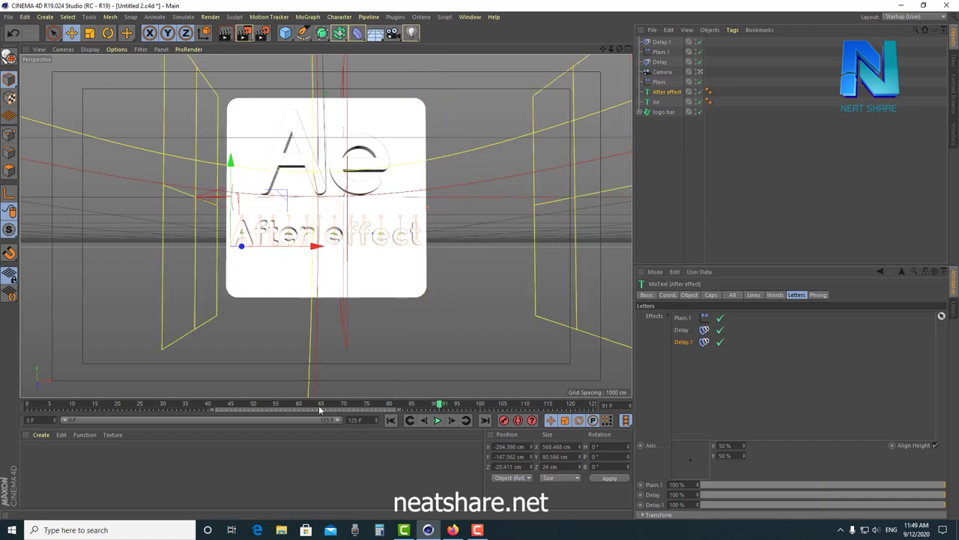
{"action": "left_click", "coordinate": [436, 421]}
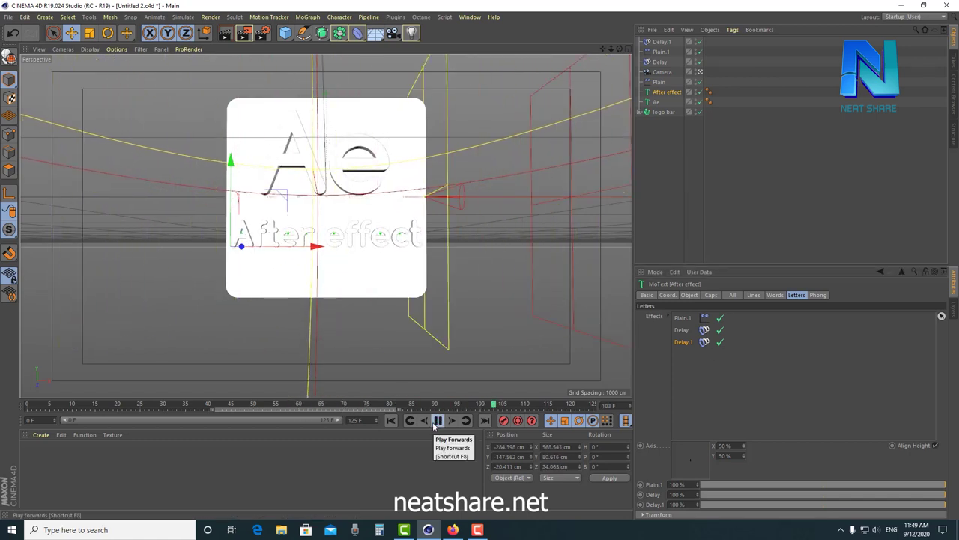
{"action": "left_click", "coordinate": [437, 420]}
- Compare the animation with Delay.1 disabled, then re-enable it and replay
{"action": "left_click", "coordinate": [720, 342]}
{"action": "left_click_drag", "start_coordinate": [388, 405], "coordinate": [320, 405]}
{"action": "left_click", "coordinate": [437, 421]}
{"action": "left_click", "coordinate": [437, 420]}
{"action": "left_click", "coordinate": [721, 343]}
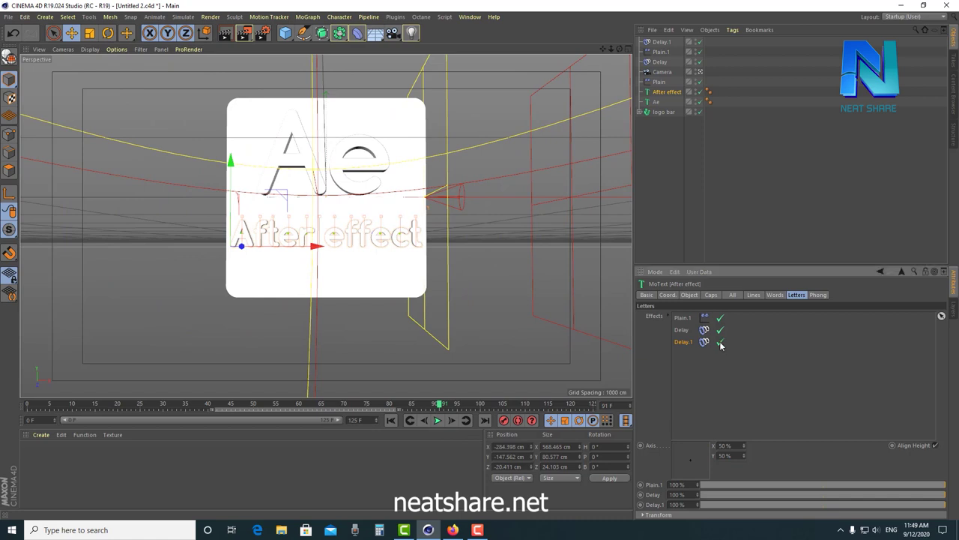
{"action": "left_click", "coordinate": [300, 405]}
{"action": "left_click", "coordinate": [438, 420]}
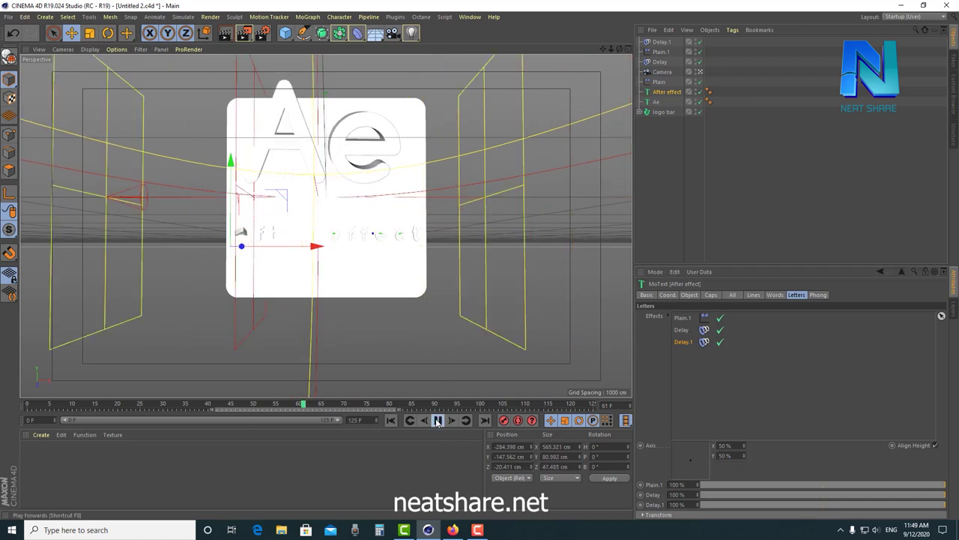
{"action": "left_click", "coordinate": [437, 421]}
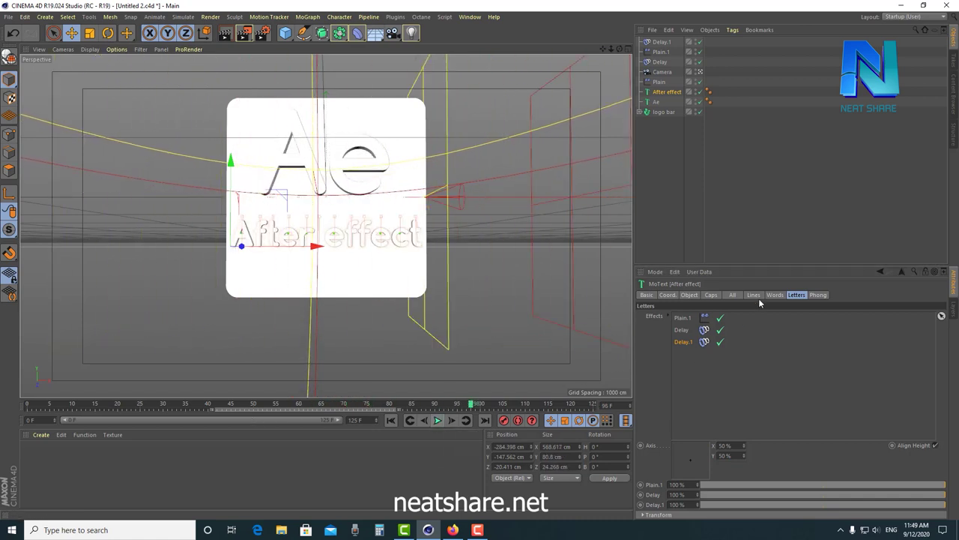
- Play the full animation from frame 0 to 101 and show the Window menu's document list
{"action": "left_click", "coordinate": [660, 42]}
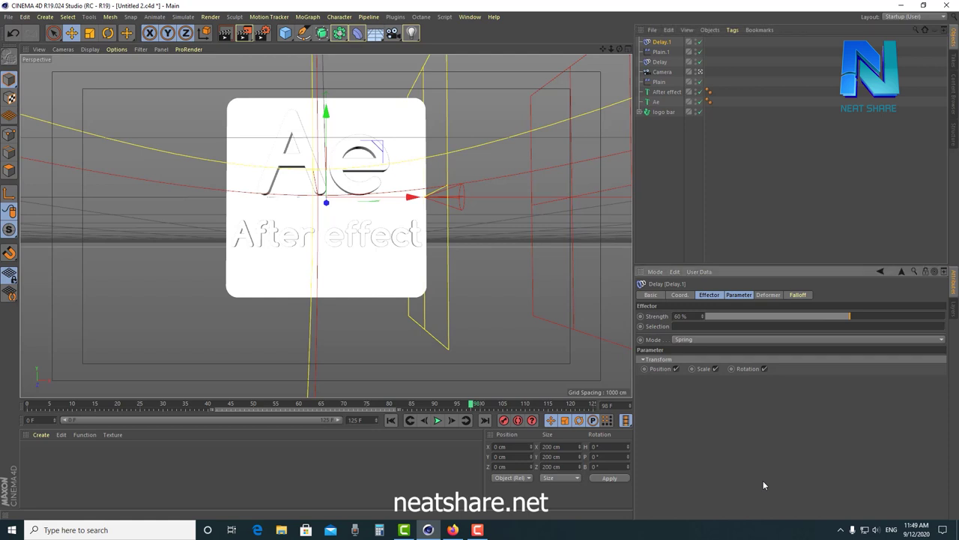
{"action": "left_click_drag", "start_coordinate": [317, 408], "coordinate": [30, 407]}
{"action": "left_click", "coordinate": [437, 420]}
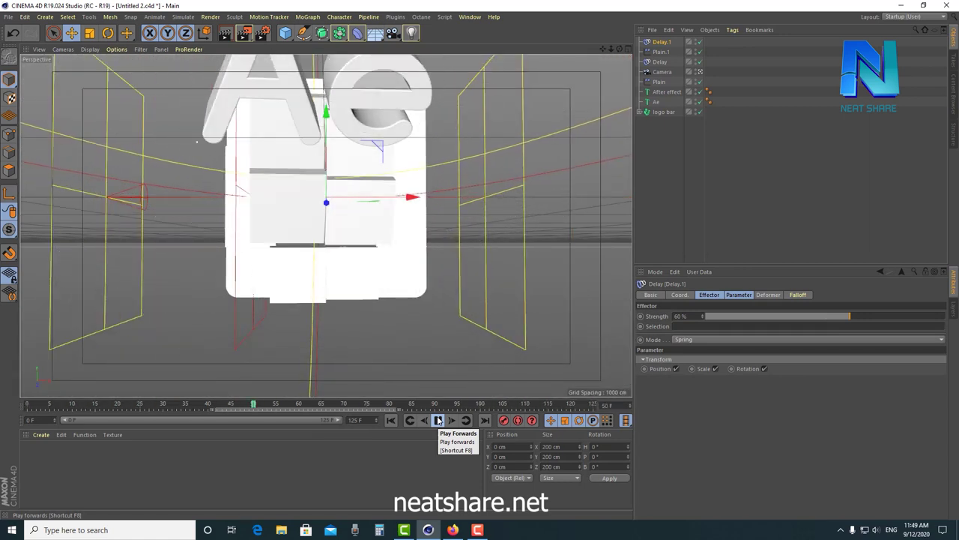
{"action": "left_click", "coordinate": [439, 420]}
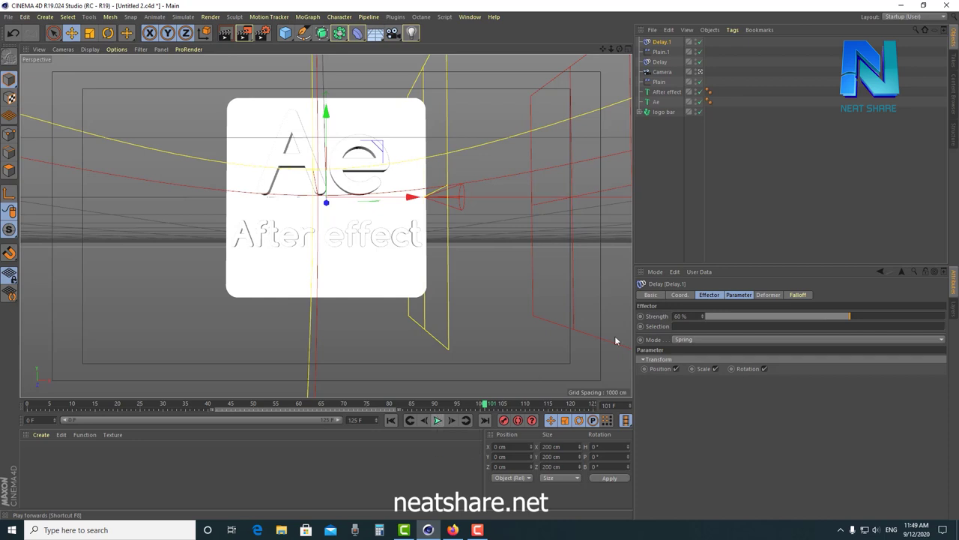
{"action": "left_click", "coordinate": [749, 204]}
{"action": "left_click", "coordinate": [472, 16]}
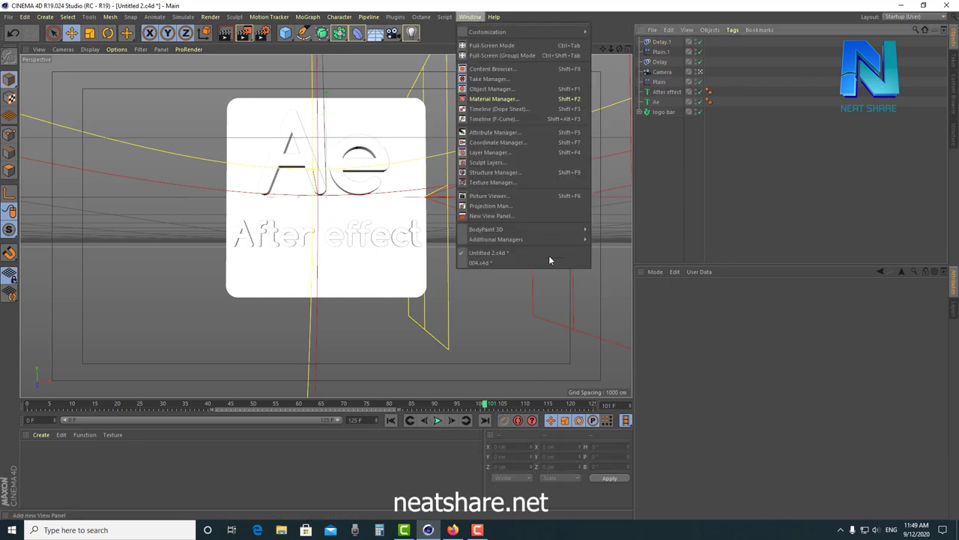
- Switch to 004.c4d, look through the Morph Camera at frame 0, and widen the object list
{"action": "left_click", "coordinate": [516, 261]}
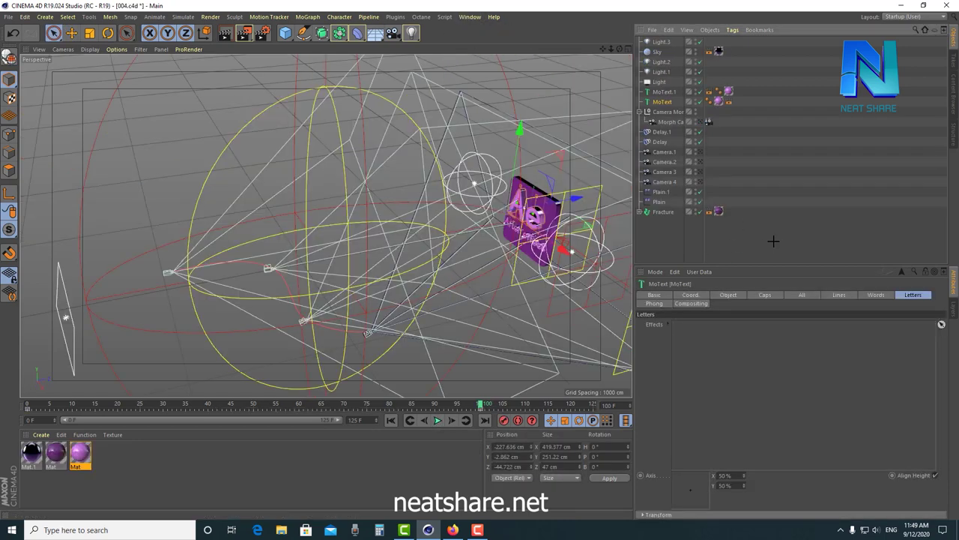
{"action": "left_click", "coordinate": [663, 161]}
{"action": "left_click", "coordinate": [686, 121]}
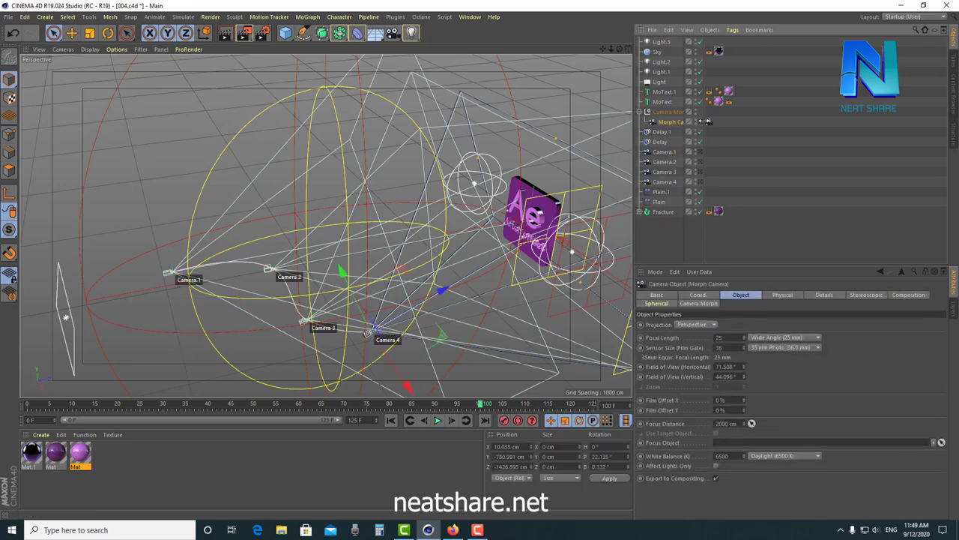
{"action": "left_click", "coordinate": [706, 122]}
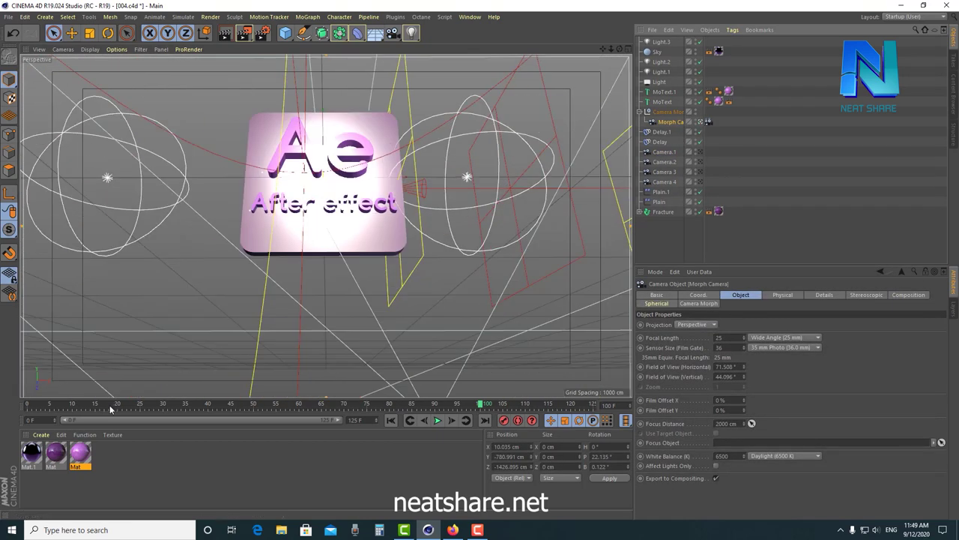
{"action": "left_click_drag", "start_coordinate": [110, 409], "coordinate": [27, 409]}
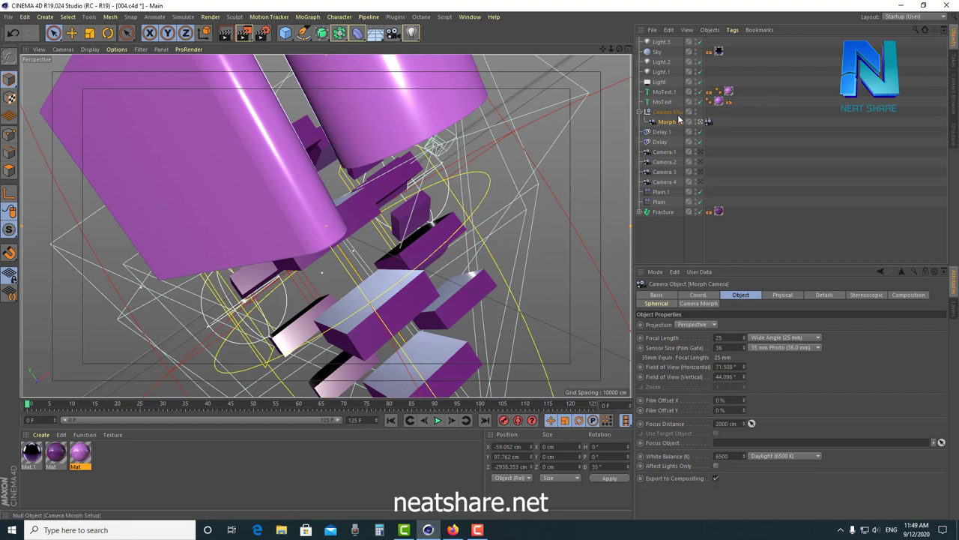
{"action": "left_click_drag", "start_coordinate": [684, 121], "coordinate": [762, 132]}
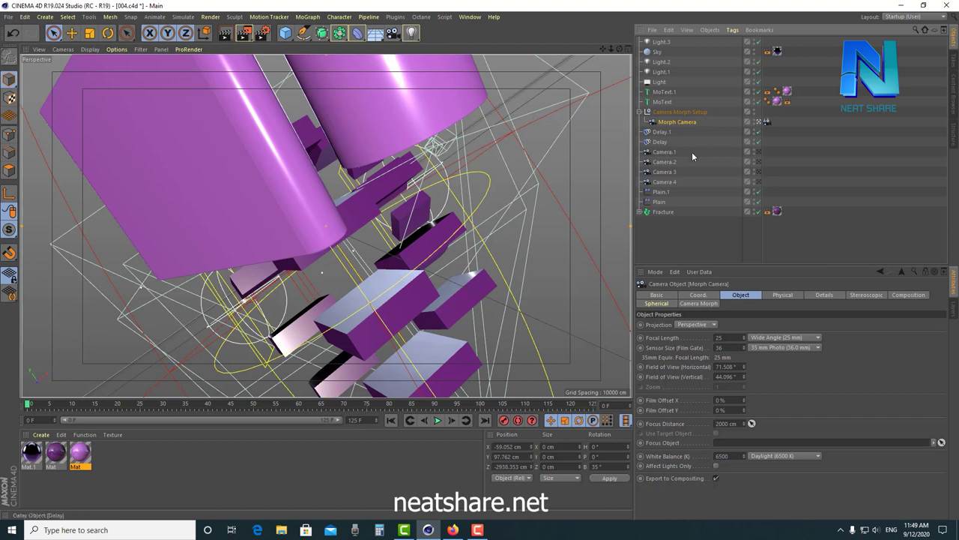
- Inspect Camera 4 and Camera.1, checking Camera.1's 35° bank rotation
{"action": "left_click", "coordinate": [670, 183]}
{"action": "left_click", "coordinate": [663, 152]}
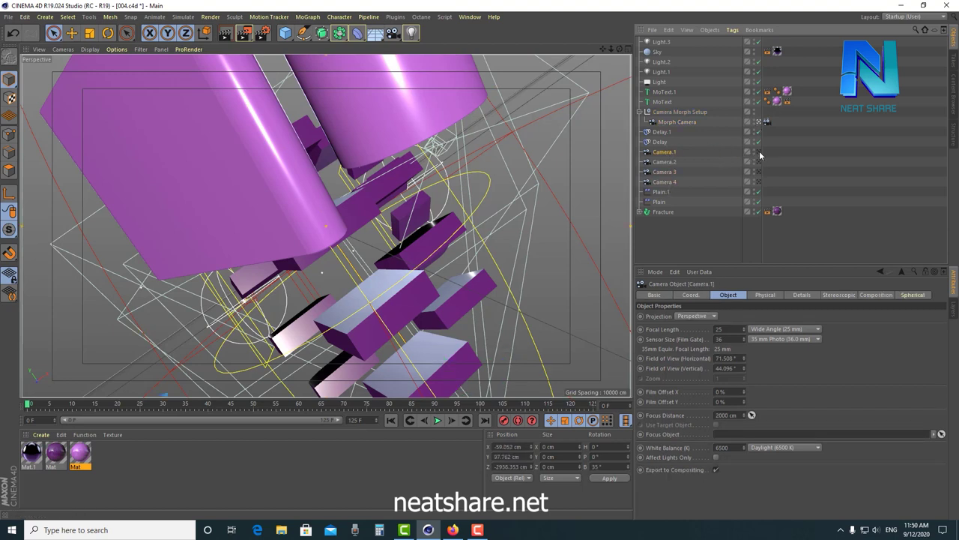
{"action": "left_click_drag", "start_coordinate": [260, 403], "coordinate": [465, 389]}
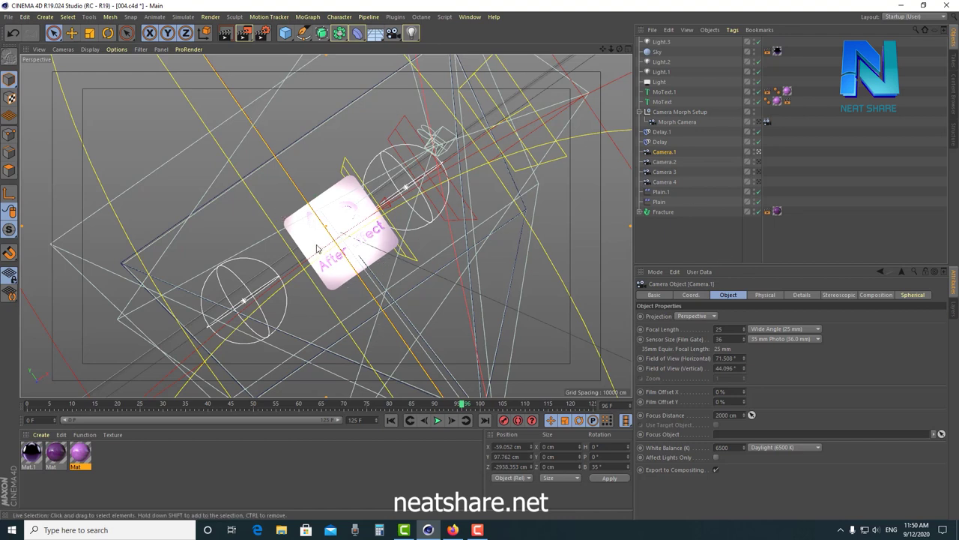
{"action": "left_click", "coordinate": [693, 296]}
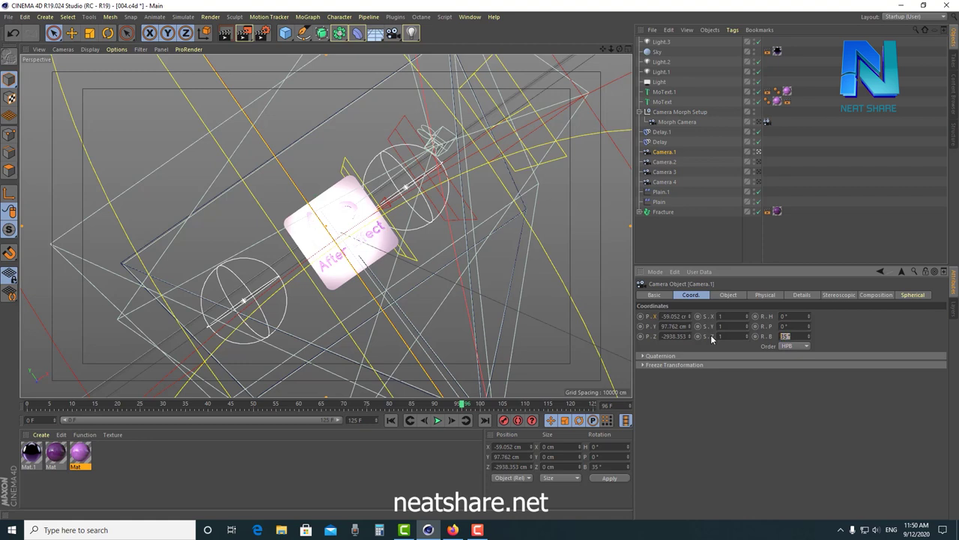
{"action": "key", "text": "Return"}
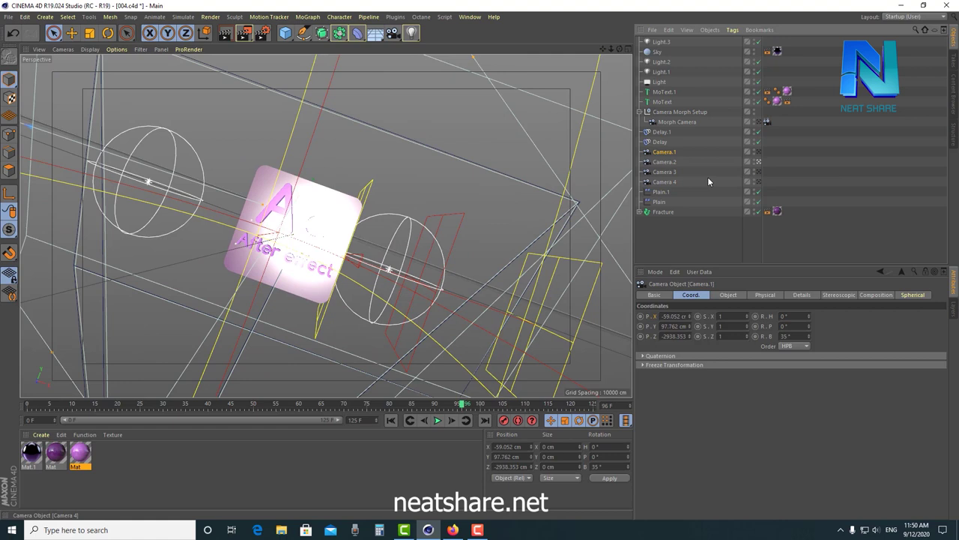
{"action": "key", "text": "ctrl+z"}
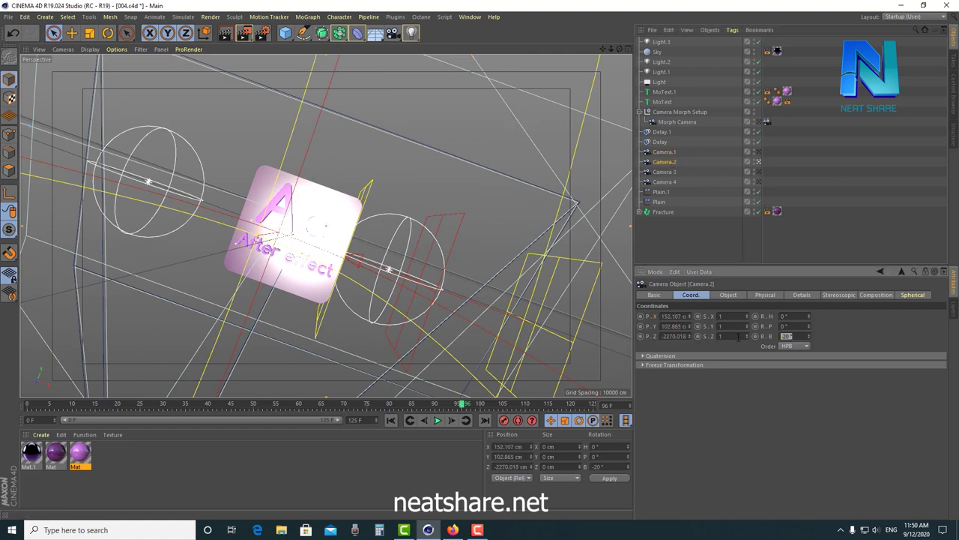
- Check Camera 3's 22° pitch and view through Camera 3, Camera 4, then the Morph Camera
{"action": "left_click", "coordinate": [685, 173]}
{"action": "left_click", "coordinate": [759, 172]}
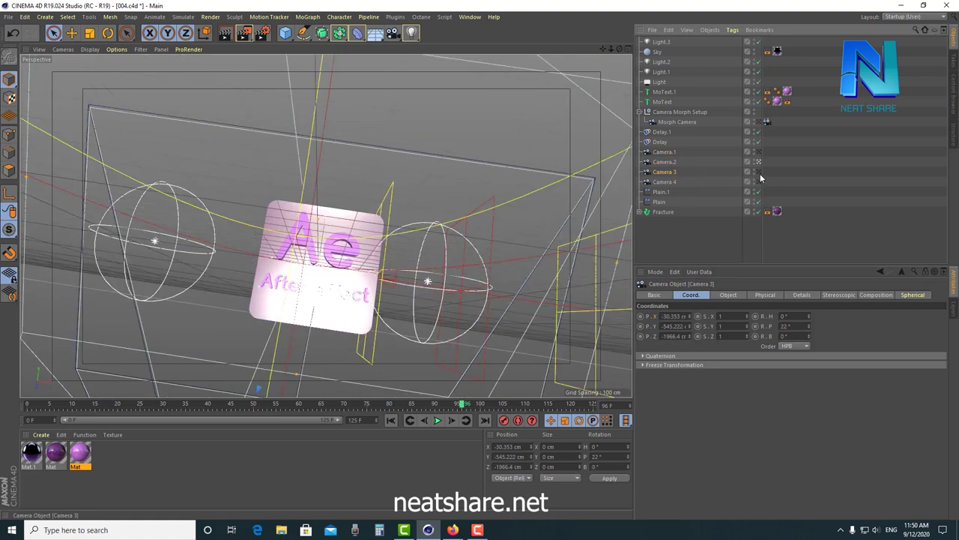
{"action": "double_click", "coordinate": [785, 326]}
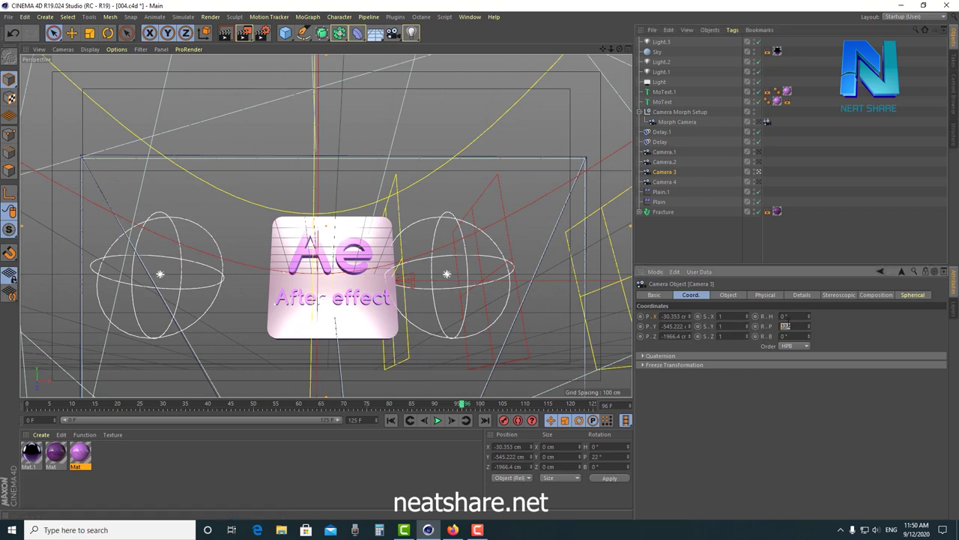
{"action": "left_click", "coordinate": [760, 183]}
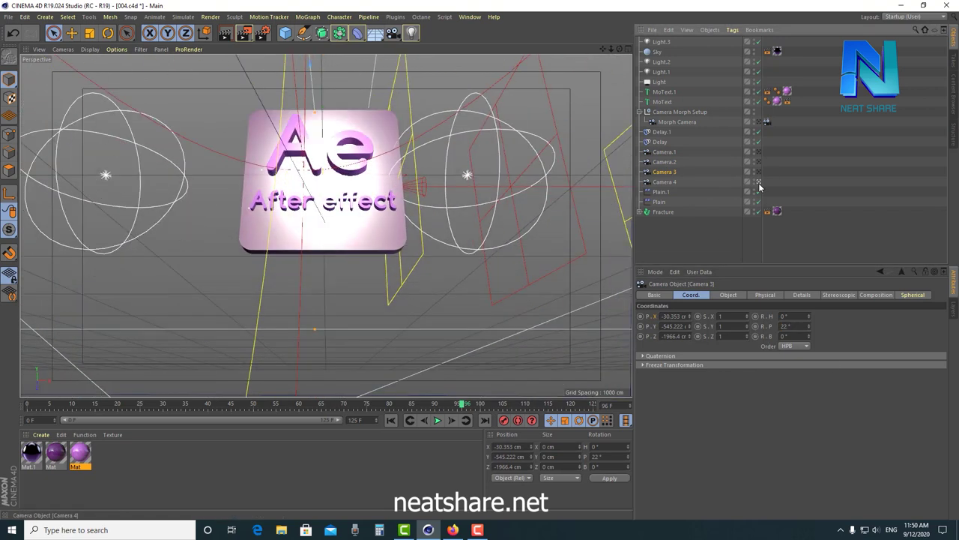
{"action": "left_click", "coordinate": [760, 123]}
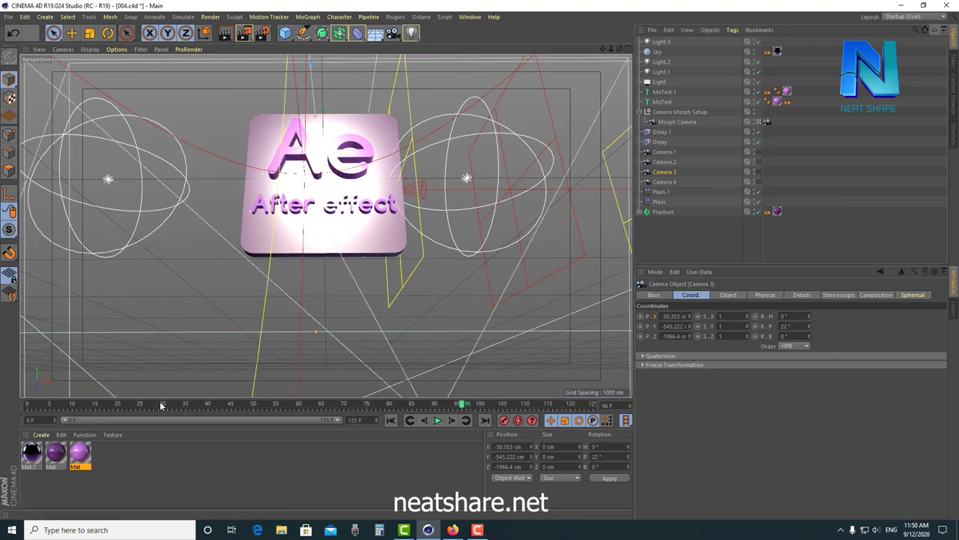
- Play the camera morph animation from frame 0, then show the Window menu's document list
{"action": "left_click", "coordinate": [27, 405]}
{"action": "left_click", "coordinate": [438, 421]}
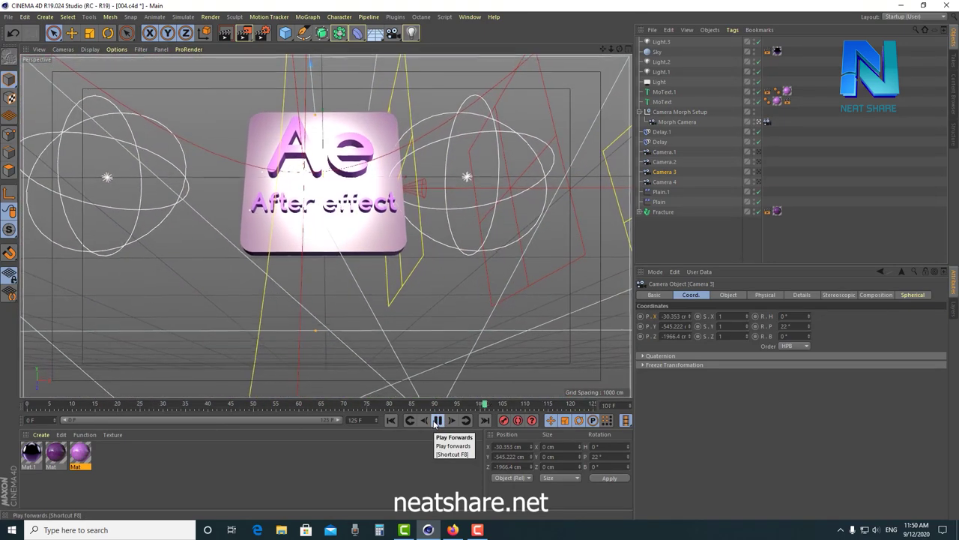
{"action": "left_click", "coordinate": [438, 420]}
{"action": "left_click", "coordinate": [793, 238]}
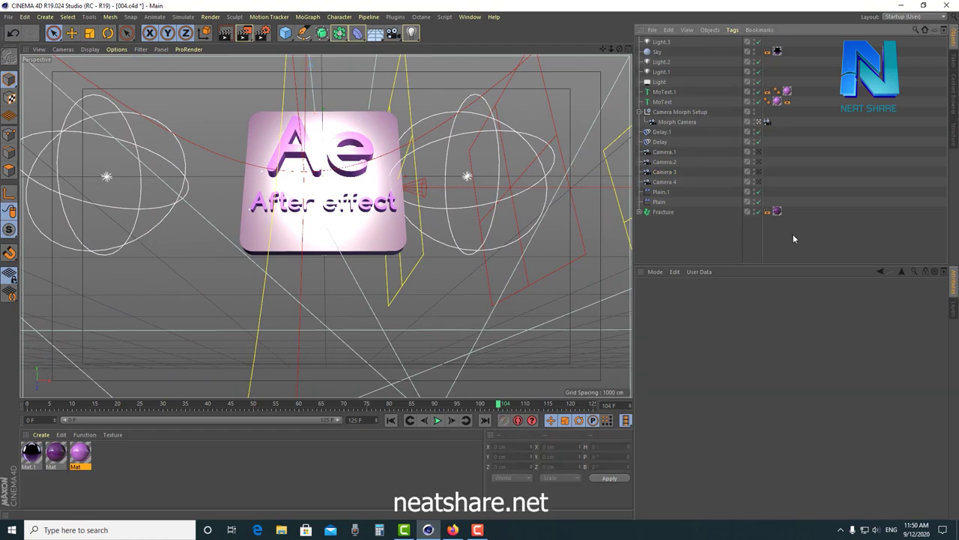
{"action": "left_click", "coordinate": [470, 17]}
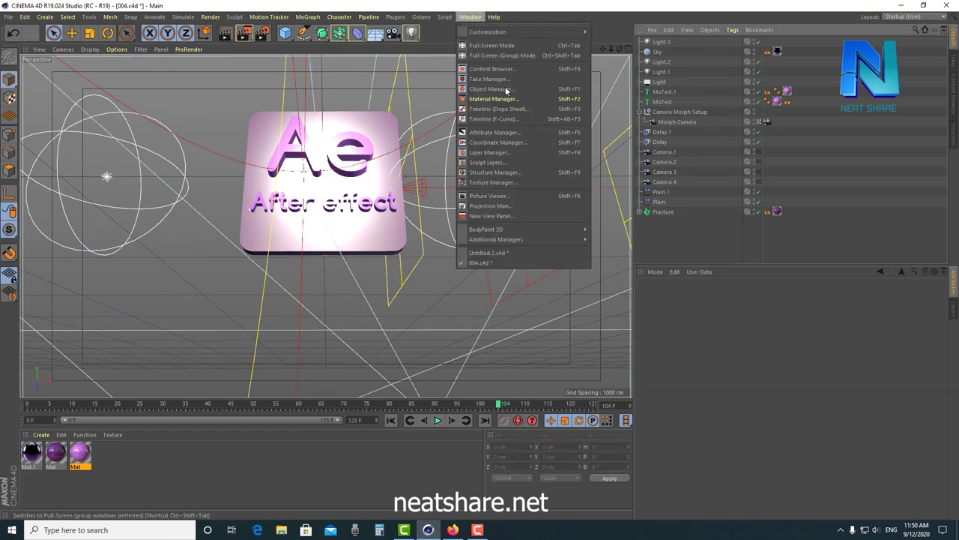
- Return to Untitled 2.c4d and set the camera's heading and pitch to 0°
{"action": "left_click", "coordinate": [502, 255]}
{"action": "left_click", "coordinate": [662, 72]}
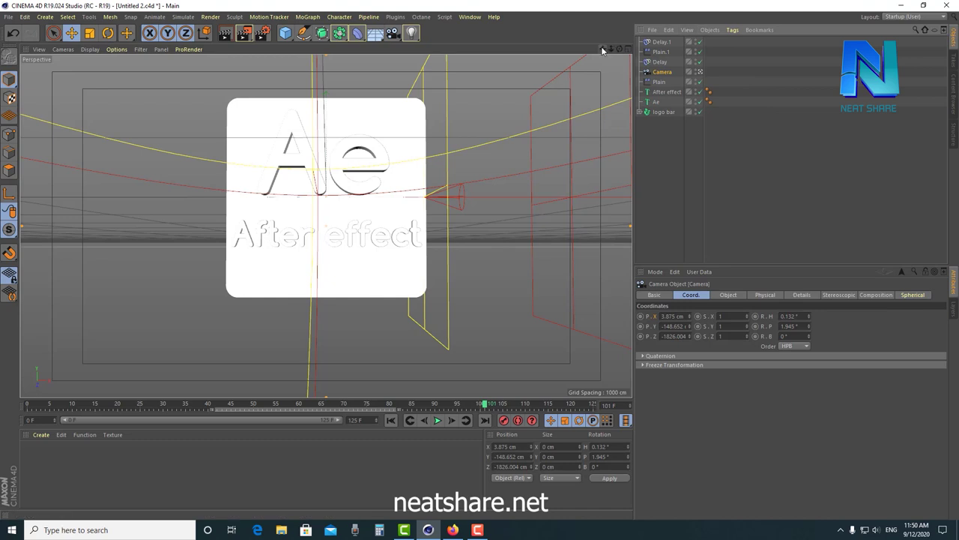
{"action": "left_click_drag", "start_coordinate": [602, 49], "coordinate": [596, 60]}
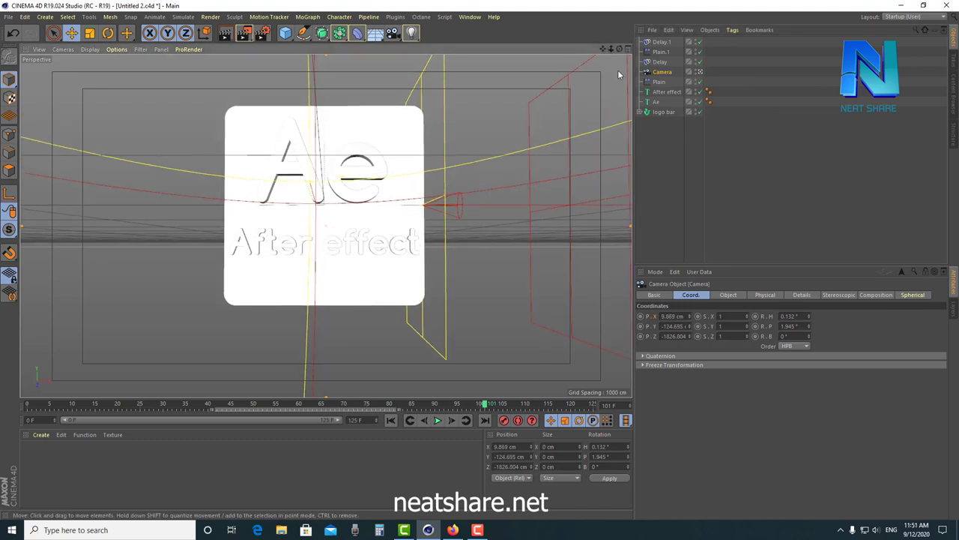
{"action": "left_click", "coordinate": [799, 316]}
{"action": "key", "text": "Return"}
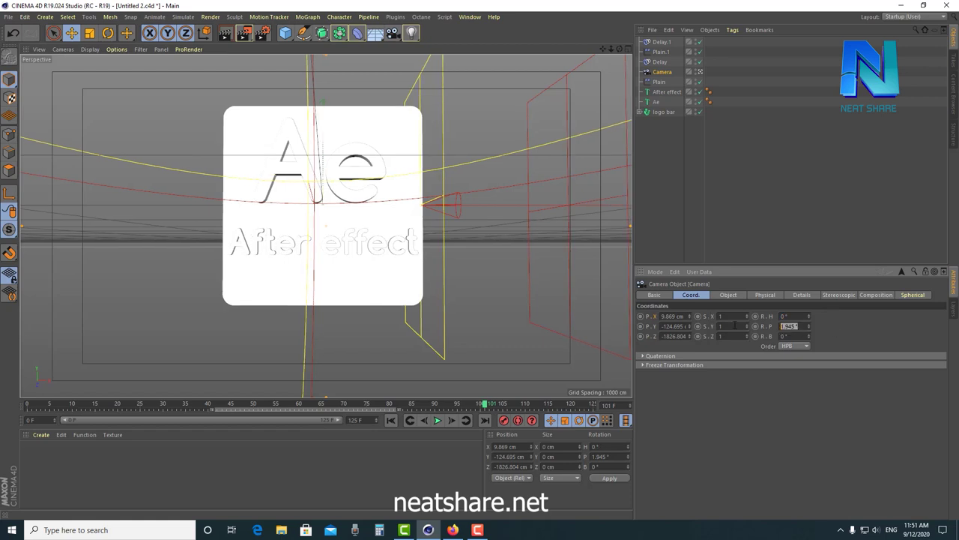
{"action": "type", "text": "0"}
{"action": "key", "text": "Return"}
- From the first frame, zoom, orbit and pan the camera to reframe the logo blocks
{"action": "key", "text": "shift+f"}
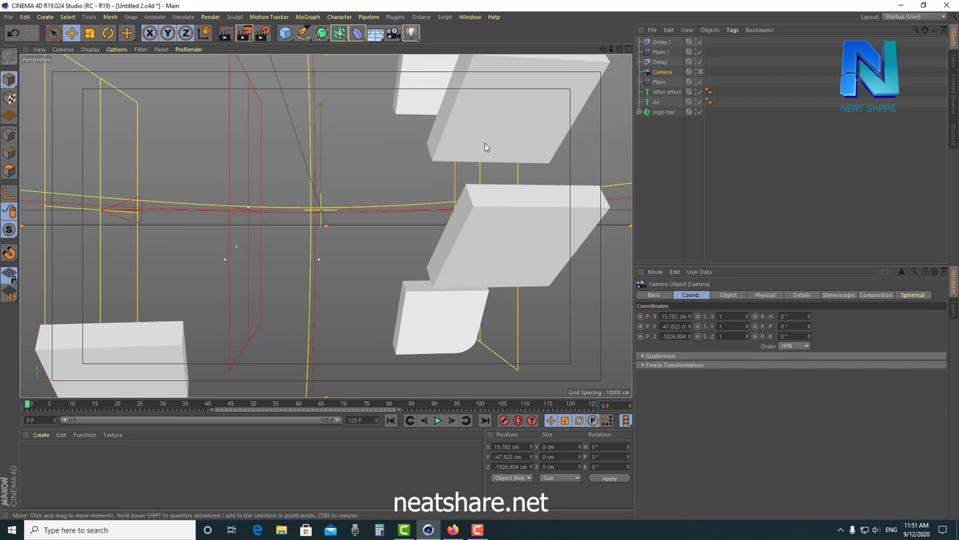
{"action": "scroll", "coordinate": [484, 143], "scroll_direction": "down", "scroll_amount": 2}
{"action": "scroll", "coordinate": [479, 165], "scroll_direction": "down", "scroll_amount": 3}
{"action": "scroll", "coordinate": [468, 217], "scroll_direction": "down", "scroll_amount": 3}
{"action": "scroll", "coordinate": [454, 259], "scroll_direction": "down", "scroll_amount": 2}
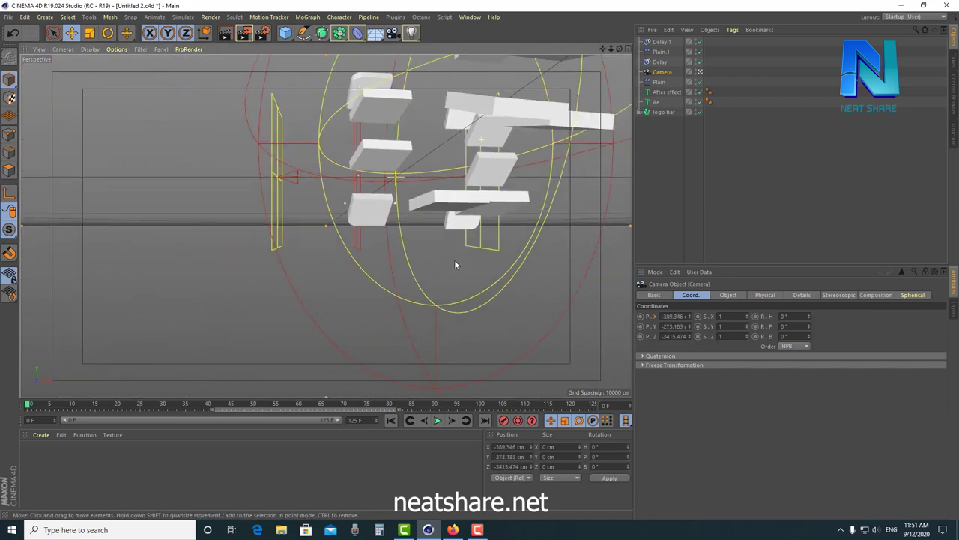
{"action": "middle_click_drag", "start_coordinate": [454, 263], "coordinate": [439, 222]}
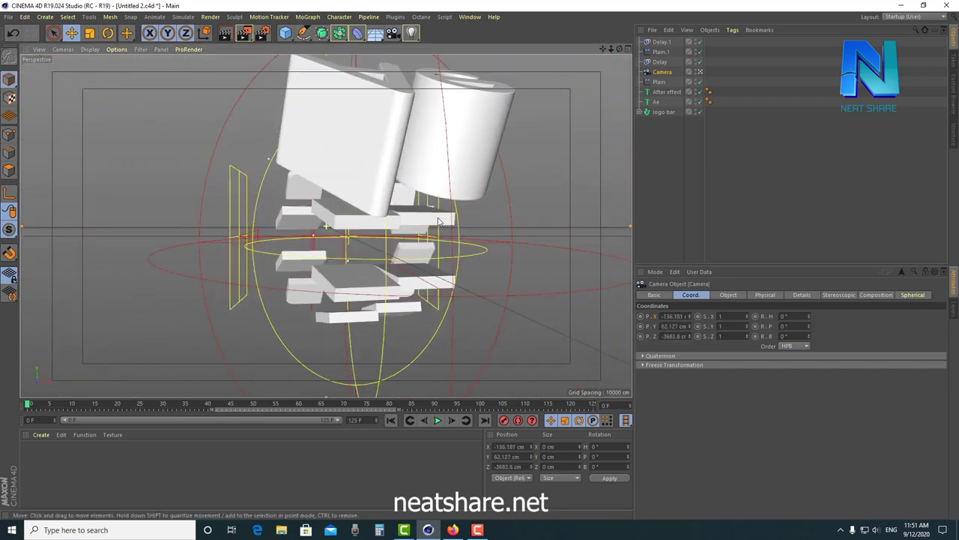
{"action": "scroll", "coordinate": [439, 187], "scroll_direction": "up", "scroll_amount": 2}
{"action": "scroll", "coordinate": [434, 154], "scroll_direction": "up", "scroll_amount": 2}
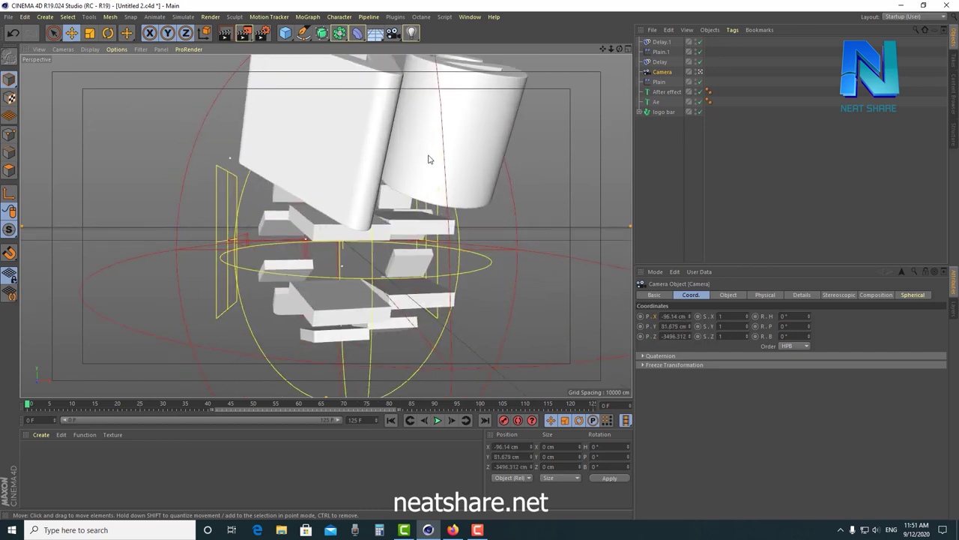
{"action": "scroll", "coordinate": [437, 202], "scroll_direction": "down", "scroll_amount": 5}
{"action": "middle_click_drag", "start_coordinate": [424, 260], "coordinate": [410, 263]}
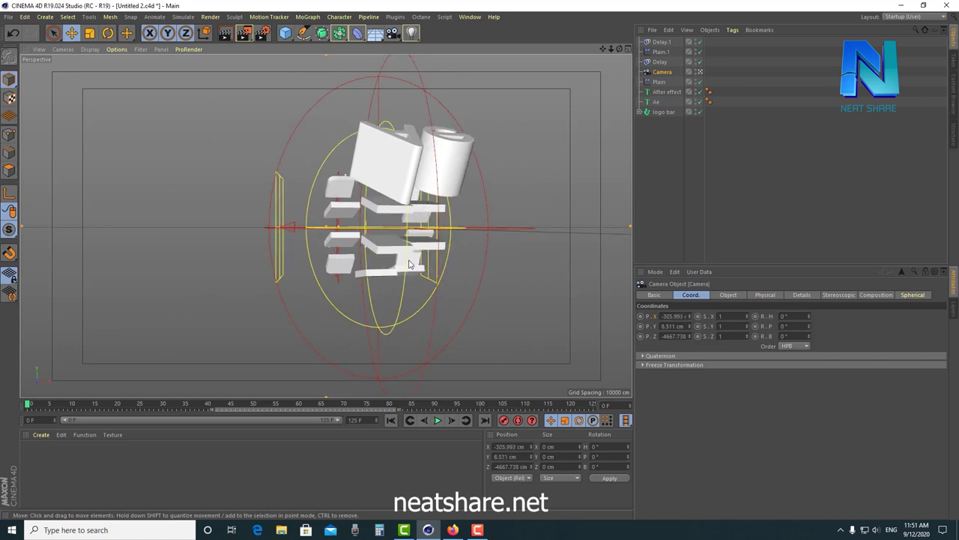
{"action": "left_click_drag", "start_coordinate": [395, 250], "coordinate": [413, 218], "text": "alt"}
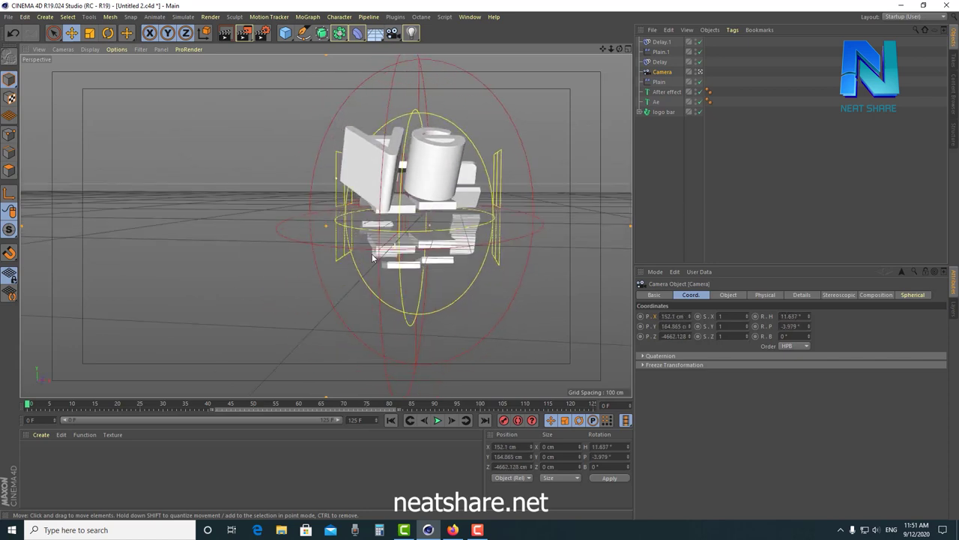
{"action": "middle_click_drag", "start_coordinate": [413, 218], "coordinate": [338, 199], "text": "alt"}
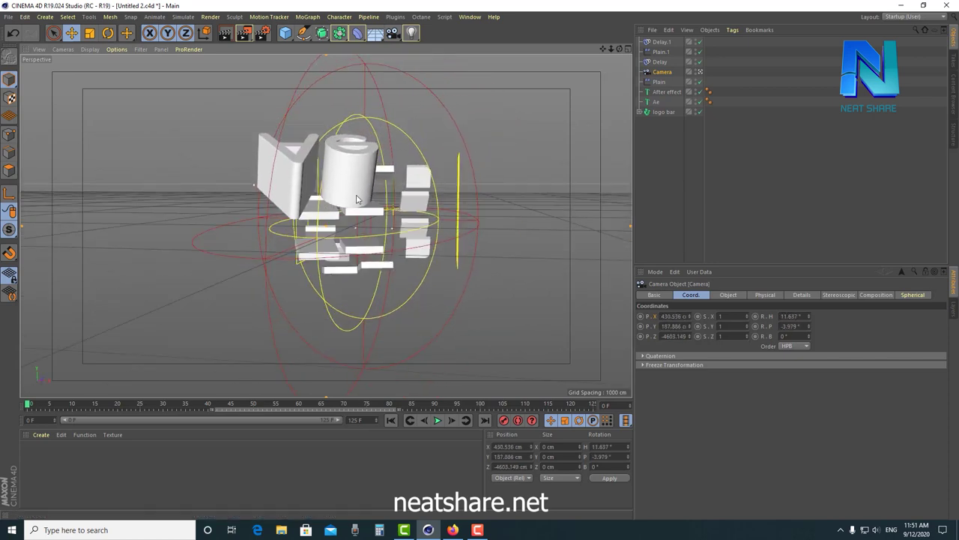
{"action": "scroll", "coordinate": [353, 184], "scroll_direction": "up", "scroll_amount": 4}
{"action": "scroll", "coordinate": [332, 225], "scroll_direction": "up", "scroll_amount": 3}
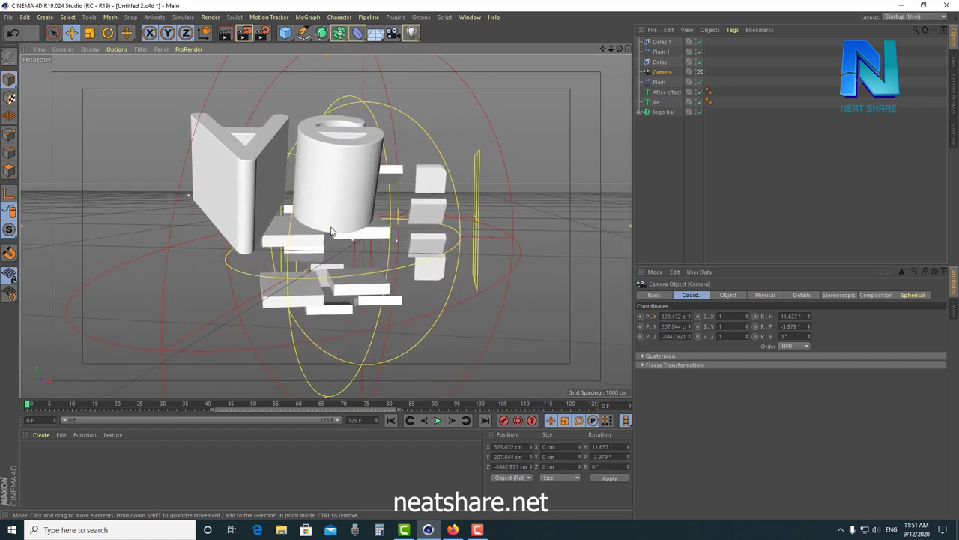
{"action": "scroll", "coordinate": [332, 231], "scroll_direction": "up", "scroll_amount": 1}
{"action": "scroll", "coordinate": [335, 225], "scroll_direction": "up", "scroll_amount": 2}
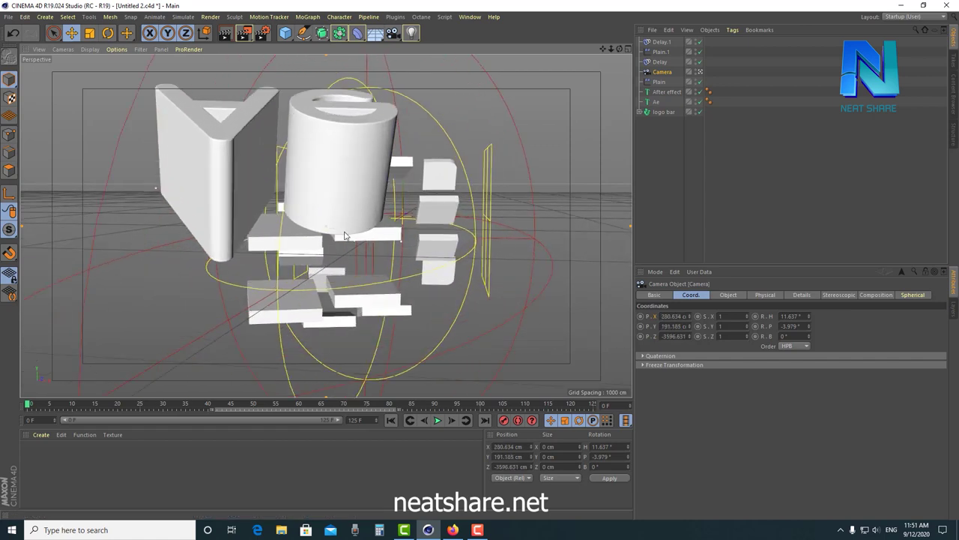
{"action": "scroll", "coordinate": [347, 202], "scroll_direction": "up", "scroll_amount": 2}
{"action": "middle_click_drag", "start_coordinate": [345, 203], "coordinate": [299, 225], "text": "alt"}
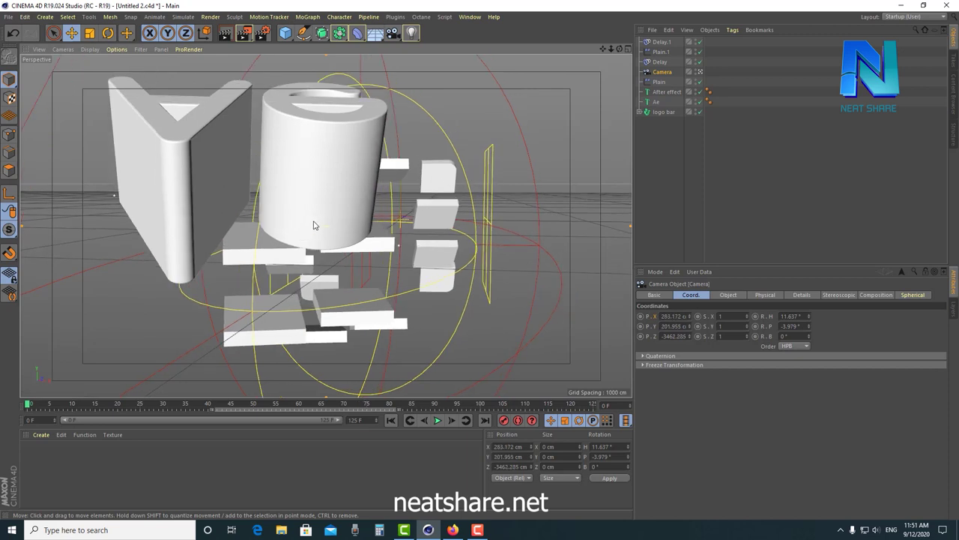
- Reset the camera's heading and pitch to 0° and bank it 35°
{"action": "left_click", "coordinate": [783, 315]}
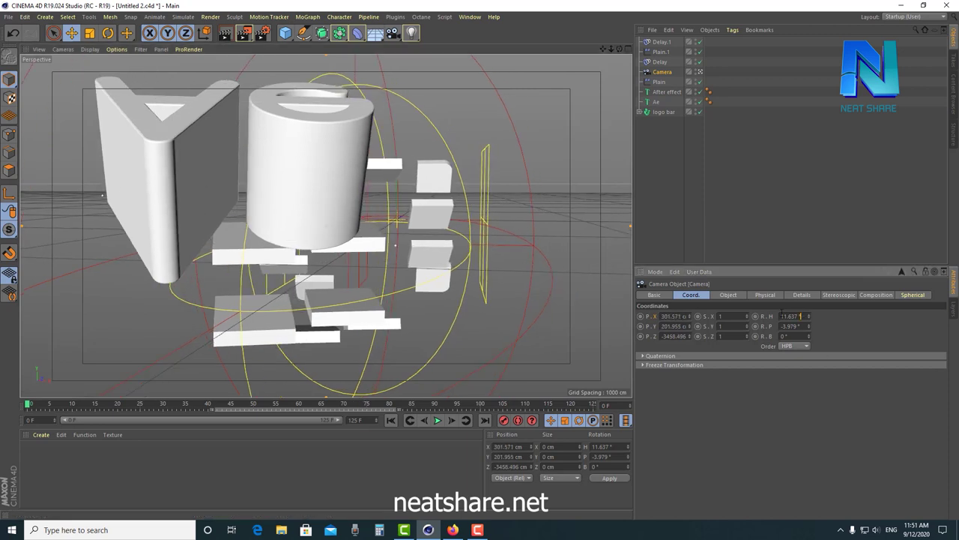
{"action": "type", "text": "0"}
{"action": "key", "text": "Return"}
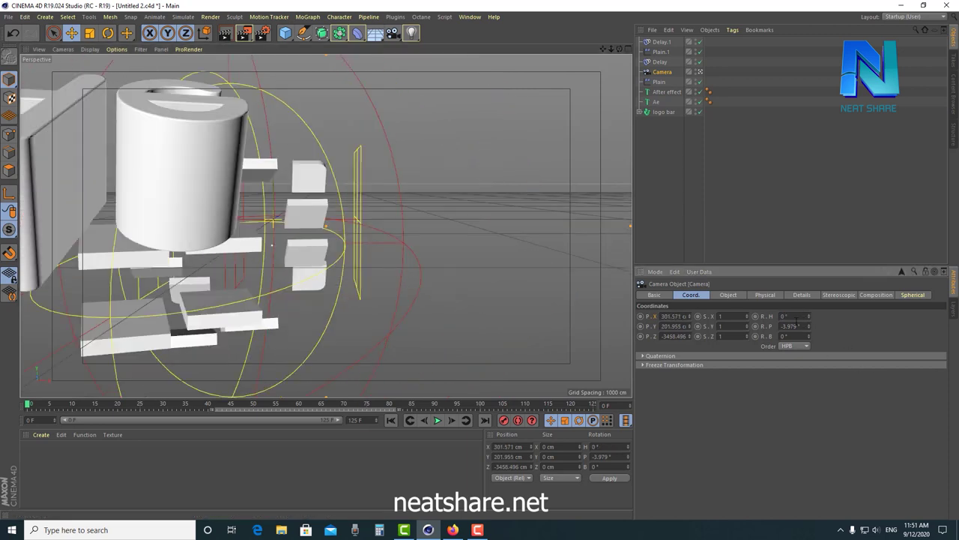
{"action": "type", "text": "0"}
{"action": "key", "text": "Return"}
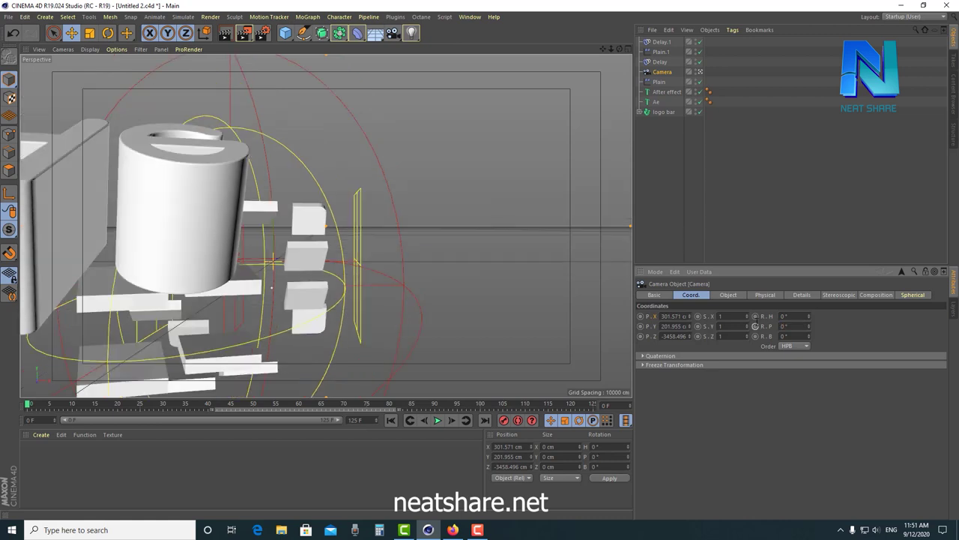
{"action": "left_click_drag", "start_coordinate": [603, 48], "coordinate": [795, 45]}
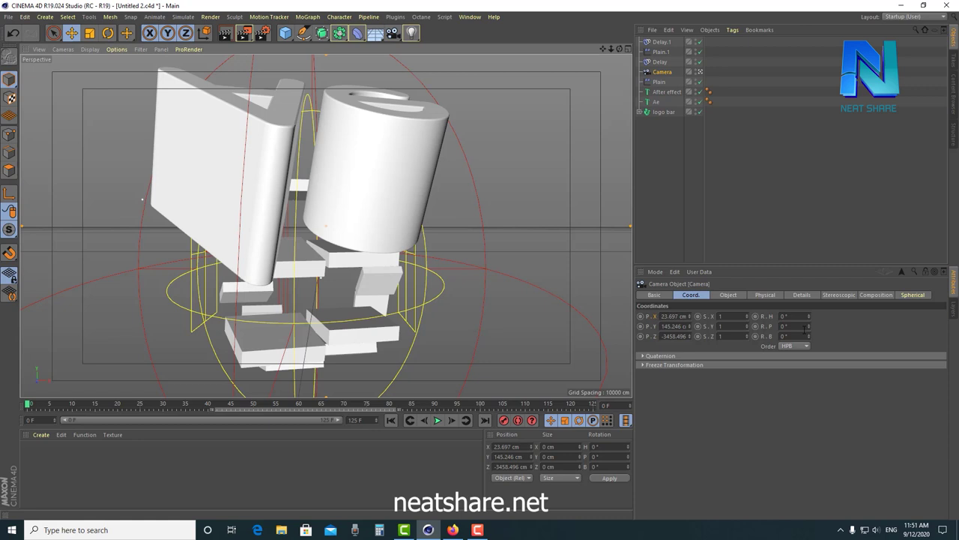
{"action": "left_click", "coordinate": [806, 336]}
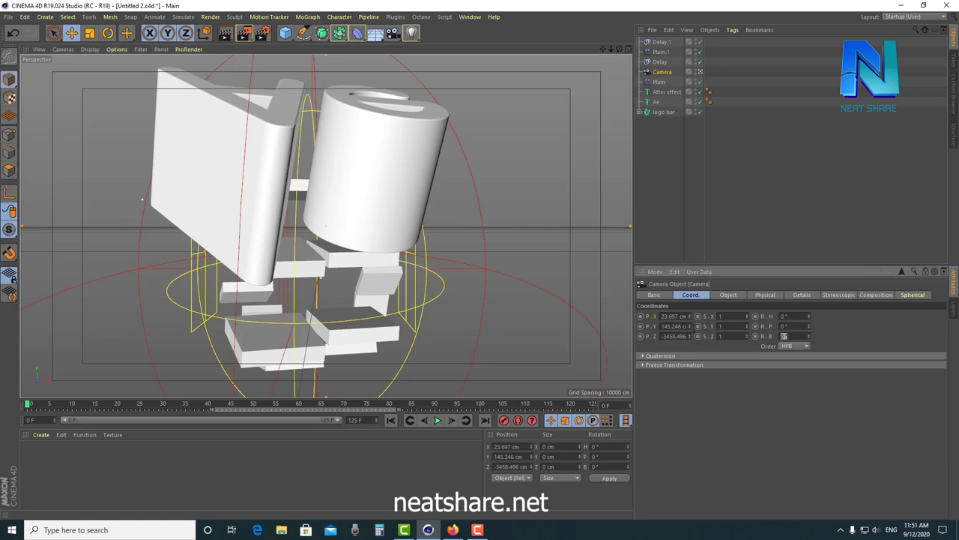
{"action": "type", "text": "35"}
{"action": "key", "text": "Return"}
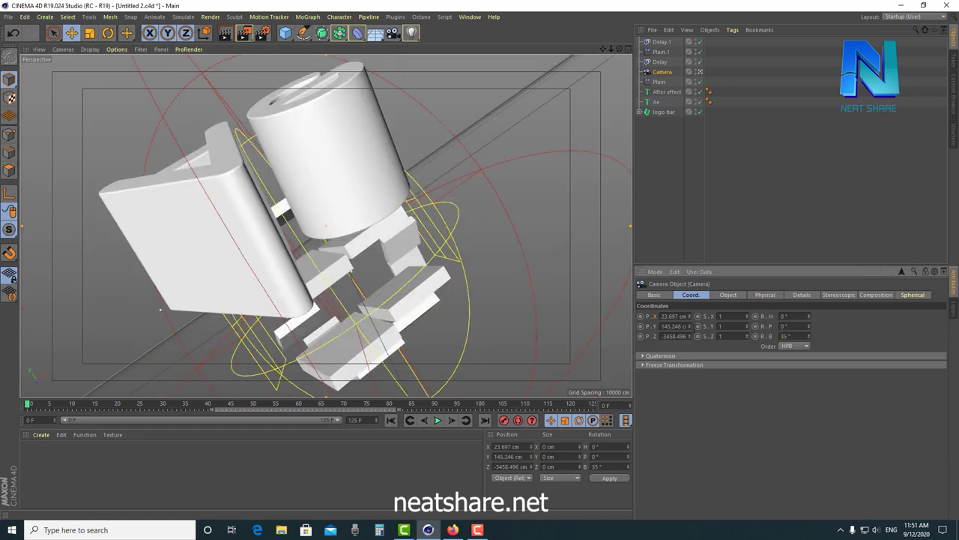
- Zoom and pan the 35°-banked camera until the logo is framed tightly
{"action": "scroll", "coordinate": [330, 238], "scroll_direction": "up", "scroll_amount": 1}
{"action": "scroll", "coordinate": [331, 238], "scroll_direction": "up", "scroll_amount": 1}
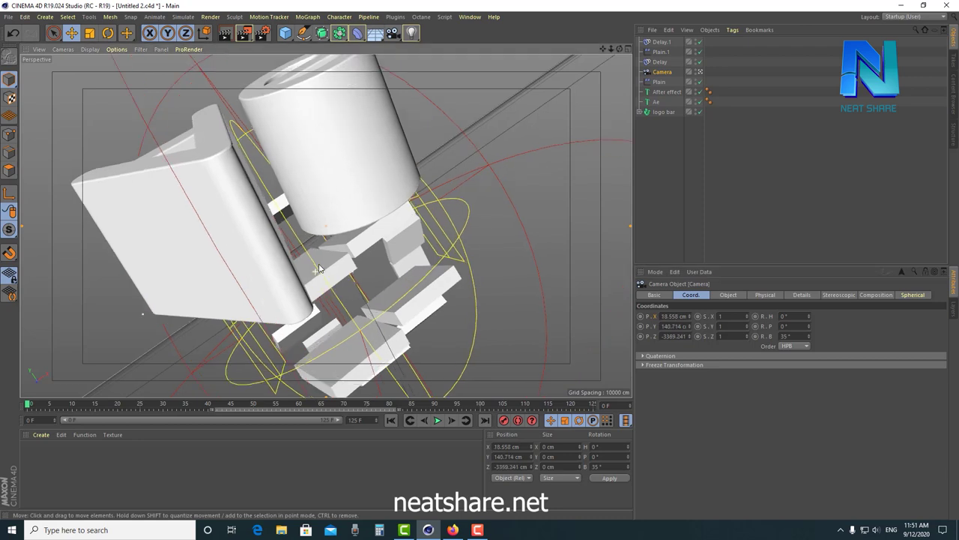
{"action": "middle_click_drag", "start_coordinate": [331, 238], "coordinate": [341, 261]}
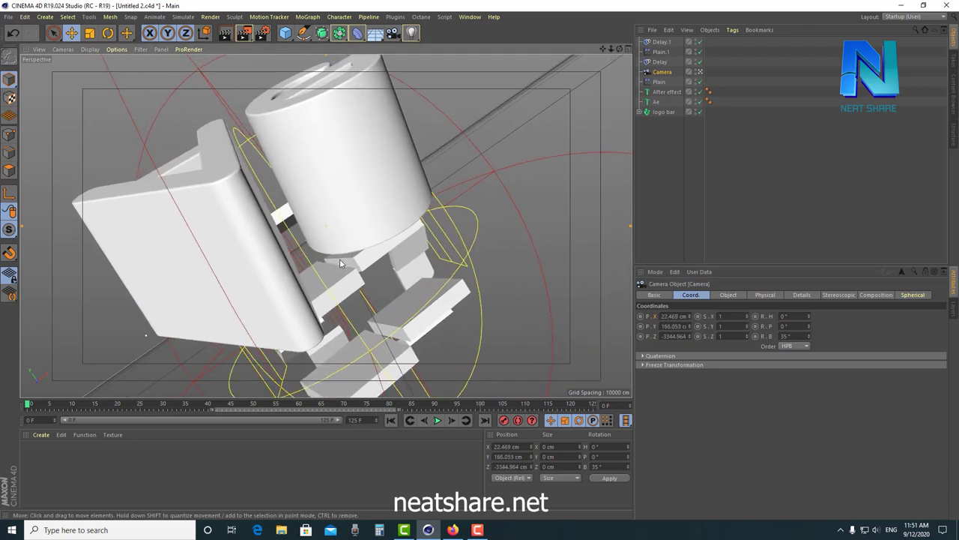
{"action": "scroll", "coordinate": [340, 261], "scroll_direction": "up", "scroll_amount": 1}
{"action": "scroll", "coordinate": [345, 244], "scroll_direction": "up", "scroll_amount": 1}
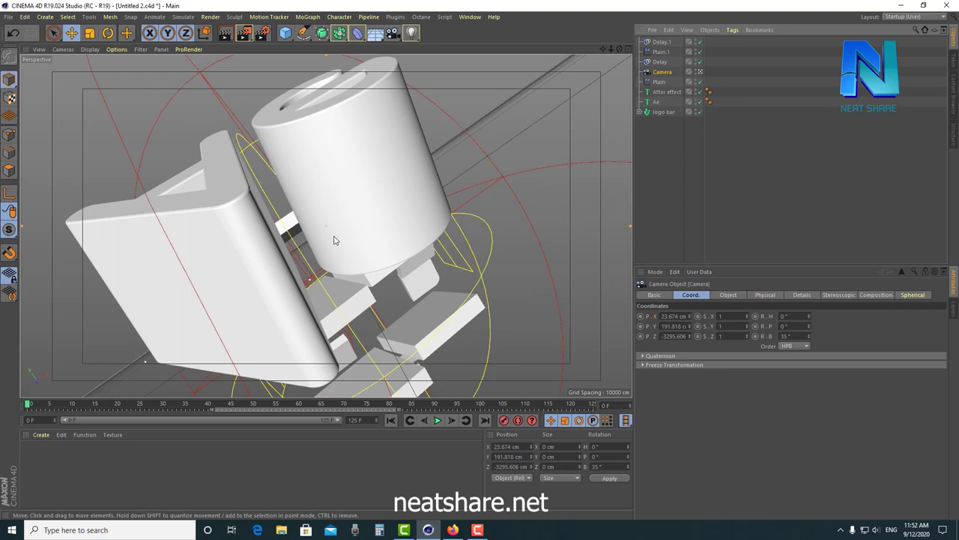
{"action": "scroll", "coordinate": [316, 264], "scroll_direction": "up", "scroll_amount": 1}
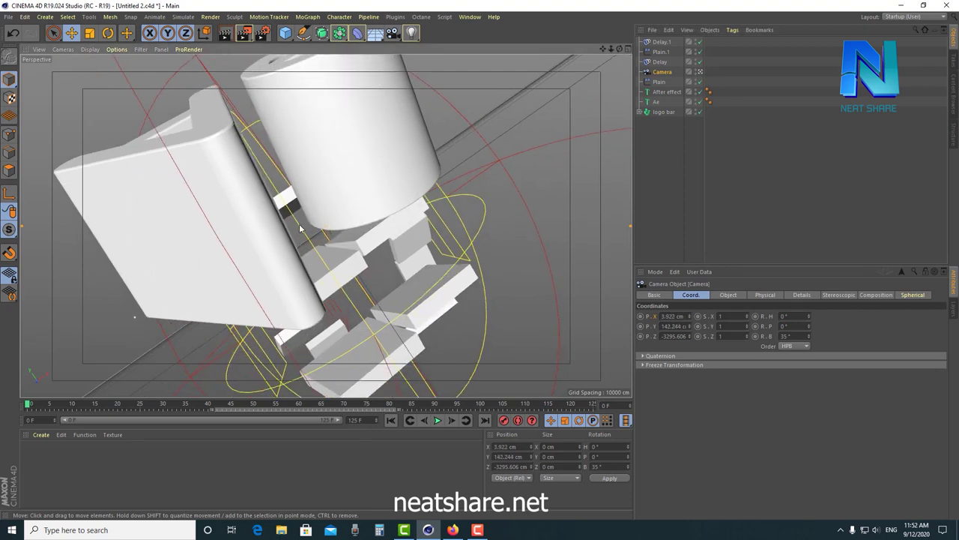
{"action": "scroll", "coordinate": [300, 217], "scroll_direction": "up", "scroll_amount": 1}
{"action": "scroll", "coordinate": [300, 213], "scroll_direction": "up", "scroll_amount": 1}
{"action": "scroll", "coordinate": [300, 209], "scroll_direction": "up", "scroll_amount": 1}
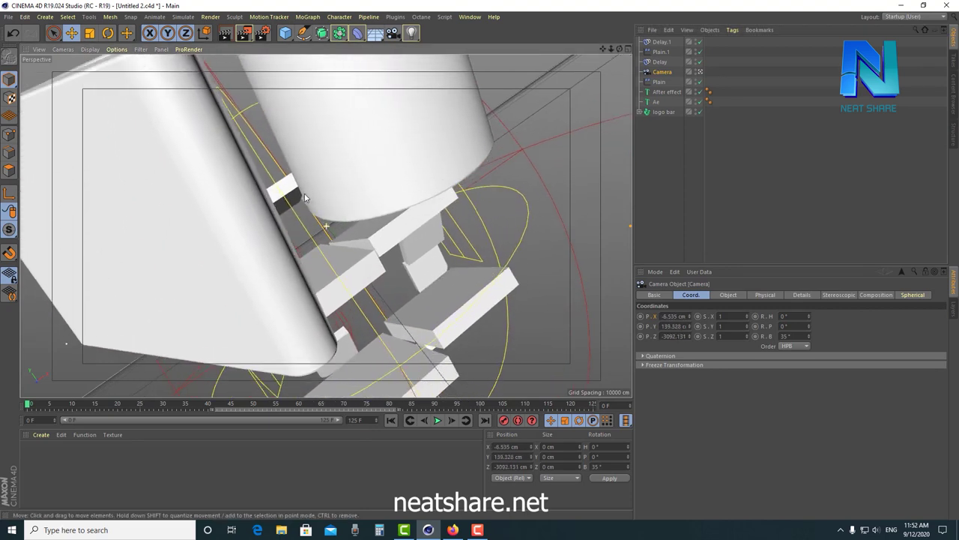
{"action": "scroll", "coordinate": [295, 165], "scroll_direction": "up", "scroll_amount": 1}
{"action": "scroll", "coordinate": [295, 154], "scroll_direction": "up", "scroll_amount": 1}
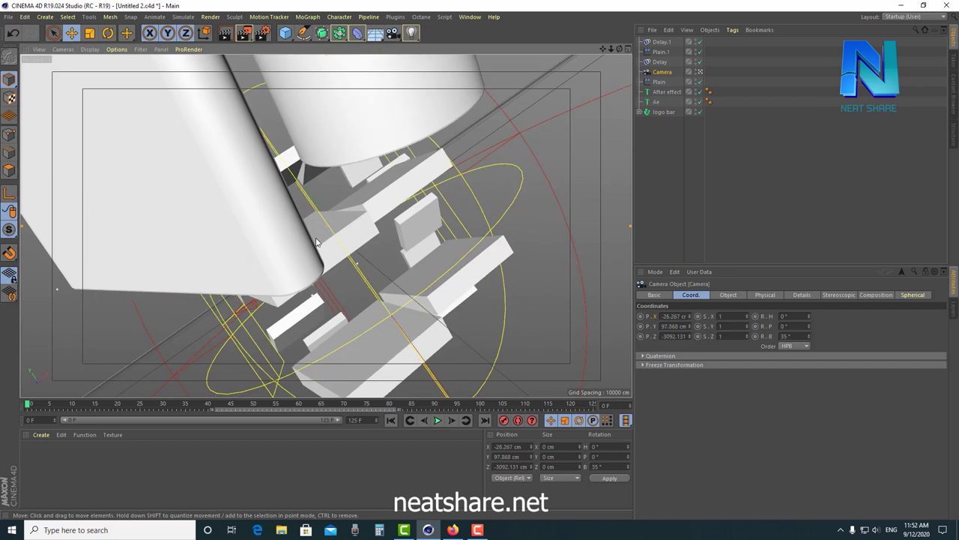
{"action": "middle_click_drag", "start_coordinate": [325, 219], "coordinate": [330, 223], "text": "alt"}
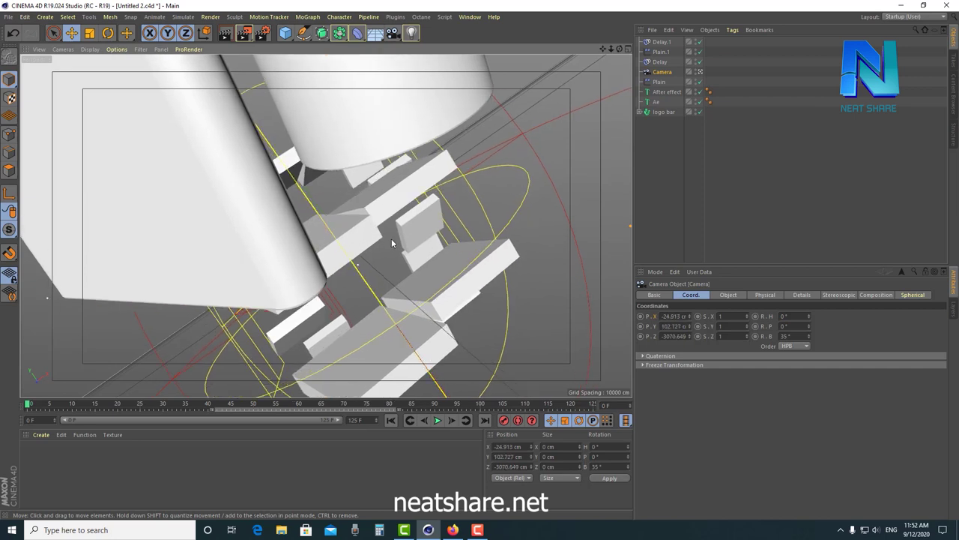
{"action": "scroll", "coordinate": [398, 240], "scroll_direction": "down", "scroll_amount": 1}
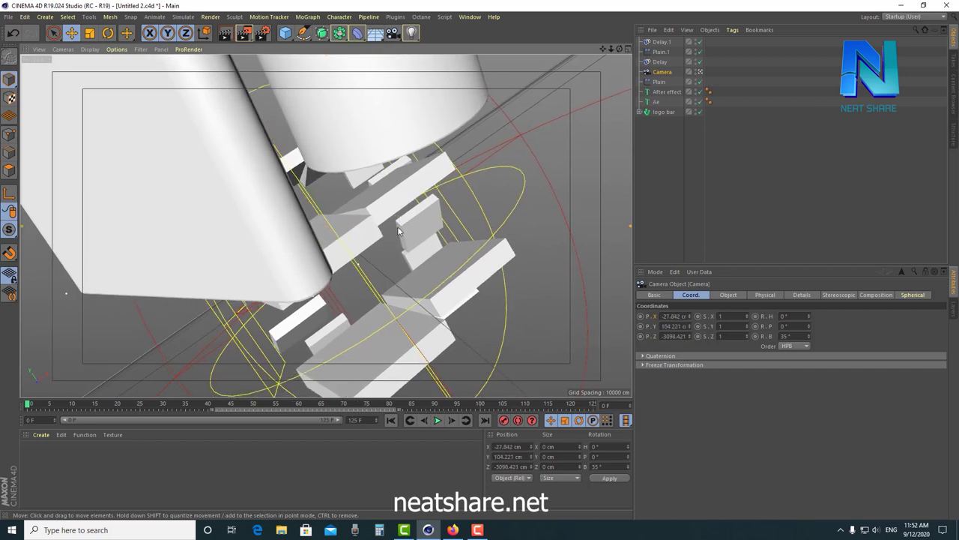
{"action": "scroll", "coordinate": [394, 232], "scroll_direction": "down", "scroll_amount": 1}
{"action": "scroll", "coordinate": [394, 232], "scroll_direction": "down", "scroll_amount": 1}
{"action": "scroll", "coordinate": [400, 221], "scroll_direction": "down", "scroll_amount": 1}
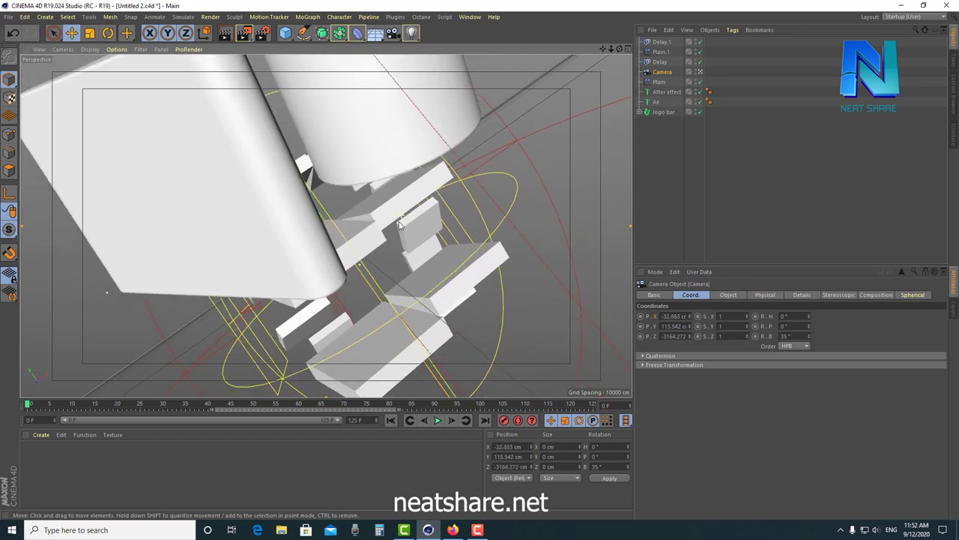
{"action": "middle_click_drag", "start_coordinate": [400, 220], "coordinate": [403, 224], "text": "alt"}
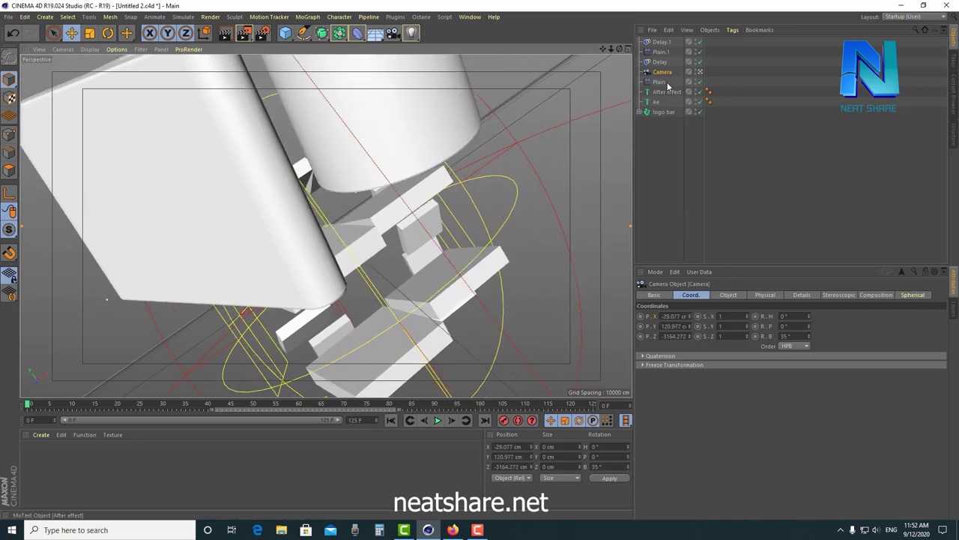
- Enable the camera's composition helpers, trying the diagonal and golden spiral guides and keeping the grid
{"action": "left_click", "coordinate": [878, 297]}
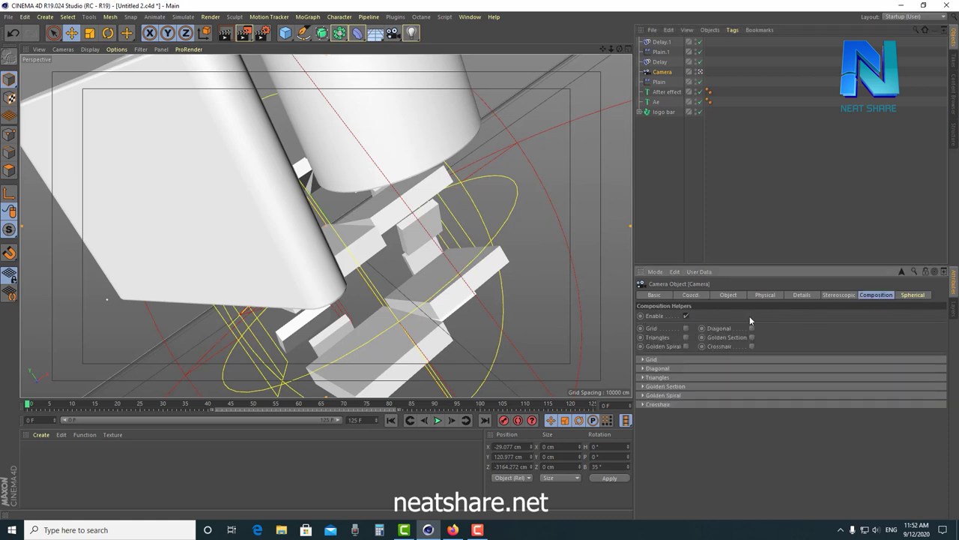
{"action": "left_click", "coordinate": [685, 328]}
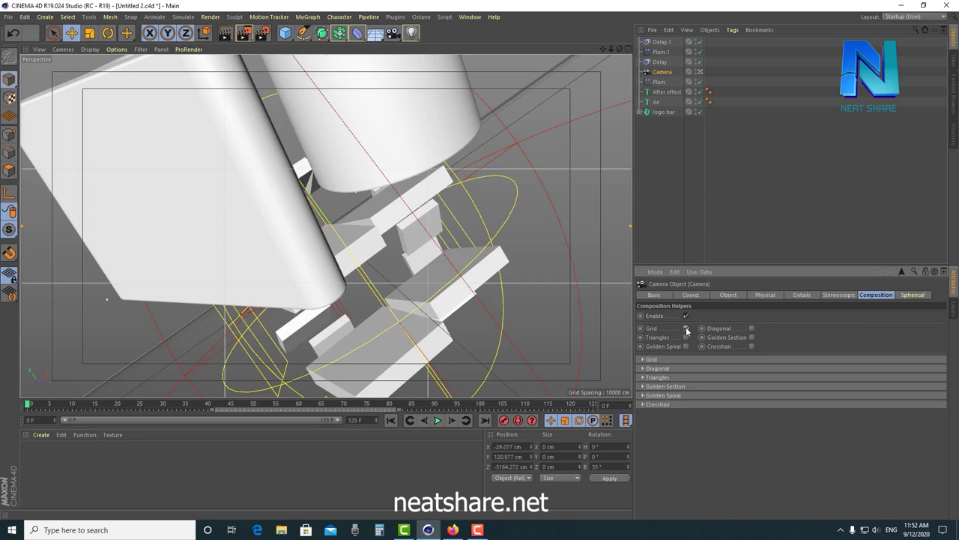
{"action": "left_click", "coordinate": [753, 328]}
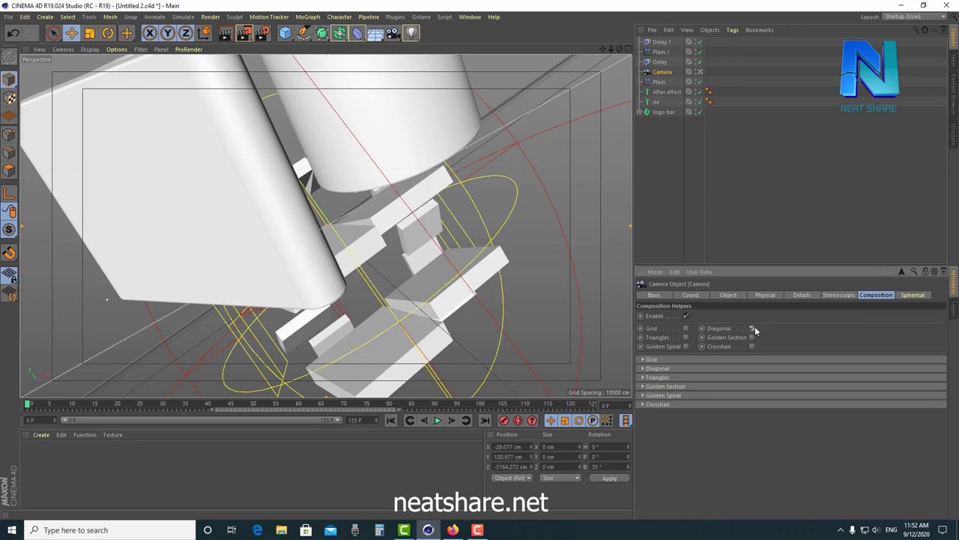
{"action": "left_click", "coordinate": [685, 347]}
{"action": "left_click", "coordinate": [685, 347]}
{"action": "left_click", "coordinate": [685, 329]}
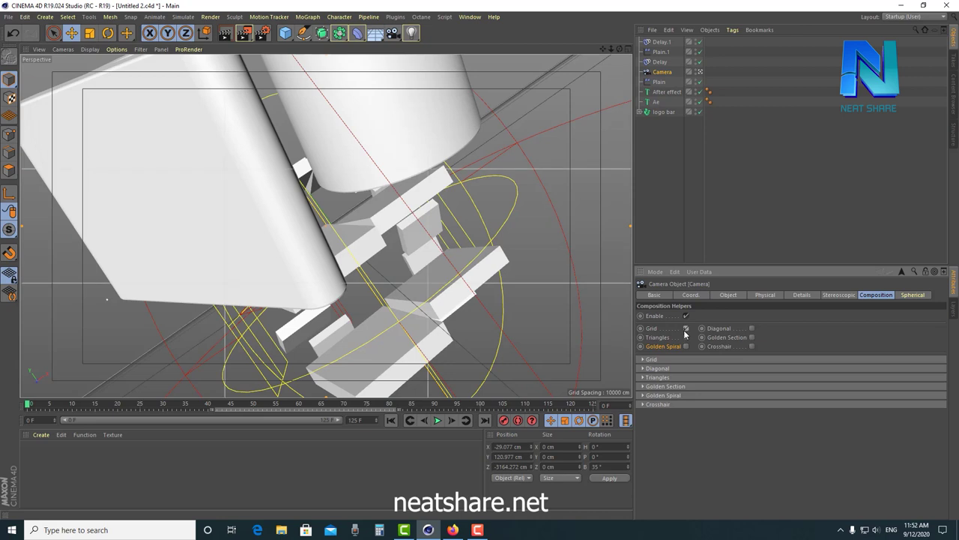
{"action": "middle_click_drag", "start_coordinate": [467, 272], "coordinate": [455, 257], "text": "alt"}
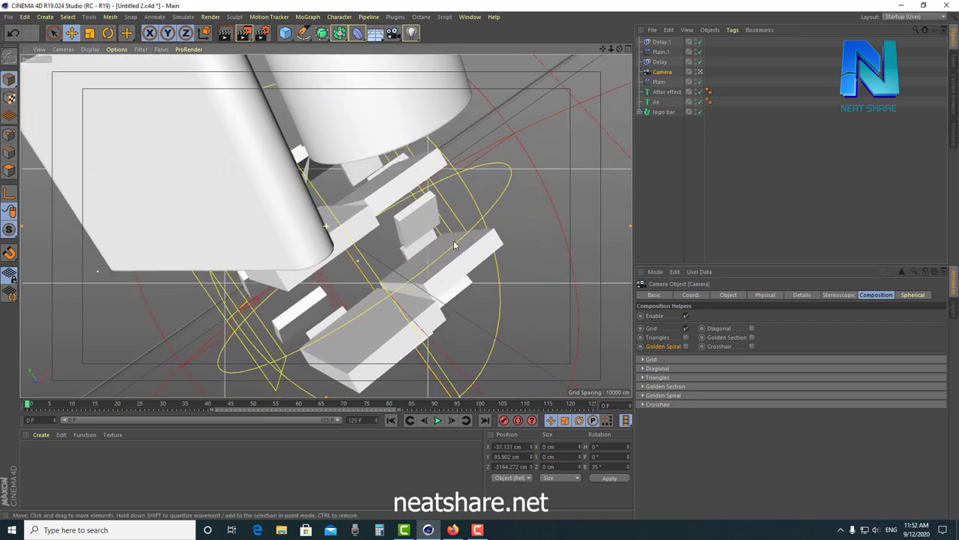
- Change the grid overlay colour from pink-red to blue and adjust the logo framing
{"action": "left_click", "coordinate": [669, 360]}
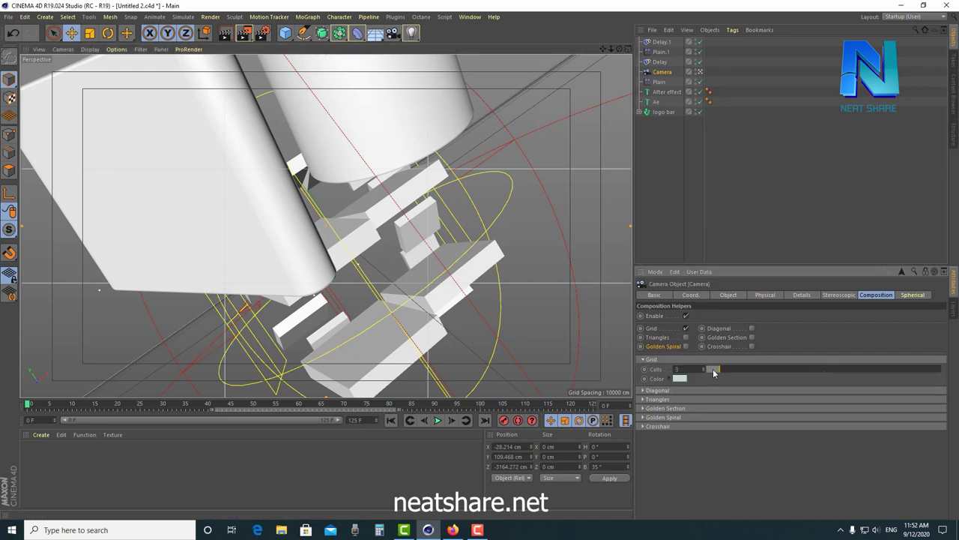
{"action": "left_click", "coordinate": [679, 378]}
{"action": "left_click", "coordinate": [752, 374]}
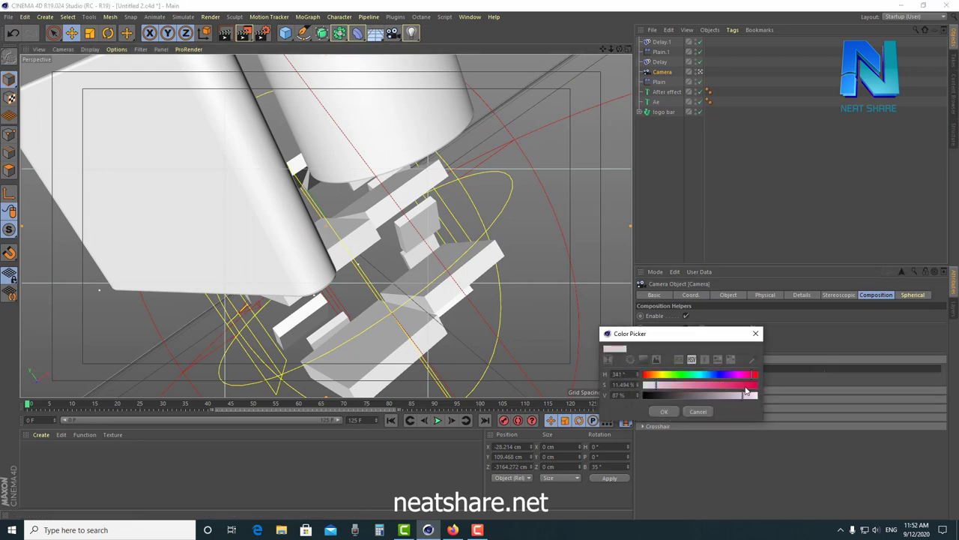
{"action": "left_click", "coordinate": [743, 395]}
{"action": "left_click", "coordinate": [663, 413]}
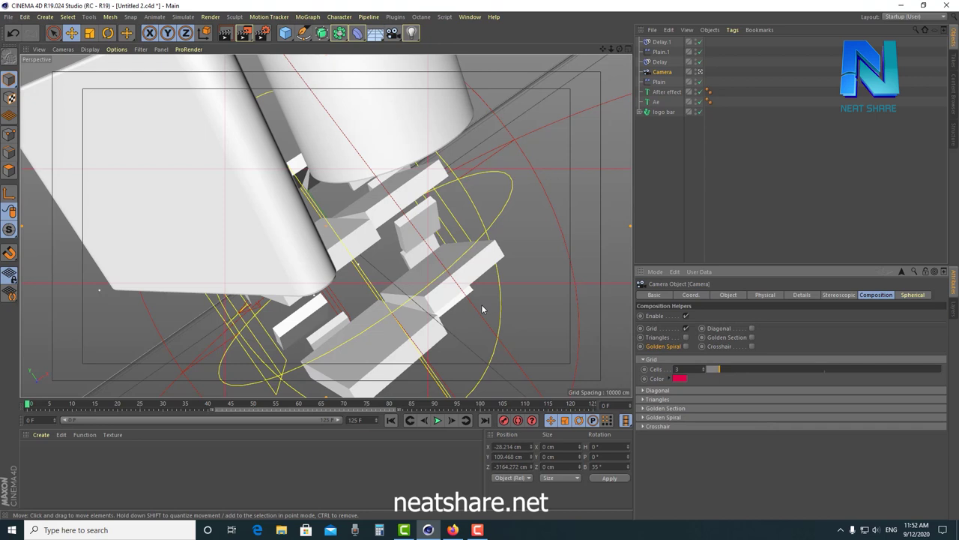
{"action": "left_click", "coordinate": [679, 378]}
{"action": "mouse_move", "coordinate": [659, 377]}
{"action": "left_mouse_down"}
{"action": "mouse_move", "coordinate": [709, 379]}
{"action": "mouse_move", "coordinate": [767, 403]}
{"action": "left_mouse_up"}
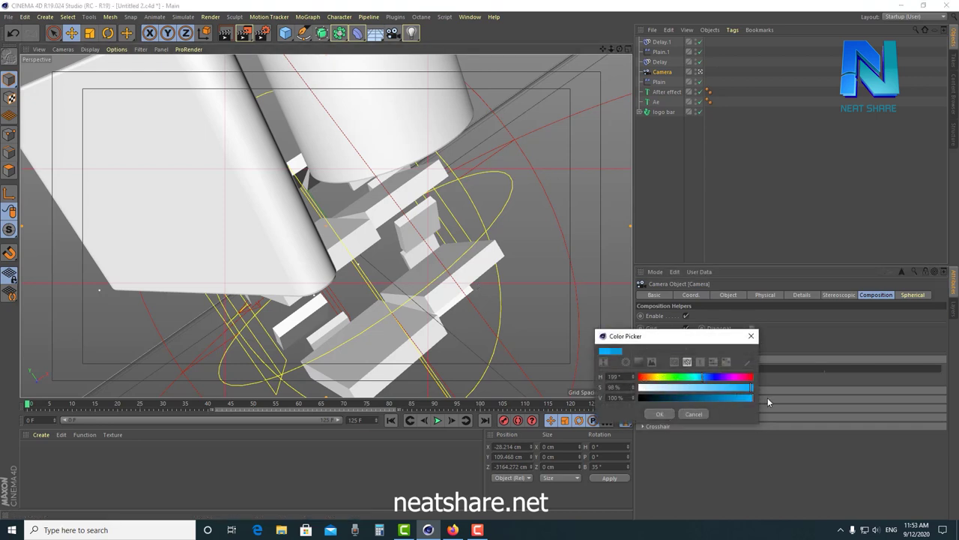
{"action": "left_click", "coordinate": [663, 413]}
{"action": "middle_click_drag", "start_coordinate": [470, 268], "coordinate": [463, 278], "text": "alt"}
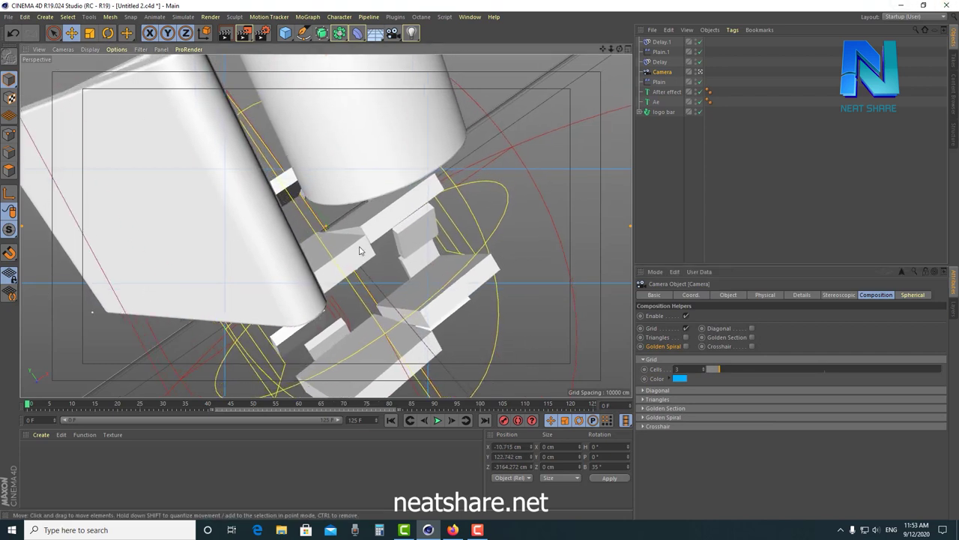
{"action": "middle_click_drag", "start_coordinate": [337, 254], "coordinate": [338, 236], "text": "alt"}
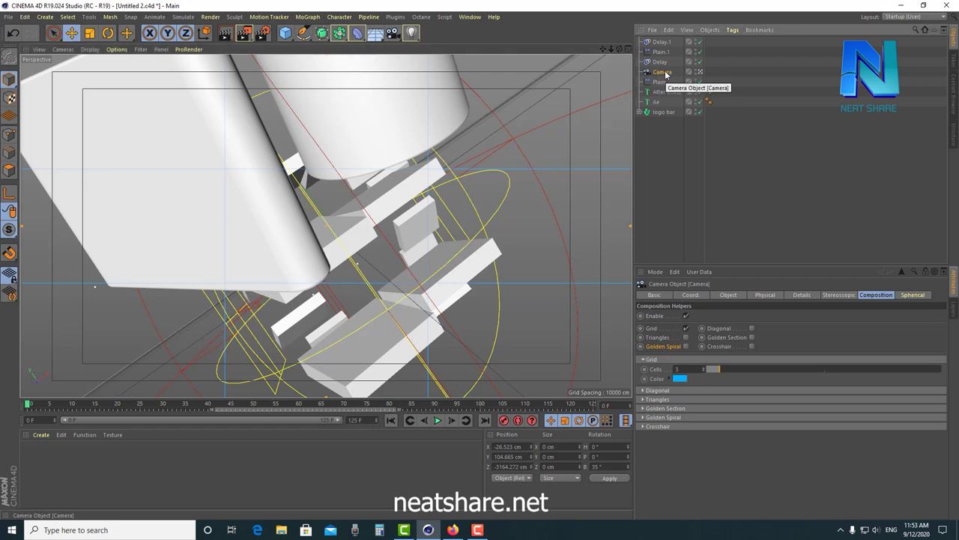
- Duplicate the camera and rename the original to Camera 1
{"action": "key", "text": "ctrl+c"}
{"action": "key", "text": "ctrl+v"}
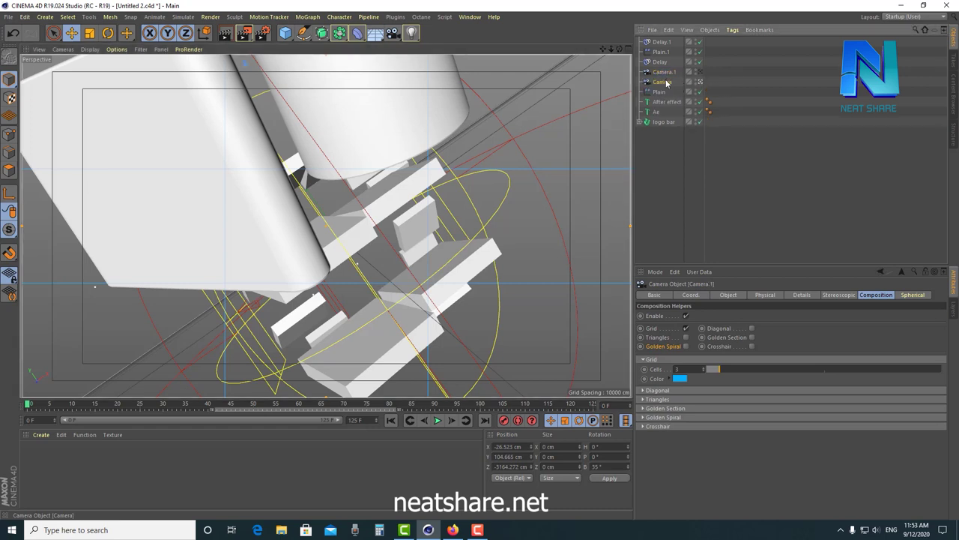
{"action": "double_click", "coordinate": [664, 82]}
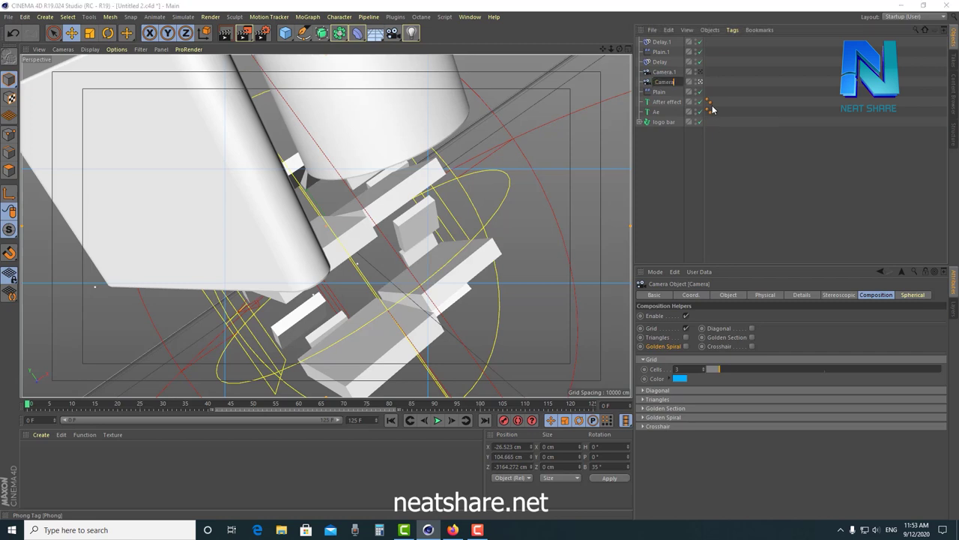
{"action": "key", "text": "Return"}
{"action": "type", "text": "1"}
{"action": "key", "text": "Return"}
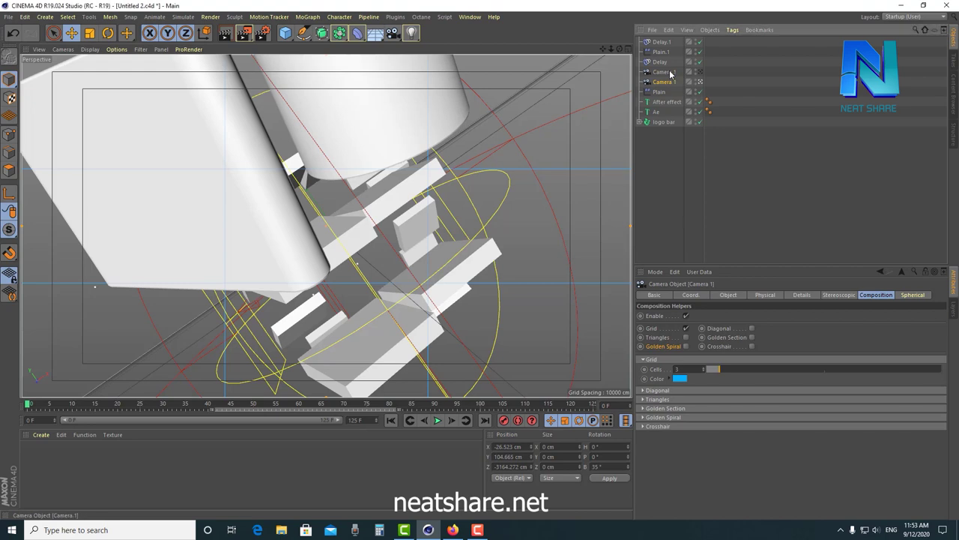
- Rename the duplicate to Camera 2 and pull it farther back from the logo
{"action": "double_click", "coordinate": [671, 73]}
{"action": "left_click", "coordinate": [670, 73]}
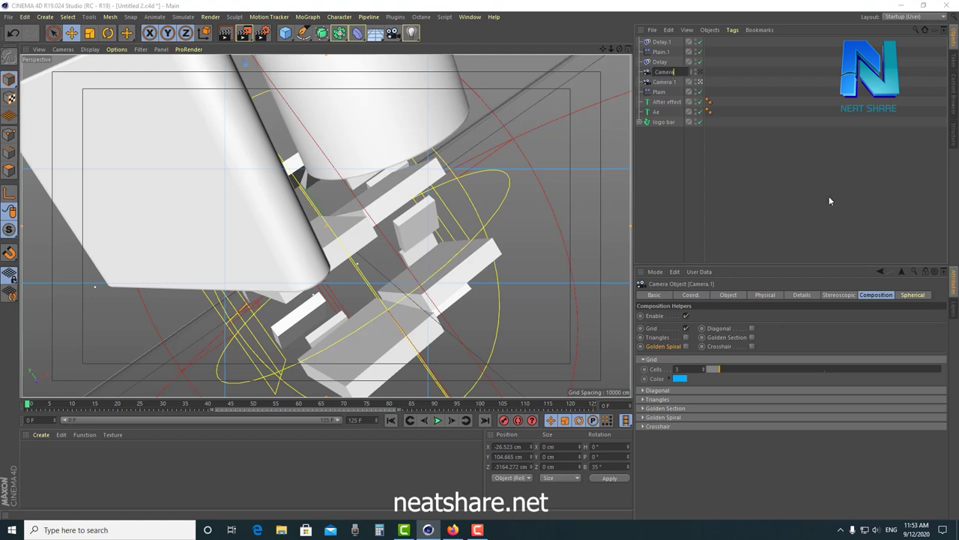
{"action": "type", "text": " 2"}
{"action": "key", "text": "Return"}
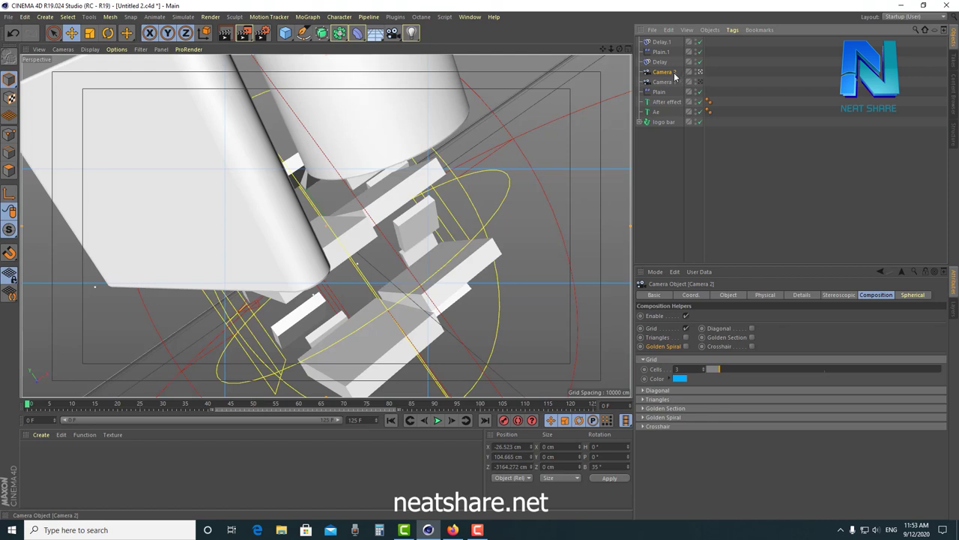
{"action": "left_click_drag", "start_coordinate": [611, 50], "coordinate": [611, 49]}
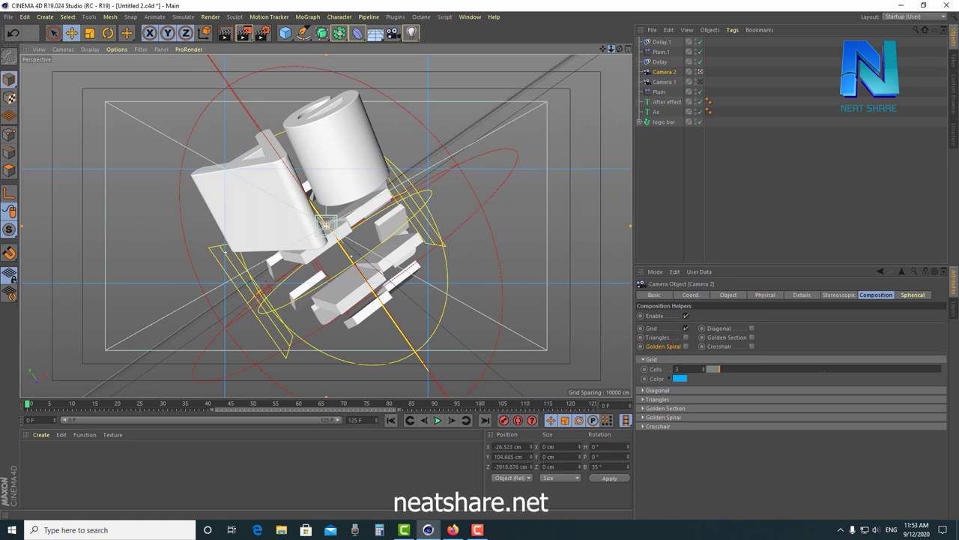
- Bank Camera 2 to -20°, go to about frame 23, and nudge its X position by 2 cm
{"action": "left_click", "coordinate": [691, 294]}
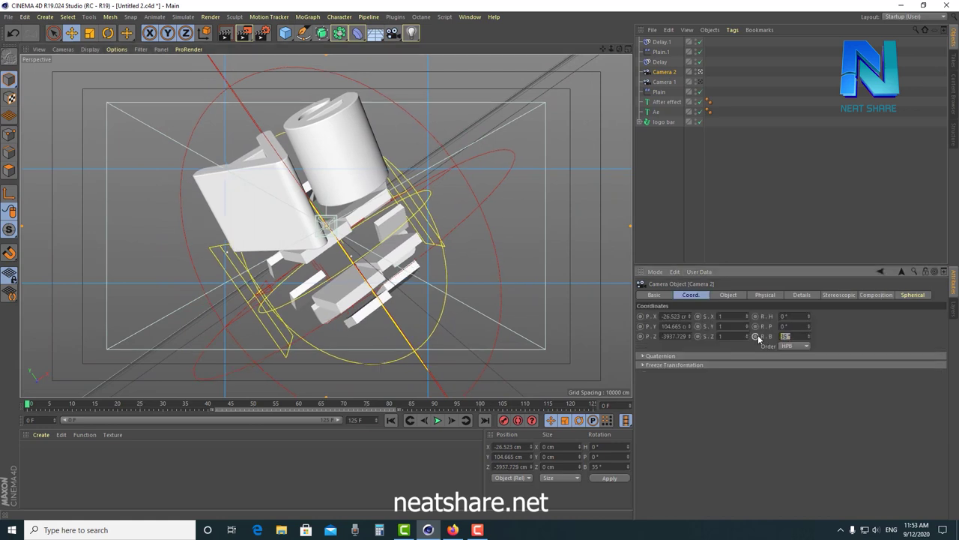
{"action": "type", "text": "-20"}
{"action": "key", "text": "Return"}
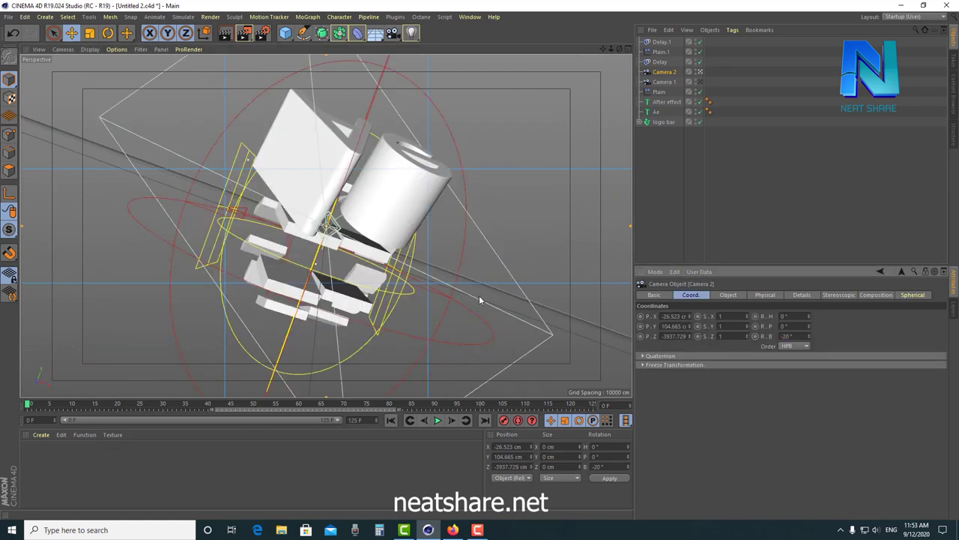
{"action": "left_click", "coordinate": [130, 407]}
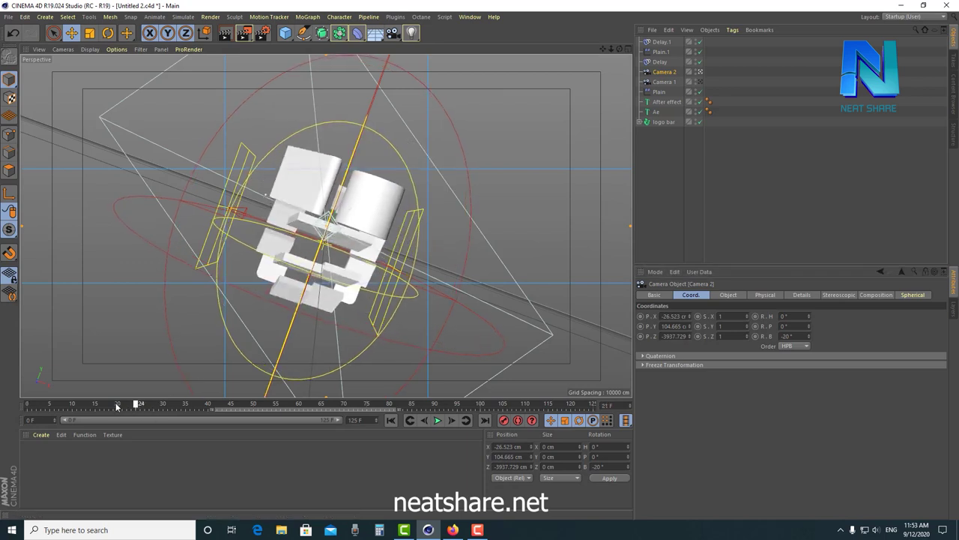
{"action": "left_click", "coordinate": [688, 315]}
{"action": "left_click", "coordinate": [688, 317]}
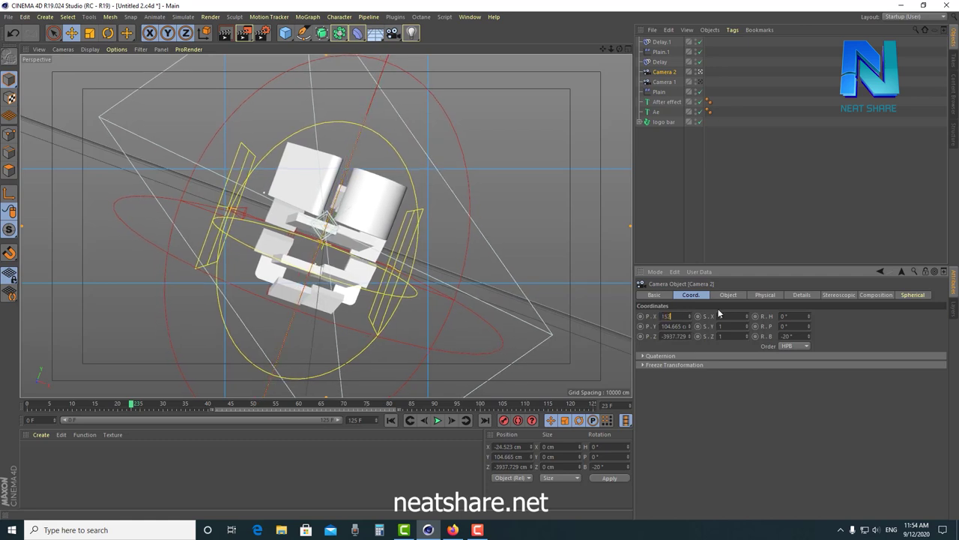
- Move Camera 2 closer to the logo, then scrub to around frame 65 to check it
{"action": "middle_click_drag", "start_coordinate": [322, 225], "coordinate": [285, 202], "text": "alt"}
{"action": "right_click_drag", "start_coordinate": [322, 225], "coordinate": [684, 308], "text": "alt"}
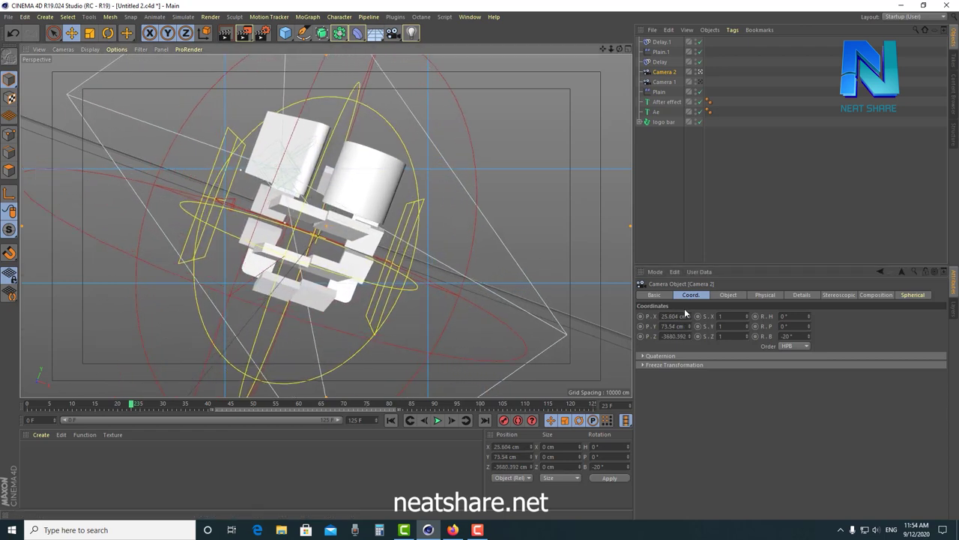
{"action": "left_click_drag", "start_coordinate": [617, 49], "coordinate": [622, 75]}
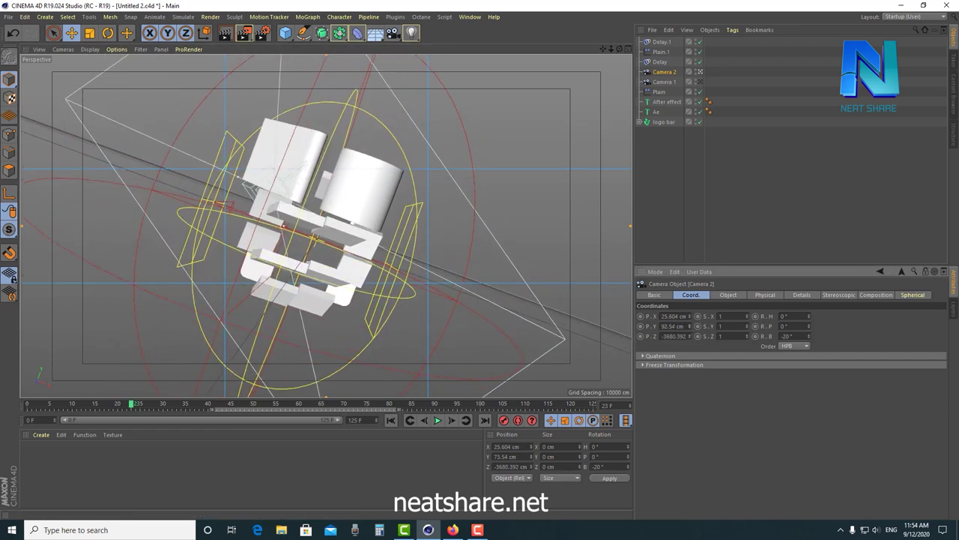
{"action": "left_click_drag", "start_coordinate": [131, 405], "coordinate": [467, 415]}
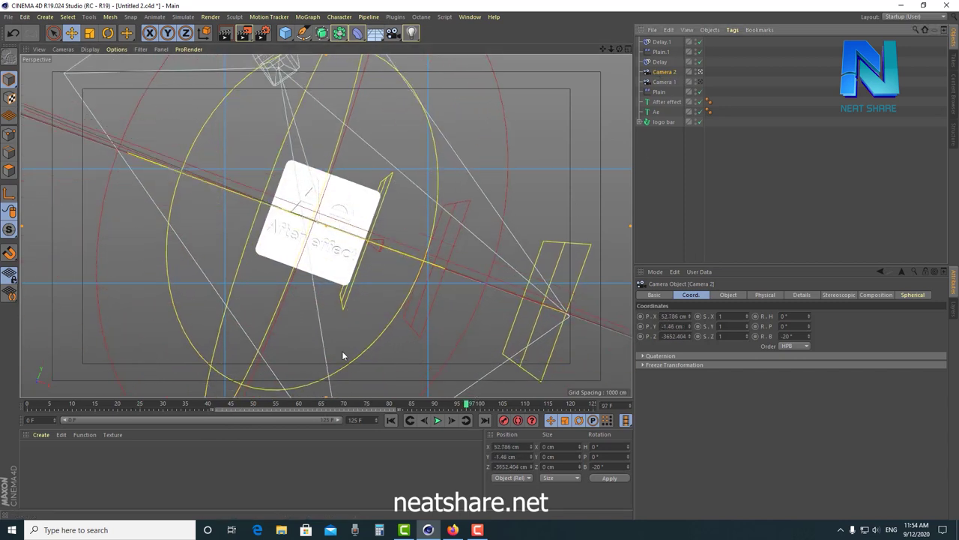
{"action": "mouse_move", "coordinate": [270, 407]}
{"action": "left_mouse_down"}
{"action": "mouse_move", "coordinate": [199, 404]}
{"action": "mouse_move", "coordinate": [421, 433]}
{"action": "left_mouse_up"}
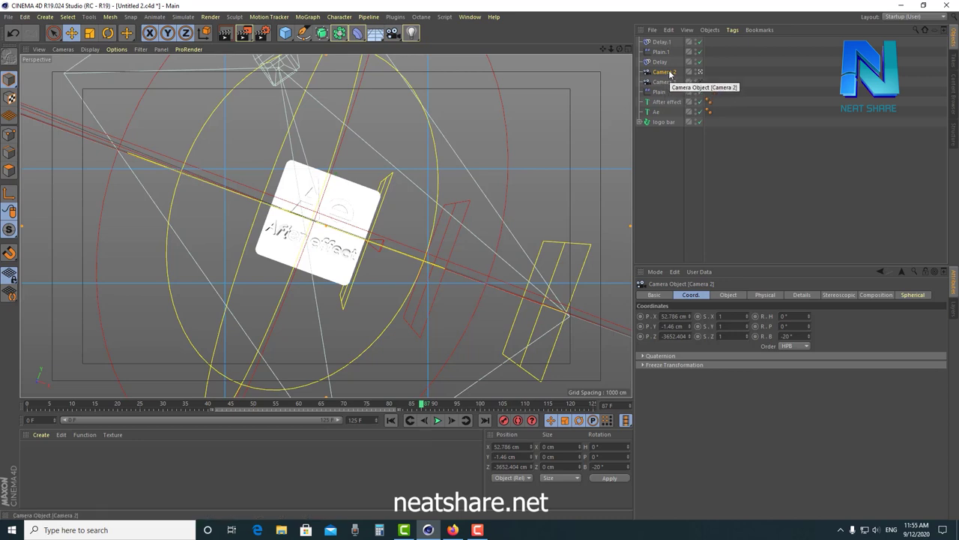
- Duplicate Camera 2, name the copy Camera 3, and look through it
{"action": "key", "text": "ctrl+c"}
{"action": "key", "text": "ctrl+v"}
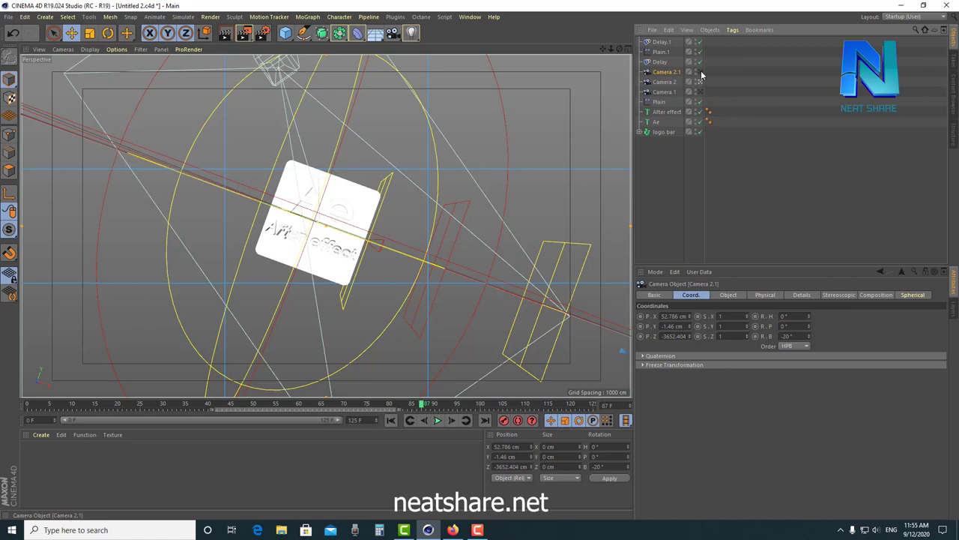
{"action": "double_click", "coordinate": [665, 72]}
{"action": "key", "text": "BackSpace"}
{"action": "key", "text": "BackSpace"}
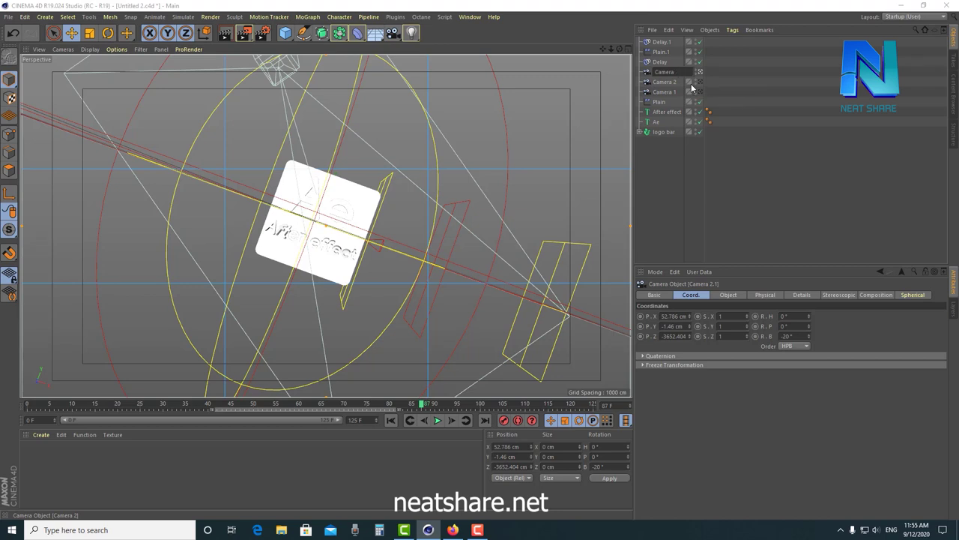
{"action": "type", "text": "3"}
{"action": "key", "text": "Return"}
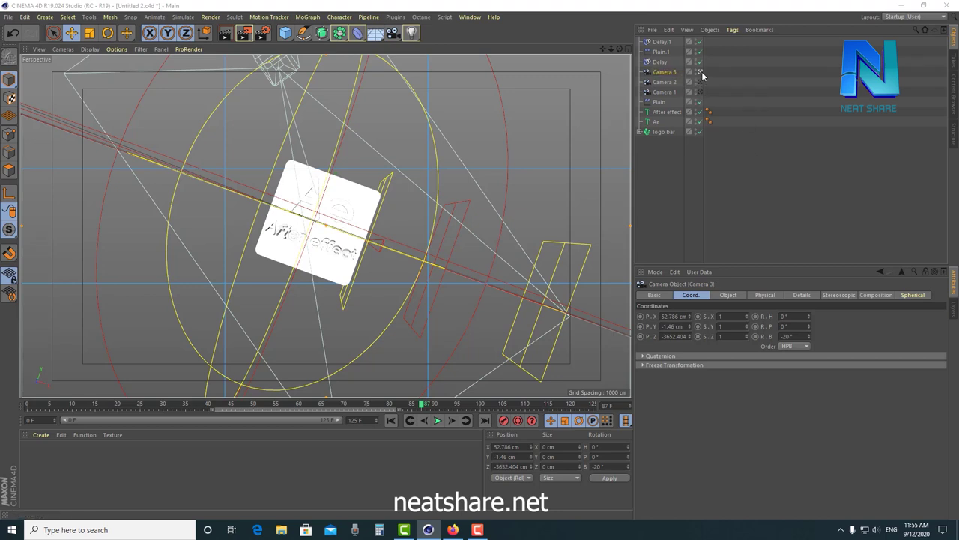
{"action": "left_click", "coordinate": [701, 71]}
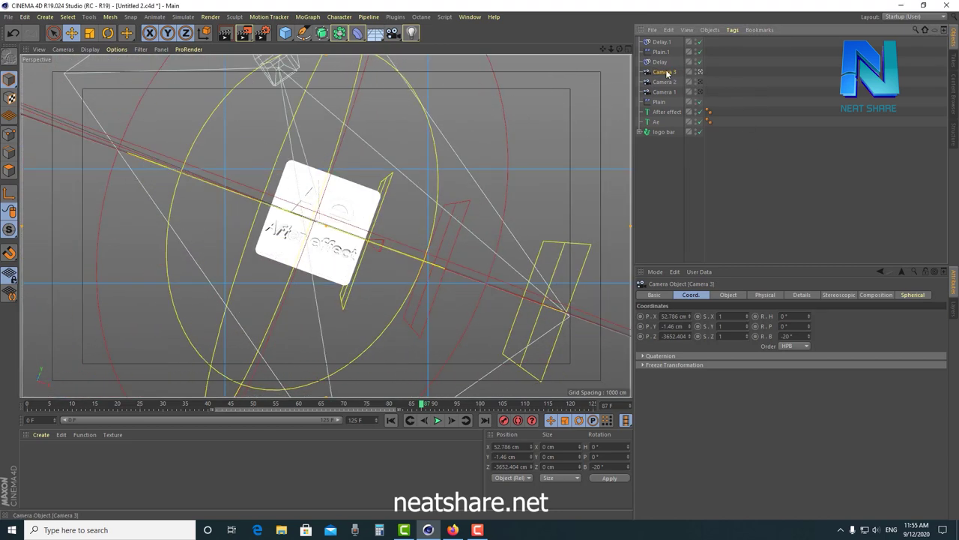
- Reset Camera 3's bank to 0°, zoom in on the logo, and tilt it down about 26°
{"action": "left_click", "coordinate": [787, 336]}
{"action": "type", "text": "0"}
{"action": "key", "text": "Return"}
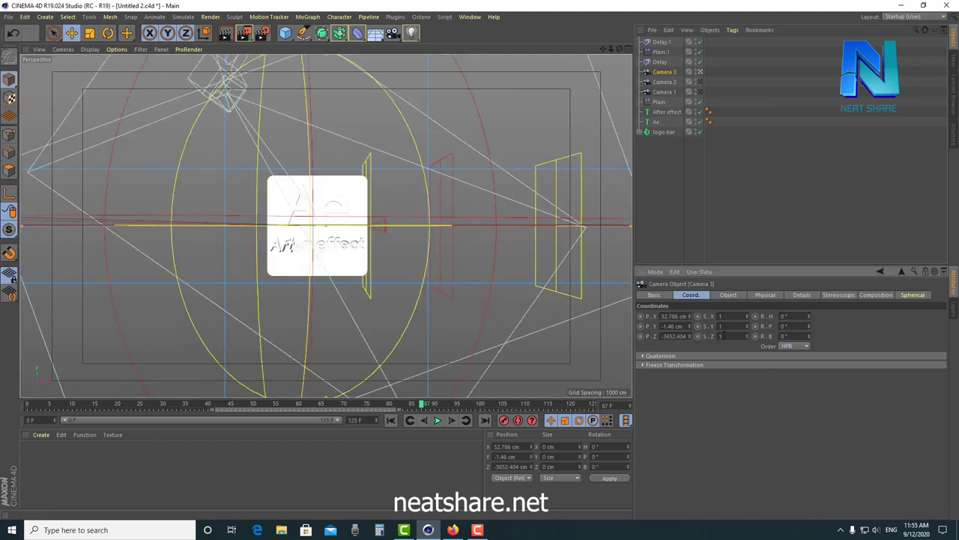
{"action": "scroll", "coordinate": [358, 223], "scroll_direction": "up", "scroll_amount": 4}
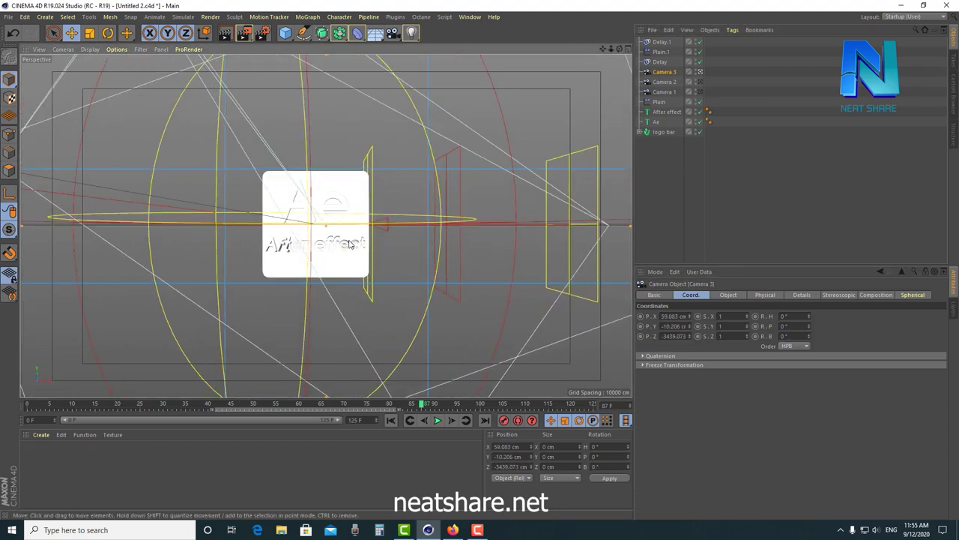
{"action": "scroll", "coordinate": [358, 224], "scroll_direction": "up", "scroll_amount": 3}
{"action": "scroll", "coordinate": [366, 204], "scroll_direction": "up", "scroll_amount": 1}
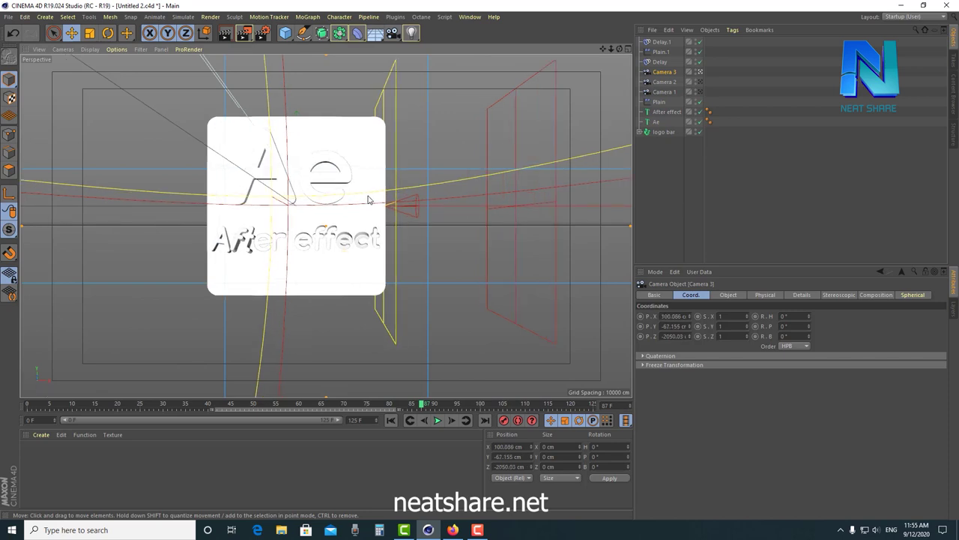
{"action": "scroll", "coordinate": [368, 199], "scroll_direction": "down", "scroll_amount": 2}
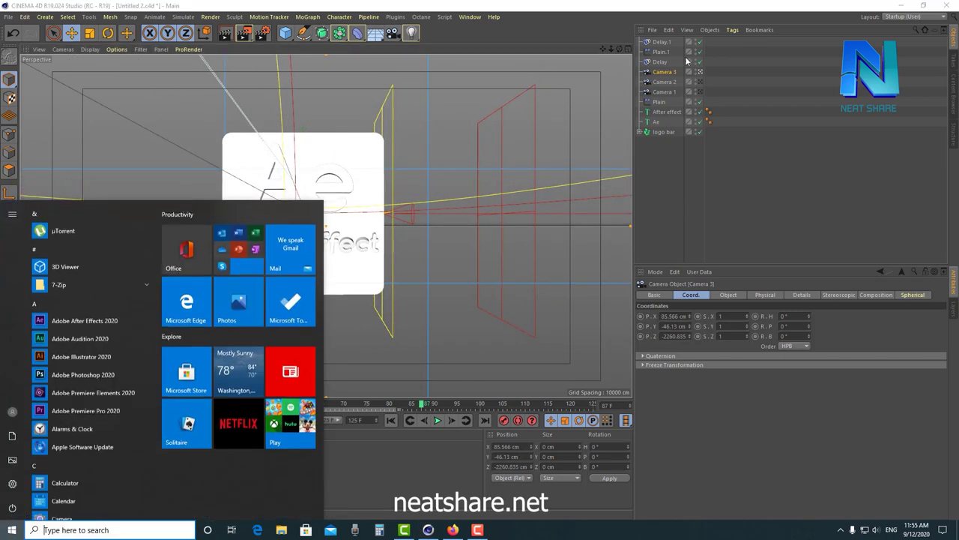
{"action": "scroll", "coordinate": [352, 242], "scroll_direction": "up", "scroll_amount": 2}
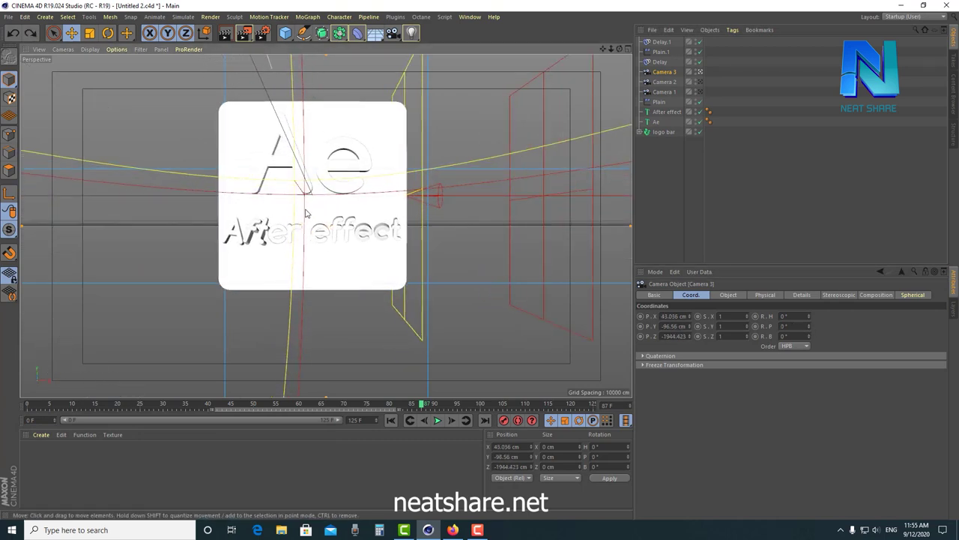
{"action": "scroll", "coordinate": [332, 177], "scroll_direction": "up", "scroll_amount": 1}
{"action": "scroll", "coordinate": [331, 178], "scroll_direction": "up", "scroll_amount": 1}
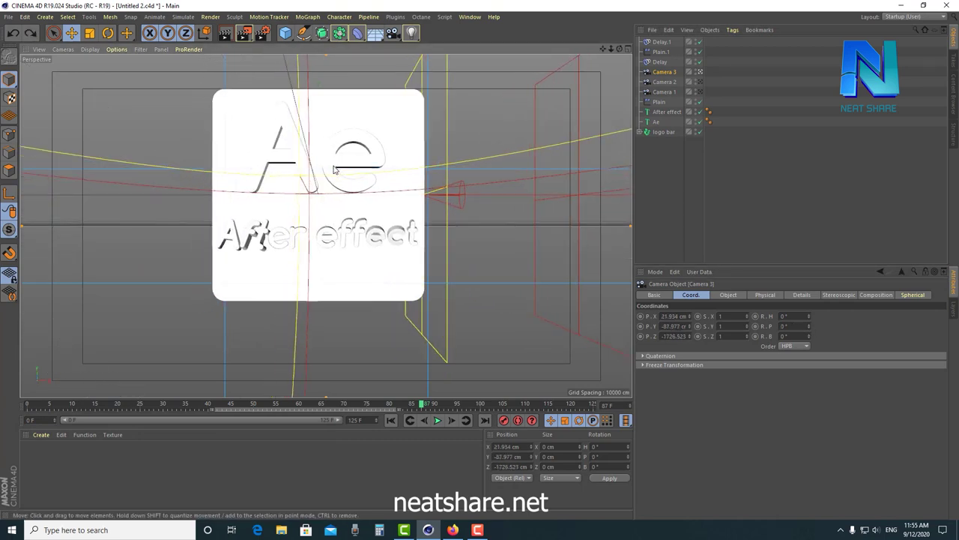
{"action": "mouse_move", "coordinate": [332, 178]}
{"action": "left_mouse_down", "text": "alt"}
{"action": "mouse_move", "coordinate": [340, 187]}
{"action": "mouse_move", "coordinate": [330, 212]}
{"action": "left_mouse_up", "text": "alt"}
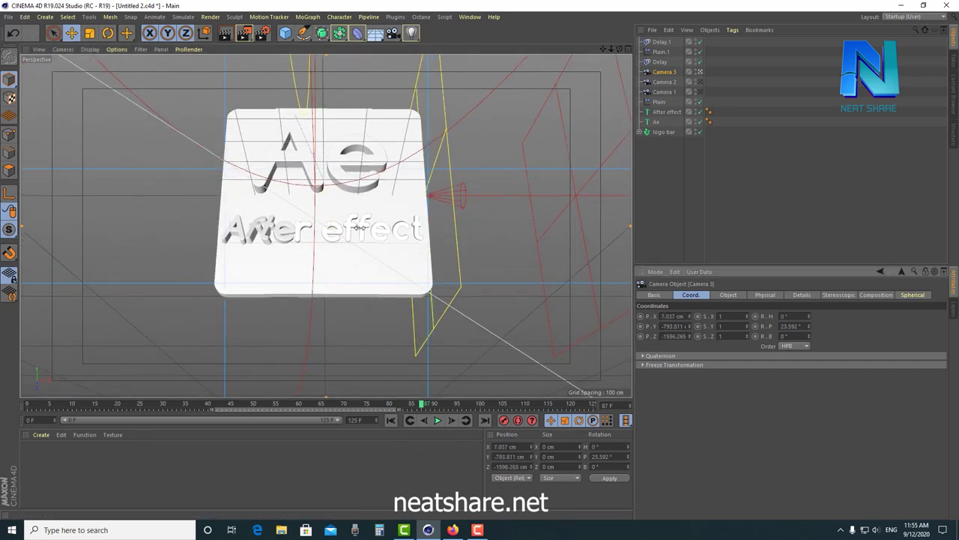
{"action": "left_click_drag", "start_coordinate": [360, 227], "coordinate": [353, 228], "text": "alt"}
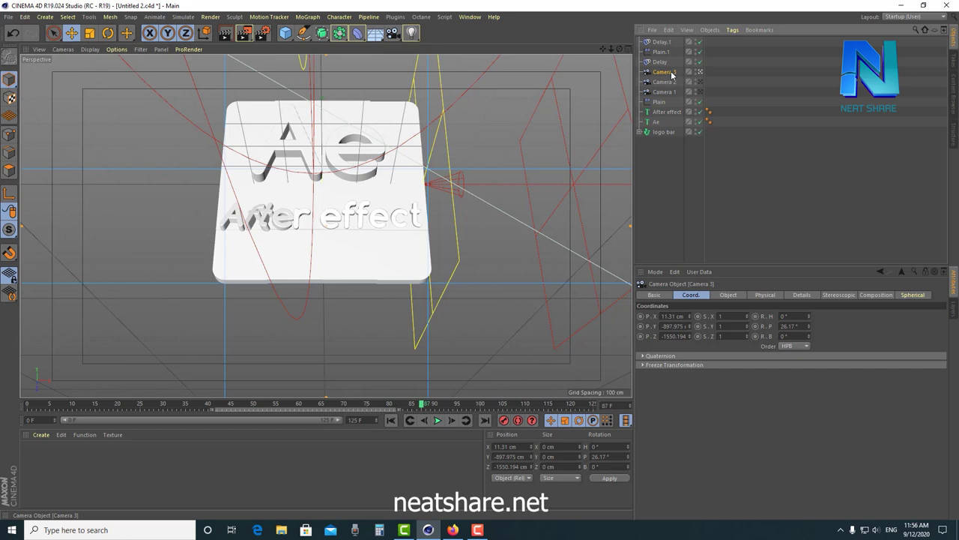
- Duplicate Camera 3 and name the copy Camera 4
{"action": "left_click_drag", "start_coordinate": [672, 74], "coordinate": [665, 71], "text": "ctrl"}
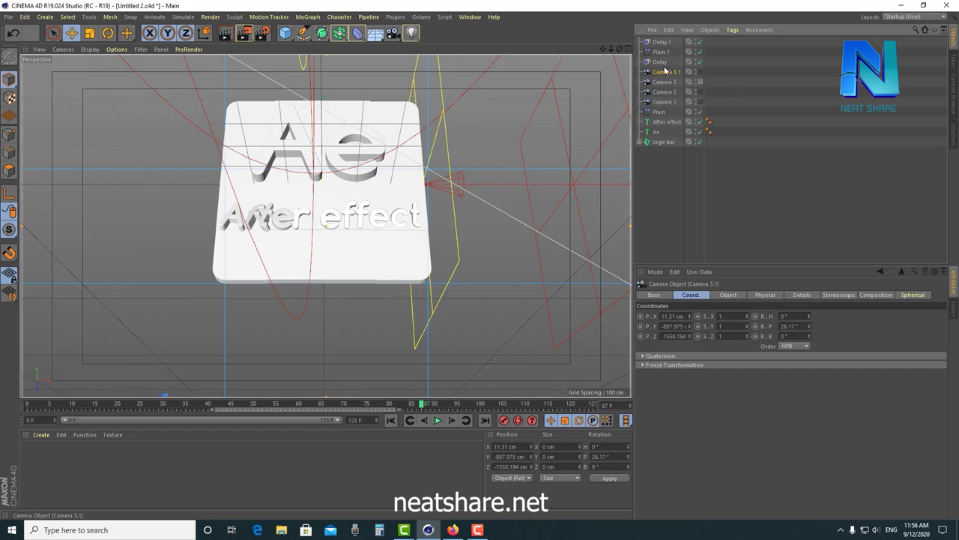
{"action": "double_click", "coordinate": [674, 72]}
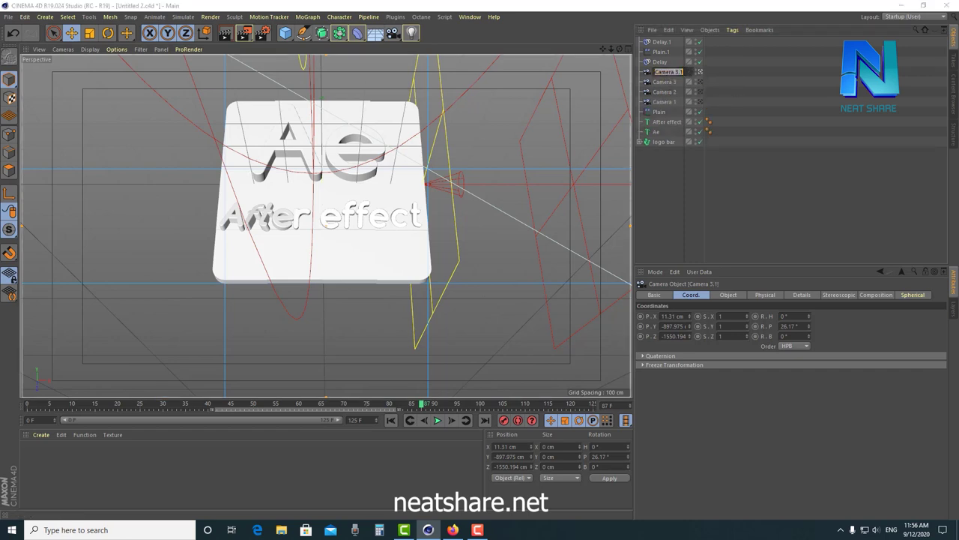
{"action": "key", "text": "BackSpace"}
{"action": "key", "text": "BackSpace"}
{"action": "key", "text": "Return"}
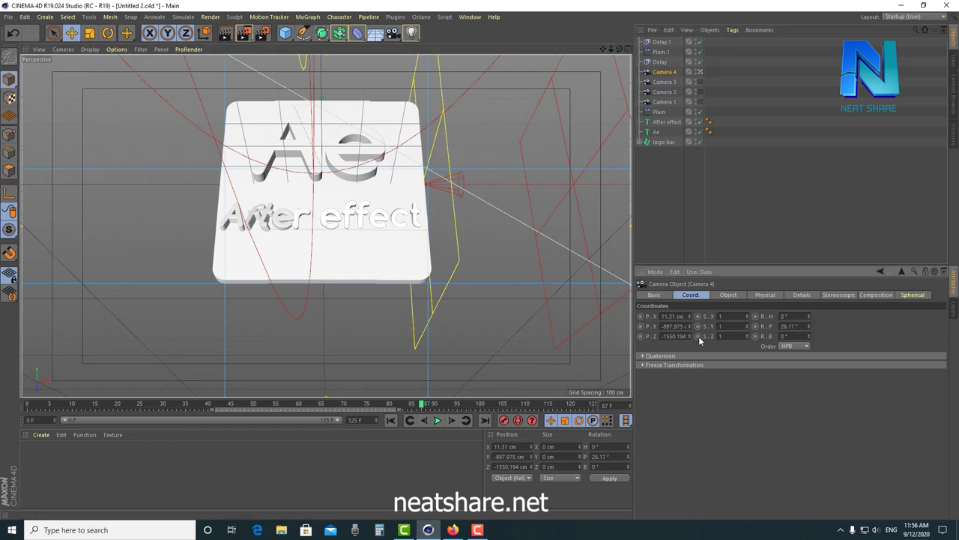
- Move Camera 4 closer to the After effect plate and lower the plate in frame
{"action": "left_click_drag", "start_coordinate": [689, 337], "coordinate": [688, 352]}
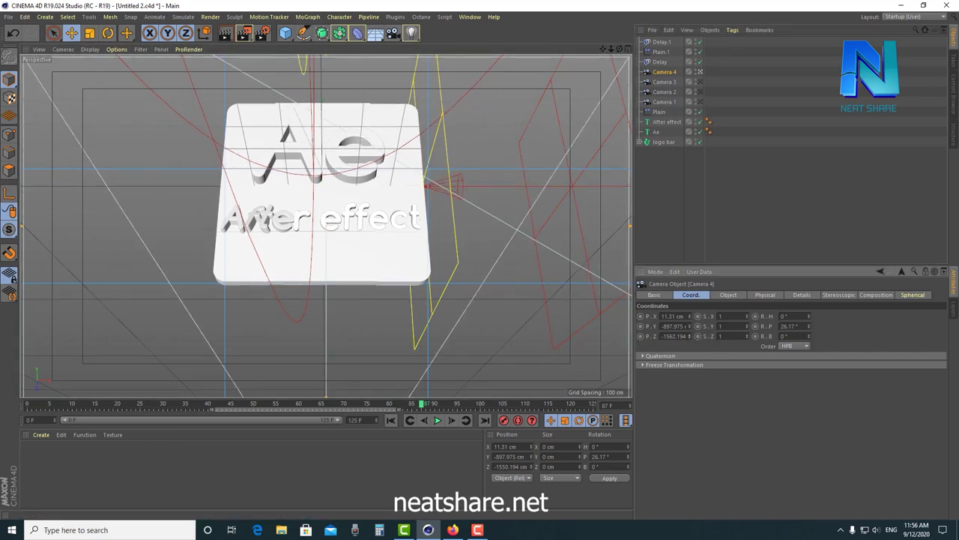
{"action": "left_click_drag", "start_coordinate": [689, 337], "coordinate": [689, 300]}
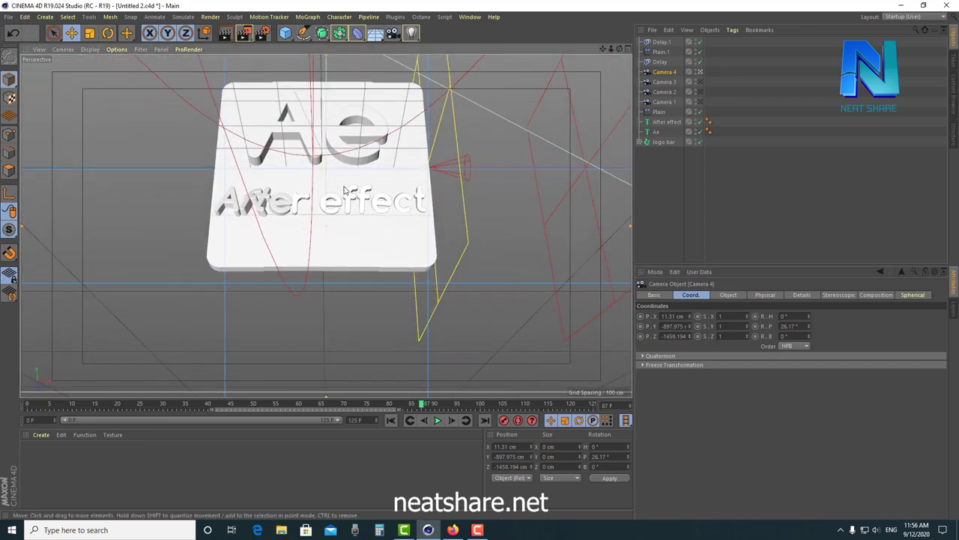
{"action": "middle_click_drag", "start_coordinate": [344, 190], "coordinate": [345, 203], "text": "alt"}
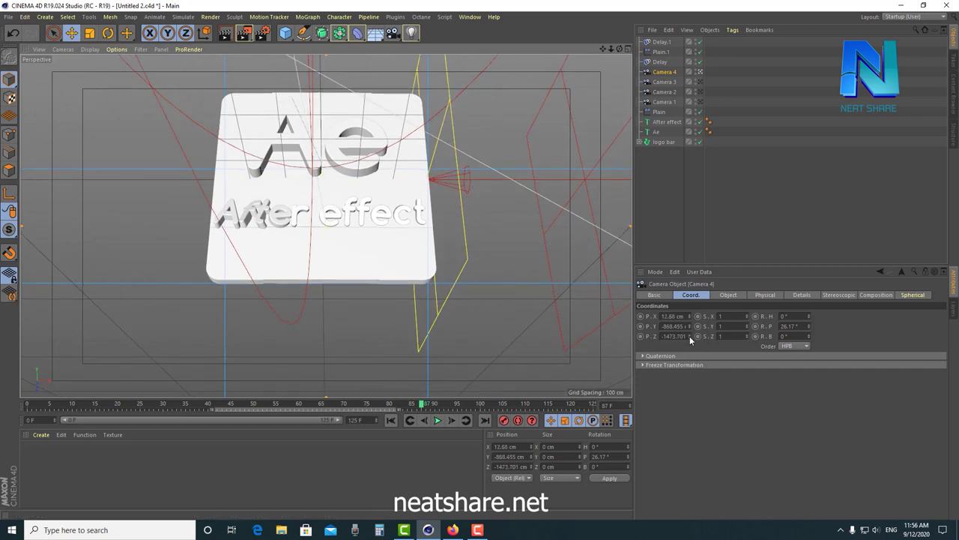
{"action": "left_click", "coordinate": [743, 235]}
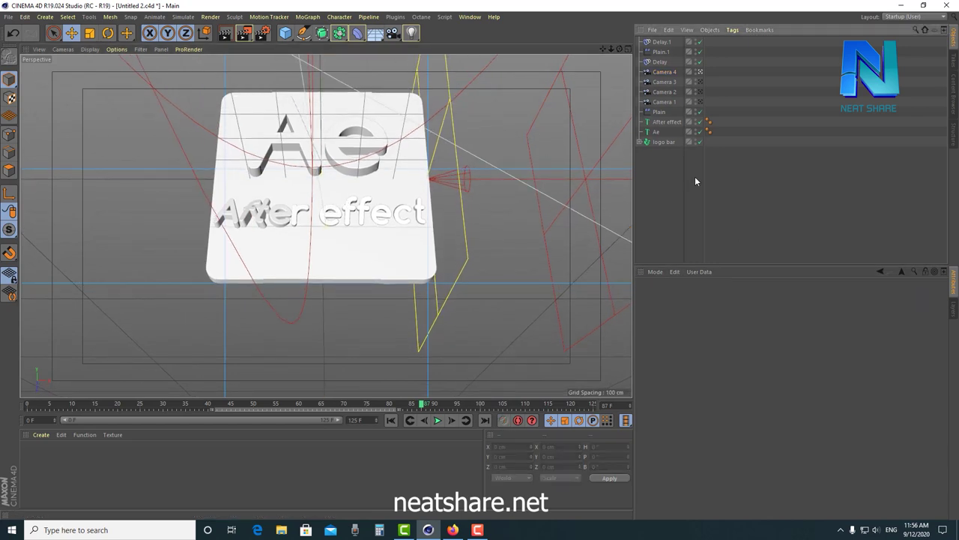
- Leave Camera 4's view, select Camera 1 through Camera 4, and create a Camera Morph from them
{"action": "left_click", "coordinate": [664, 91]}
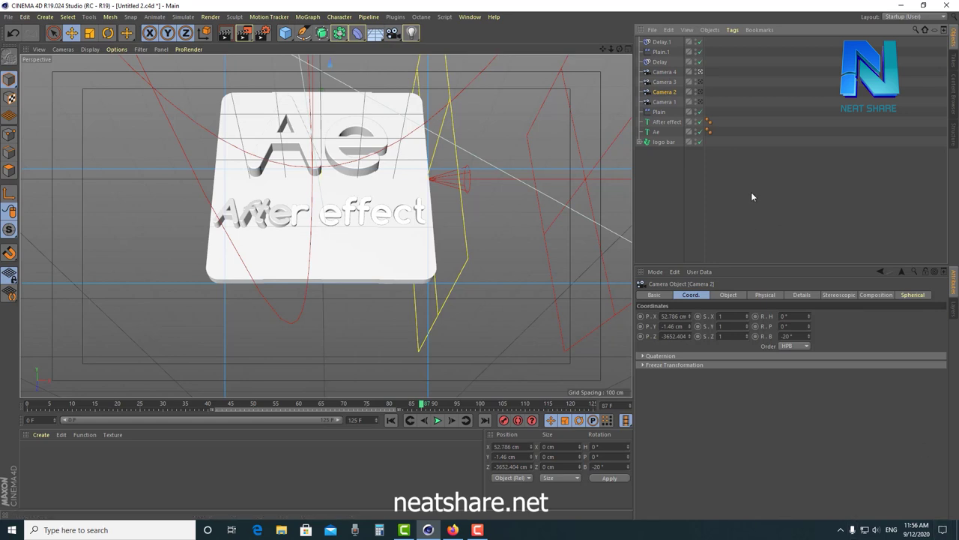
{"action": "left_click", "coordinate": [700, 72]}
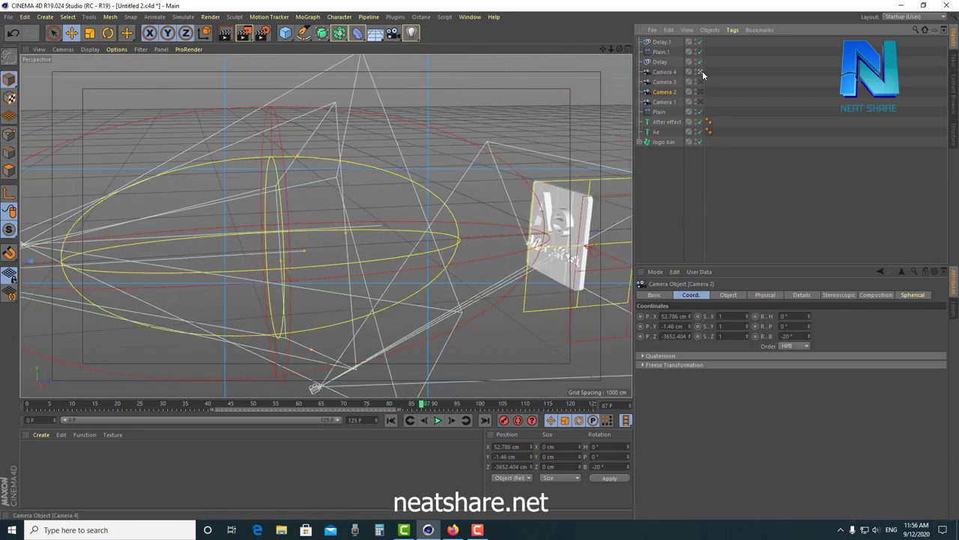
{"action": "left_click", "coordinate": [664, 102]}
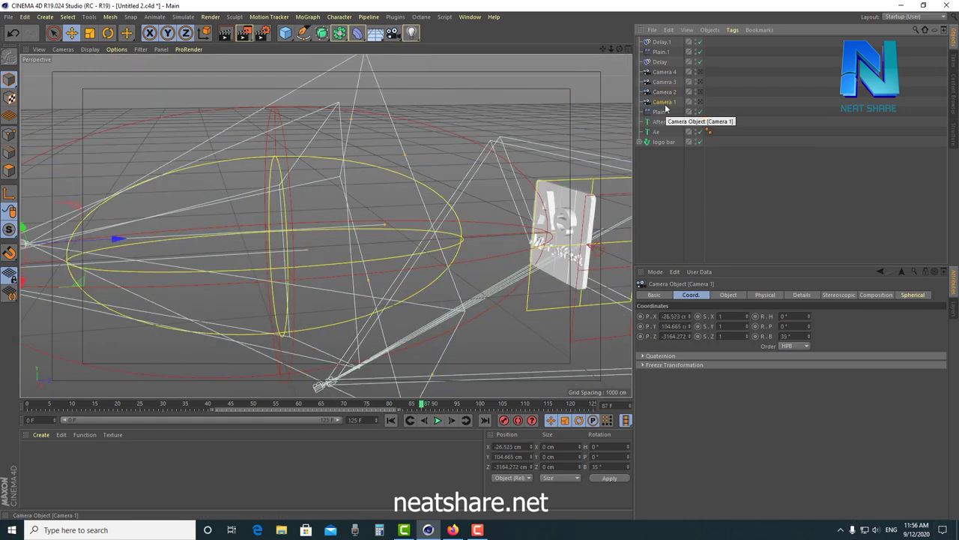
{"action": "left_click", "coordinate": [663, 72], "text": "shift"}
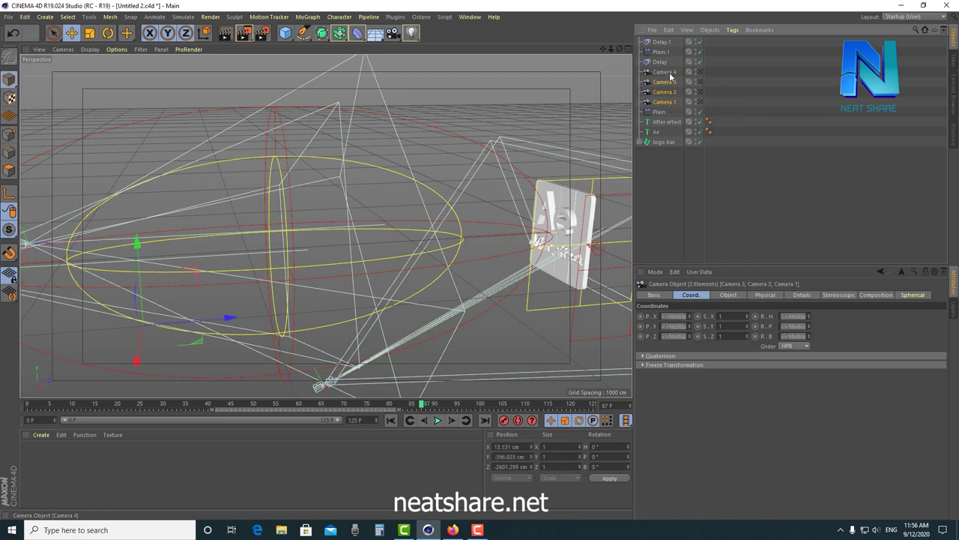
{"action": "left_click", "coordinate": [45, 16]}
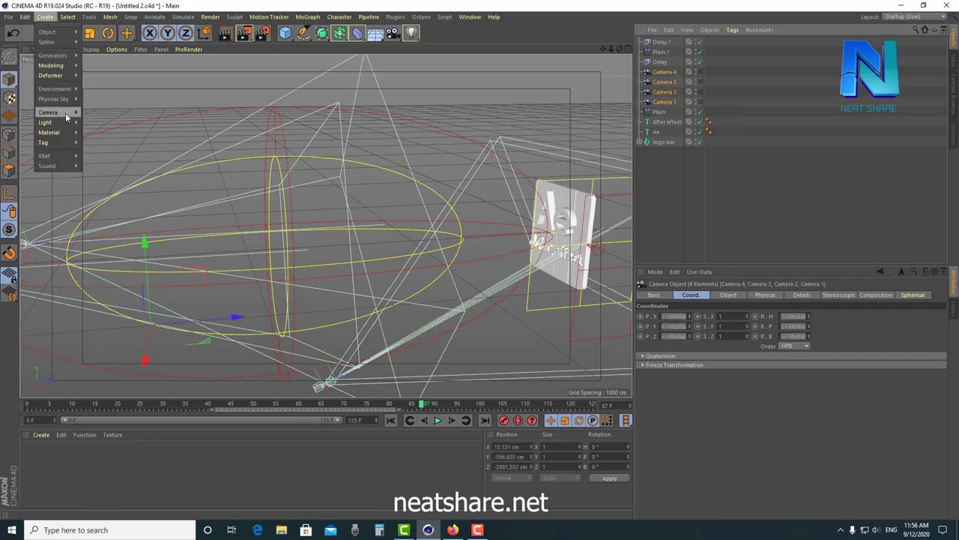
{"action": "mouse_move", "coordinate": [48, 112]}
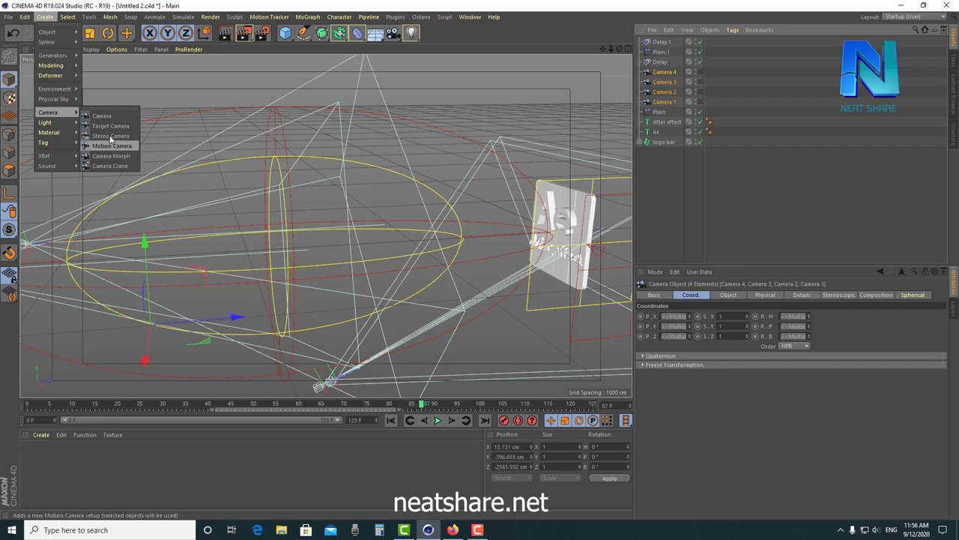
{"action": "left_click", "coordinate": [111, 156]}
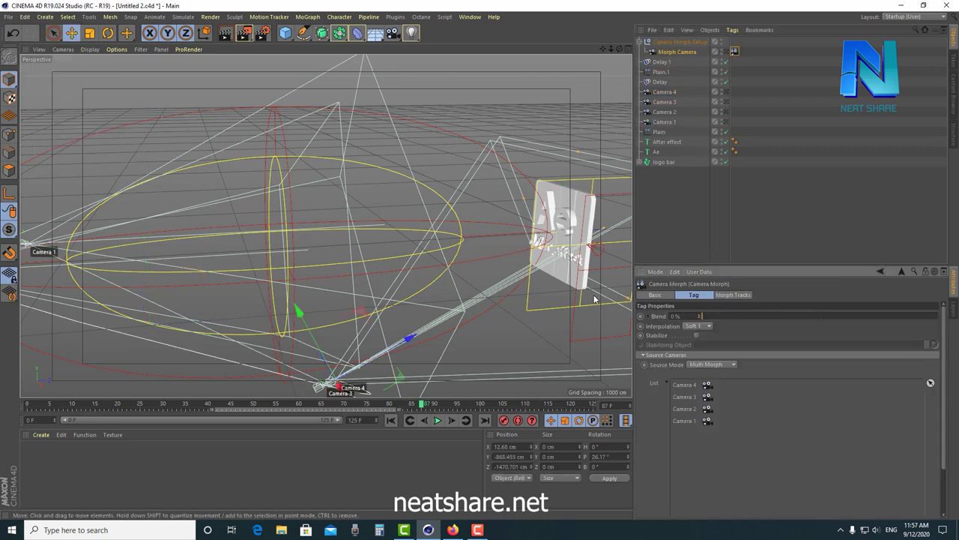
- Put Camera 1 first among the Source Cameras, view through the Morph Camera, and return to frame 0
{"action": "left_click_drag", "start_coordinate": [687, 384], "coordinate": [688, 405]}
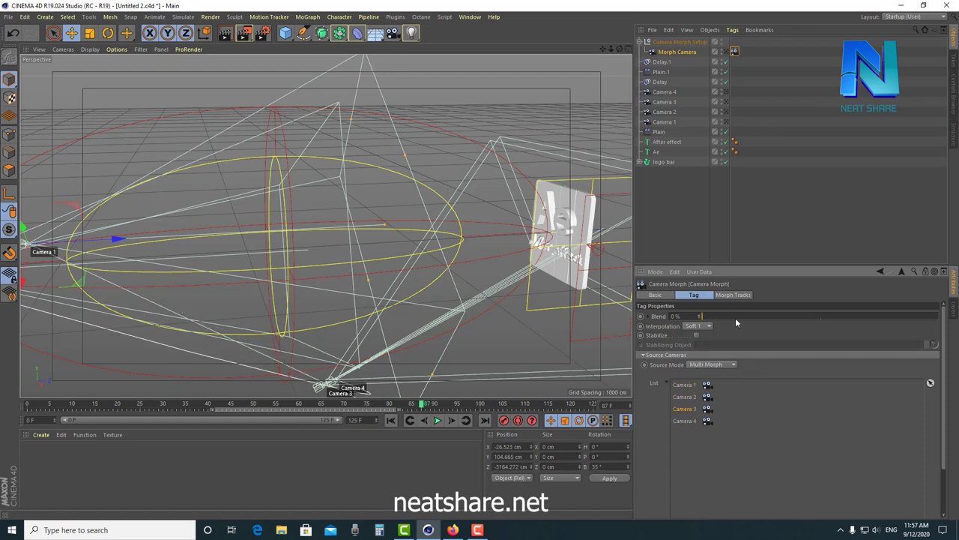
{"action": "left_click", "coordinate": [728, 52]}
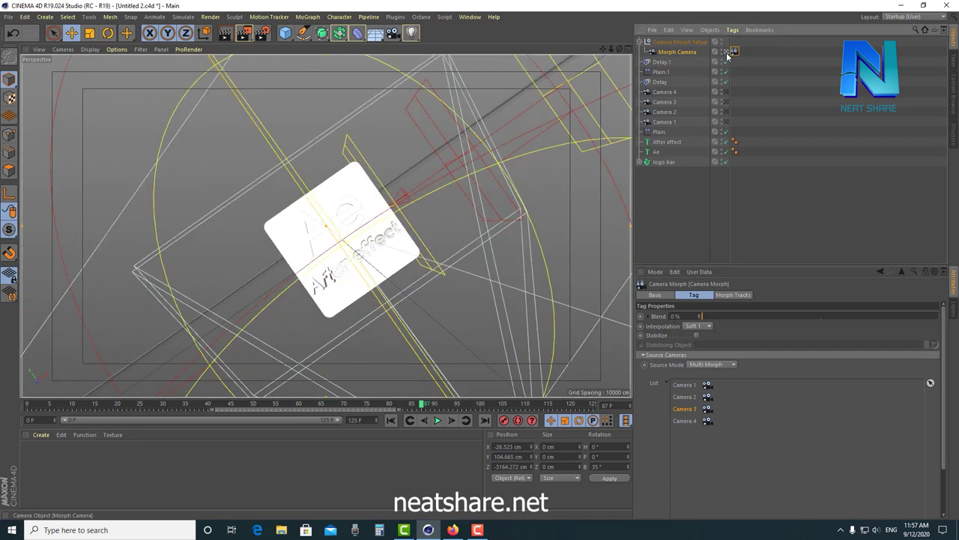
{"action": "left_click", "coordinate": [679, 53]}
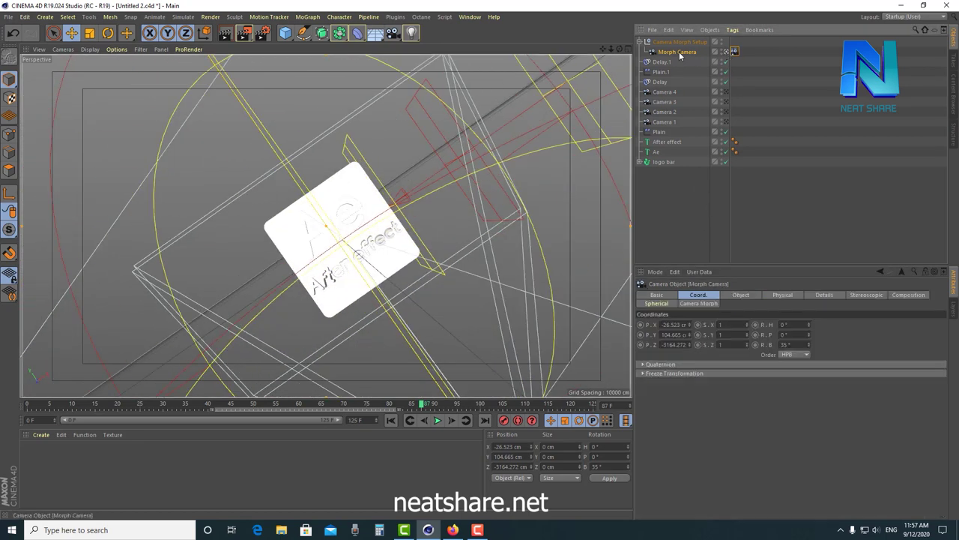
{"action": "left_click", "coordinate": [734, 52]}
{"action": "left_click", "coordinate": [687, 386]}
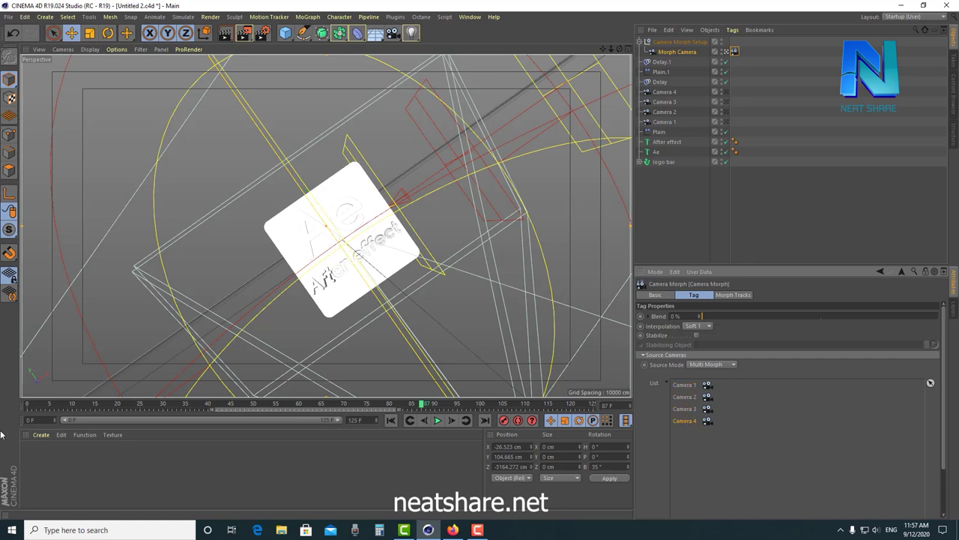
{"action": "left_click", "coordinate": [28, 405]}
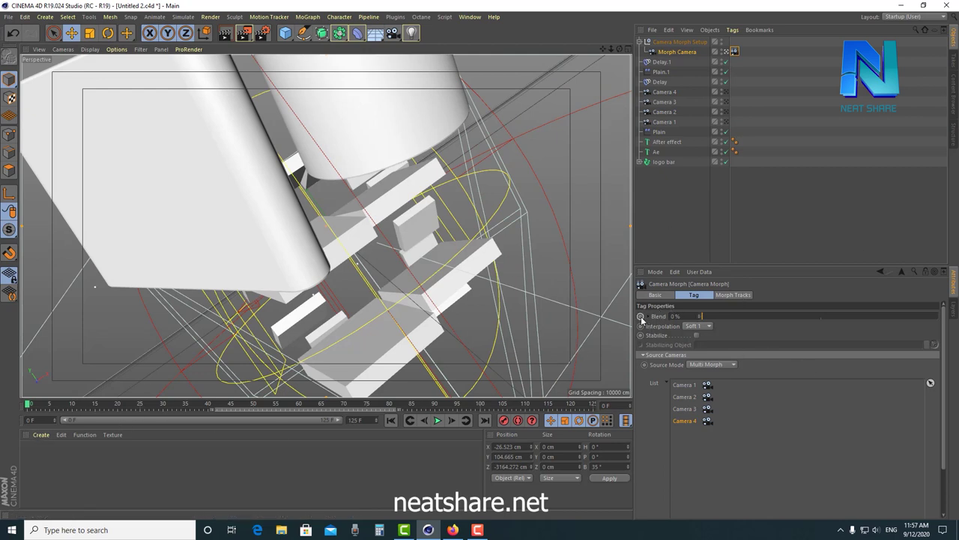
- Key the Blend at 0% on frame 0, then raise Blend to about 44% near frame 35
{"action": "left_click", "coordinate": [640, 316]}
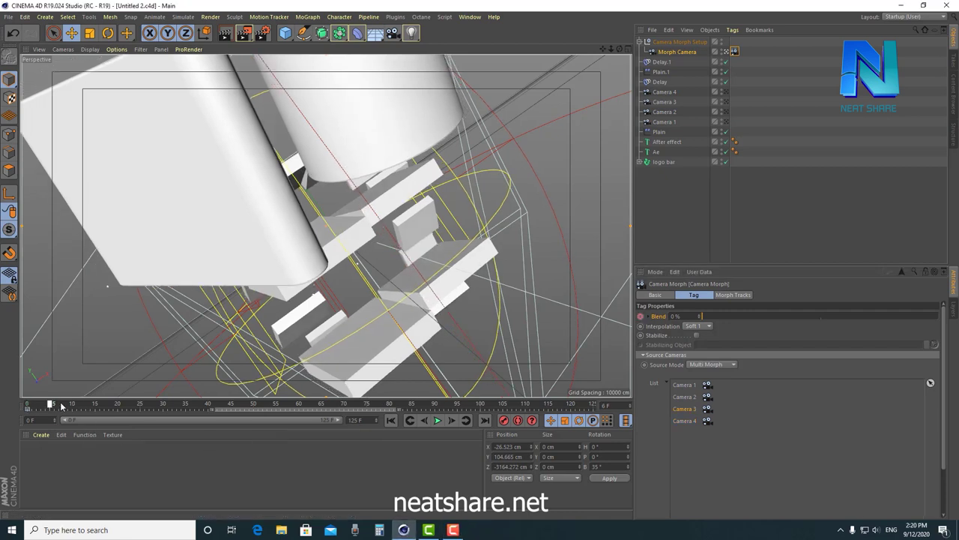
{"action": "left_click_drag", "start_coordinate": [62, 405], "coordinate": [159, 404]}
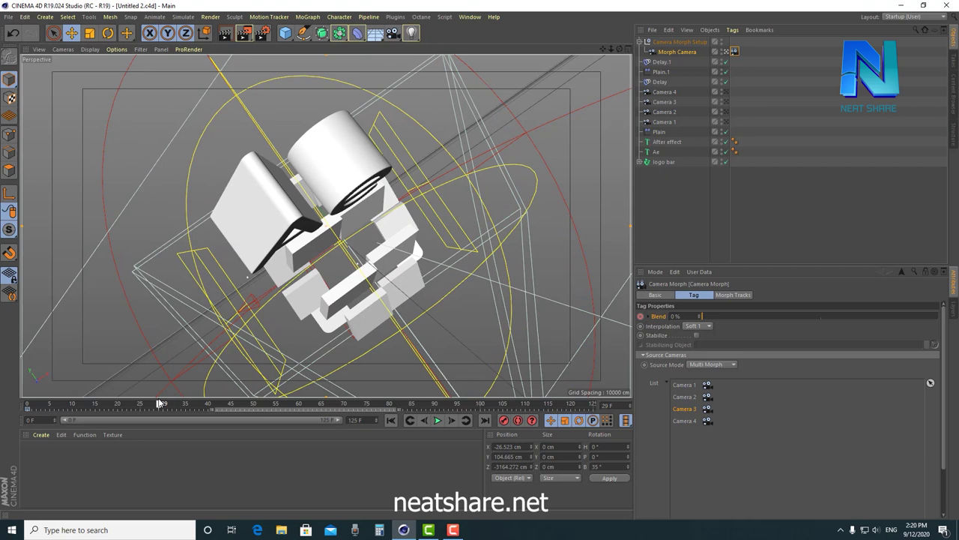
{"action": "left_click_drag", "start_coordinate": [159, 403], "coordinate": [187, 412]}
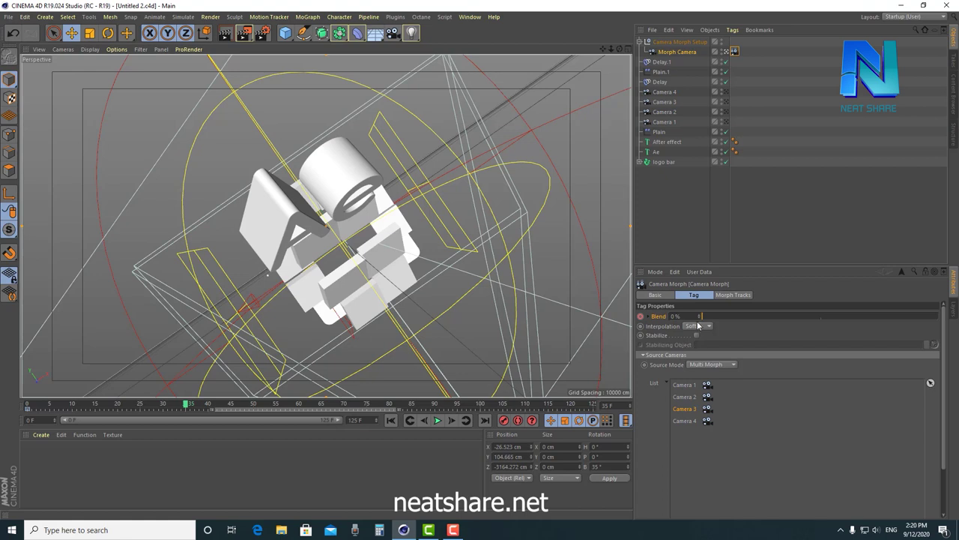
{"action": "left_click_drag", "start_coordinate": [703, 316], "coordinate": [804, 317]}
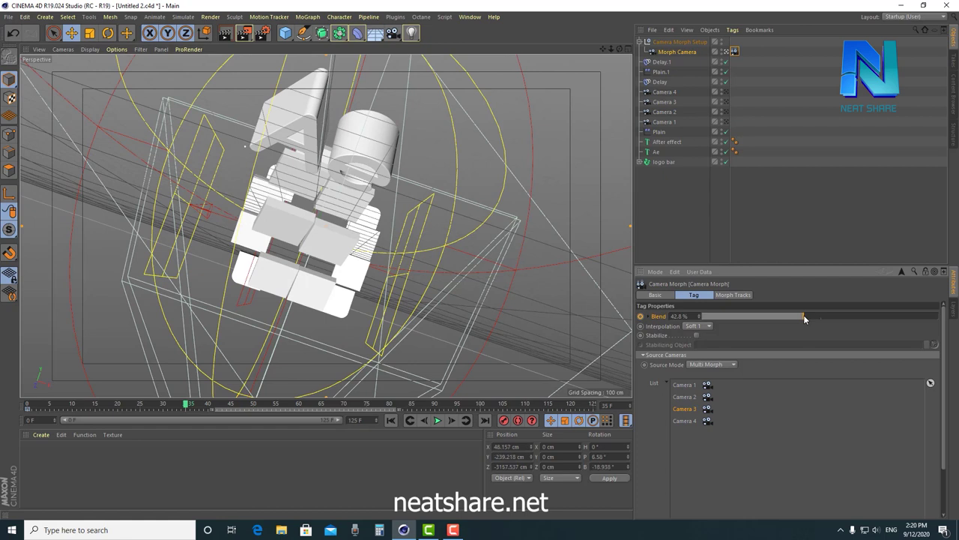
{"action": "mouse_move", "coordinate": [805, 317]}
{"action": "left_mouse_down"}
{"action": "mouse_move", "coordinate": [815, 316]}
{"action": "mouse_move", "coordinate": [807, 316]}
{"action": "left_mouse_up"}
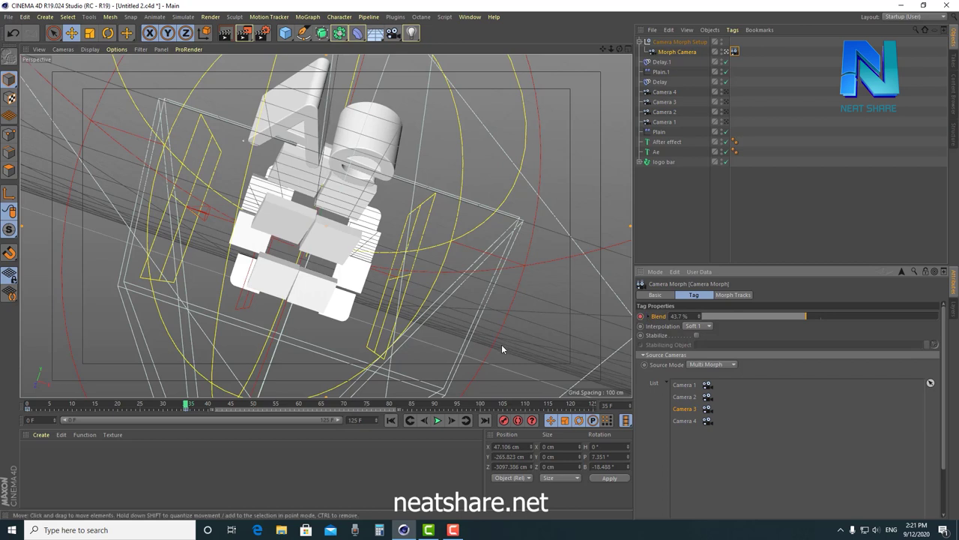
{"action": "left_click_drag", "start_coordinate": [186, 405], "coordinate": [344, 422]}
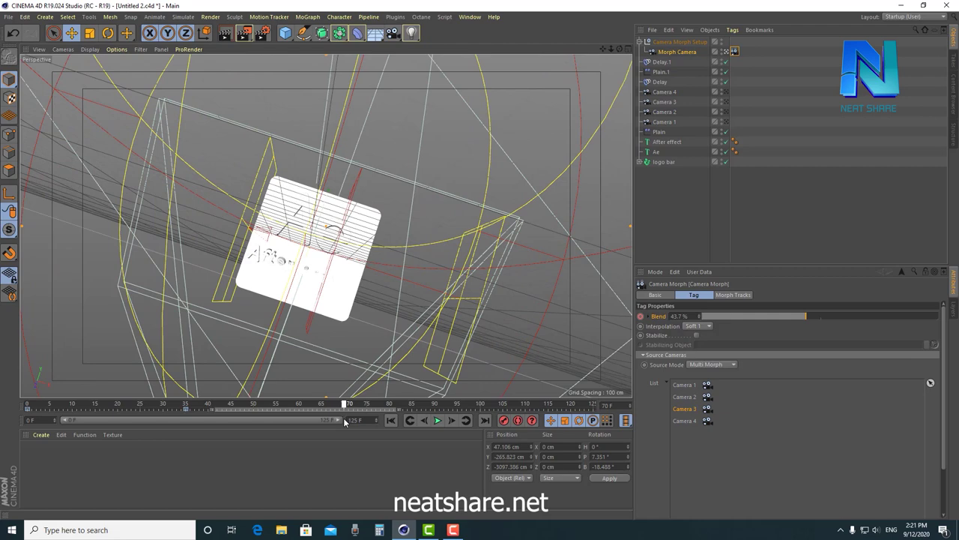
- Raise Blend to about 84%, then key Blend at 100% on frame 125 and rewind to frame 0
{"action": "mouse_move", "coordinate": [816, 320]}
{"action": "left_mouse_down"}
{"action": "mouse_move", "coordinate": [923, 333]}
{"action": "mouse_move", "coordinate": [846, 329]}
{"action": "mouse_move", "coordinate": [903, 330]}
{"action": "left_mouse_up"}
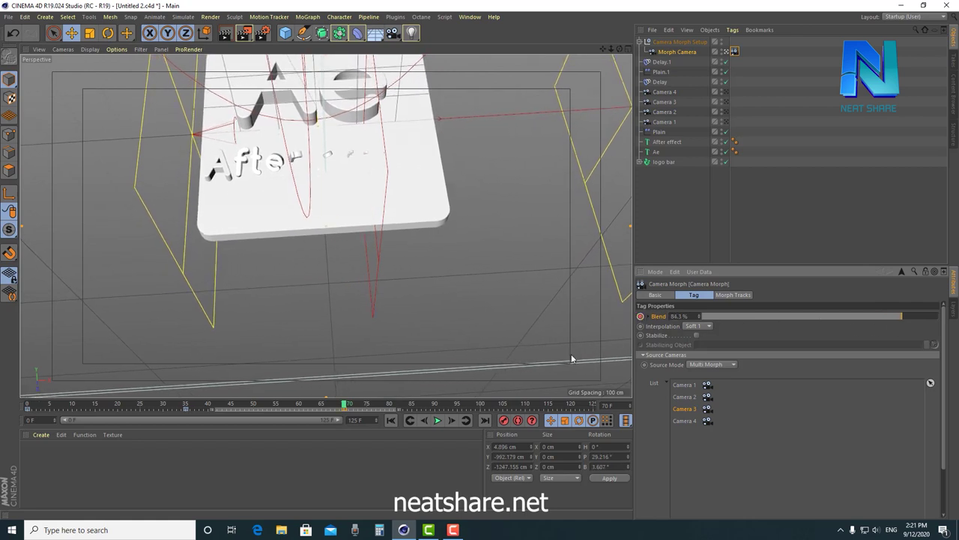
{"action": "left_click_drag", "start_coordinate": [348, 406], "coordinate": [600, 405]}
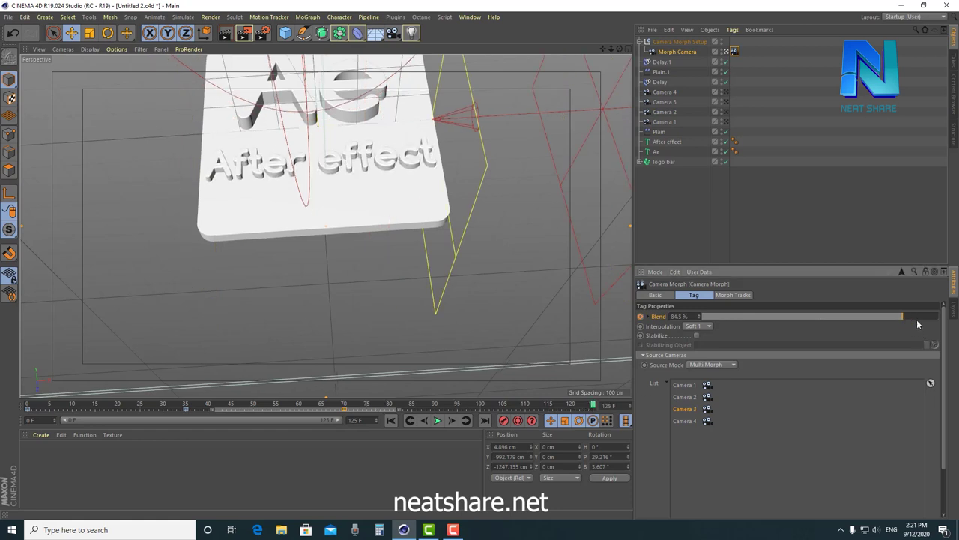
{"action": "left_click_drag", "start_coordinate": [903, 321], "coordinate": [930, 331]}
{"action": "left_click", "coordinate": [641, 317]}
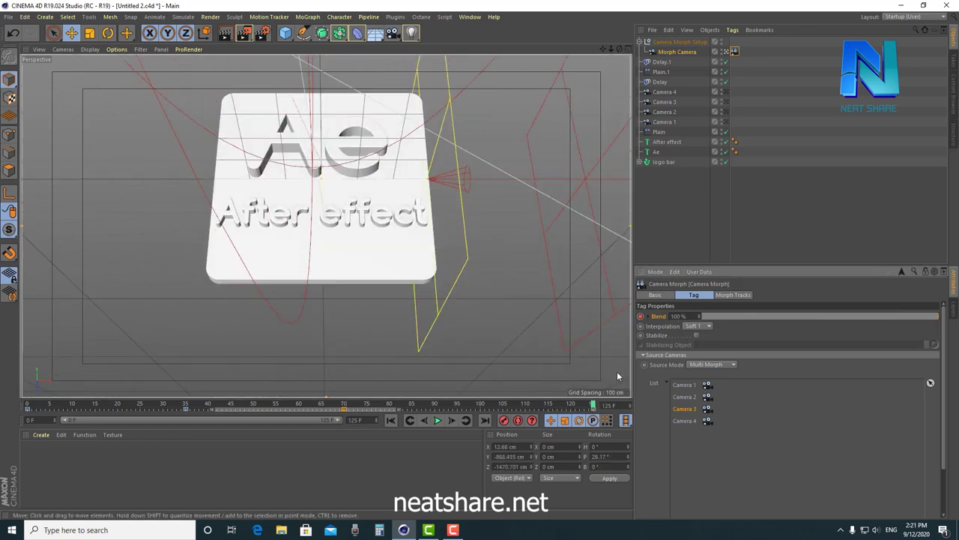
{"action": "left_click_drag", "start_coordinate": [488, 405], "coordinate": [2, 481]}
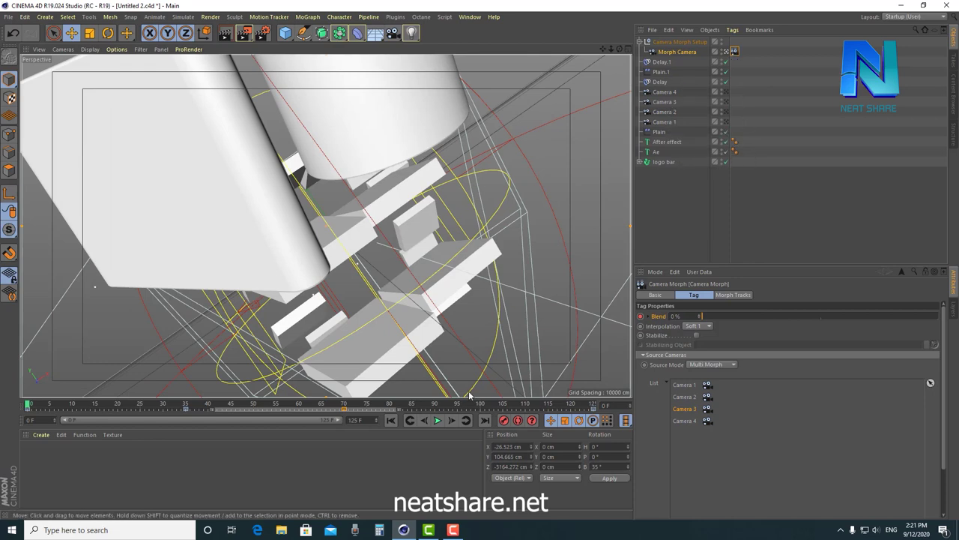
{"action": "left_click", "coordinate": [438, 422]}
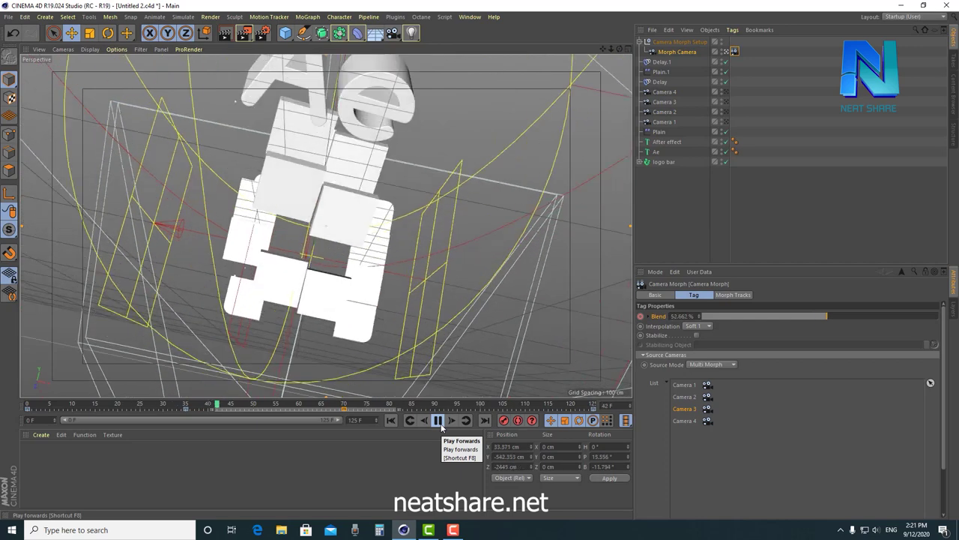
{"action": "left_click", "coordinate": [439, 422]}
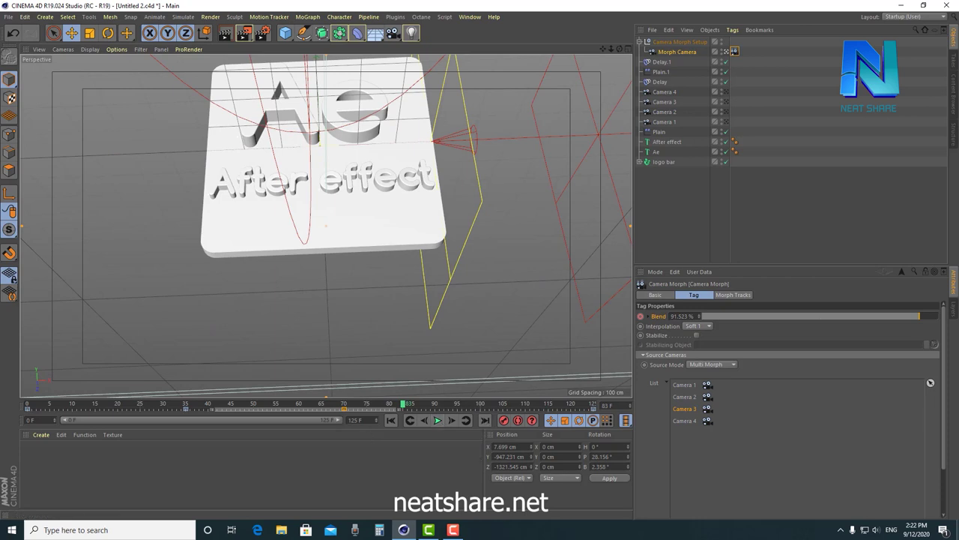
{"action": "mouse_move", "coordinate": [120, 405]}
{"action": "left_mouse_down"}
{"action": "mouse_move", "coordinate": [293, 405]}
{"action": "mouse_move", "coordinate": [313, 385]}
{"action": "mouse_move", "coordinate": [80, 434]}
{"action": "mouse_move", "coordinate": [338, 435]}
{"action": "left_mouse_up"}
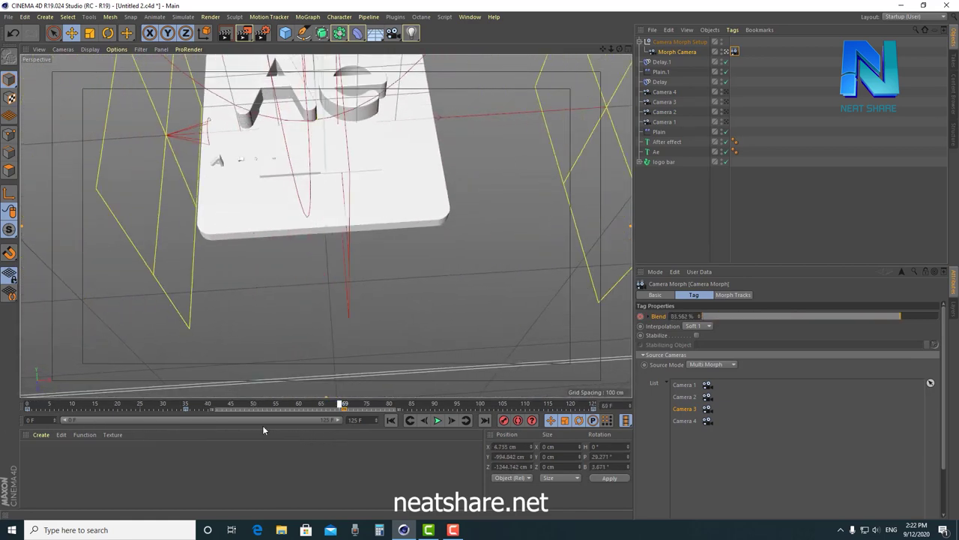
- Look through Cameras 1 and 2 and scrub the morph between frames 0 and 13
{"action": "left_click_drag", "start_coordinate": [263, 429], "coordinate": [1, 418]}
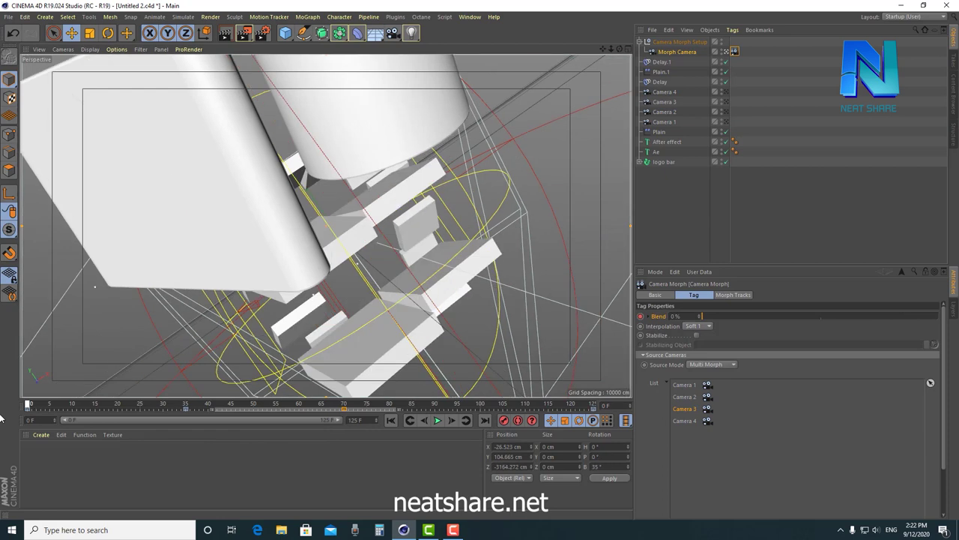
{"action": "left_click", "coordinate": [725, 122]}
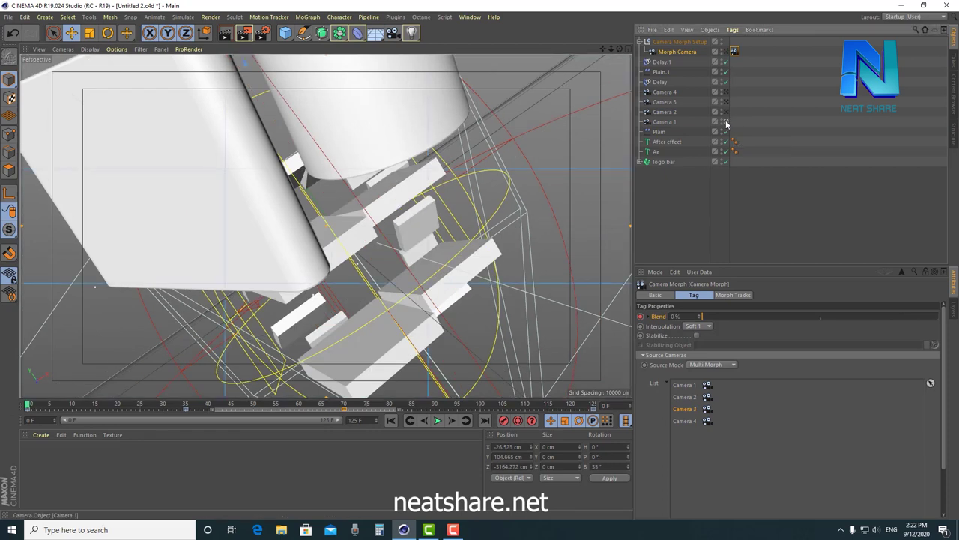
{"action": "left_click", "coordinate": [725, 112]}
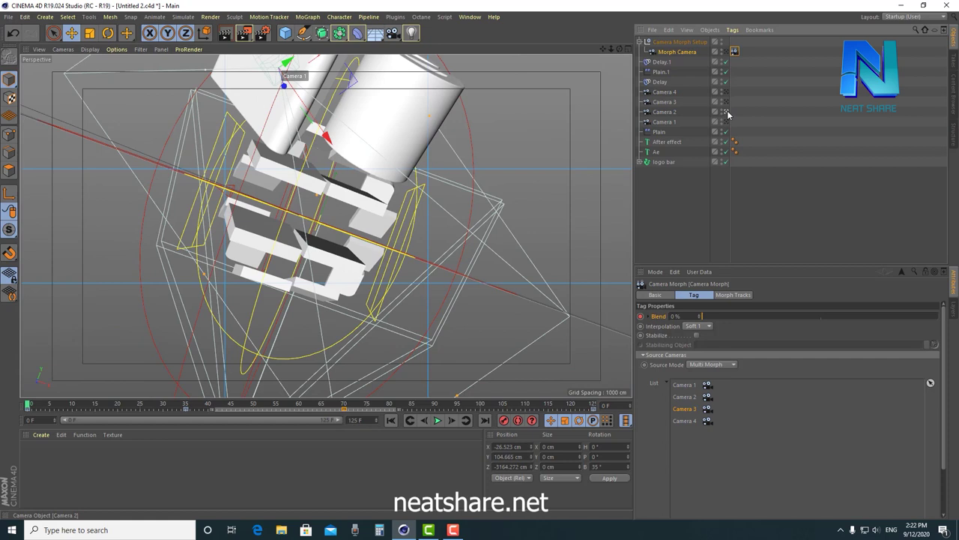
{"action": "mouse_move", "coordinate": [76, 407]}
{"action": "left_mouse_down"}
{"action": "mouse_move", "coordinate": [145, 405]}
{"action": "mouse_move", "coordinate": [29, 405]}
{"action": "left_mouse_up"}
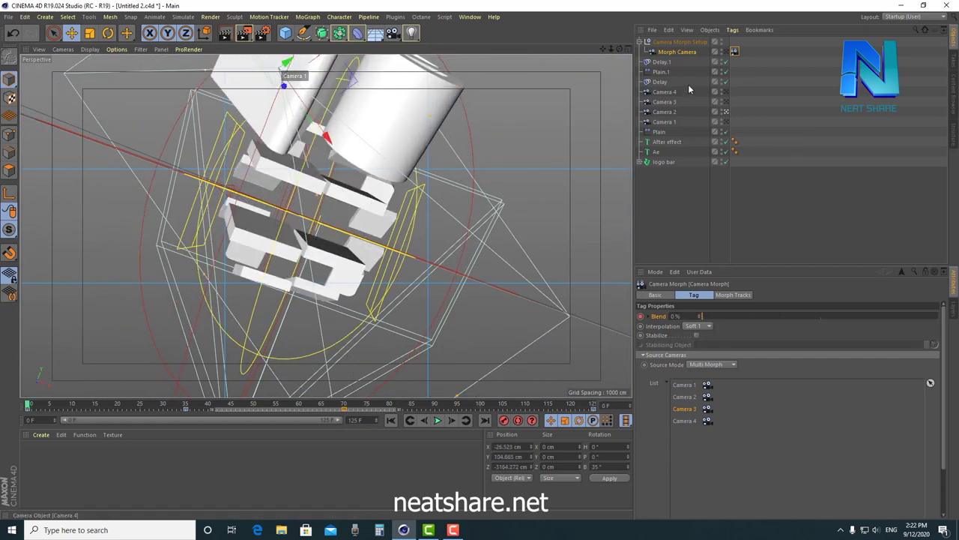
{"action": "mouse_move", "coordinate": [33, 405]}
{"action": "left_mouse_down"}
{"action": "mouse_move", "coordinate": [256, 423]}
{"action": "mouse_move", "coordinate": [86, 405]}
{"action": "left_mouse_up"}
{"action": "mouse_move", "coordinate": [43, 432]}
{"action": "left_mouse_down"}
{"action": "mouse_move", "coordinate": [185, 423]}
{"action": "mouse_move", "coordinate": [190, 432]}
{"action": "mouse_move", "coordinate": [2, 435]}
{"action": "left_mouse_up"}
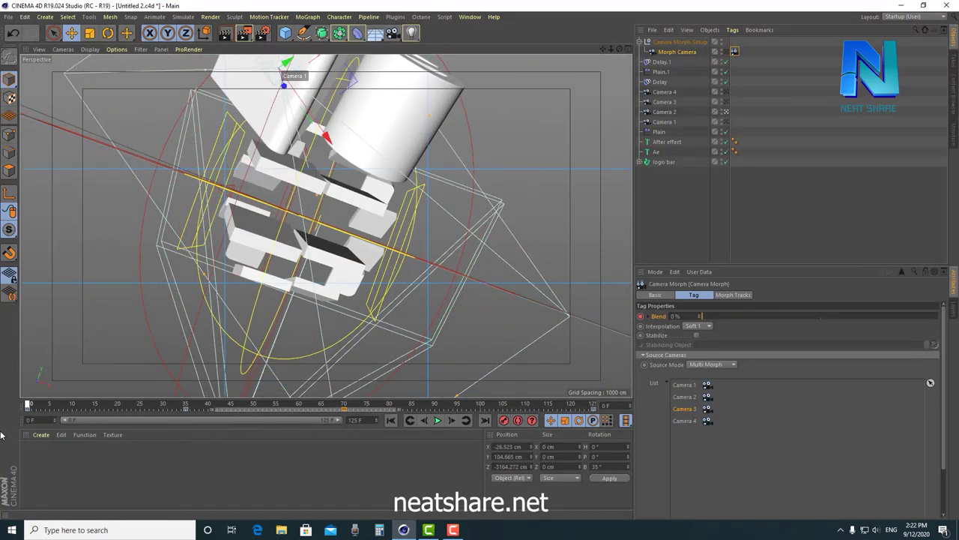
- Look through the Morph Camera and play the morph from the start, stopping at frame 42
{"action": "left_click", "coordinate": [726, 51]}
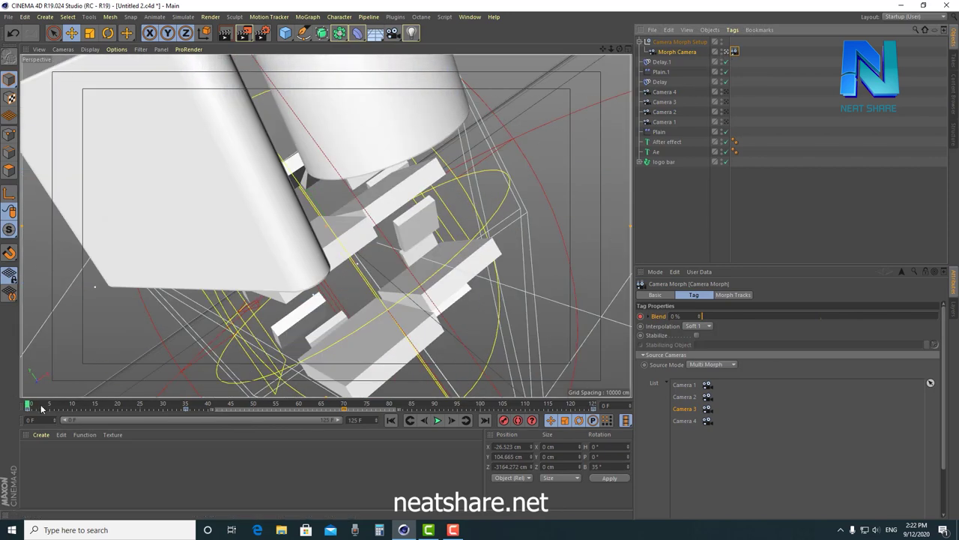
{"action": "left_click_drag", "start_coordinate": [33, 405], "coordinate": [150, 408]}
{"action": "left_click", "coordinate": [391, 420]}
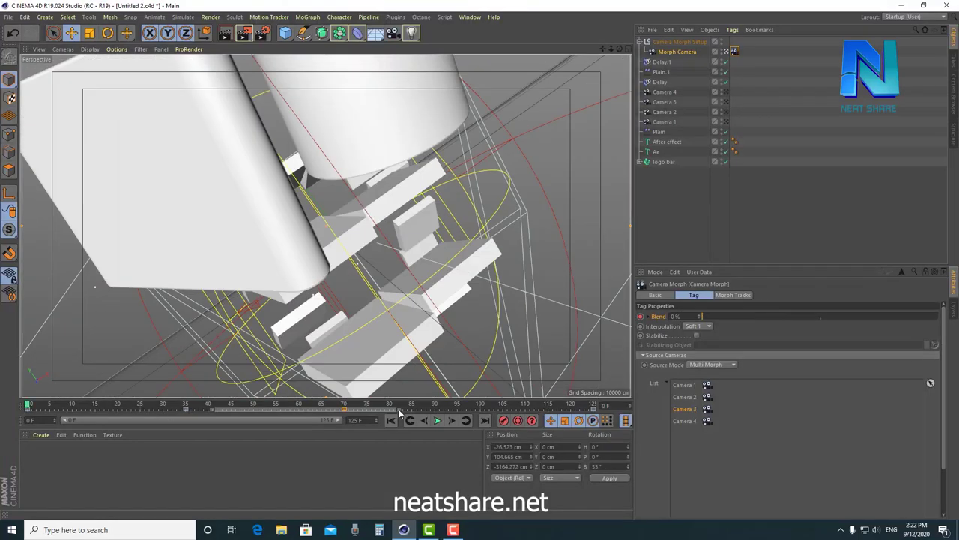
{"action": "left_click", "coordinate": [439, 420]}
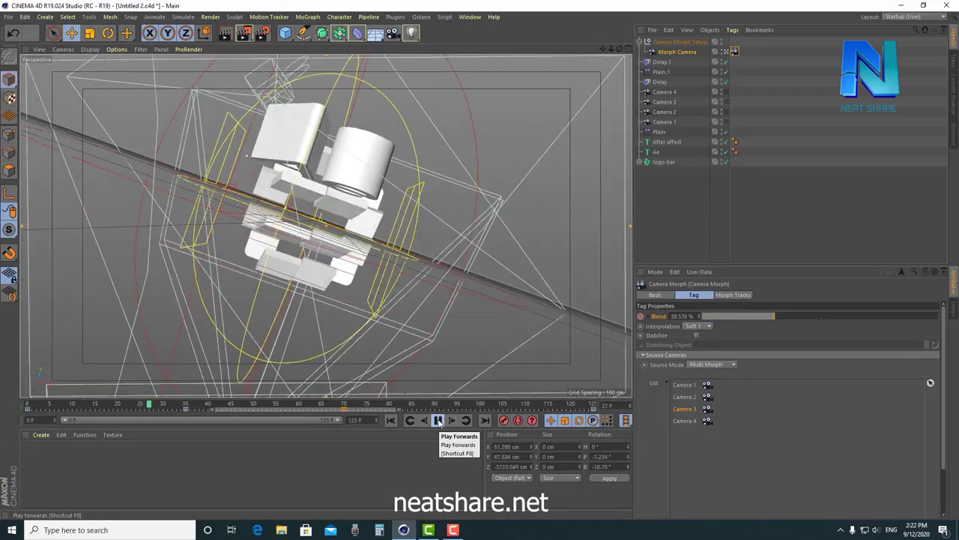
{"action": "left_click", "coordinate": [440, 420]}
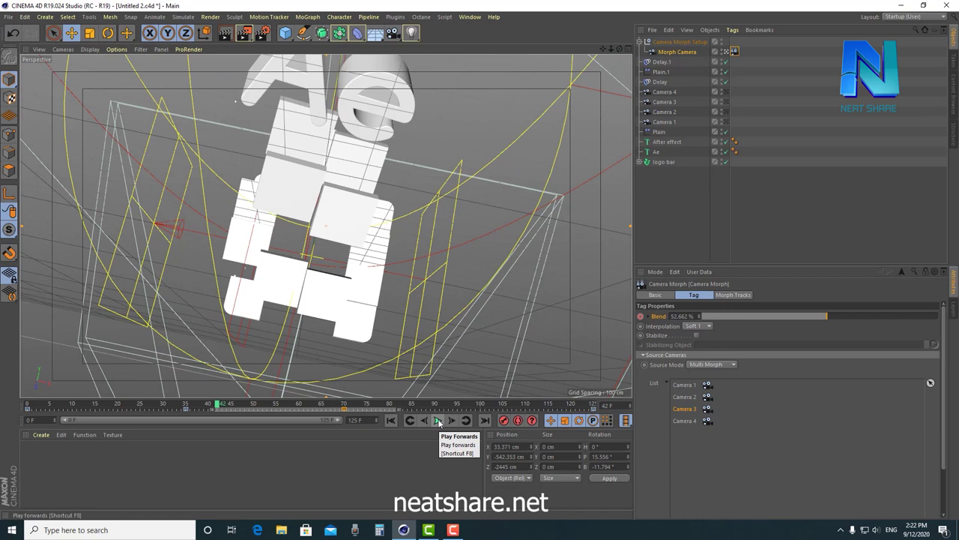
- Reframe Camera 3 slightly, then preview the morph between frames 42 and 49
{"action": "left_click", "coordinate": [725, 102]}
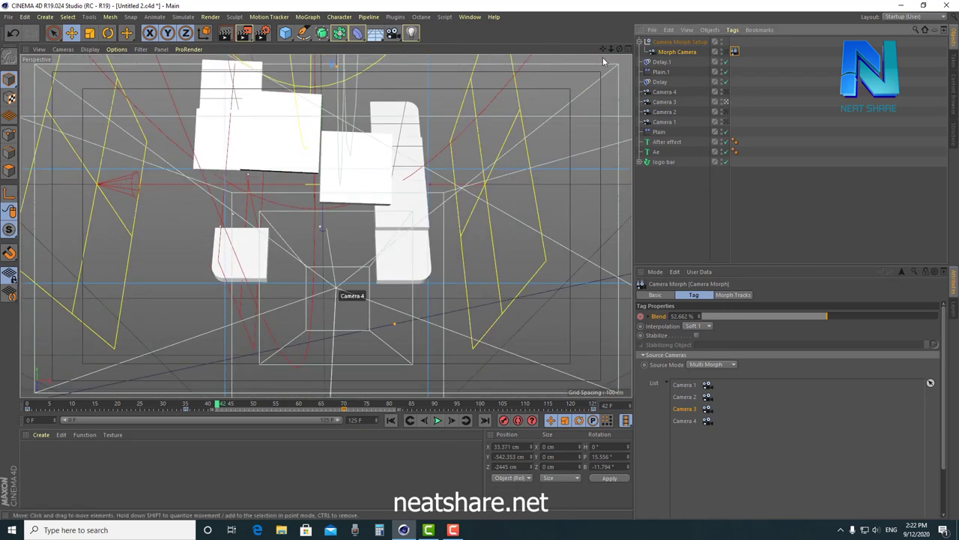
{"action": "middle_click_drag", "start_coordinate": [324, 213], "coordinate": [327, 248], "text": "alt"}
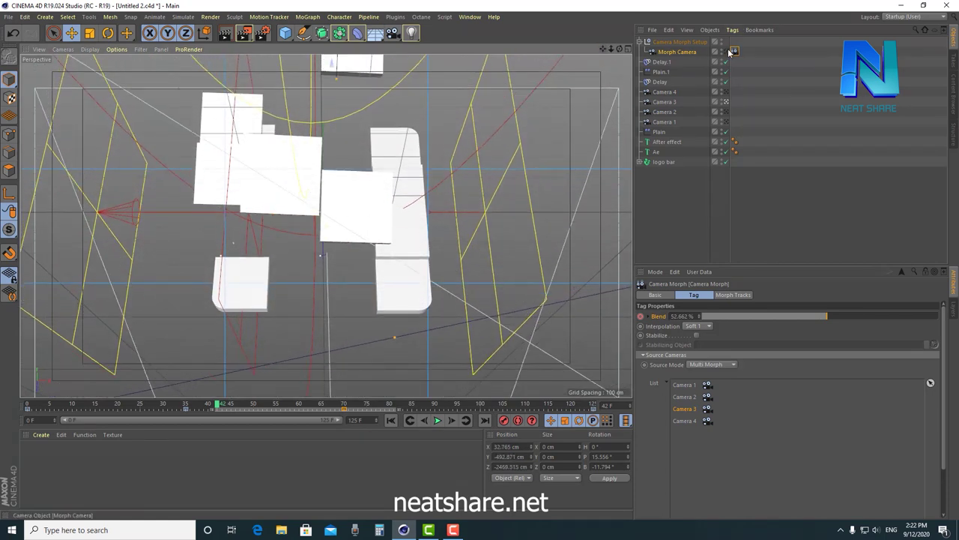
{"action": "left_click", "coordinate": [730, 51]}
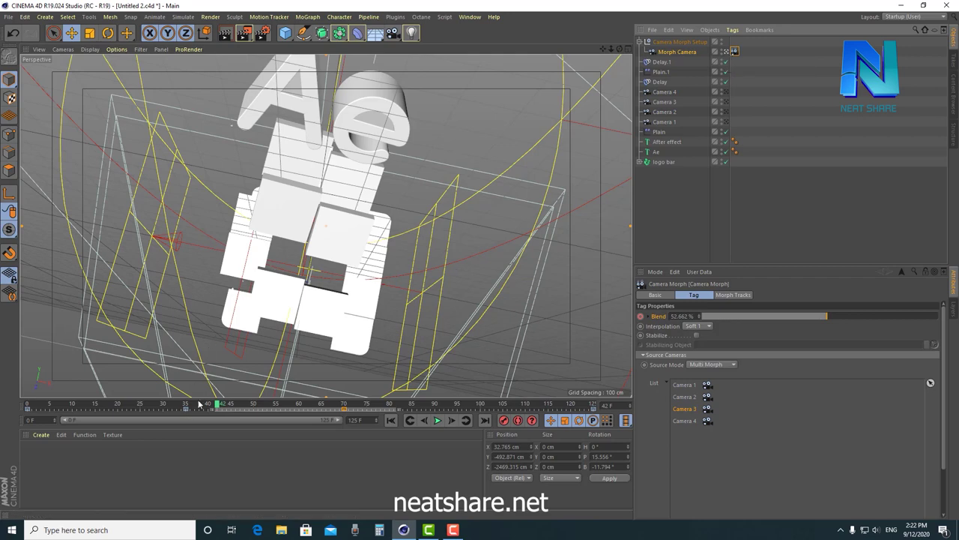
{"action": "left_click_drag", "start_coordinate": [216, 405], "coordinate": [299, 410]}
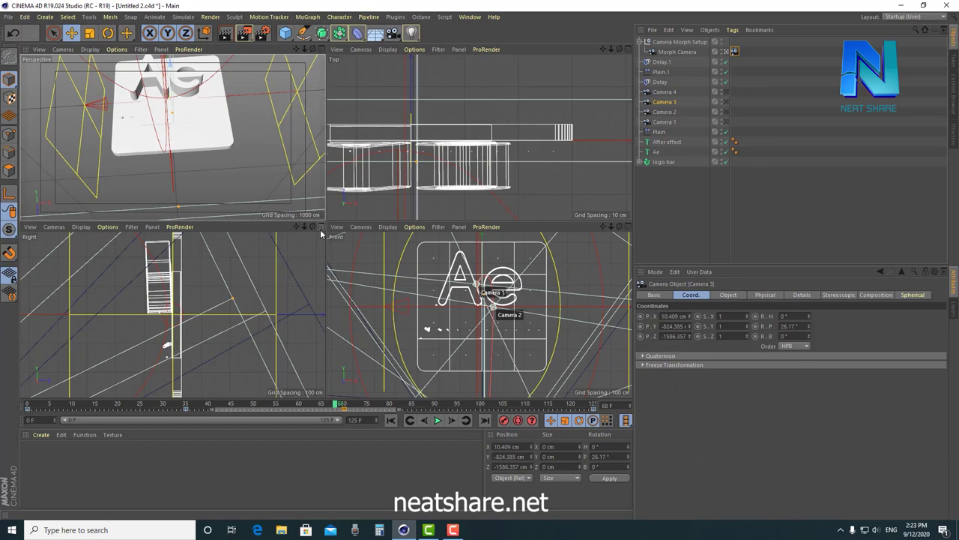
{"action": "left_click", "coordinate": [321, 228]}
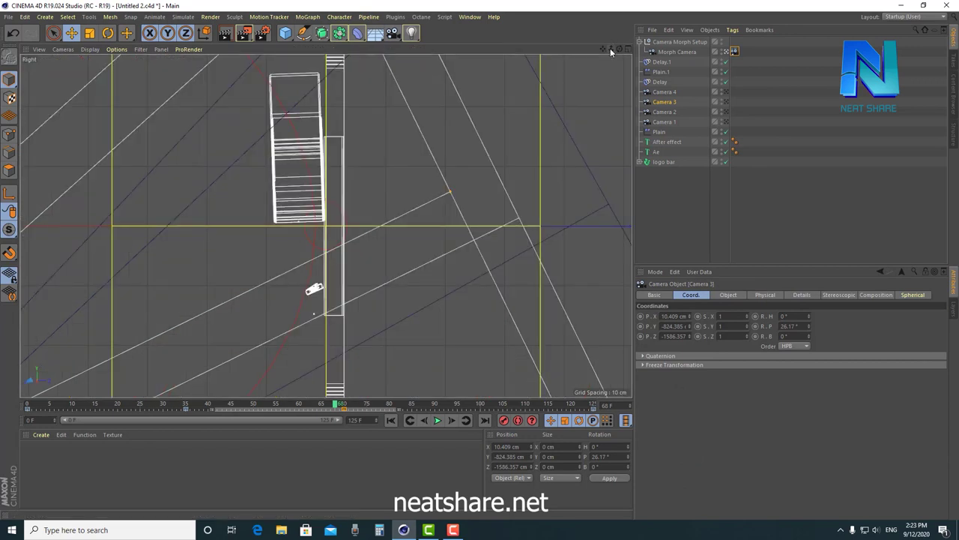
{"action": "left_click_drag", "start_coordinate": [611, 51], "coordinate": [435, 177]}
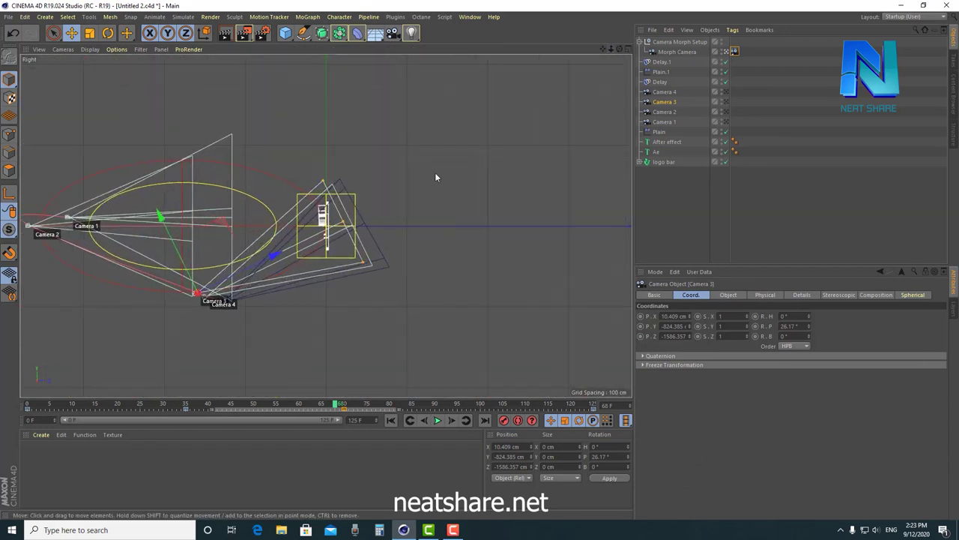
{"action": "scroll", "coordinate": [341, 273], "scroll_direction": "up", "scroll_amount": 3}
{"action": "scroll", "coordinate": [341, 273], "scroll_direction": "up", "scroll_amount": 2}
{"action": "scroll", "coordinate": [356, 267], "scroll_direction": "down", "scroll_amount": 5}
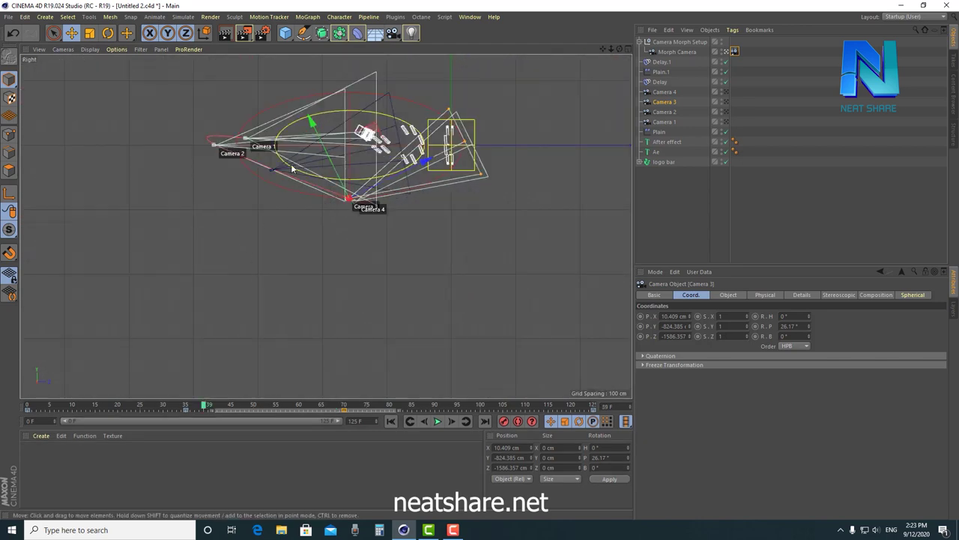
{"action": "scroll", "coordinate": [278, 233], "scroll_direction": "up", "scroll_amount": 2}
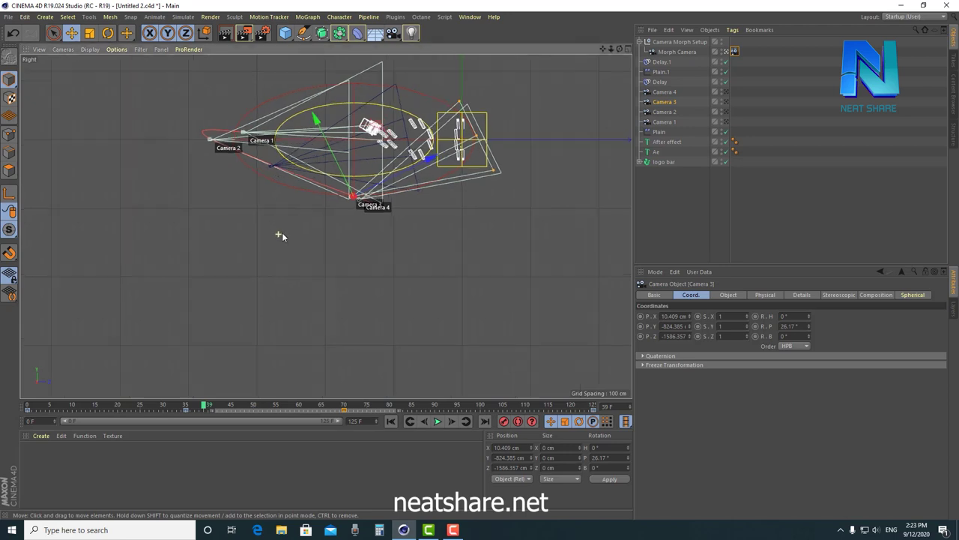
{"action": "left_click_drag", "start_coordinate": [206, 406], "coordinate": [412, 409]}
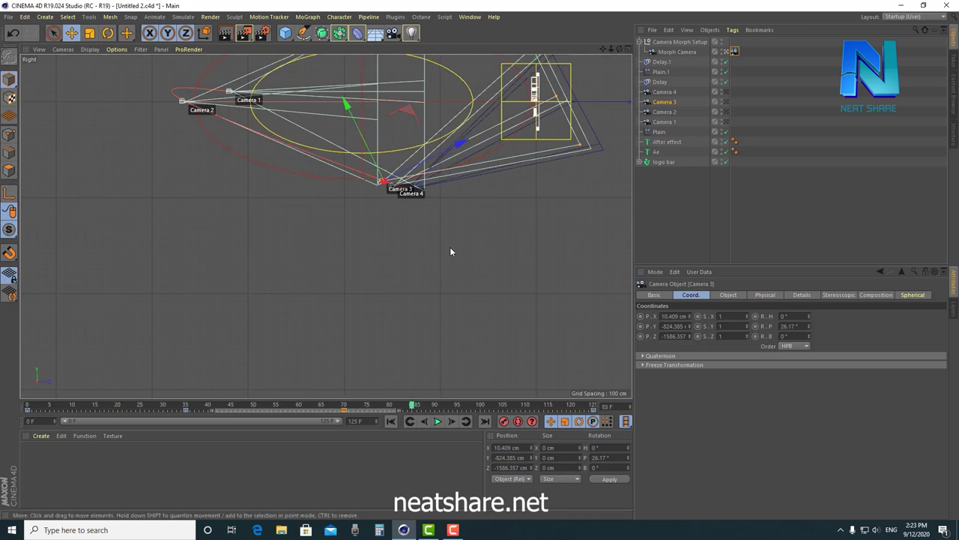
{"action": "scroll", "coordinate": [453, 225], "scroll_direction": "up", "scroll_amount": 3}
{"action": "scroll", "coordinate": [402, 183], "scroll_direction": "up", "scroll_amount": 3}
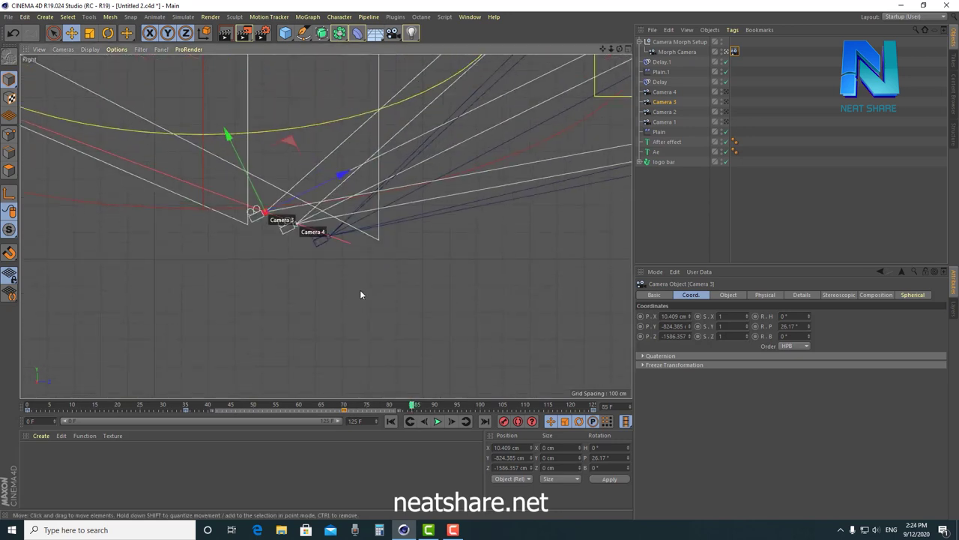
{"action": "scroll", "coordinate": [359, 270], "scroll_direction": "up", "scroll_amount": 2}
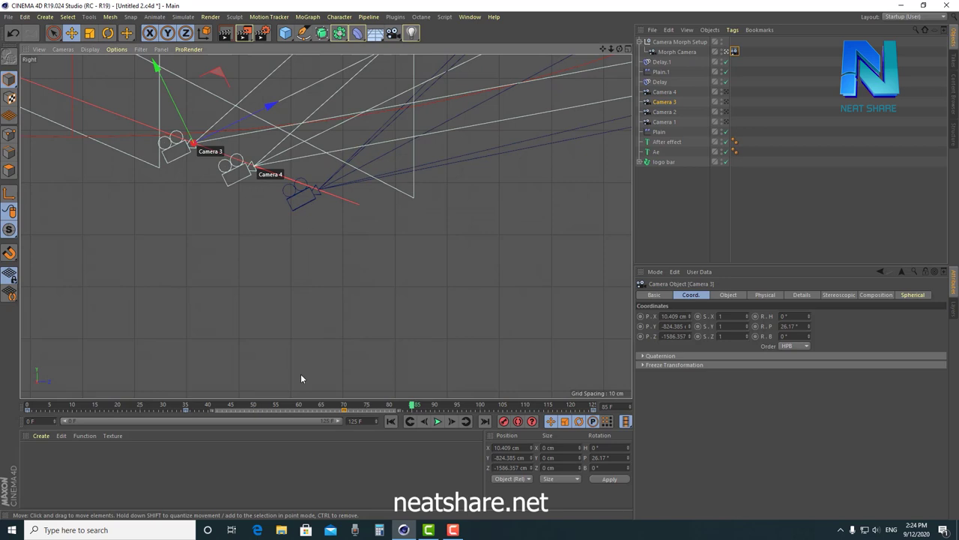
{"action": "mouse_move", "coordinate": [285, 410]}
{"action": "left_mouse_down"}
{"action": "mouse_move", "coordinate": [253, 409]}
{"action": "mouse_move", "coordinate": [575, 409]}
{"action": "left_mouse_up"}
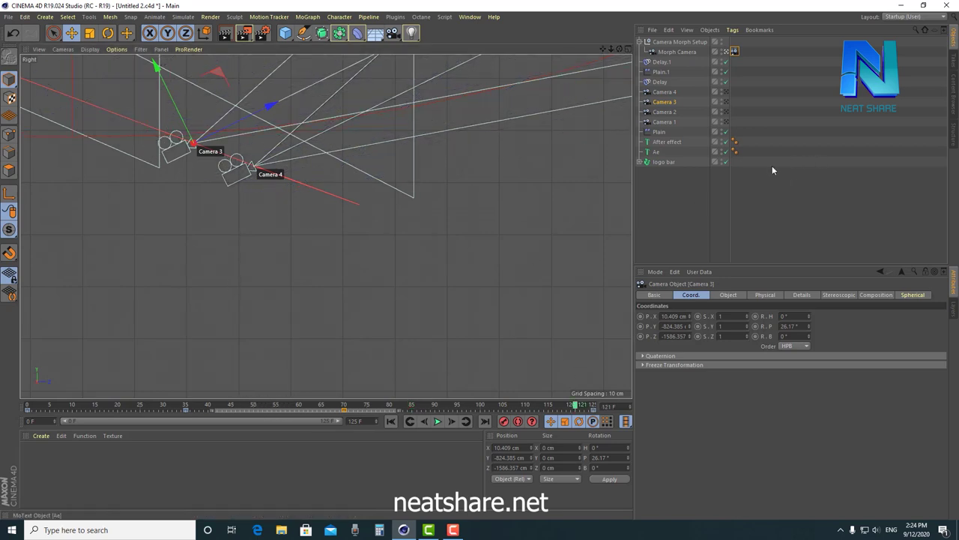
{"action": "left_click", "coordinate": [629, 50]}
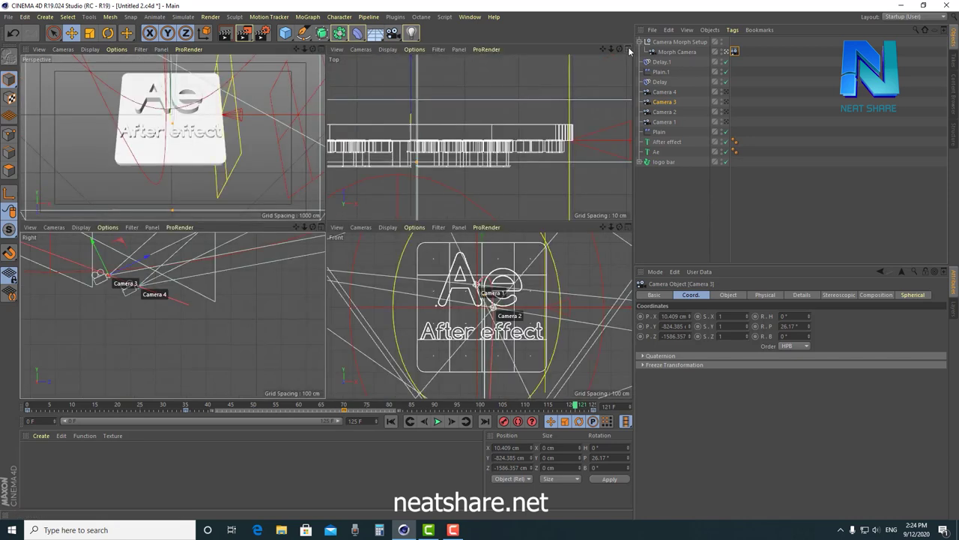
- Maximize the Perspective view and set the Camera Morph interpolation to Soft 2
{"action": "left_click", "coordinate": [320, 49]}
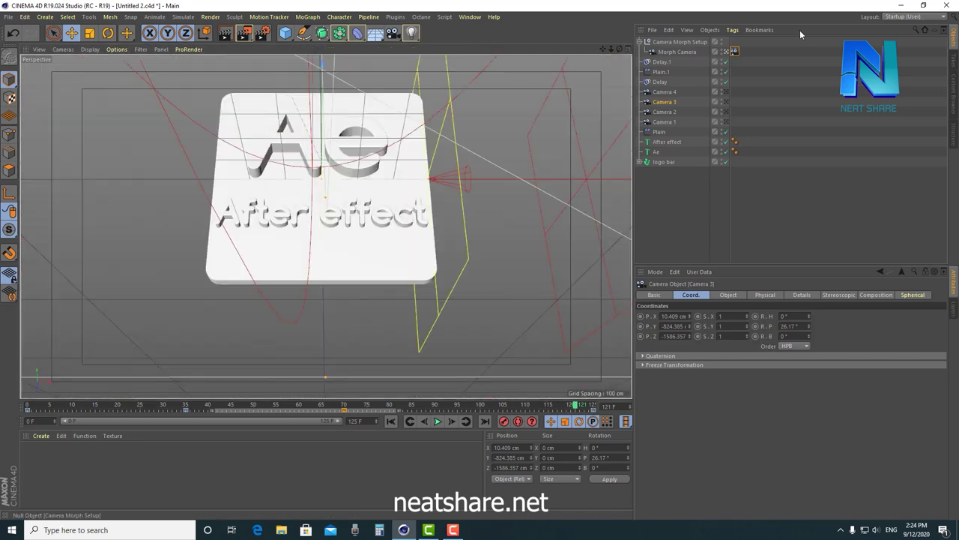
{"action": "left_click", "coordinate": [735, 51]}
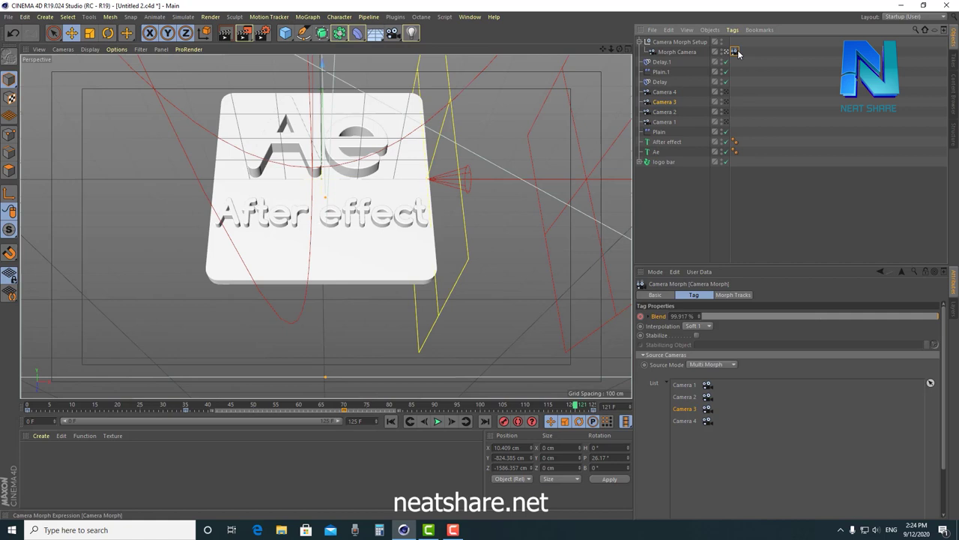
{"action": "left_click", "coordinate": [693, 328]}
{"action": "left_click", "coordinate": [700, 357]}
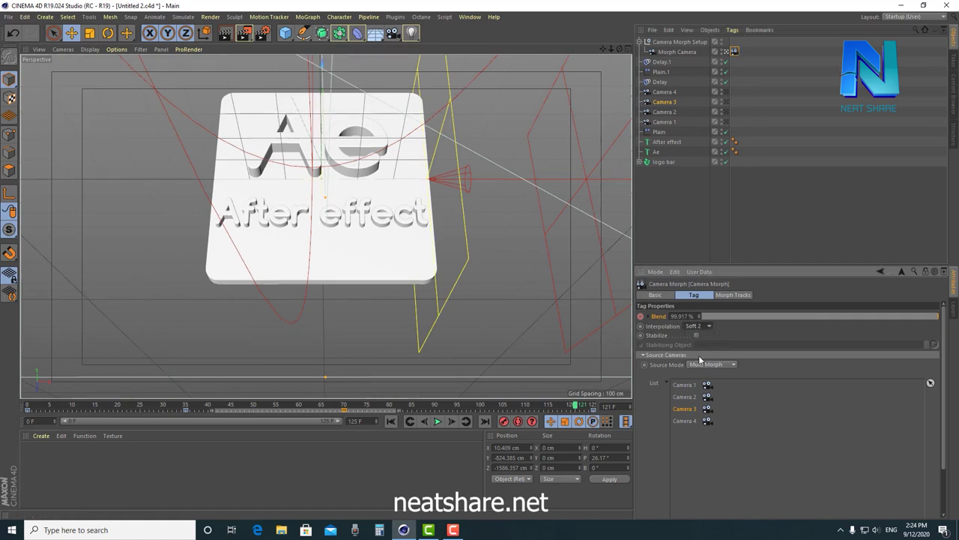
- Replay the Soft 2 morph from frame 0, then select Camera 3
{"action": "left_click", "coordinate": [27, 406]}
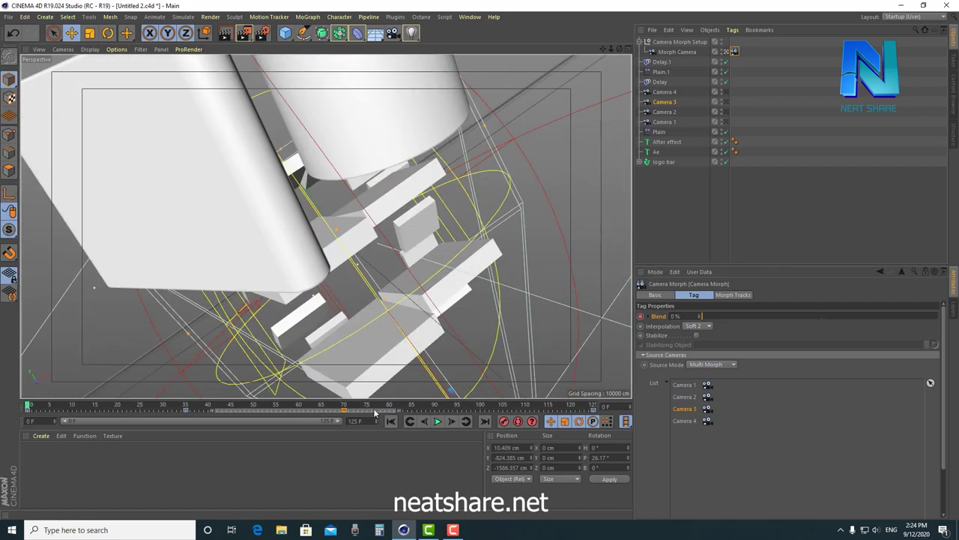
{"action": "left_click", "coordinate": [438, 422]}
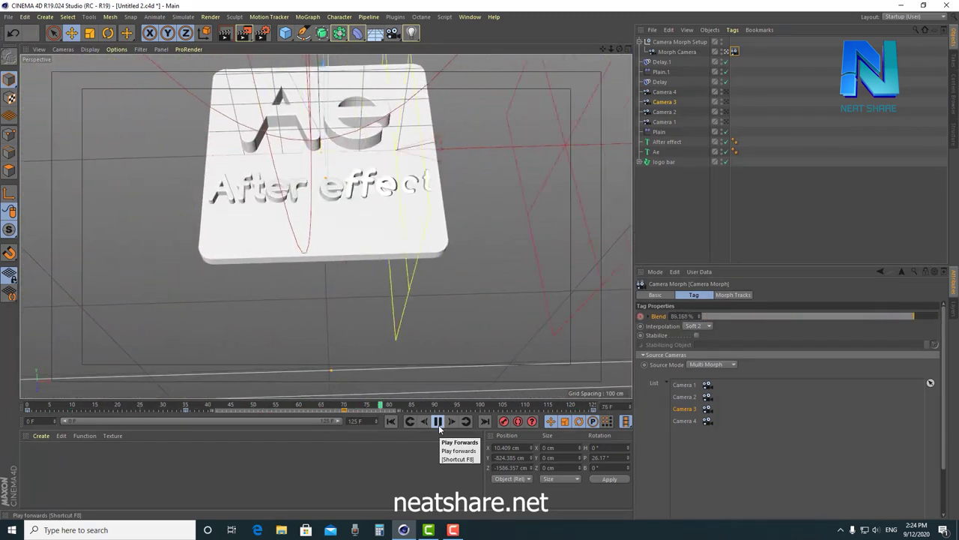
{"action": "left_click", "coordinate": [438, 421]}
{"action": "left_click", "coordinate": [664, 101]}
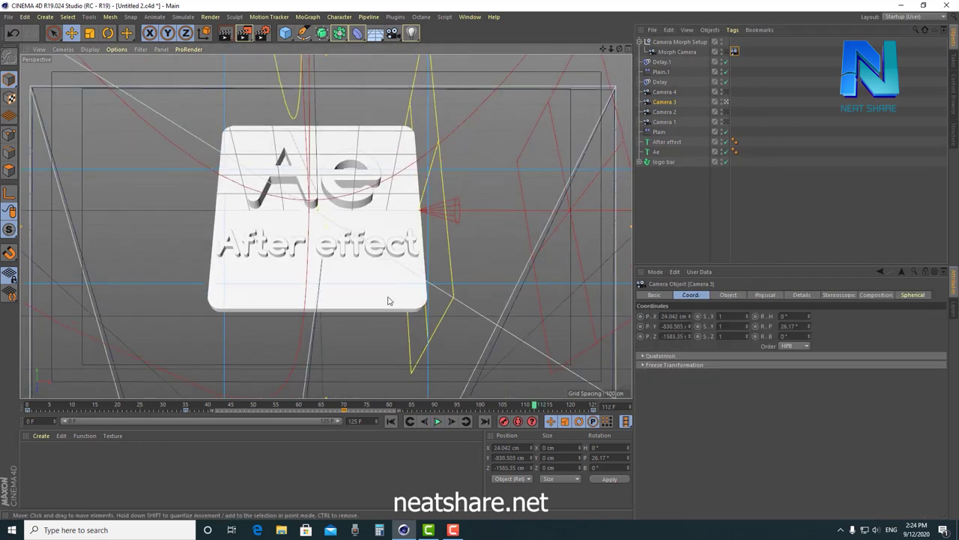
- Nudge Camera 3's framing, then give Camera 4 a 22° pitch
{"action": "left_click_drag", "start_coordinate": [388, 297], "coordinate": [387, 296]}
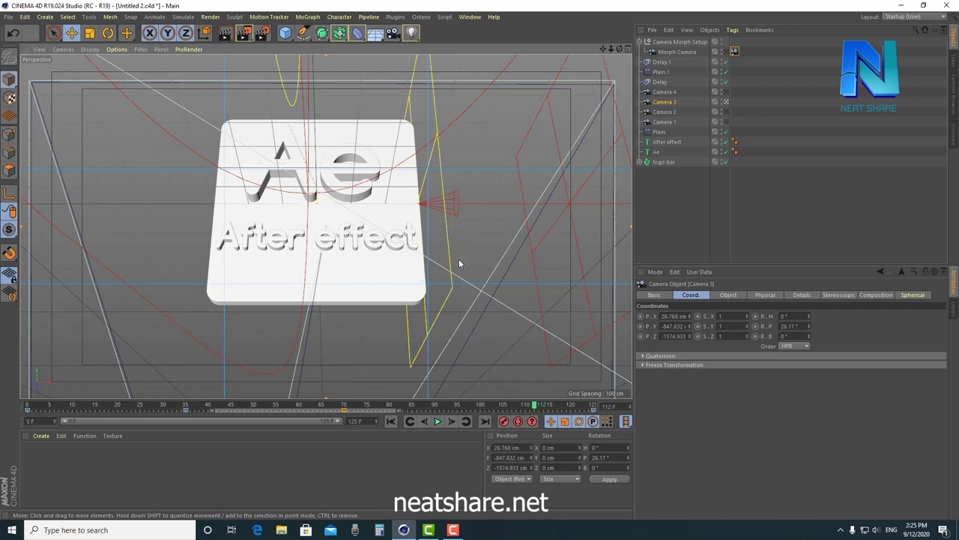
{"action": "left_click", "coordinate": [726, 93]}
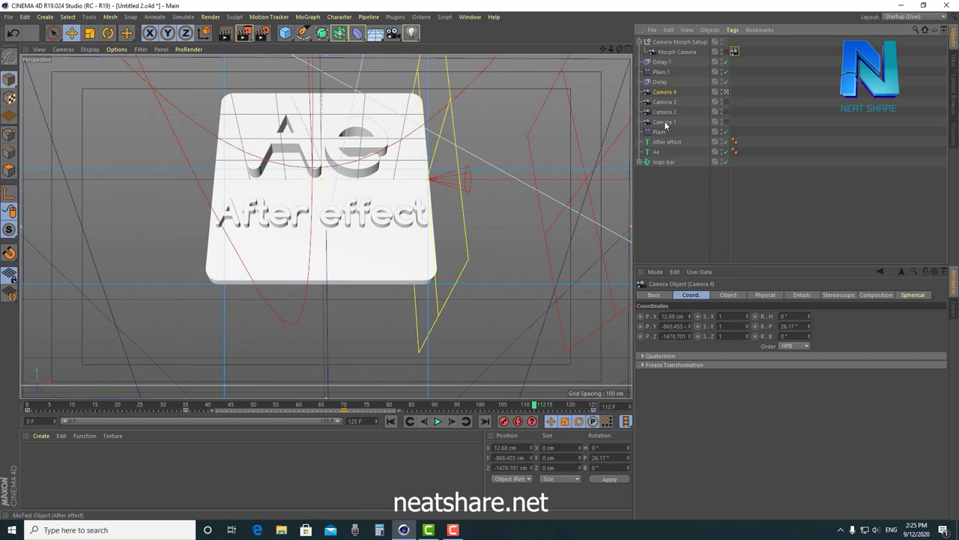
{"action": "left_click", "coordinate": [795, 326]}
{"action": "type", "text": "22"}
{"action": "key", "text": "Return"}
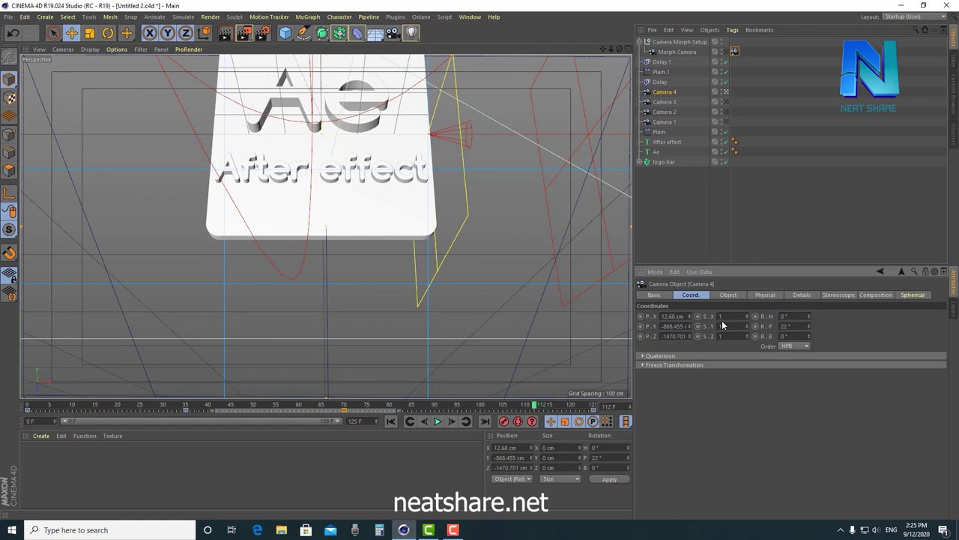
- Pitch Camera 3 to 22° and pan it to frame the whole logo tile
{"action": "left_click", "coordinate": [669, 103]}
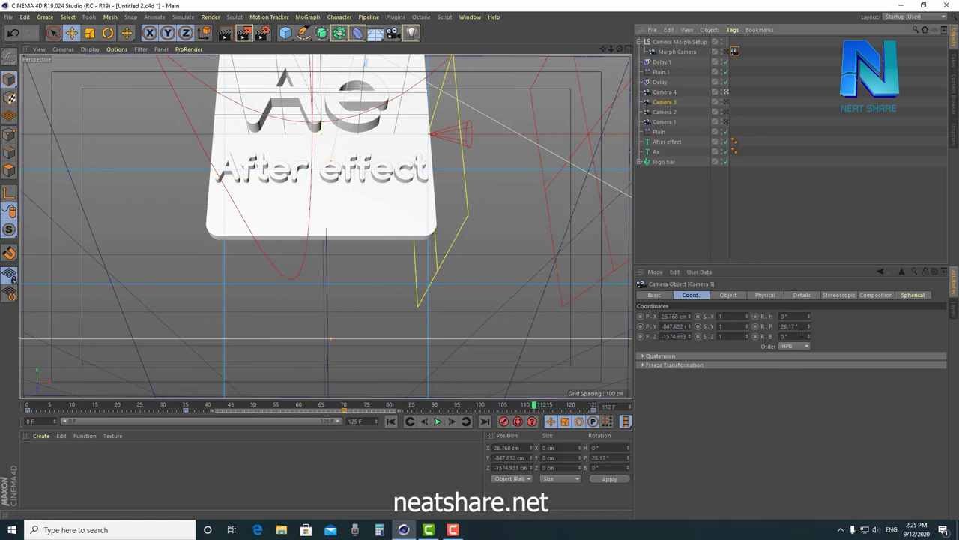
{"action": "left_click", "coordinate": [793, 326]}
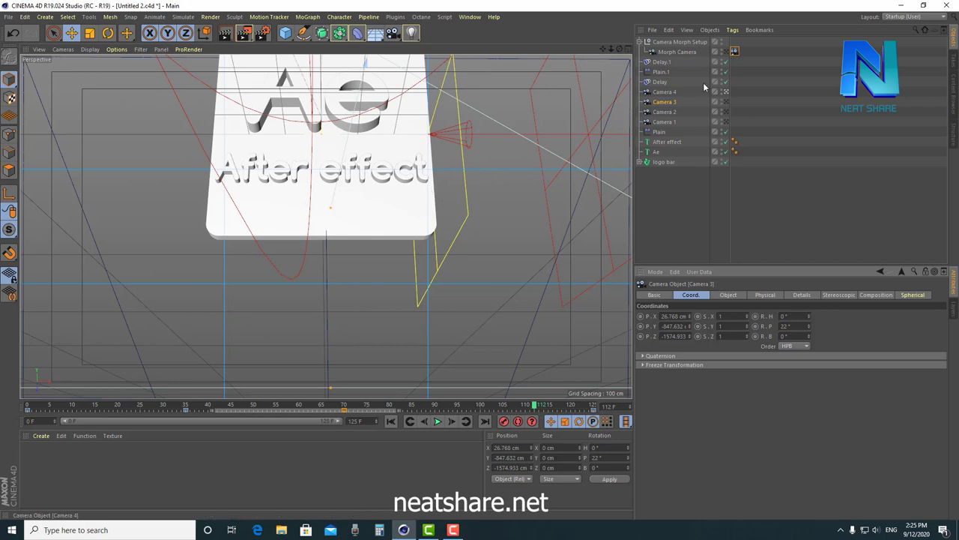
{"action": "mouse_move", "coordinate": [330, 187]}
{"action": "middle_mouse_down", "text": "alt"}
{"action": "mouse_move", "coordinate": [317, 215]}
{"action": "mouse_move", "coordinate": [354, 226]}
{"action": "mouse_move", "coordinate": [353, 239]}
{"action": "mouse_move", "coordinate": [373, 194]}
{"action": "mouse_move", "coordinate": [374, 242]}
{"action": "middle_mouse_up", "text": "alt"}
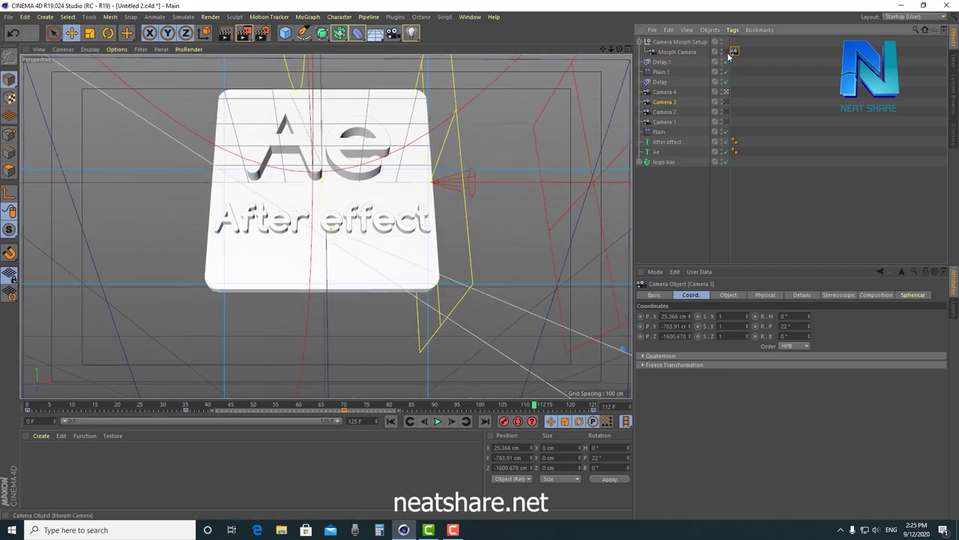
- Play the morph from the start and inspect the first blend key at frame 40
{"action": "key", "text": "shift+f"}
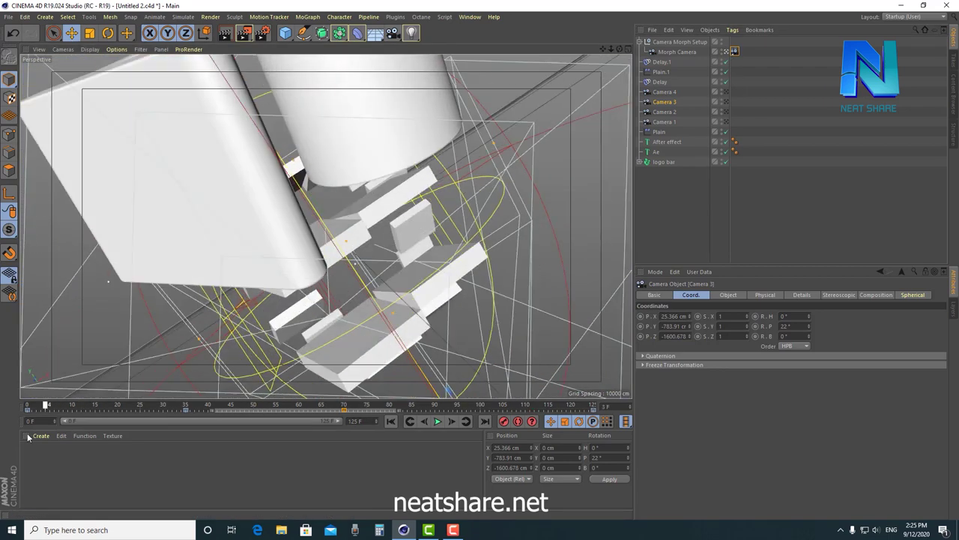
{"action": "left_click", "coordinate": [438, 422]}
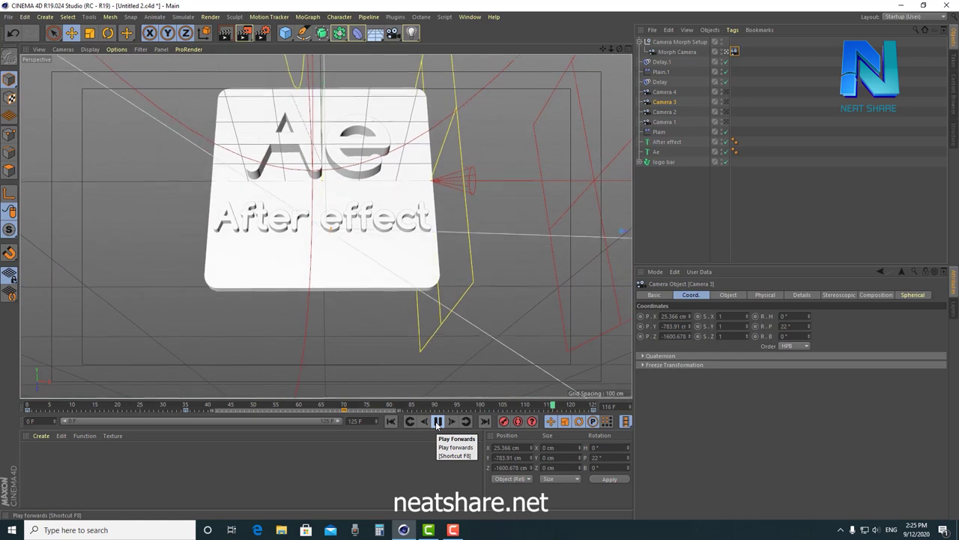
{"action": "left_click_drag", "start_coordinate": [130, 409], "coordinate": [209, 414]}
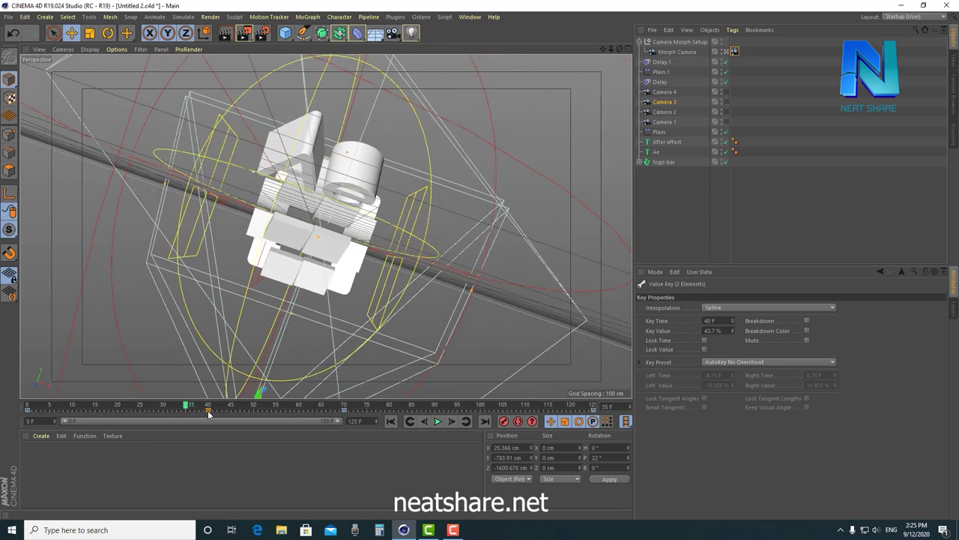
{"action": "left_click_drag", "start_coordinate": [184, 409], "coordinate": [209, 411]}
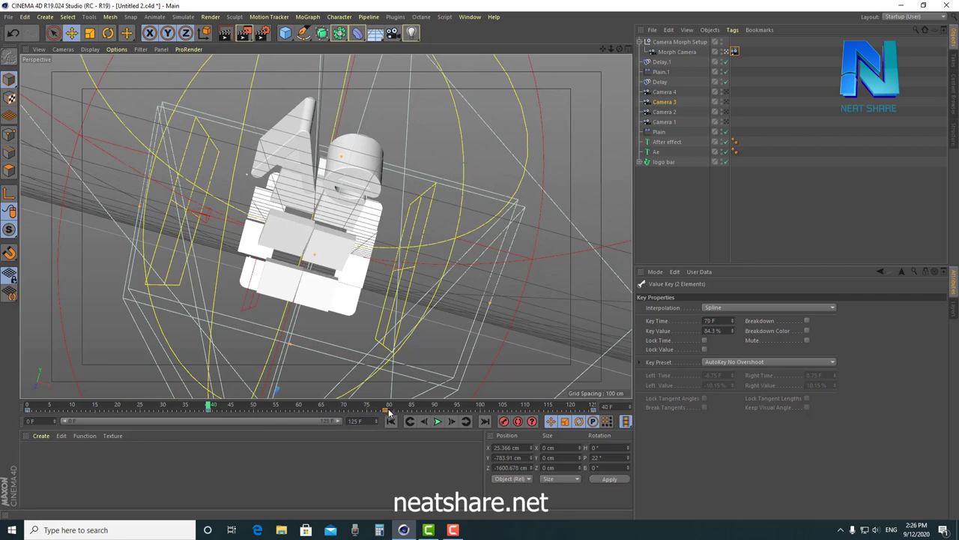
{"action": "left_click_drag", "start_coordinate": [211, 406], "coordinate": [28, 409]}
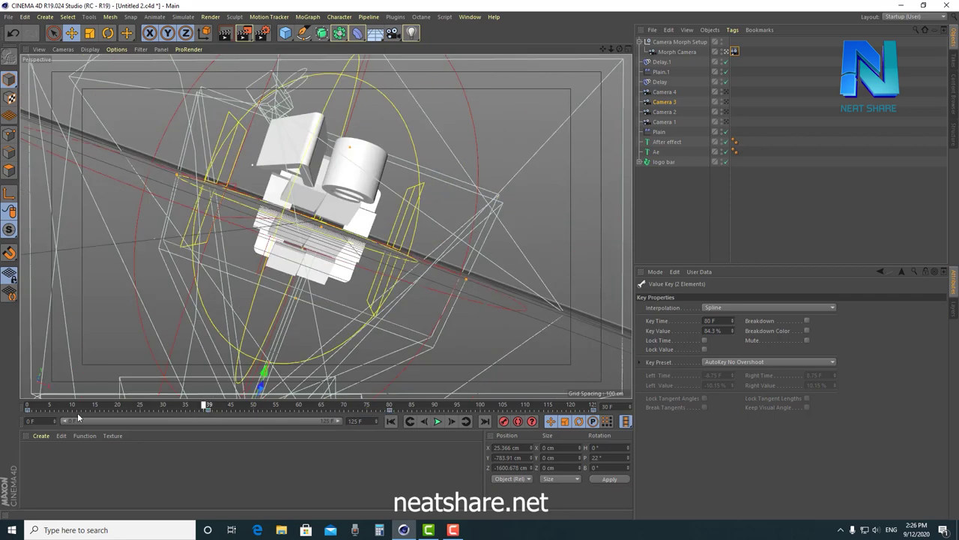
- Replay the morph to frame 80 and scrub it, then view Camera 4 and the Camera Morph settings
{"action": "left_click", "coordinate": [437, 422]}
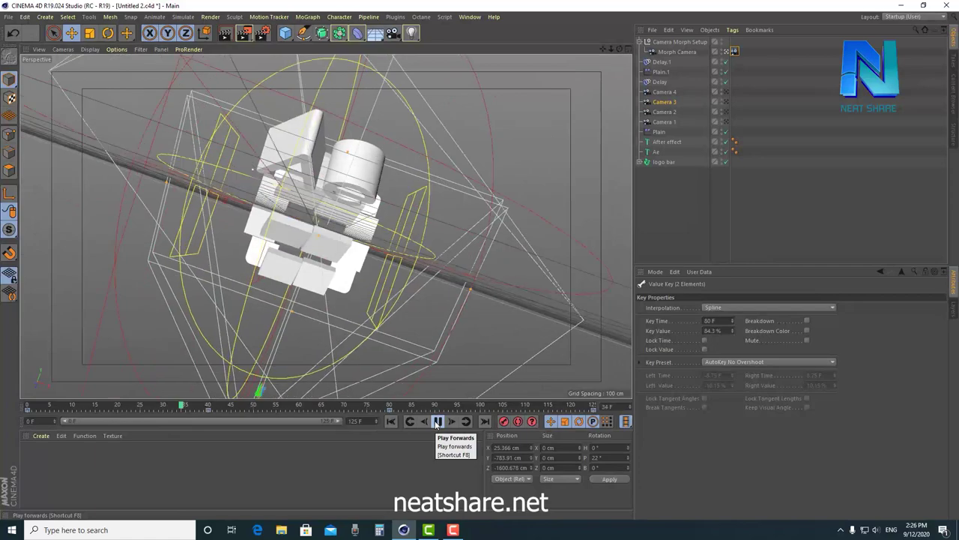
{"action": "left_click", "coordinate": [438, 422]}
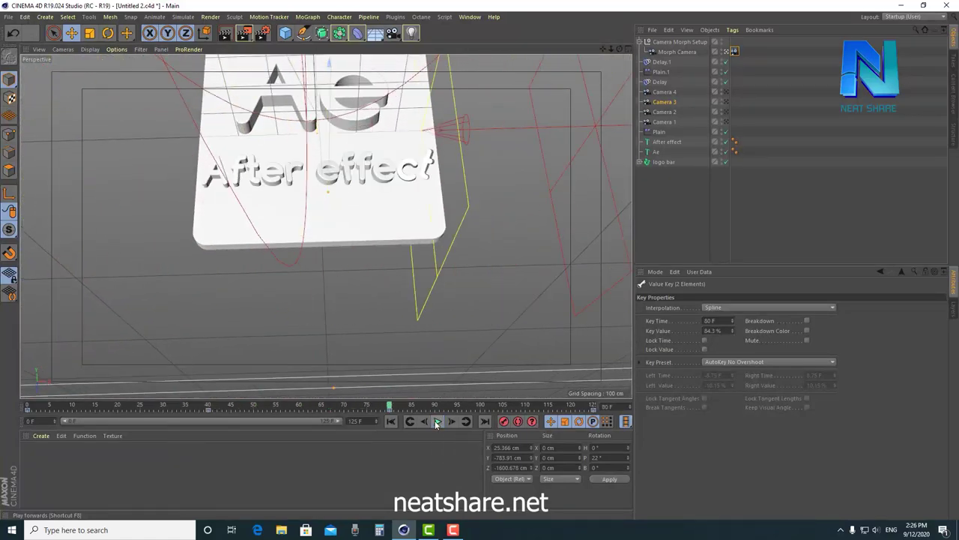
{"action": "mouse_move", "coordinate": [391, 408]}
{"action": "left_mouse_down"}
{"action": "mouse_move", "coordinate": [356, 410]}
{"action": "mouse_move", "coordinate": [389, 422]}
{"action": "mouse_move", "coordinate": [380, 422]}
{"action": "left_mouse_up"}
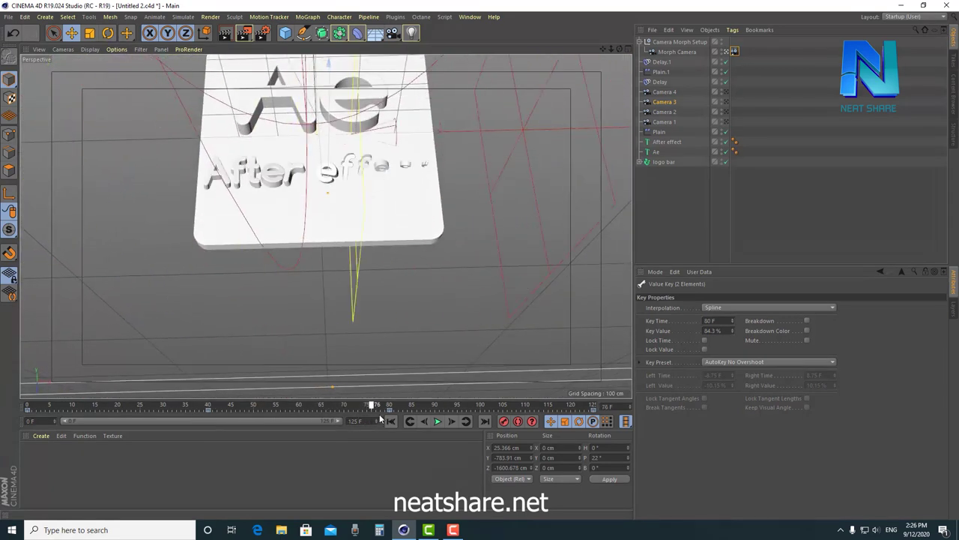
{"action": "left_click", "coordinate": [725, 91]}
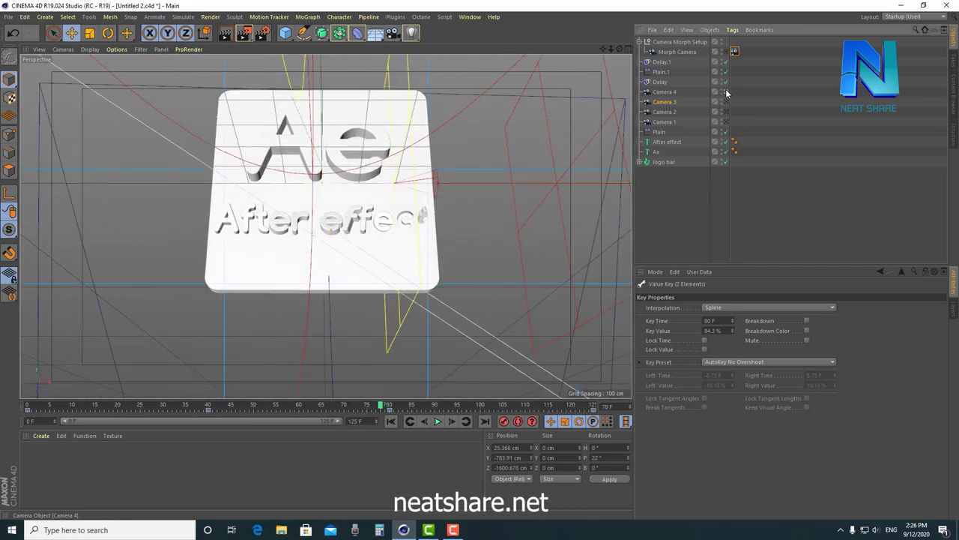
{"action": "left_click", "coordinate": [735, 52]}
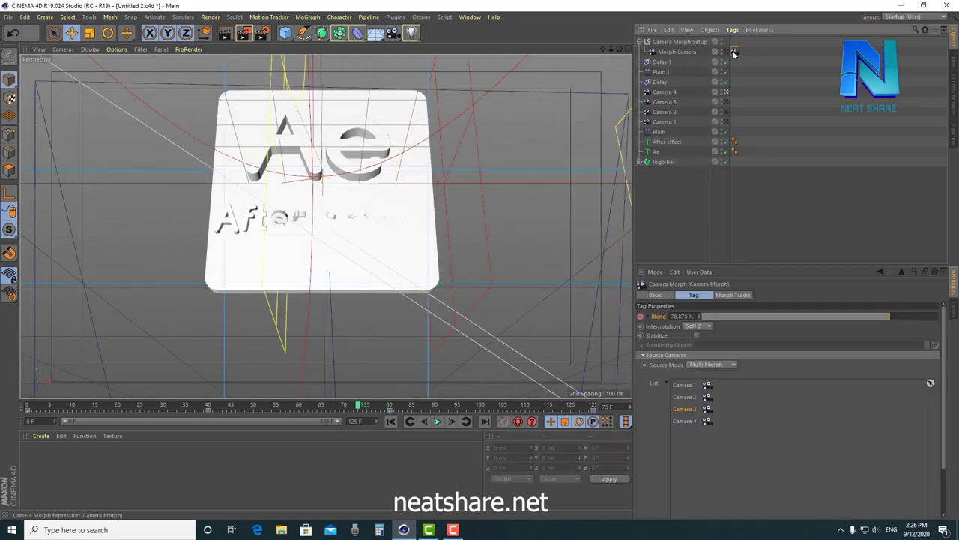
{"action": "left_click", "coordinate": [628, 49]}
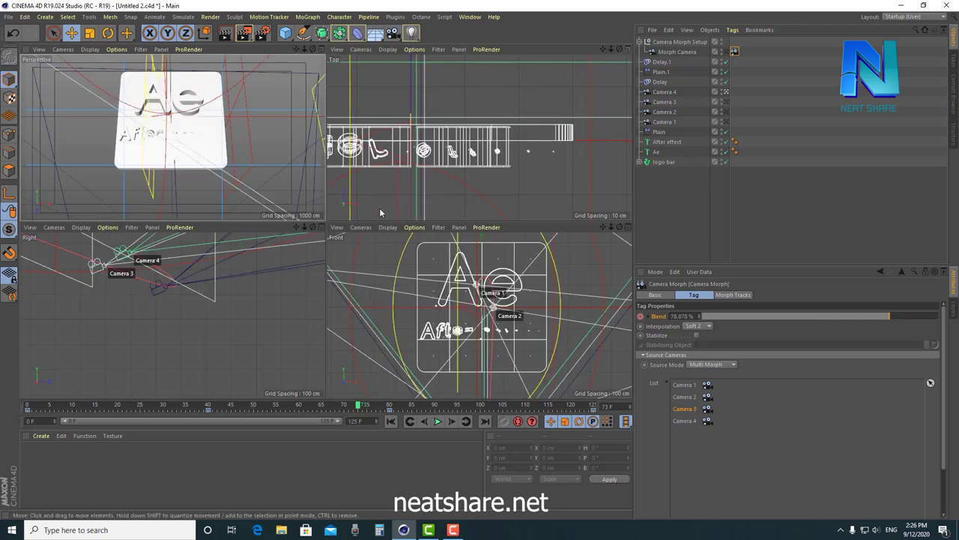
{"action": "left_click", "coordinate": [320, 227]}
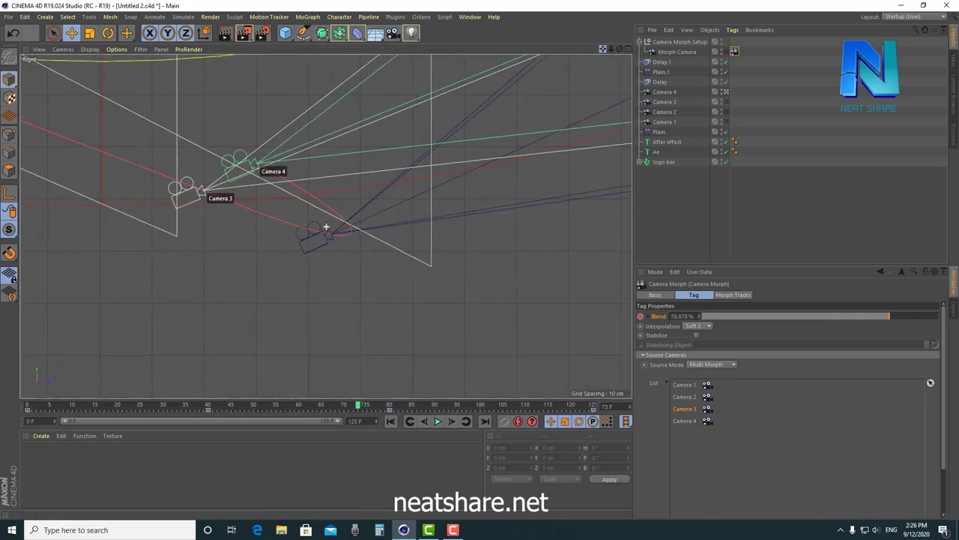
{"action": "left_click_drag", "start_coordinate": [601, 49], "coordinate": [326, 226]}
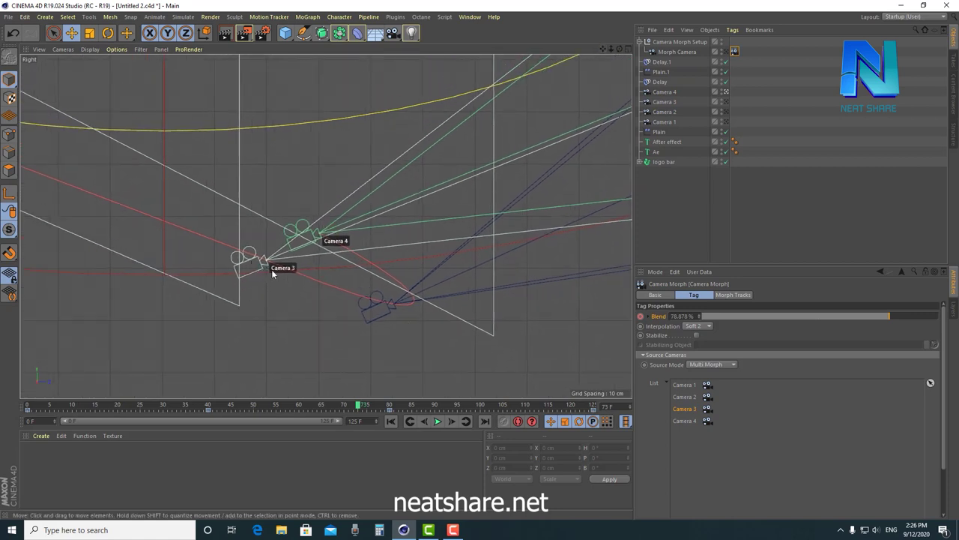
{"action": "left_click", "coordinate": [626, 50]}
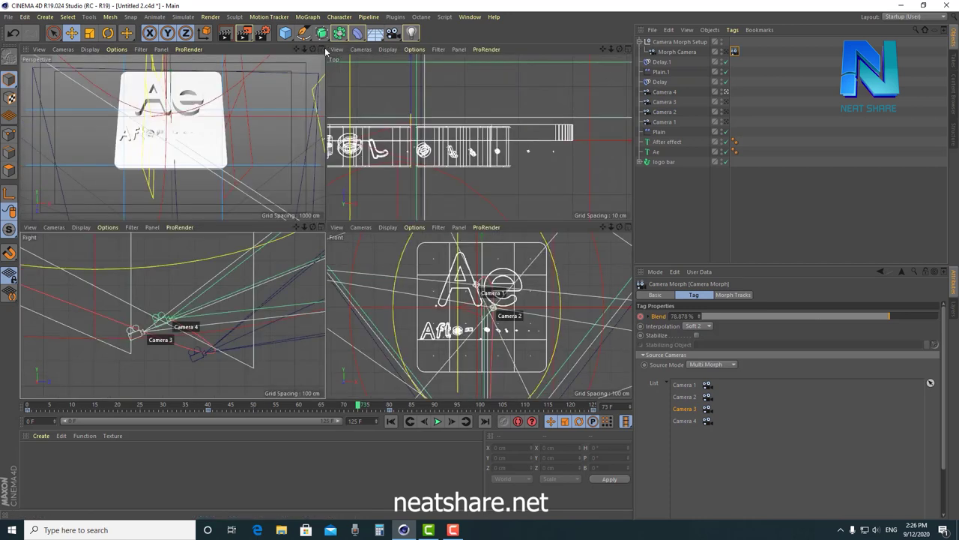
{"action": "left_click", "coordinate": [325, 48]}
{"action": "left_click", "coordinate": [719, 103]}
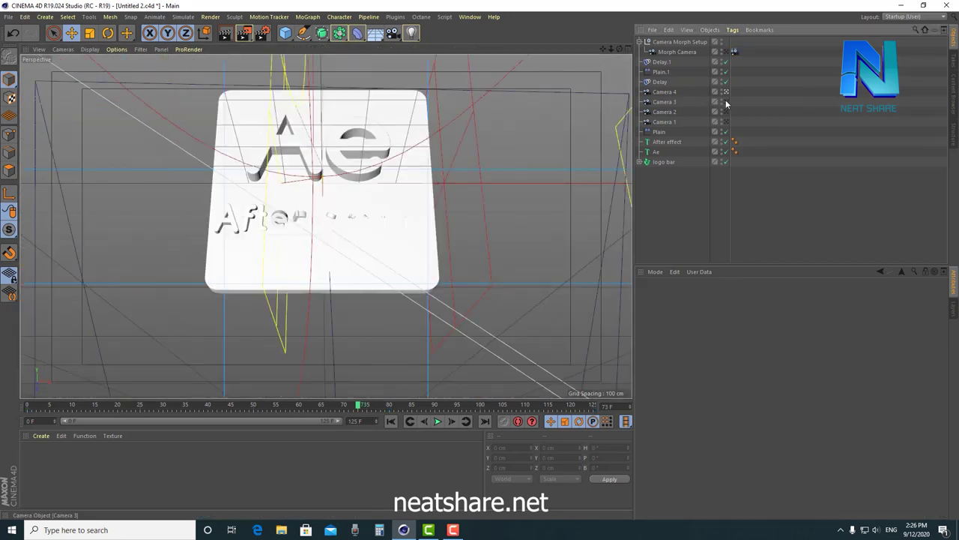
- Zoom Camera 3 closer to the logo tile and check the morph at frame 80 (Blend 84.3%)
{"action": "left_click", "coordinate": [725, 101]}
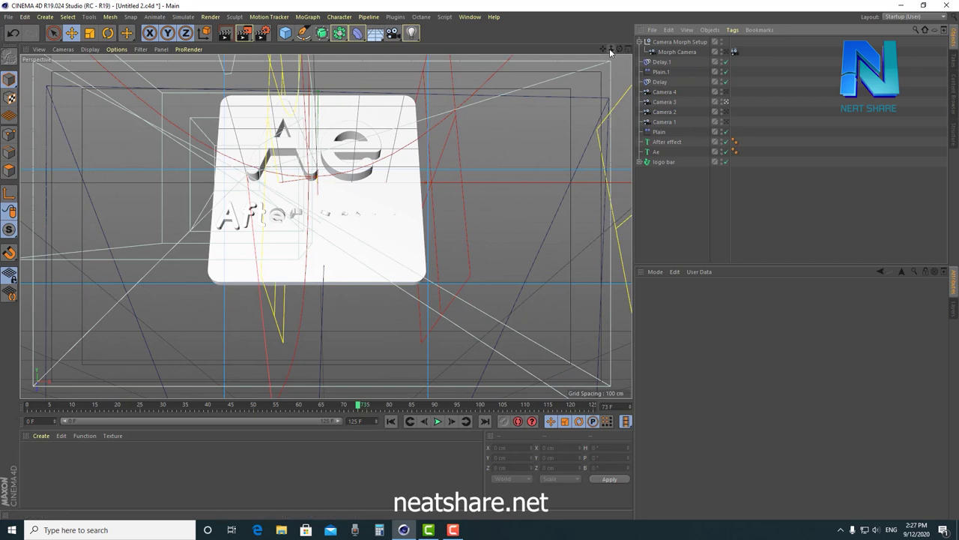
{"action": "left_click_drag", "start_coordinate": [610, 51], "coordinate": [615, 84]}
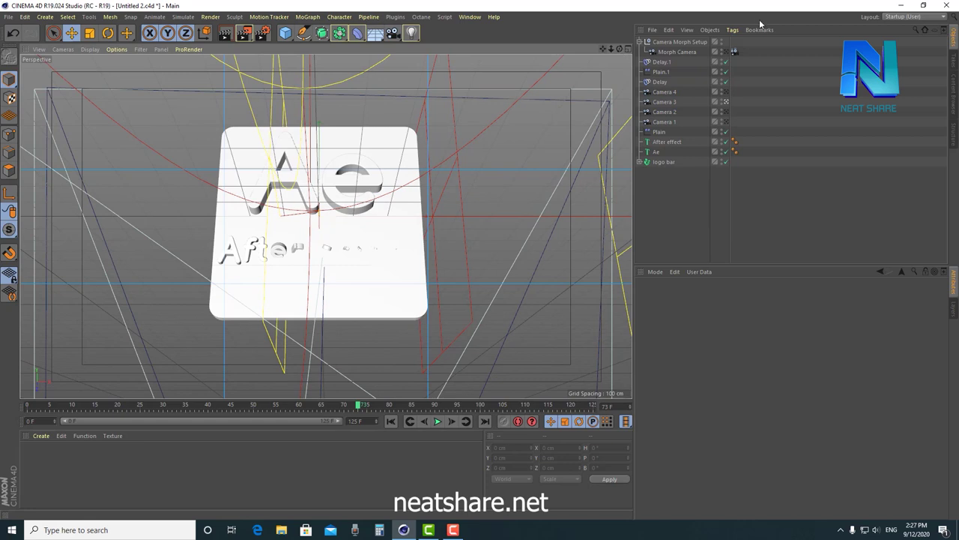
{"action": "left_click", "coordinate": [727, 52]}
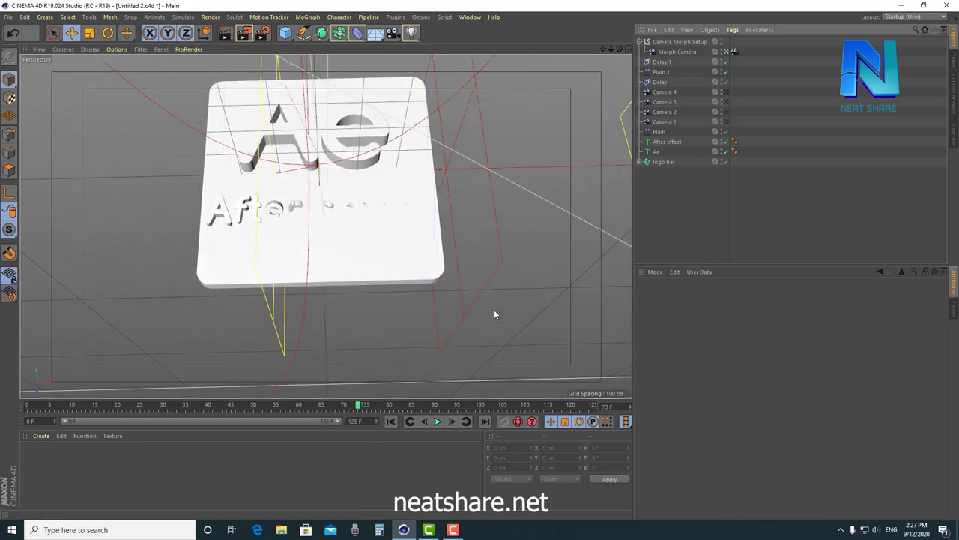
{"action": "left_click", "coordinate": [735, 51]}
{"action": "left_click", "coordinate": [437, 421]}
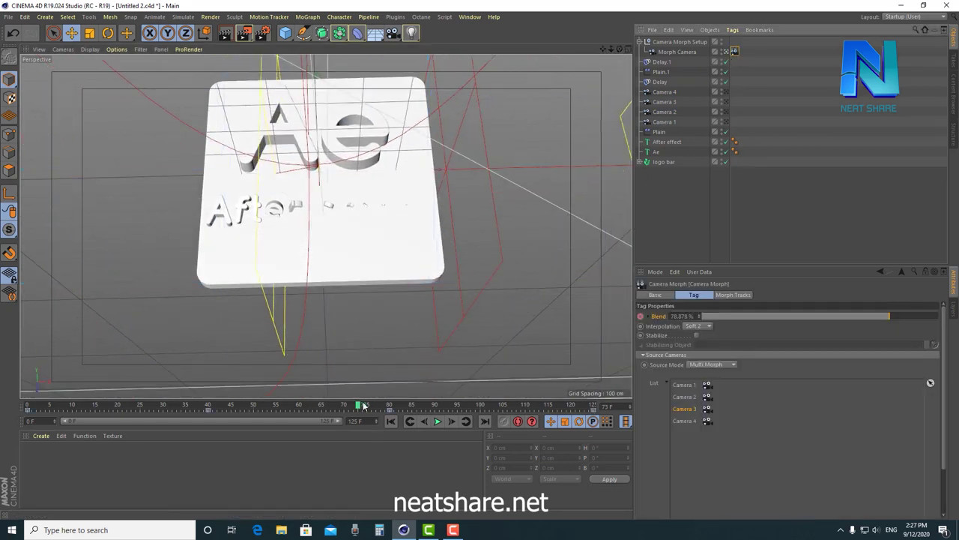
{"action": "left_click", "coordinate": [410, 421]}
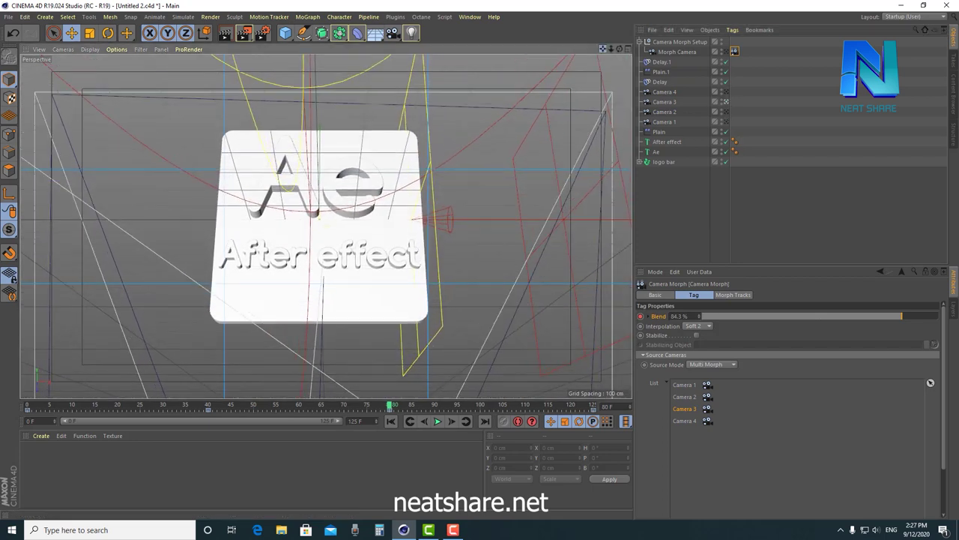
- Nudge the view, replay the morph from frame 0, then look through Camera 3
{"action": "left_click_drag", "start_coordinate": [604, 48], "coordinate": [603, 59]}
{"action": "left_click", "coordinate": [724, 53]}
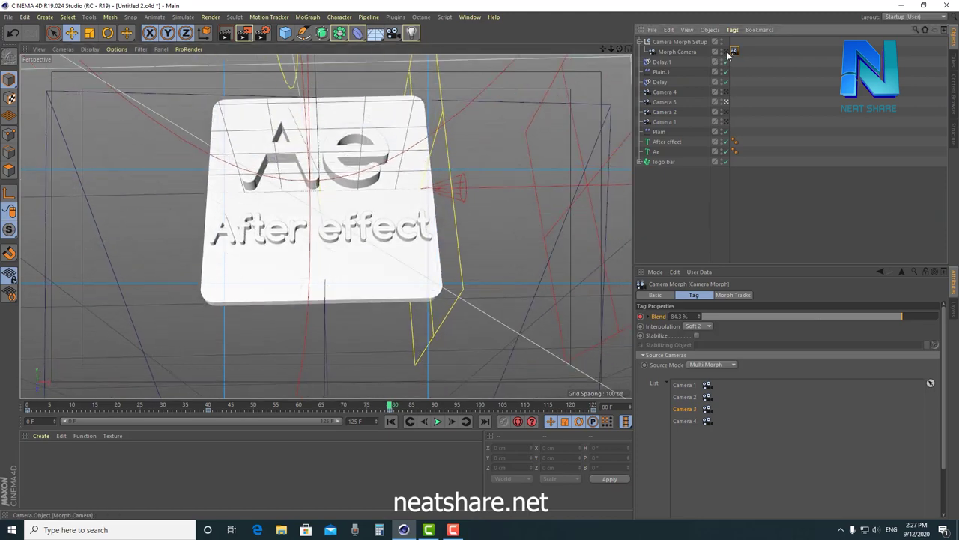
{"action": "left_click_drag", "start_coordinate": [395, 409], "coordinate": [247, 410]}
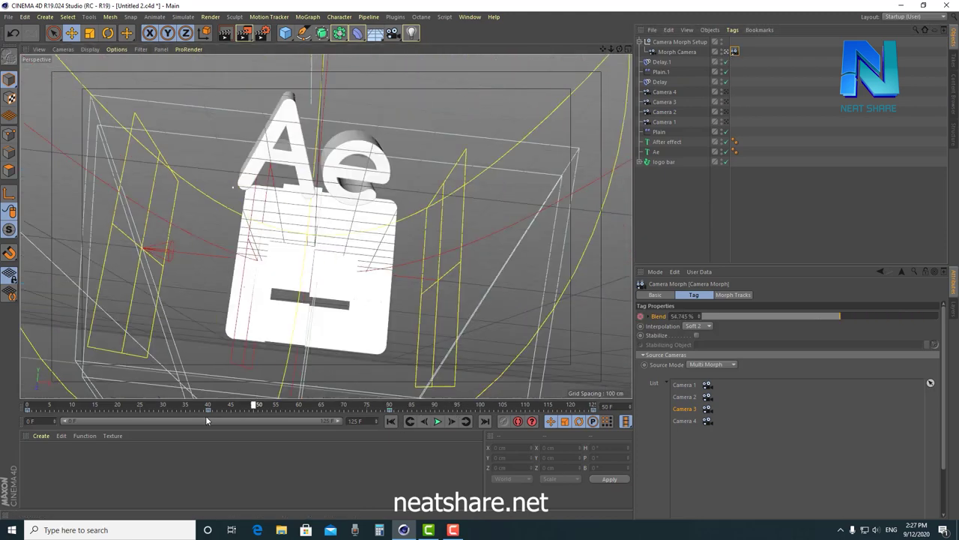
{"action": "key", "text": "shift+f"}
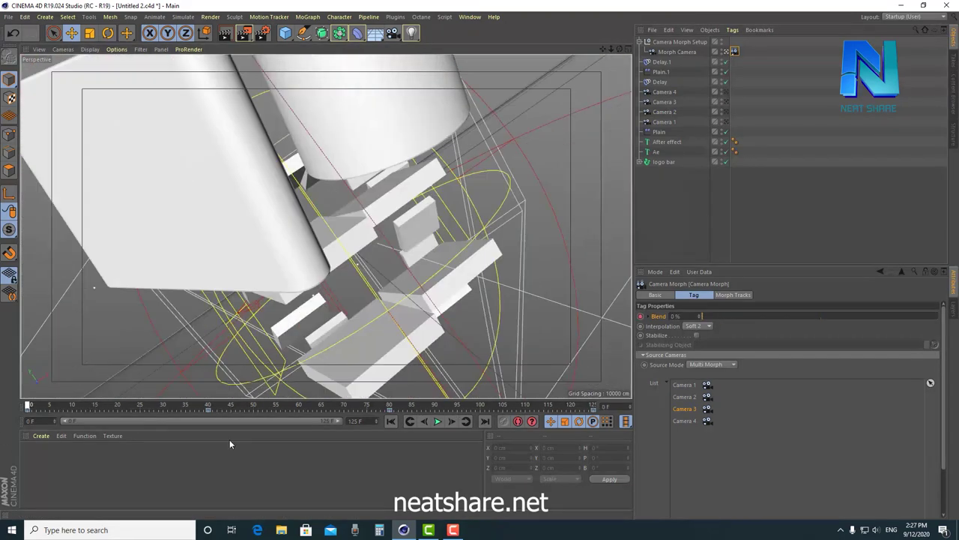
{"action": "left_click", "coordinate": [438, 421]}
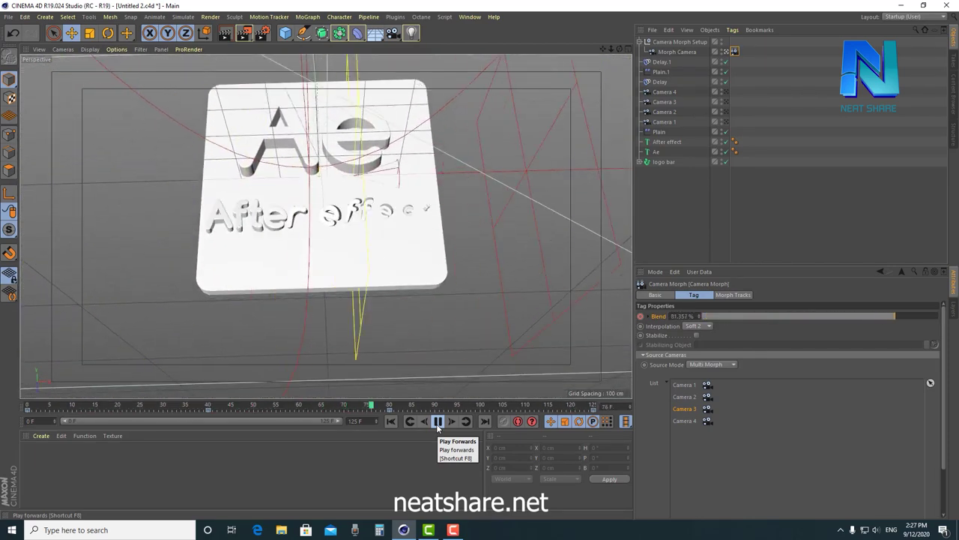
{"action": "left_click", "coordinate": [438, 422]}
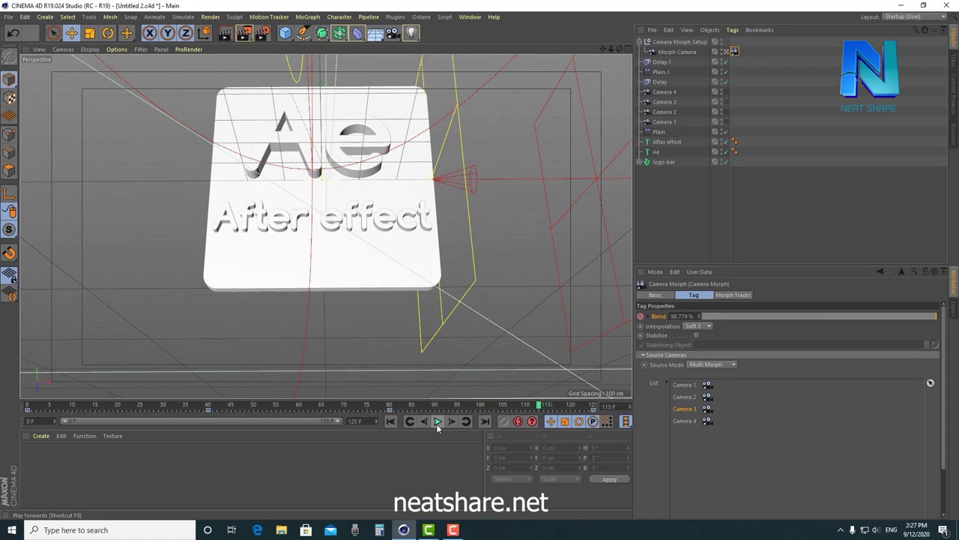
{"action": "left_click", "coordinate": [725, 102]}
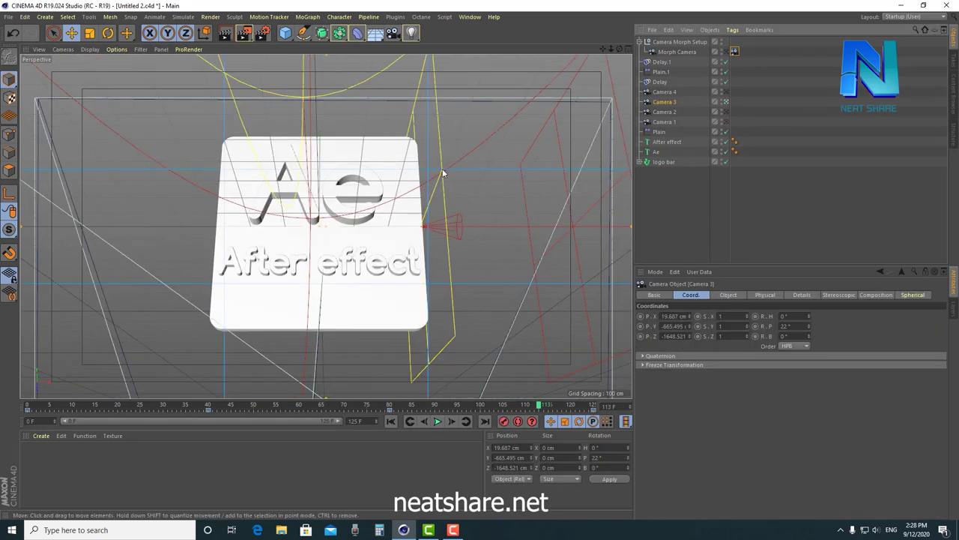
- Orbit and nudge Camera 3 so the logo plate sits higher in frame
{"action": "left_click_drag", "start_coordinate": [349, 239], "coordinate": [348, 229], "text": "alt"}
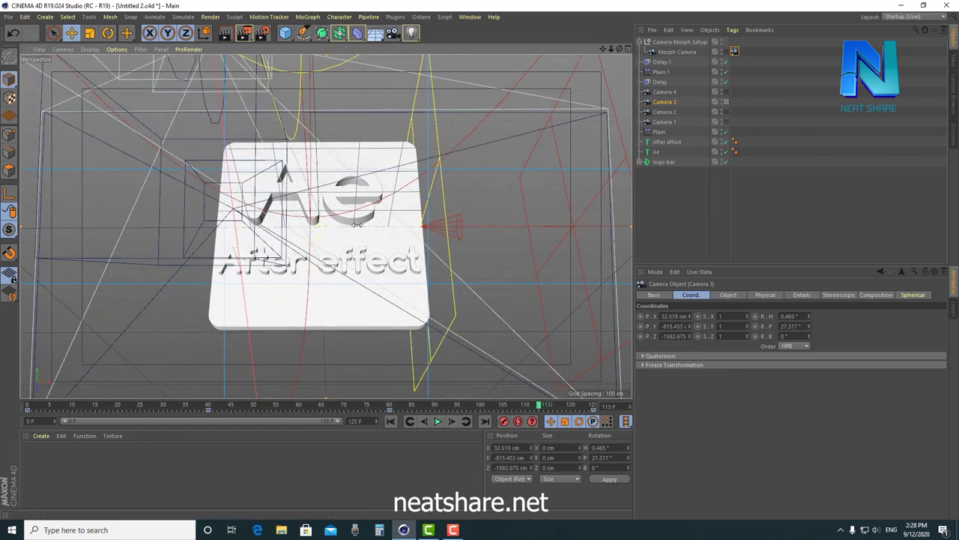
{"action": "middle_click_drag", "start_coordinate": [357, 228], "coordinate": [381, 216], "text": "alt"}
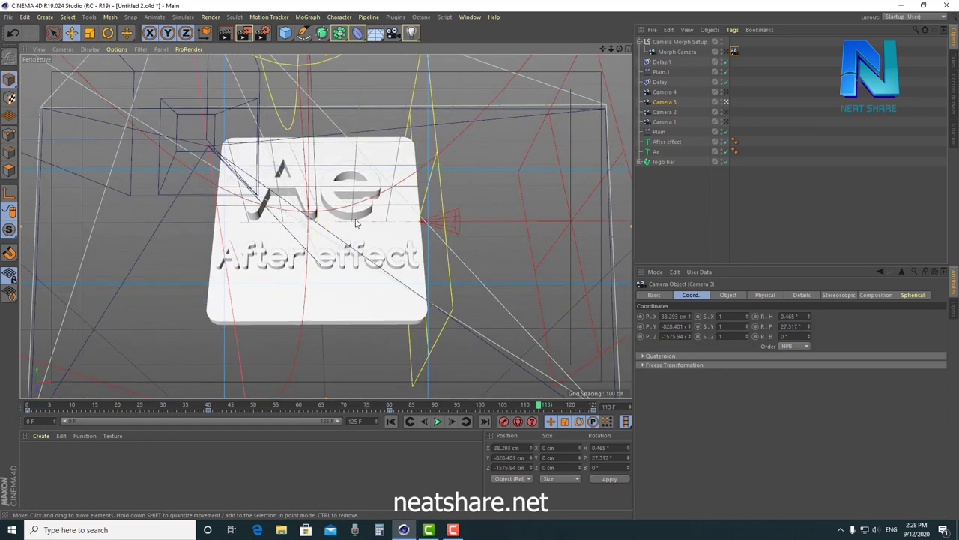
{"action": "left_click", "coordinate": [726, 52]}
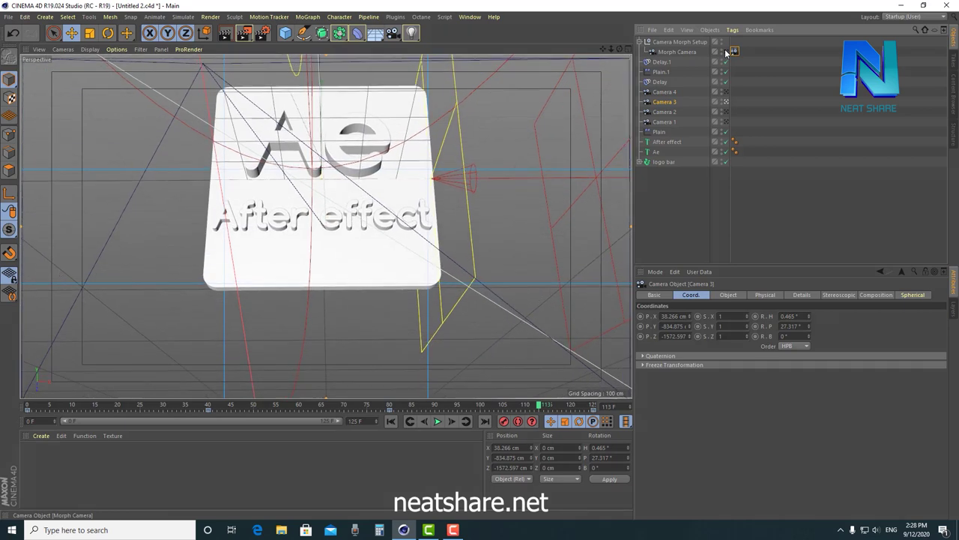
- Select the Camera Morph tag, scrub to the last frame at 100% blend, and open Morph Camera's options
{"action": "left_click", "coordinate": [734, 51]}
{"action": "left_click", "coordinate": [255, 406]}
{"action": "left_click_drag", "start_coordinate": [293, 407], "coordinate": [594, 406]}
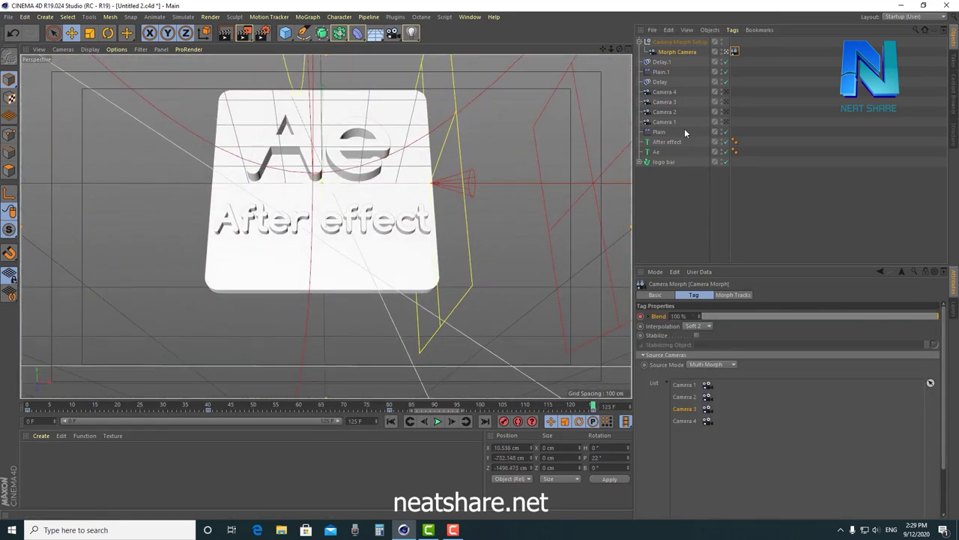
{"action": "right_click", "coordinate": [683, 52]}
- Open the blend F-Curve and ease the tangents at the 43.7% and 84.3% keys
{"action": "left_click", "coordinate": [712, 425]}
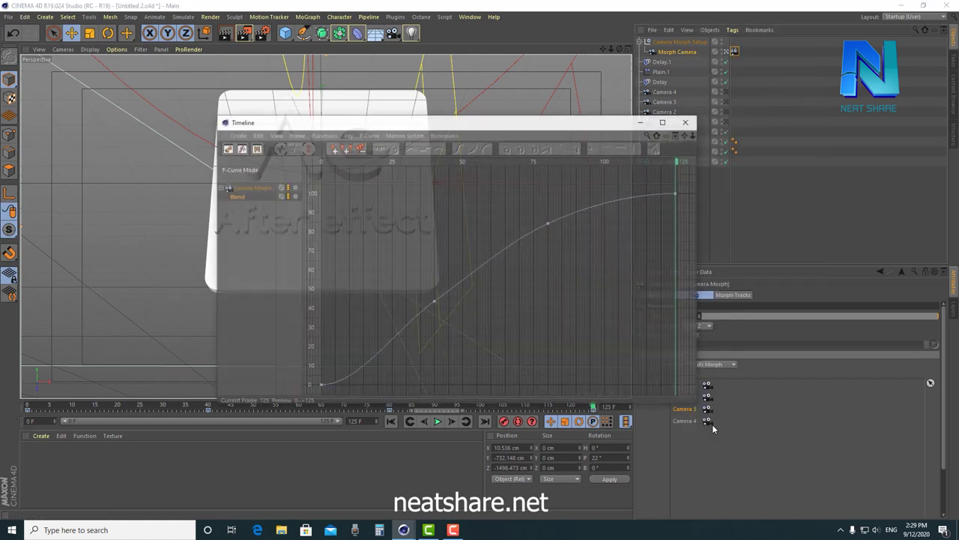
{"action": "mouse_move", "coordinate": [508, 123]}
{"action": "left_mouse_down"}
{"action": "mouse_move", "coordinate": [504, 198]}
{"action": "mouse_move", "coordinate": [719, 86]}
{"action": "left_mouse_up"}
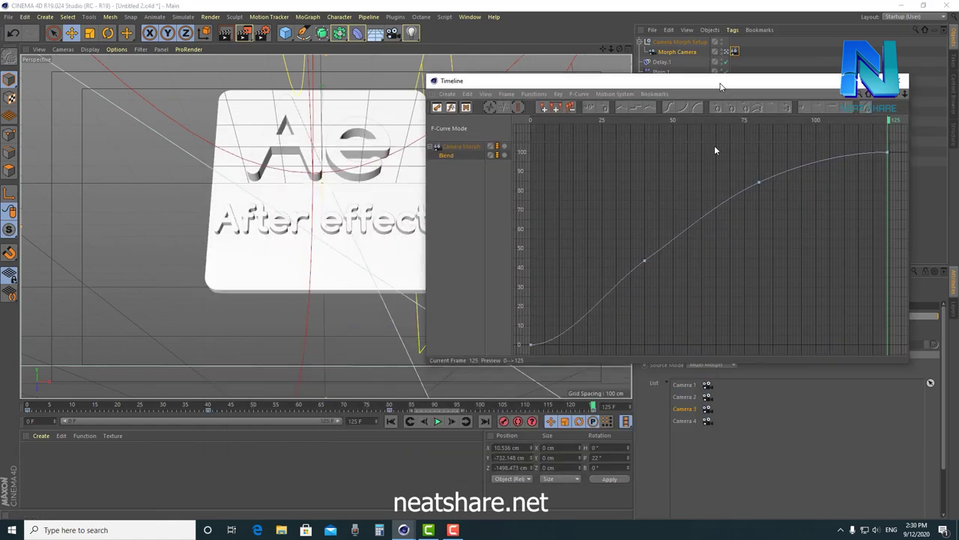
{"action": "left_click", "coordinate": [645, 261]}
{"action": "left_click_drag", "start_coordinate": [618, 283], "coordinate": [620, 287]}
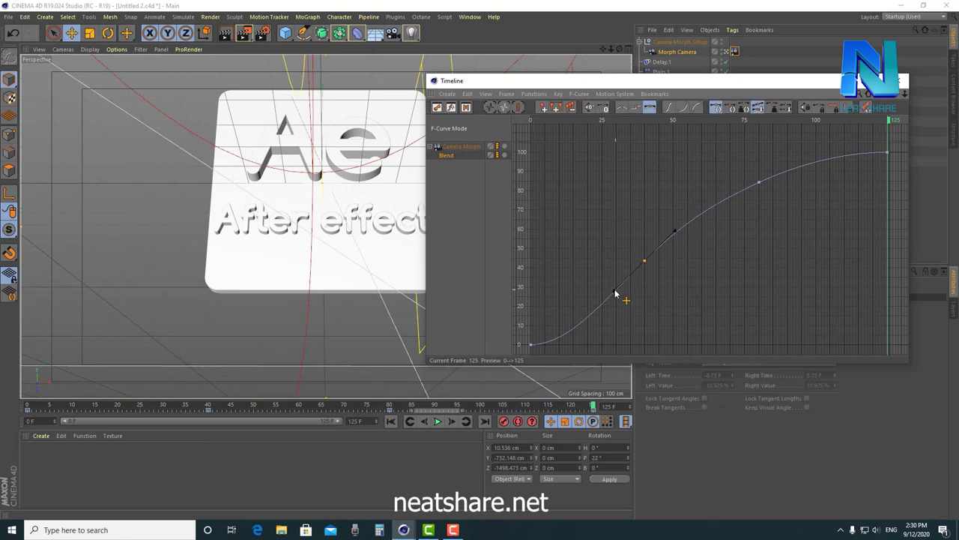
{"action": "left_click", "coordinate": [760, 184]}
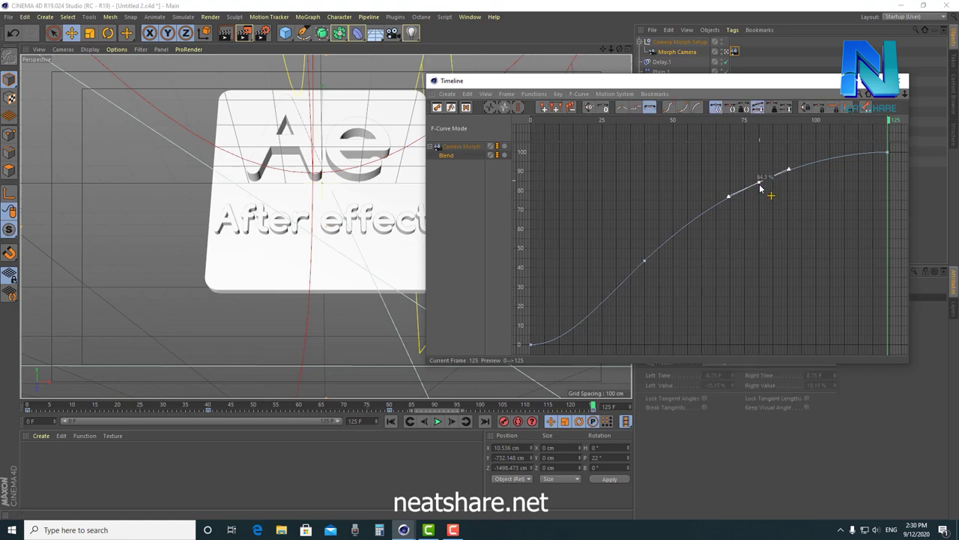
{"action": "left_click_drag", "start_coordinate": [728, 199], "coordinate": [725, 204]}
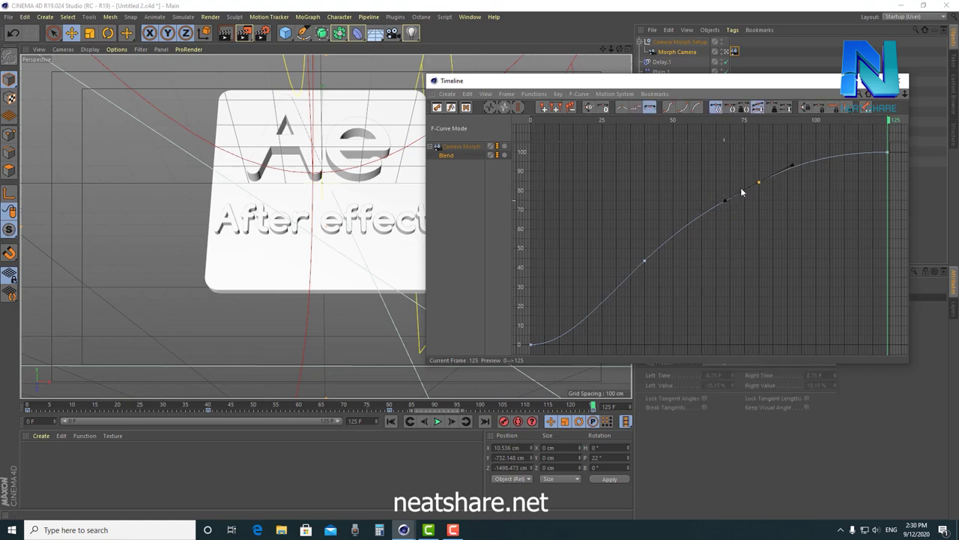
- Preview the reshaped morph, close the curve window, and view frame 80 through Camera 3
{"action": "mouse_move", "coordinate": [892, 122]}
{"action": "left_mouse_down"}
{"action": "mouse_move", "coordinate": [593, 179]}
{"action": "mouse_move", "coordinate": [517, 206]}
{"action": "left_mouse_up"}
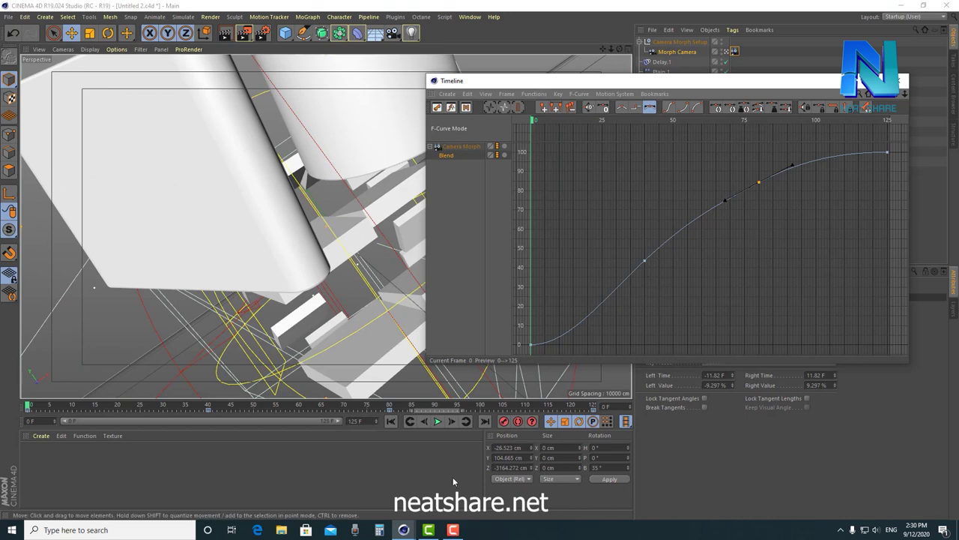
{"action": "left_click", "coordinate": [437, 421]}
{"action": "left_click_drag", "start_coordinate": [619, 86], "coordinate": [548, 122]}
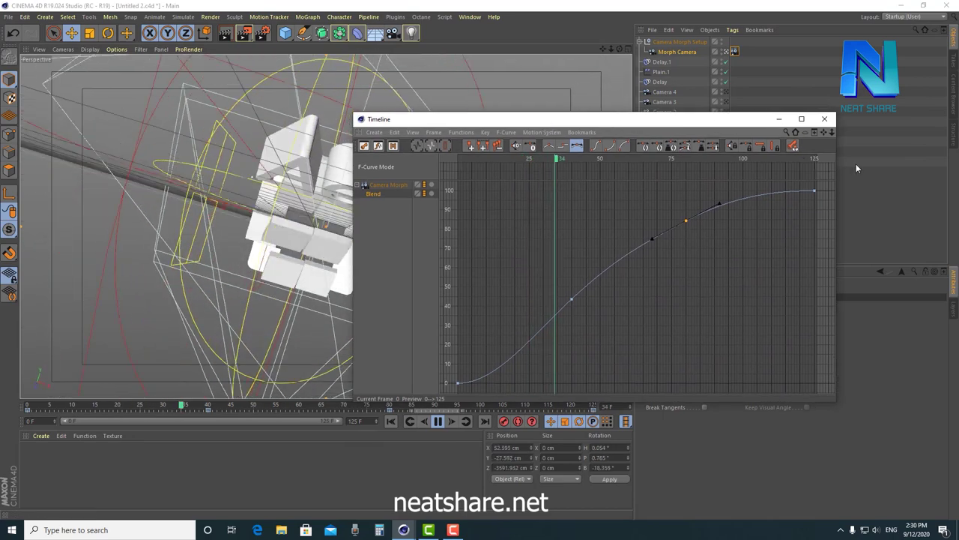
{"action": "left_click", "coordinate": [825, 121]}
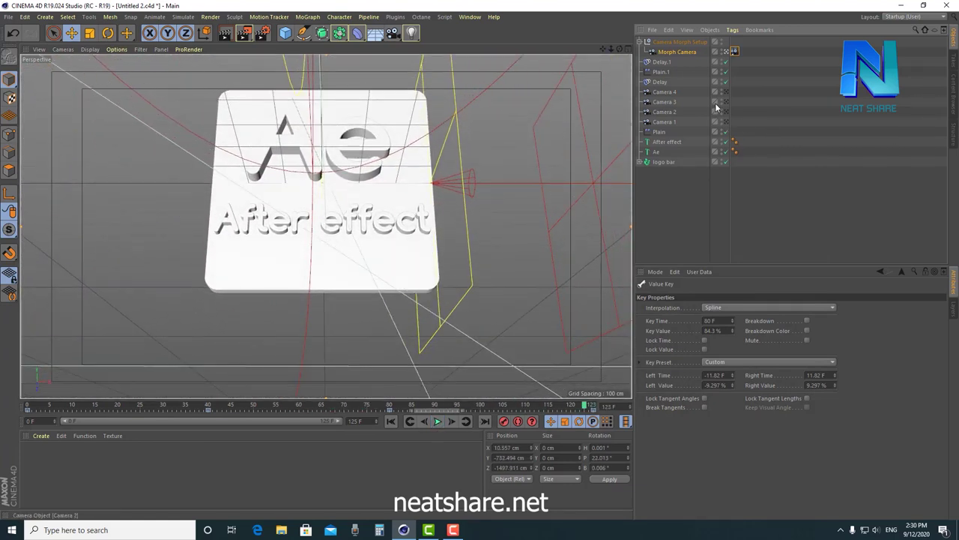
{"action": "left_click", "coordinate": [438, 420]}
{"action": "mouse_move", "coordinate": [462, 404]}
{"action": "left_mouse_down"}
{"action": "mouse_move", "coordinate": [418, 405]}
{"action": "mouse_move", "coordinate": [436, 405]}
{"action": "left_mouse_up"}
{"action": "left_click", "coordinate": [411, 422]}
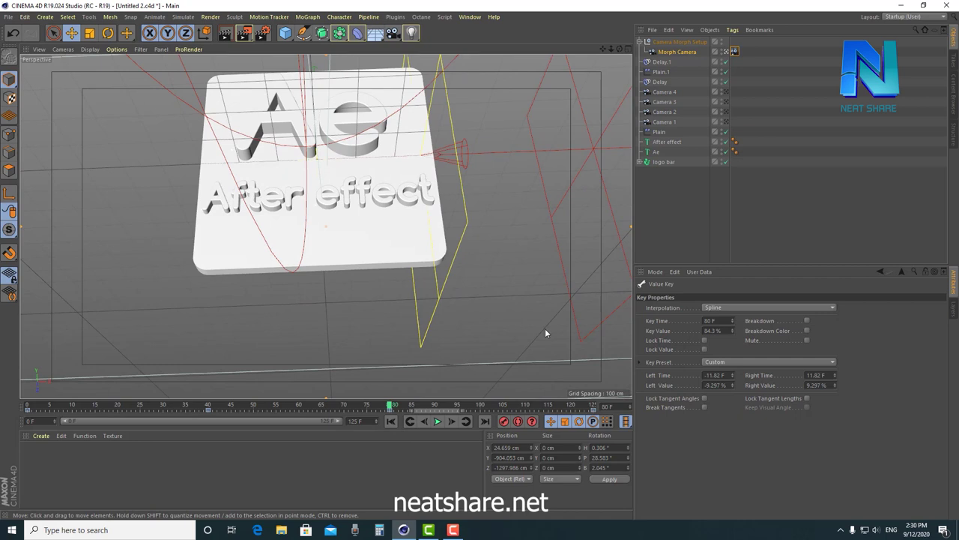
{"action": "left_click", "coordinate": [724, 105]}
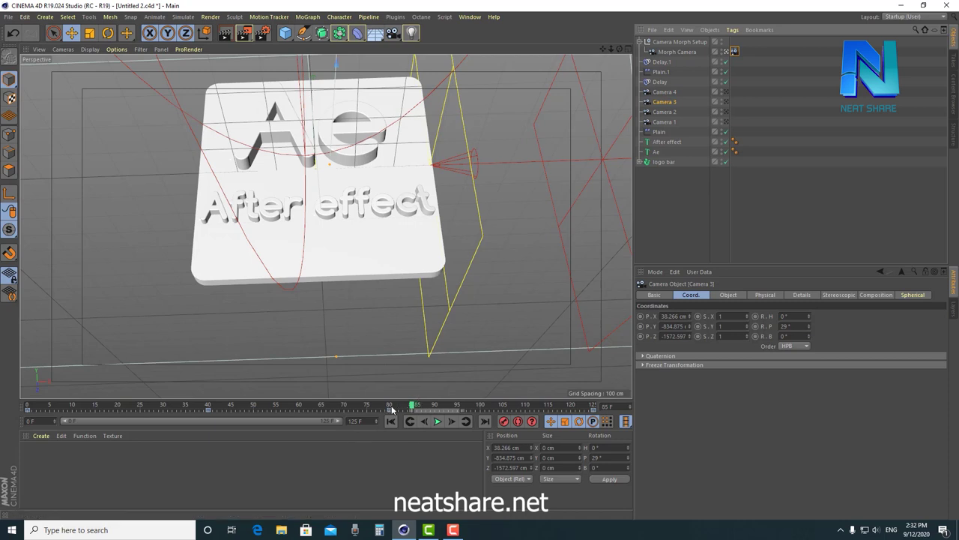
- Try Camera 3 pitches between 28° and 32°, settling on 28°
{"action": "left_click", "coordinate": [809, 330]}
{"action": "left_click", "coordinate": [810, 326]}
{"action": "left_click", "coordinate": [810, 326]}
{"action": "left_click", "coordinate": [808, 326]}
{"action": "left_click", "coordinate": [808, 326]}
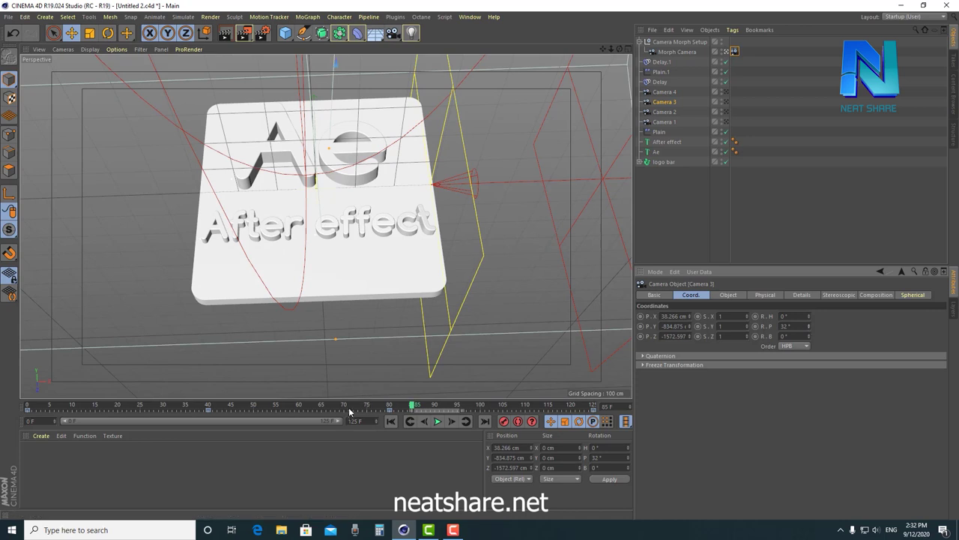
{"action": "left_click_drag", "start_coordinate": [348, 409], "coordinate": [326, 407]}
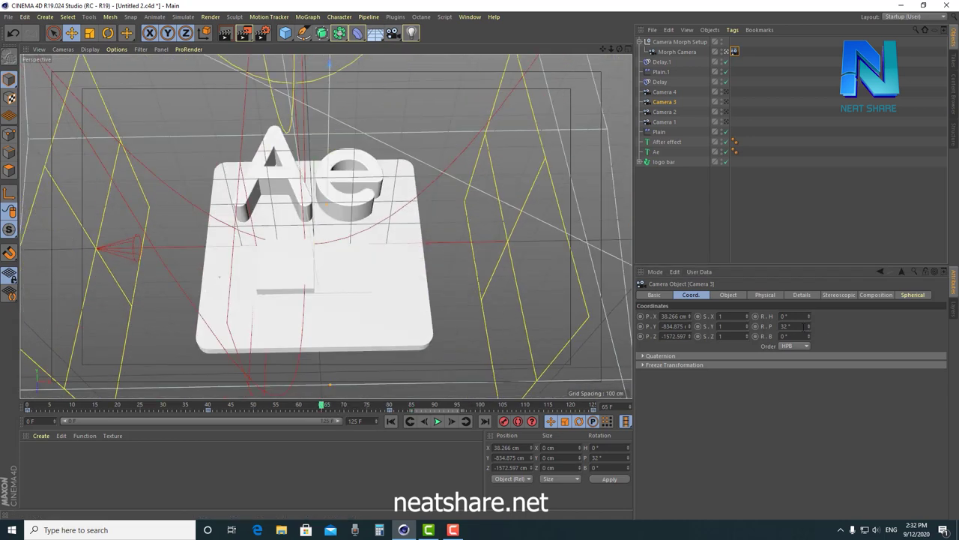
{"action": "left_click", "coordinate": [809, 330]}
{"action": "left_click", "coordinate": [809, 331]}
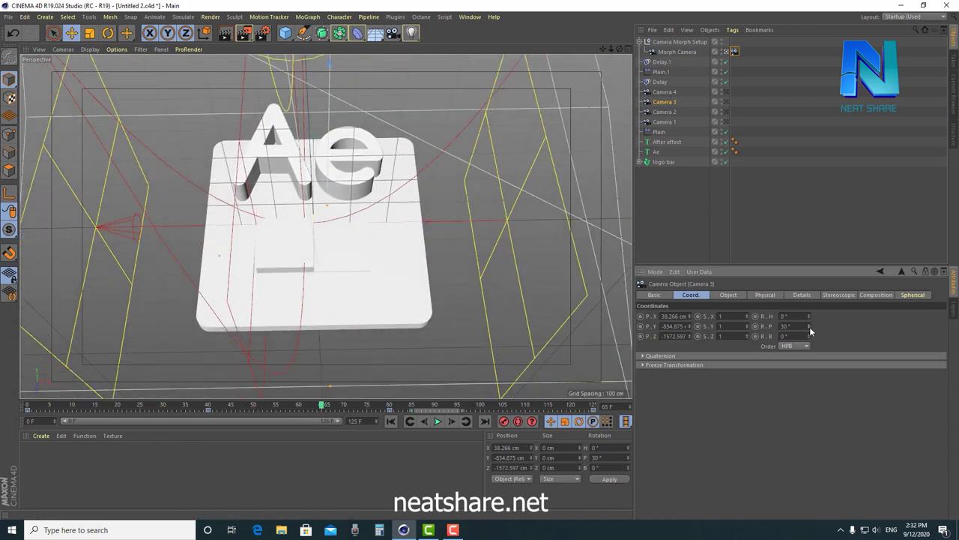
{"action": "left_click", "coordinate": [810, 331]}
{"action": "left_click", "coordinate": [809, 330]}
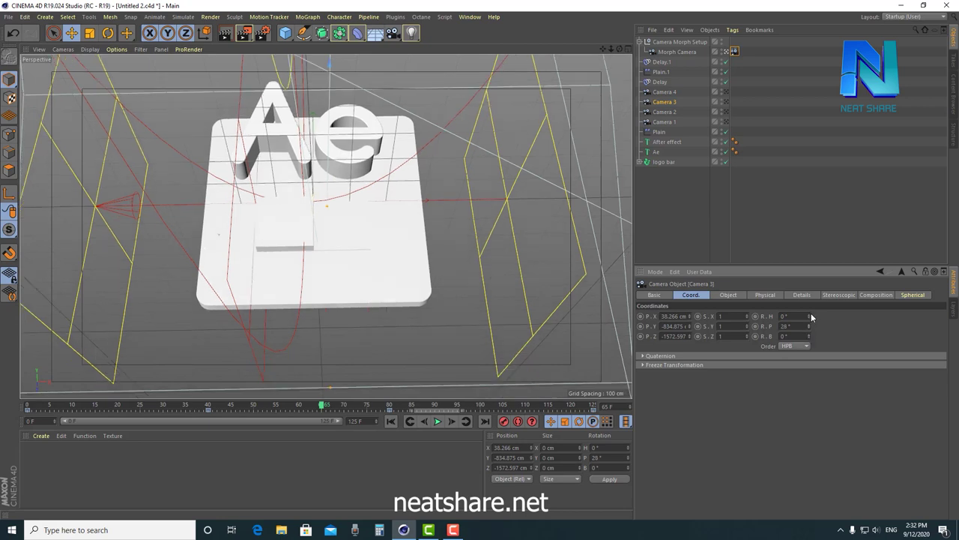
- Reset Camera 3's heading to 0° and pull it back along Z to about -1978.6
{"action": "left_click", "coordinate": [811, 313]}
{"action": "left_click", "coordinate": [784, 315]}
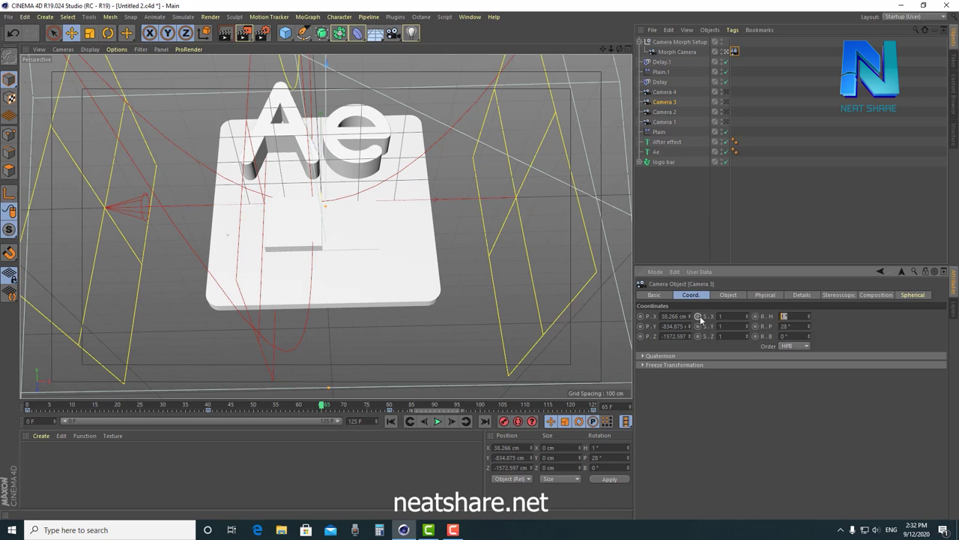
{"action": "key", "text": "Return"}
{"action": "left_click_drag", "start_coordinate": [690, 339], "coordinate": [690, 376]}
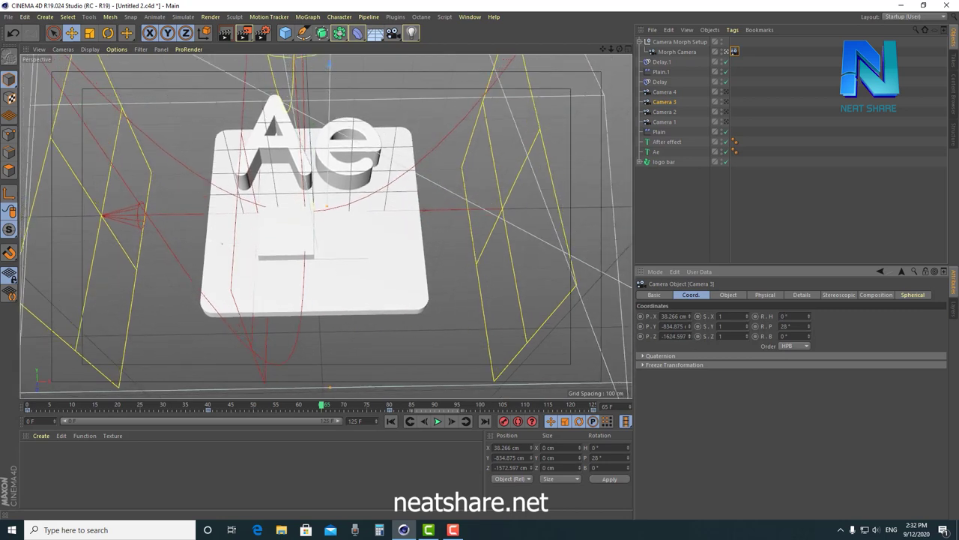
{"action": "mouse_move", "coordinate": [326, 404]}
{"action": "left_mouse_down"}
{"action": "mouse_move", "coordinate": [285, 418]}
{"action": "mouse_move", "coordinate": [423, 421]}
{"action": "left_mouse_up"}
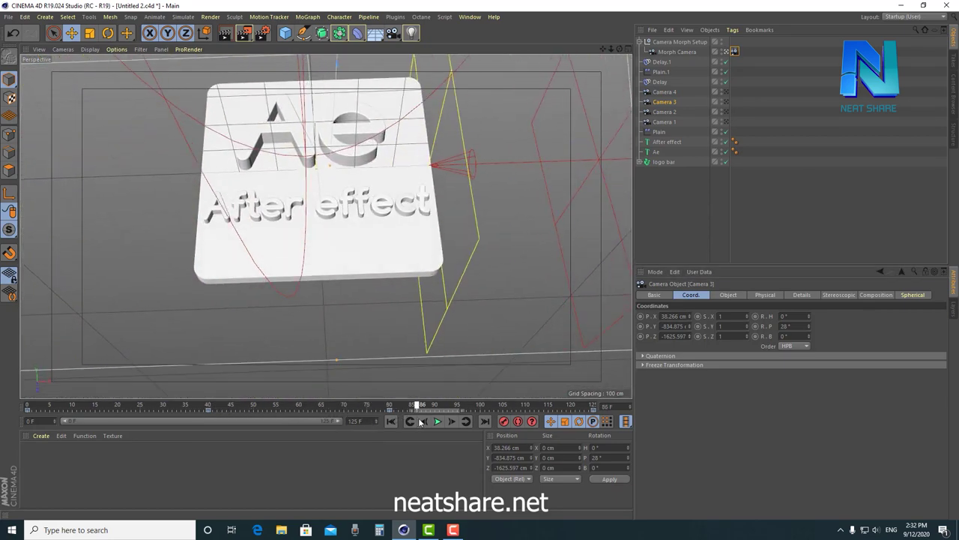
{"action": "mouse_move", "coordinate": [693, 337]}
{"action": "left_mouse_down"}
{"action": "mouse_move", "coordinate": [692, 322]}
{"action": "mouse_move", "coordinate": [692, 358]}
{"action": "mouse_move", "coordinate": [689, 317]}
{"action": "left_mouse_up"}
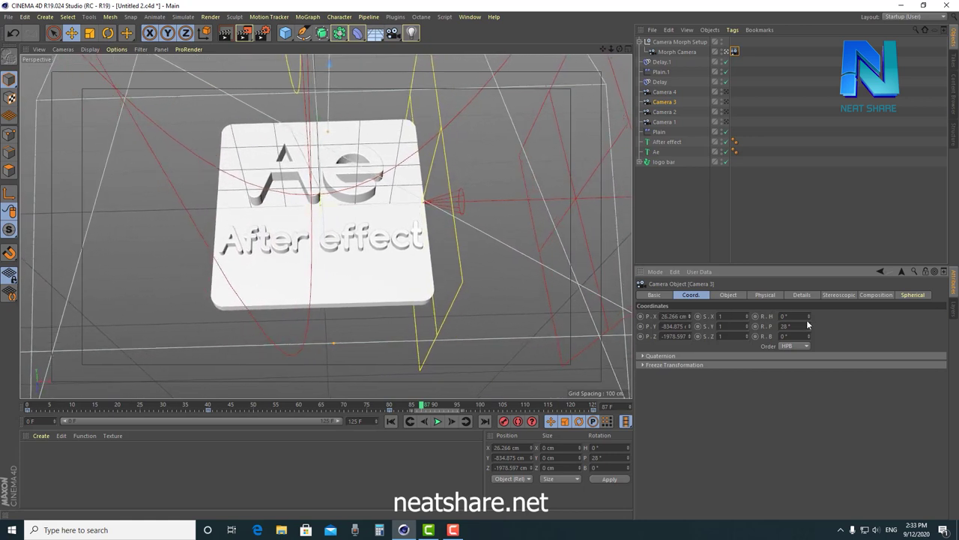
- Test a steeper pitch, restore the keyed 28°, and replay the morph from frame 0
{"action": "left_click_drag", "start_coordinate": [809, 329], "coordinate": [808, 341]}
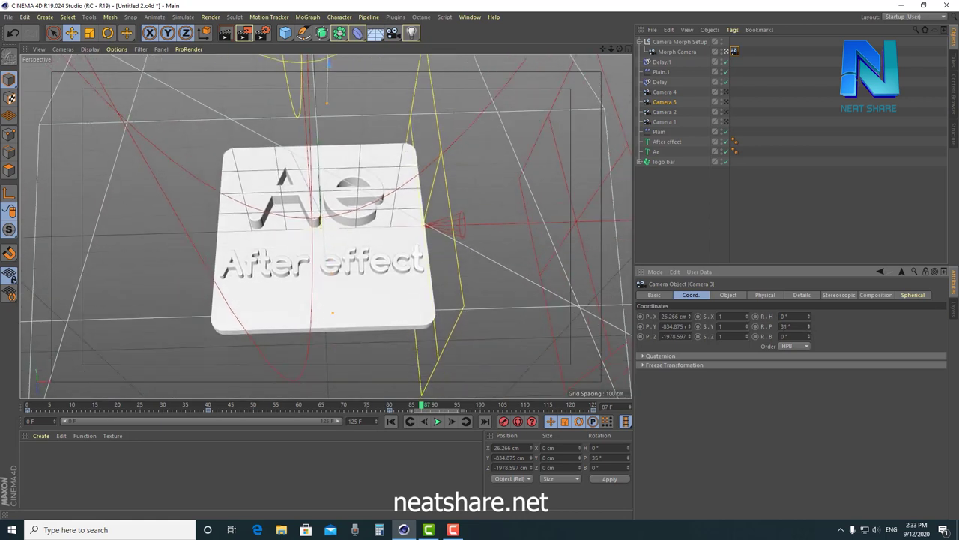
{"action": "left_click", "coordinate": [423, 409]}
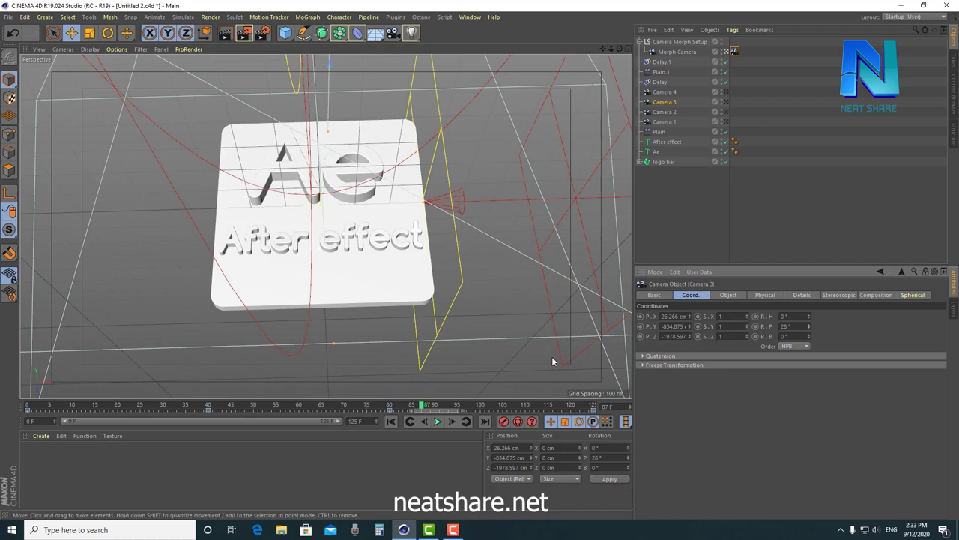
{"action": "mouse_move", "coordinate": [424, 408]}
{"action": "left_mouse_down"}
{"action": "mouse_move", "coordinate": [567, 404]}
{"action": "mouse_move", "coordinate": [42, 407]}
{"action": "left_mouse_up"}
{"action": "left_click", "coordinate": [438, 423]}
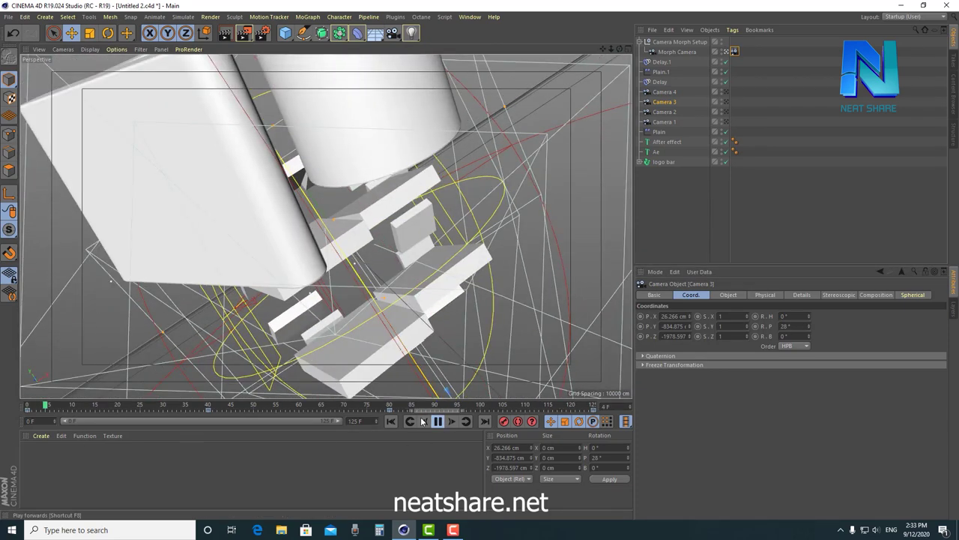
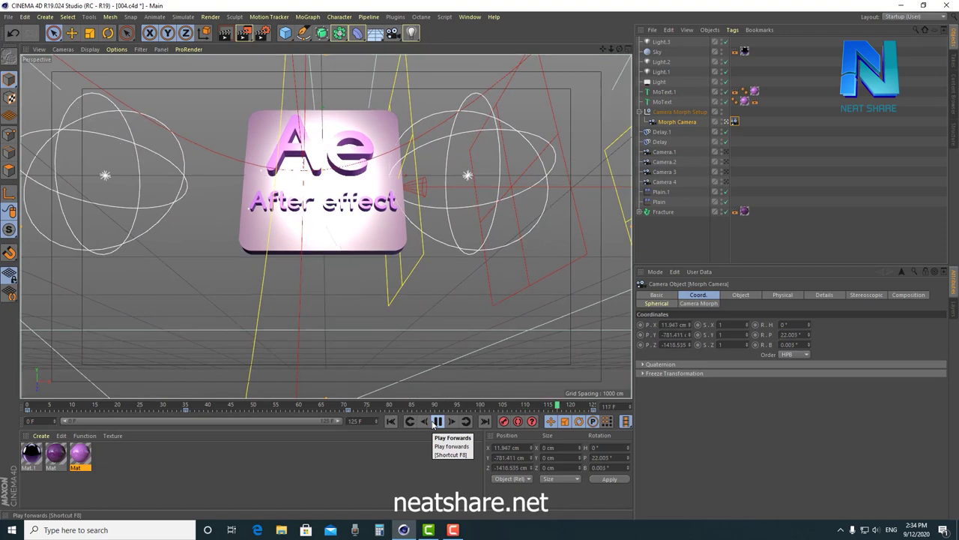
- Stop playback, switch from the Morph Camera to the free view, and place Light.3 below Sky
{"action": "left_click", "coordinate": [434, 424]}
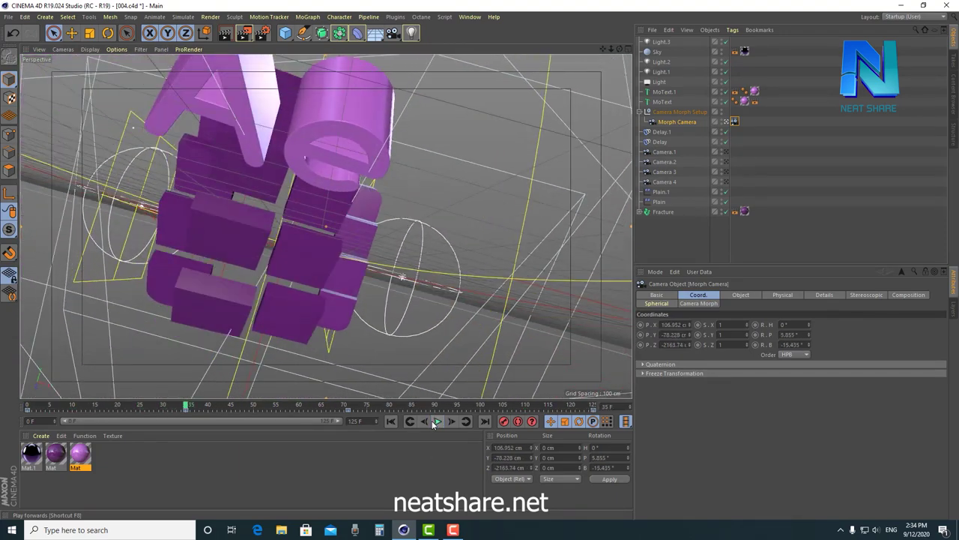
{"action": "left_click", "coordinate": [760, 242]}
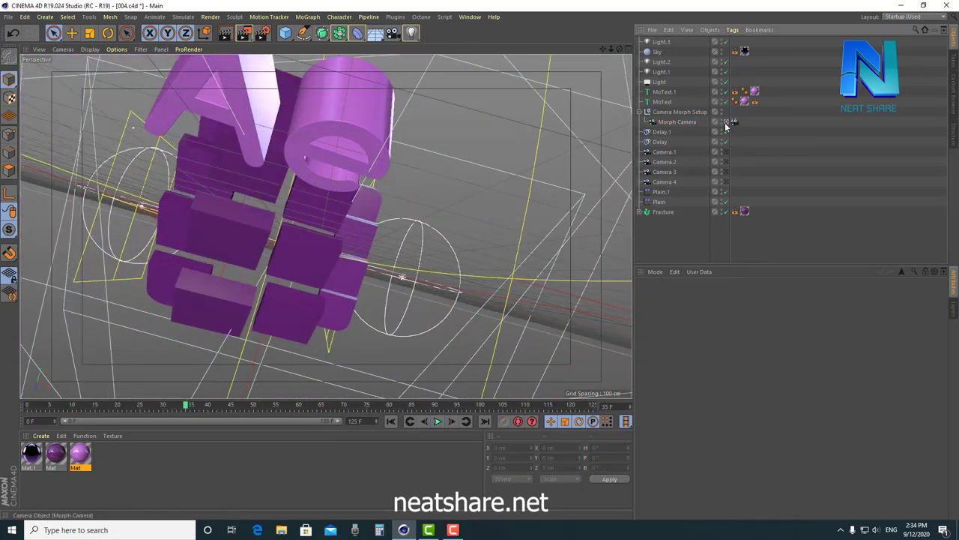
{"action": "left_click", "coordinate": [726, 124]}
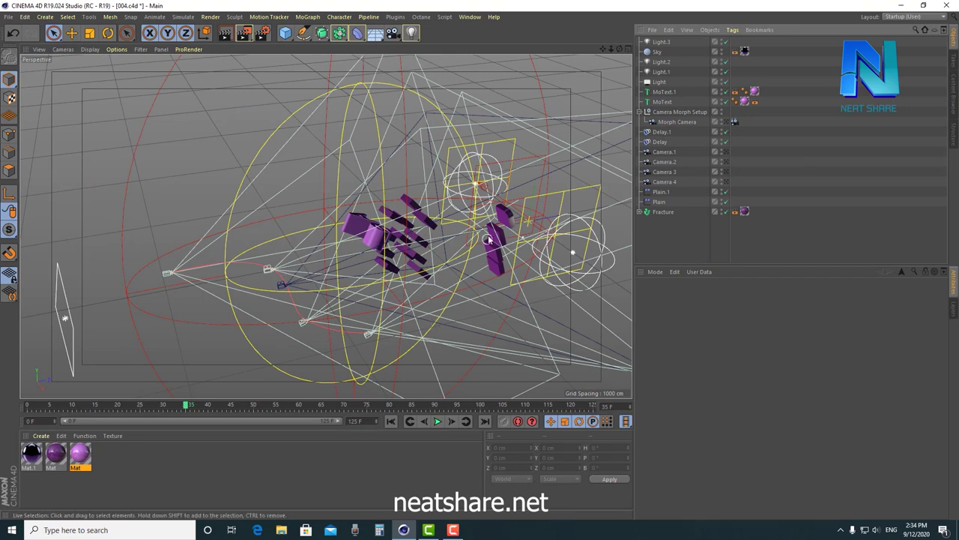
{"action": "left_click_drag", "start_coordinate": [488, 240], "coordinate": [359, 258], "text": "alt"}
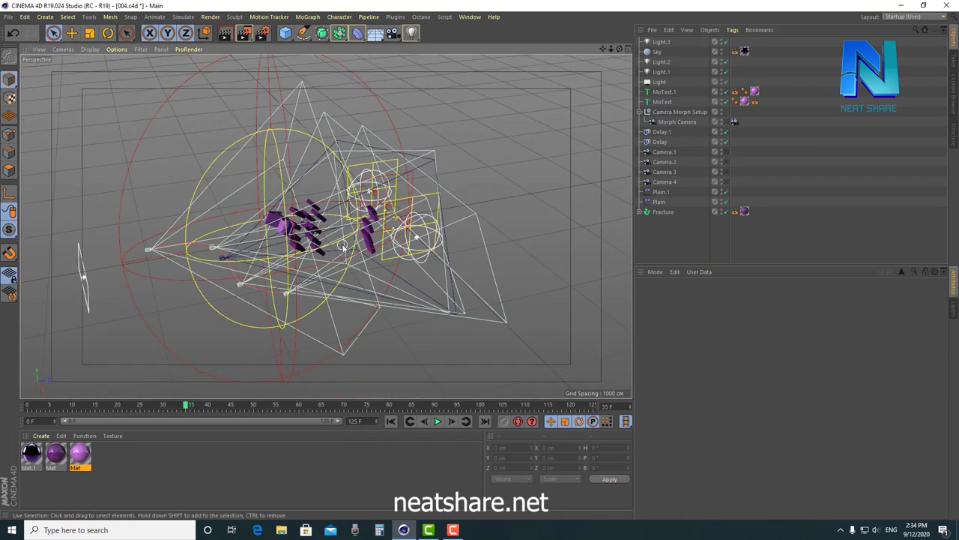
{"action": "scroll", "coordinate": [343, 247], "scroll_direction": "up", "scroll_amount": 3}
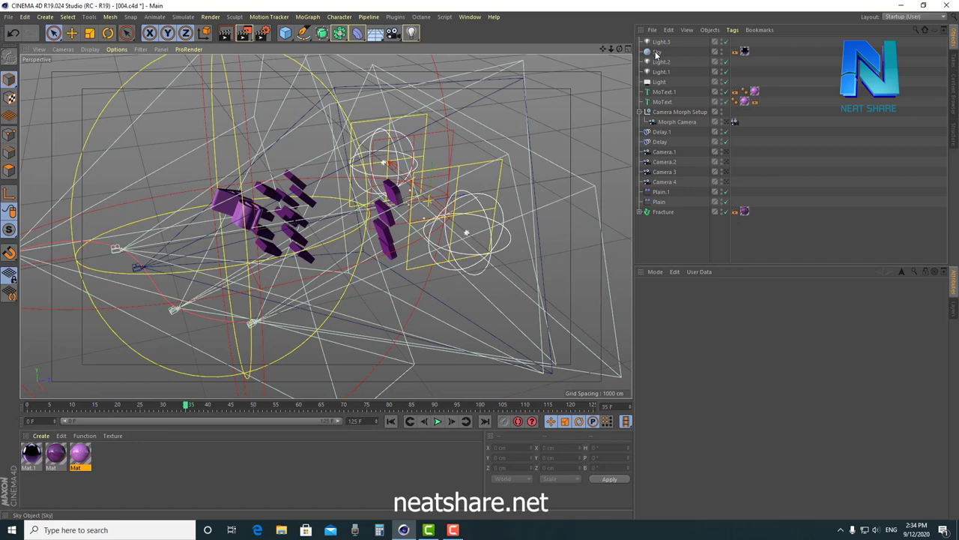
{"action": "left_click_drag", "start_coordinate": [665, 44], "coordinate": [664, 59]}
{"action": "left_click", "coordinate": [664, 84]}
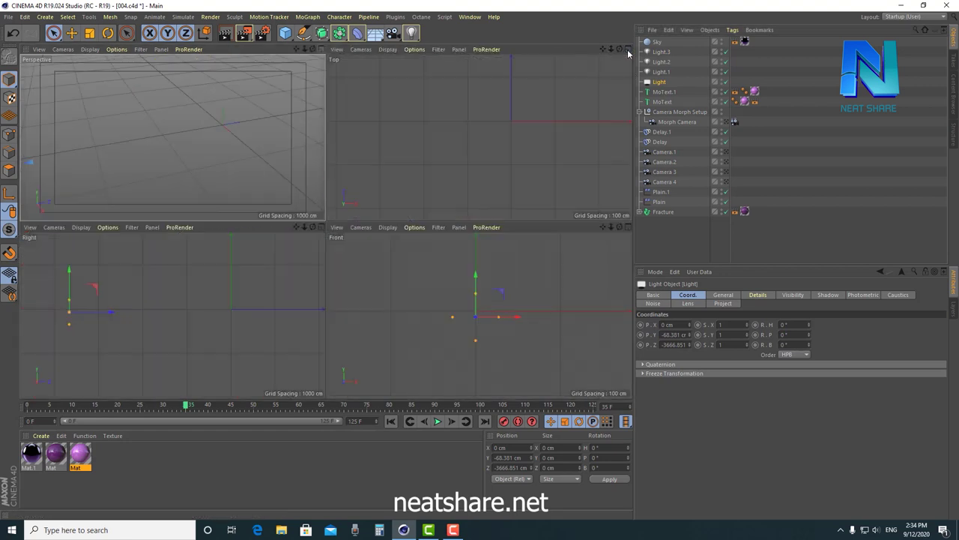
- In the four-view layout, rename the area light to '1'
{"action": "left_click", "coordinate": [628, 49]}
{"action": "scroll", "coordinate": [516, 302], "scroll_direction": "down", "scroll_amount": 3}
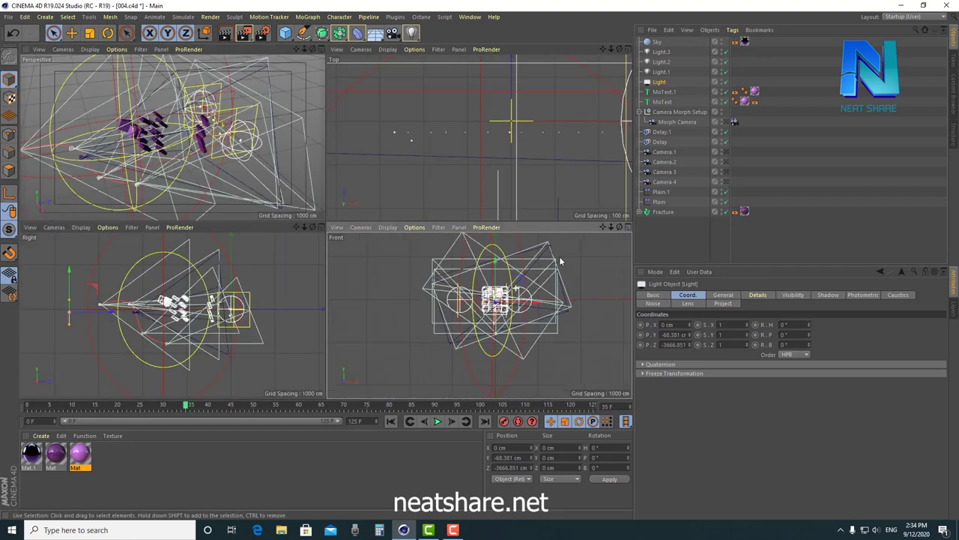
{"action": "double_click", "coordinate": [661, 81]}
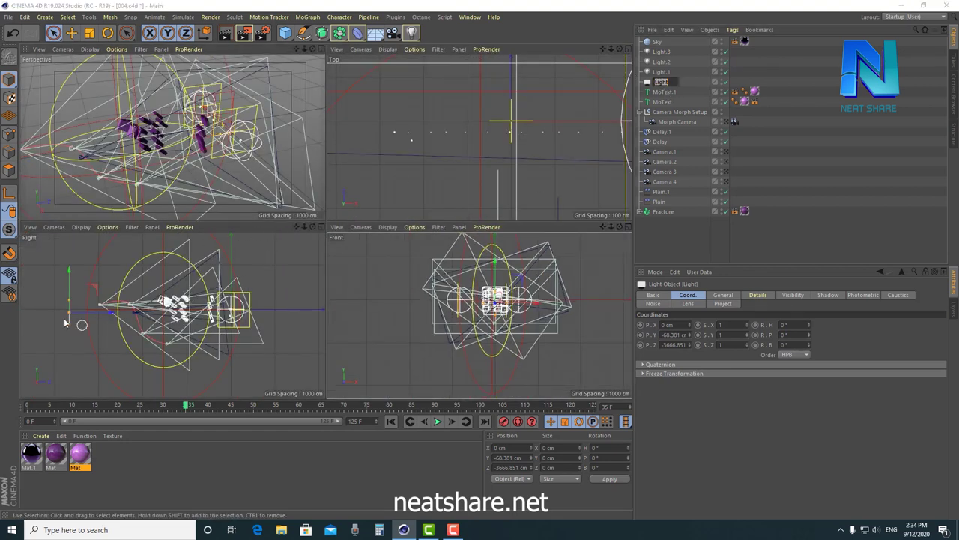
{"action": "type", "text": "1"}
{"action": "key", "text": "Return"}
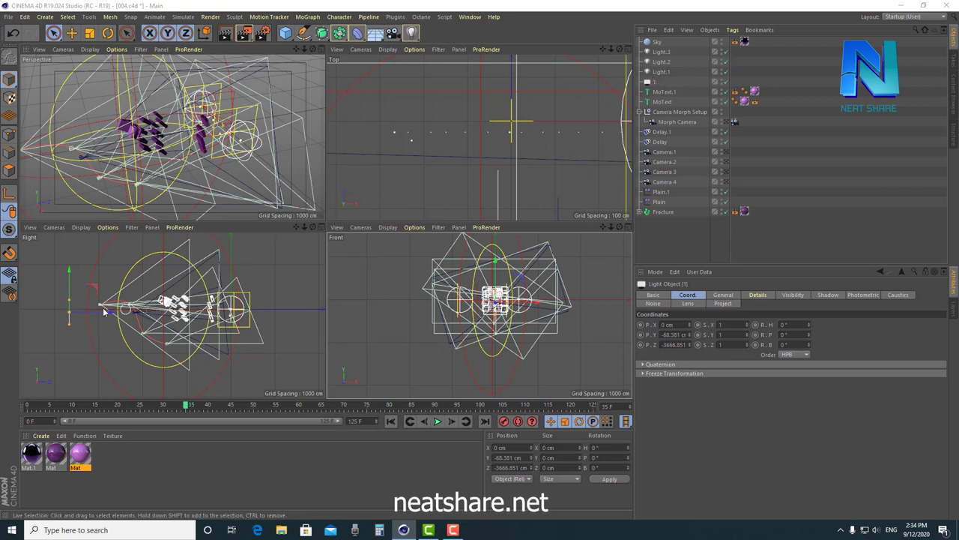
{"action": "scroll", "coordinate": [73, 321], "scroll_direction": "up", "scroll_amount": 2}
{"action": "scroll", "coordinate": [71, 321], "scroll_direction": "up", "scroll_amount": 3}
{"action": "scroll", "coordinate": [70, 321], "scroll_direction": "up", "scroll_amount": 3}
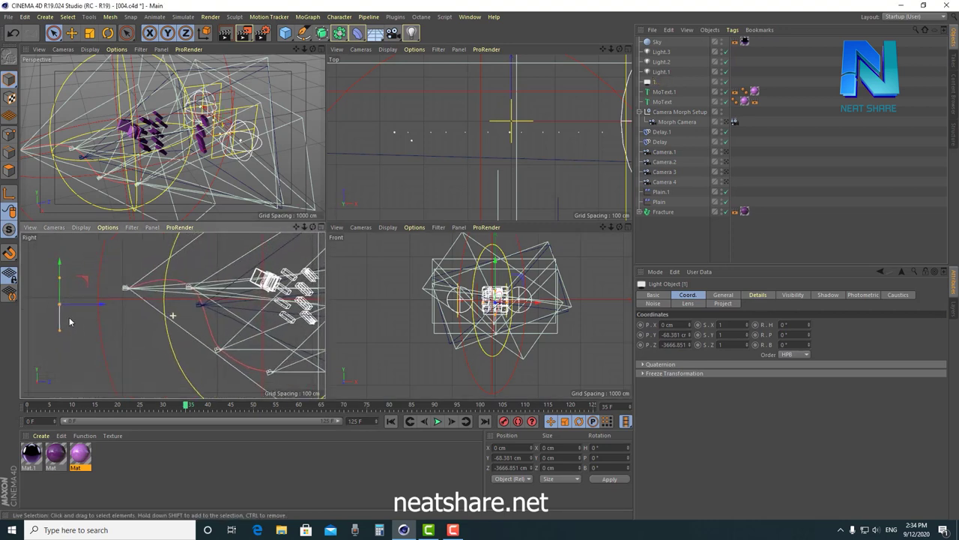
{"action": "scroll", "coordinate": [71, 321], "scroll_direction": "down", "scroll_amount": 1}
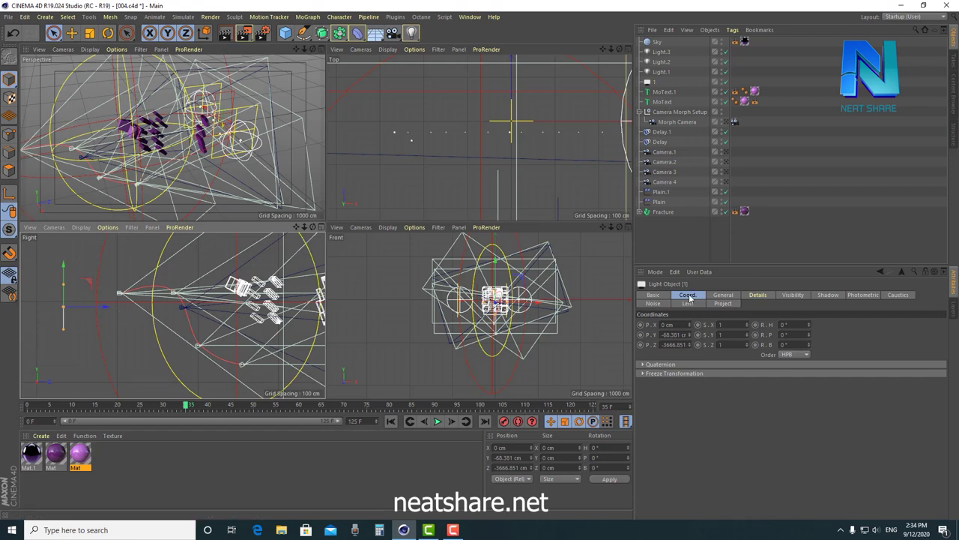
- Review light 1's General, Shadow and Visibility settings, then nudge it slightly in the Front view
{"action": "left_click", "coordinate": [723, 295]}
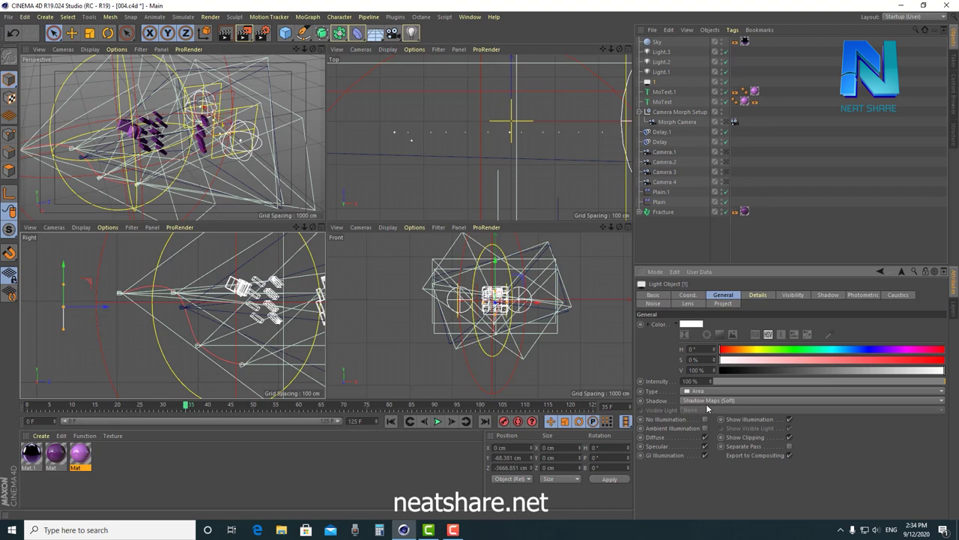
{"action": "left_click", "coordinate": [828, 294]}
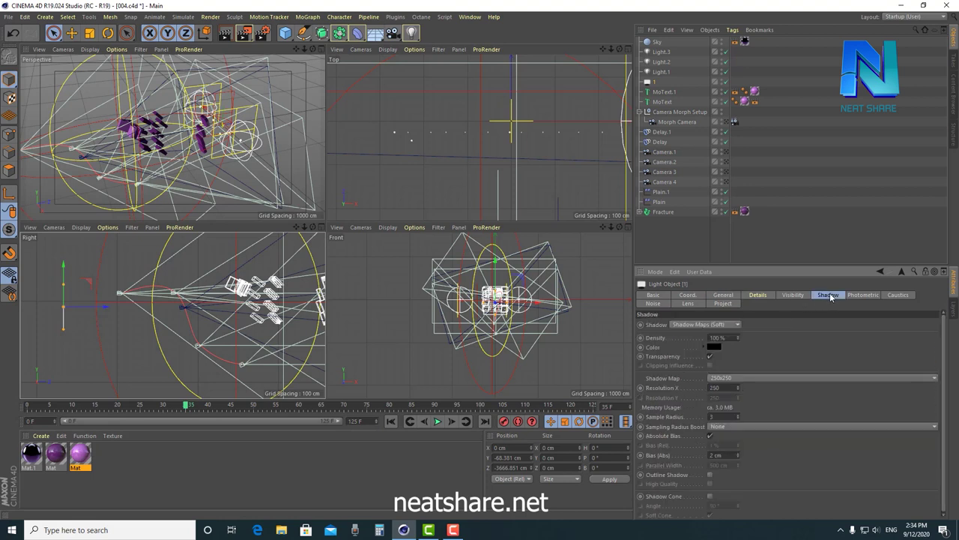
{"action": "left_click", "coordinate": [800, 295]}
{"action": "left_click", "coordinate": [723, 294]}
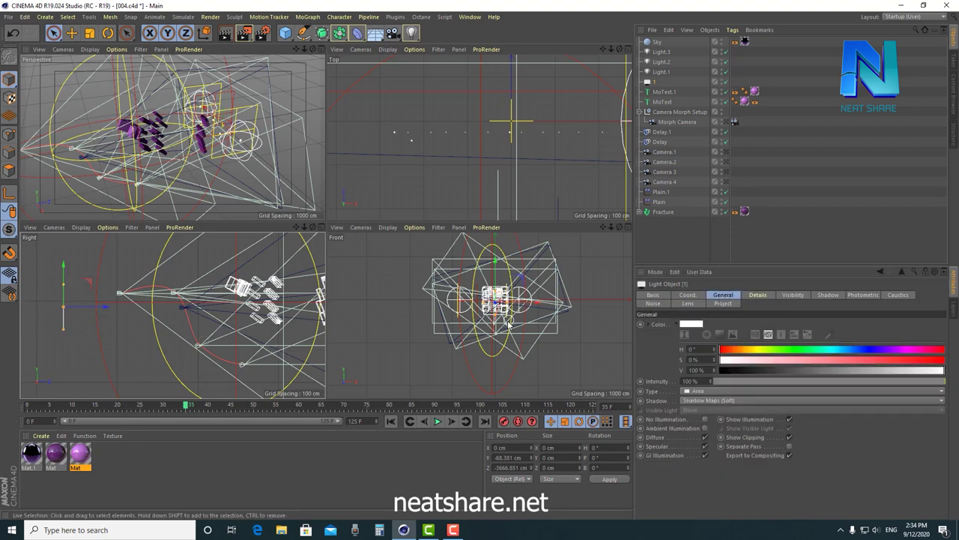
{"action": "scroll", "coordinate": [511, 278], "scroll_direction": "up", "scroll_amount": 3}
{"action": "scroll", "coordinate": [517, 304], "scroll_direction": "down", "scroll_amount": 3}
{"action": "left_click_drag", "start_coordinate": [517, 304], "coordinate": [487, 247]}
{"action": "scroll", "coordinate": [523, 292], "scroll_direction": "up", "scroll_amount": 3}
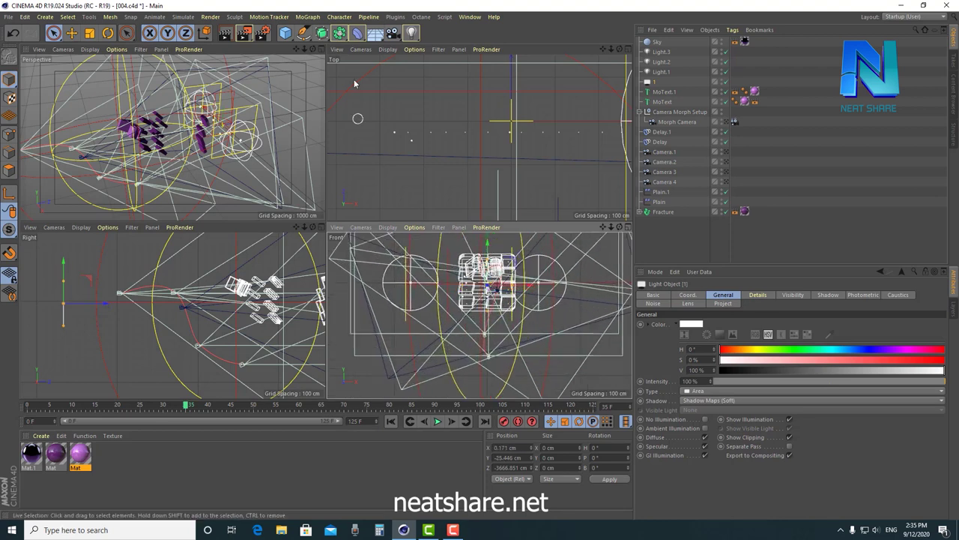
{"action": "left_click", "coordinate": [320, 49]}
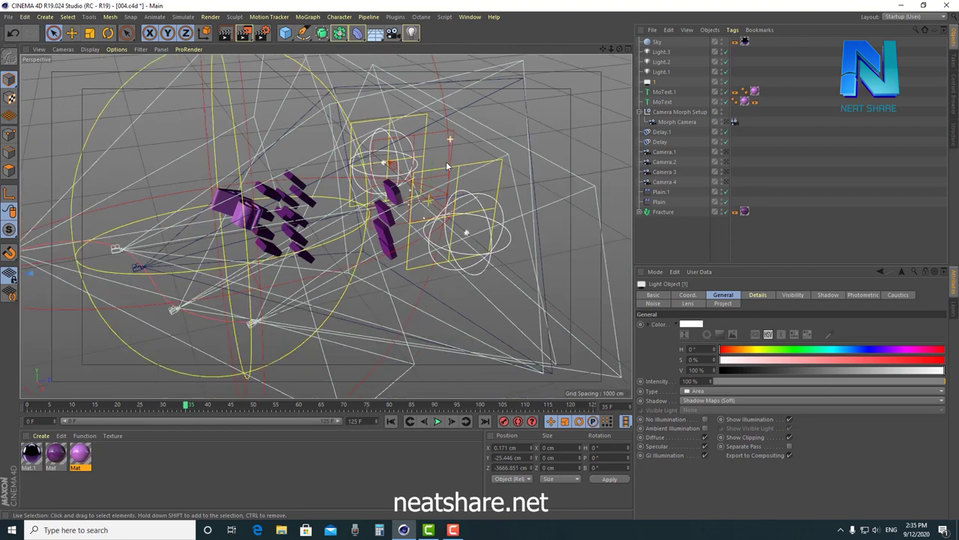
- Select Light.1 and move the timeline to frame 103
{"action": "left_click_drag", "start_coordinate": [452, 152], "coordinate": [420, 158], "text": "alt"}
{"action": "left_click", "coordinate": [661, 72]}
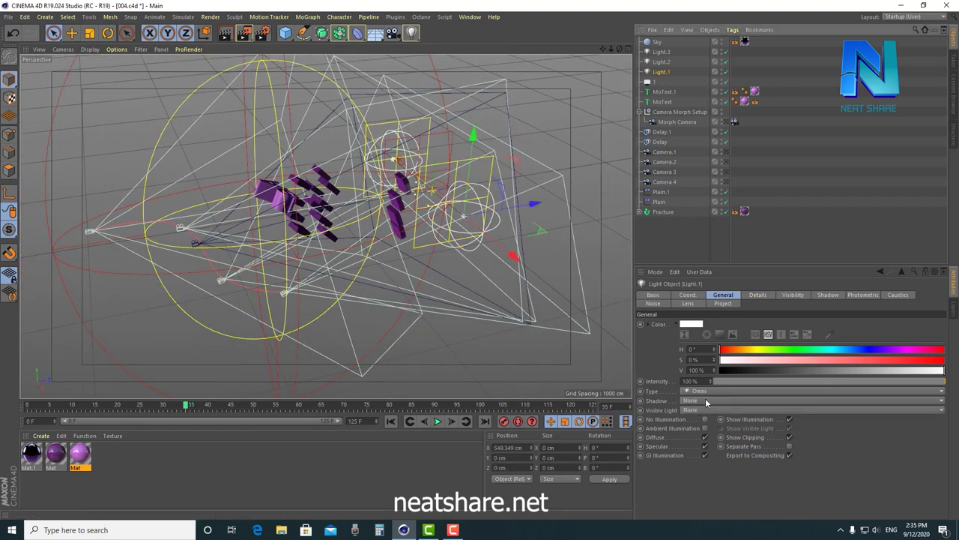
{"action": "left_click_drag", "start_coordinate": [198, 407], "coordinate": [495, 405]}
{"action": "mouse_move", "coordinate": [420, 247]}
{"action": "left_mouse_down", "text": "alt"}
{"action": "mouse_move", "coordinate": [467, 193]}
{"action": "mouse_move", "coordinate": [392, 228]}
{"action": "left_mouse_up", "text": "alt"}
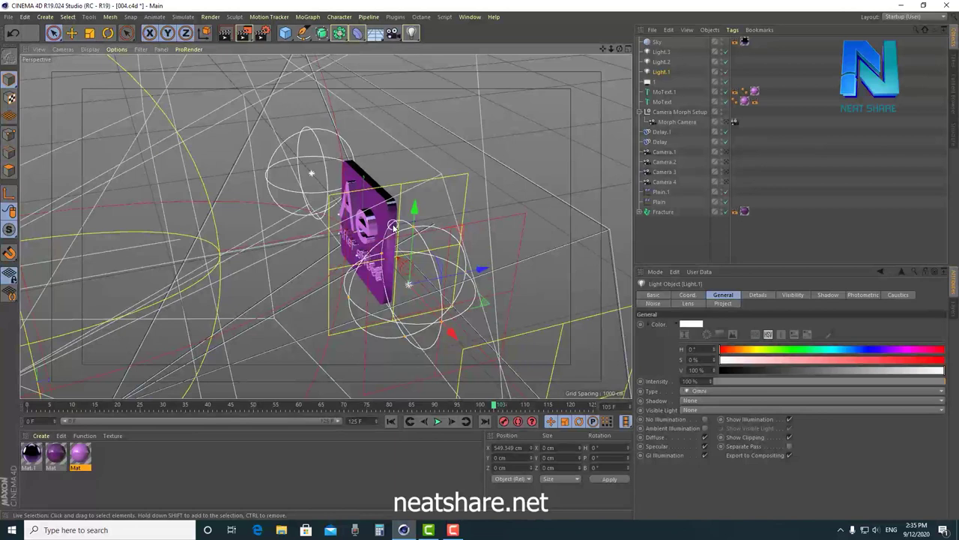
{"action": "left_click_drag", "start_coordinate": [425, 269], "coordinate": [425, 282], "text": "alt"}
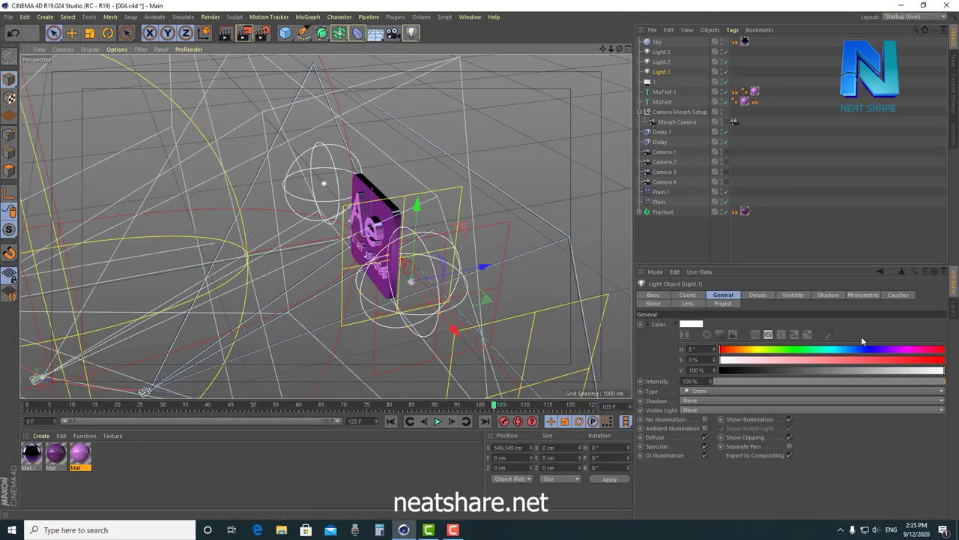
- Check Light.1's Visibility and Details settings, keeping the Inverse Square falloff
{"action": "left_click", "coordinate": [794, 296]}
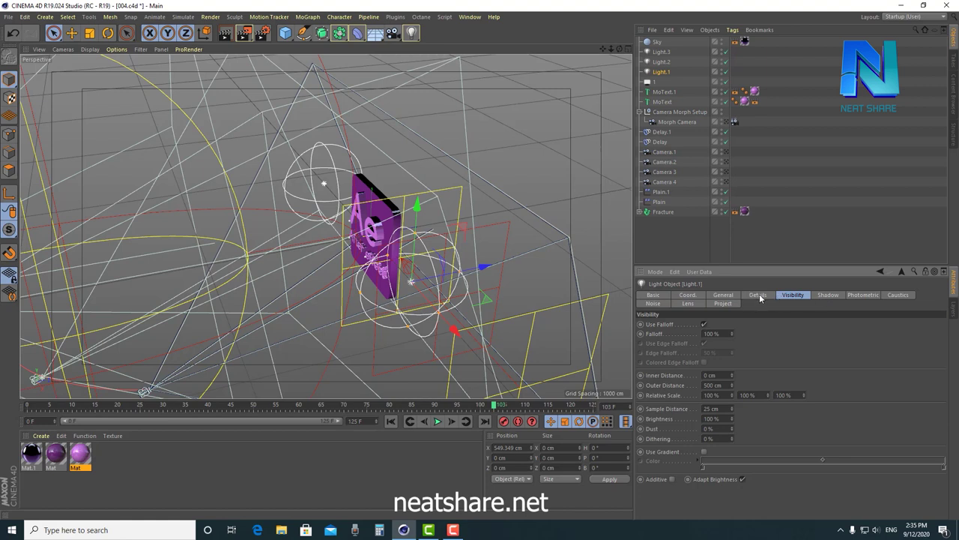
{"action": "left_click", "coordinate": [757, 296]}
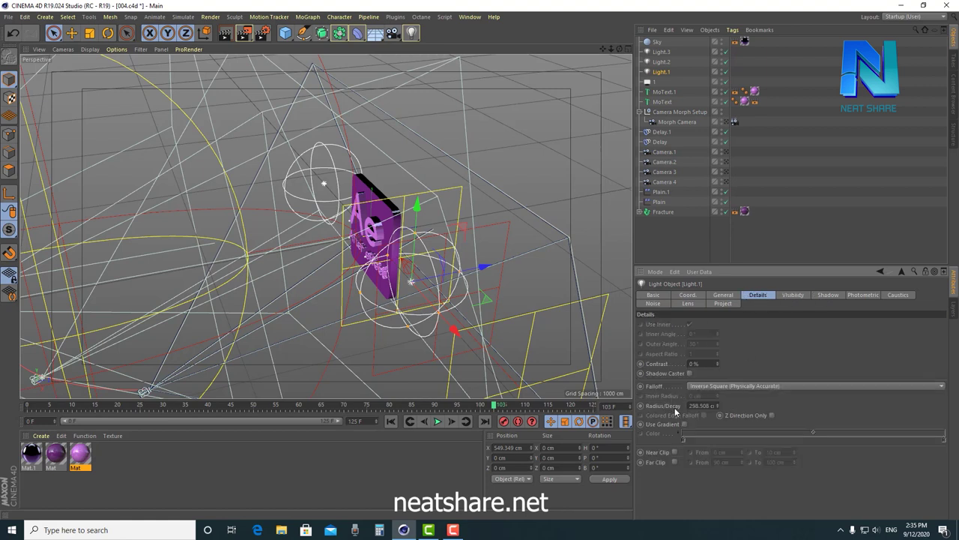
{"action": "left_click", "coordinate": [700, 386]}
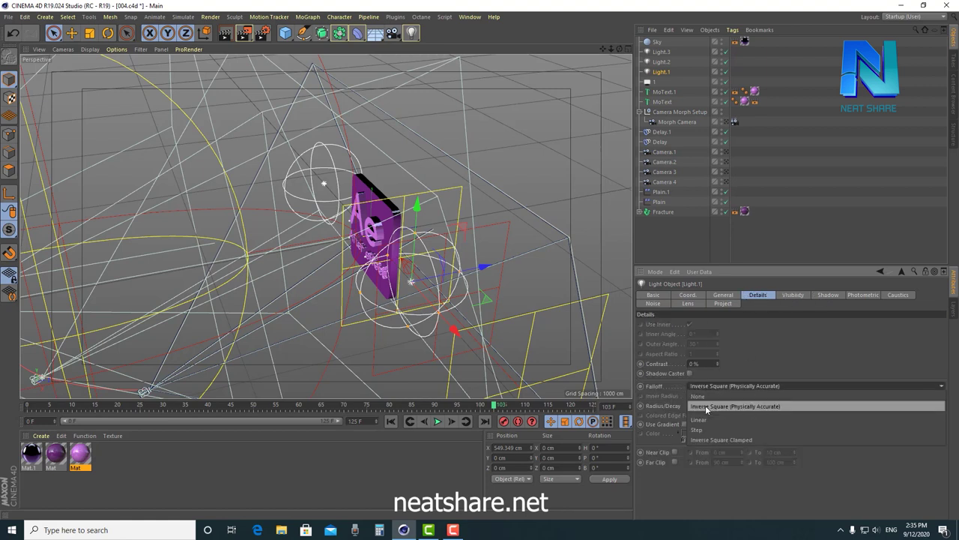
{"action": "left_click", "coordinate": [710, 405]}
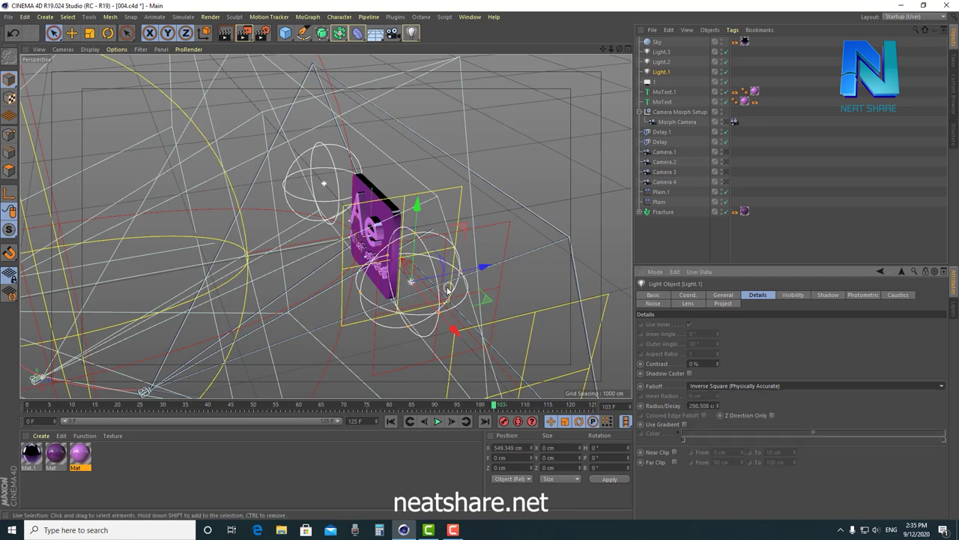
{"action": "mouse_move", "coordinate": [447, 290]}
{"action": "left_mouse_down", "text": "alt"}
{"action": "mouse_move", "coordinate": [497, 294]}
{"action": "mouse_move", "coordinate": [420, 281]}
{"action": "left_mouse_up", "text": "alt"}
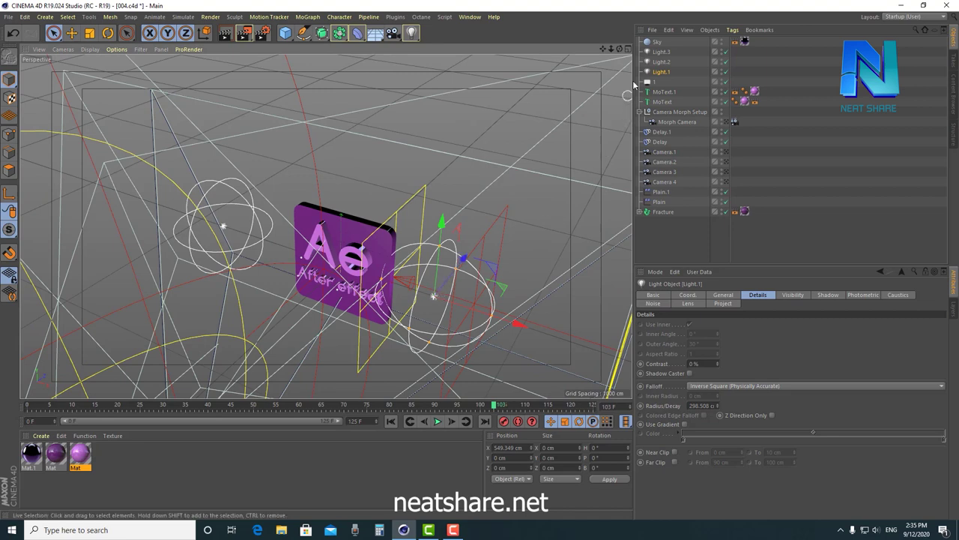
- Select Light.2 and review its coordinates and general settings, ending in the four-view layout
{"action": "left_click", "coordinate": [660, 63]}
{"action": "mouse_move", "coordinate": [419, 285]}
{"action": "left_mouse_down", "text": "alt"}
{"action": "mouse_move", "coordinate": [360, 253]}
{"action": "mouse_move", "coordinate": [375, 245]}
{"action": "left_mouse_up", "text": "alt"}
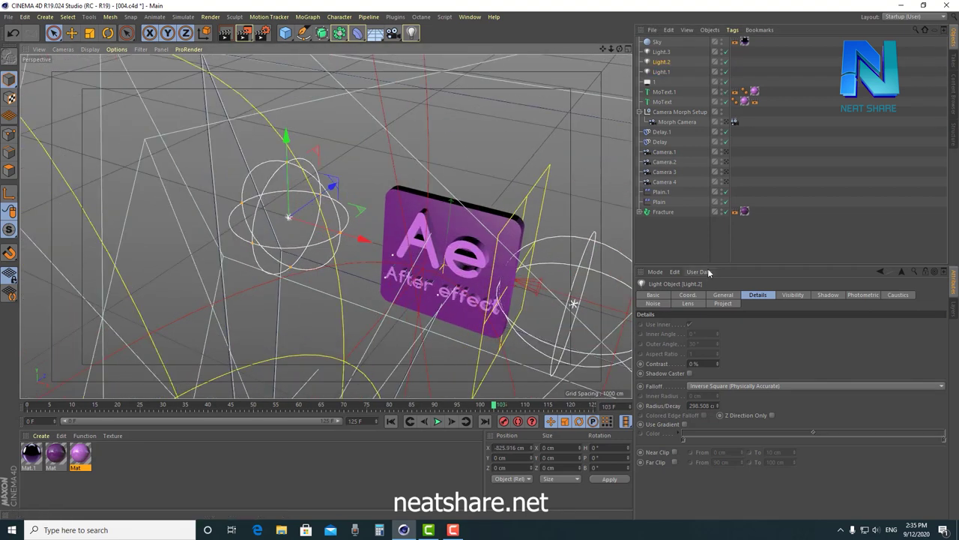
{"action": "left_click", "coordinate": [684, 296]}
{"action": "left_click", "coordinate": [723, 295]}
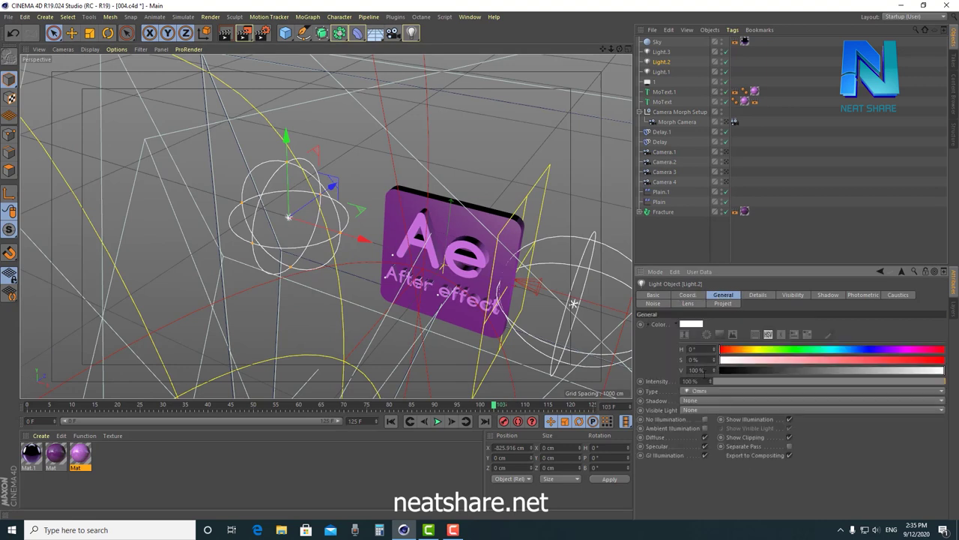
{"action": "mouse_move", "coordinate": [450, 277]}
{"action": "left_mouse_down", "text": "alt"}
{"action": "mouse_move", "coordinate": [366, 252]}
{"action": "mouse_move", "coordinate": [259, 240]}
{"action": "left_mouse_up", "text": "alt"}
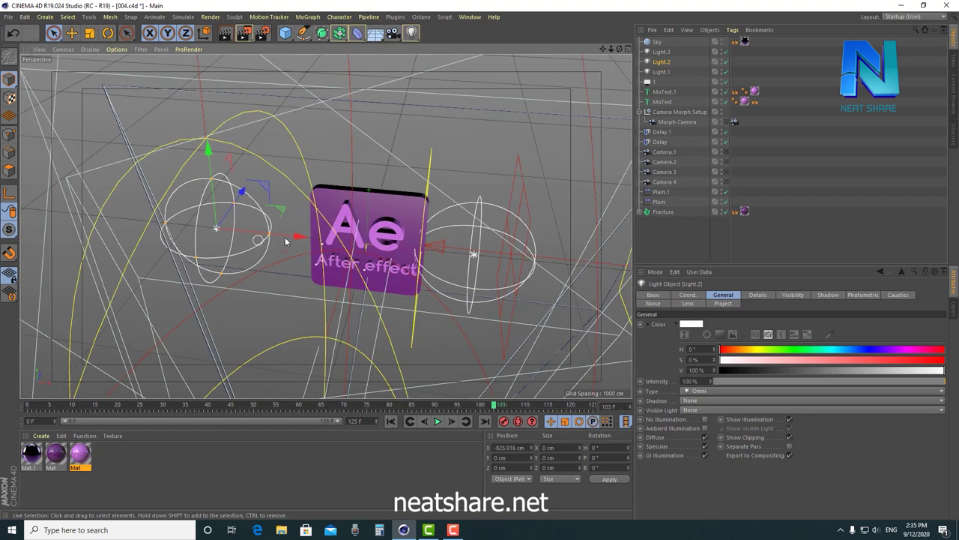
{"action": "left_click", "coordinate": [628, 49]}
- Step through lights 1 and Light.1 to Light.3, then maximize and zoom out the Perspective view
{"action": "scroll", "coordinate": [479, 299], "scroll_direction": "up", "scroll_amount": 2}
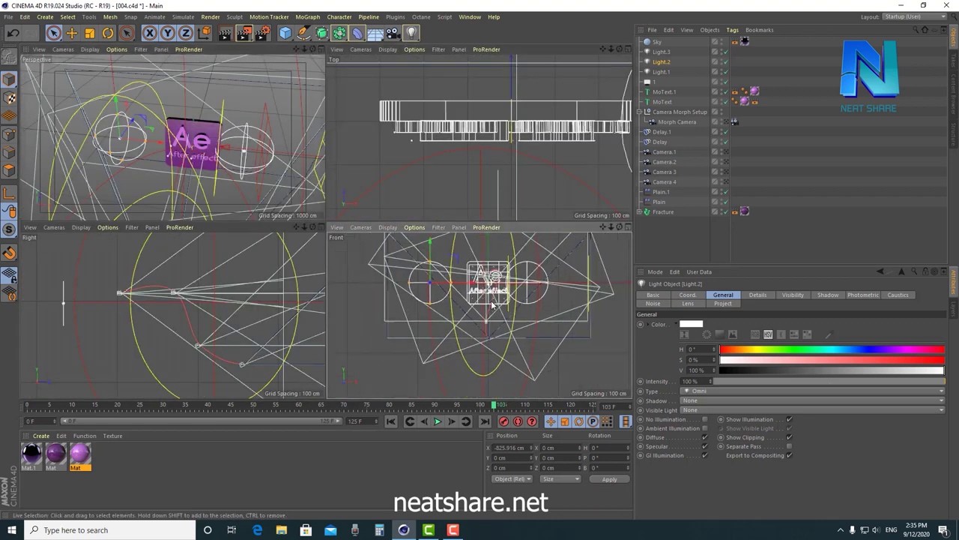
{"action": "scroll", "coordinate": [470, 324], "scroll_direction": "up", "scroll_amount": 2}
{"action": "scroll", "coordinate": [470, 324], "scroll_direction": "up", "scroll_amount": 3}
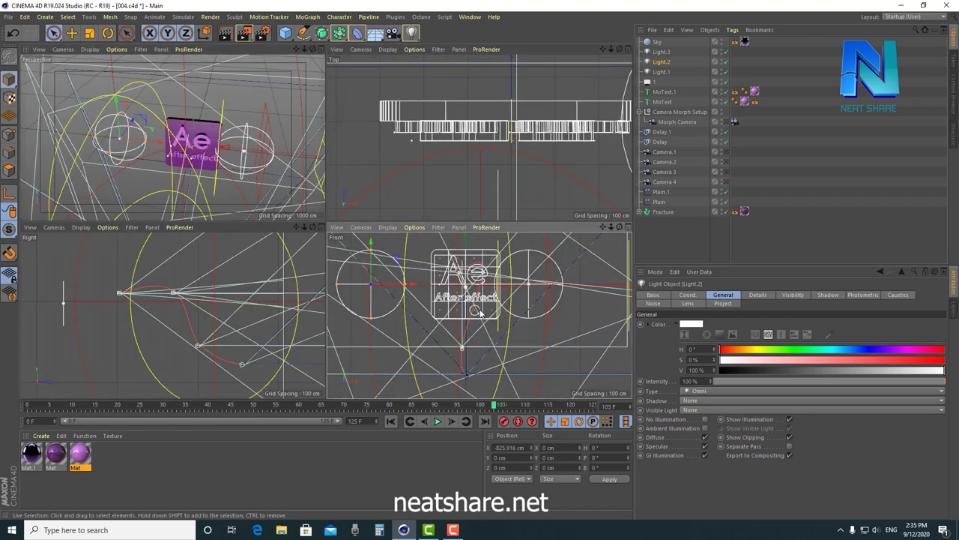
{"action": "left_click", "coordinate": [656, 82]}
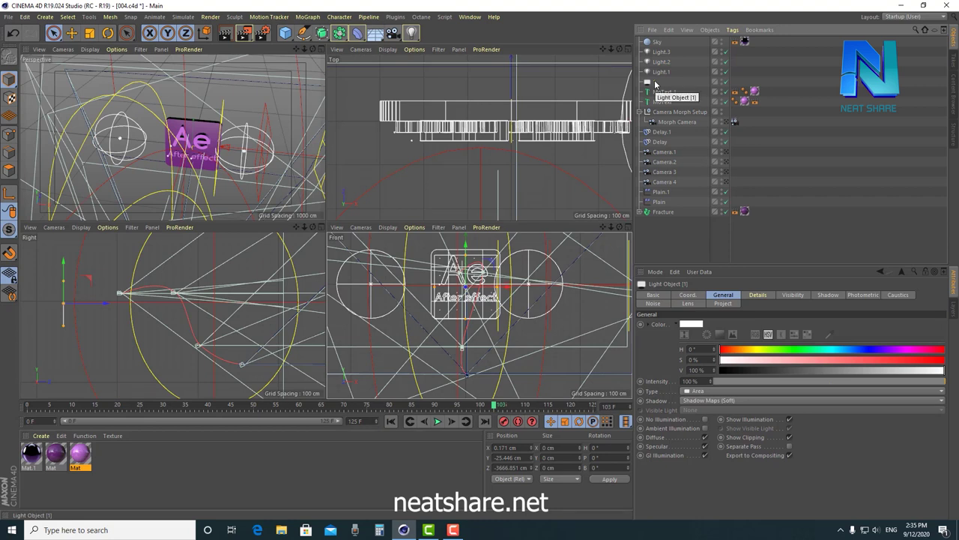
{"action": "left_click", "coordinate": [661, 72]}
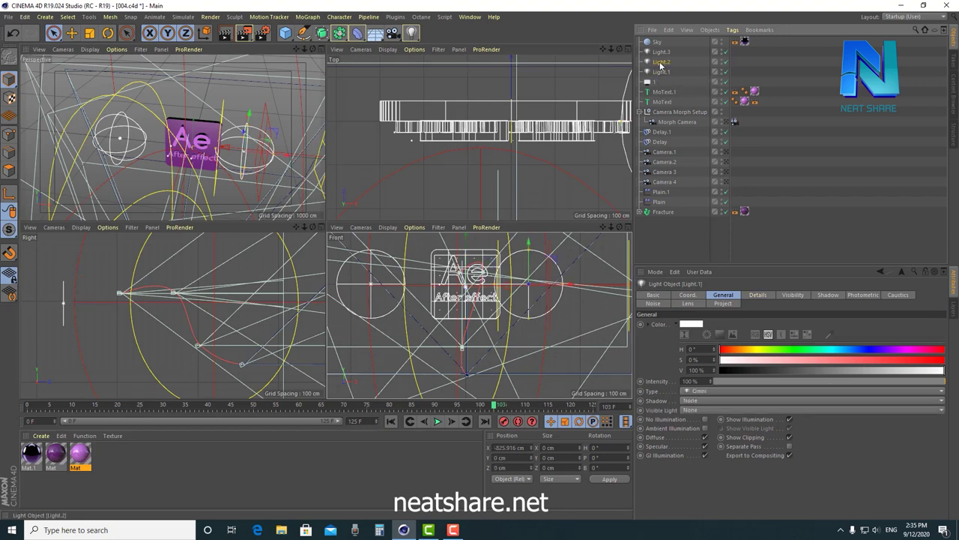
{"action": "left_click", "coordinate": [664, 52]}
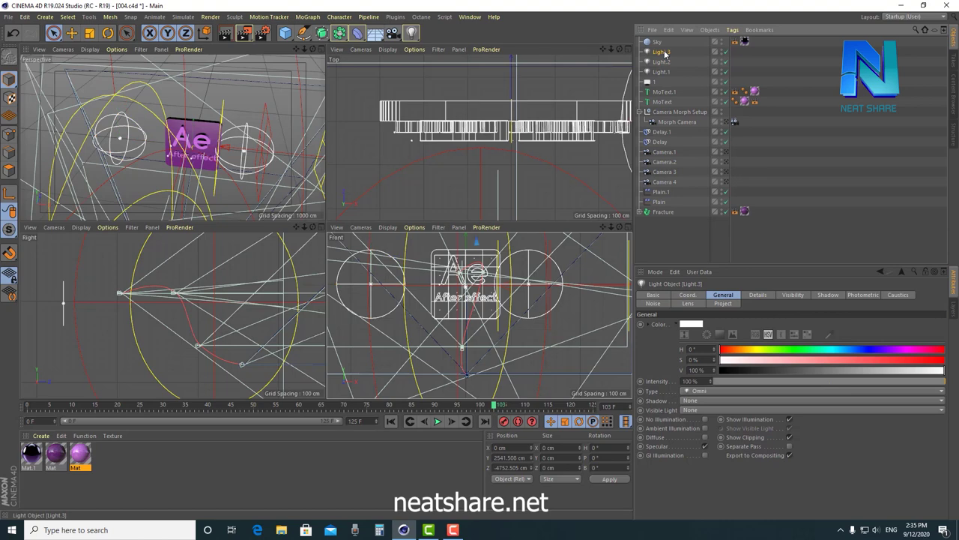
{"action": "middle_click", "coordinate": [225, 149]}
{"action": "left_click_drag", "start_coordinate": [300, 225], "coordinate": [362, 336], "text": "alt"}
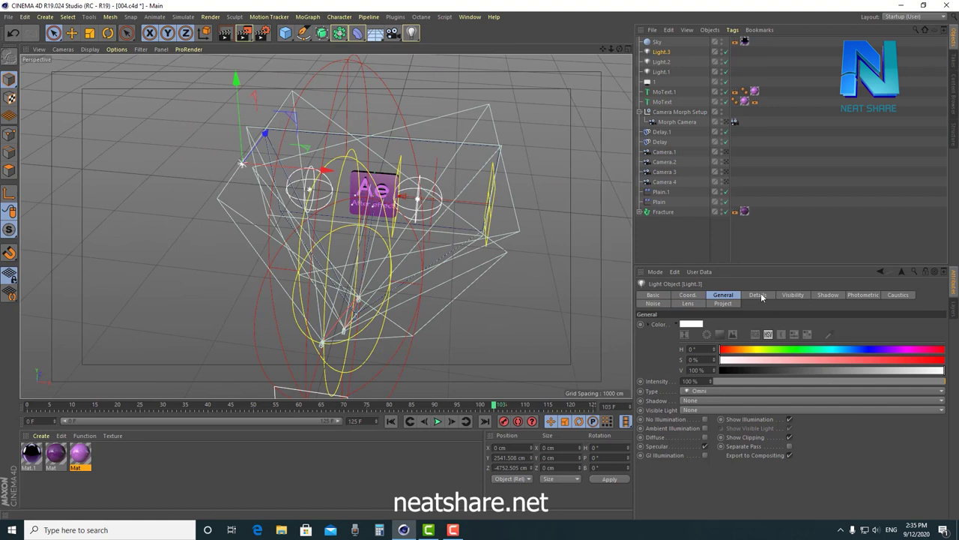
- Review Light.3's Visibility, Shadow and Details settings, returning to General
{"action": "left_click", "coordinate": [789, 295]}
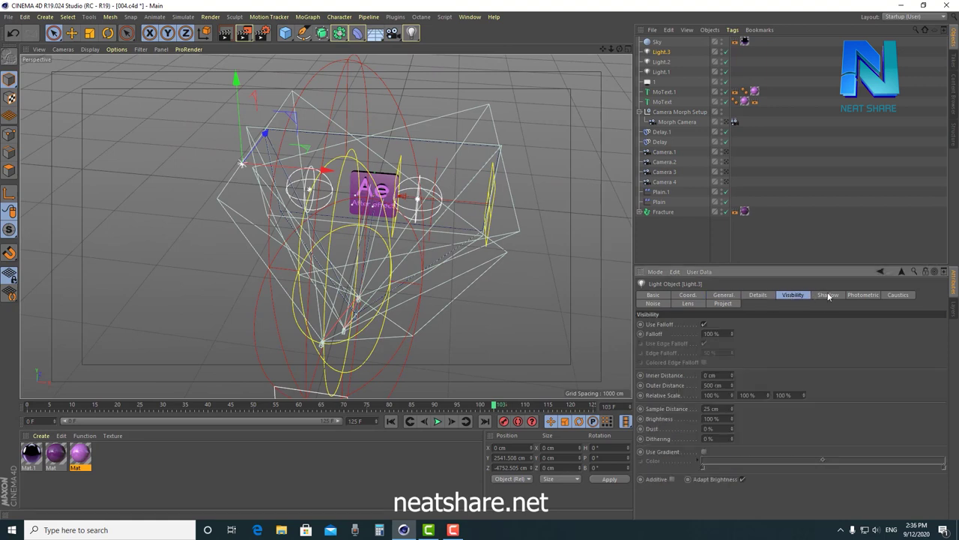
{"action": "left_click", "coordinate": [827, 294]}
{"action": "left_click", "coordinate": [757, 295]}
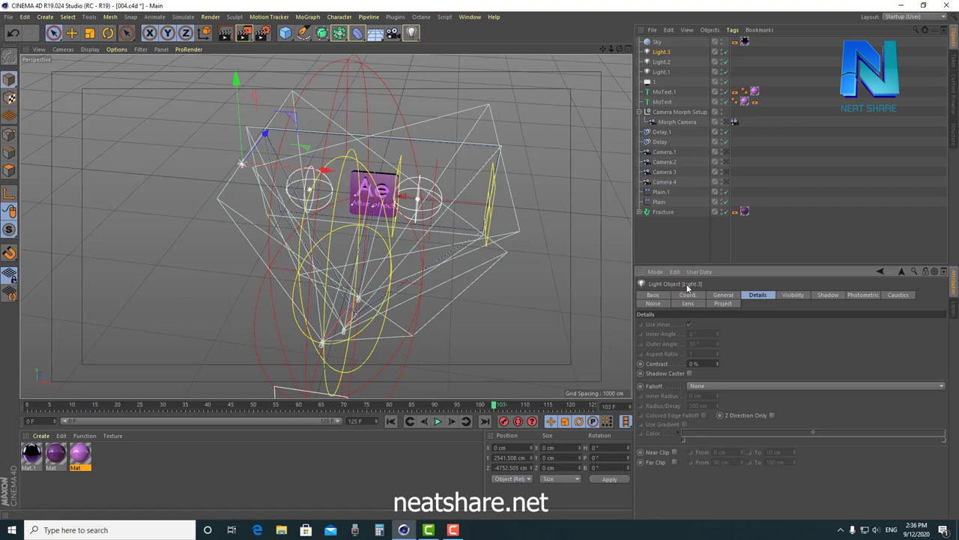
{"action": "left_click", "coordinate": [724, 295]}
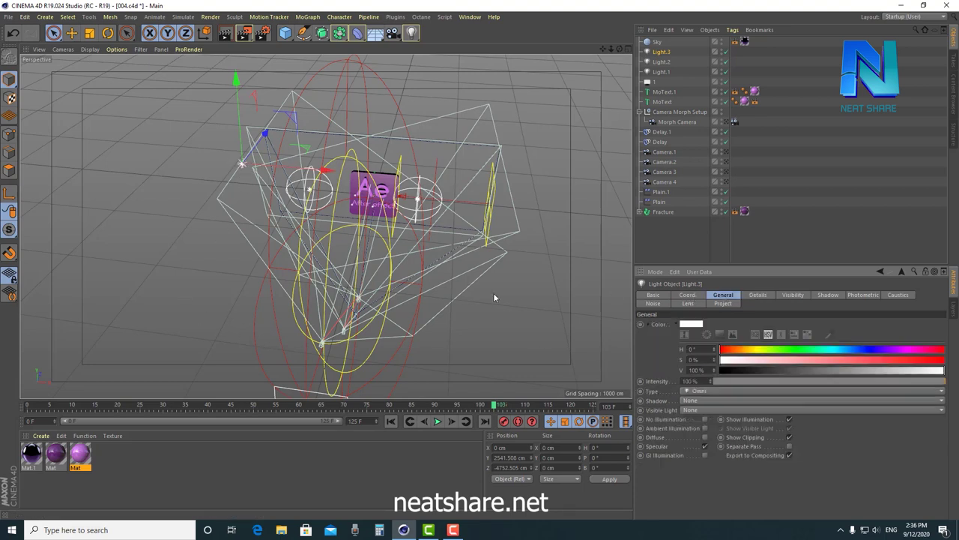
- Rewind to frame 0, view through the Morph Camera, and locate the light in four views
{"action": "left_click_drag", "start_coordinate": [99, 405], "coordinate": [28, 405]}
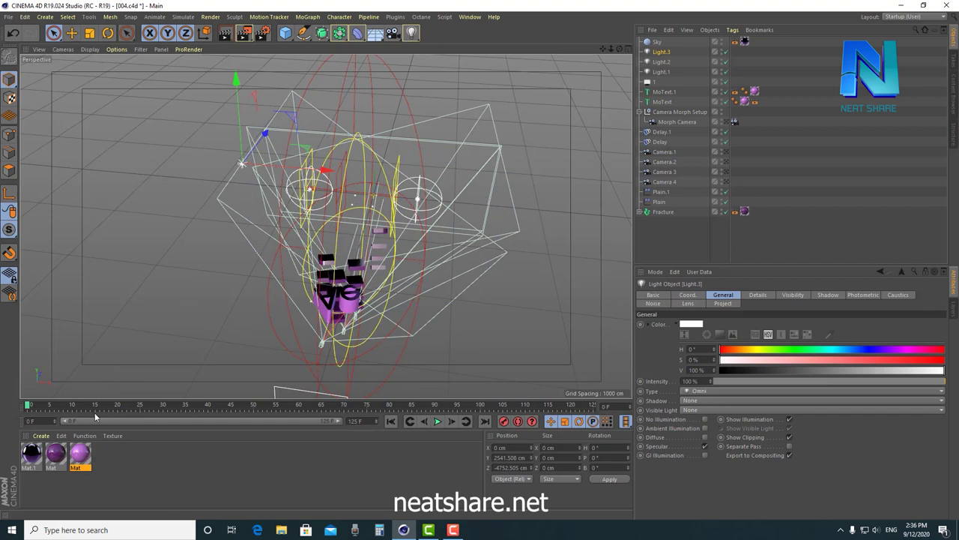
{"action": "left_click", "coordinate": [730, 123]}
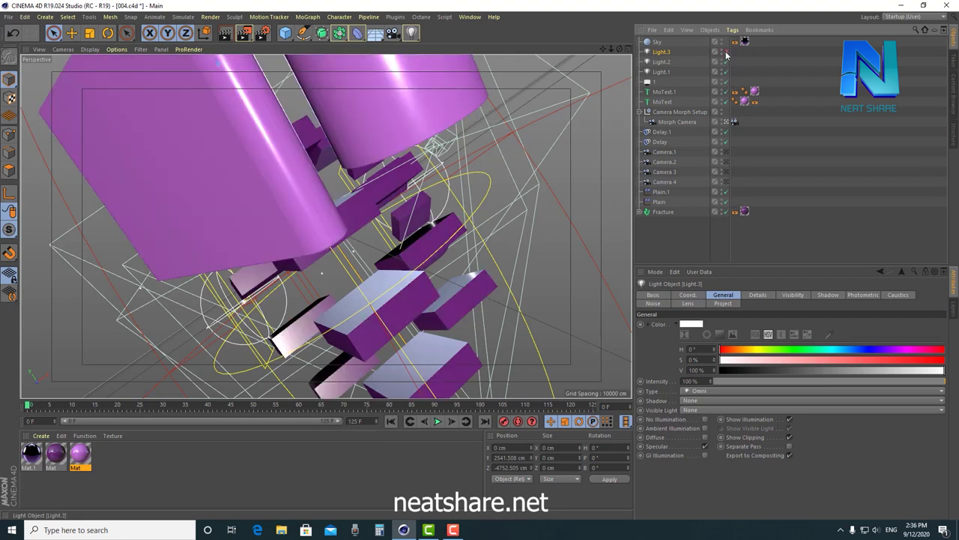
{"action": "left_click", "coordinate": [621, 49]}
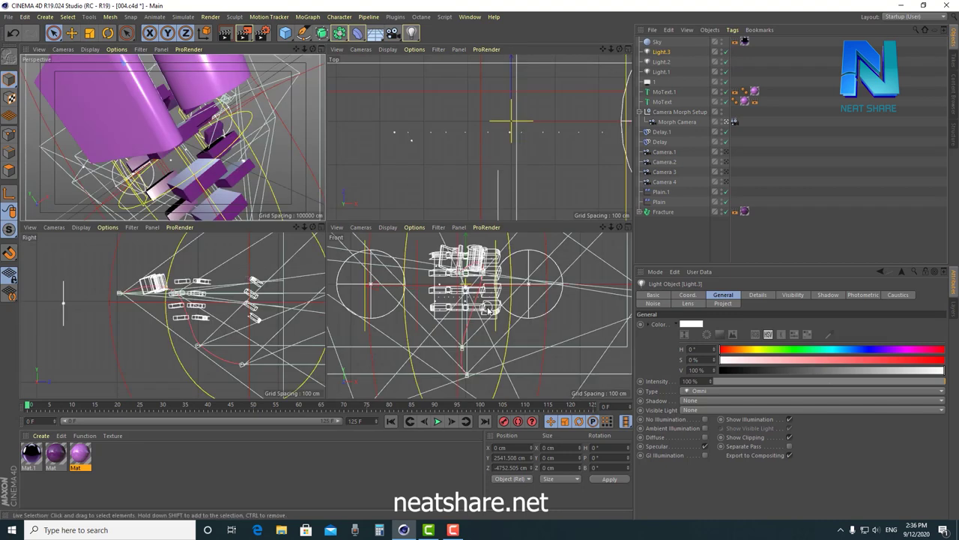
{"action": "scroll", "coordinate": [483, 374], "scroll_direction": "down", "scroll_amount": 5}
{"action": "middle_click_drag", "start_coordinate": [483, 373], "coordinate": [444, 459]}
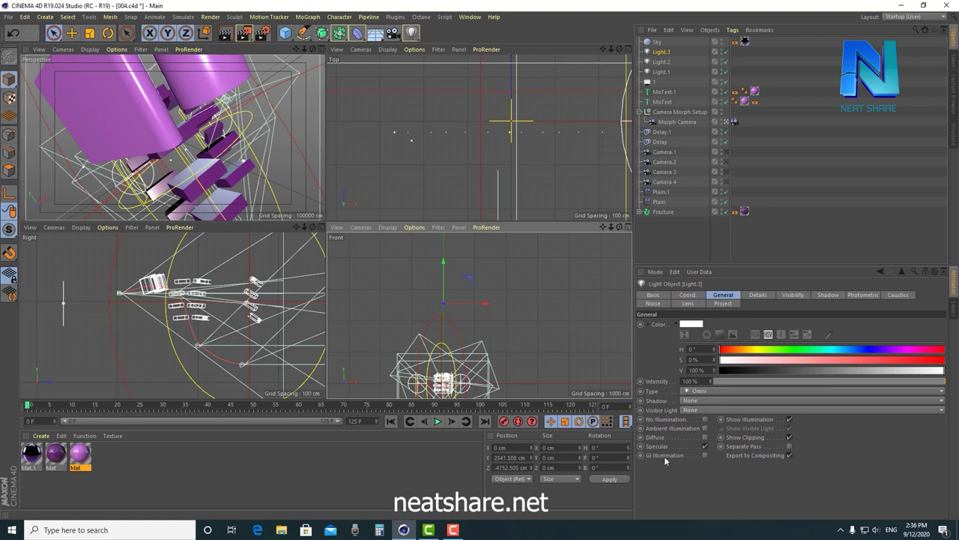
{"action": "left_click_drag", "start_coordinate": [133, 408], "coordinate": [57, 396]}
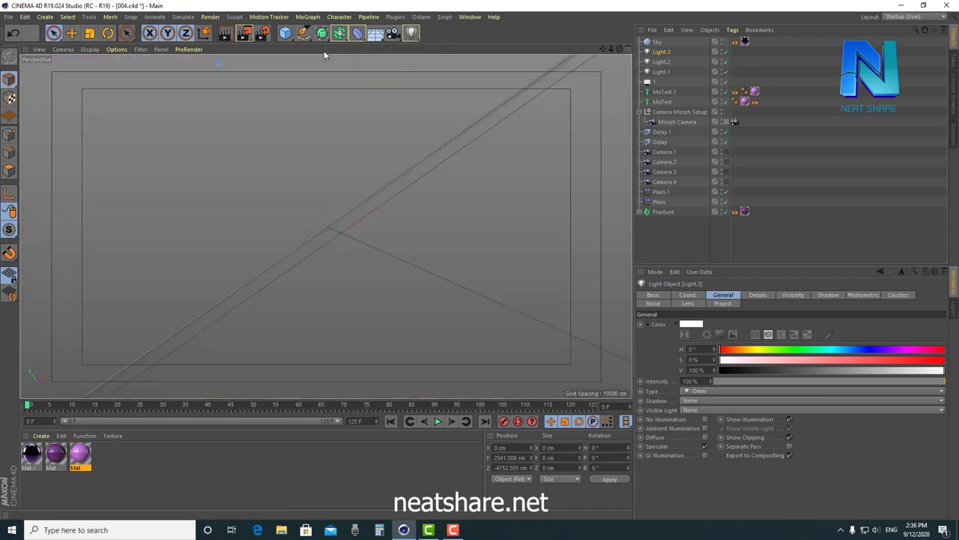
{"action": "left_click", "coordinate": [317, 49]}
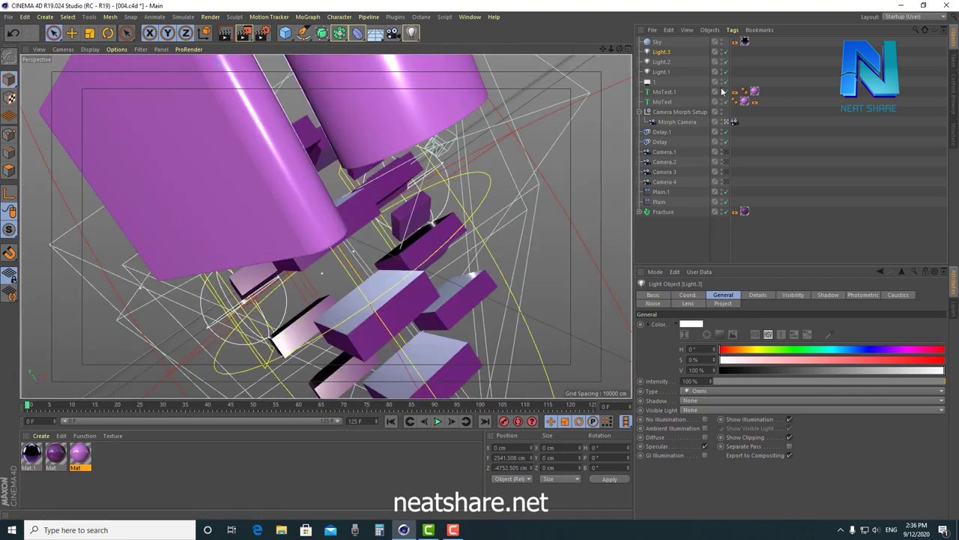
- Turn off Light.3's specular, review Light.2, Light.1 and light 1, then play from the start
{"action": "left_click", "coordinate": [705, 447]}
{"action": "left_click", "coordinate": [663, 62]}
{"action": "left_click", "coordinate": [661, 72]}
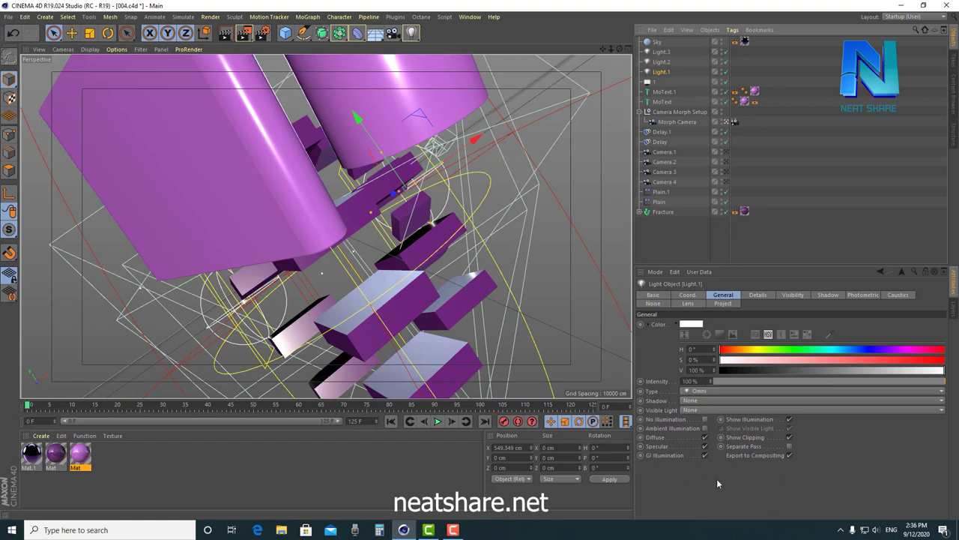
{"action": "left_click", "coordinate": [654, 82]}
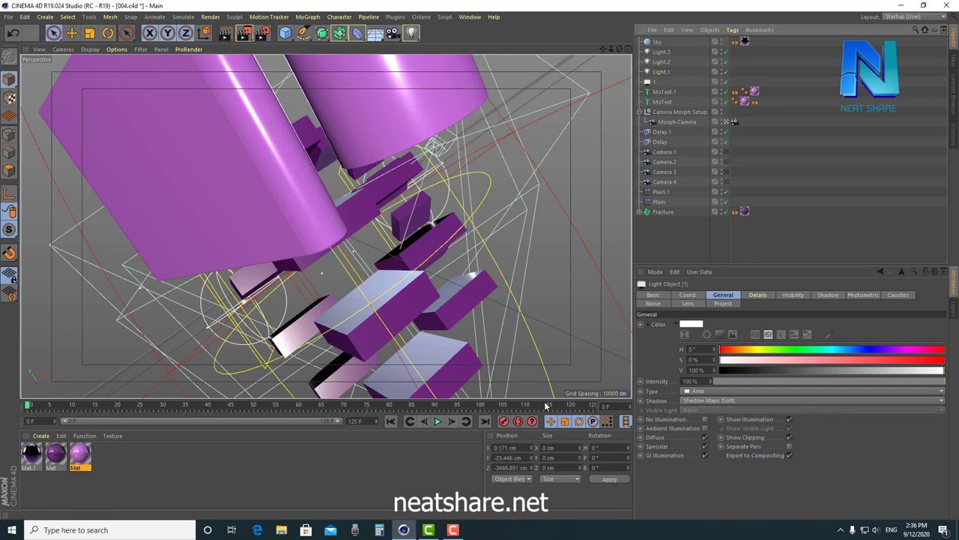
{"action": "left_click_drag", "start_coordinate": [498, 405], "coordinate": [2, 424]}
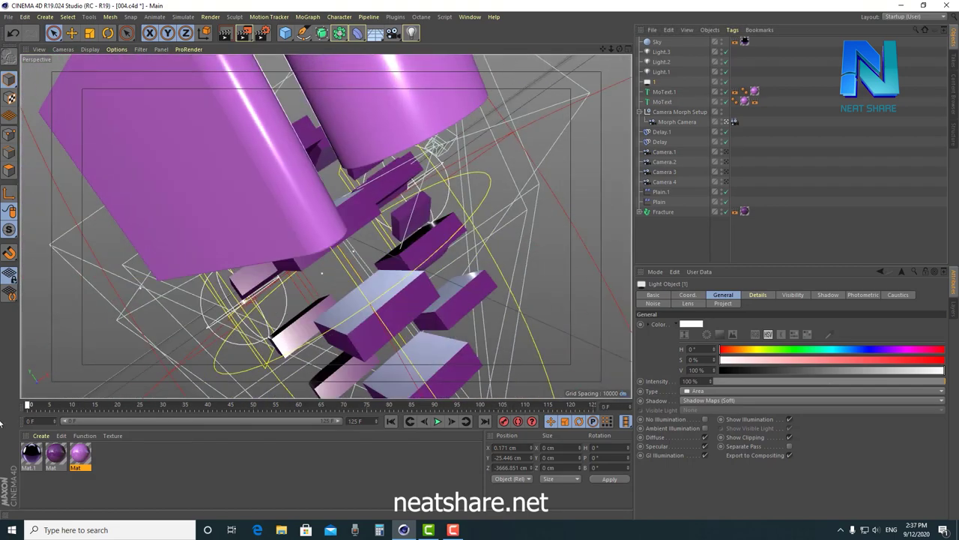
{"action": "left_click", "coordinate": [437, 421]}
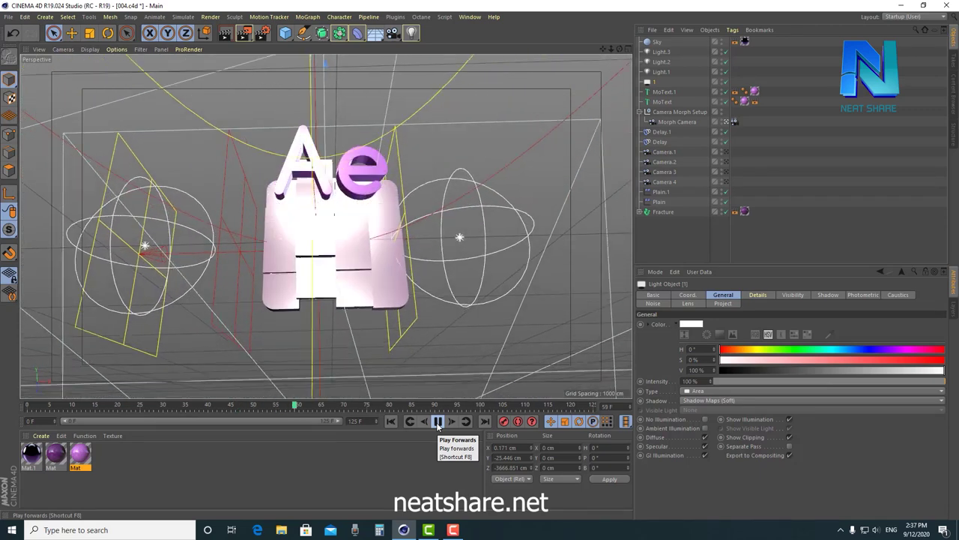
- Stop playback at frame 112 and select the Sky object
{"action": "left_click", "coordinate": [438, 422]}
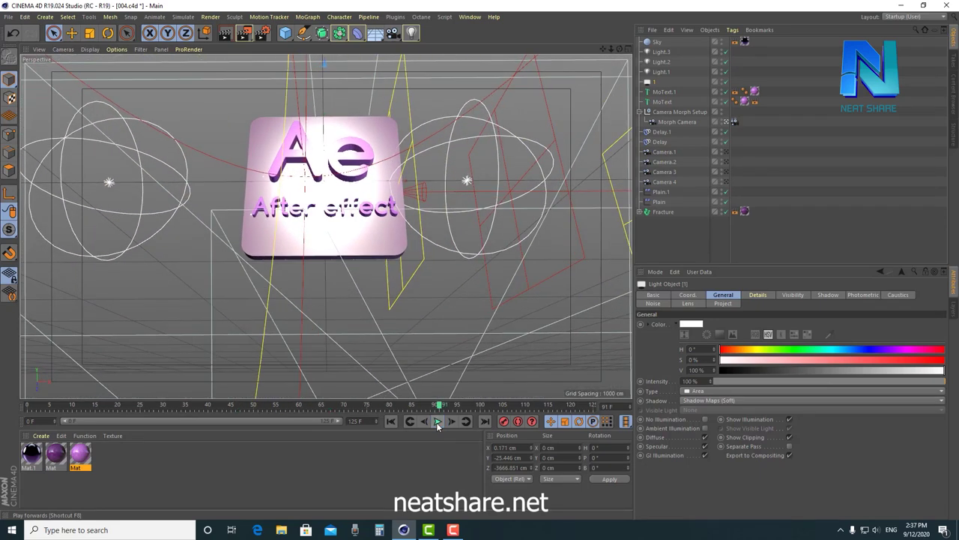
{"action": "left_click", "coordinate": [535, 406]}
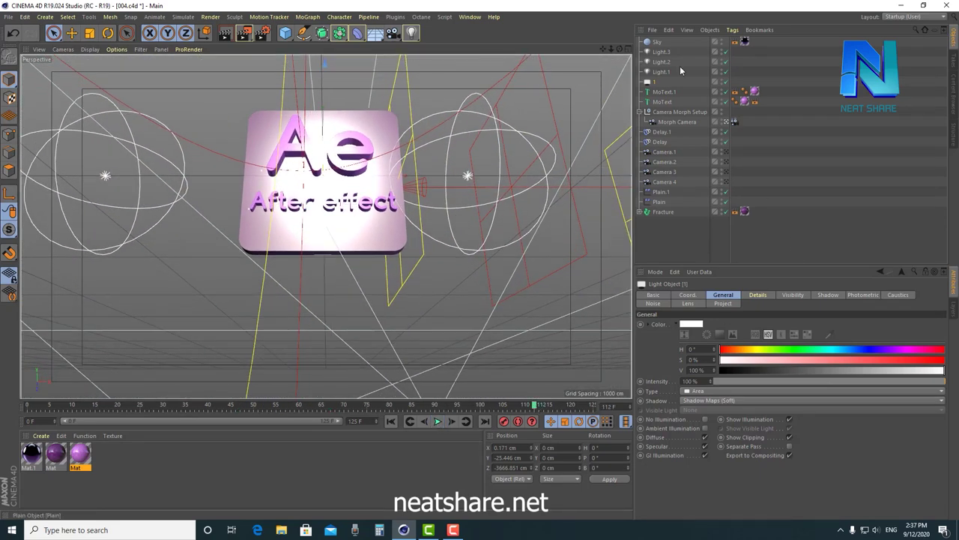
{"action": "left_click", "coordinate": [657, 42]}
{"action": "mouse_move", "coordinate": [379, 37]}
{"action": "left_mouse_down"}
{"action": "mouse_move", "coordinate": [373, 47]}
{"action": "mouse_move", "coordinate": [549, 38]}
{"action": "left_mouse_up"}
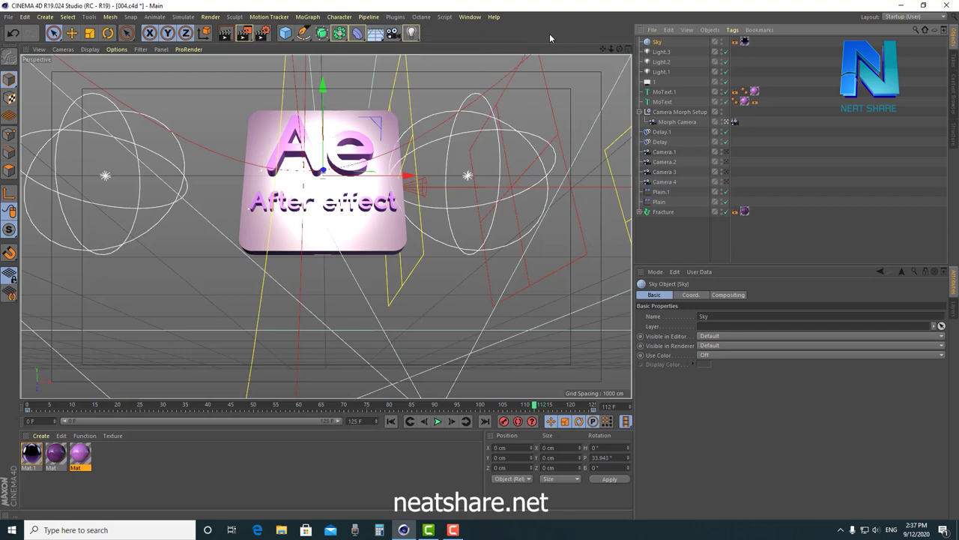
- Confirm Mat.1's luminance uses HDRI_STUDIO_vol2_024.exr and check Sky's texture tag
{"action": "double_click", "coordinate": [31, 454]}
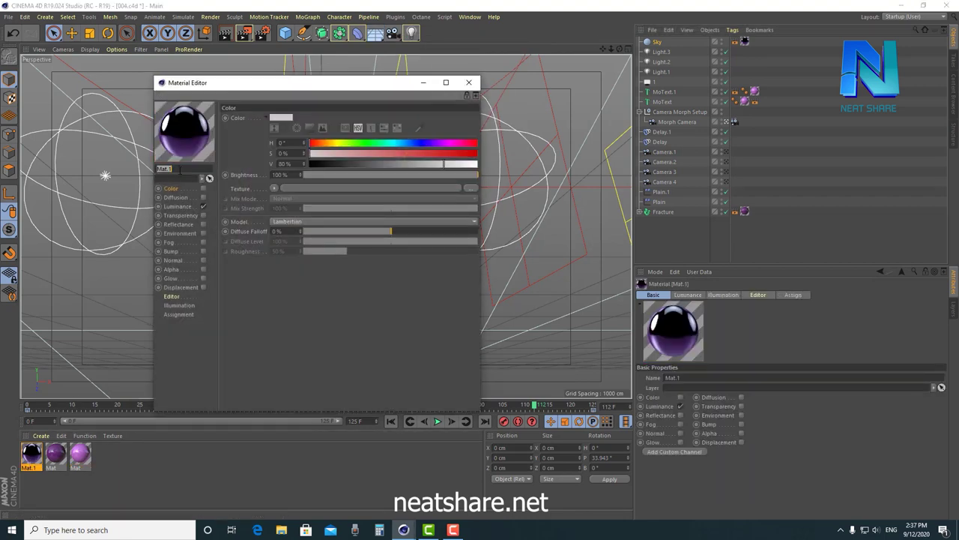
{"action": "left_click", "coordinate": [178, 207]}
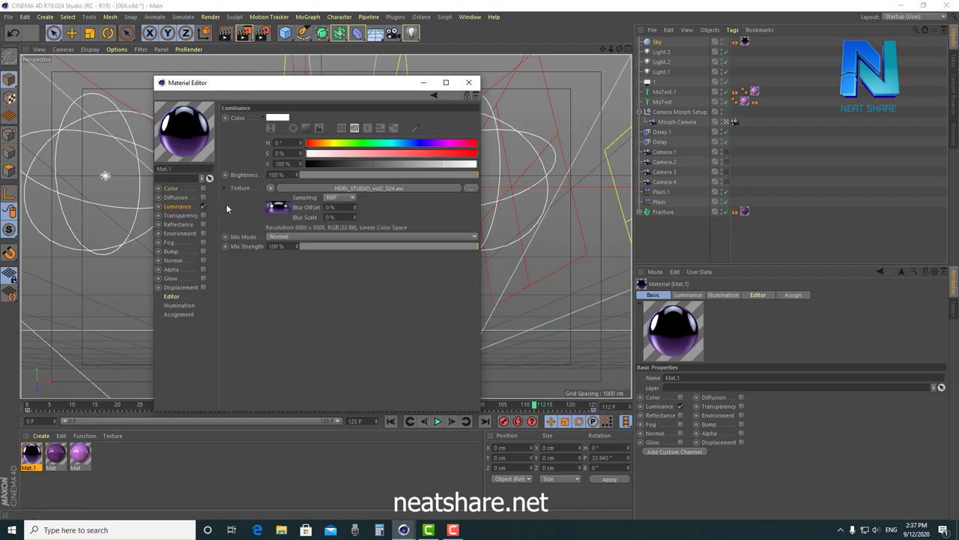
{"action": "left_click", "coordinate": [290, 210]}
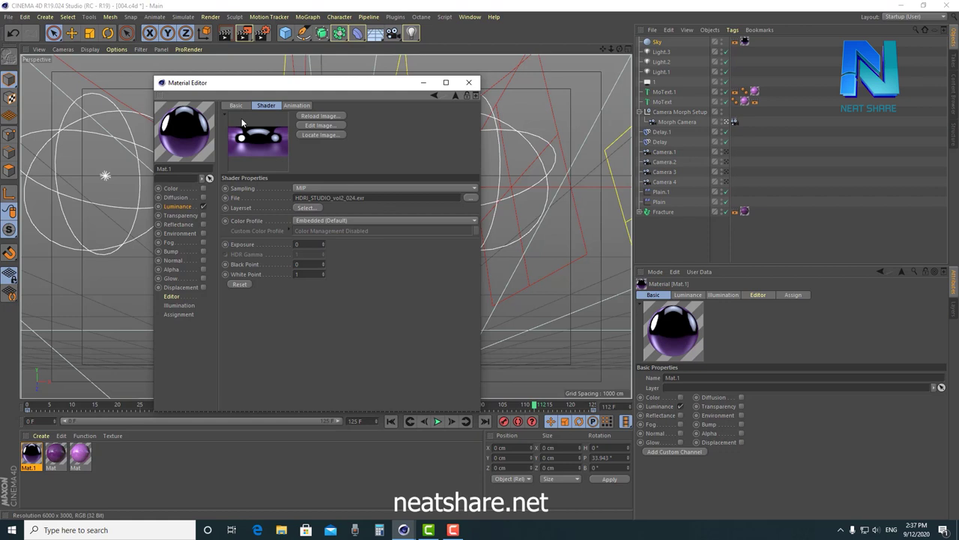
{"action": "left_click", "coordinate": [468, 82]}
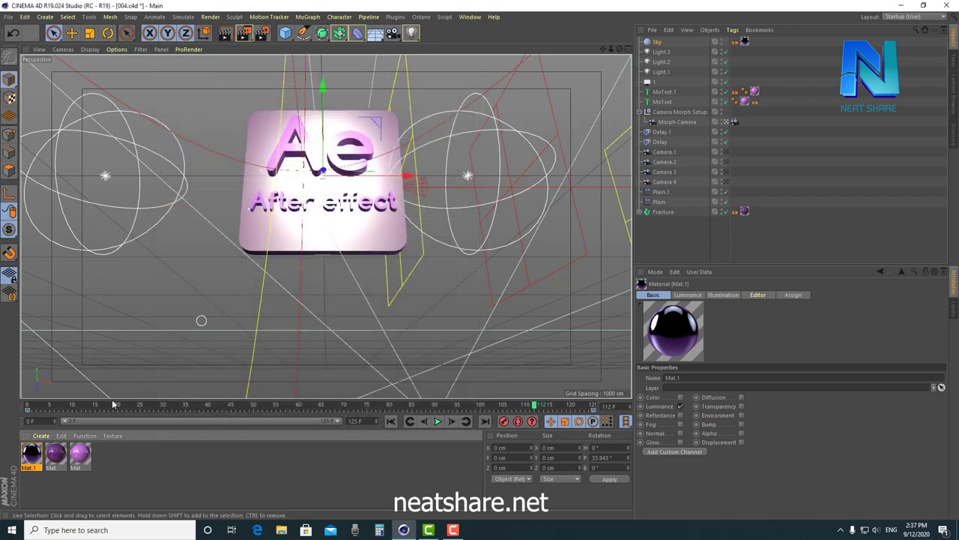
{"action": "left_click", "coordinate": [744, 42]}
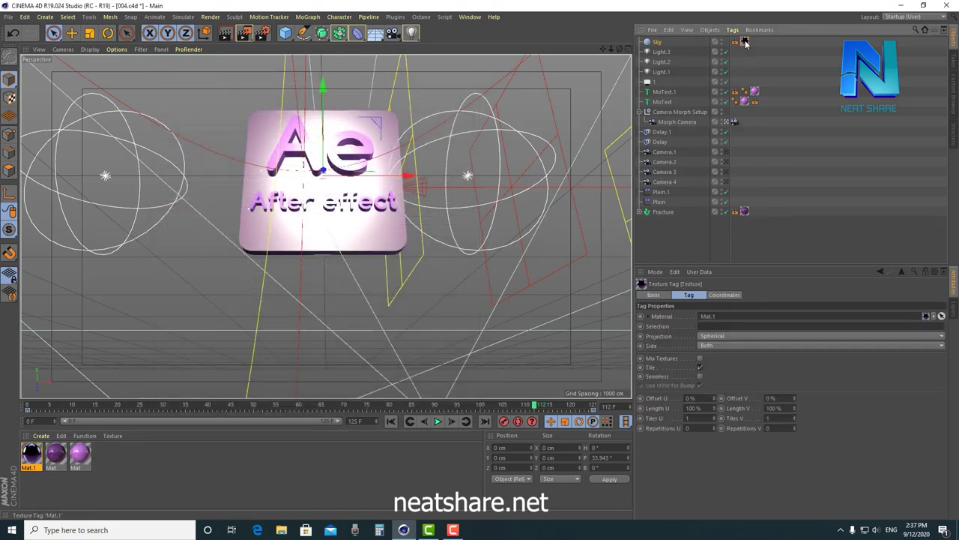
{"action": "left_click", "coordinate": [658, 43]}
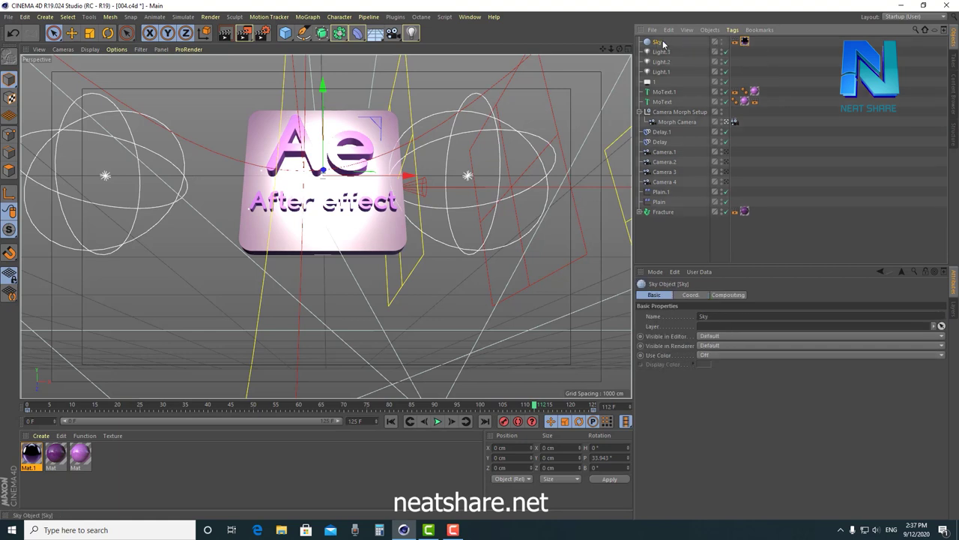
- Add a Compositing tag to Sky with Seen by Camera left unchecked
{"action": "right_click", "coordinate": [666, 43]}
{"action": "mouse_move", "coordinate": [697, 47]}
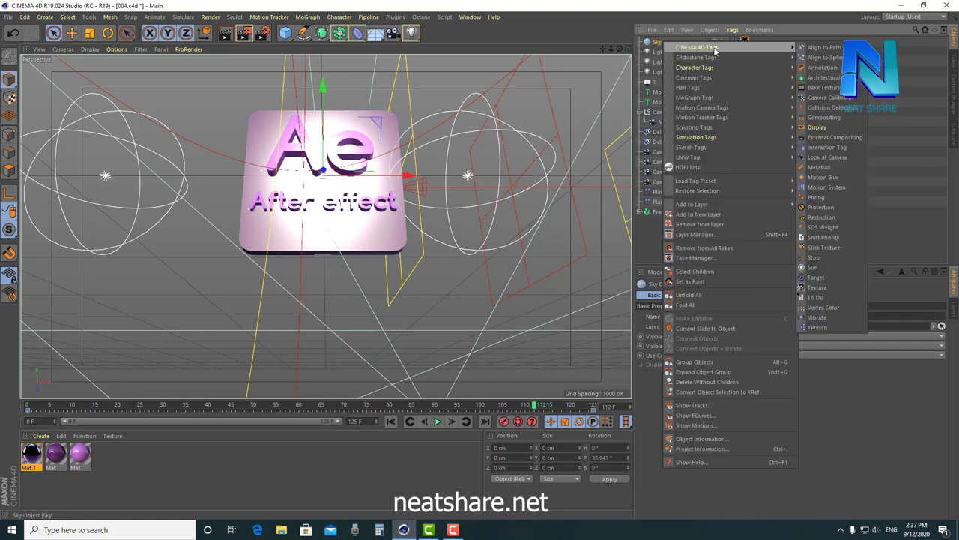
{"action": "left_click", "coordinate": [841, 118]}
{"action": "left_click", "coordinate": [734, 39]}
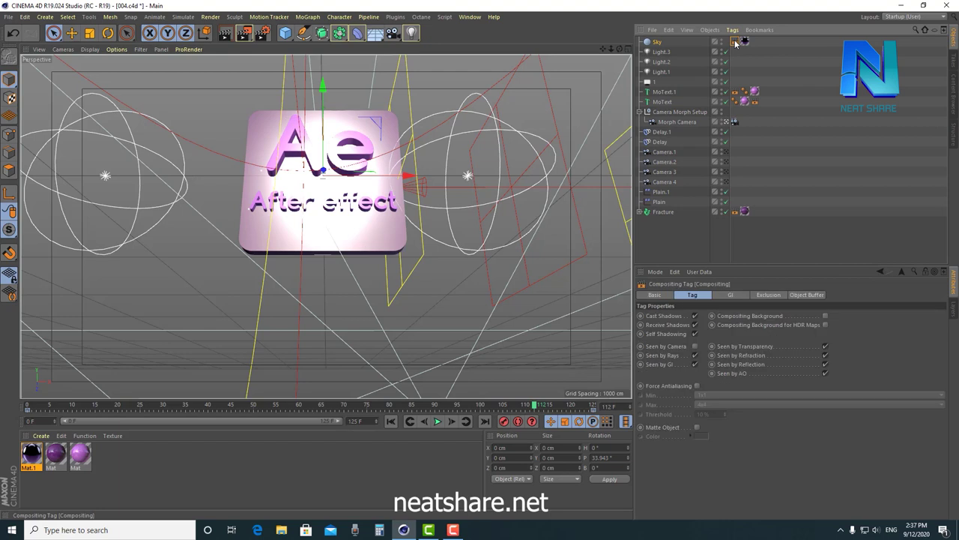
{"action": "left_click", "coordinate": [695, 346]}
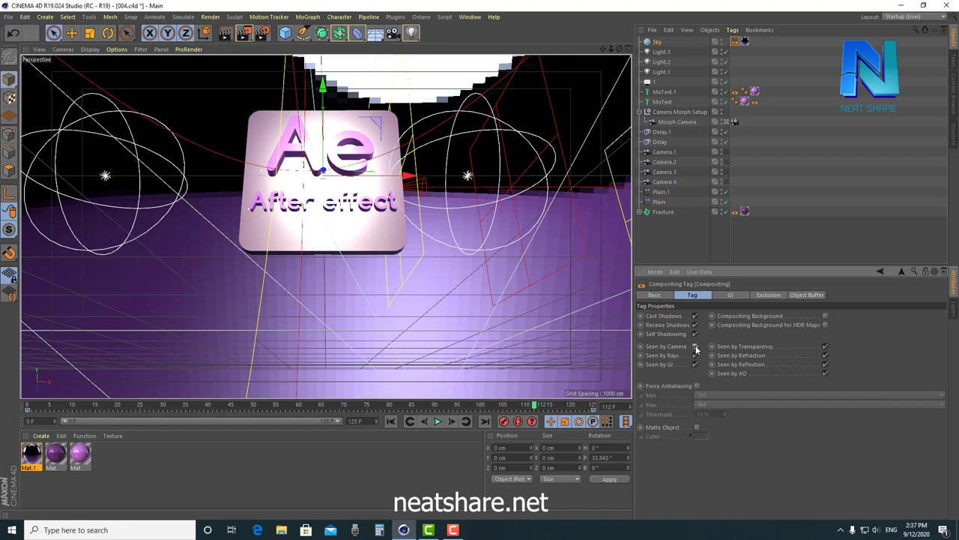
{"action": "left_click", "coordinate": [695, 346]}
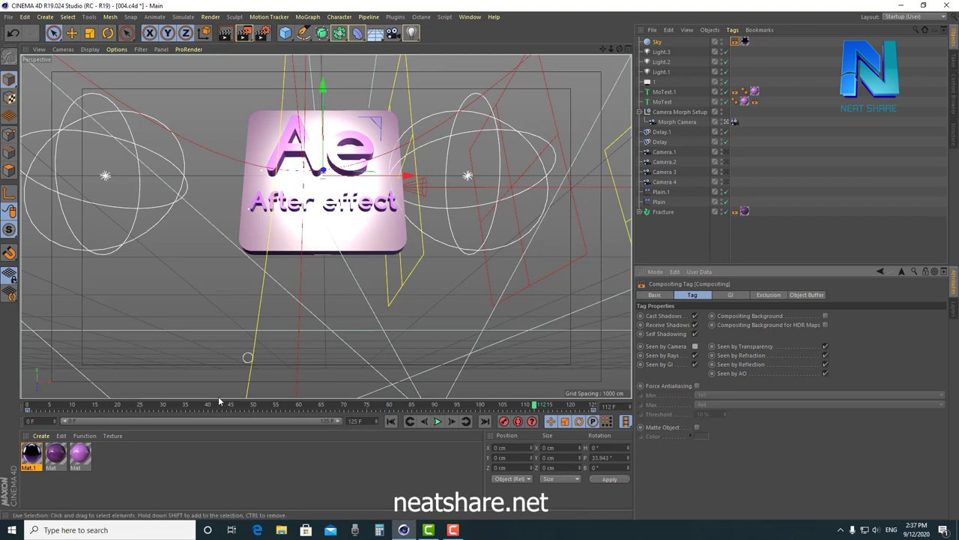
{"action": "left_click", "coordinate": [128, 458]}
- Open the light pink Mat material in the editor and move it aside
{"action": "left_click", "coordinate": [83, 463]}
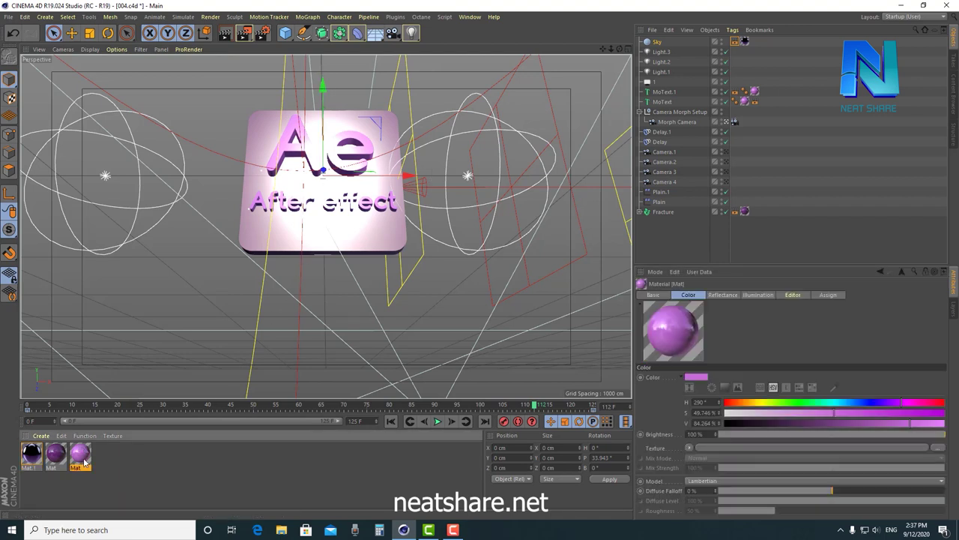
{"action": "double_click", "coordinate": [81, 456]}
{"action": "mouse_move", "coordinate": [365, 67]}
{"action": "left_mouse_down"}
{"action": "mouse_move", "coordinate": [715, 172]}
{"action": "mouse_move", "coordinate": [617, 163]}
{"action": "left_mouse_up"}
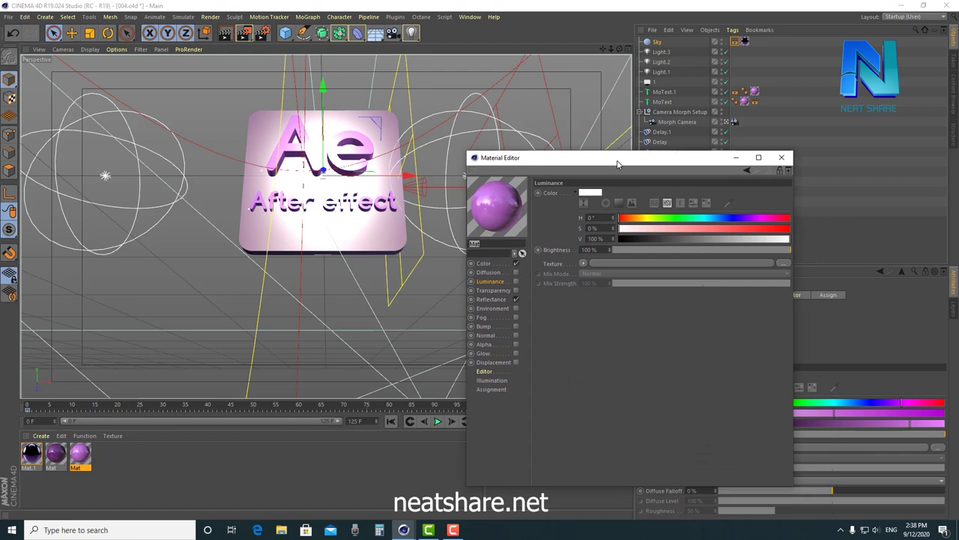
{"action": "left_click", "coordinate": [492, 266]}
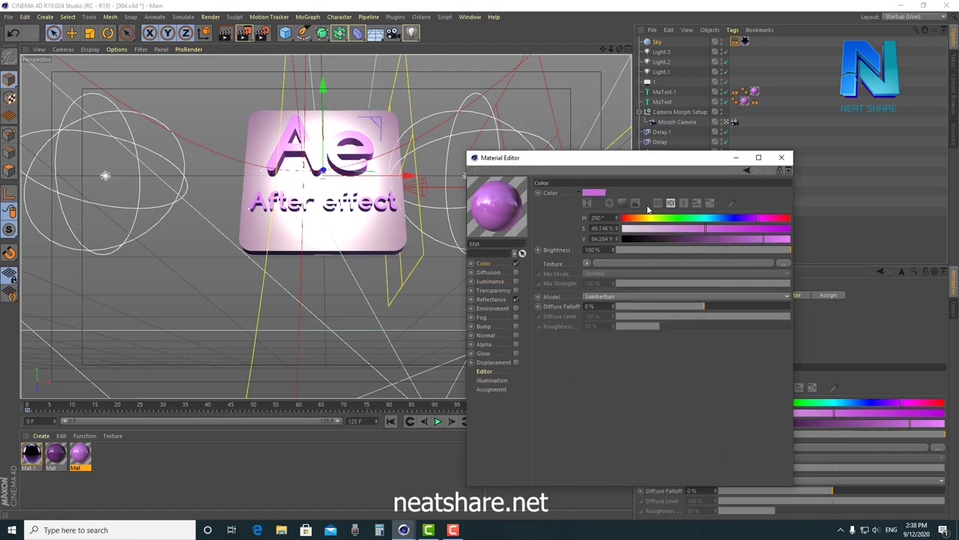
- In Reflectance, inspect Layer 1 and Default Specular, then drag Layer 1 above Default Specular
{"action": "left_click", "coordinate": [493, 300]}
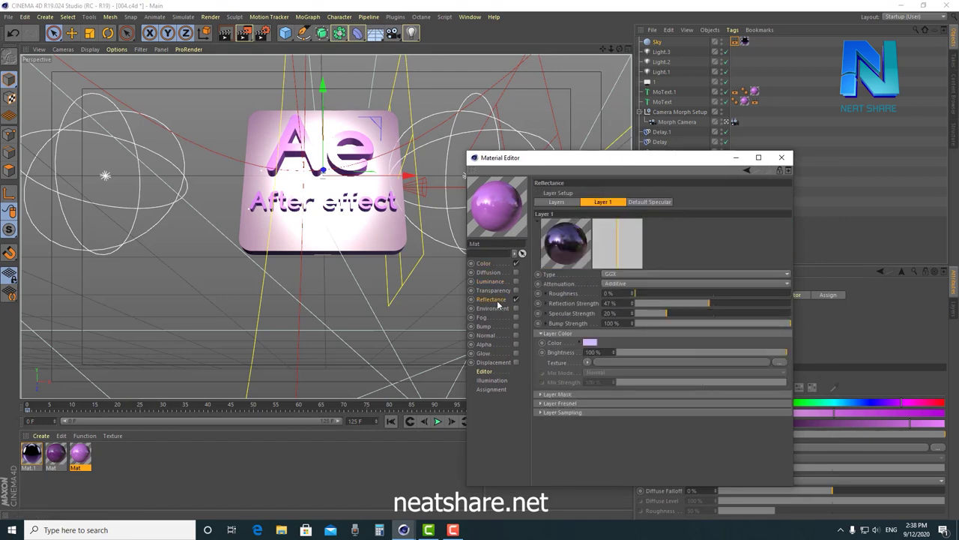
{"action": "left_click", "coordinate": [557, 202]}
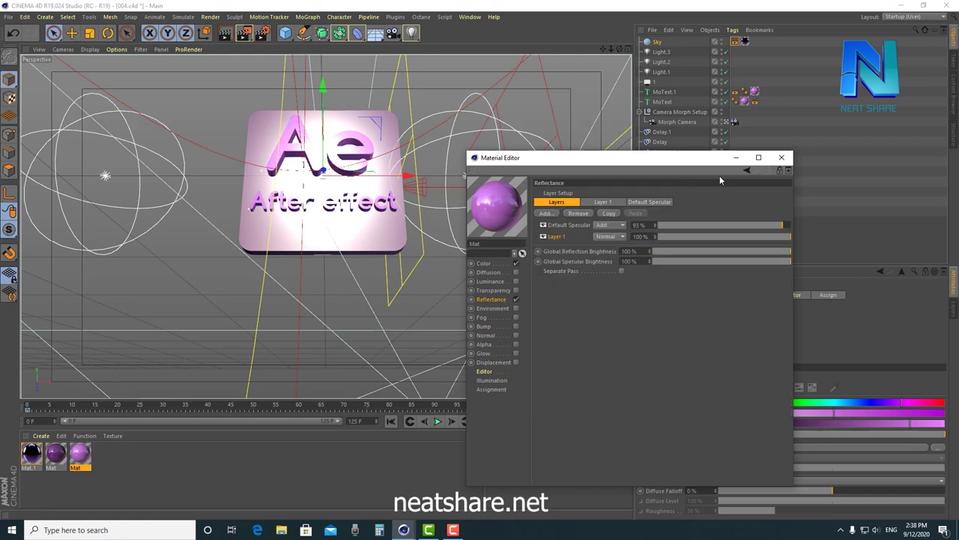
{"action": "left_click", "coordinate": [604, 202]}
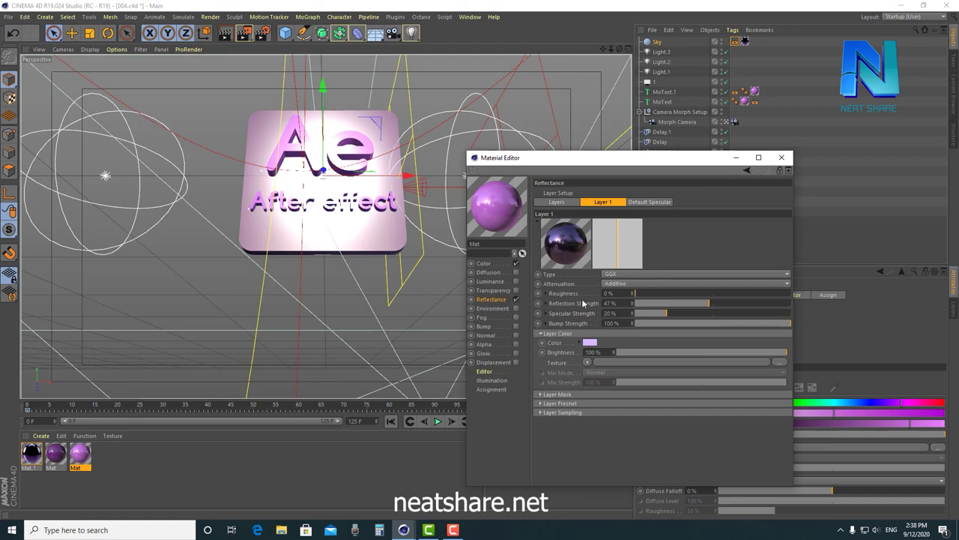
{"action": "left_click", "coordinate": [648, 203]}
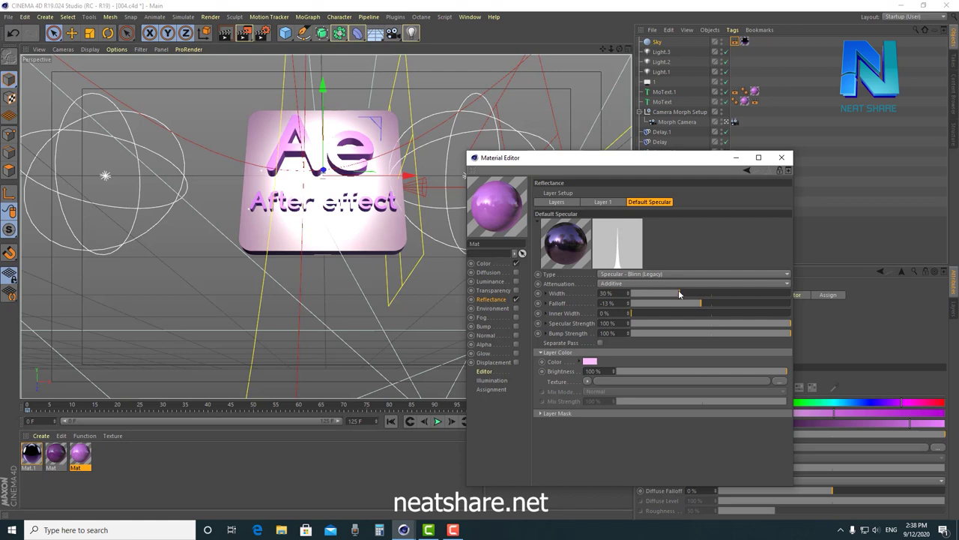
{"action": "left_click", "coordinate": [606, 202]}
{"action": "left_click", "coordinate": [554, 202]}
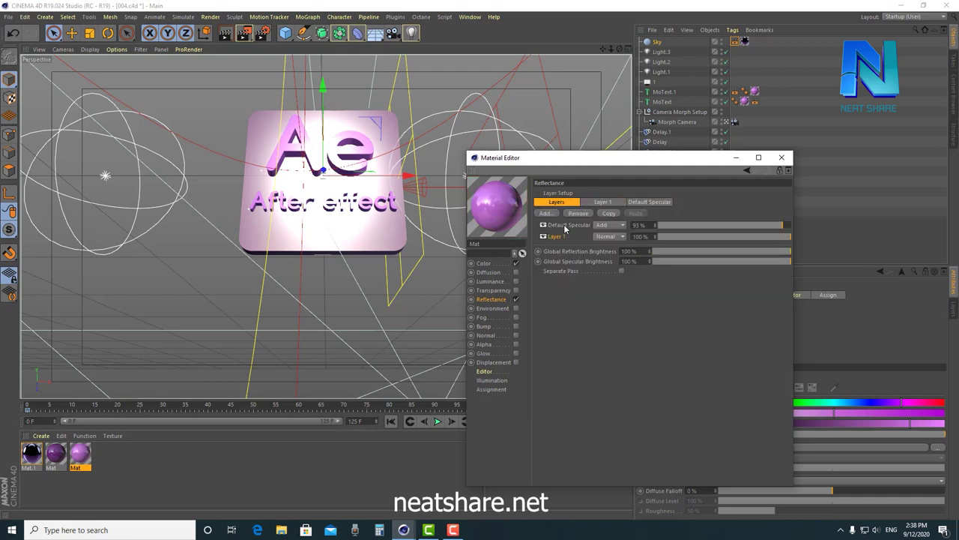
{"action": "left_click_drag", "start_coordinate": [562, 230], "coordinate": [564, 237]}
{"action": "left_click", "coordinate": [782, 158]}
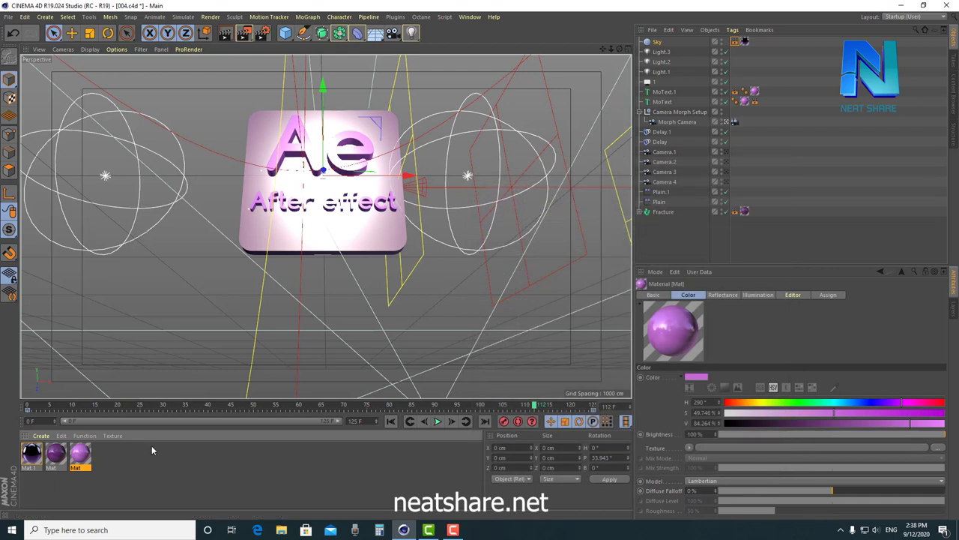
{"action": "double_click", "coordinate": [53, 461]}
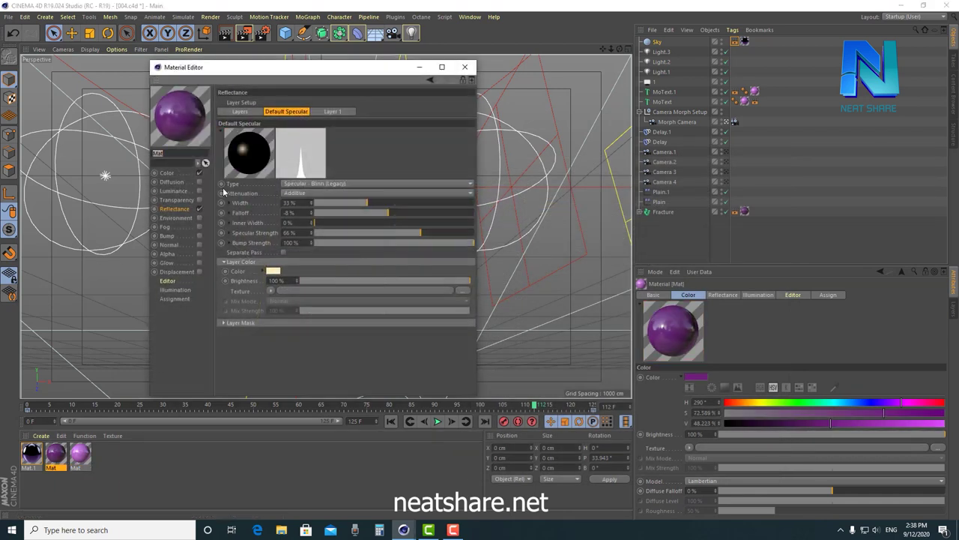
{"action": "left_click_drag", "start_coordinate": [290, 71], "coordinate": [472, 101]}
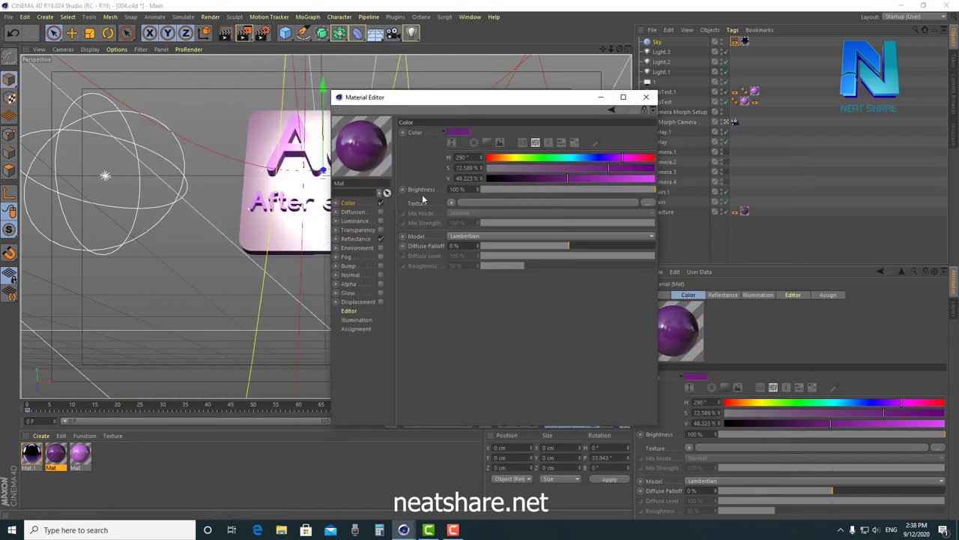
{"action": "left_click", "coordinate": [356, 240]}
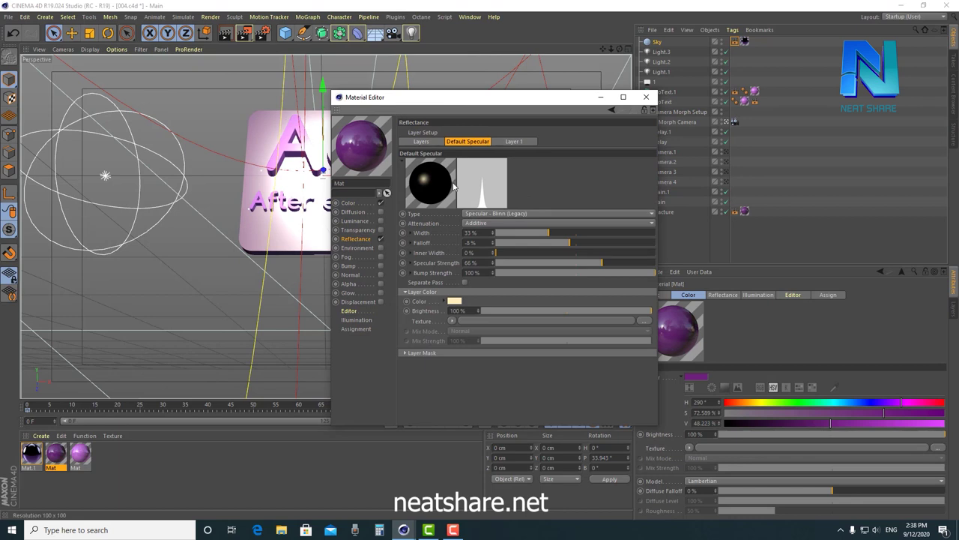
{"action": "left_click", "coordinate": [516, 142]}
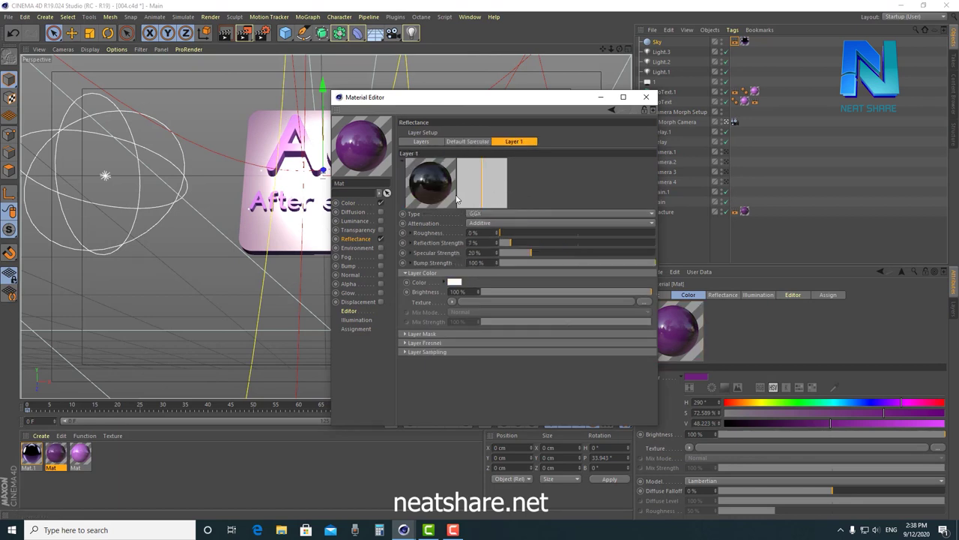
{"action": "left_click", "coordinate": [421, 142]}
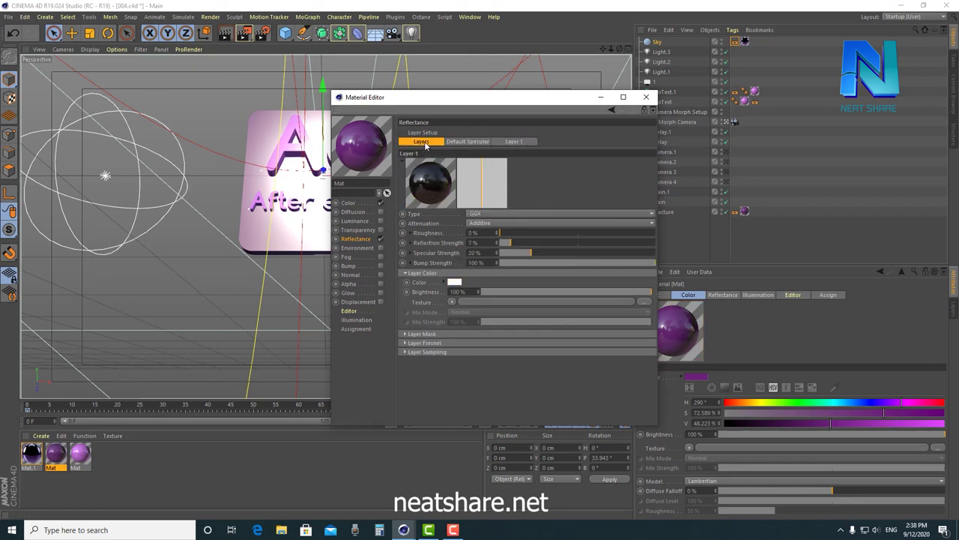
{"action": "left_click", "coordinate": [520, 142]}
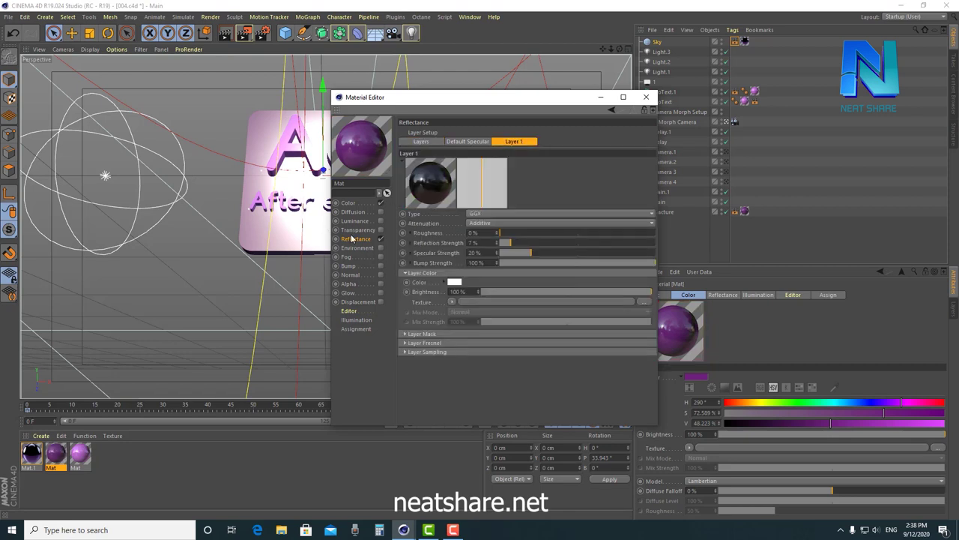
{"action": "left_click", "coordinate": [354, 203]}
{"action": "left_click", "coordinate": [357, 238]}
{"action": "left_click", "coordinate": [418, 142]}
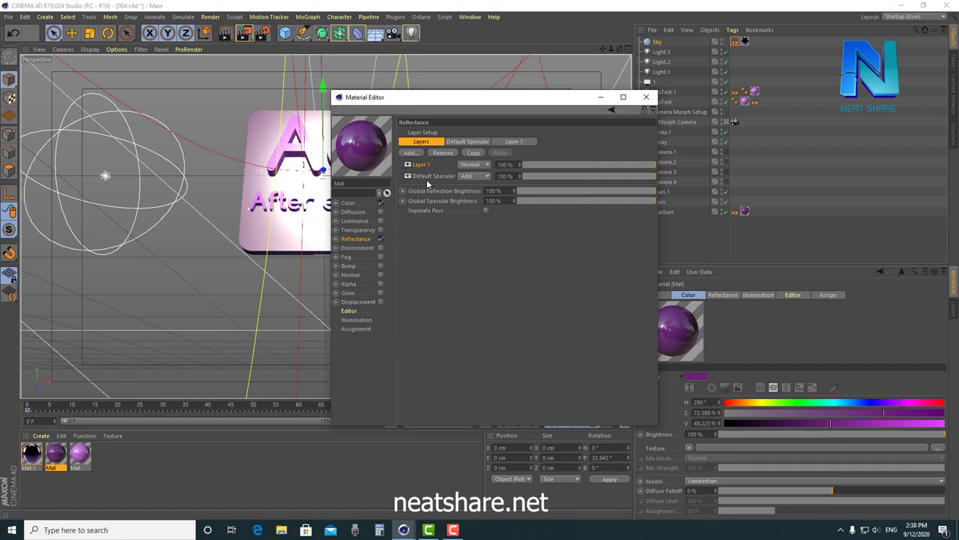
{"action": "left_click", "coordinate": [513, 141]}
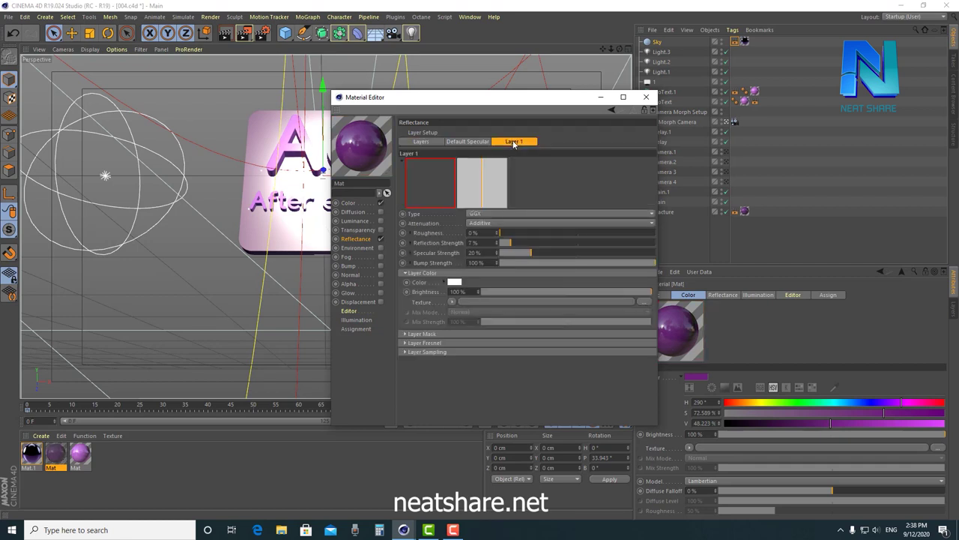
{"action": "left_click", "coordinate": [467, 142]}
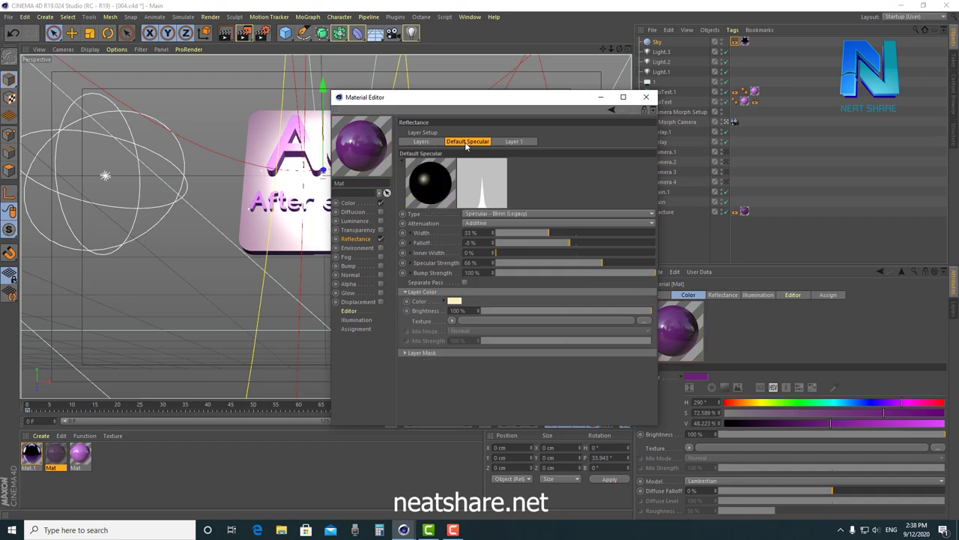
{"action": "left_click", "coordinate": [517, 142]}
{"action": "left_click", "coordinate": [646, 97]}
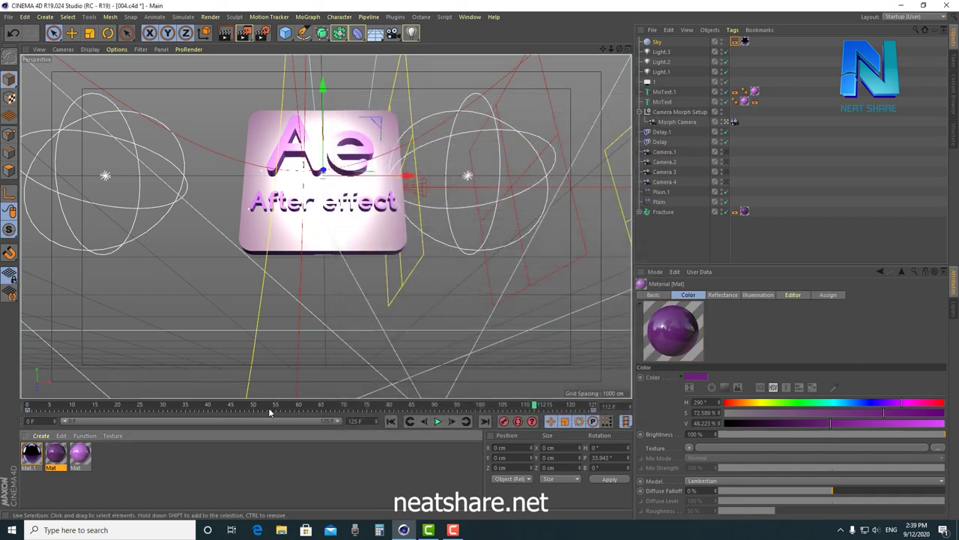
- Render a preview at frame 0, play the fracture animation, then stop and rewind to frame 0
{"action": "left_click_drag", "start_coordinate": [270, 411], "coordinate": [28, 409]}
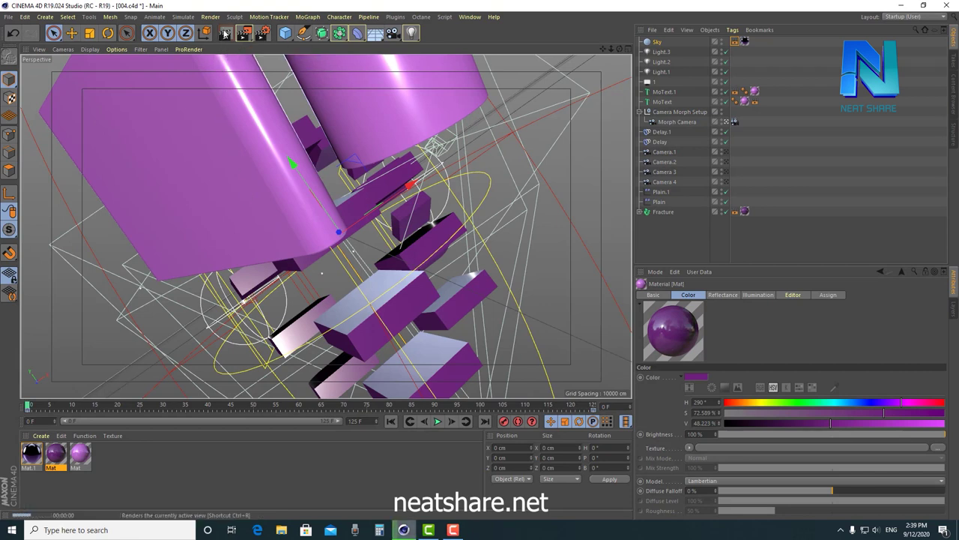
{"action": "left_click", "coordinate": [224, 33]}
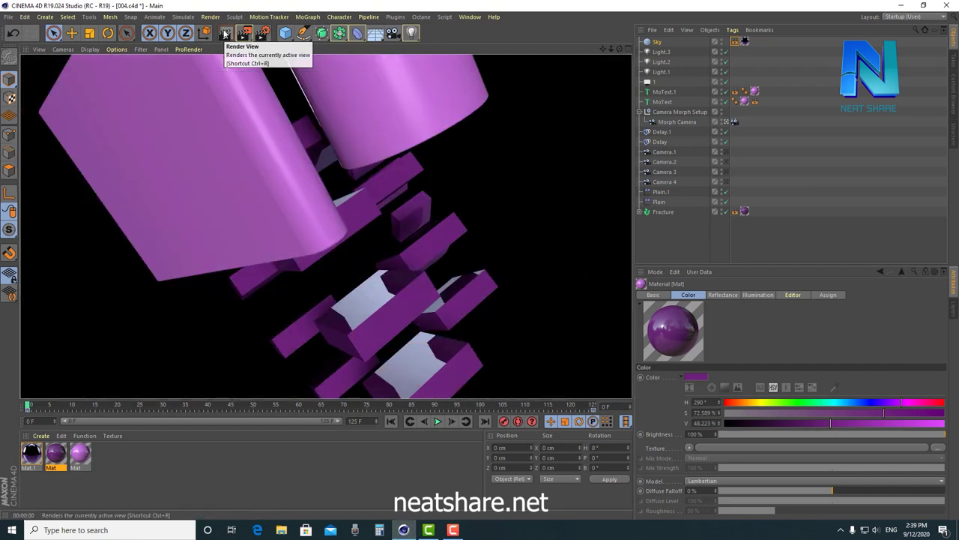
{"action": "left_click", "coordinate": [437, 421]}
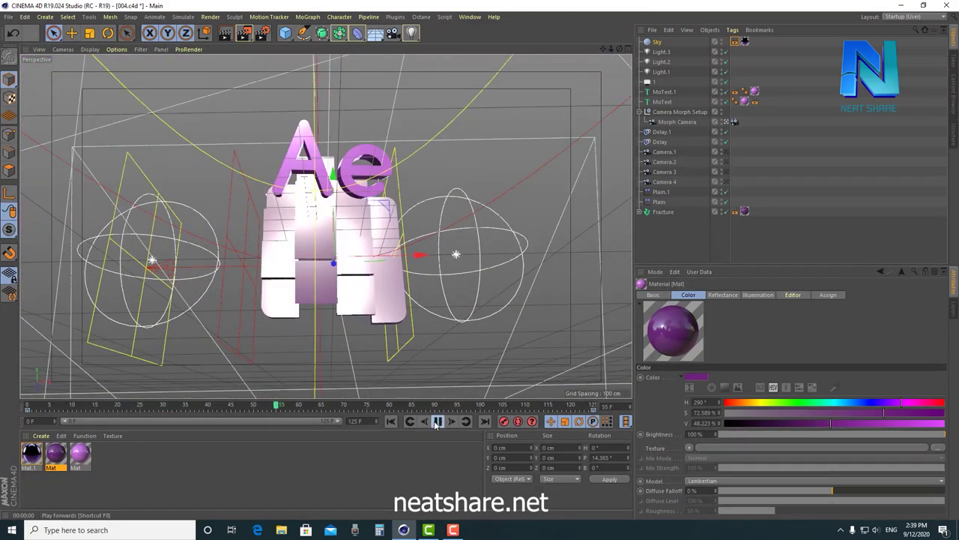
{"action": "left_click", "coordinate": [437, 422]}
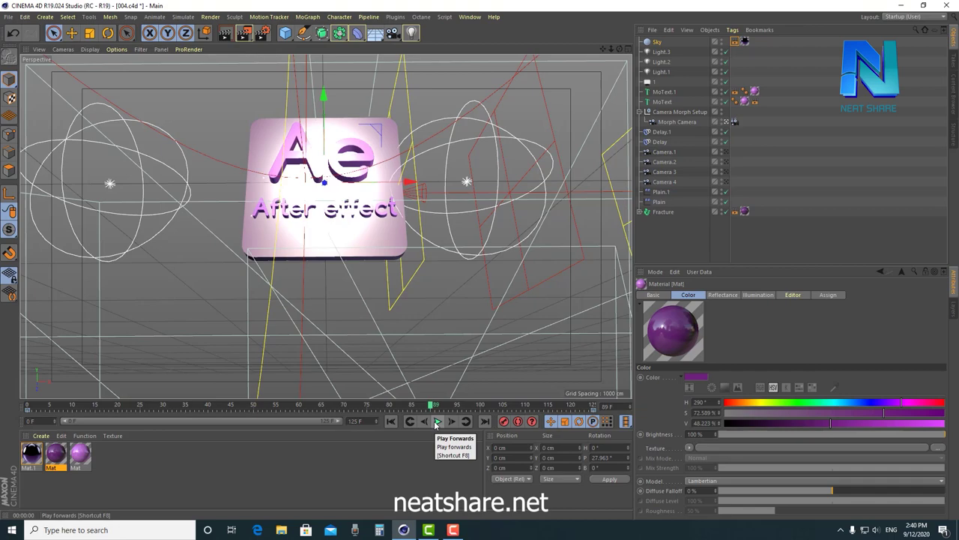
{"action": "left_click", "coordinate": [437, 422]}
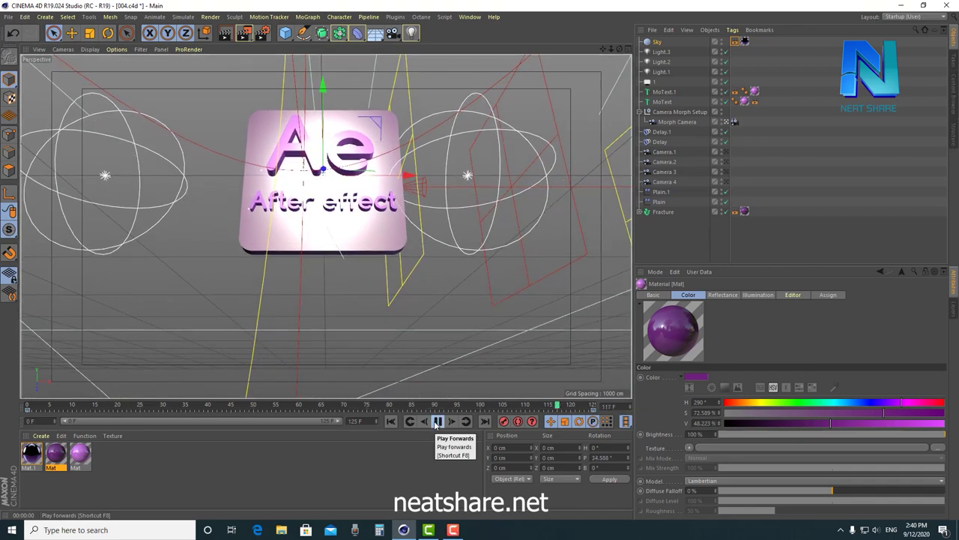
{"action": "left_click", "coordinate": [437, 422]}
{"action": "left_click", "coordinate": [437, 422]}
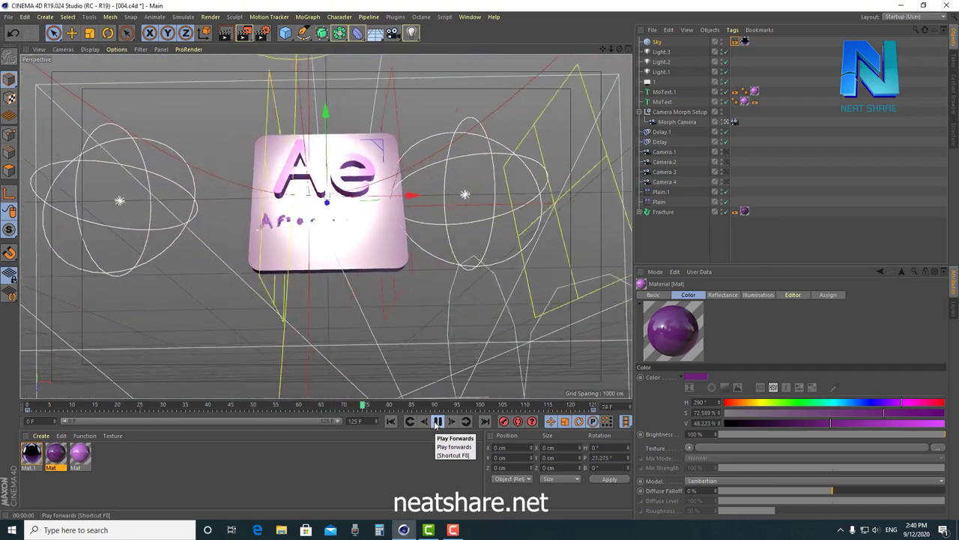
{"action": "left_click", "coordinate": [436, 424]}
{"action": "left_click", "coordinate": [436, 424]}
{"action": "left_click", "coordinate": [588, 409]}
{"action": "left_click_drag", "start_coordinate": [588, 408], "coordinate": [28, 409]}
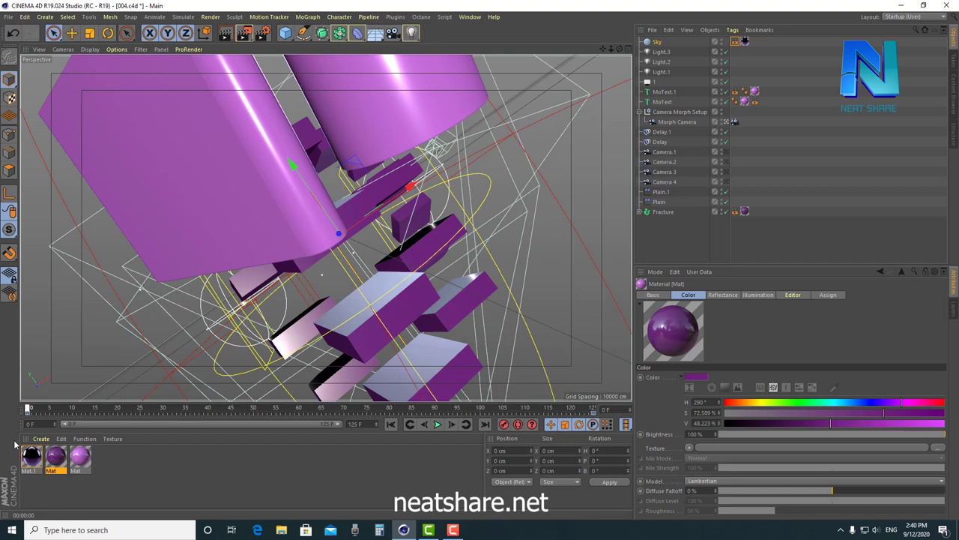
- Add a Compositing tag to the Fracture object
{"action": "left_click", "coordinate": [663, 214]}
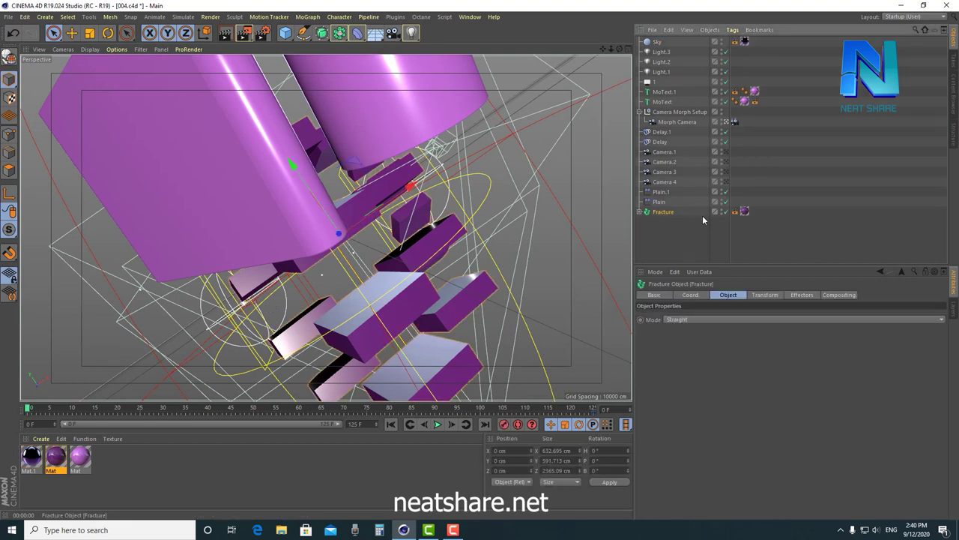
{"action": "left_click", "coordinate": [734, 212]}
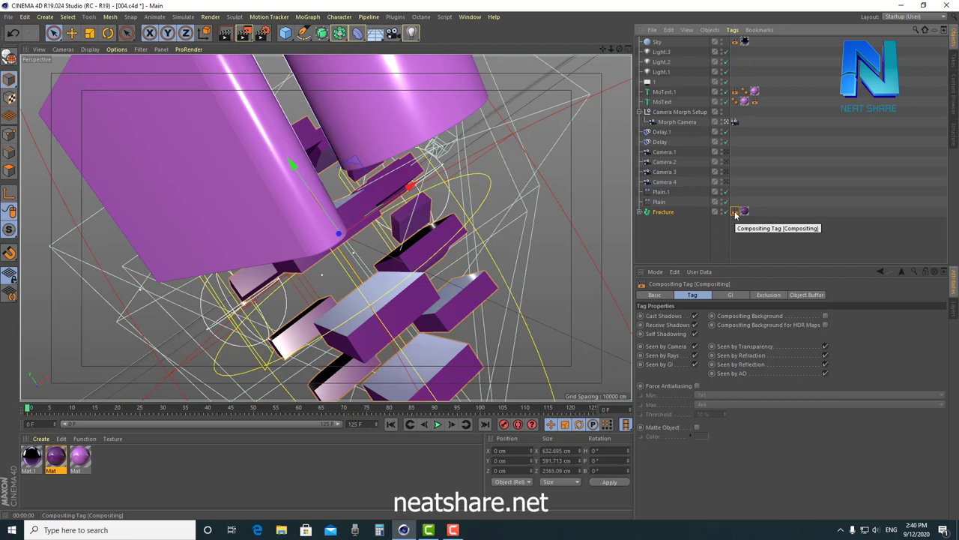
{"action": "right_click", "coordinate": [662, 213]}
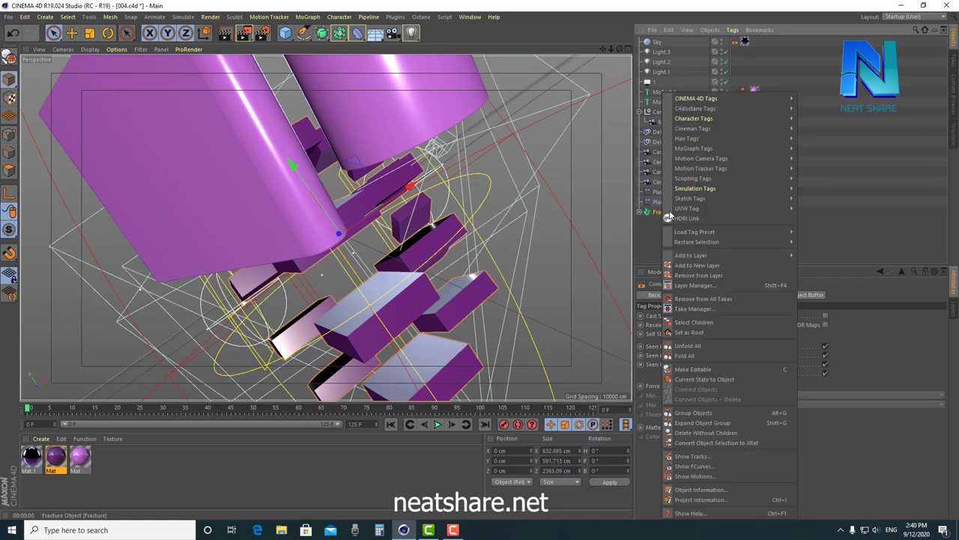
{"action": "left_click", "coordinate": [656, 213]}
{"action": "right_click", "coordinate": [659, 214]}
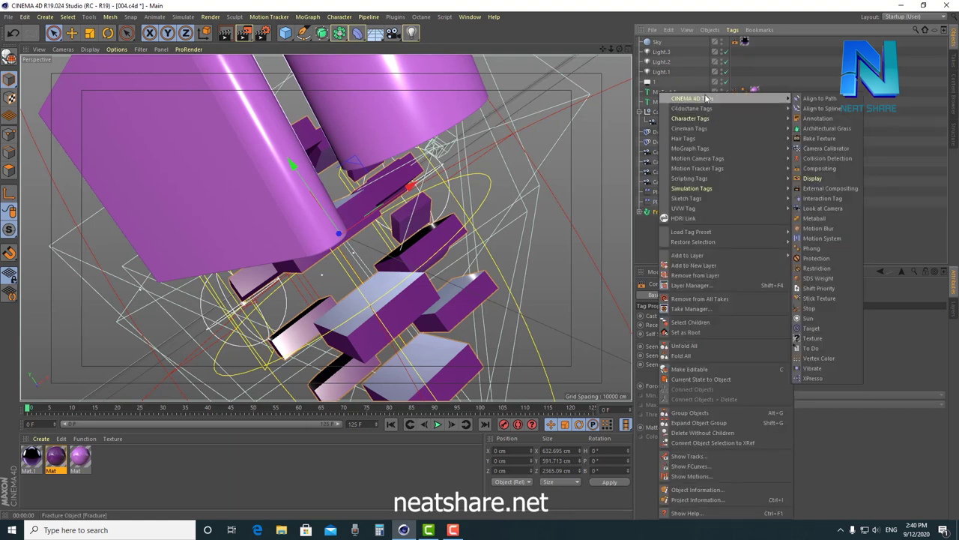
{"action": "left_click", "coordinate": [826, 168]}
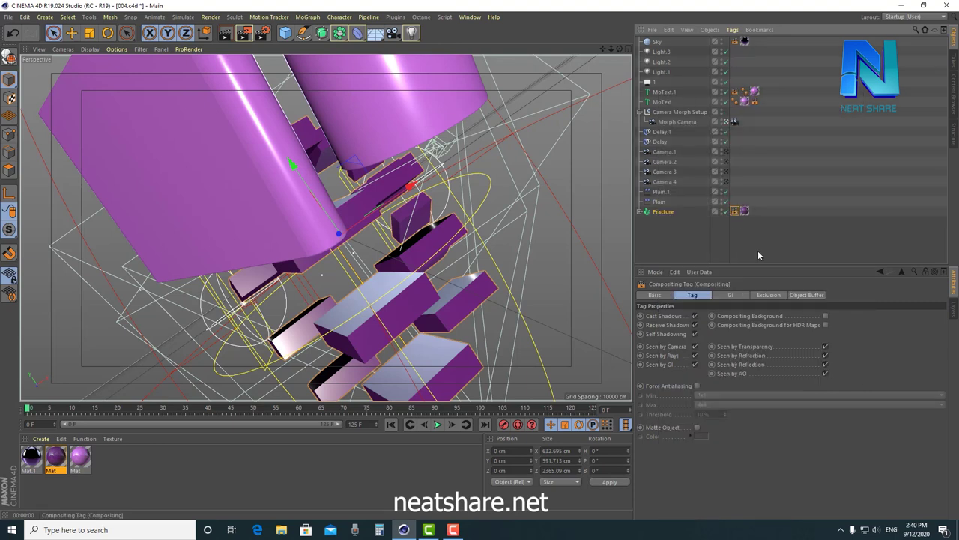
- Enable object buffers 1 and 3 on the MoText Compositing tag
{"action": "left_click", "coordinate": [806, 294]}
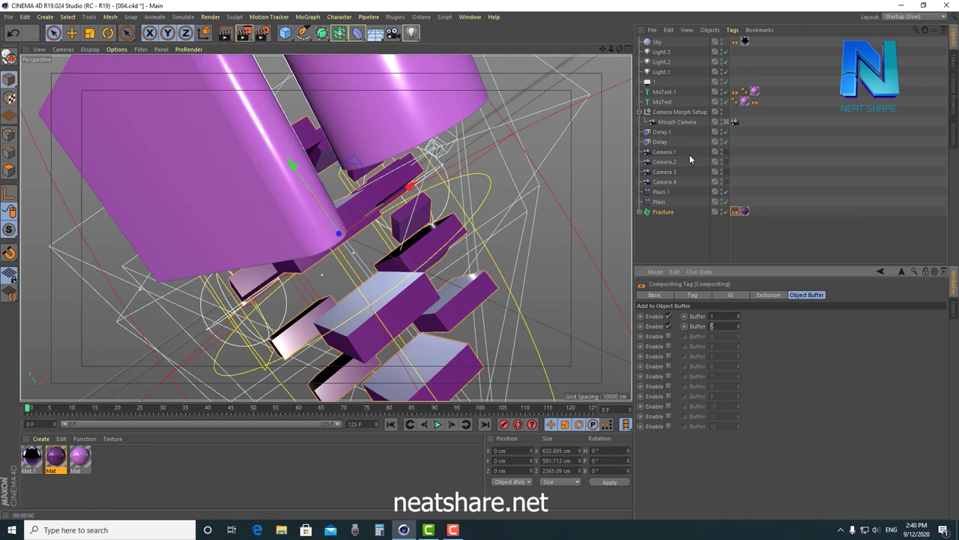
{"action": "left_click", "coordinate": [755, 101]}
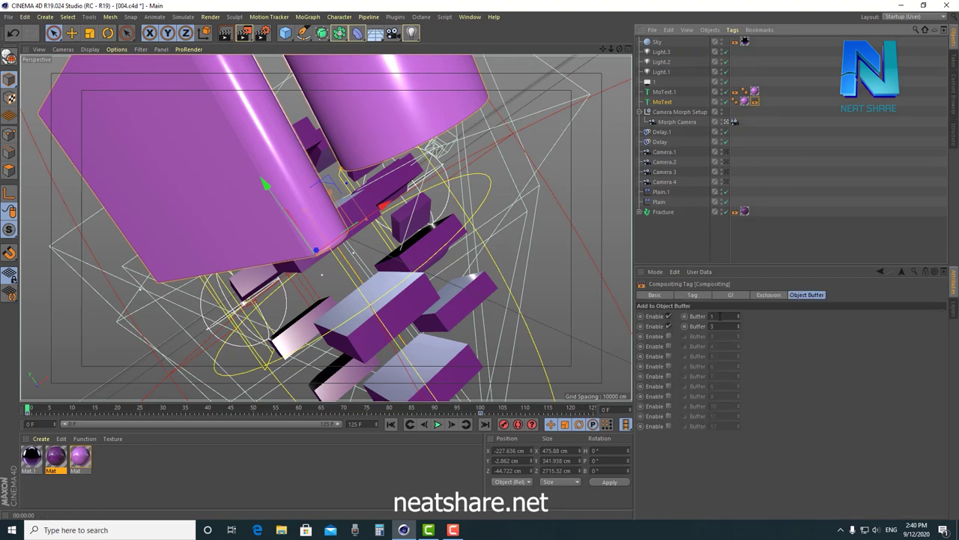
{"action": "left_click", "coordinate": [720, 316]}
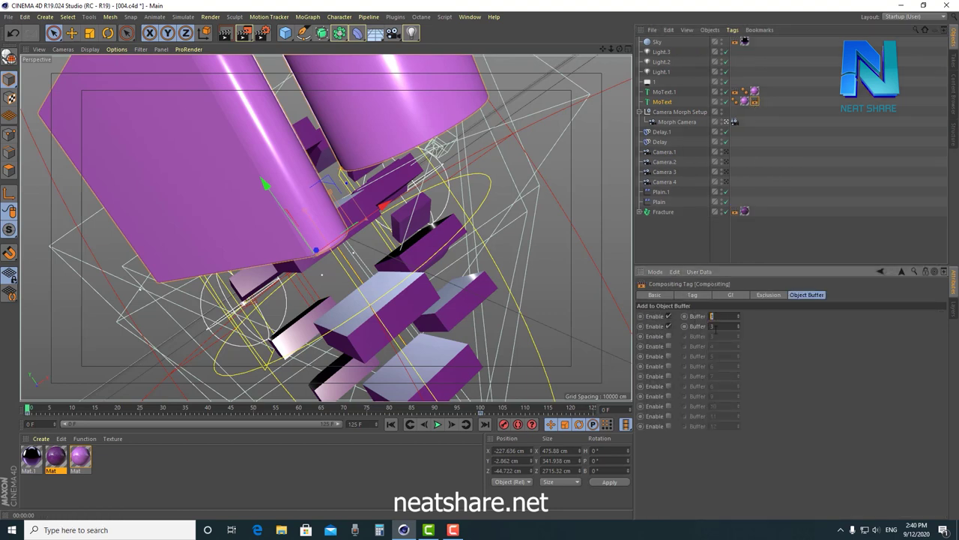
{"action": "left_click", "coordinate": [735, 91]}
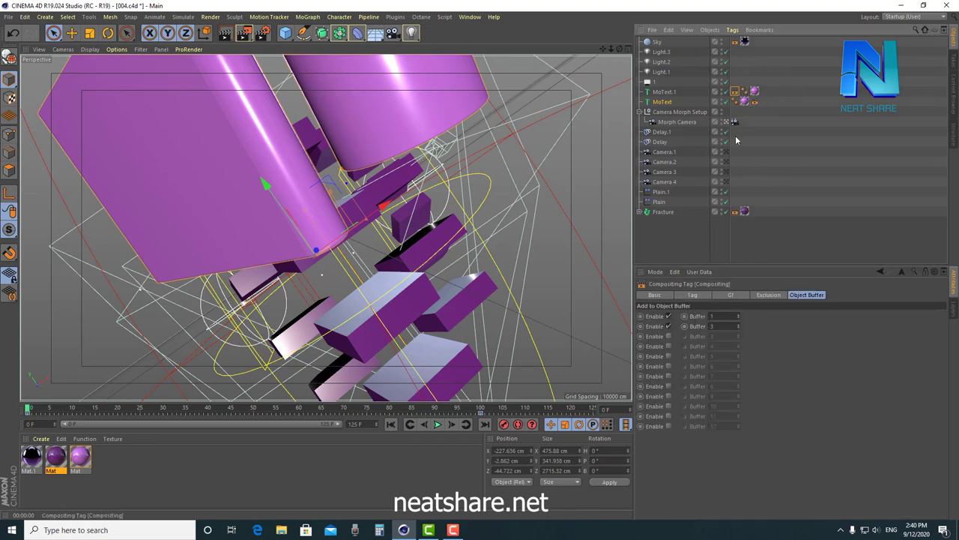
{"action": "left_click", "coordinate": [727, 317]}
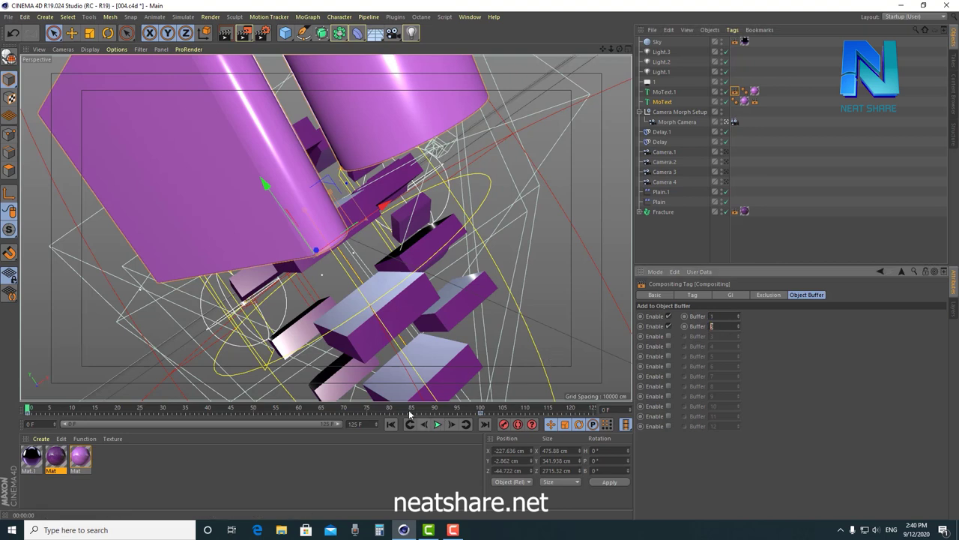
- Scrub the timeline through frame 104, then jump to the last frame, 125
{"action": "left_click_drag", "start_coordinate": [440, 406], "coordinate": [437, 407]}
{"action": "left_click_drag", "start_coordinate": [367, 408], "coordinate": [471, 409]}
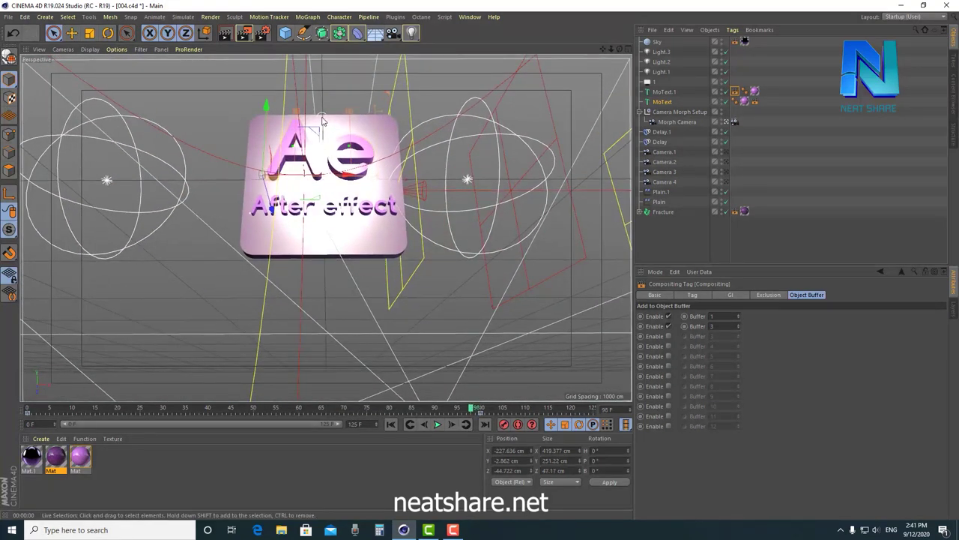
{"action": "left_click", "coordinate": [494, 408]}
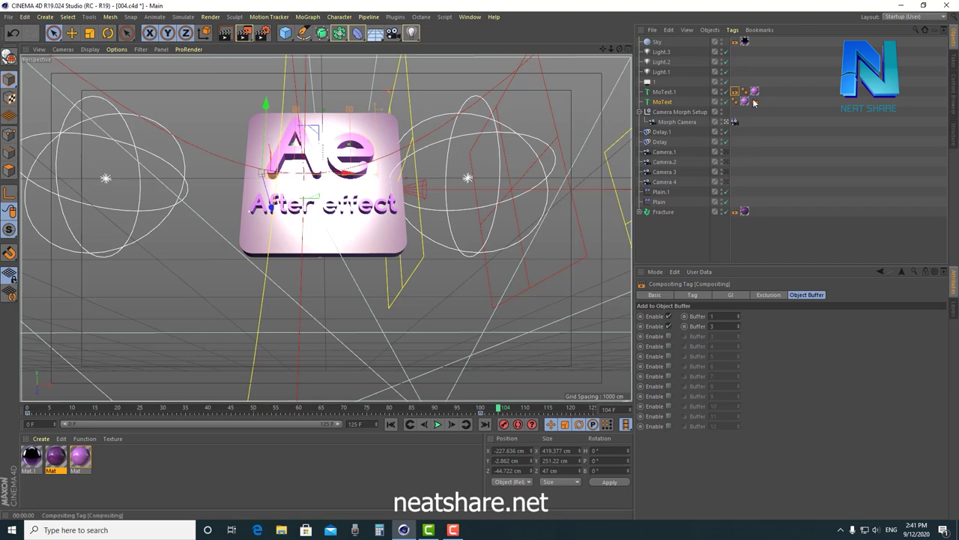
{"action": "left_click", "coordinate": [504, 409]}
{"action": "key", "text": "shift+g"}
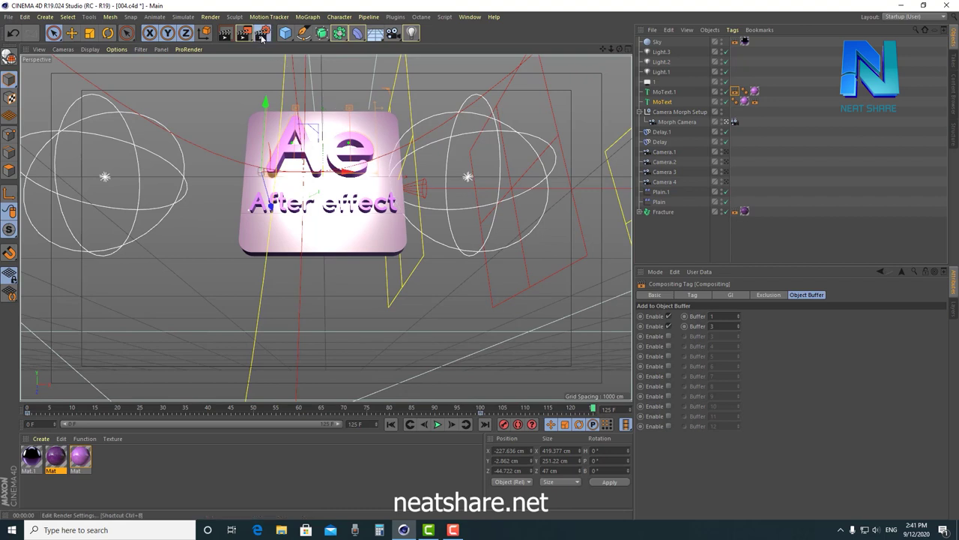
- In Render Settings, review the Reflection, Diffuse, Shadow and three Object Buffer multi-pass layers
{"action": "left_click", "coordinate": [262, 35]}
{"action": "left_click_drag", "start_coordinate": [285, 18], "coordinate": [633, 183]}
{"action": "left_click", "coordinate": [421, 225]}
{"action": "left_click", "coordinate": [442, 235]}
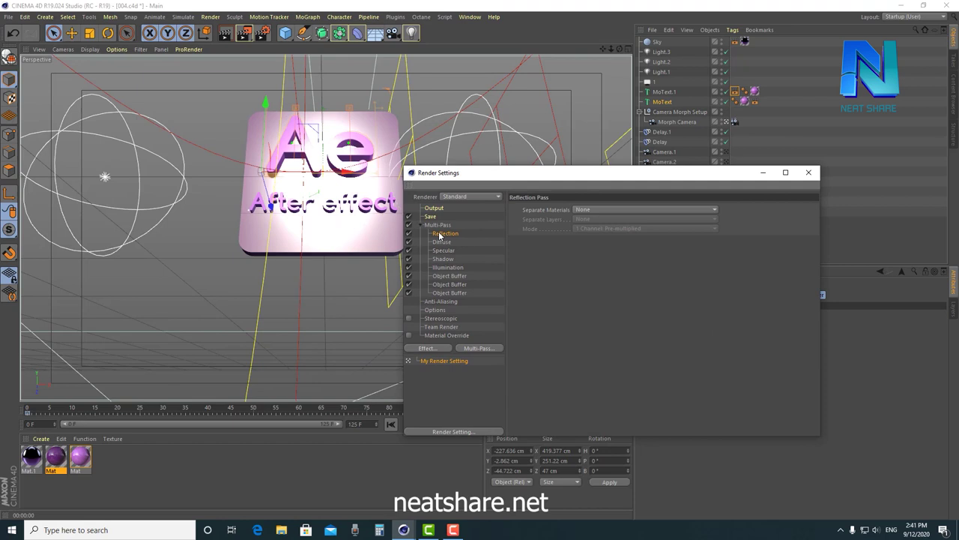
{"action": "left_click", "coordinate": [495, 349]}
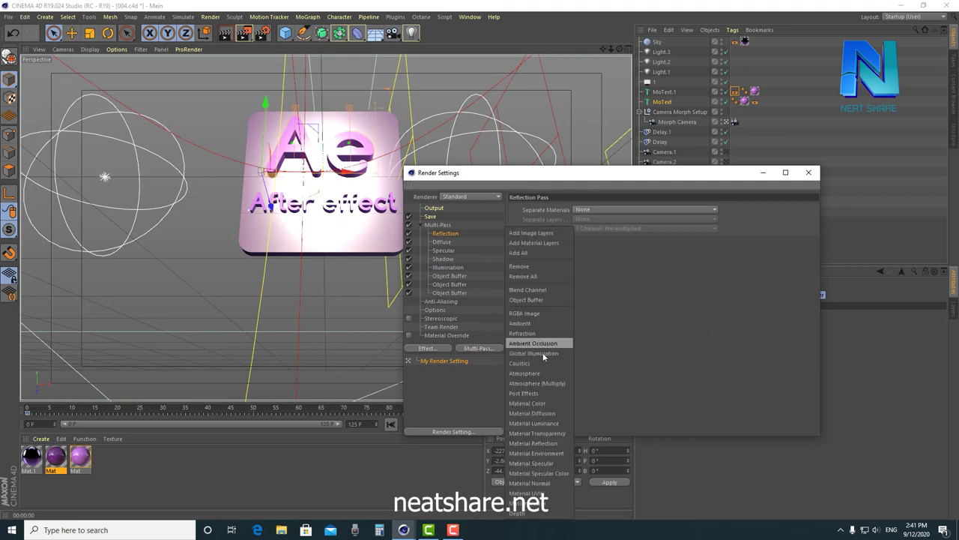
{"action": "left_click", "coordinate": [446, 244]}
{"action": "left_click", "coordinate": [448, 259]}
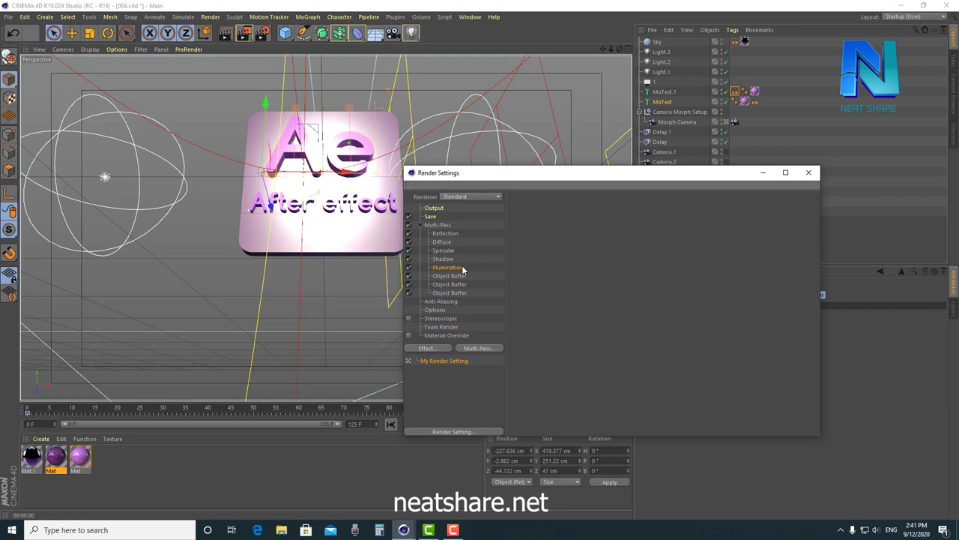
{"action": "left_click", "coordinate": [455, 277]}
{"action": "left_click", "coordinate": [464, 292]}
{"action": "left_click", "coordinate": [464, 285]}
- Browse the Effect and Multi-Pass add menus without adding any new pass
{"action": "left_click", "coordinate": [426, 348]}
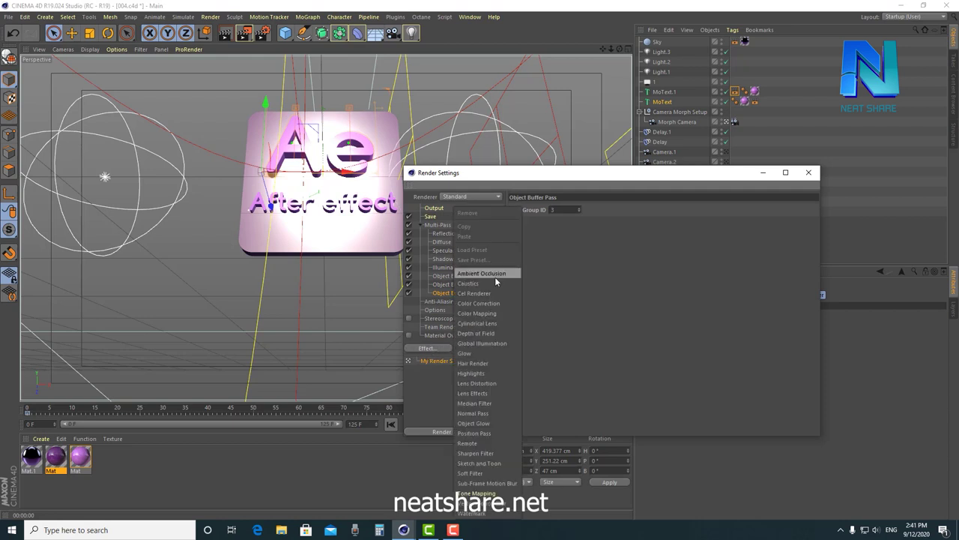
{"action": "left_click", "coordinate": [435, 376]}
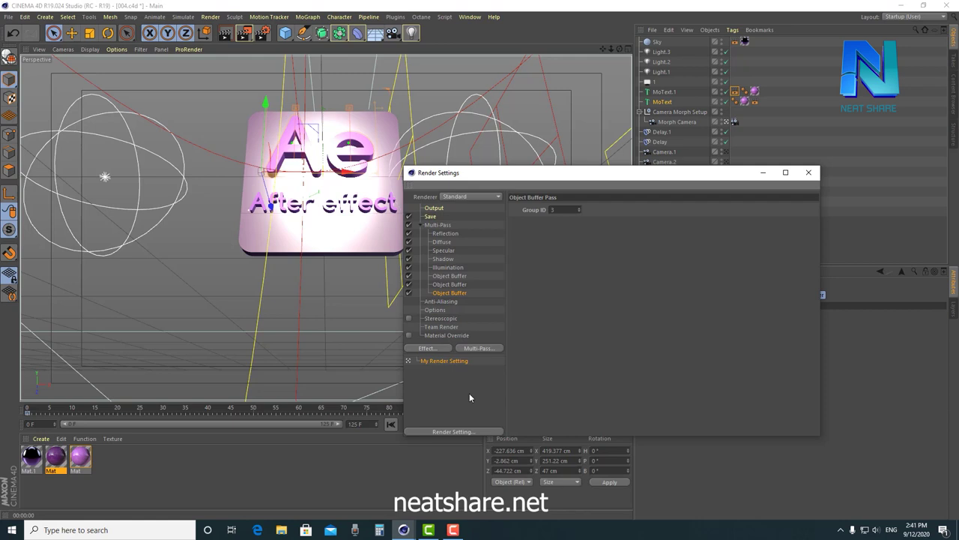
{"action": "left_click", "coordinate": [444, 234]}
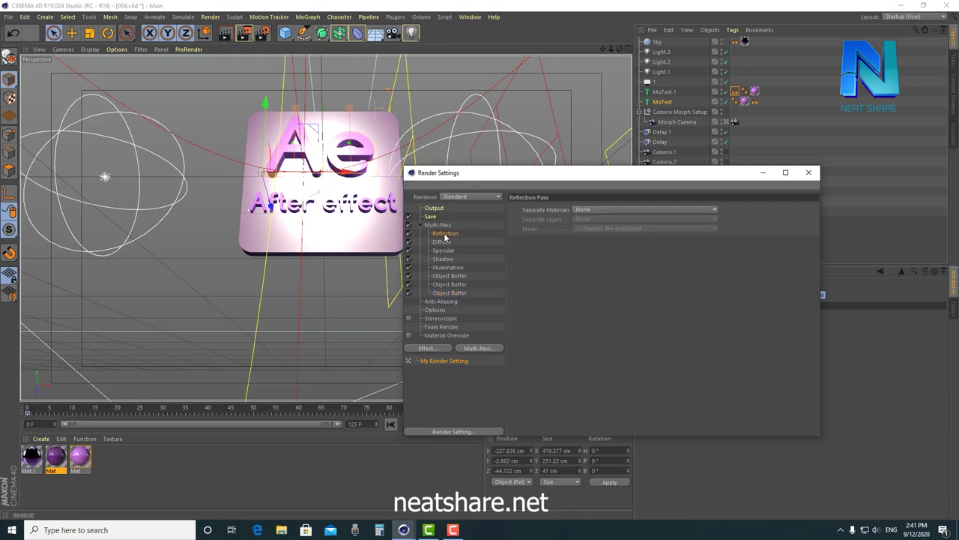
{"action": "left_click", "coordinate": [479, 349]}
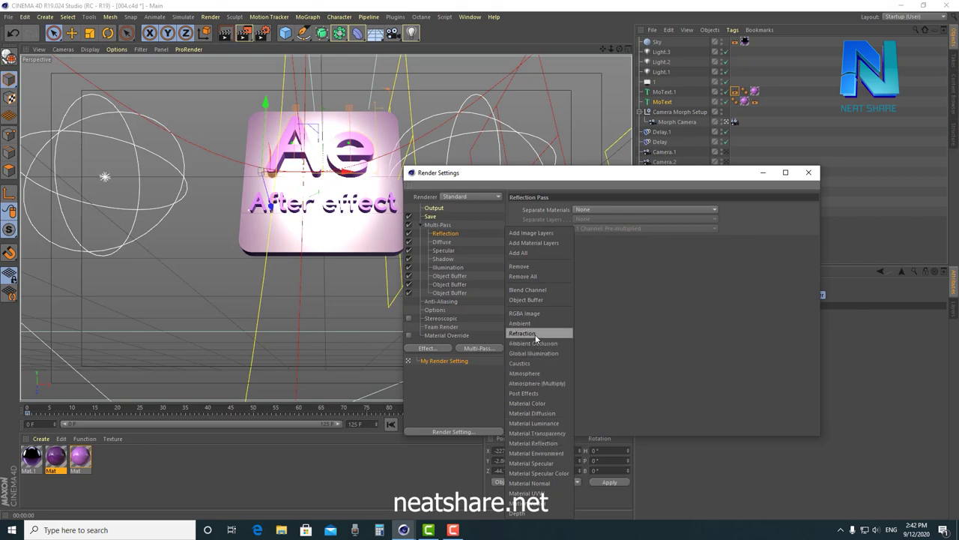
{"action": "left_click", "coordinate": [434, 349]}
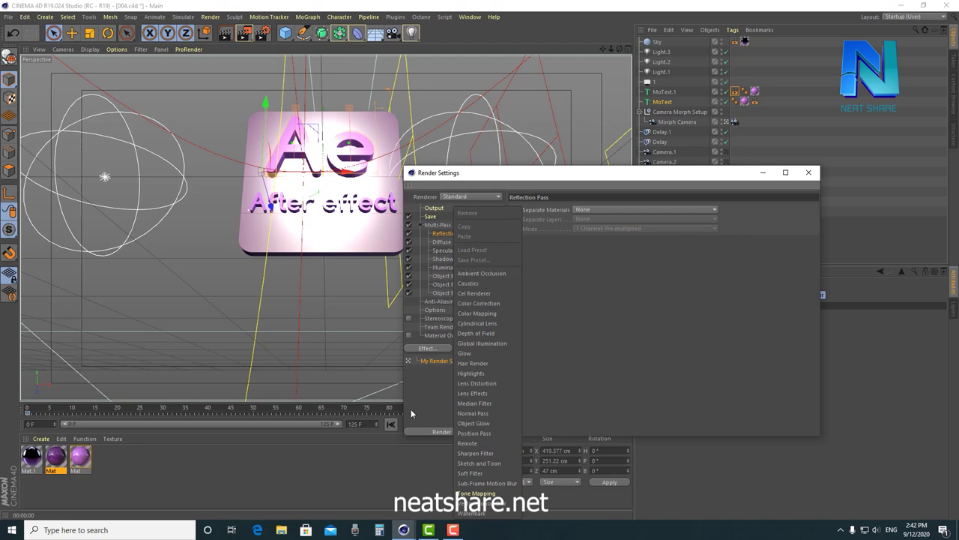
{"action": "left_click", "coordinate": [484, 350]}
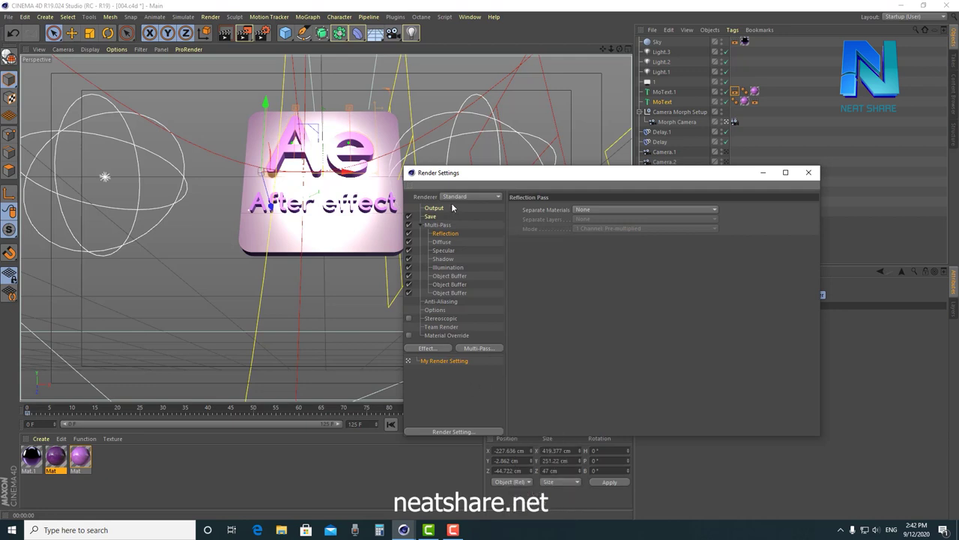
- Collapse Multi-Pass and keep anti-aliasing at Best with a 1x1 minimum and 4x4 maximum level
{"action": "left_click", "coordinate": [421, 224]}
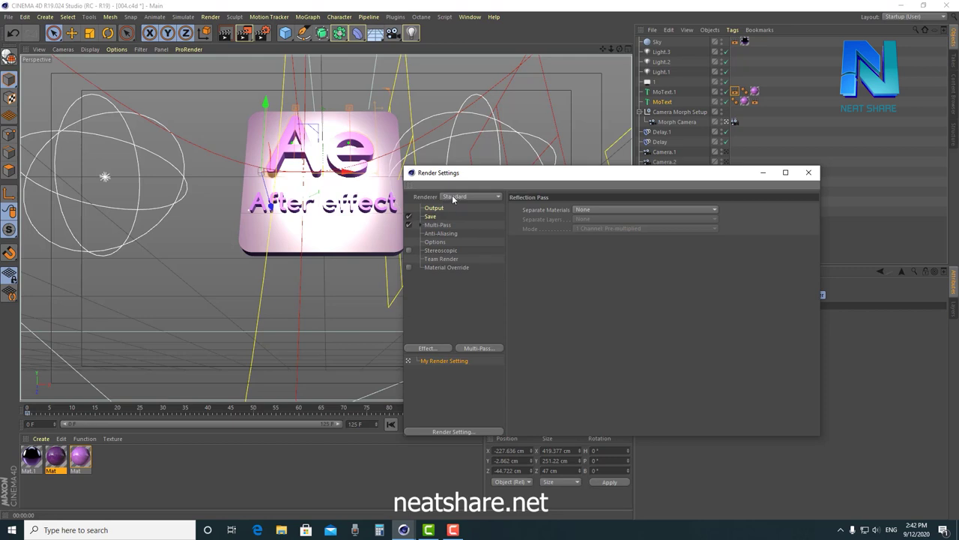
{"action": "left_click", "coordinate": [449, 234]}
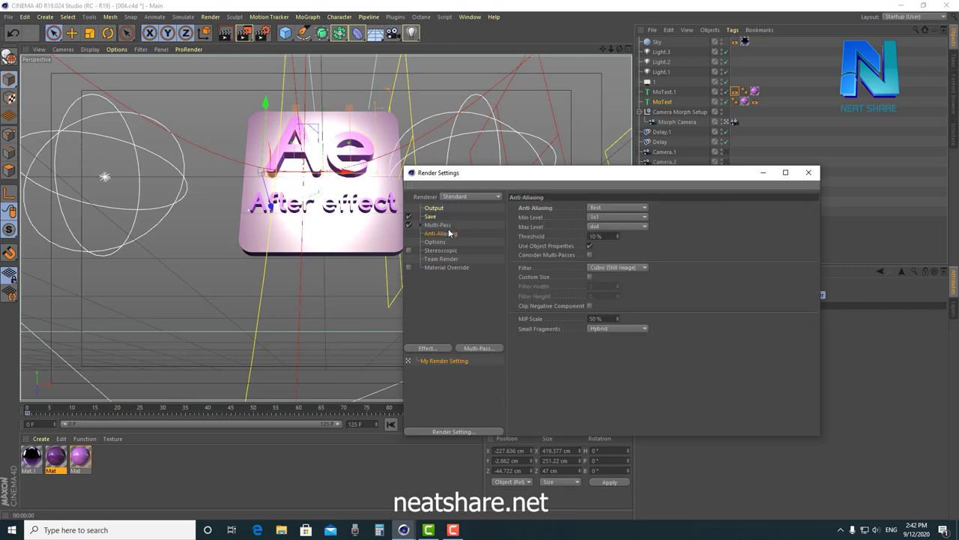
{"action": "left_click", "coordinate": [609, 210]}
{"action": "left_click", "coordinate": [606, 239]}
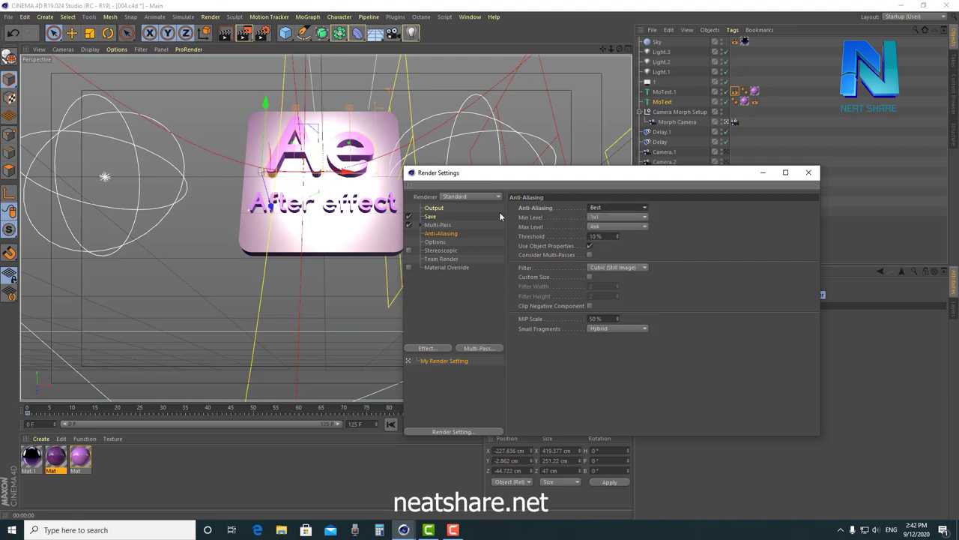
{"action": "left_click", "coordinate": [603, 219]}
{"action": "left_click", "coordinate": [612, 217]}
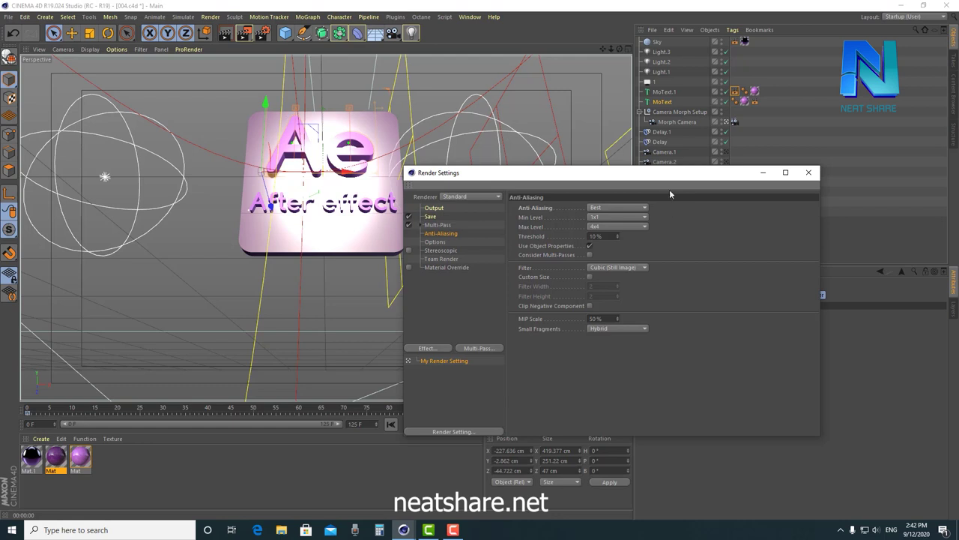
{"action": "left_click_drag", "start_coordinate": [674, 173], "coordinate": [596, 132]}
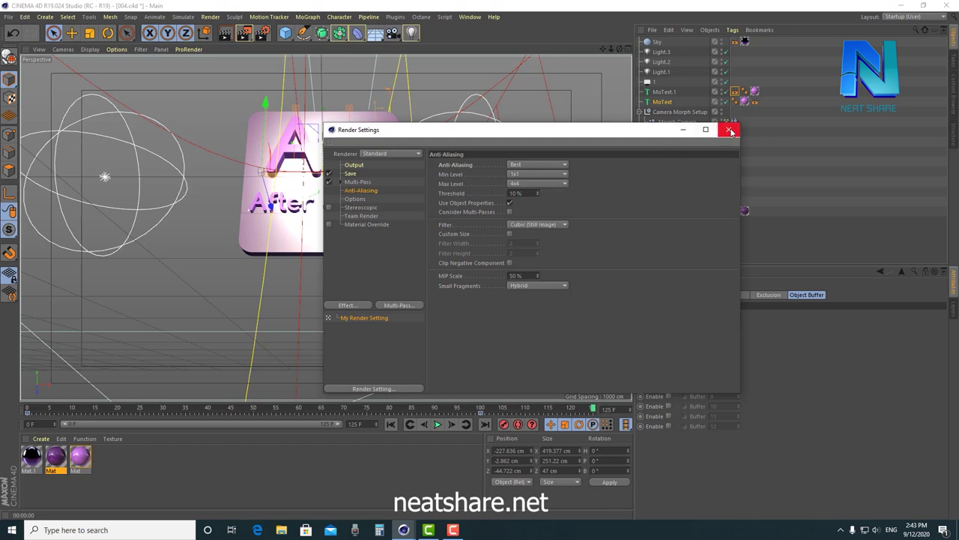
- Check the Output resolution and frame range, then the Save paths for PNG and multi-pass images
{"action": "left_click", "coordinate": [361, 166]}
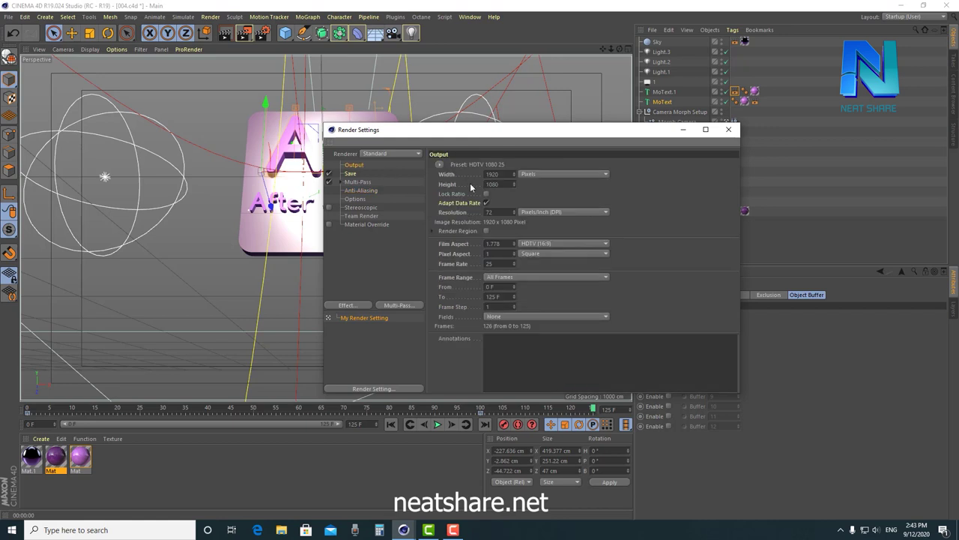
{"action": "left_click", "coordinate": [348, 174]}
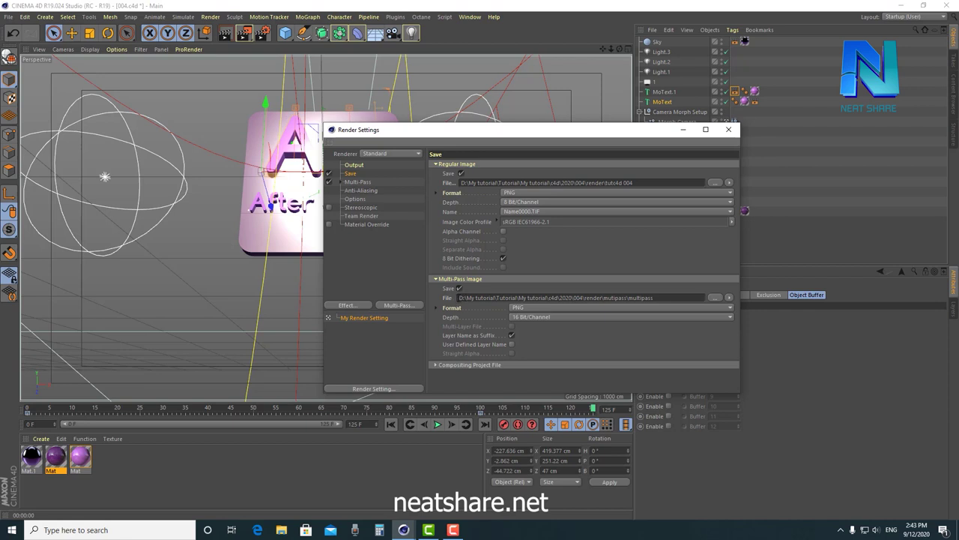
{"action": "left_click_drag", "start_coordinate": [458, 298], "coordinate": [693, 295]}
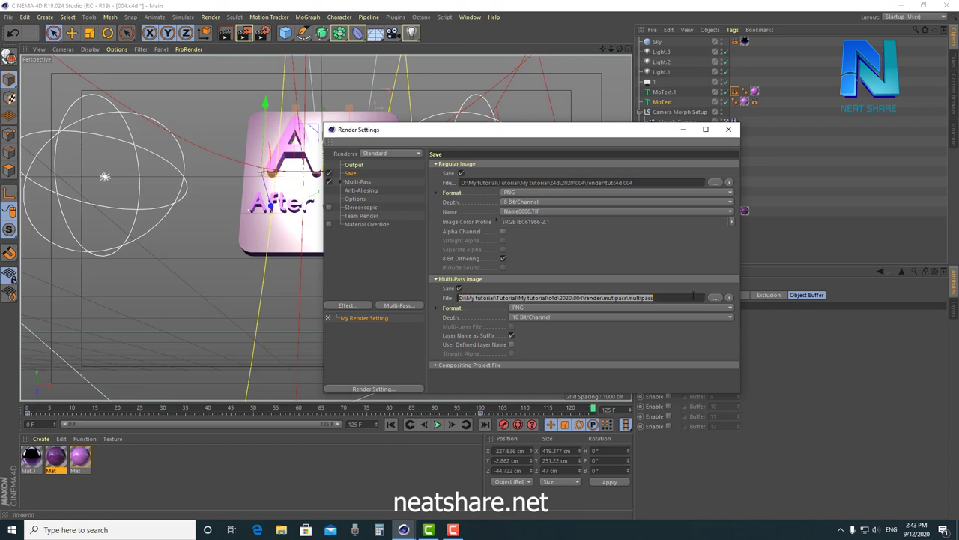
{"action": "left_click", "coordinate": [638, 339]}
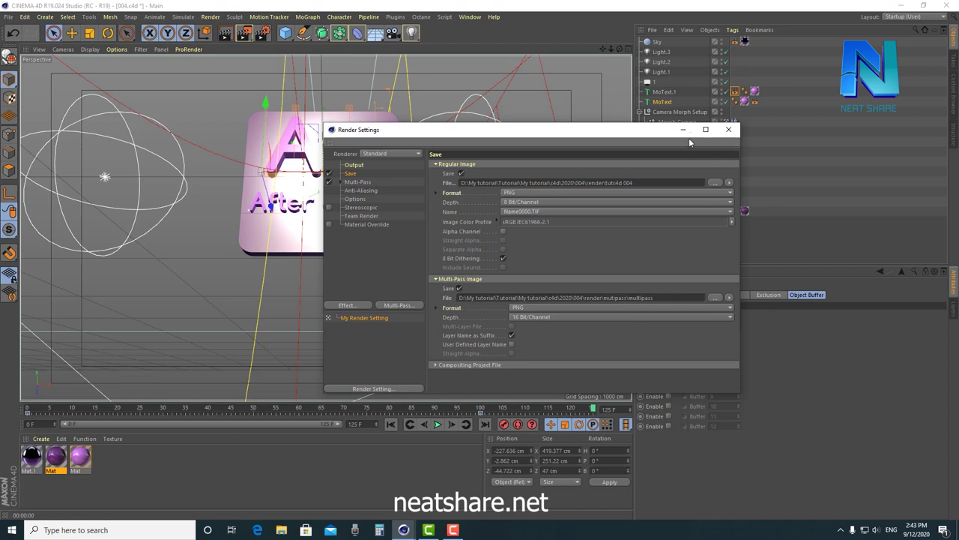
- Check the After Effects compositing project file options, cancel saving it, and close Render Settings
{"action": "left_click_drag", "start_coordinate": [689, 138], "coordinate": [633, 75]}
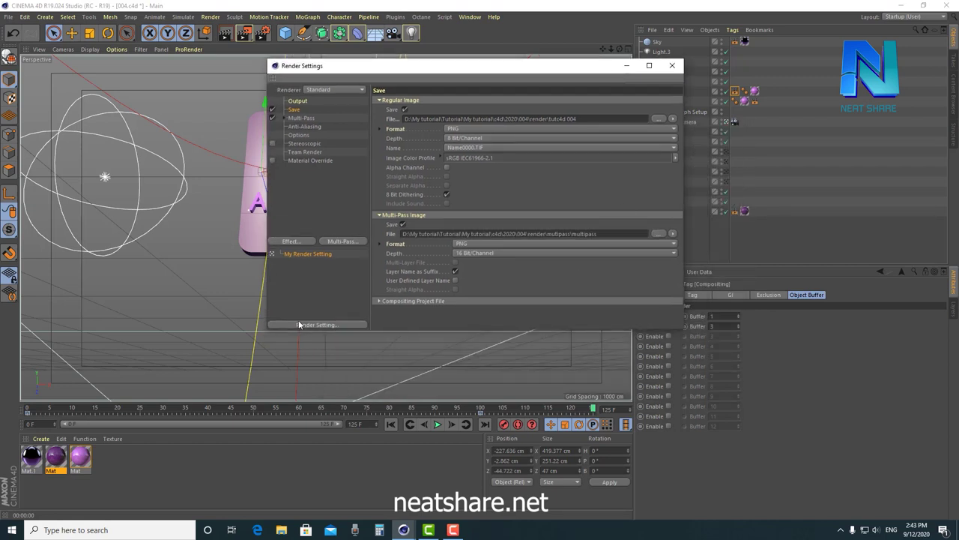
{"action": "left_click", "coordinate": [379, 300]}
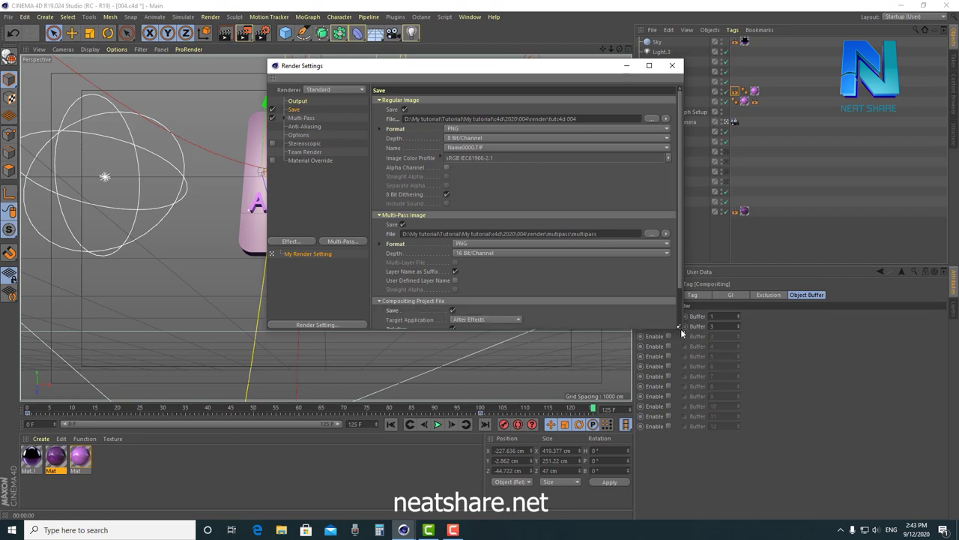
{"action": "left_click_drag", "start_coordinate": [681, 328], "coordinate": [742, 426]}
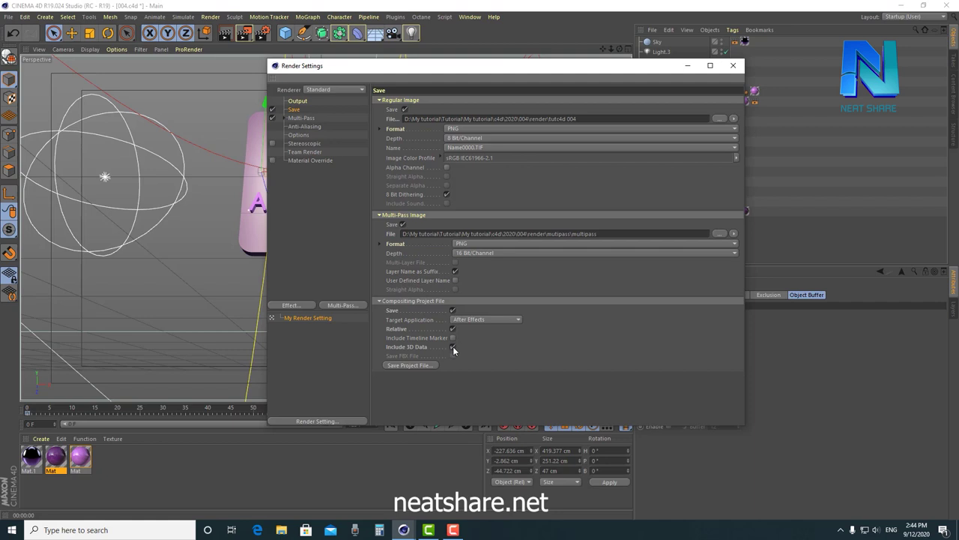
{"action": "left_click", "coordinate": [427, 365]}
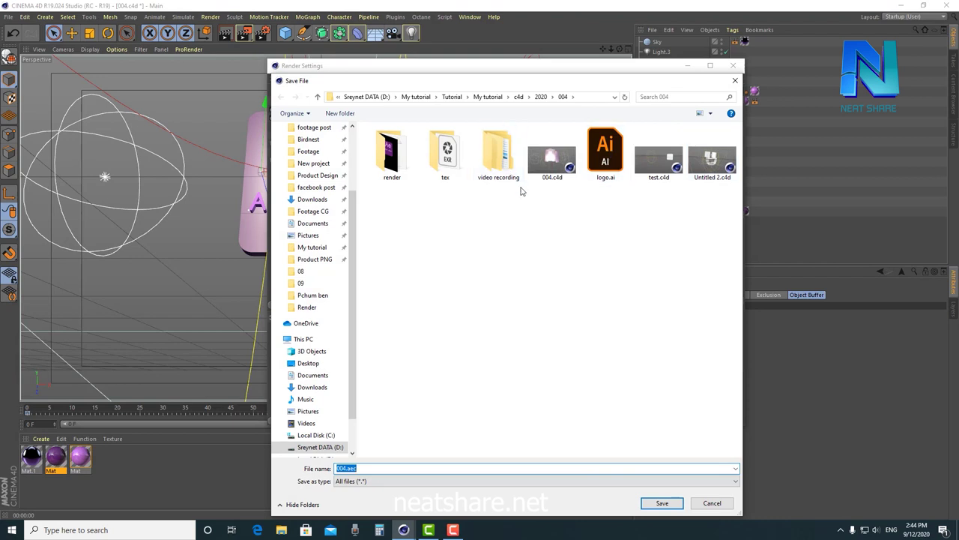
{"action": "left_click", "coordinate": [712, 503]}
{"action": "left_click", "coordinate": [728, 67]}
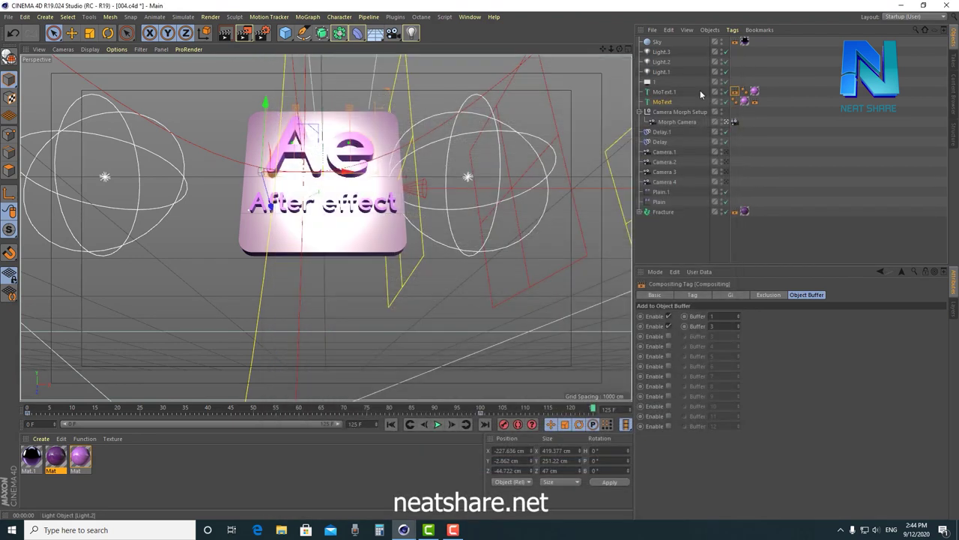
{"action": "left_click", "coordinate": [398, 341]}
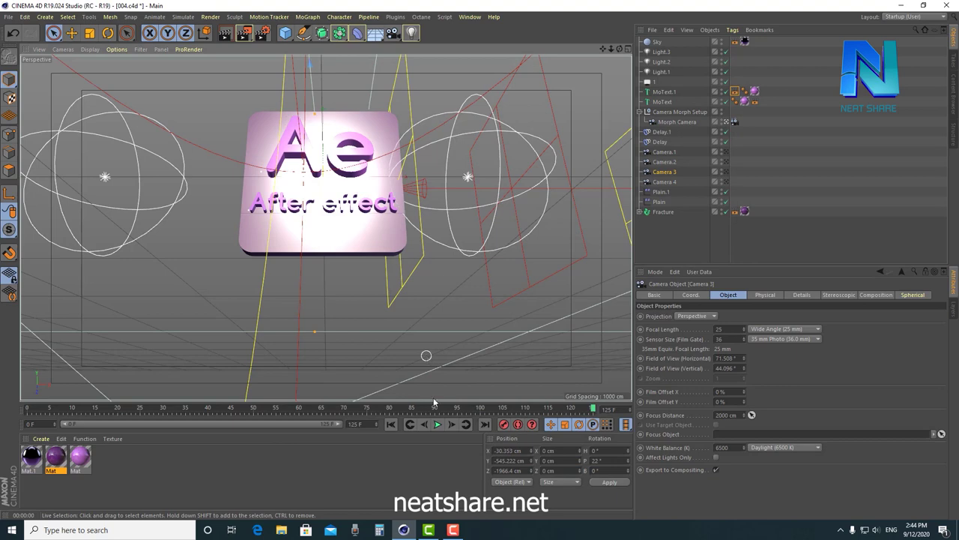
{"action": "left_click_drag", "start_coordinate": [593, 409], "coordinate": [27, 411]}
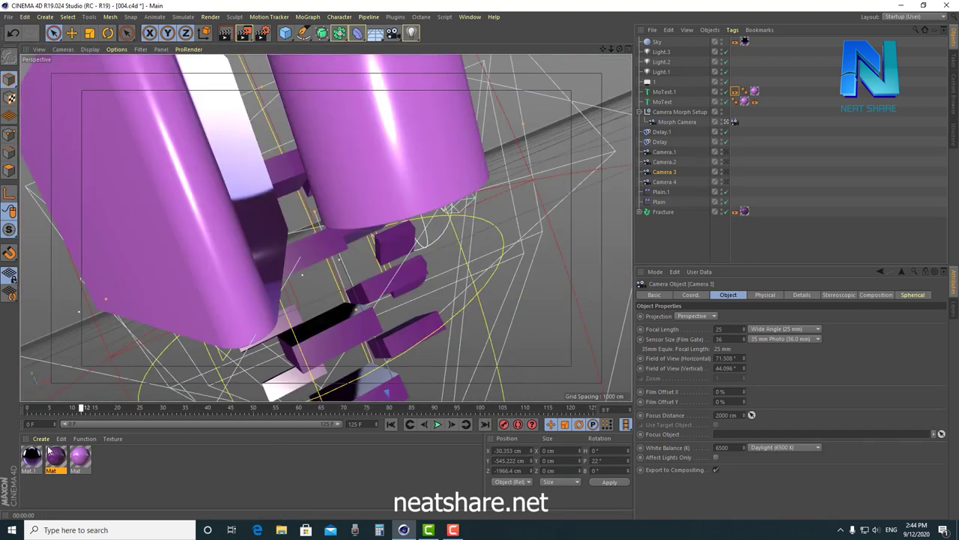
{"action": "left_click", "coordinate": [438, 425]}
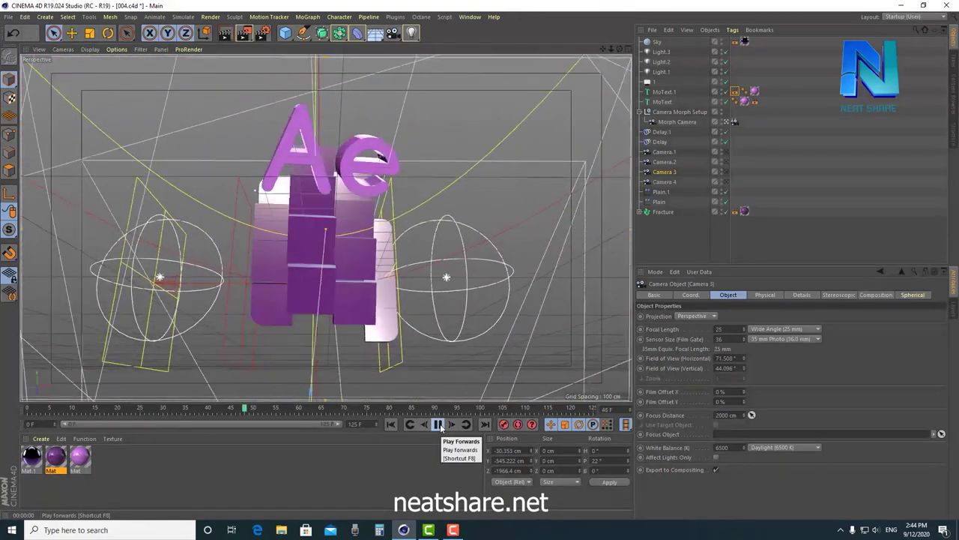
{"action": "left_click", "coordinate": [439, 425]}
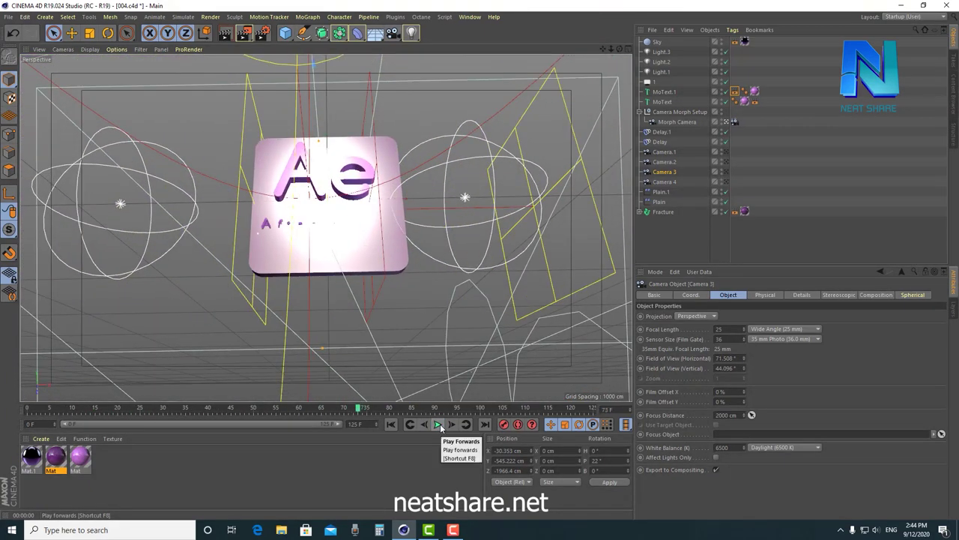